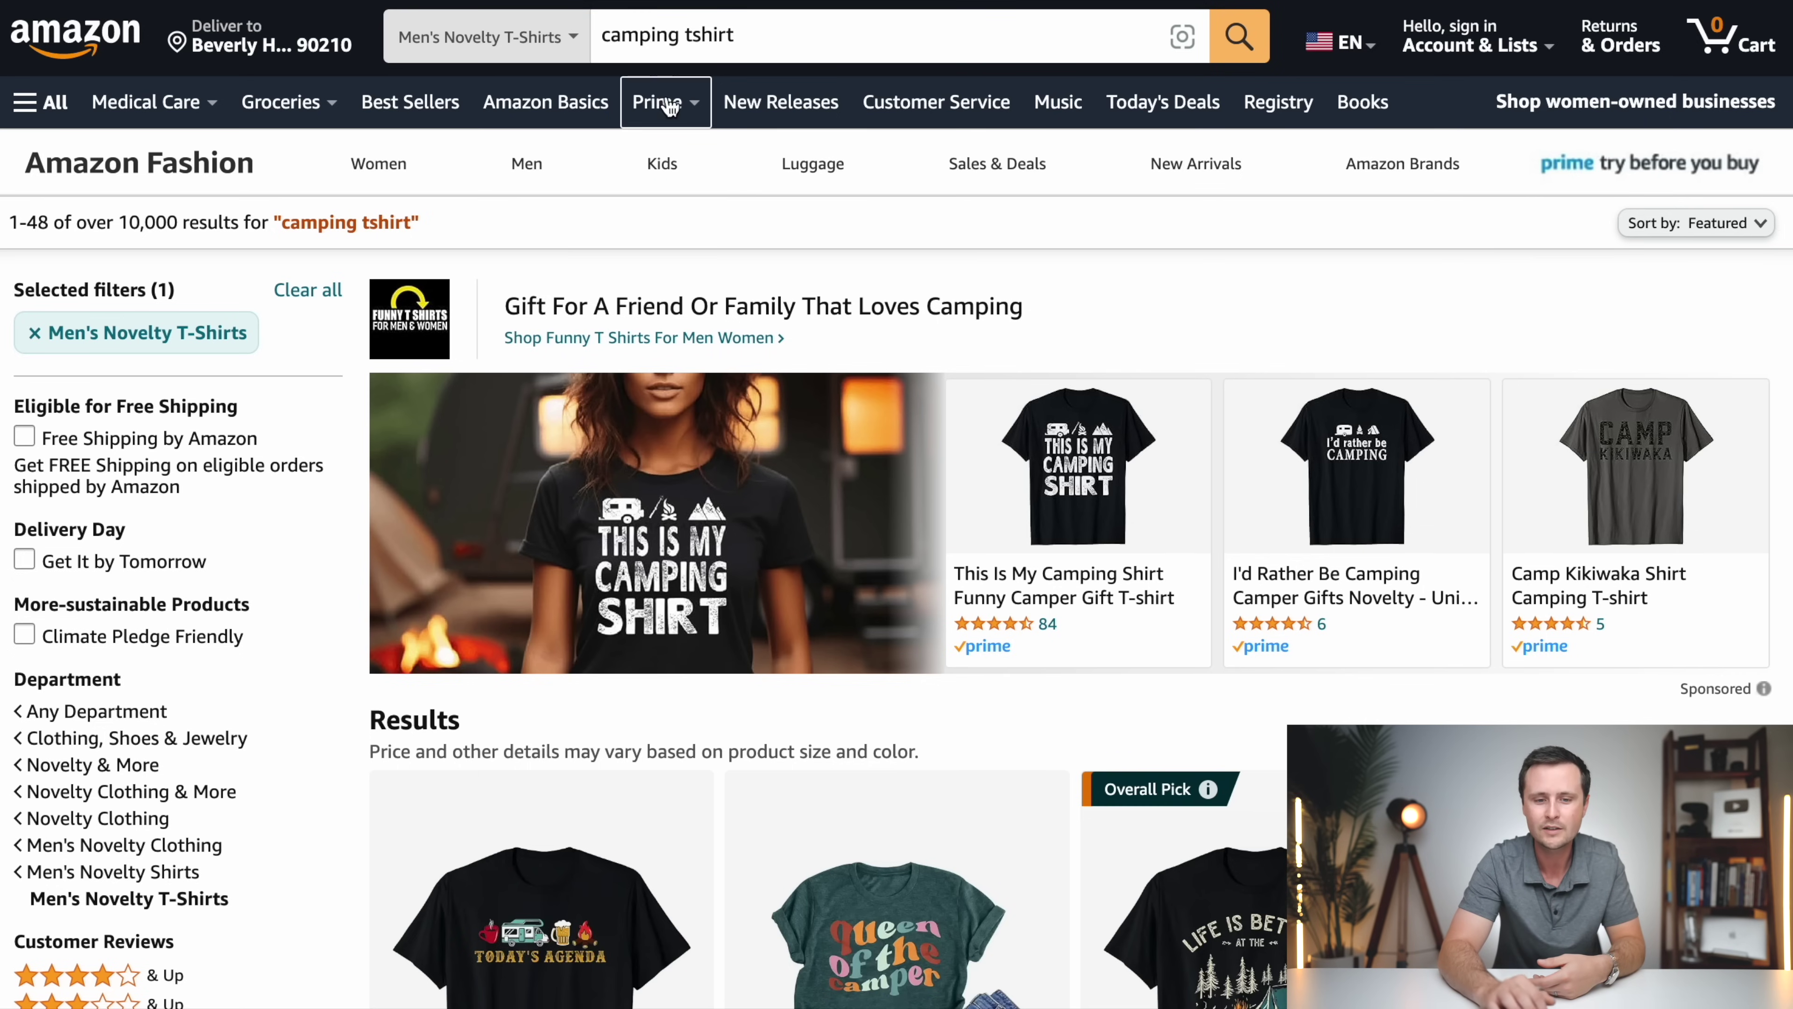
# Step: Examine the camping T-shirt search results on Amazon, checking designs, prices, ratings and which listings carry the Amazon Merch on Demand label
pyautogui.scroll(-8, 1066, 721)
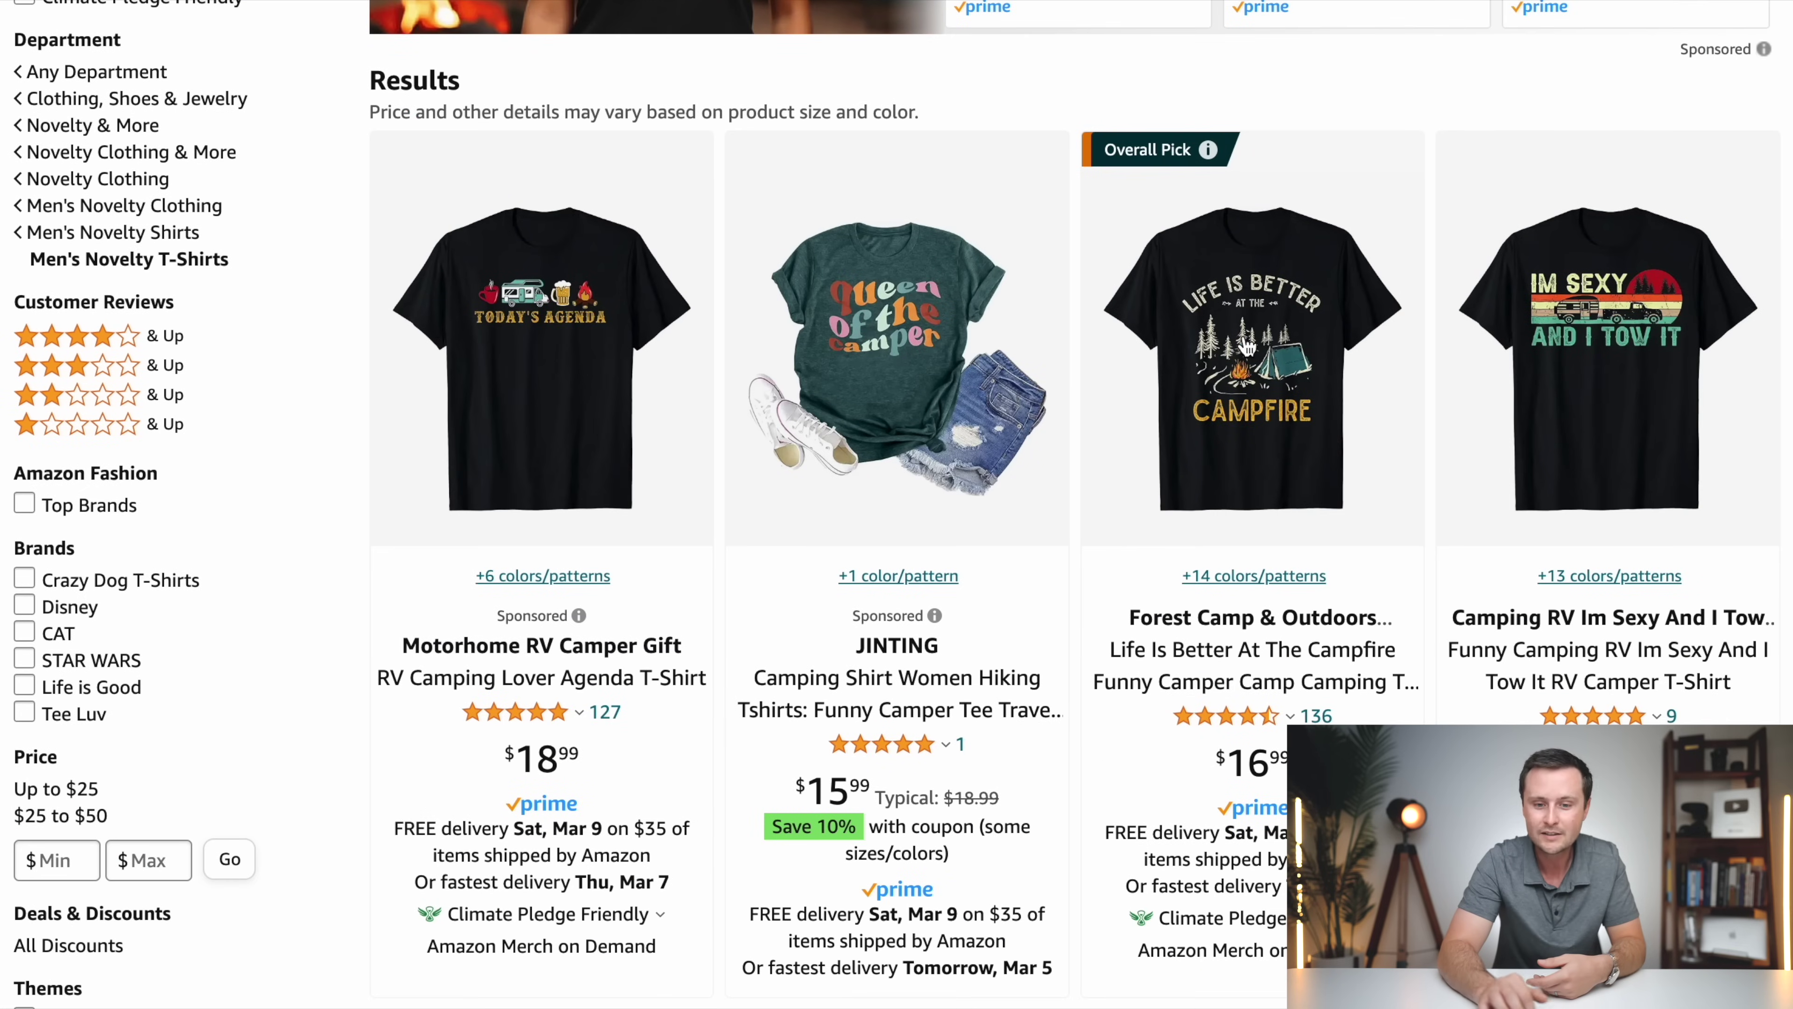
pyautogui.scroll(-2, 1233, 524)
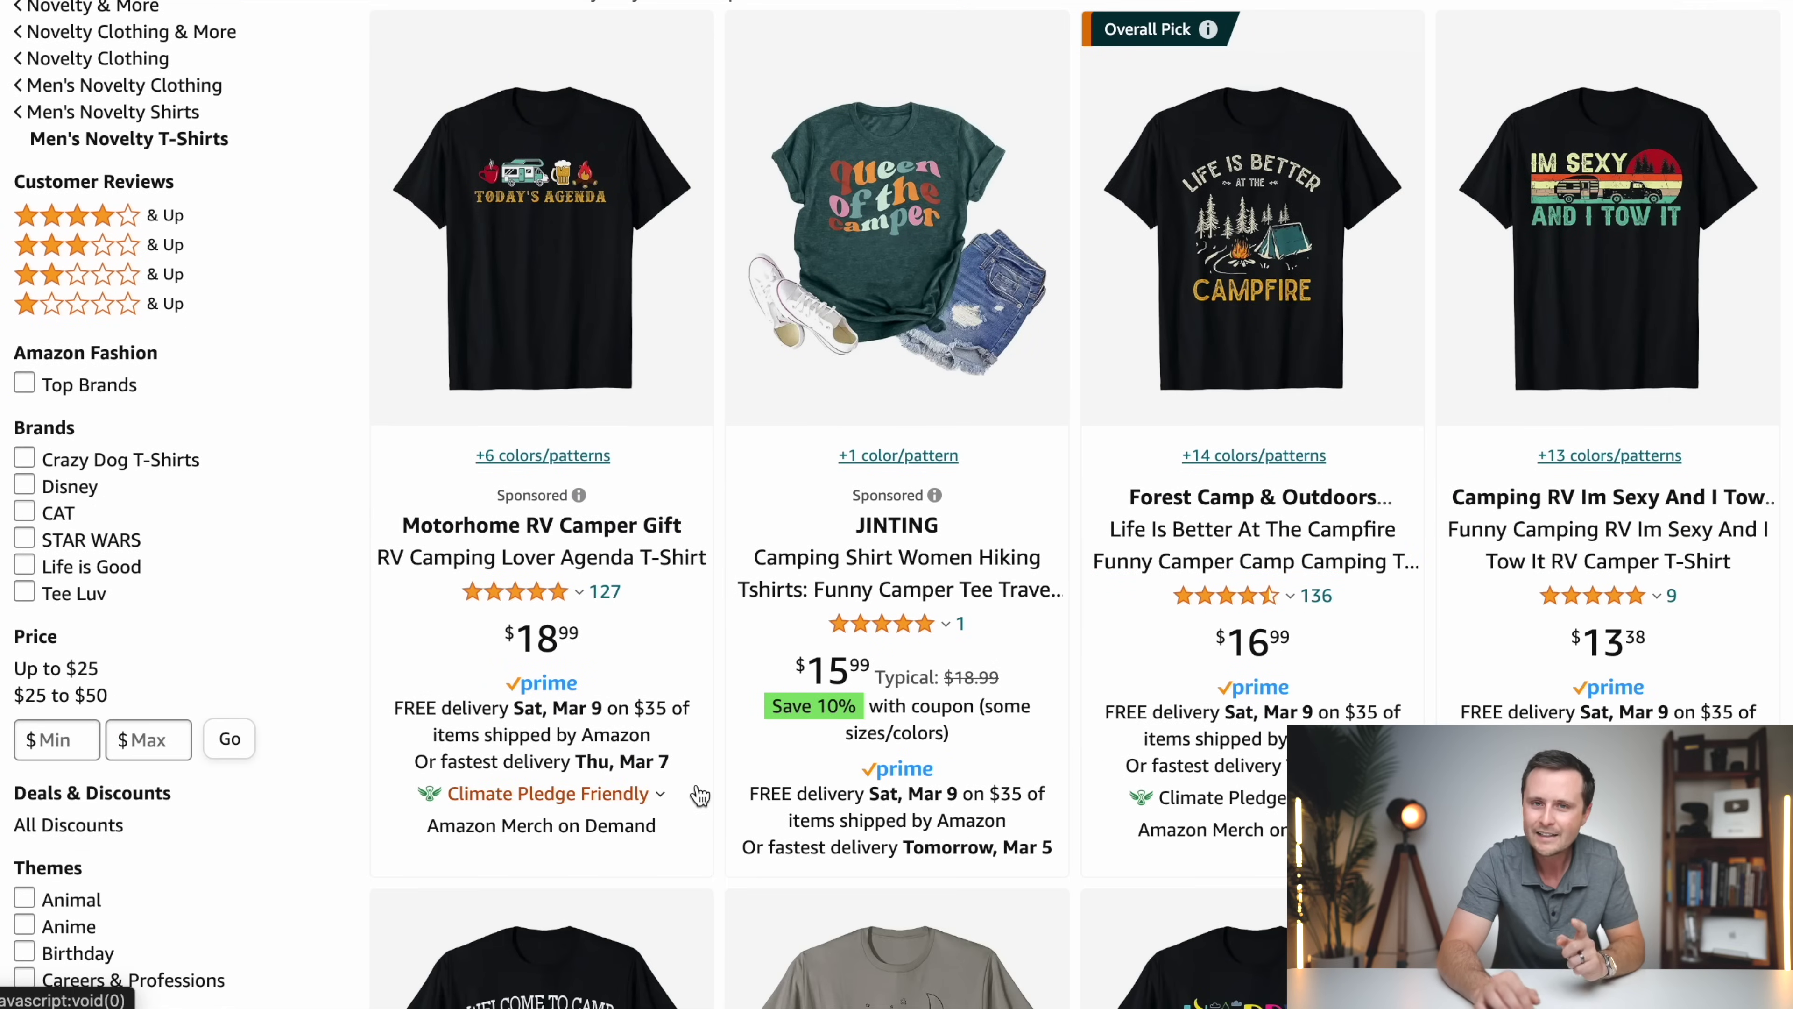
pyautogui.moveTo(426, 827); pyautogui.dragTo(668, 834)
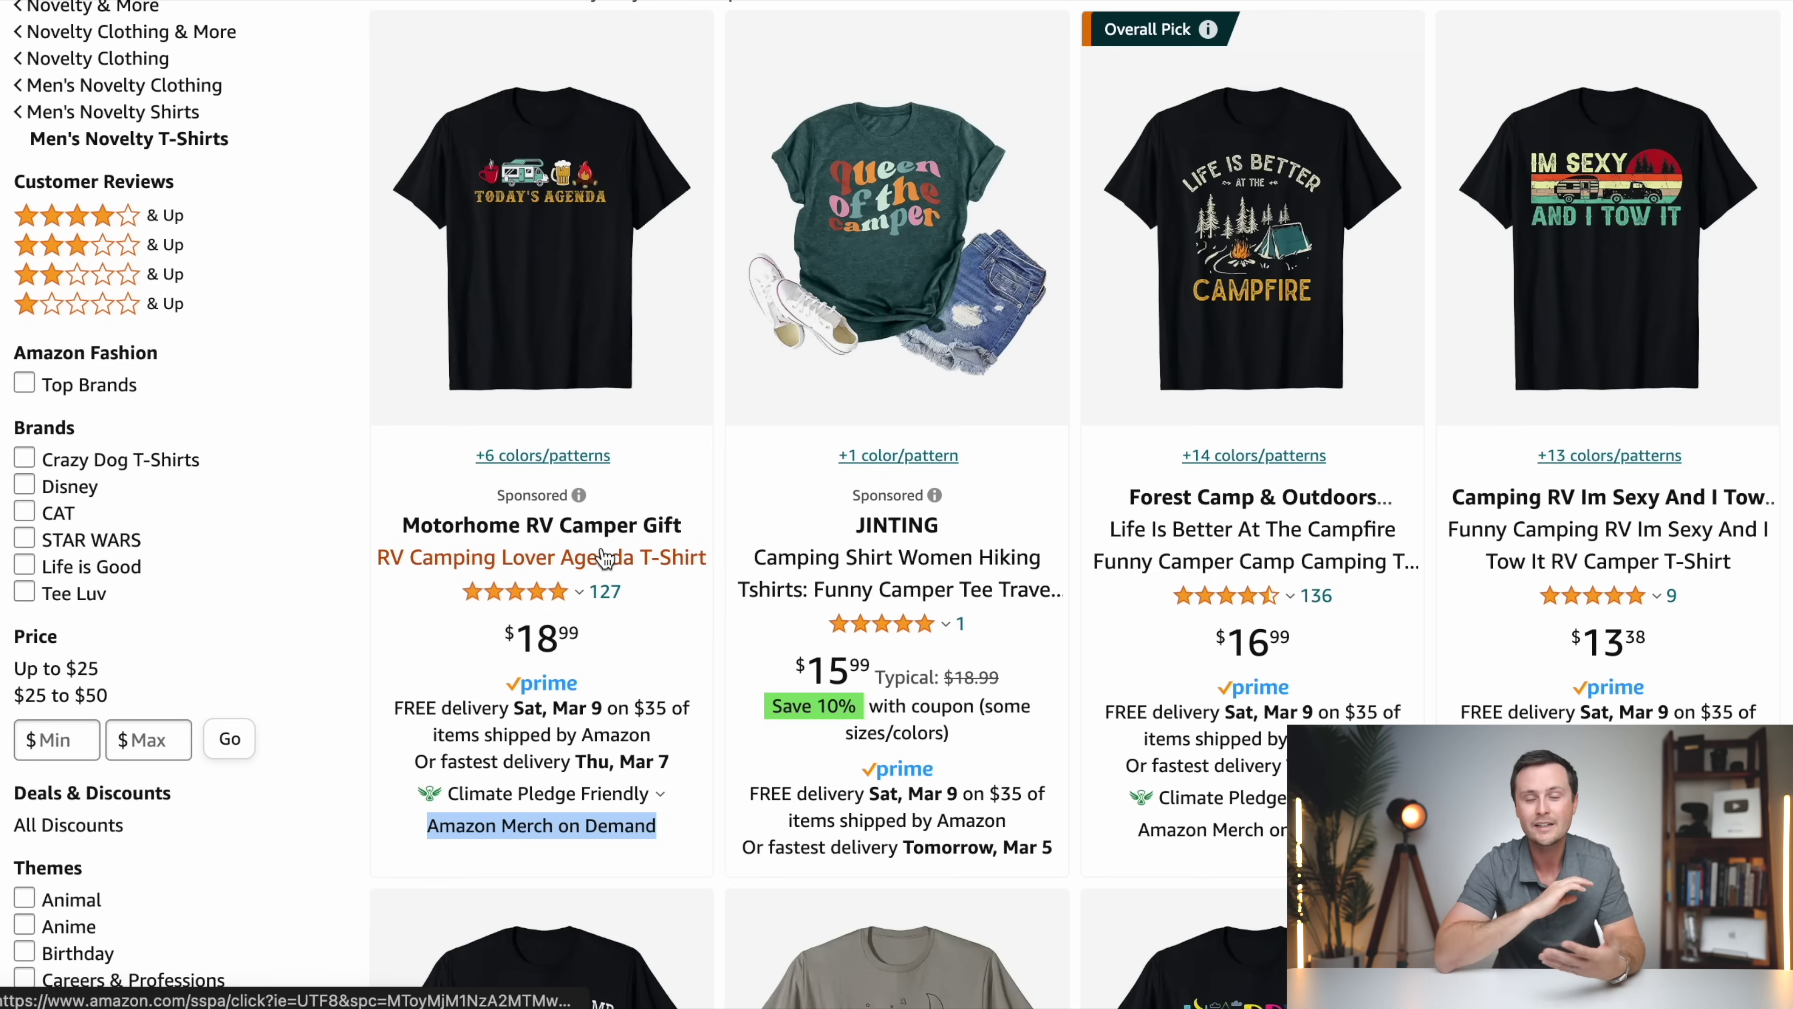
pyautogui.click(719, 486)
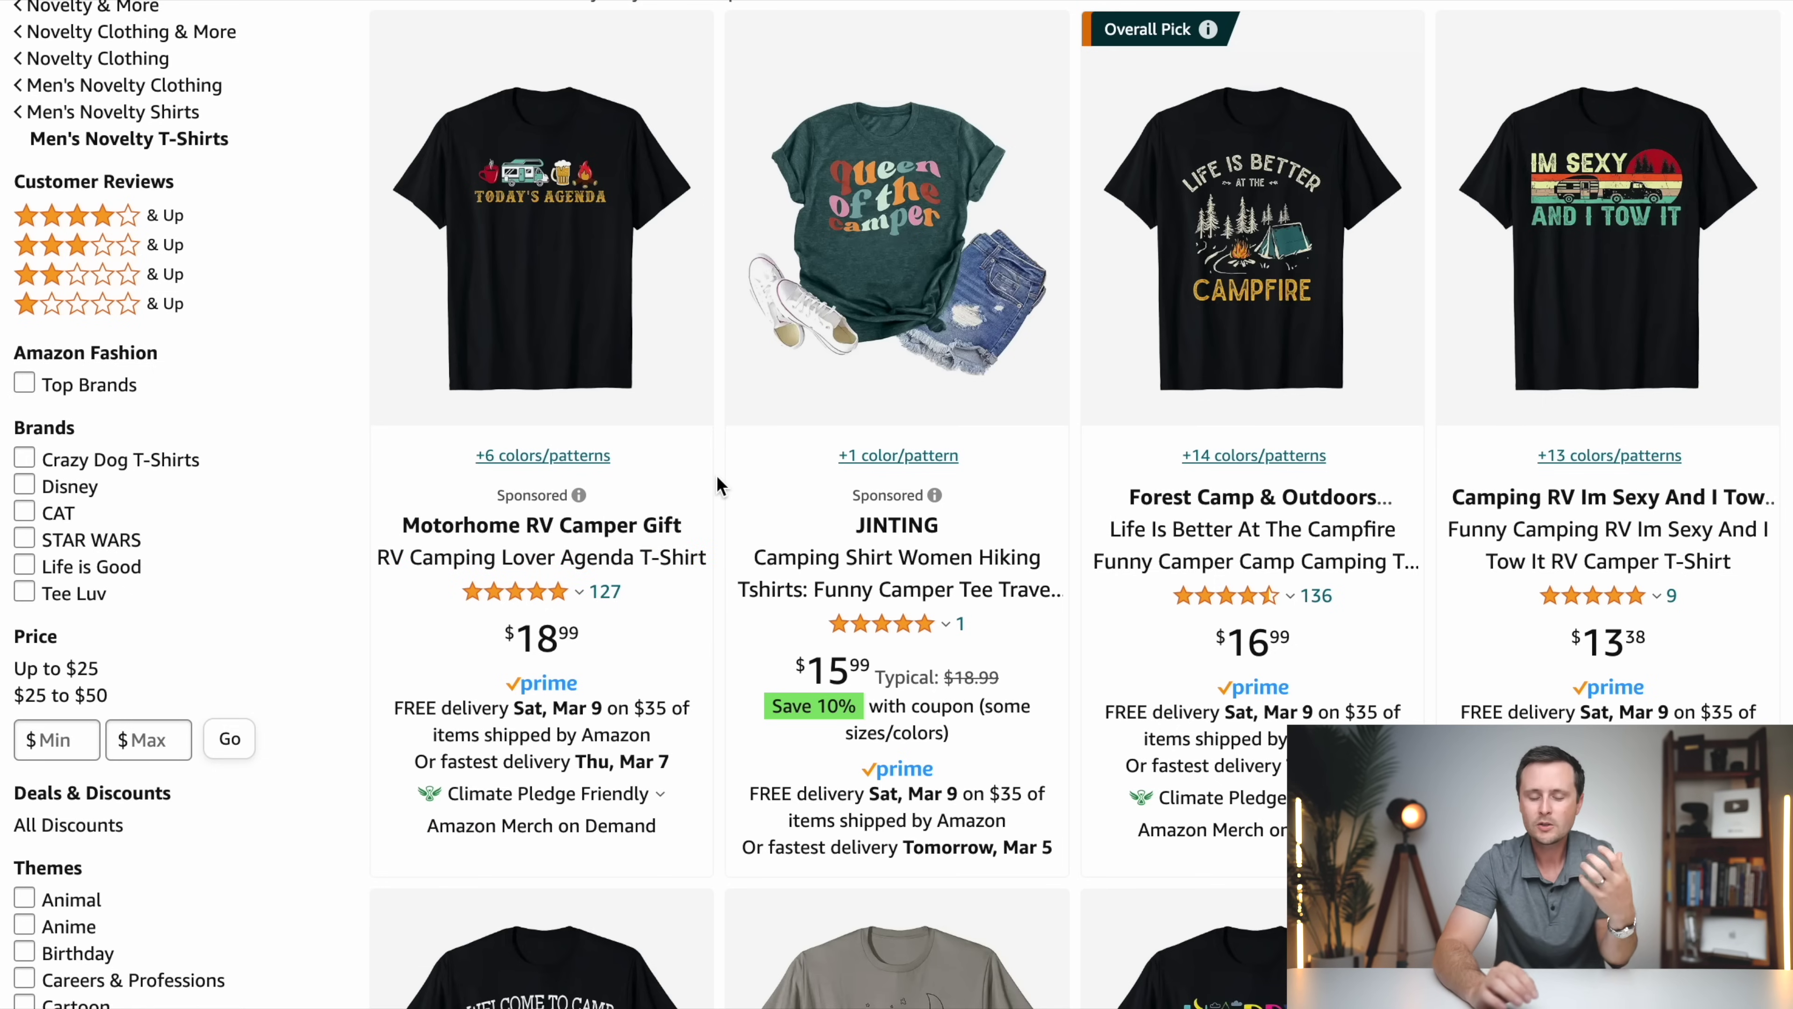
pyautogui.scroll(-15, 717, 486)
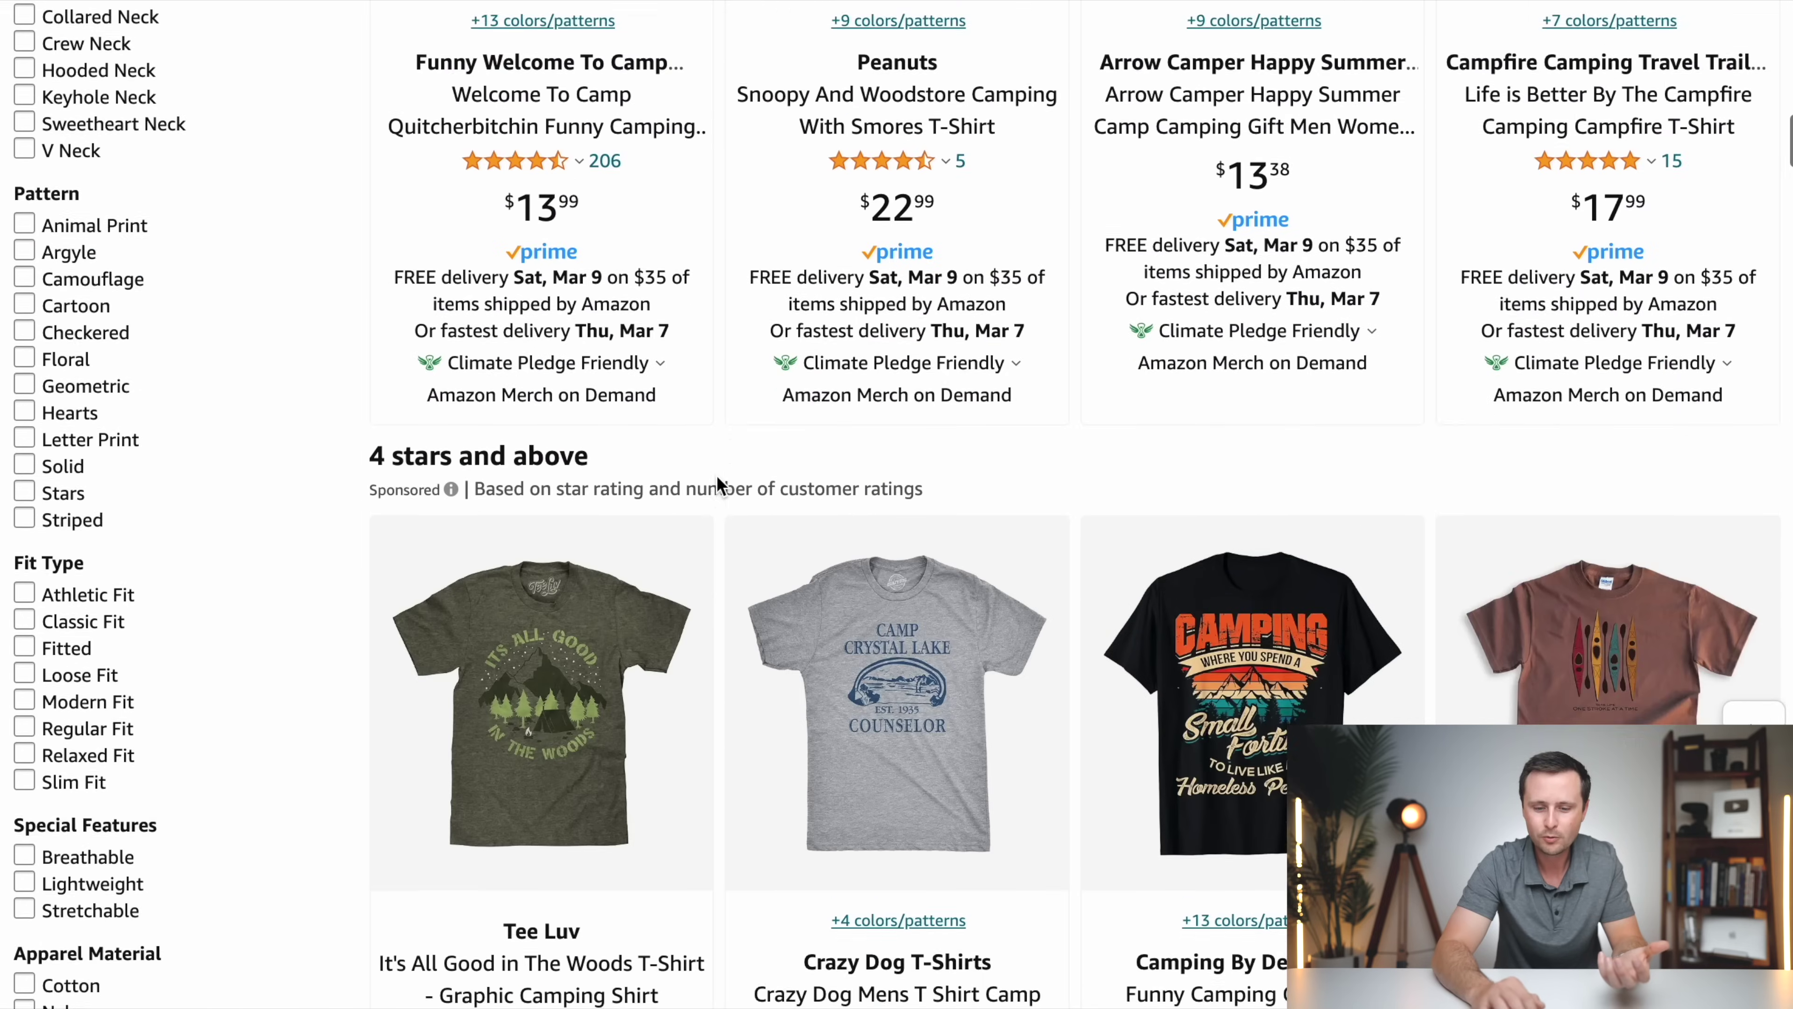
pyautogui.scroll(18, 716, 476)
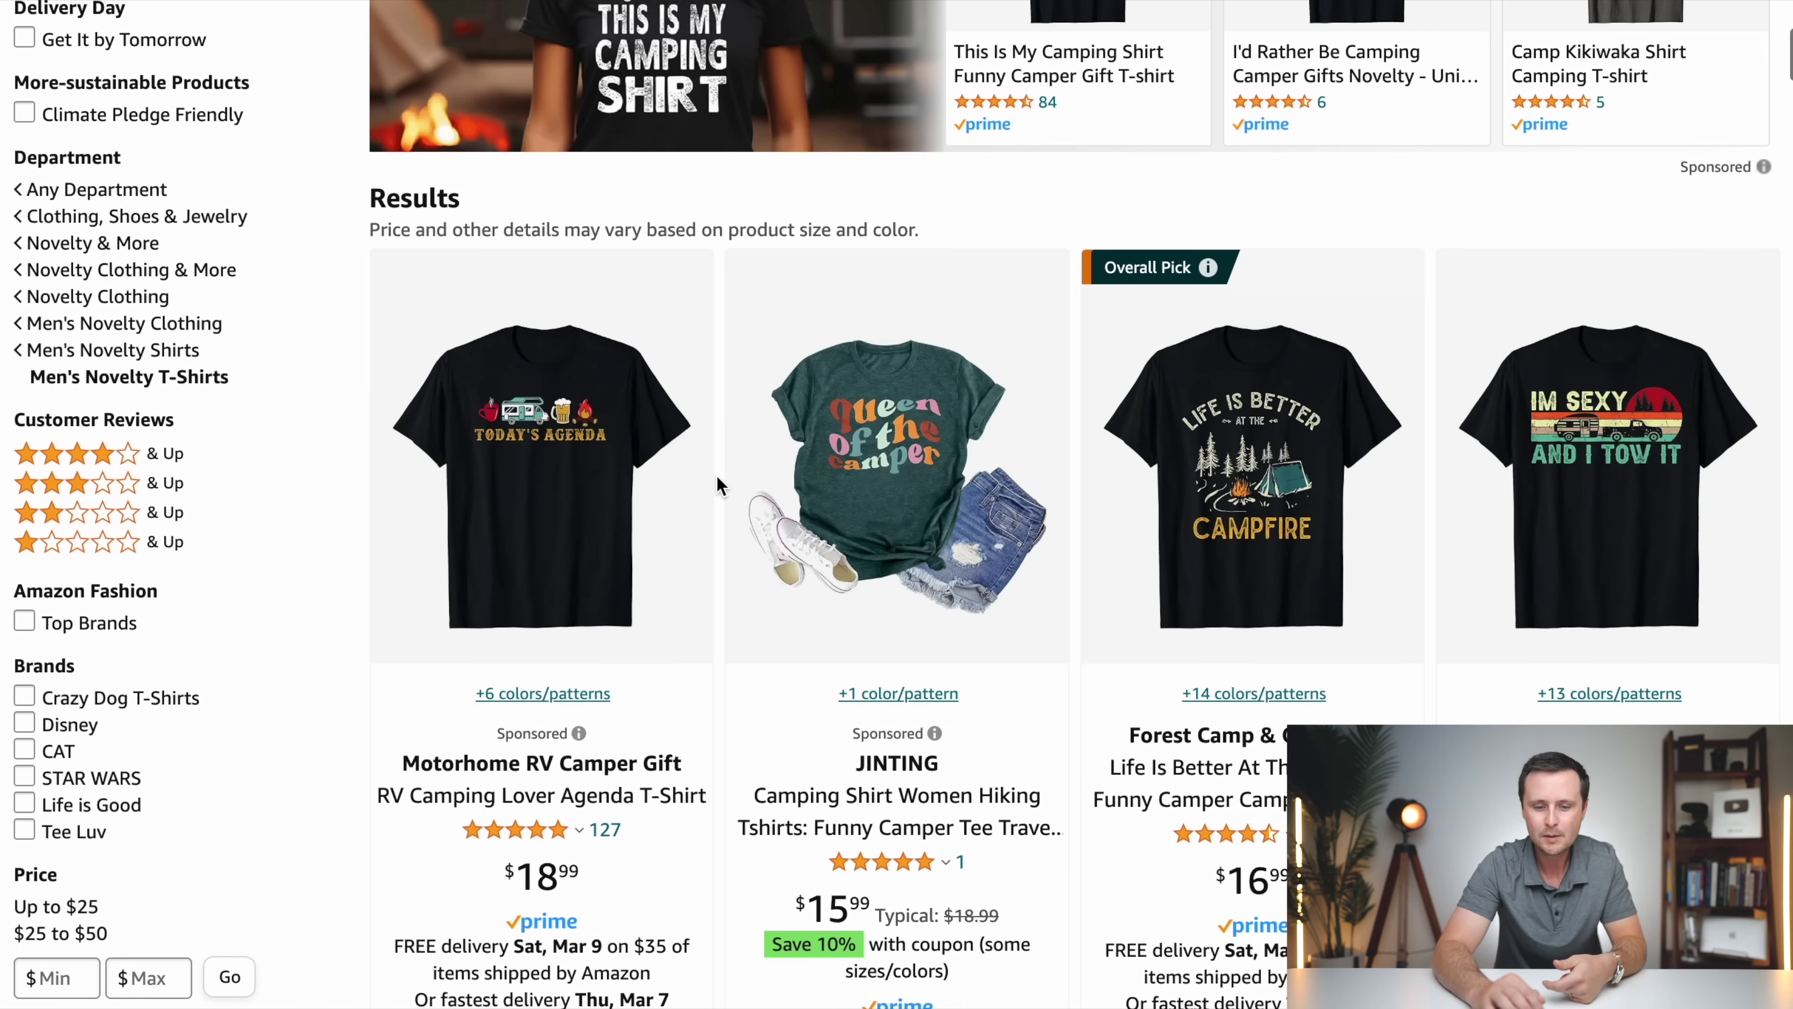
pyautogui.scroll(-3, 1015, 597)
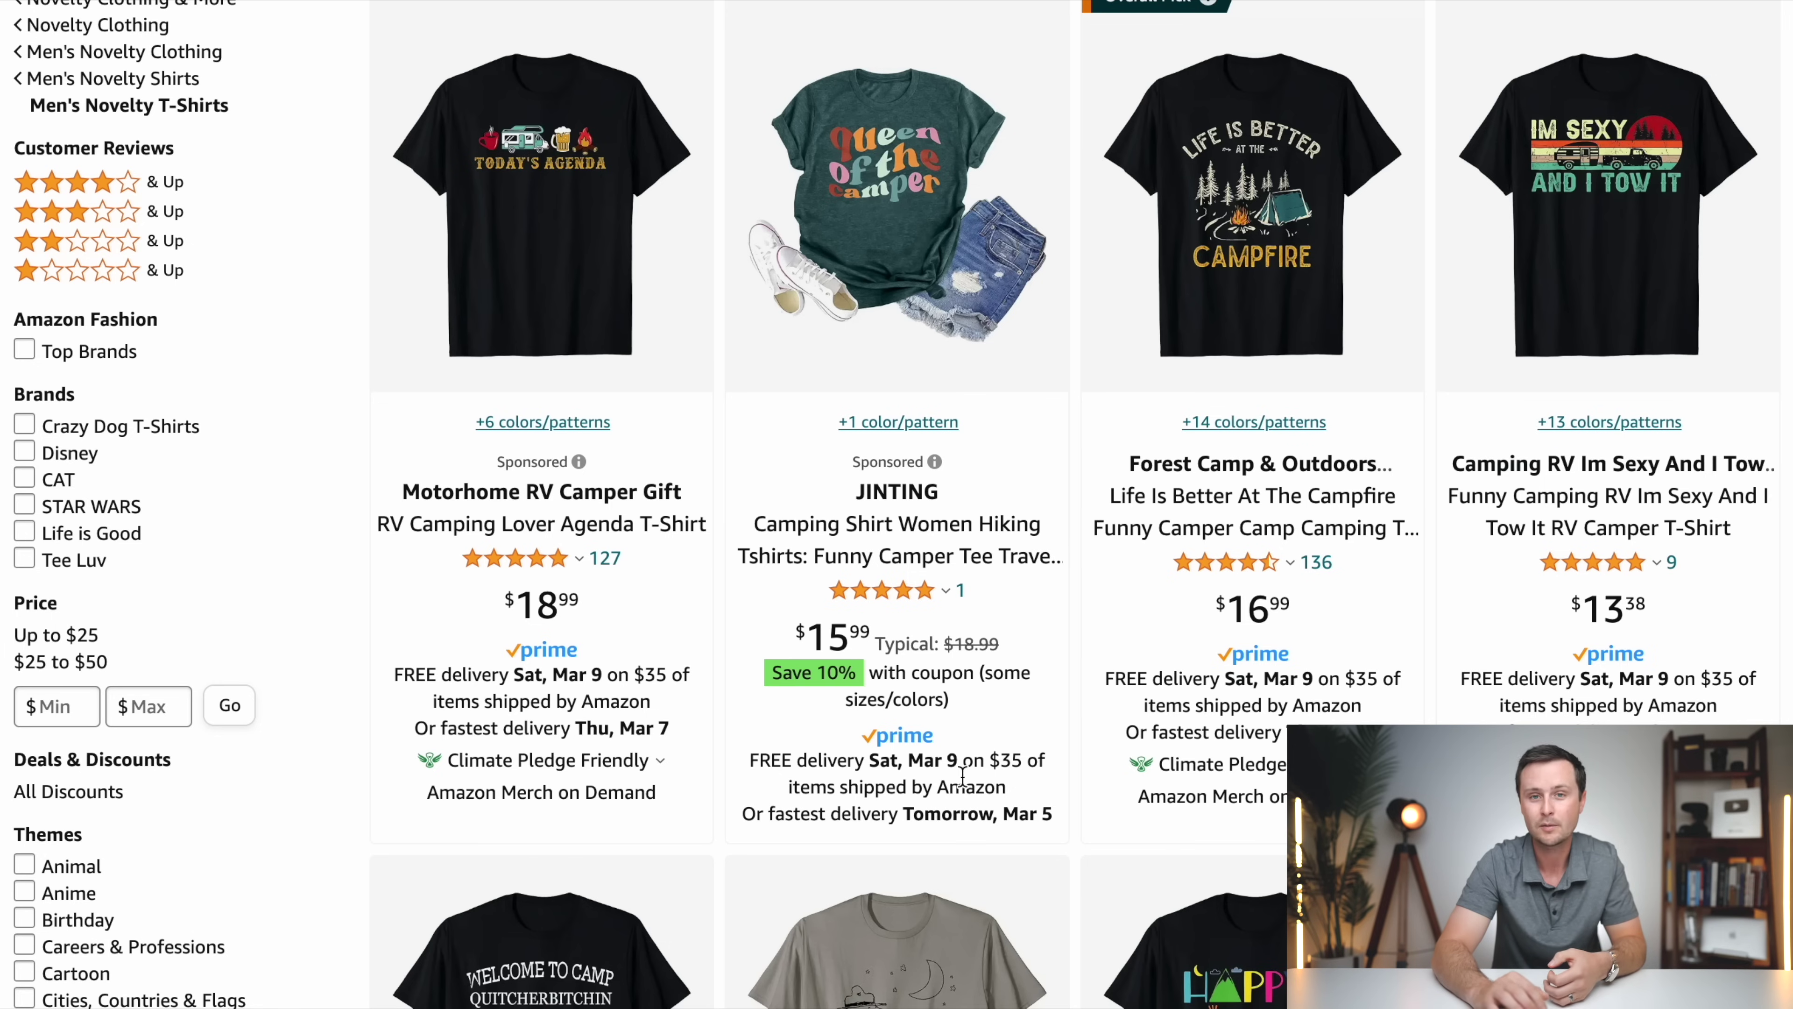
pyautogui.scroll(1, 1087, 742)
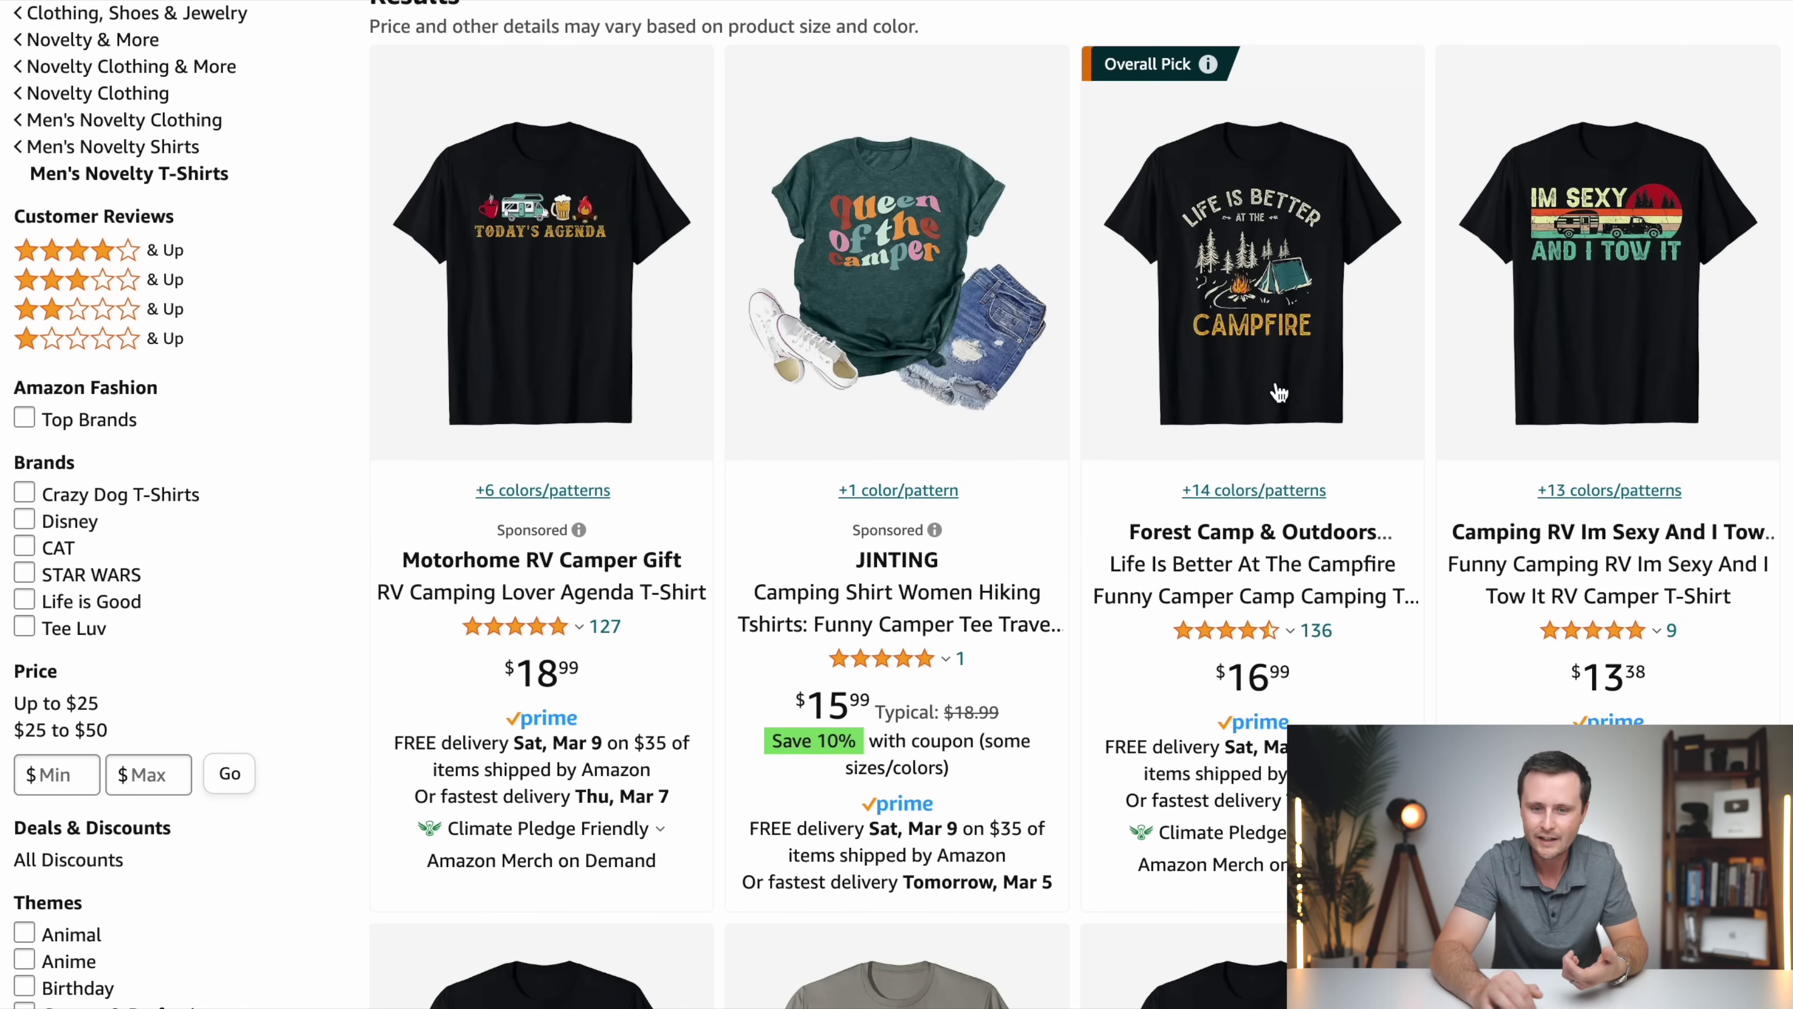
# Step: Open the "Life Is Better At The Campfire" T-shirt listing and choose the Heather Blue color
pyautogui.click(1279, 393)
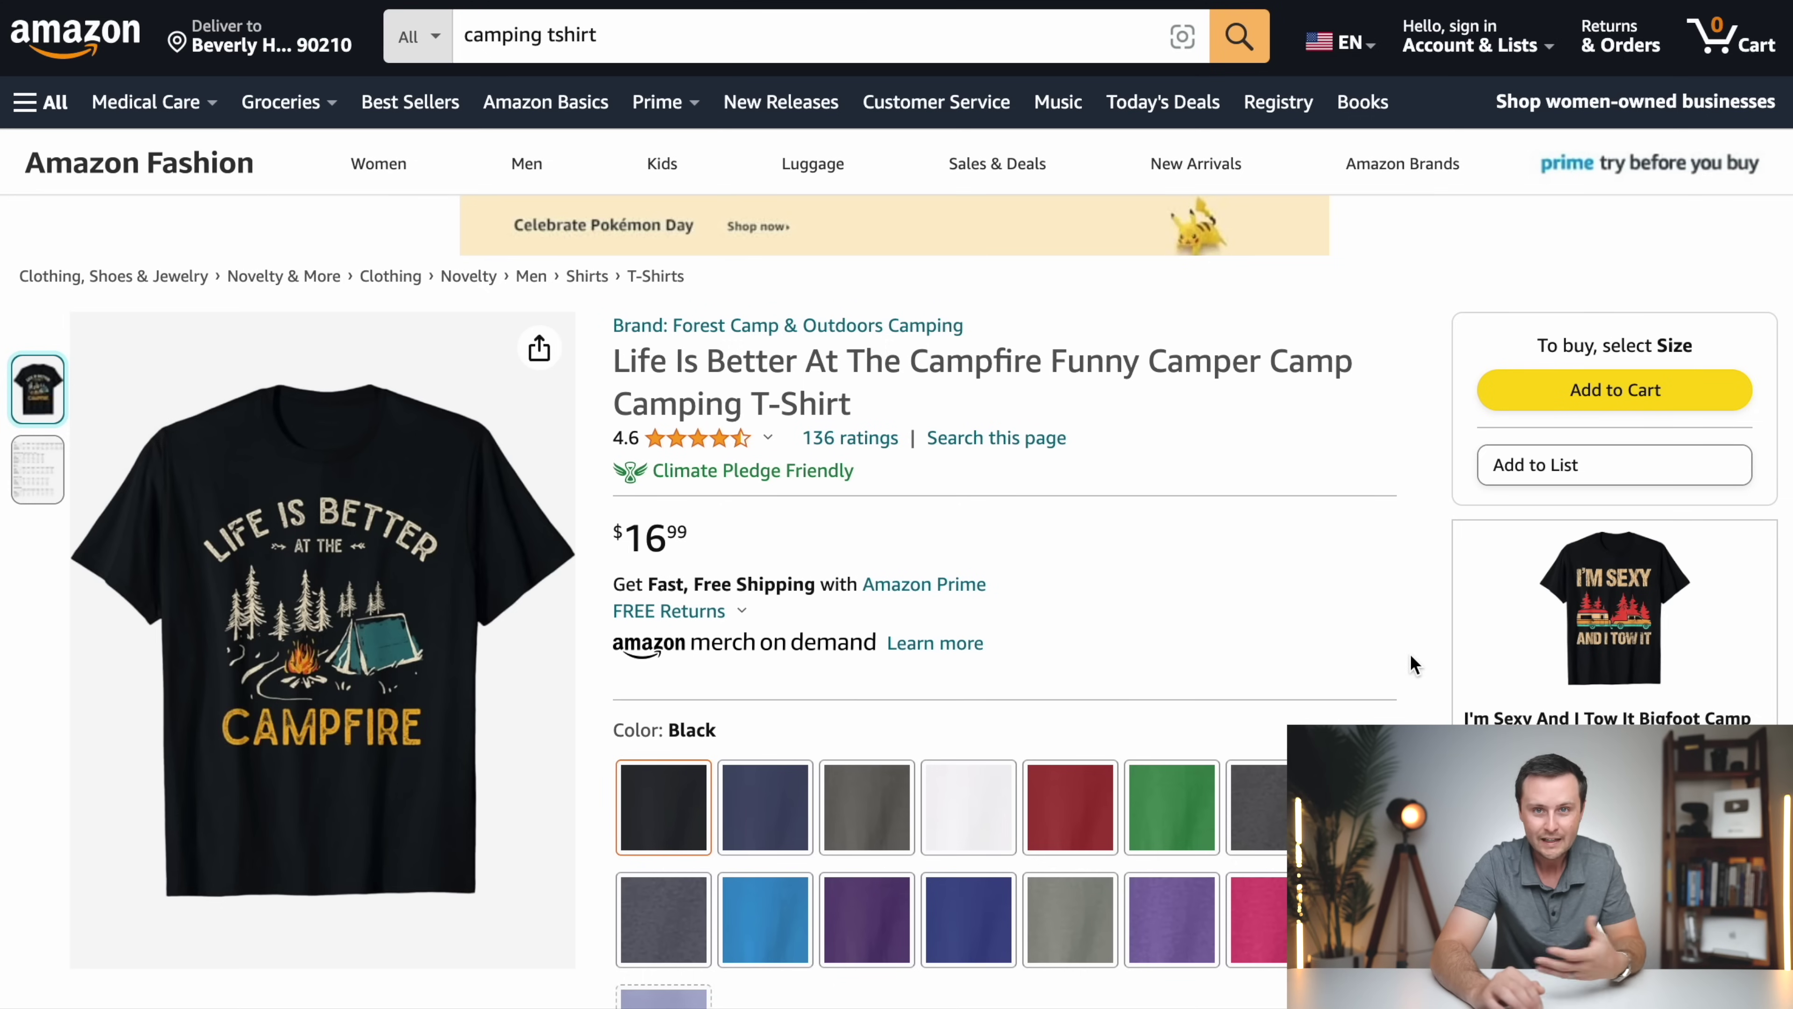
pyautogui.scroll(-2, 1409, 655)
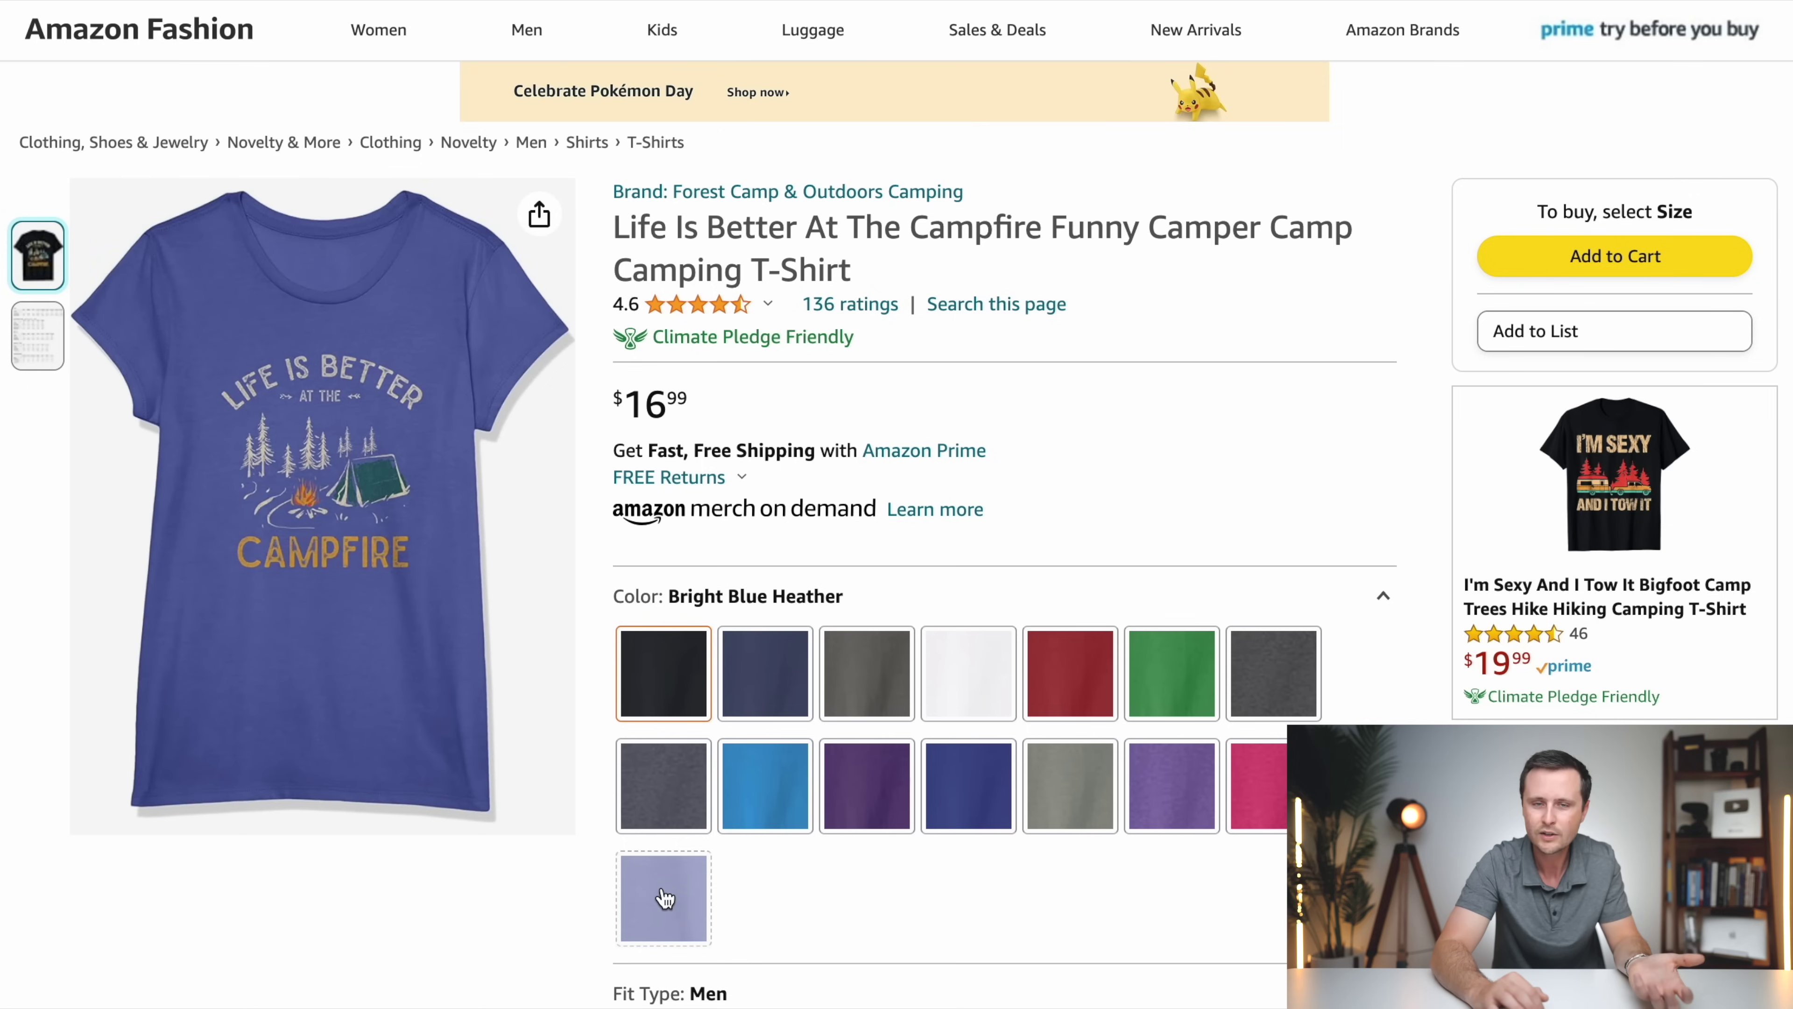
pyautogui.click(675, 793)
# Step: Select size Large for the campfire T-shirt and review its price and delivery details
pyautogui.scroll(-4, 676, 791)
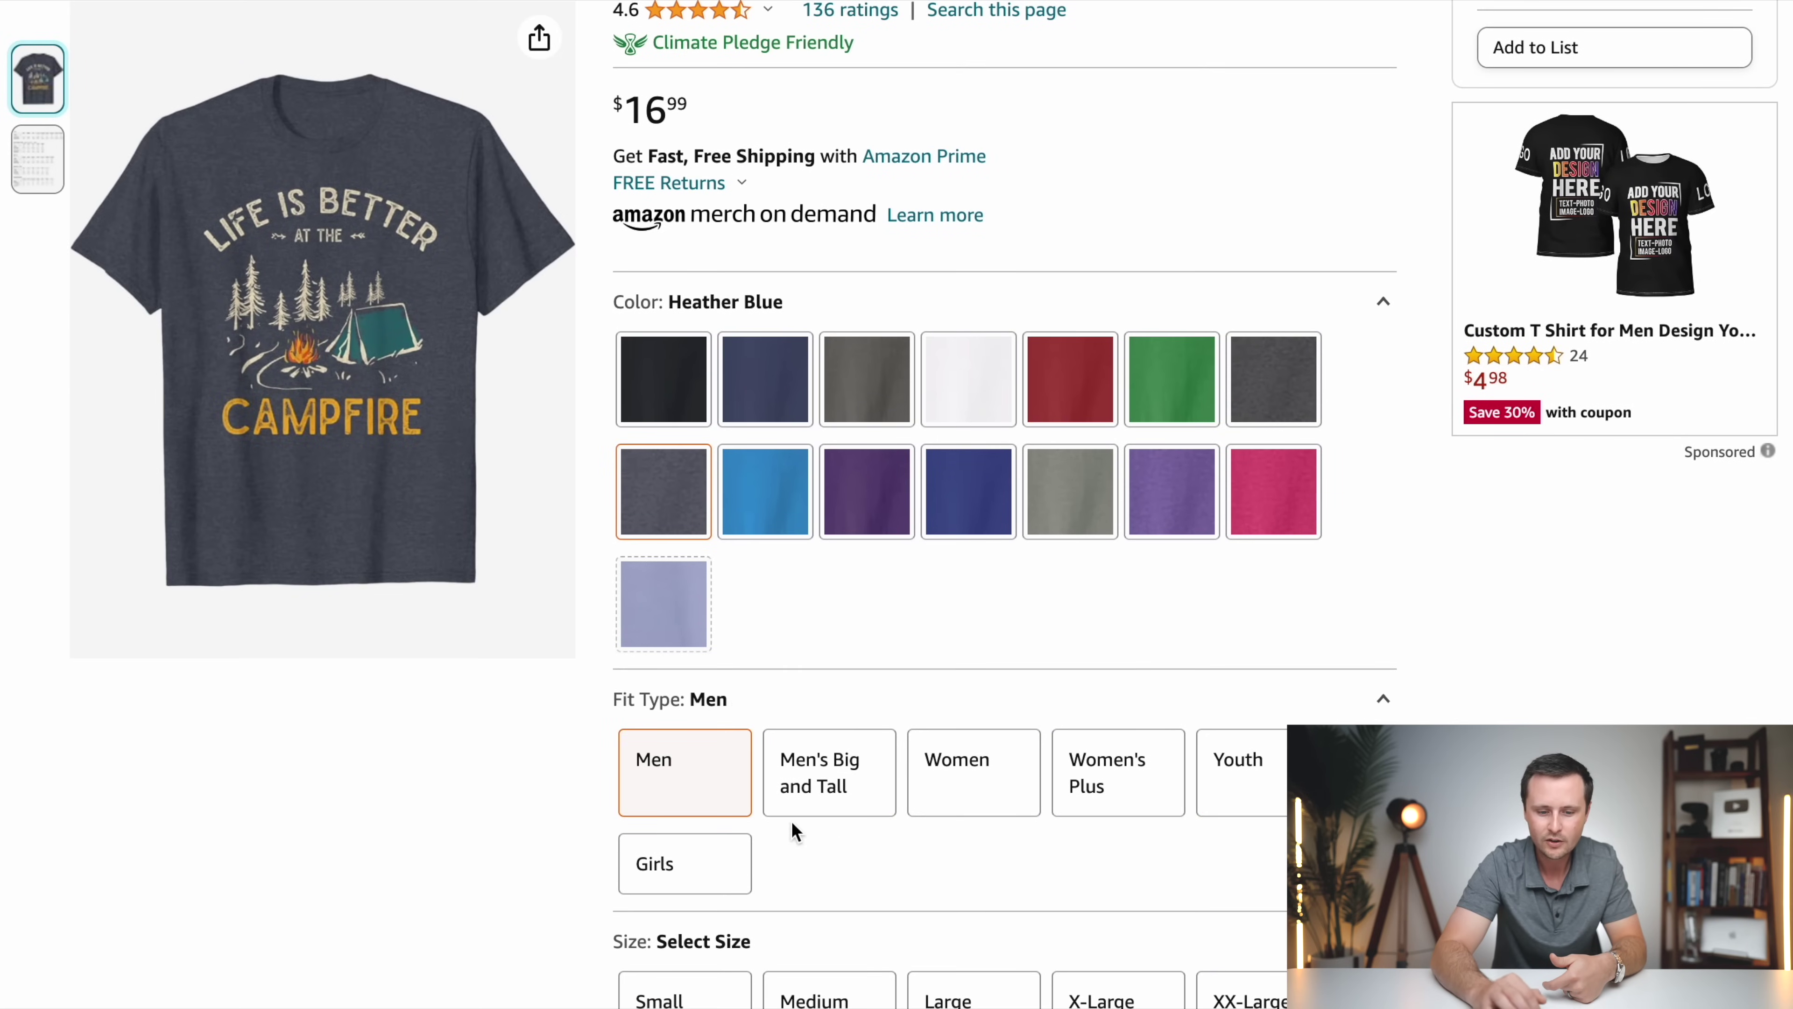
pyautogui.scroll(-3, 812, 819)
pyautogui.click(945, 749)
pyautogui.scroll(3, 976, 760)
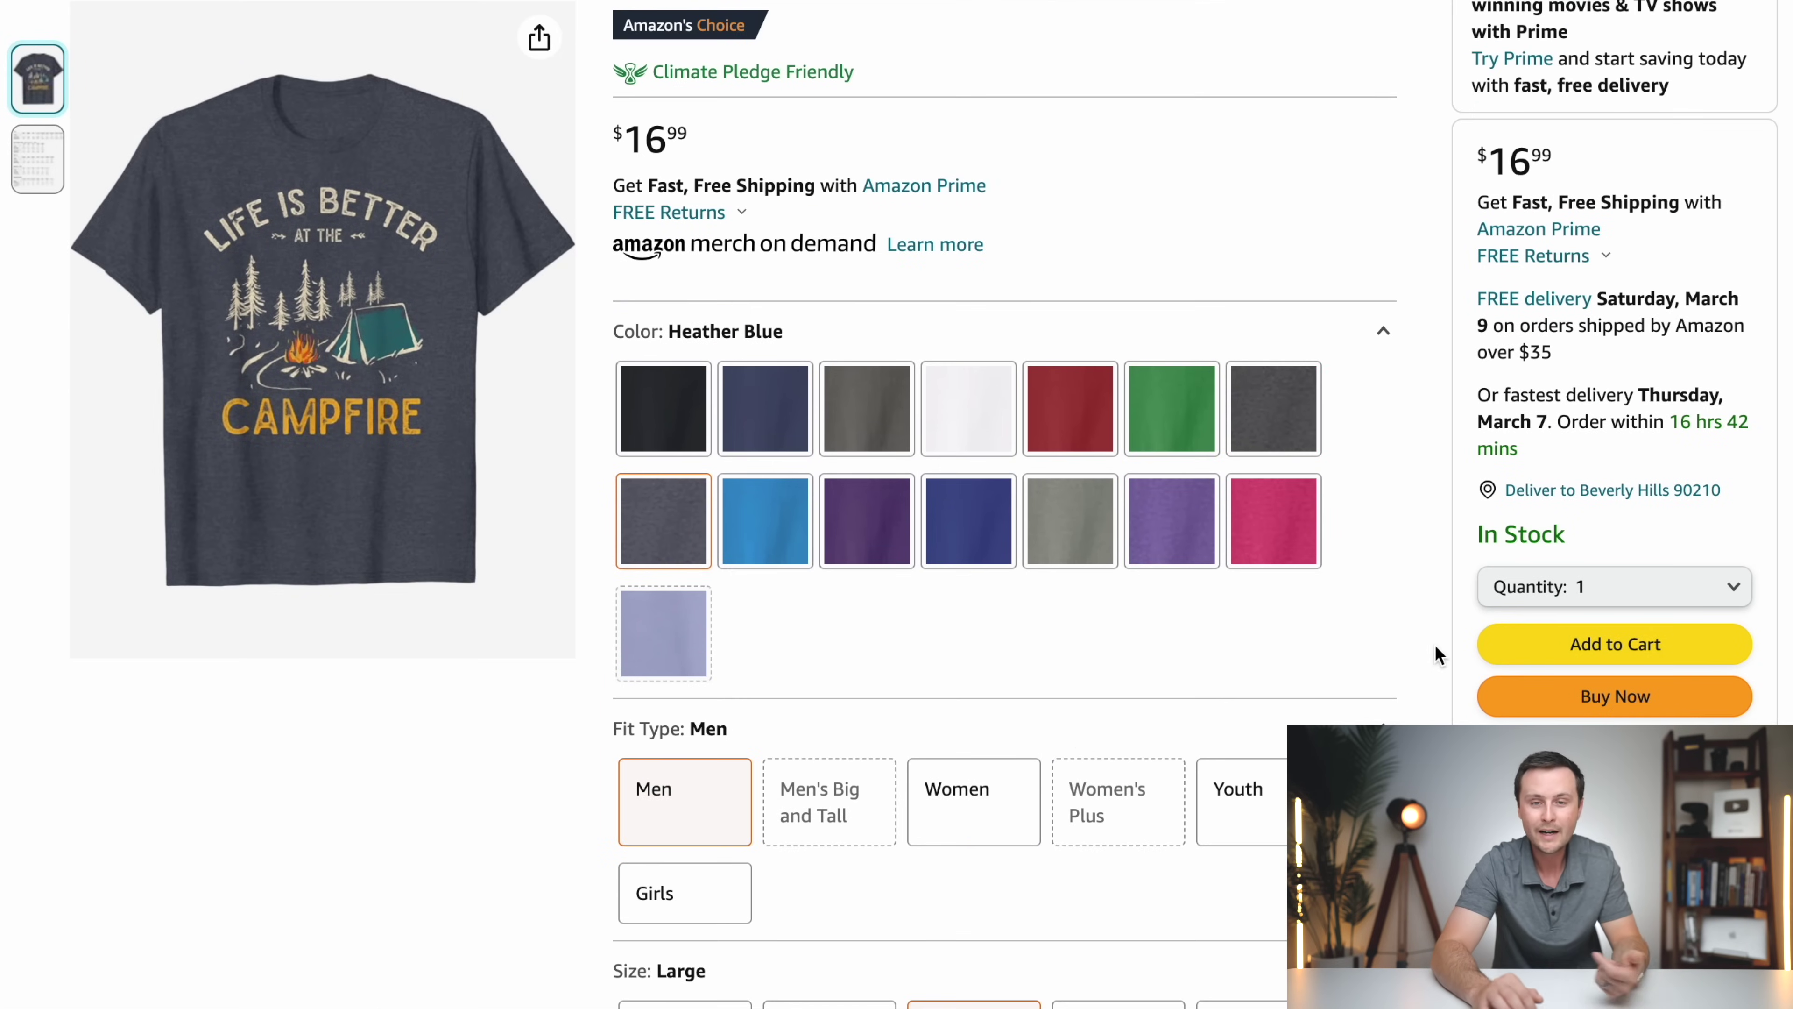
pyautogui.scroll(2, 1434, 644)
pyautogui.scroll(1, 1434, 645)
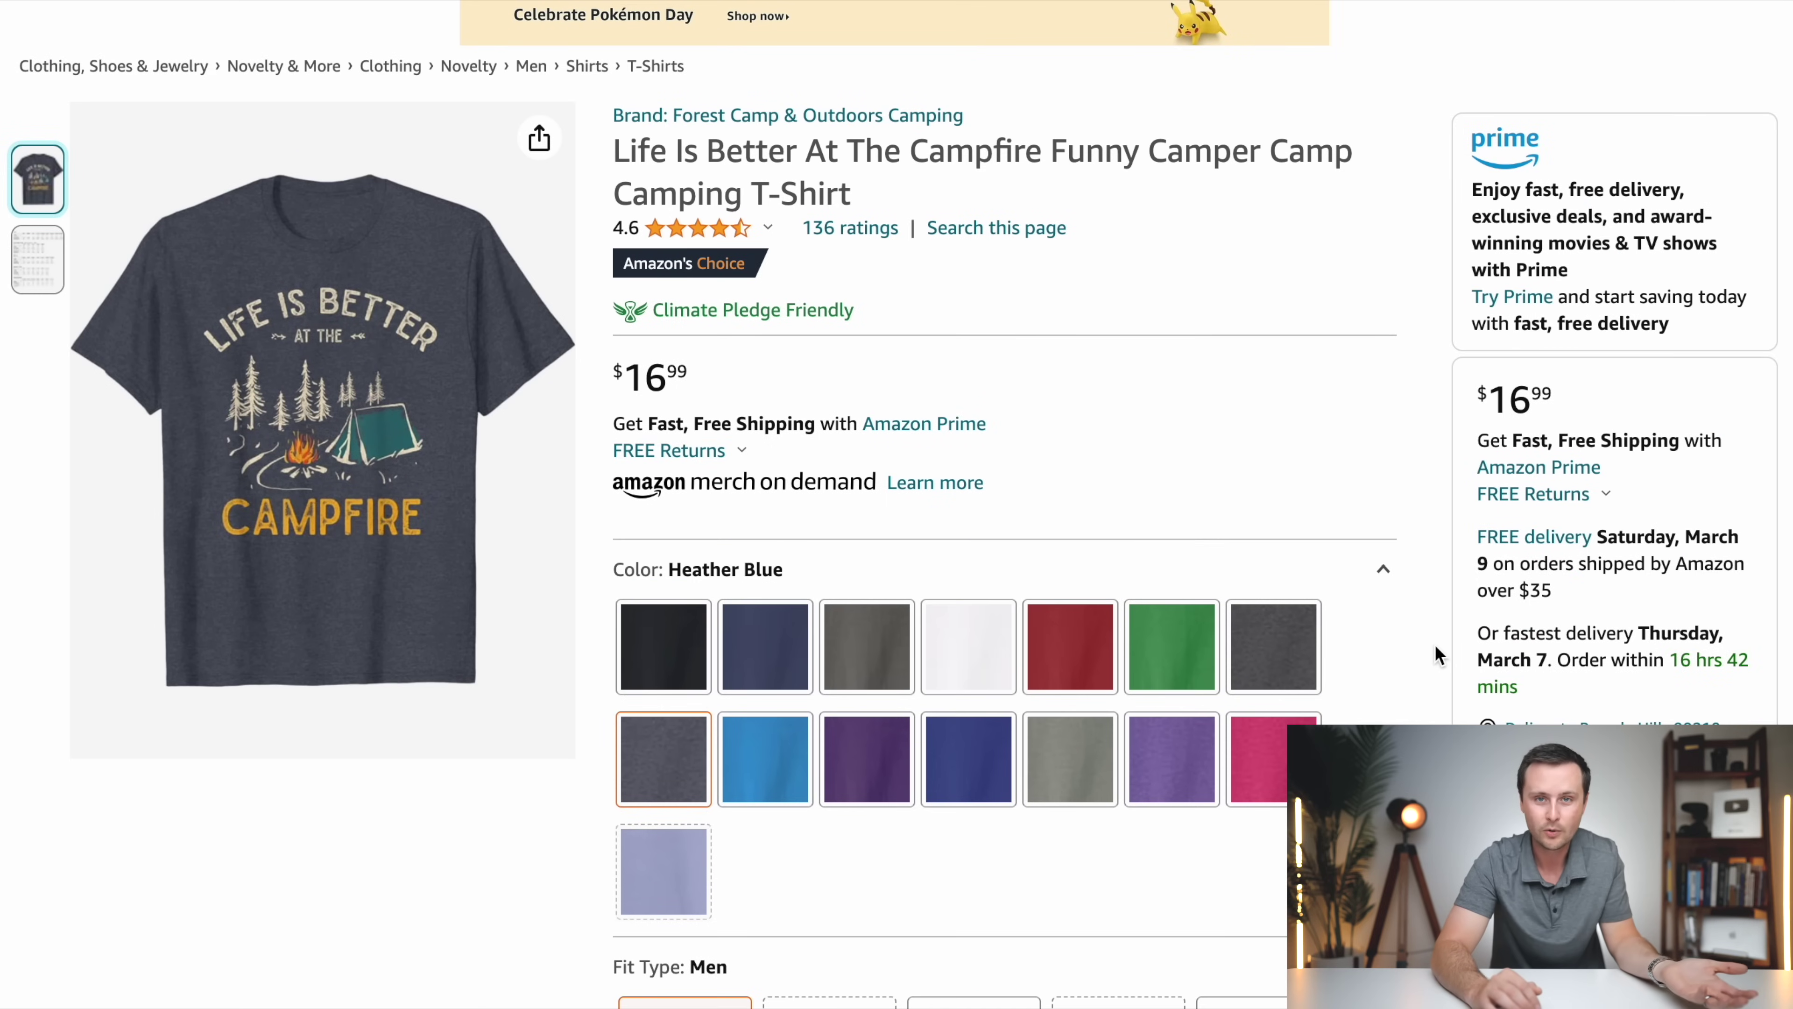
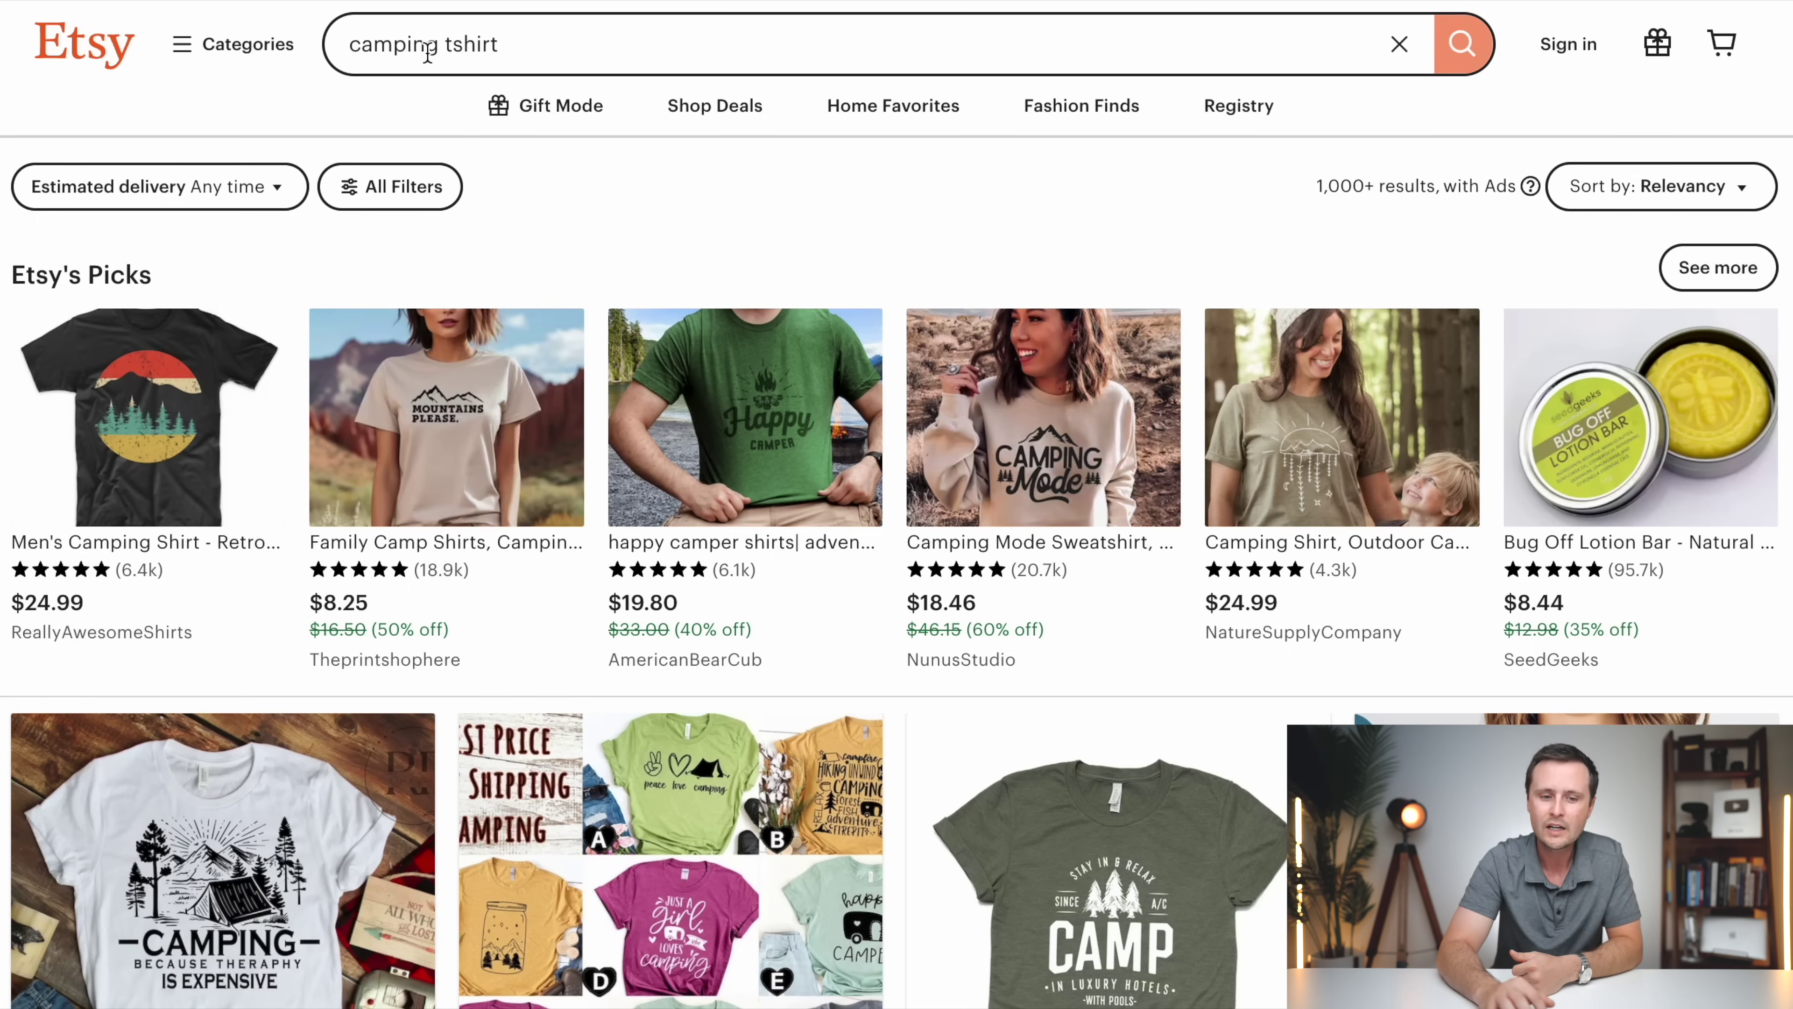
# Step: Switch to Etsy and look through the "camping tshirt" results, comparing designs, prices, review counts and bestseller labels
pyautogui.scroll(-6, 890, 265)
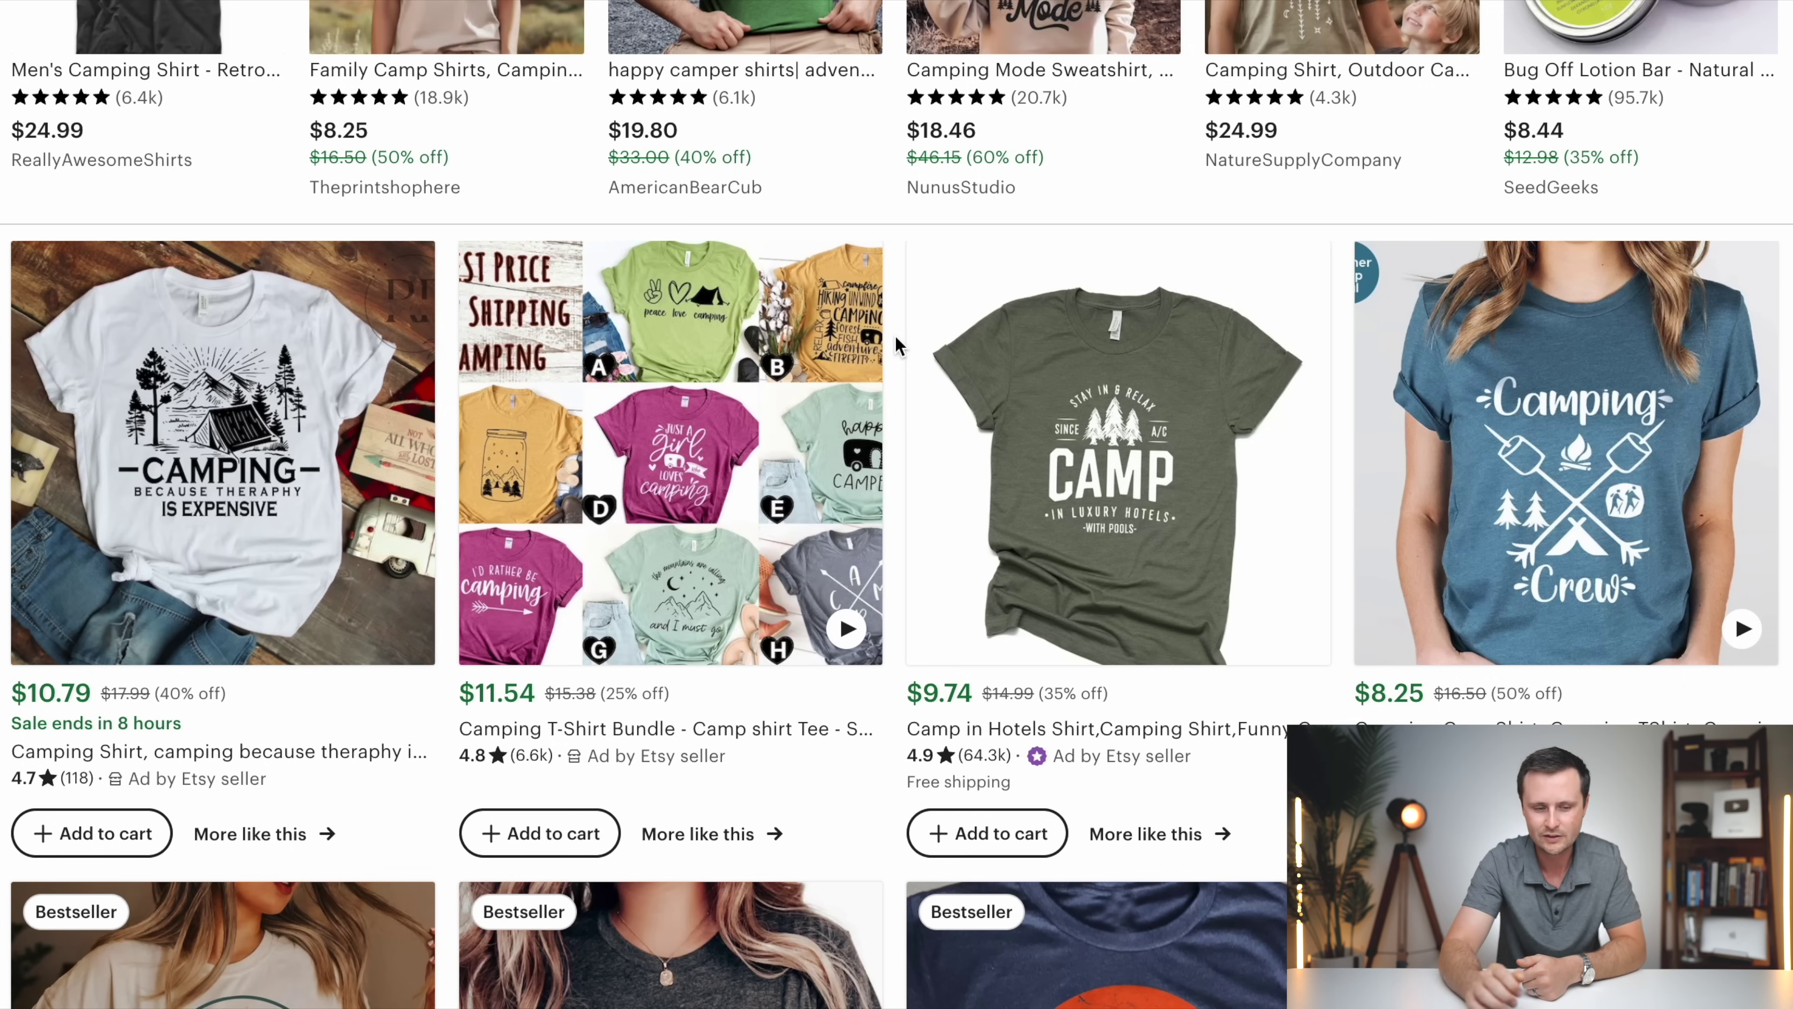
pyautogui.scroll(-1, 895, 335)
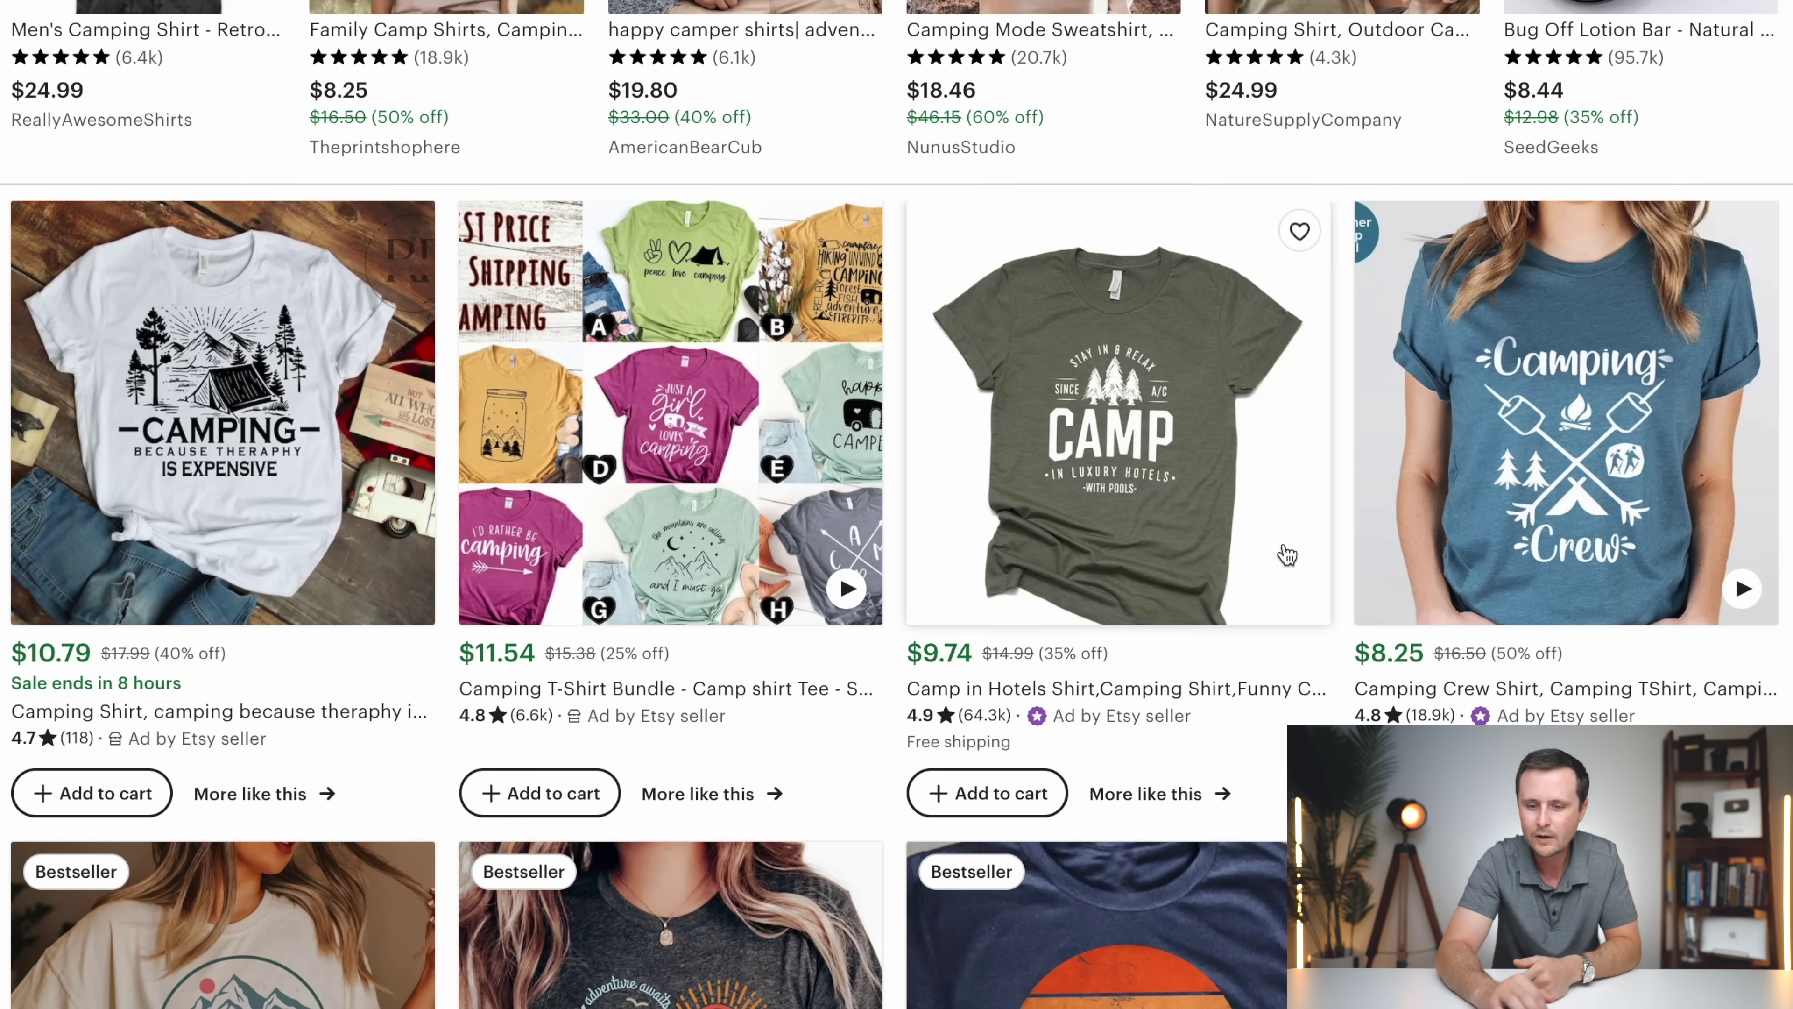
pyautogui.scroll(-1, 1214, 563)
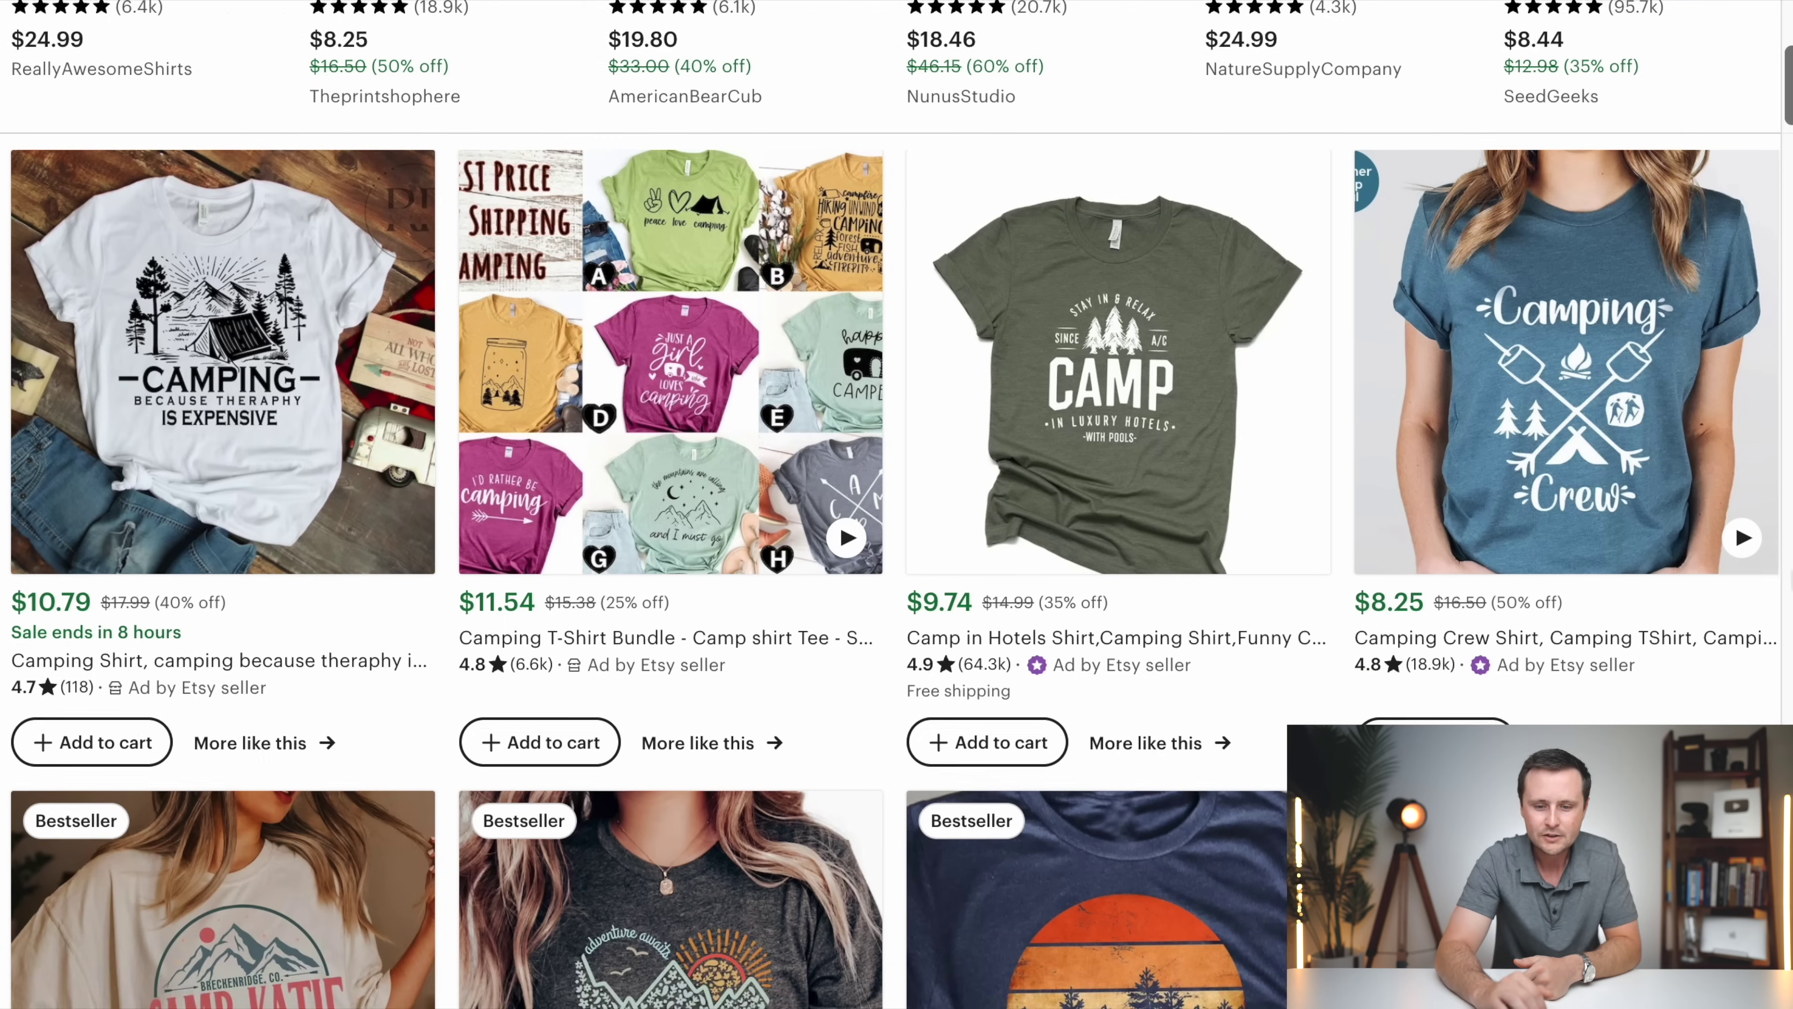
pyautogui.scroll(-12, 896, 504)
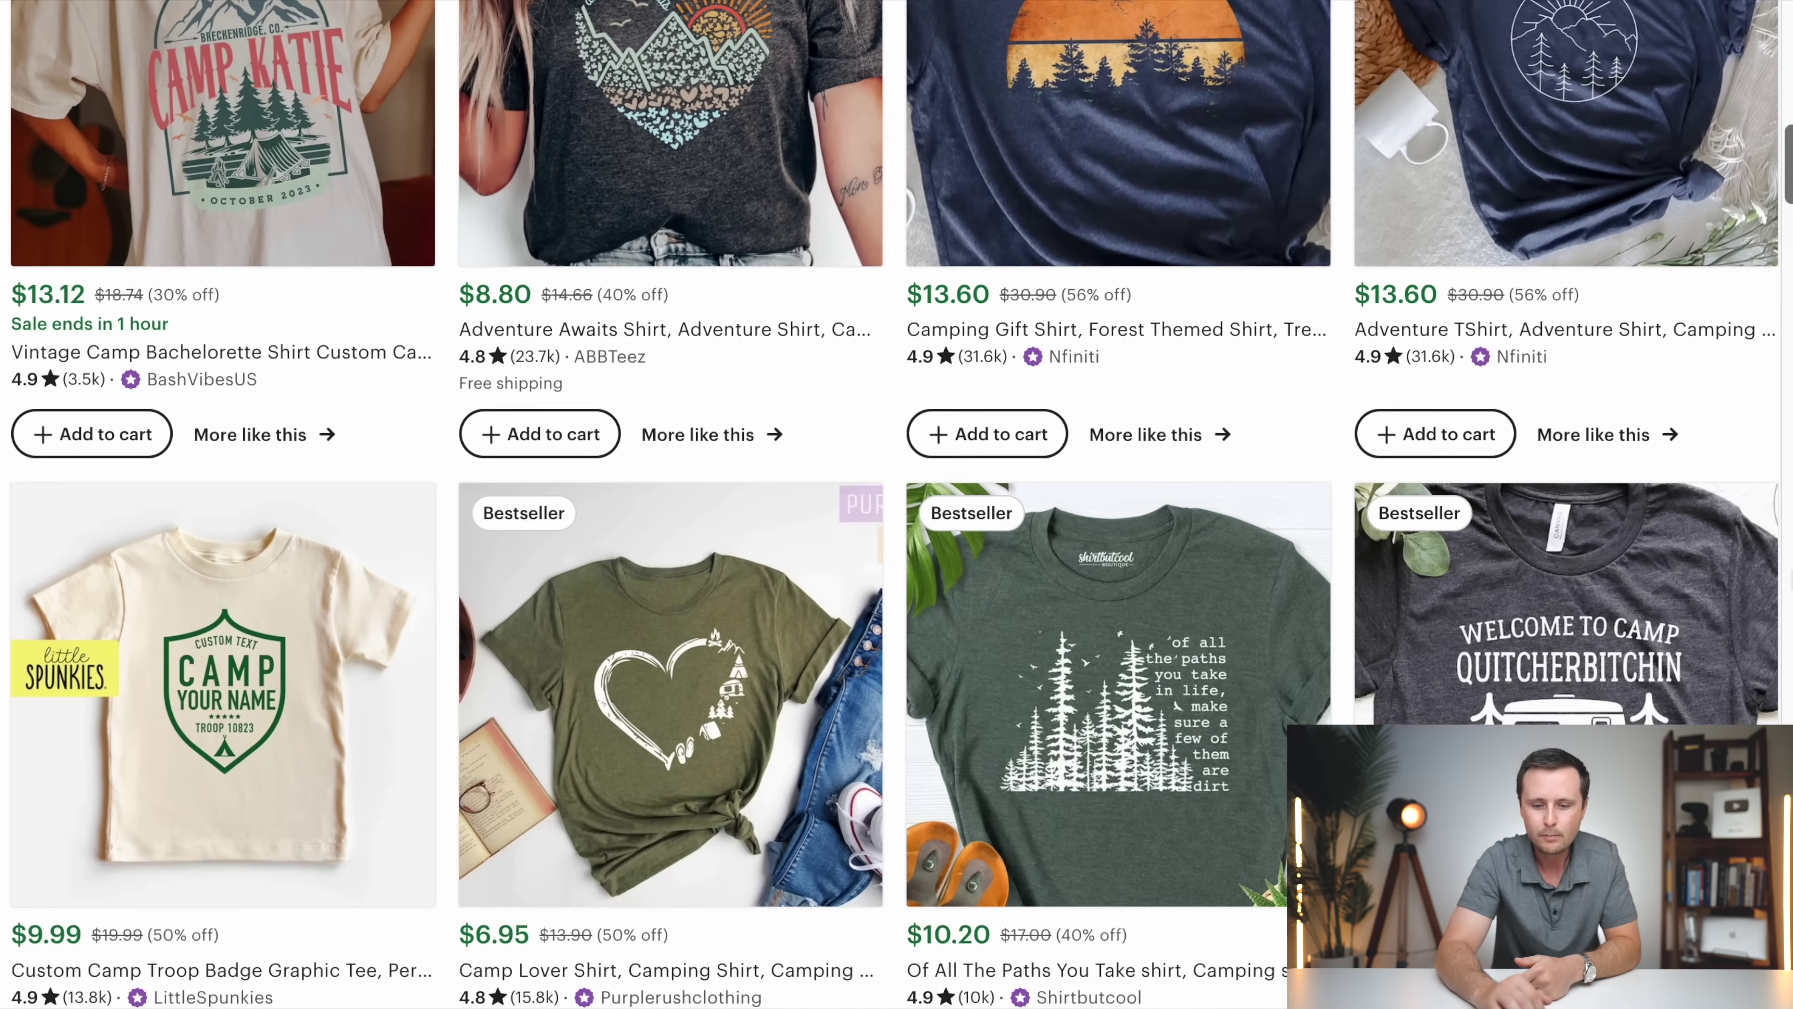
pyautogui.scroll(-5, 1790, 594)
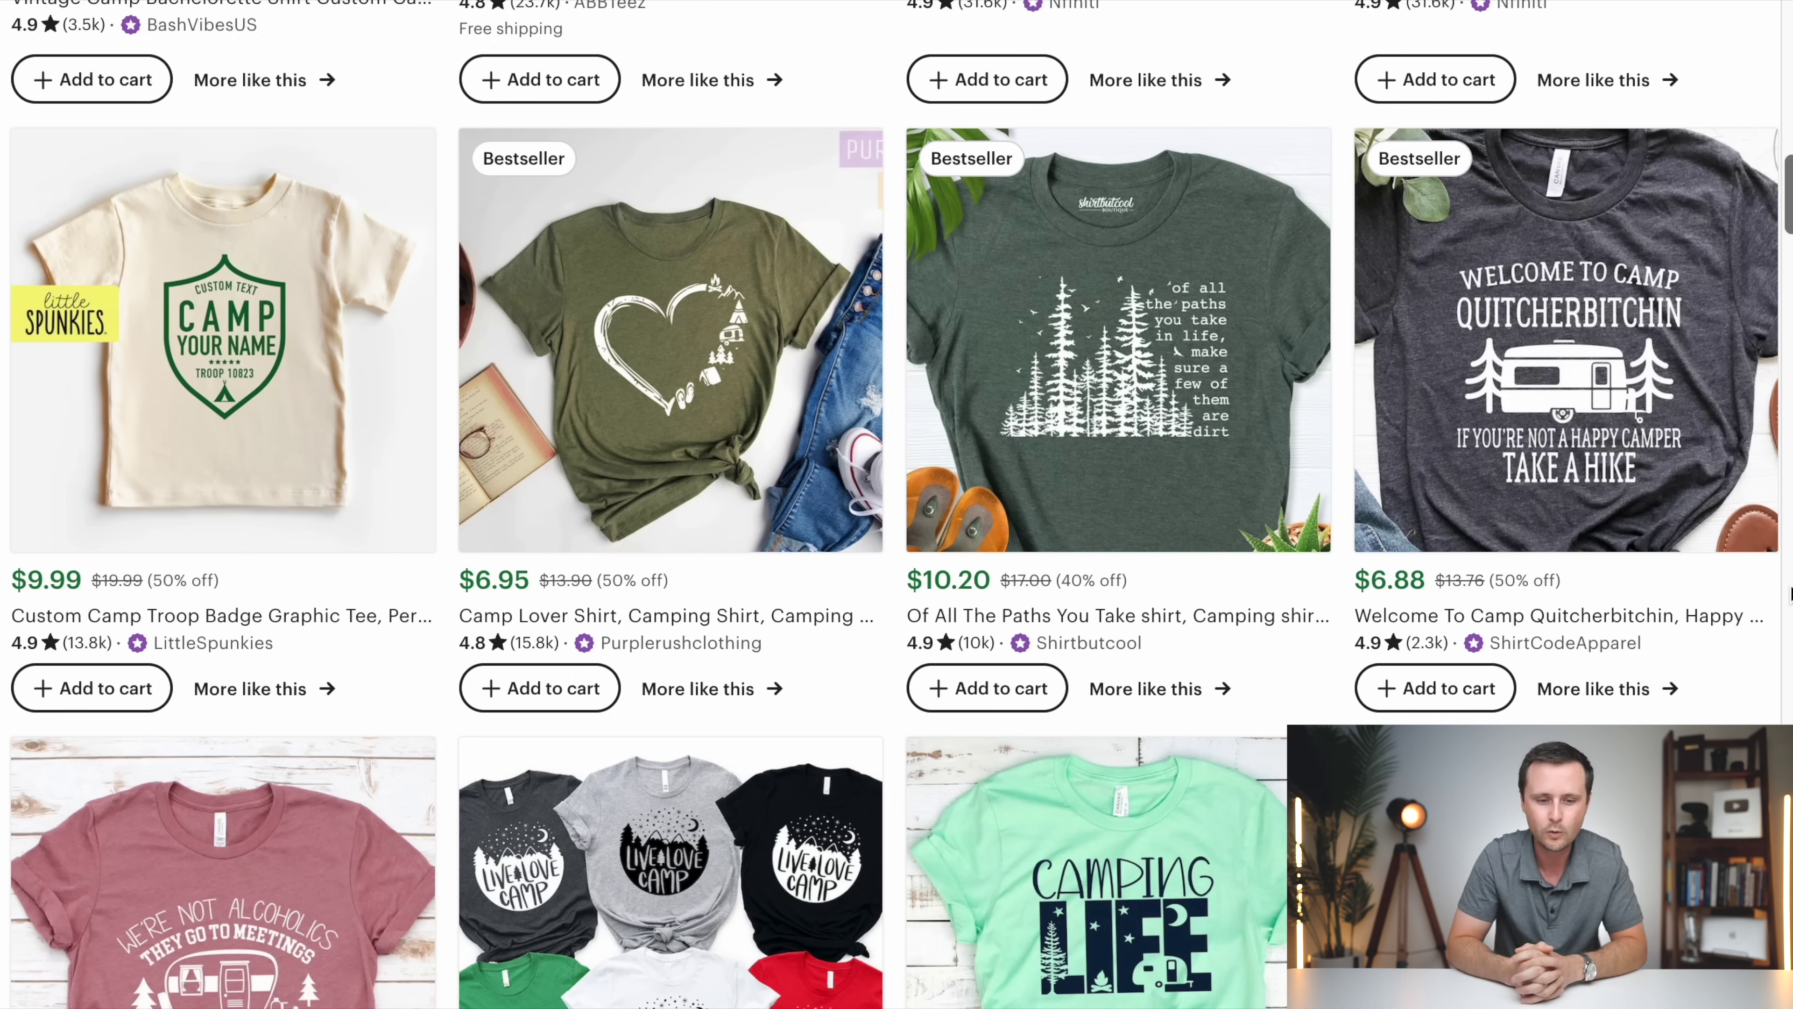
pyautogui.scroll(-5, 1789, 593)
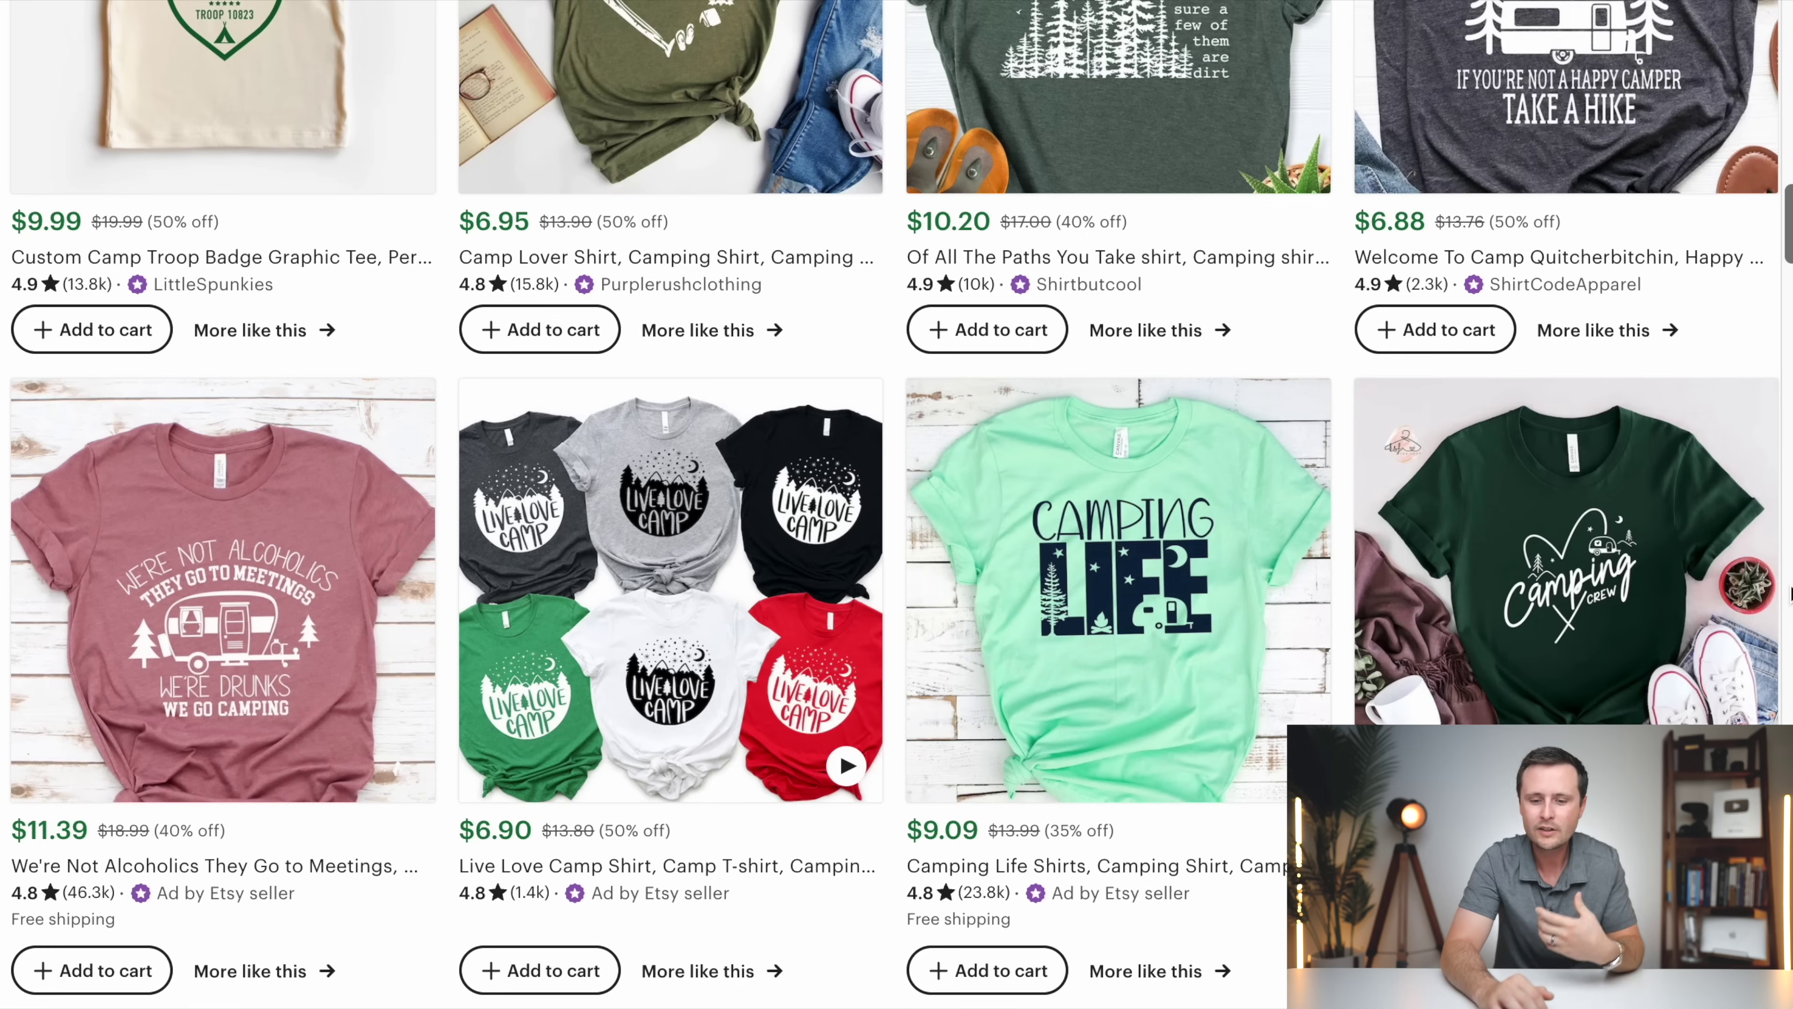
pyautogui.scroll(-12, 1789, 593)
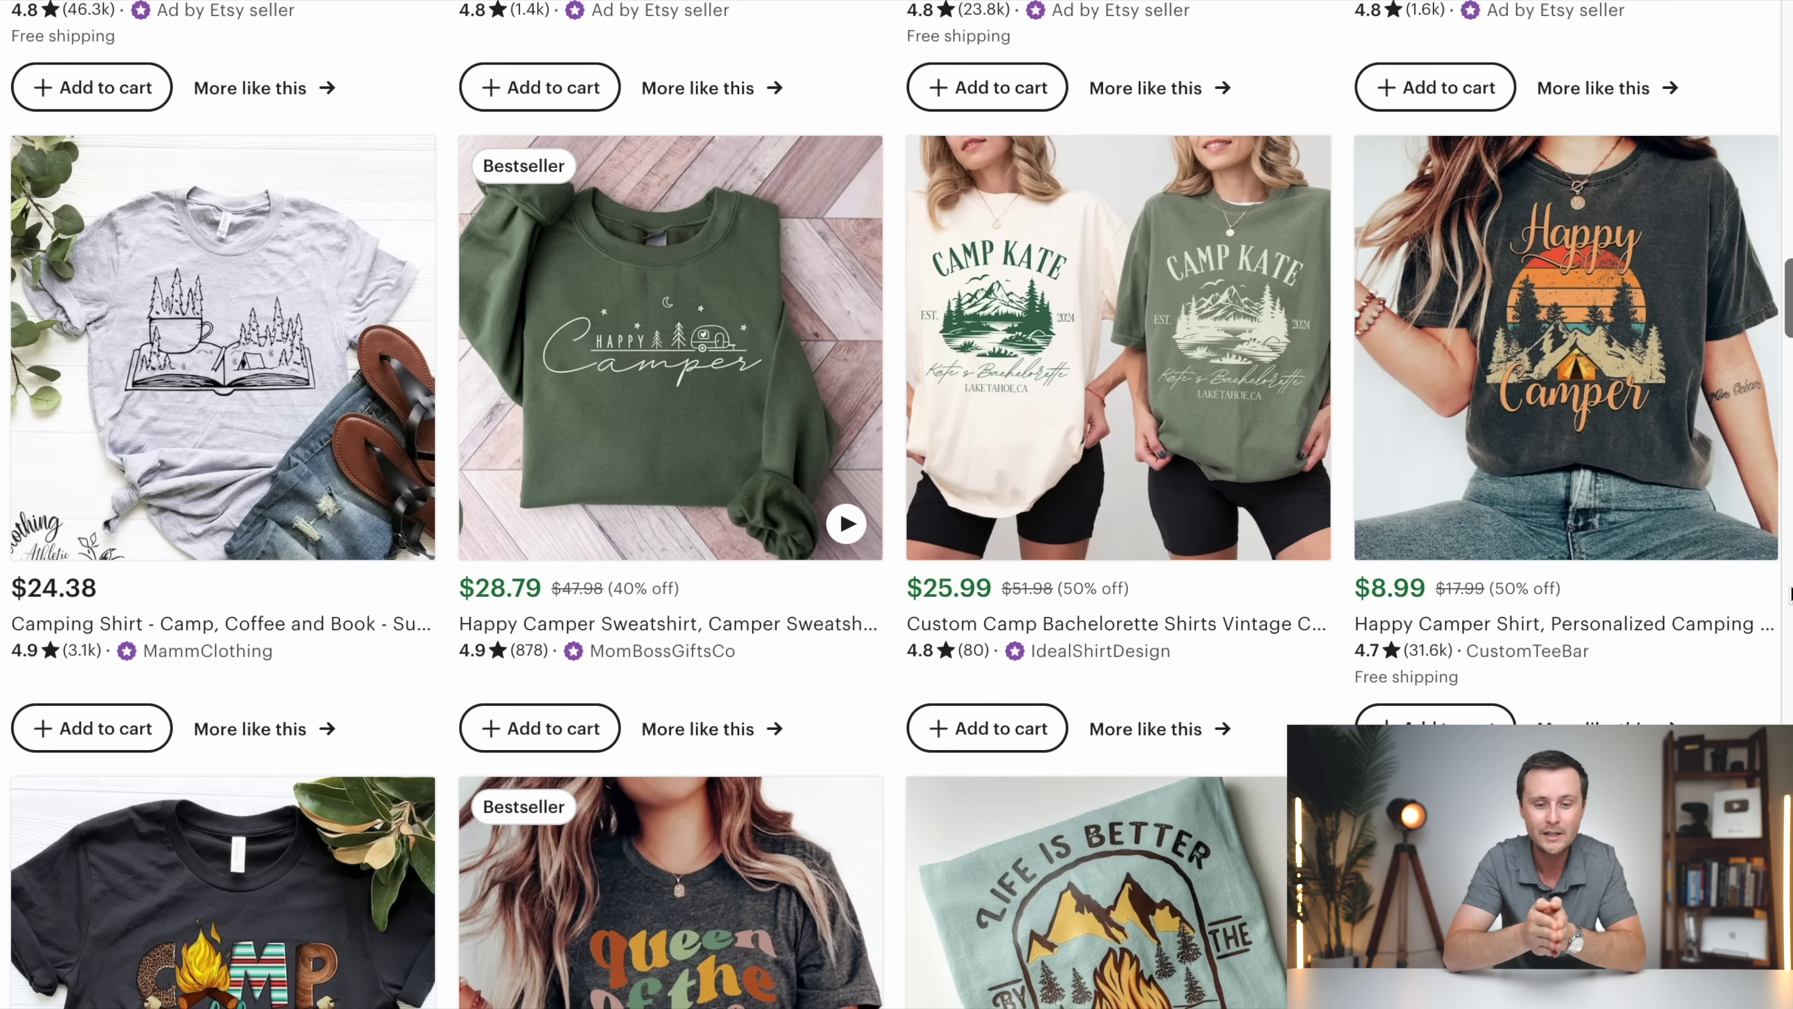
pyautogui.scroll(5, 873, 194)
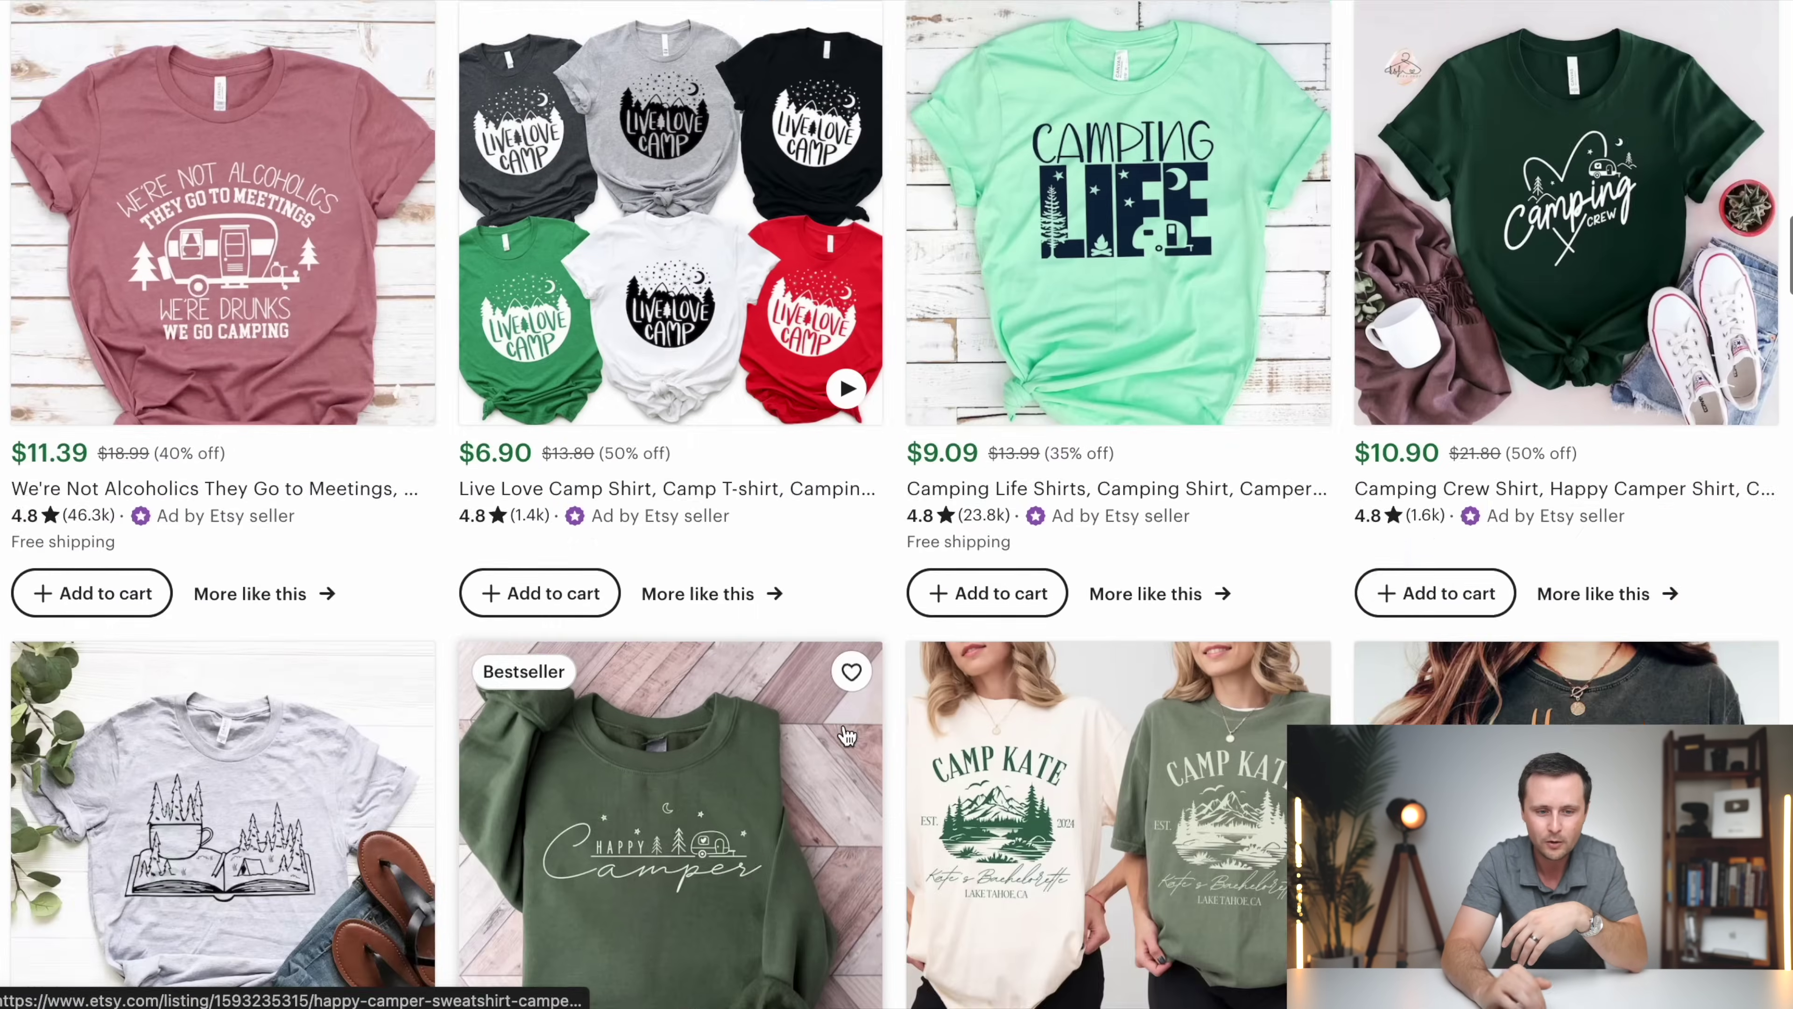
pyautogui.scroll(1, 1345, 561)
pyautogui.scroll(-10, 1345, 560)
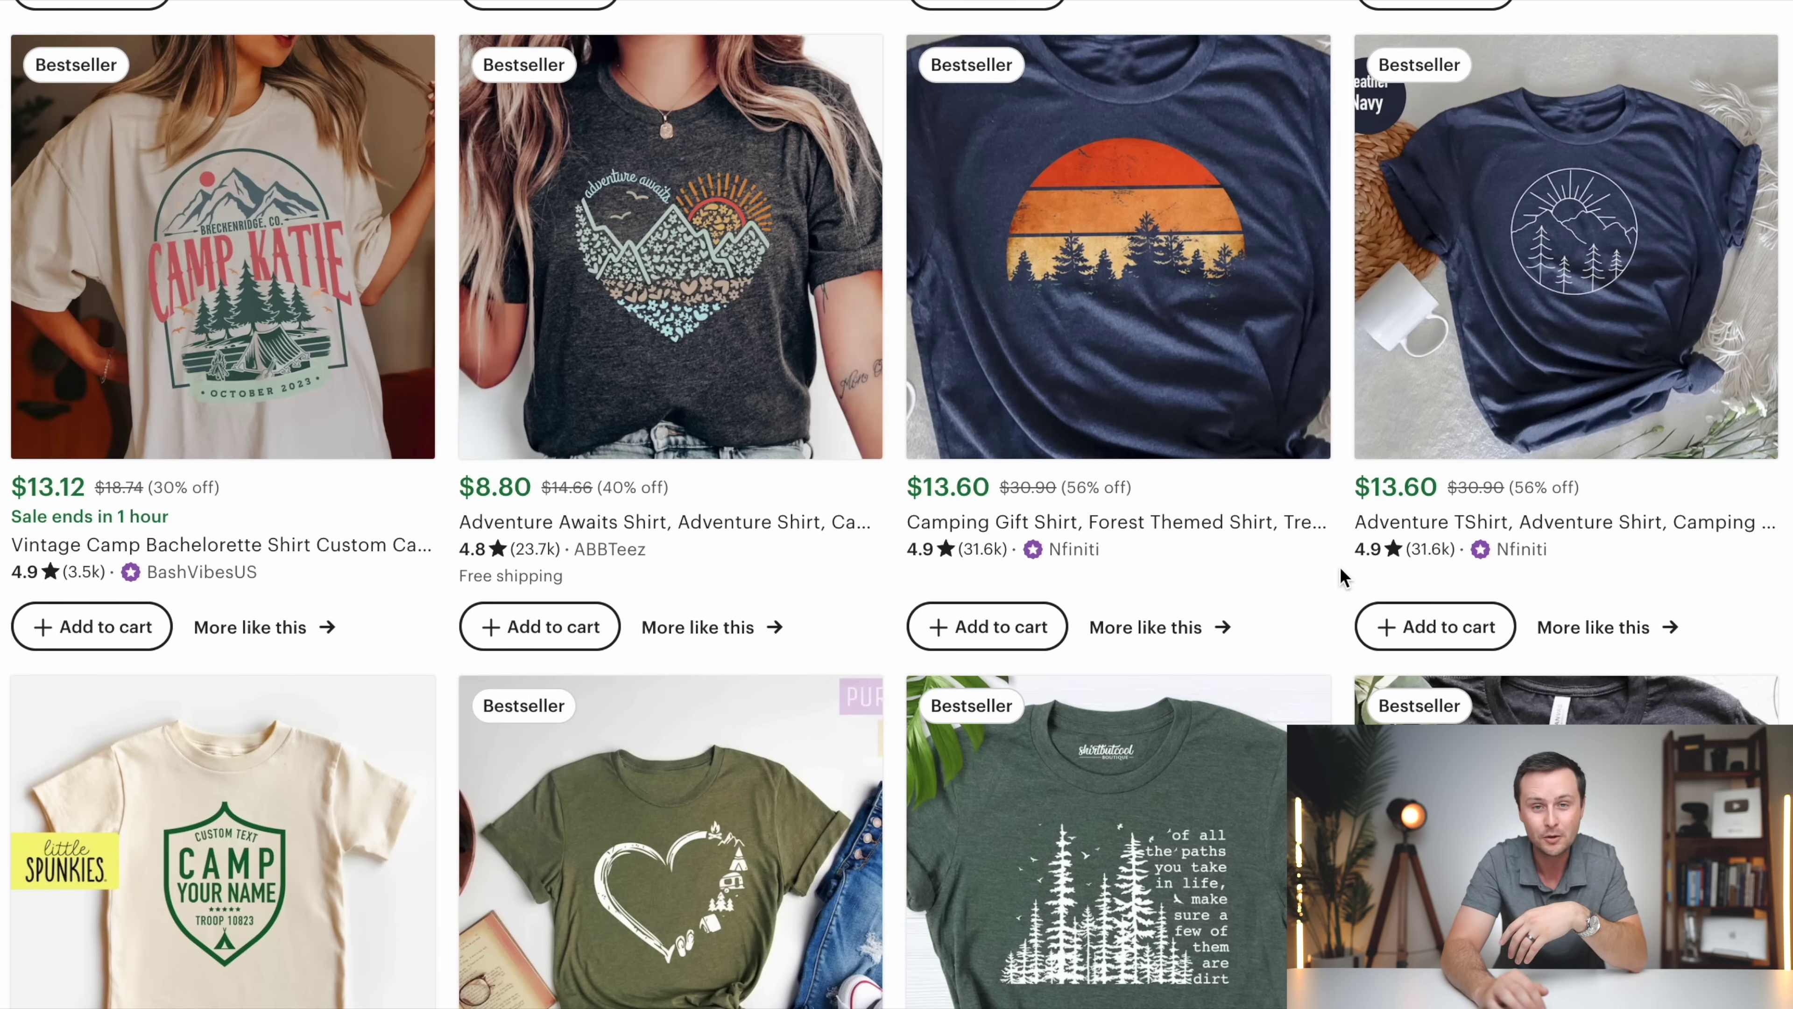
pyautogui.scroll(-6, 1341, 576)
pyautogui.scroll(10, 1340, 707)
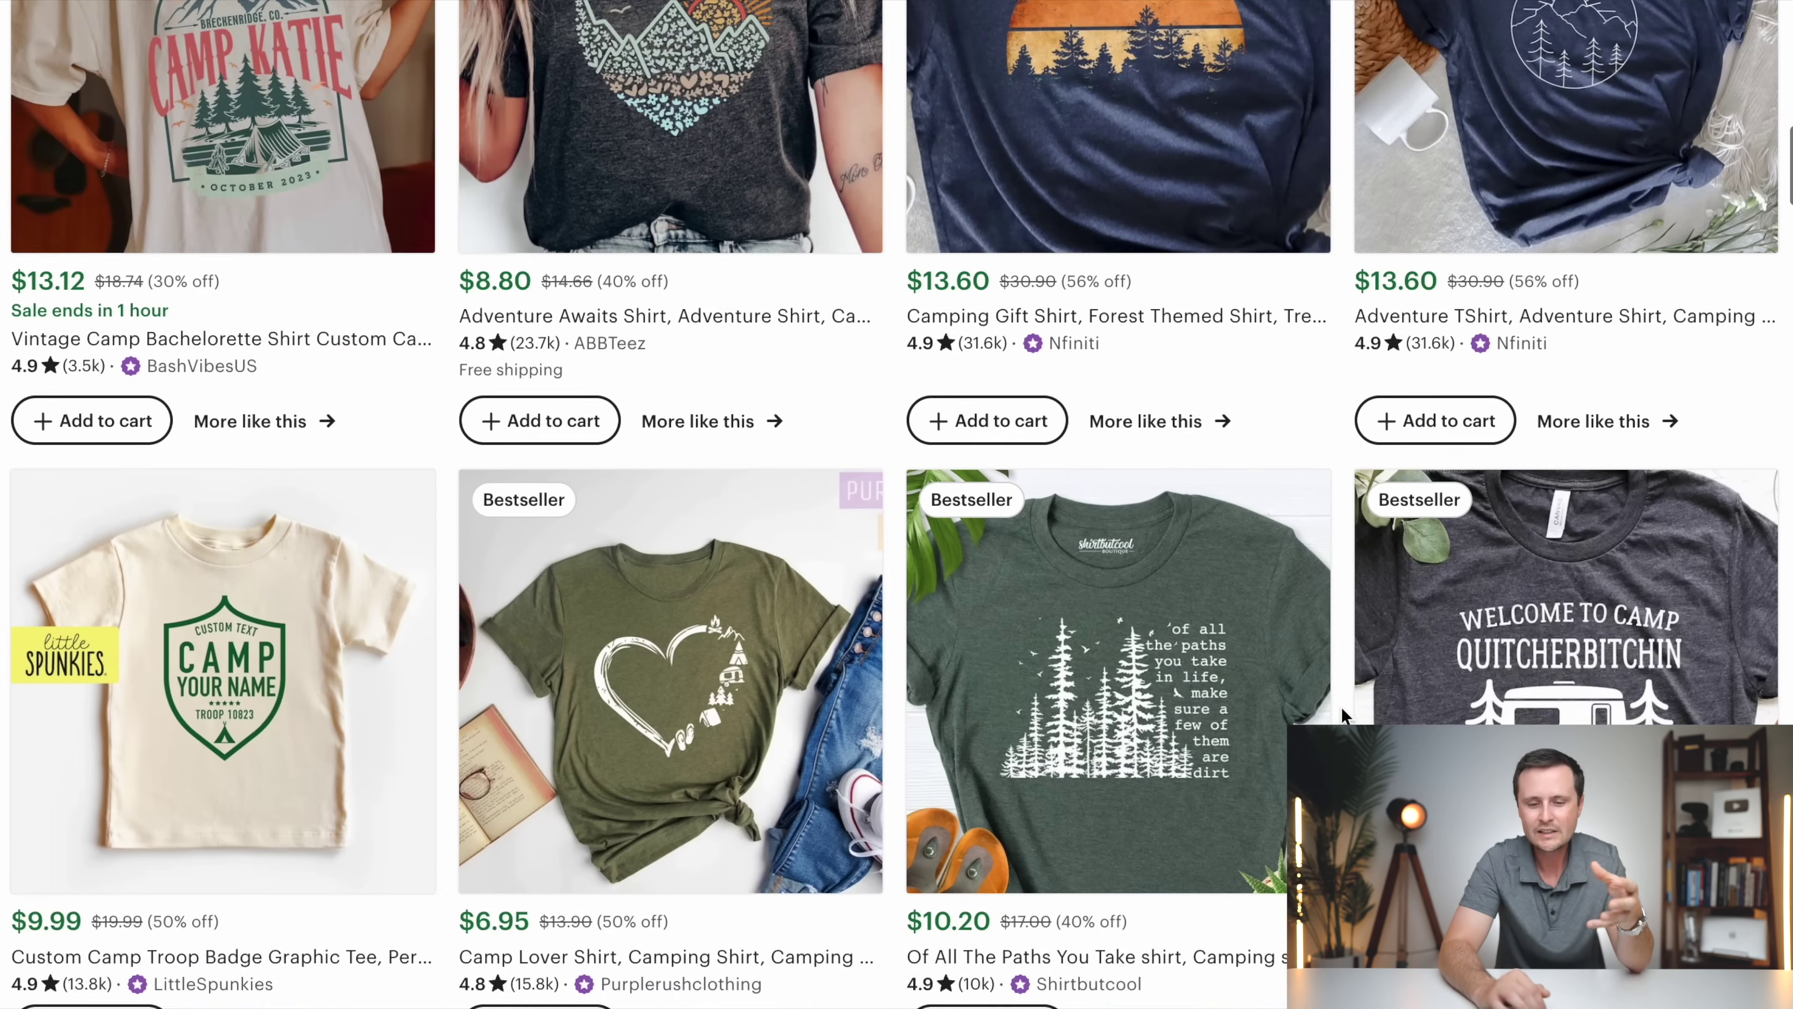
pyautogui.scroll(7, 1341, 706)
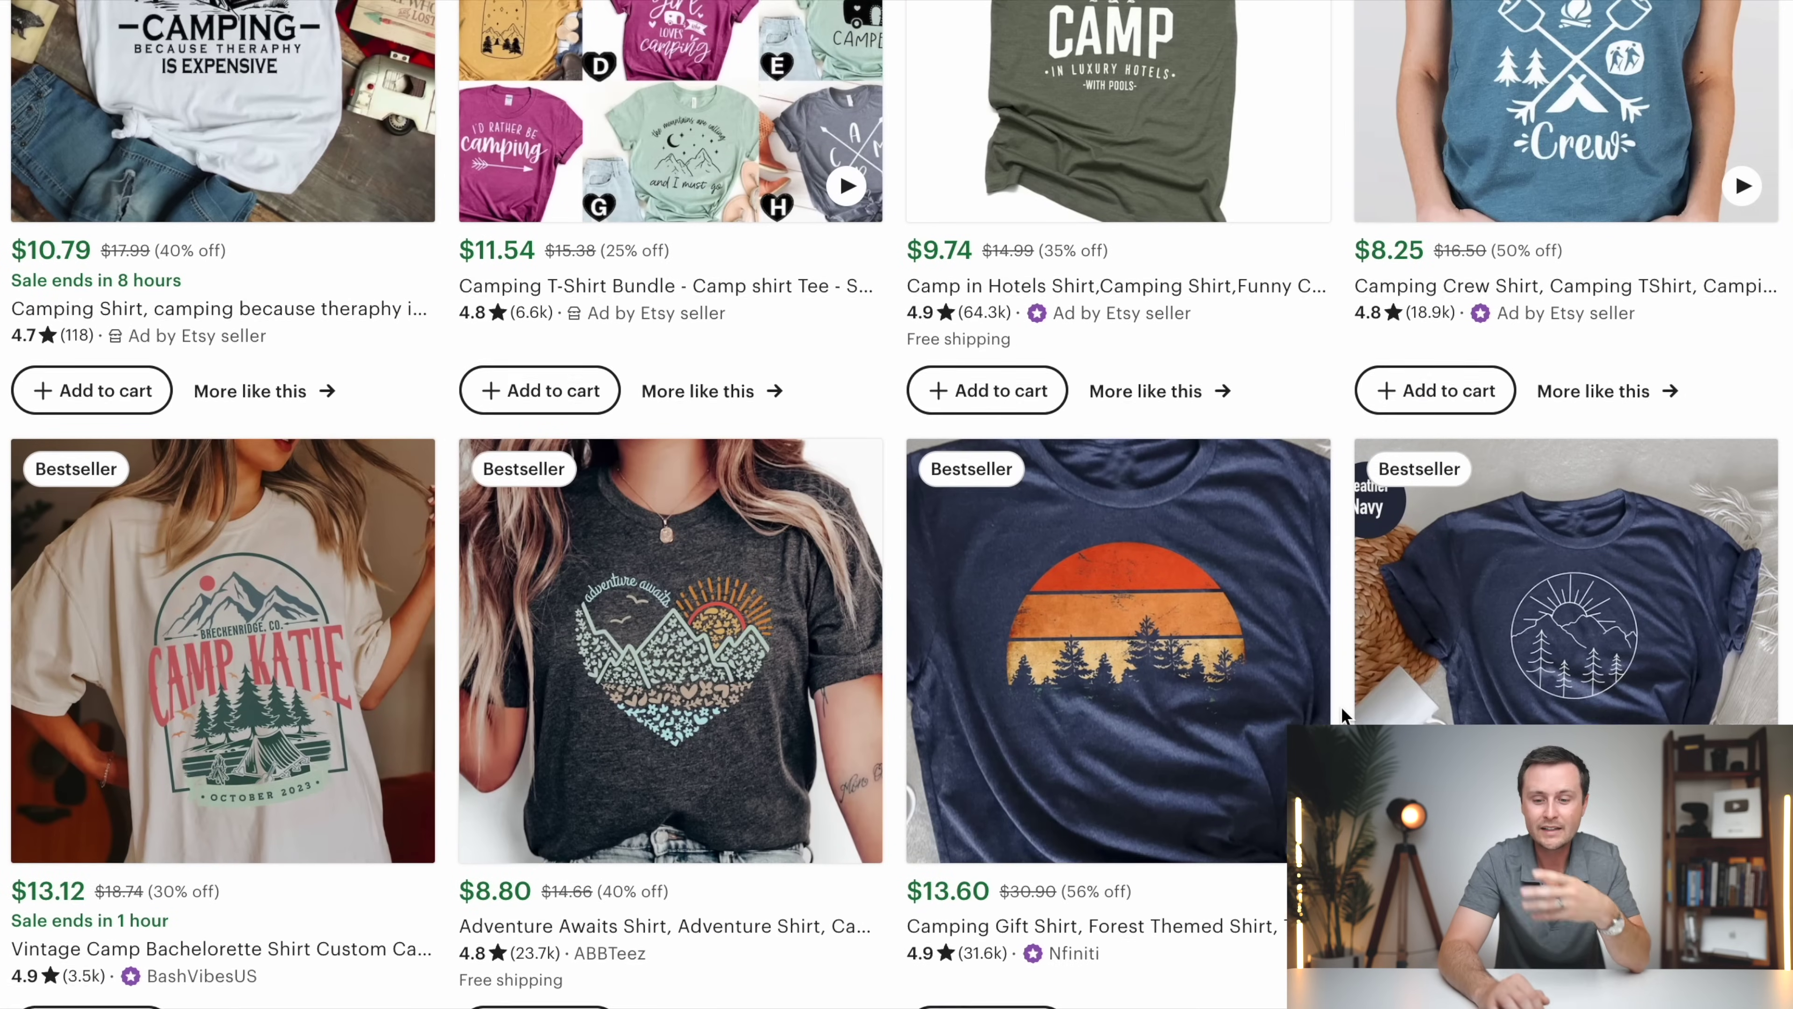
pyautogui.scroll(8, 1344, 715)
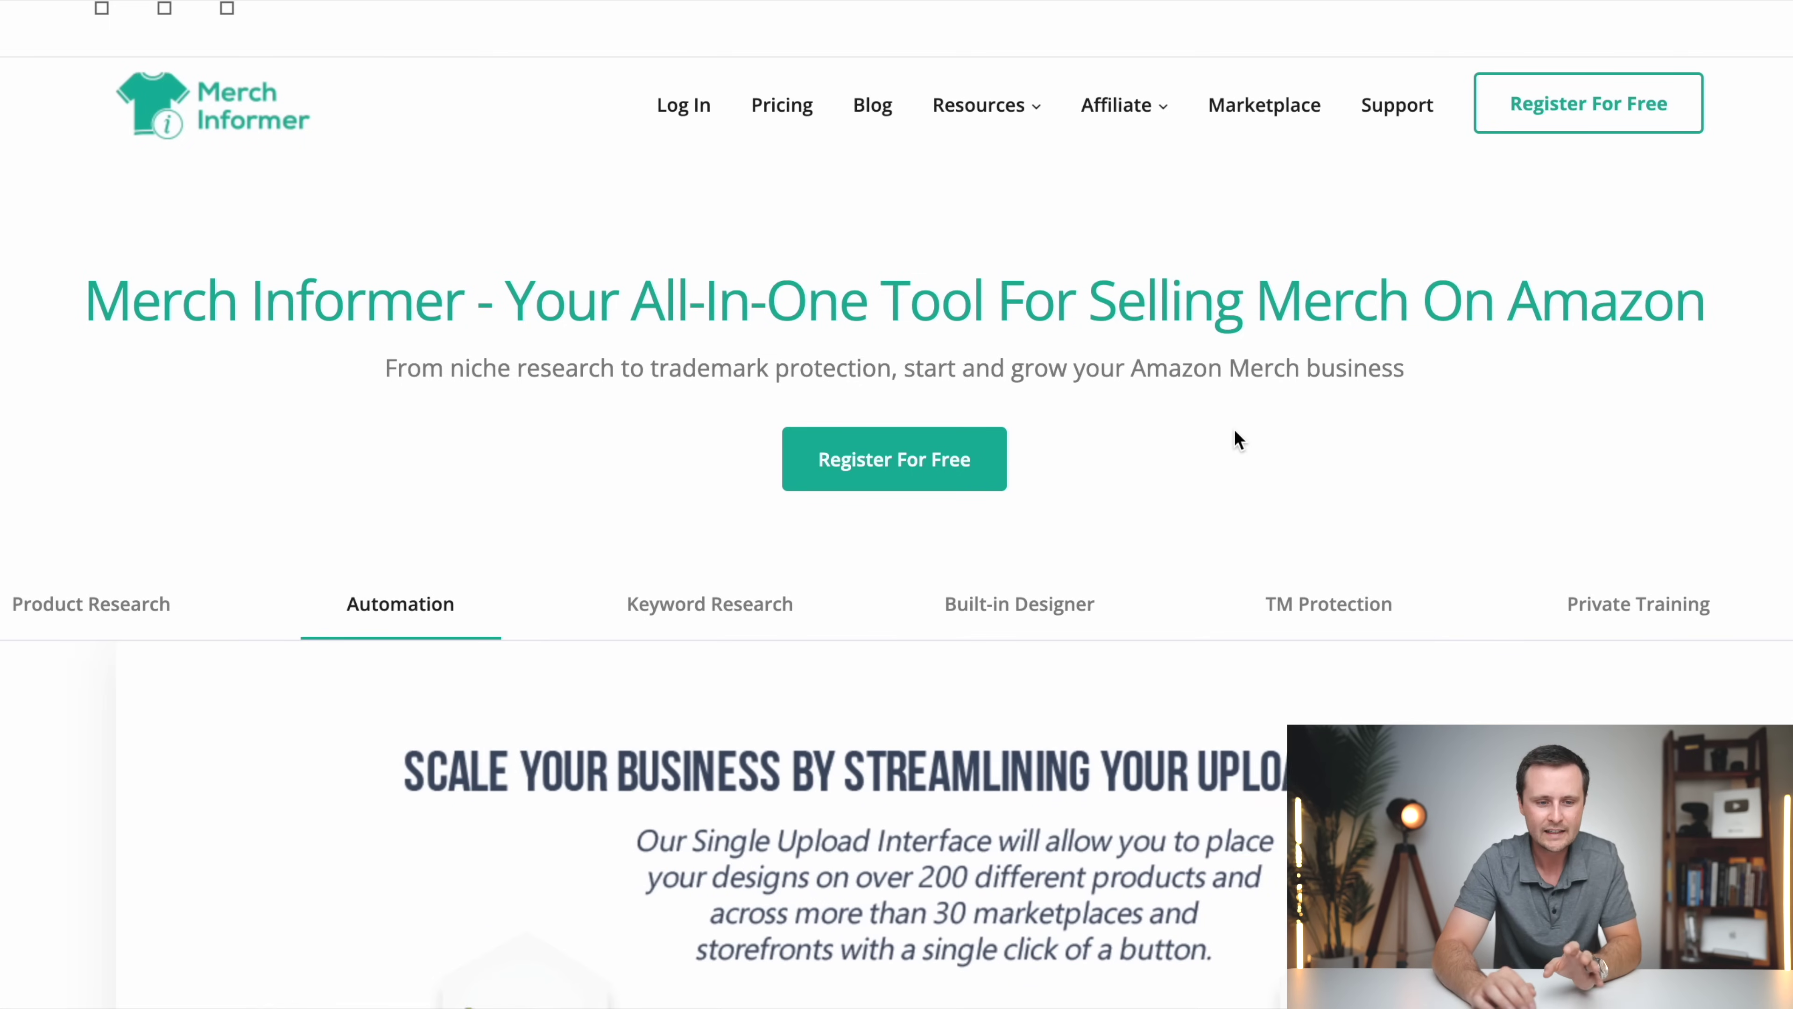
# Step: Open the pricing page on the Merch Informer website and compare the Newbie and Professional monthly plans
pyautogui.click(787, 120)
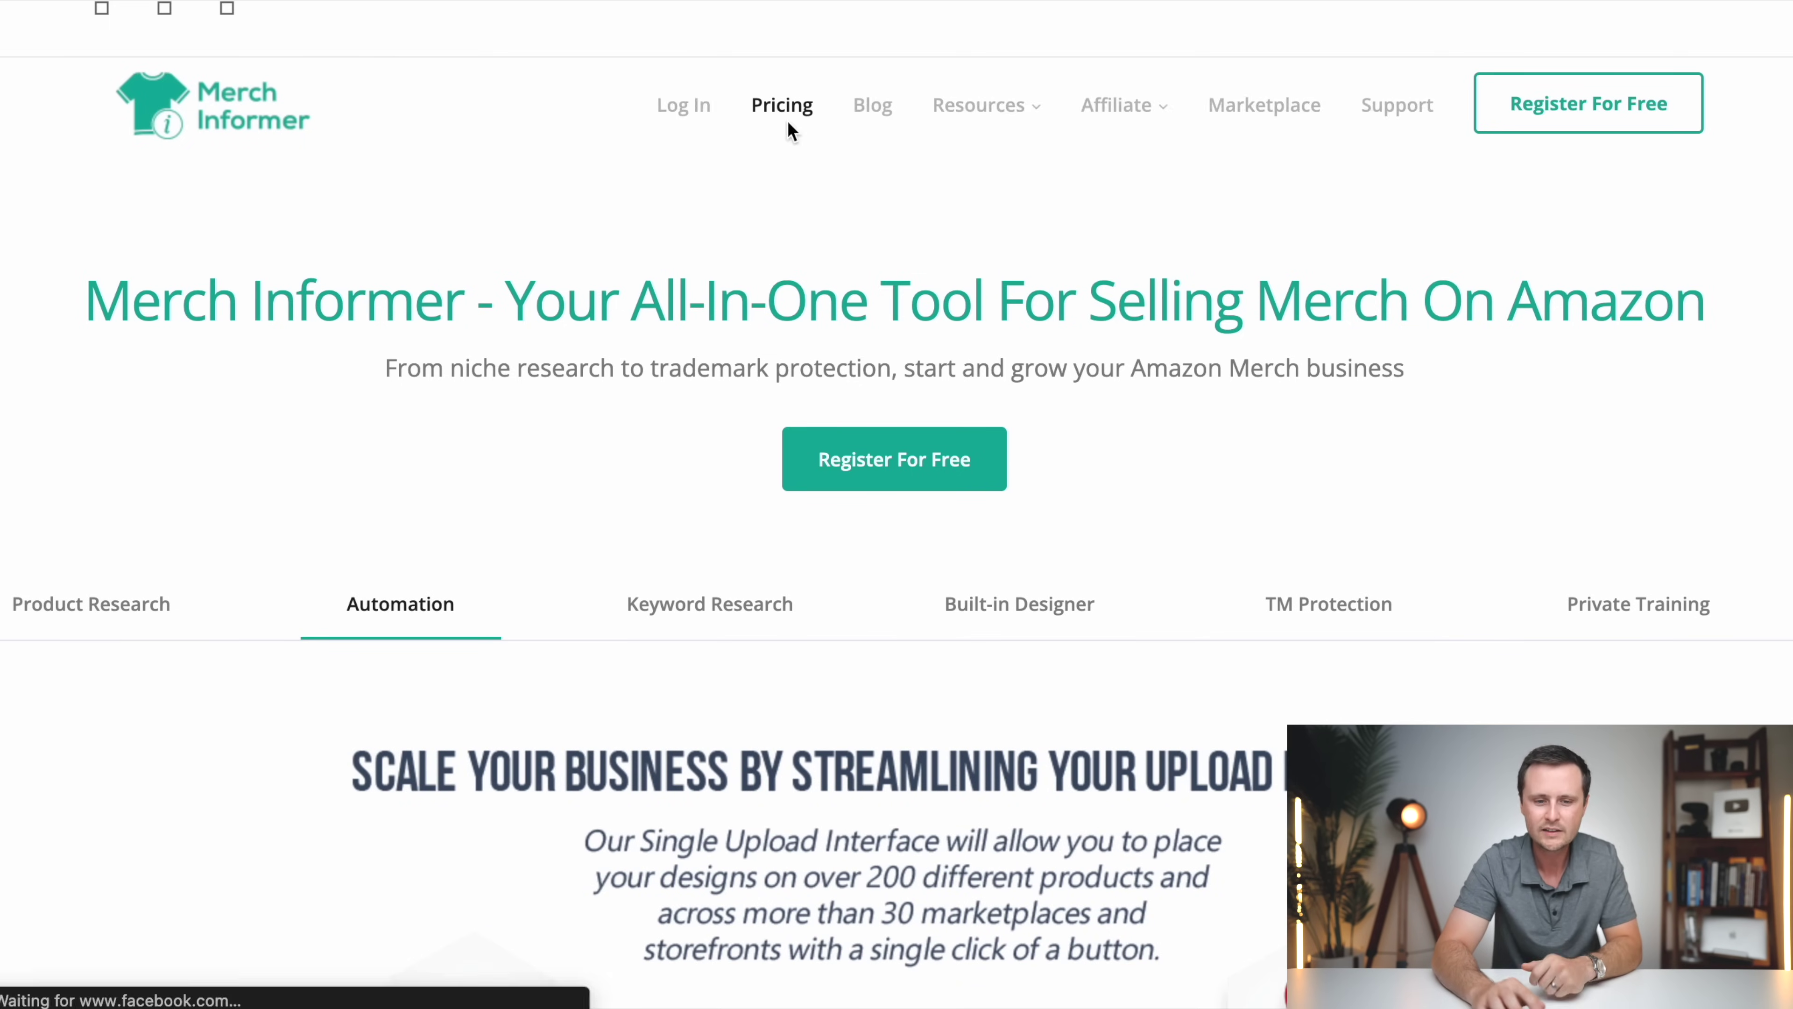
pyautogui.scroll(-5, 968, 637)
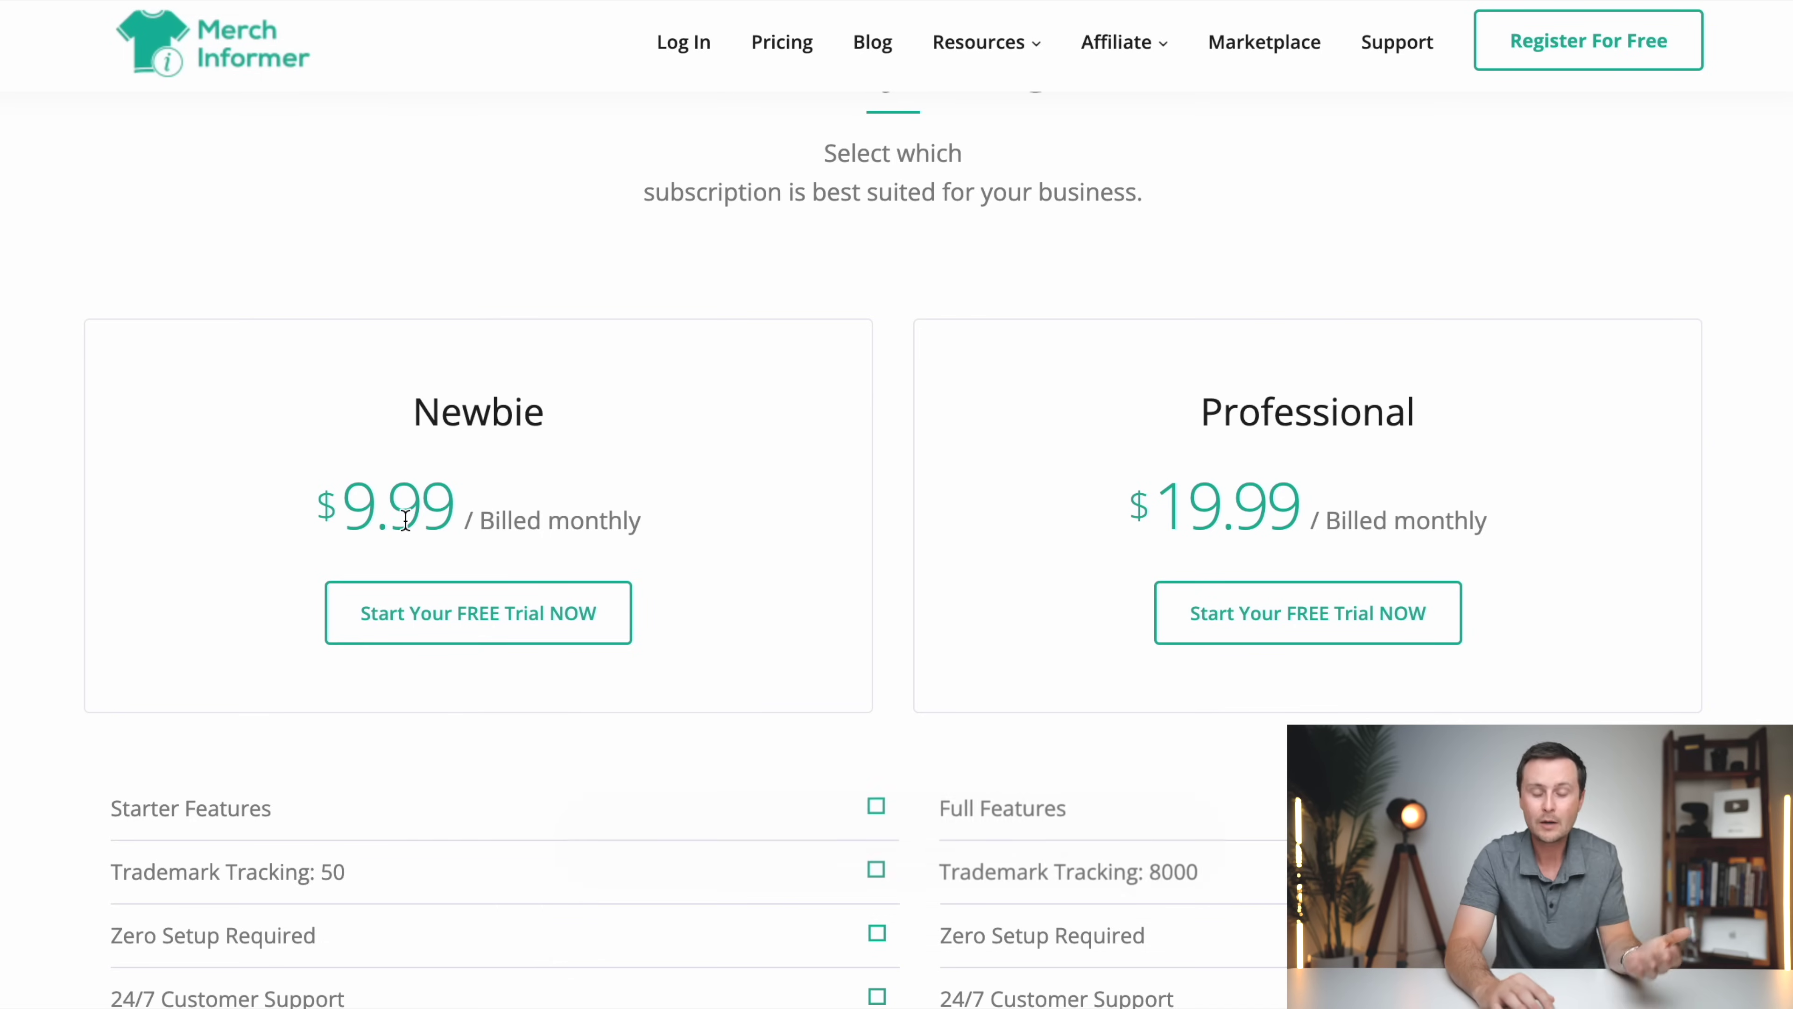
pyautogui.scroll(5, 890, 305)
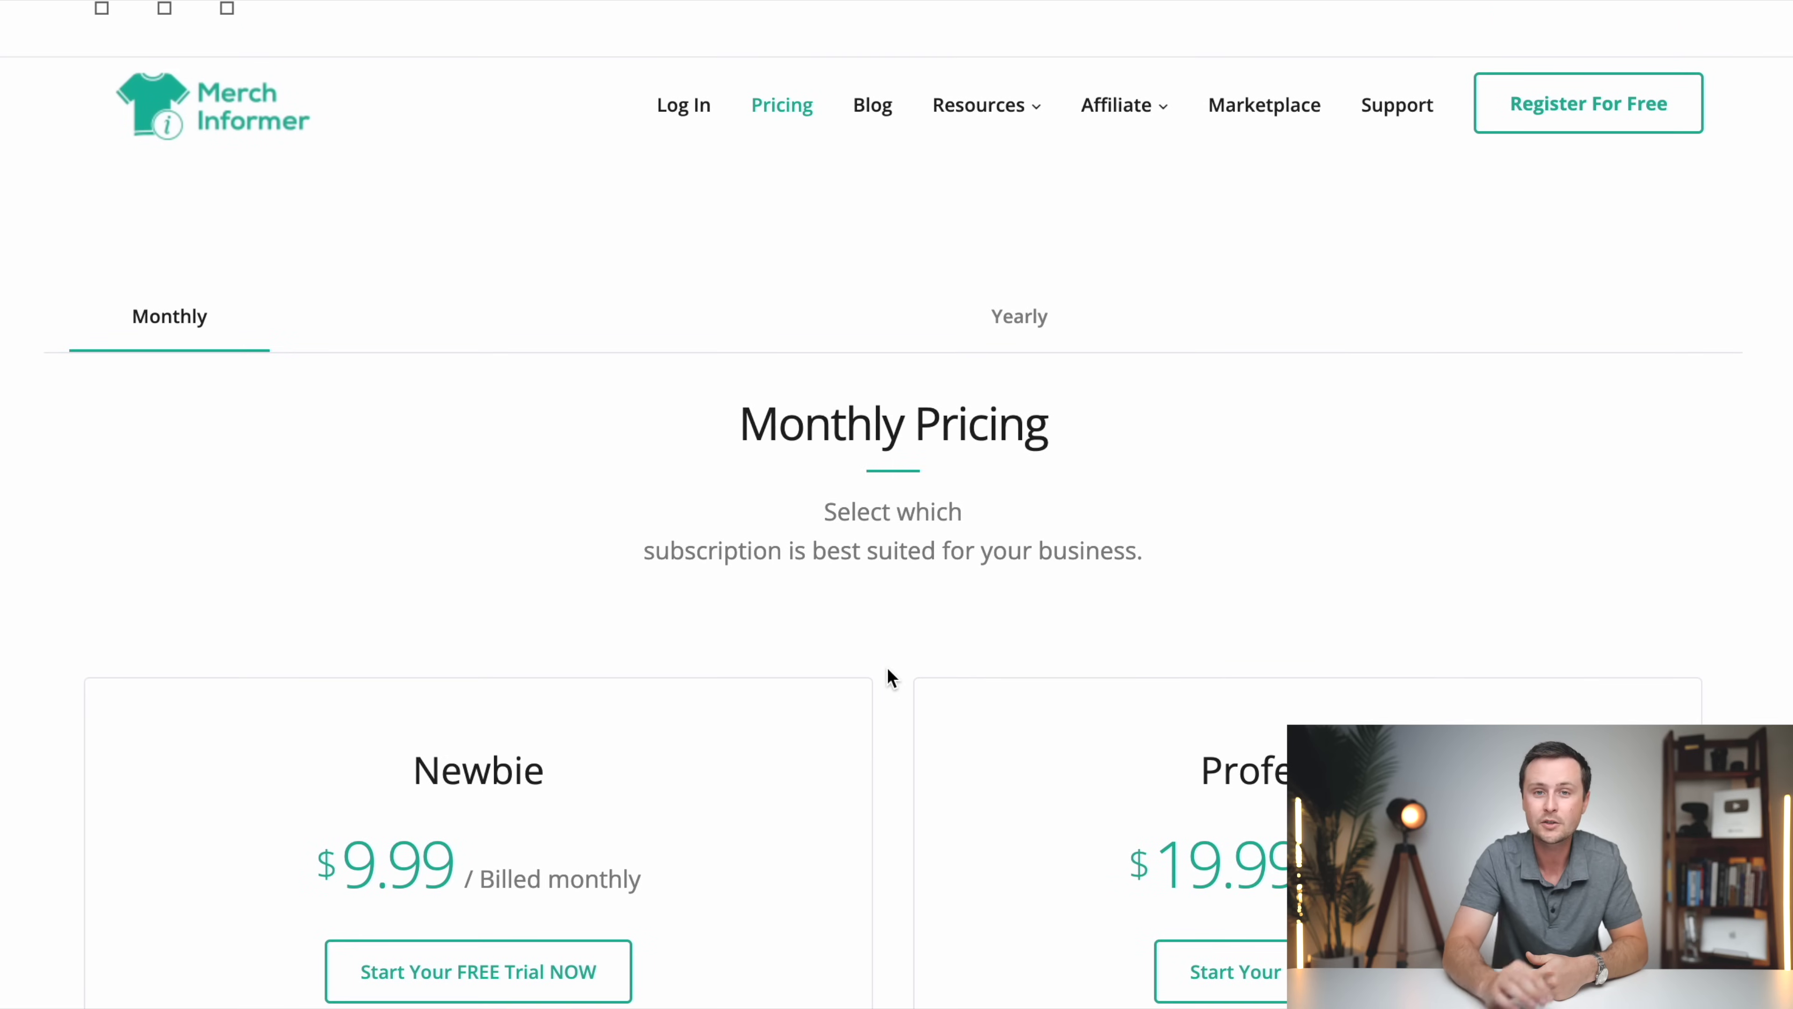
# Step: Enter the Merch Informer members area, check the available product research tools, and open the Keyword Finder
pyautogui.click(681, 108)
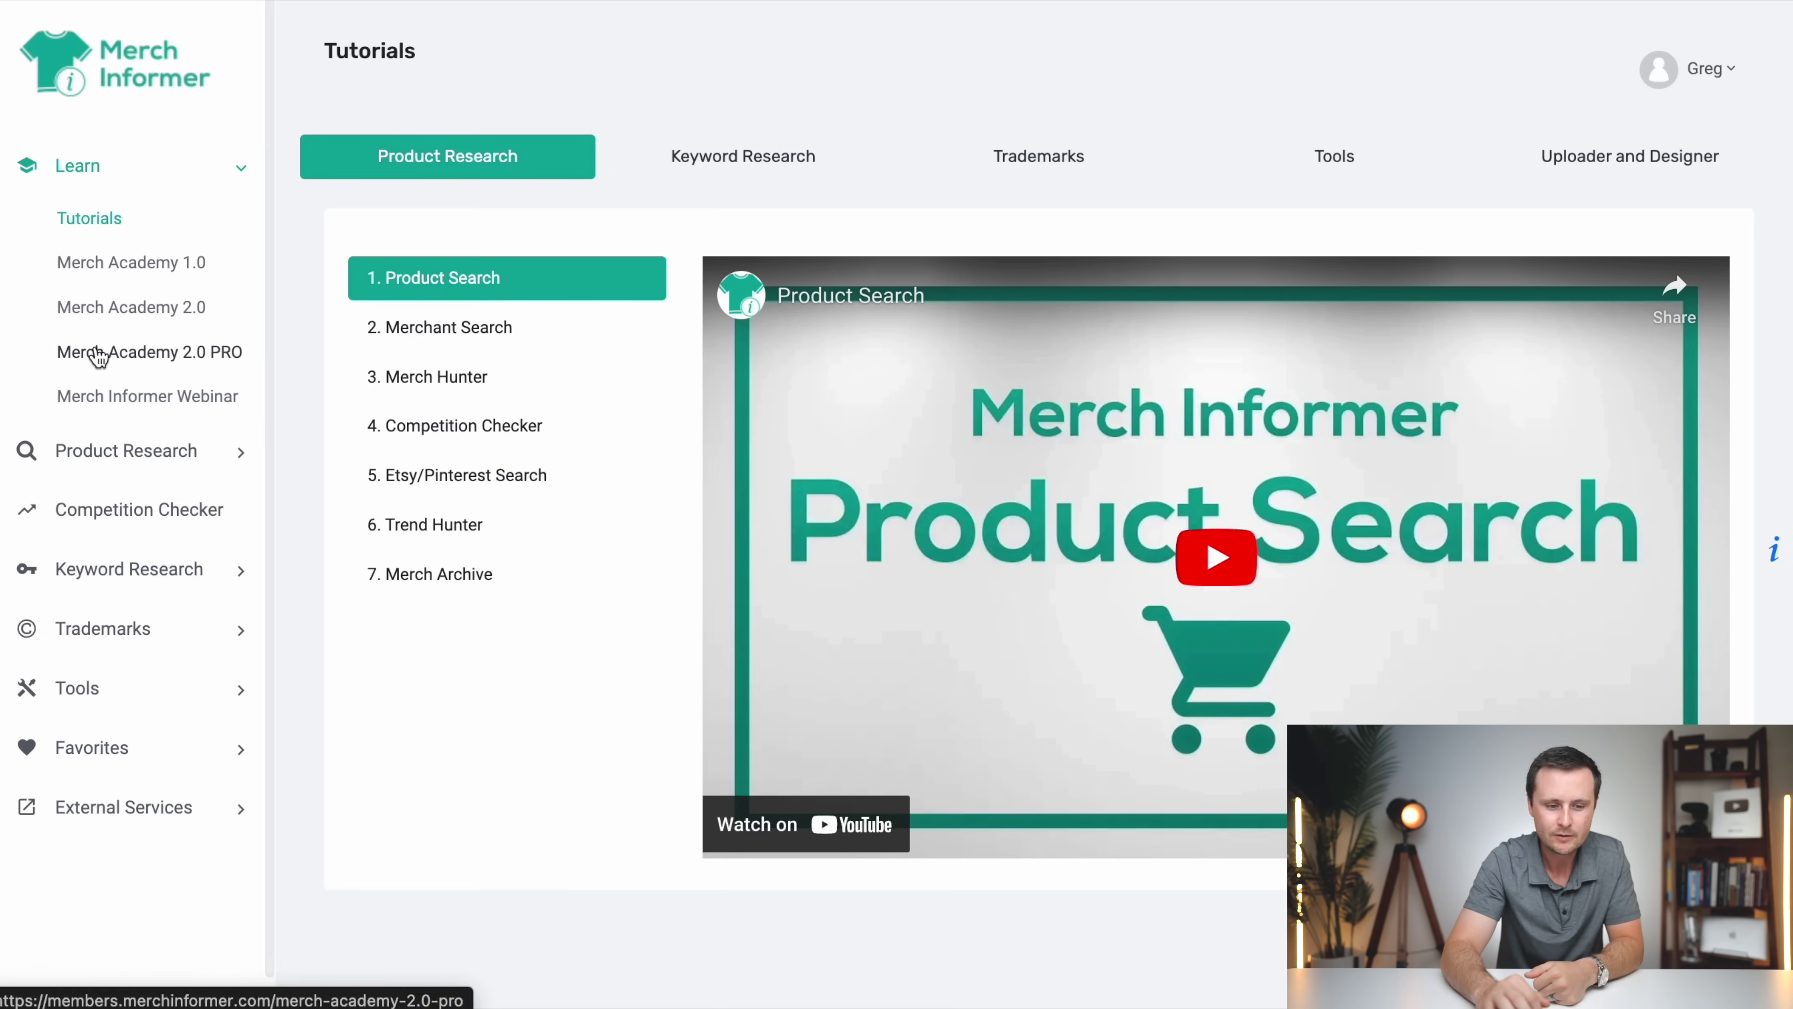
pyautogui.click(119, 456)
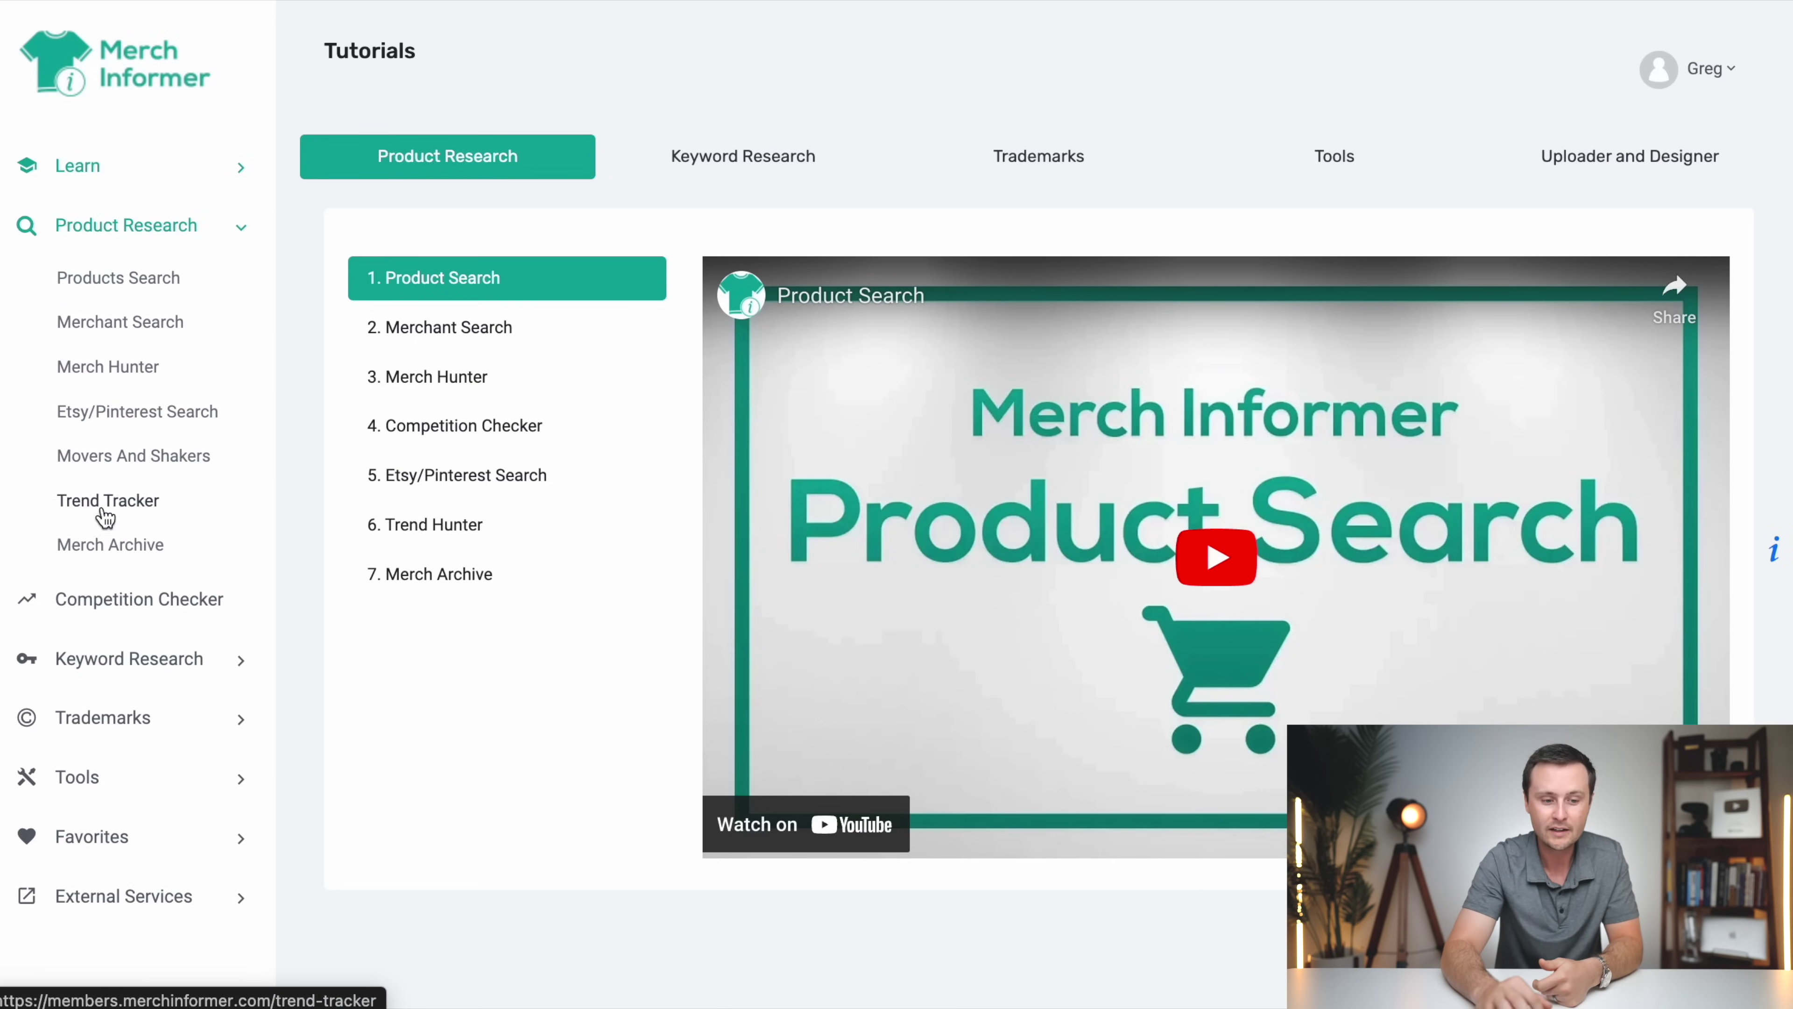
pyautogui.click(126, 661)
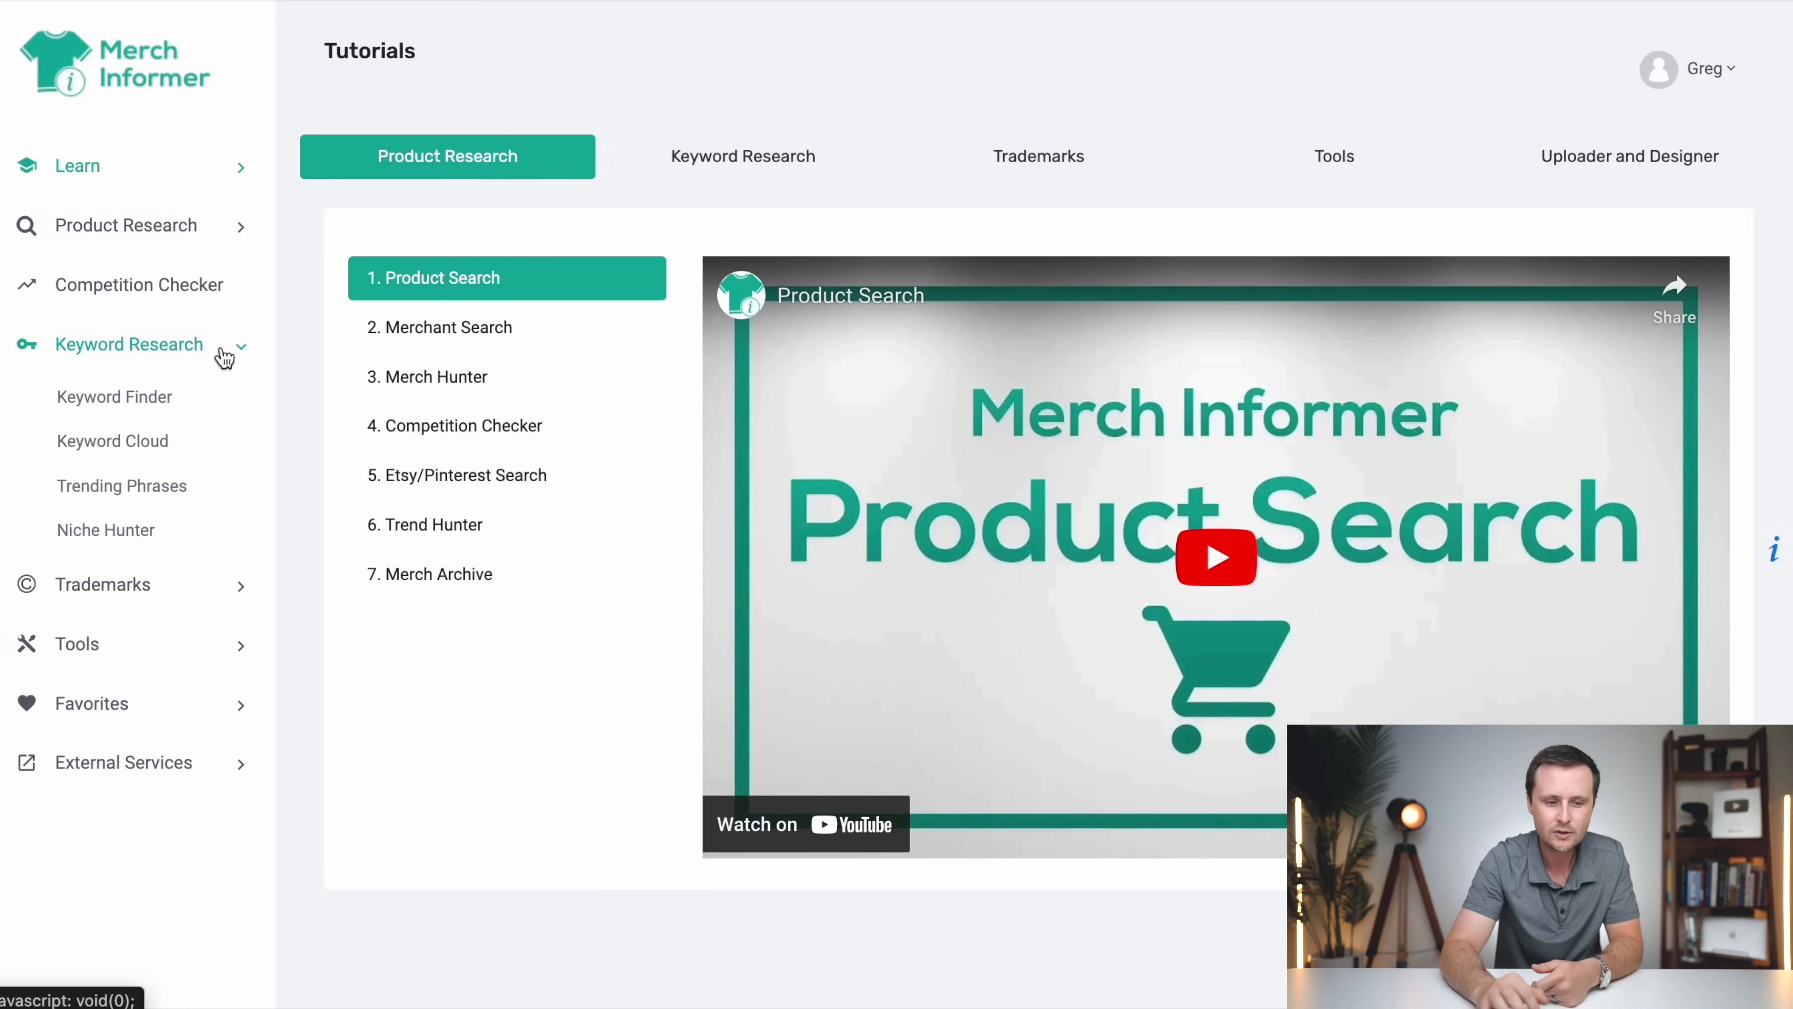
pyautogui.click(131, 399)
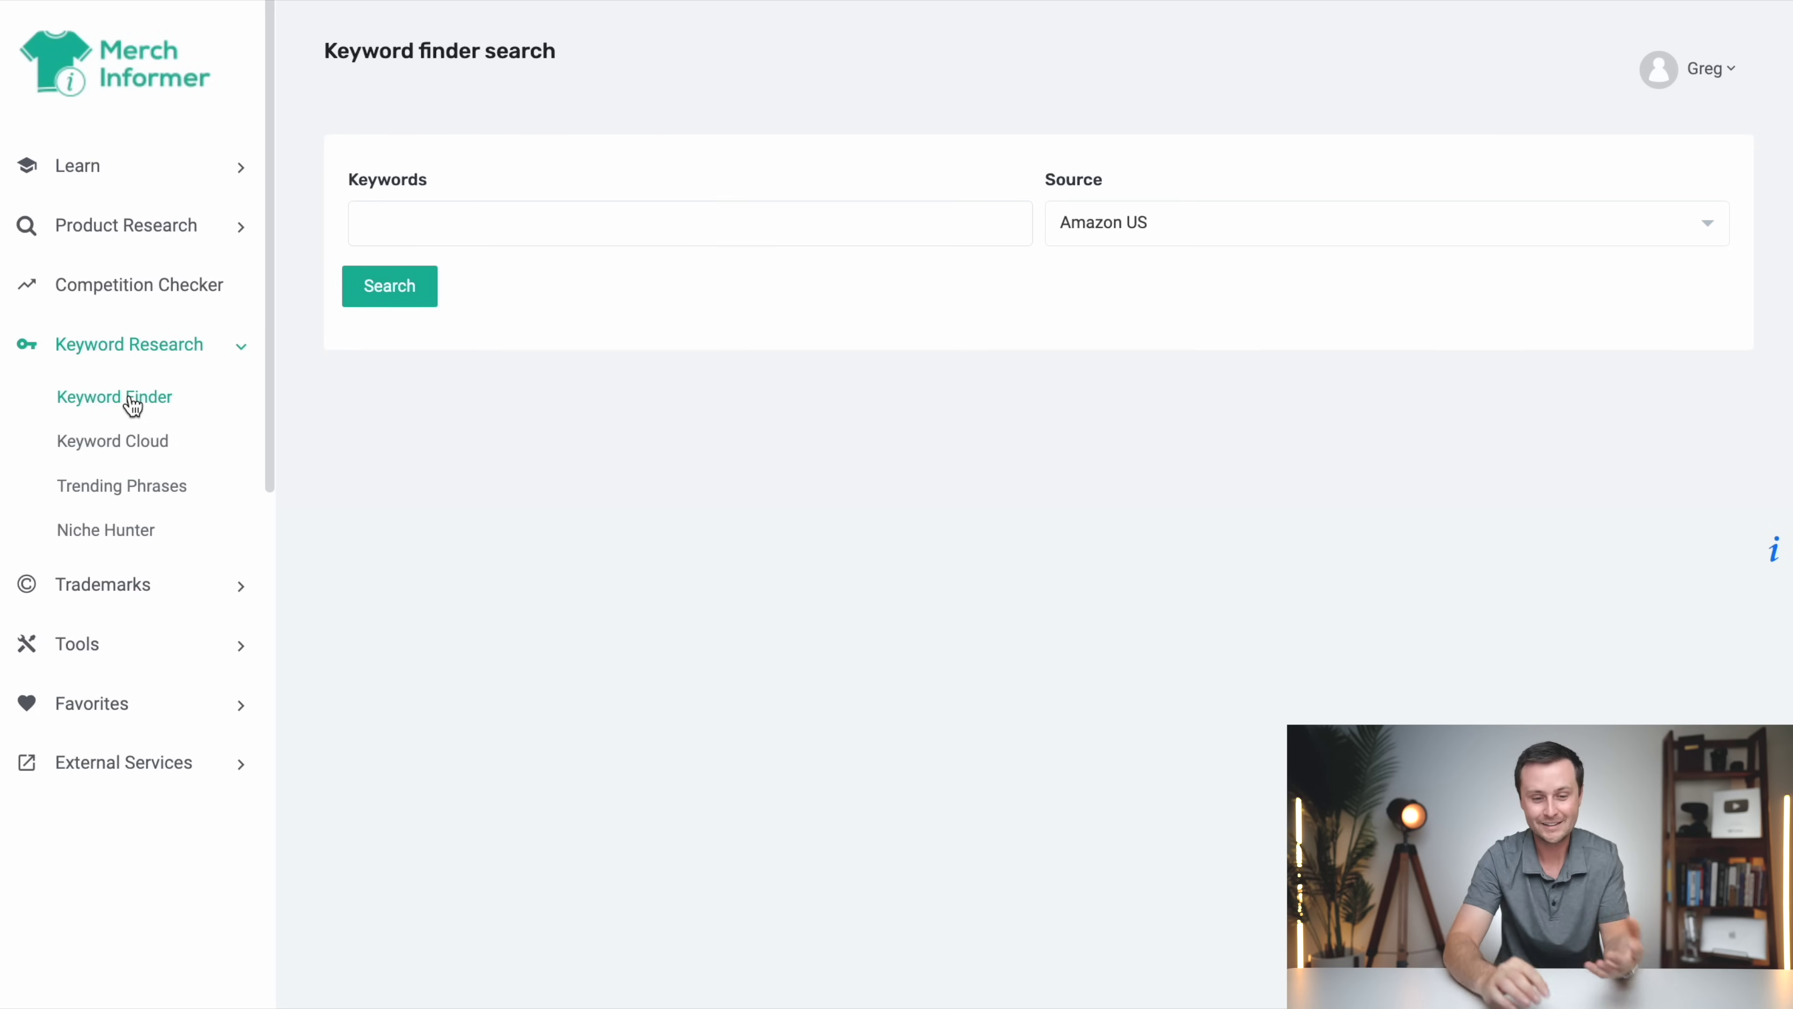
# Step: Search the Keyword Finder for "camping" with Amazon US as the source
pyautogui.click(566, 226)
pyautogui.write('camping')
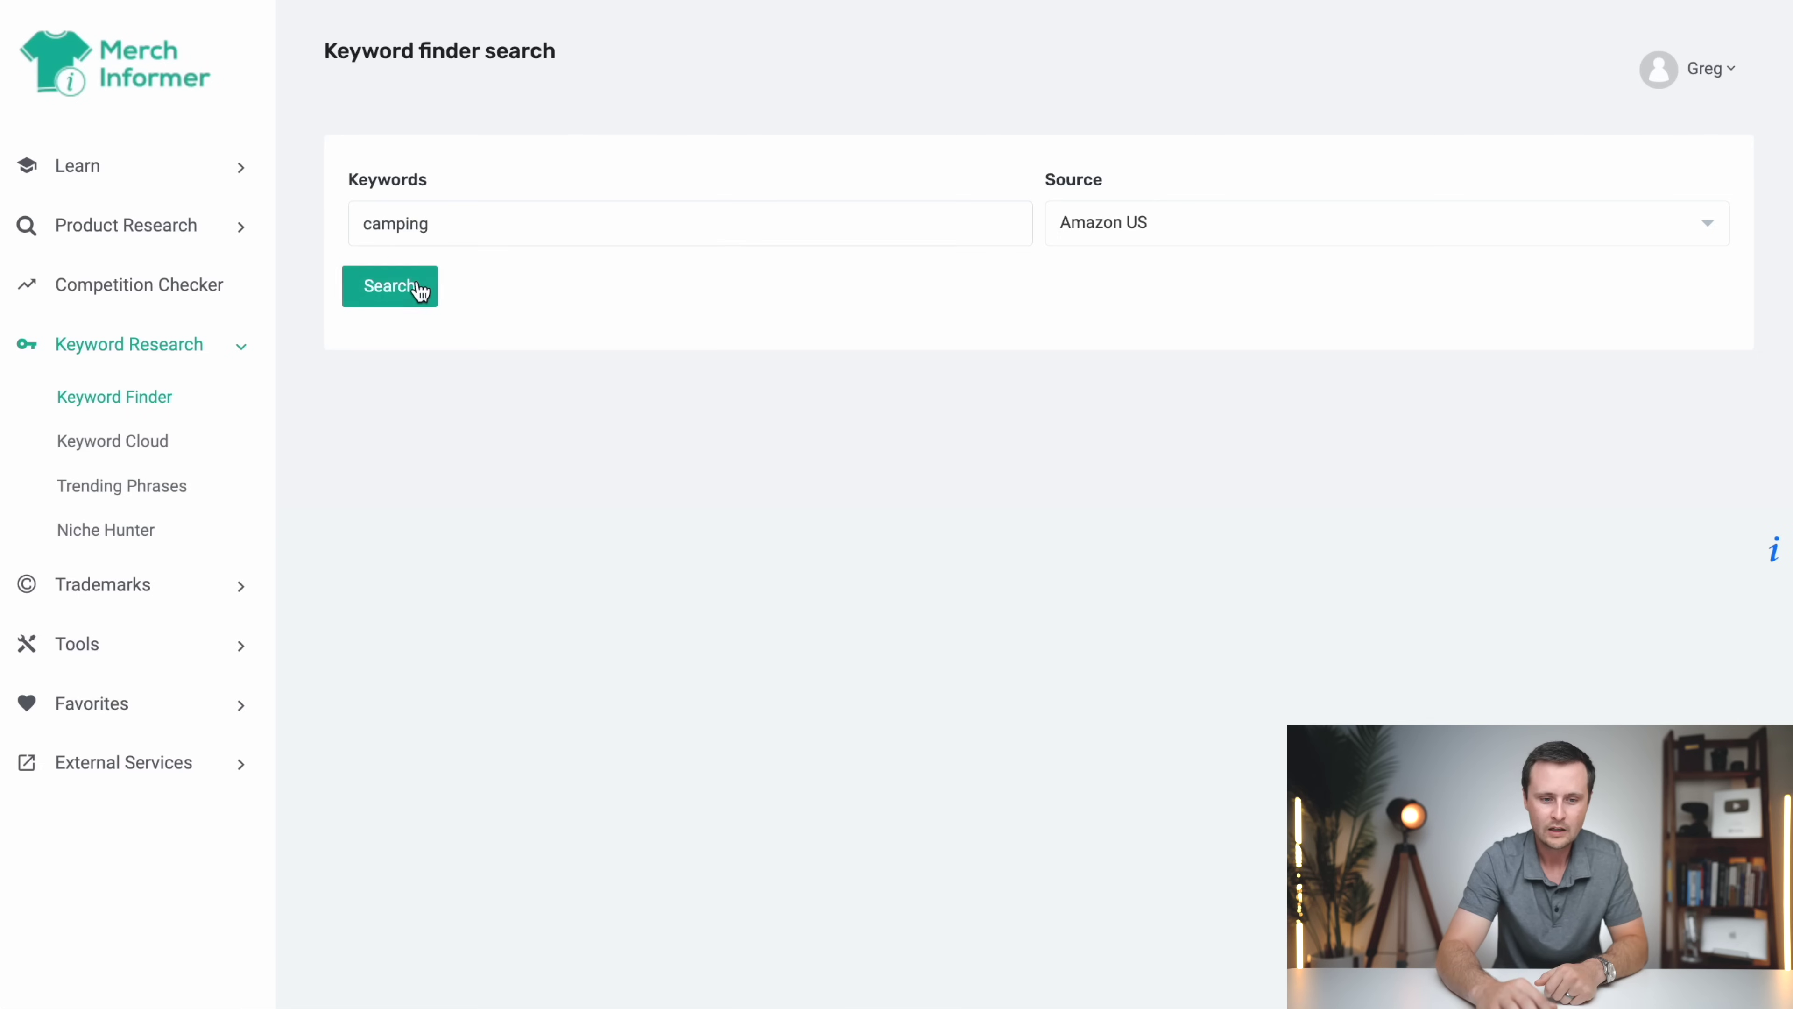
pyautogui.click(420, 288)
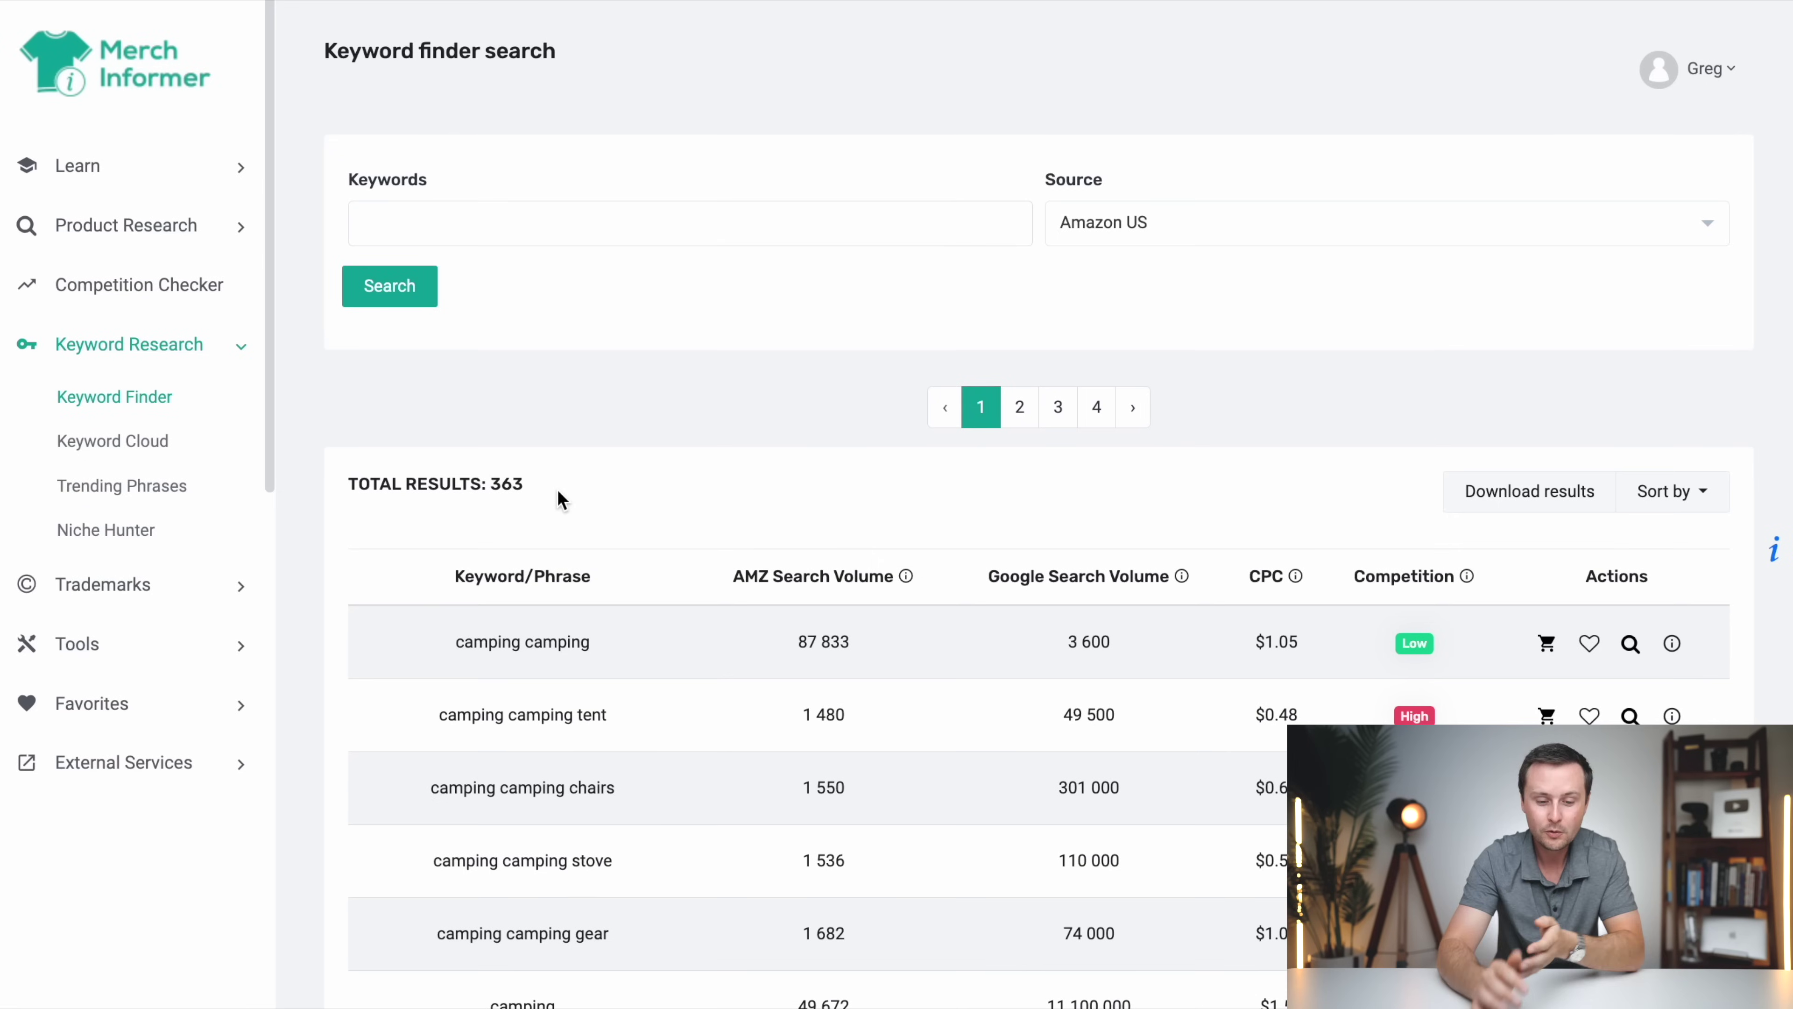
# Step: Examine the "camping" keyword results, comparing search volumes and competition ratings to spot low-competition phrases that suit T-shirts
pyautogui.scroll(-3, 557, 490)
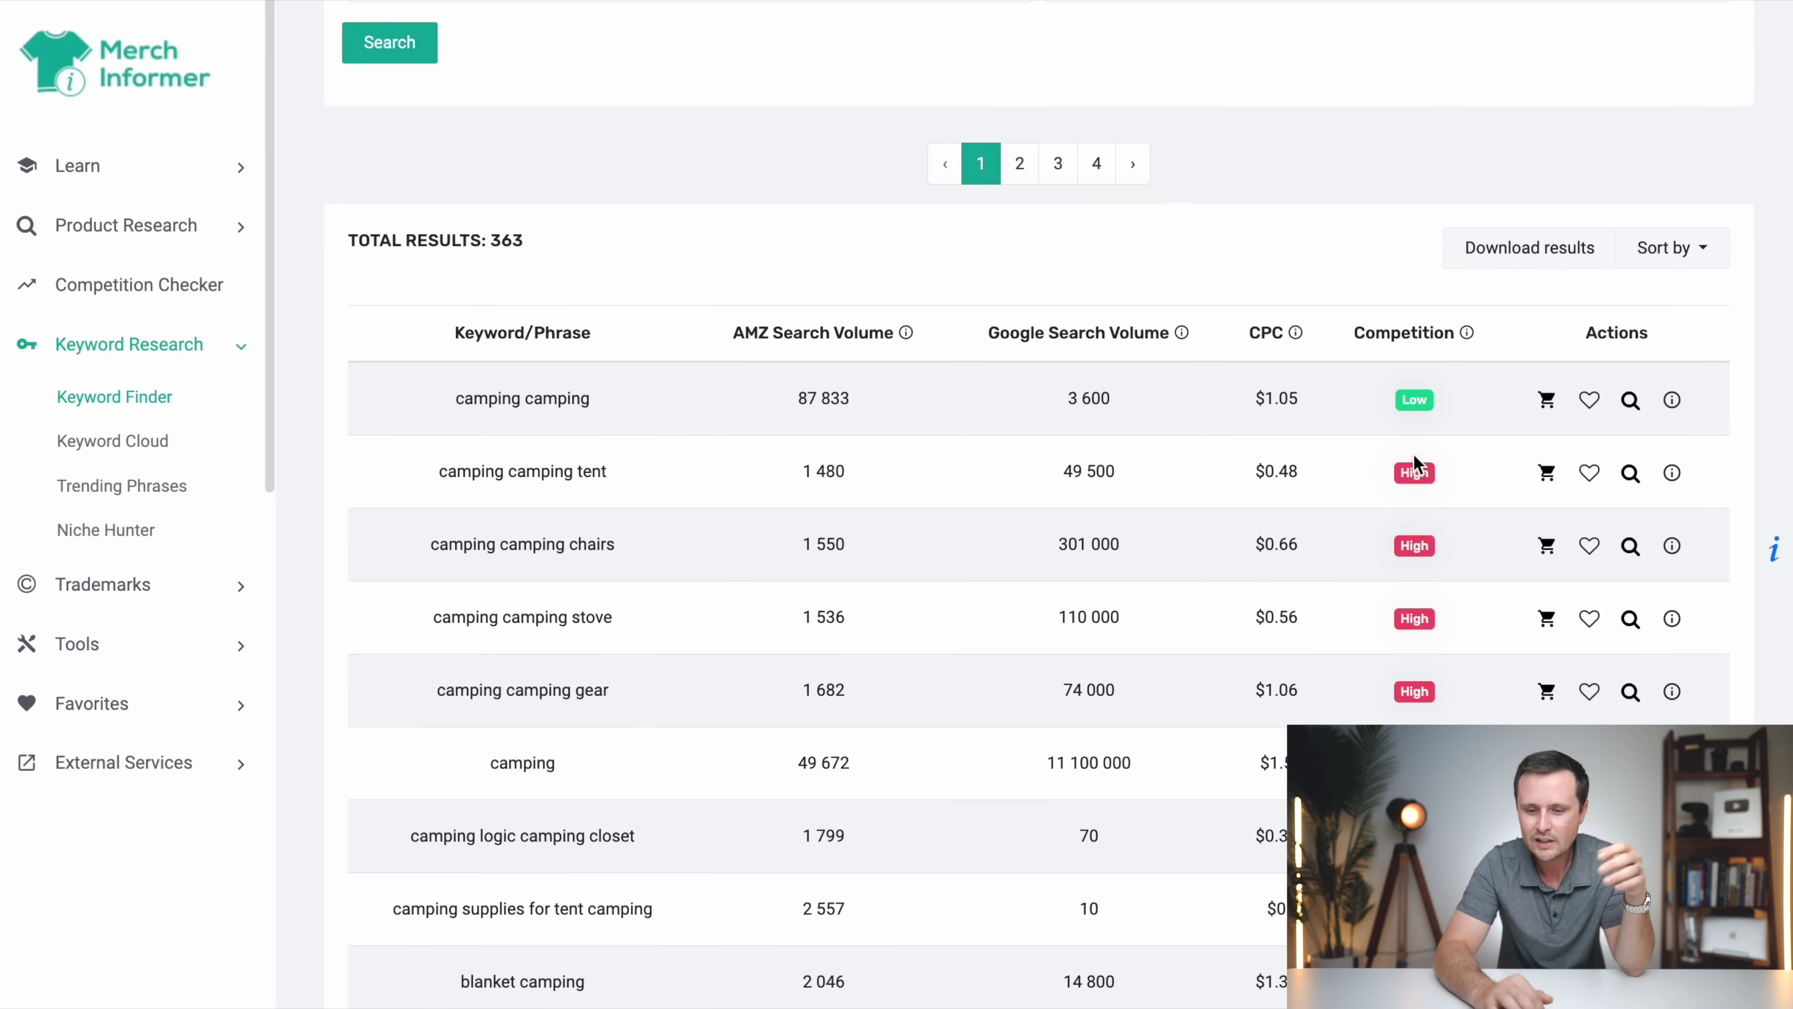
pyautogui.scroll(-6, 1164, 689)
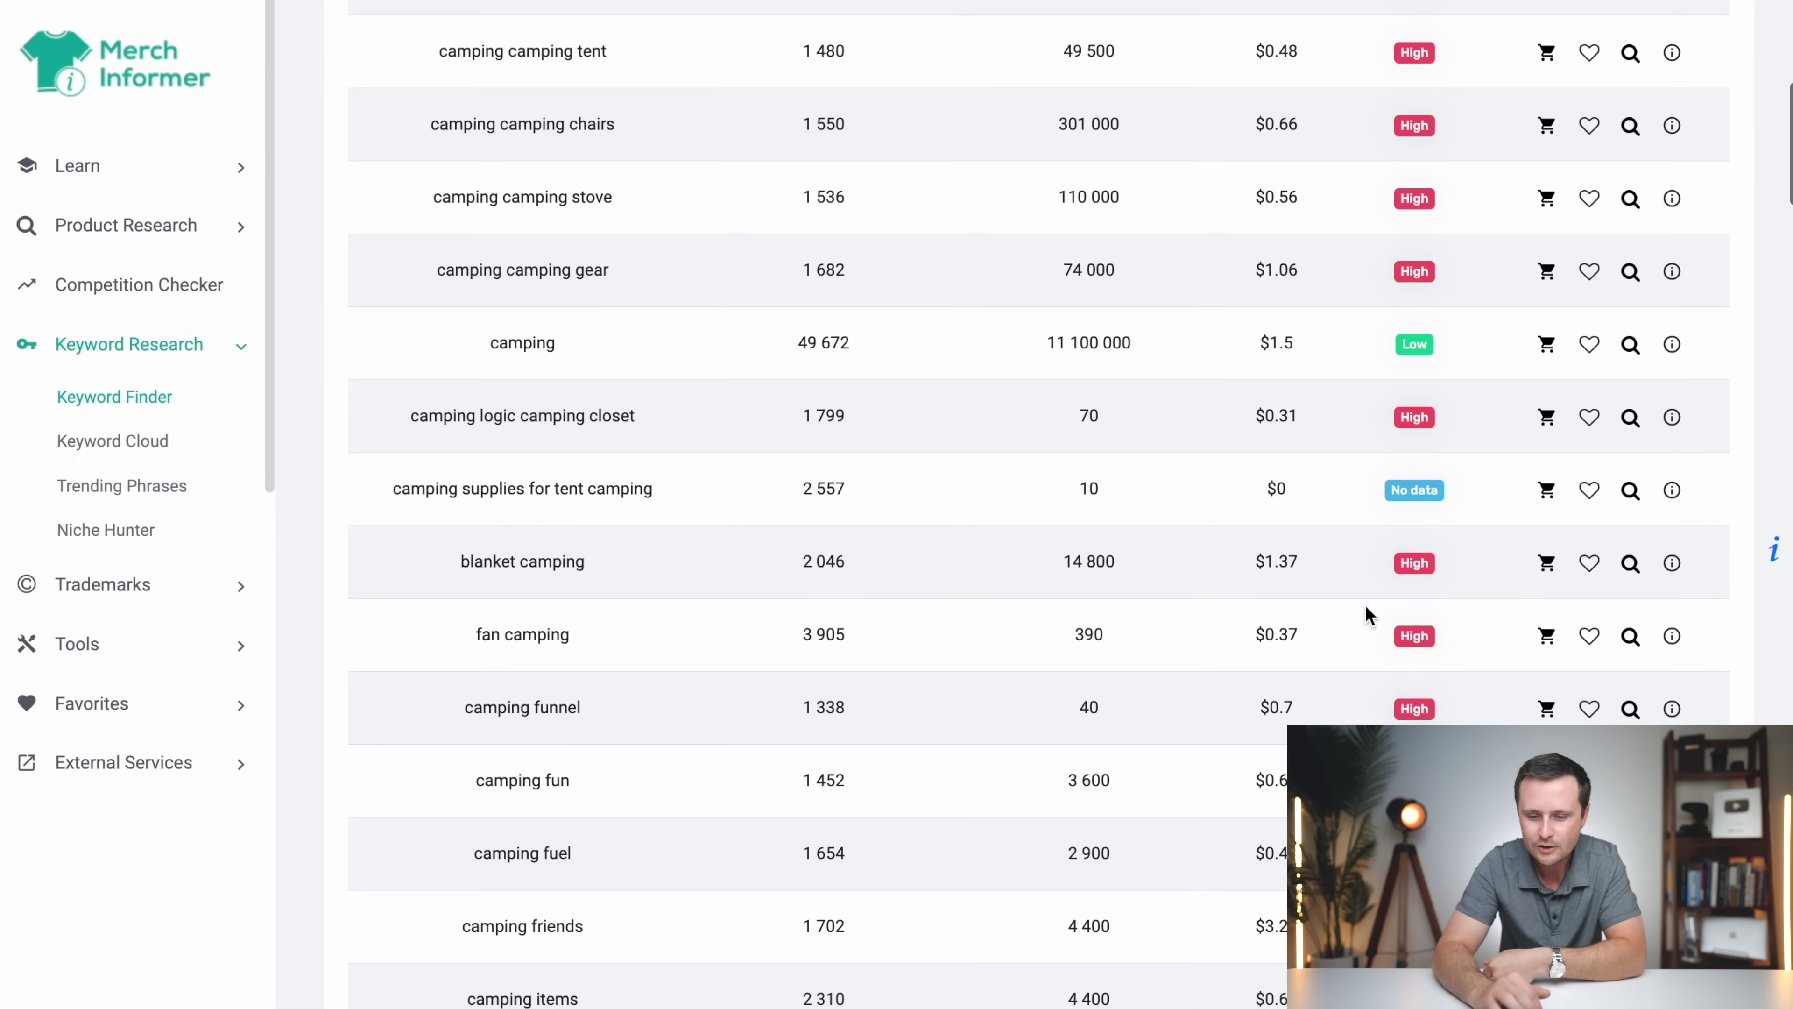
pyautogui.scroll(-4, 733, 593)
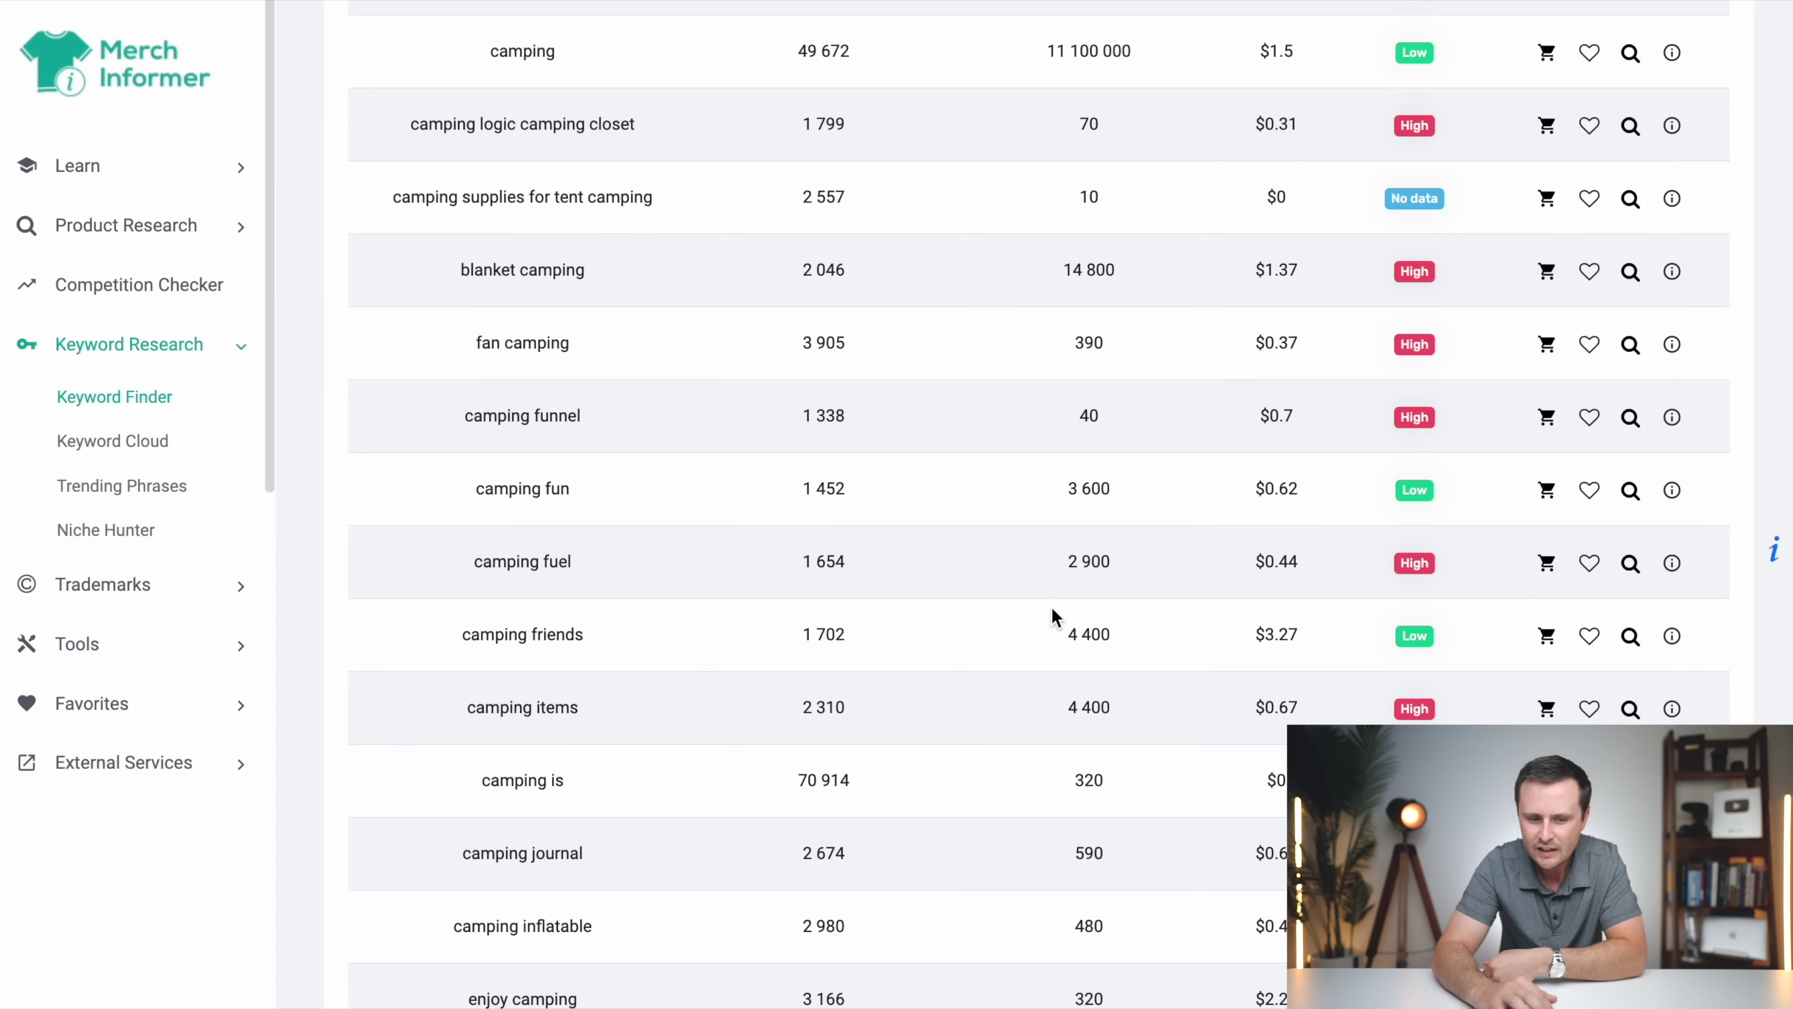
pyautogui.scroll(-1, 540, 541)
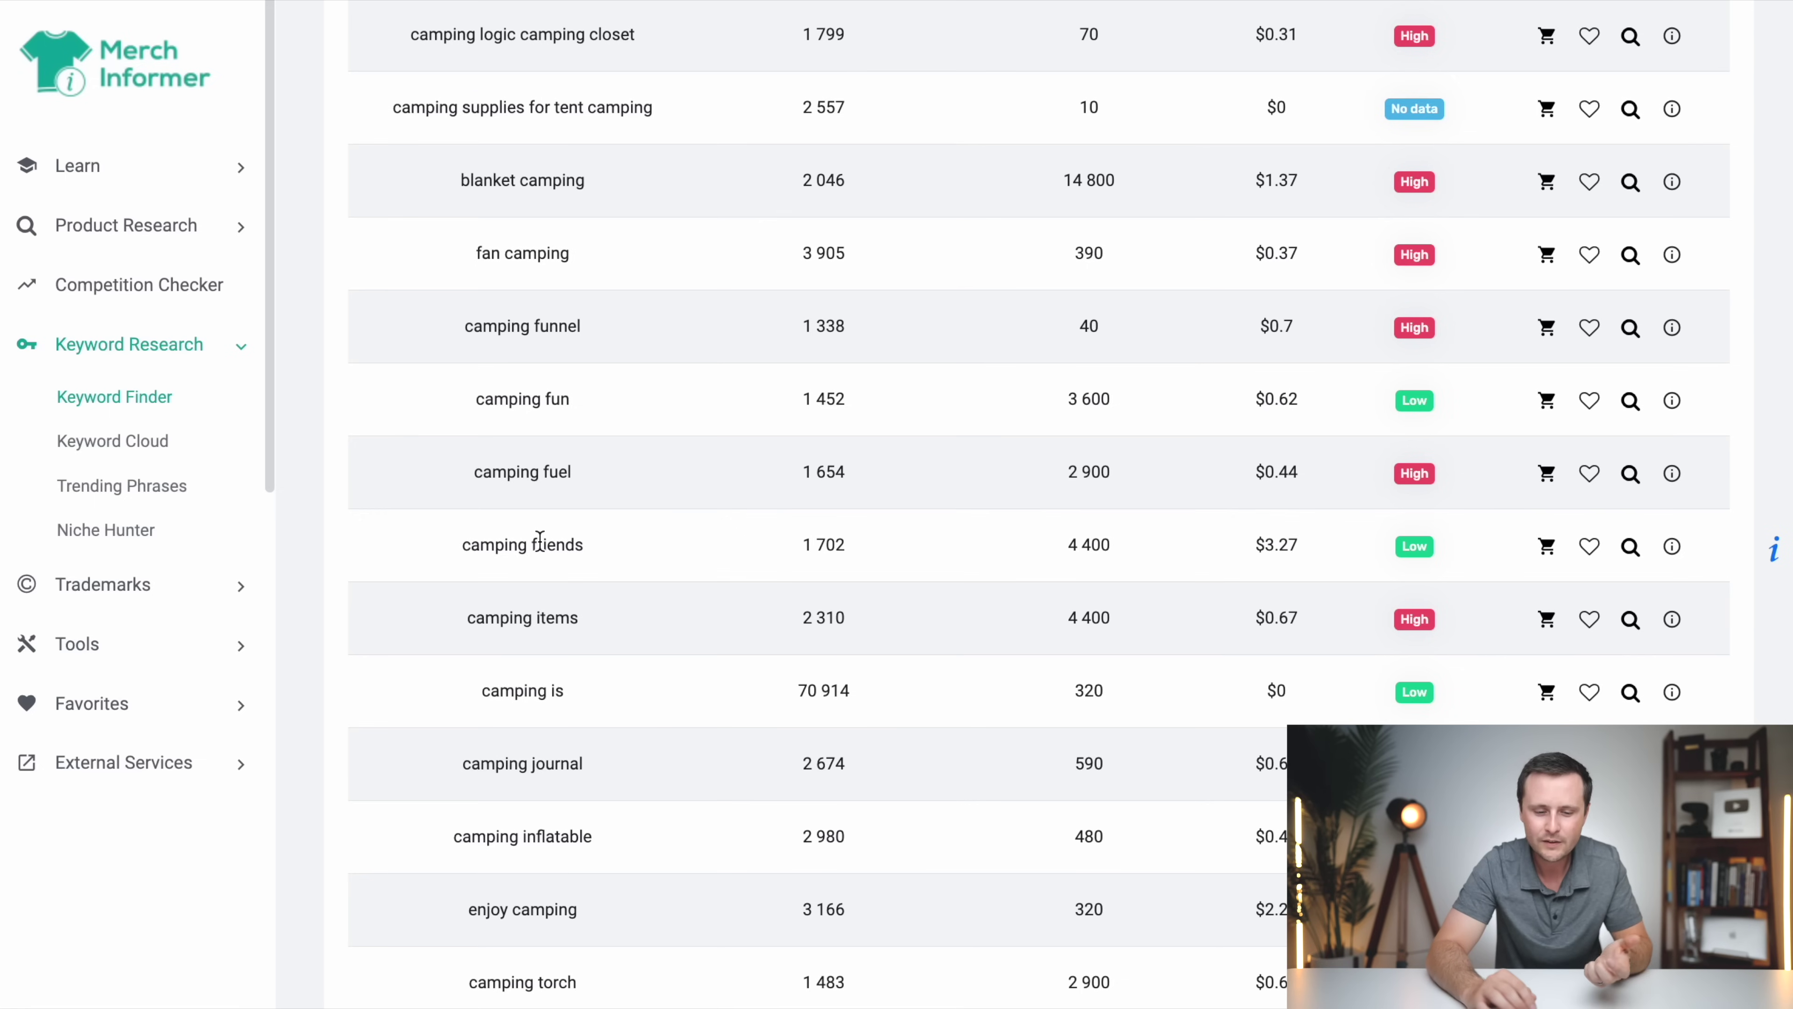
pyautogui.scroll(-2, 537, 542)
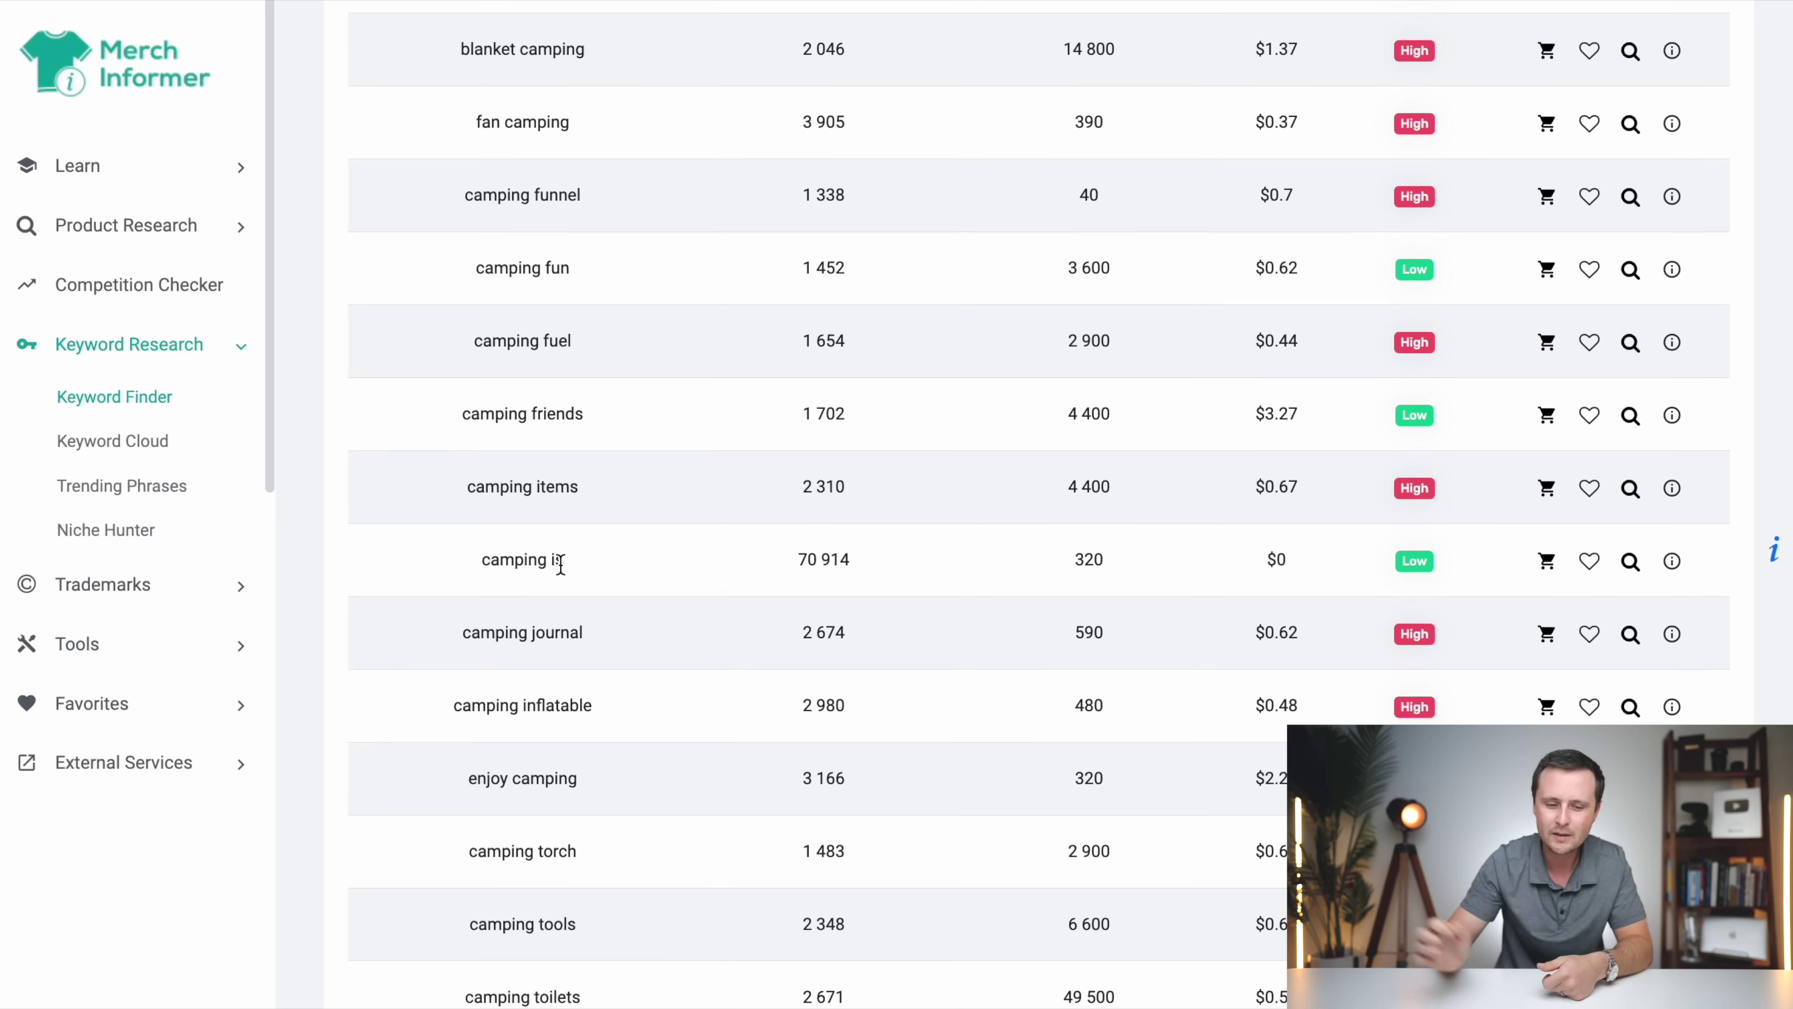
pyautogui.scroll(-3, 562, 542)
pyautogui.scroll(-9, 560, 537)
pyautogui.scroll(-3, 559, 541)
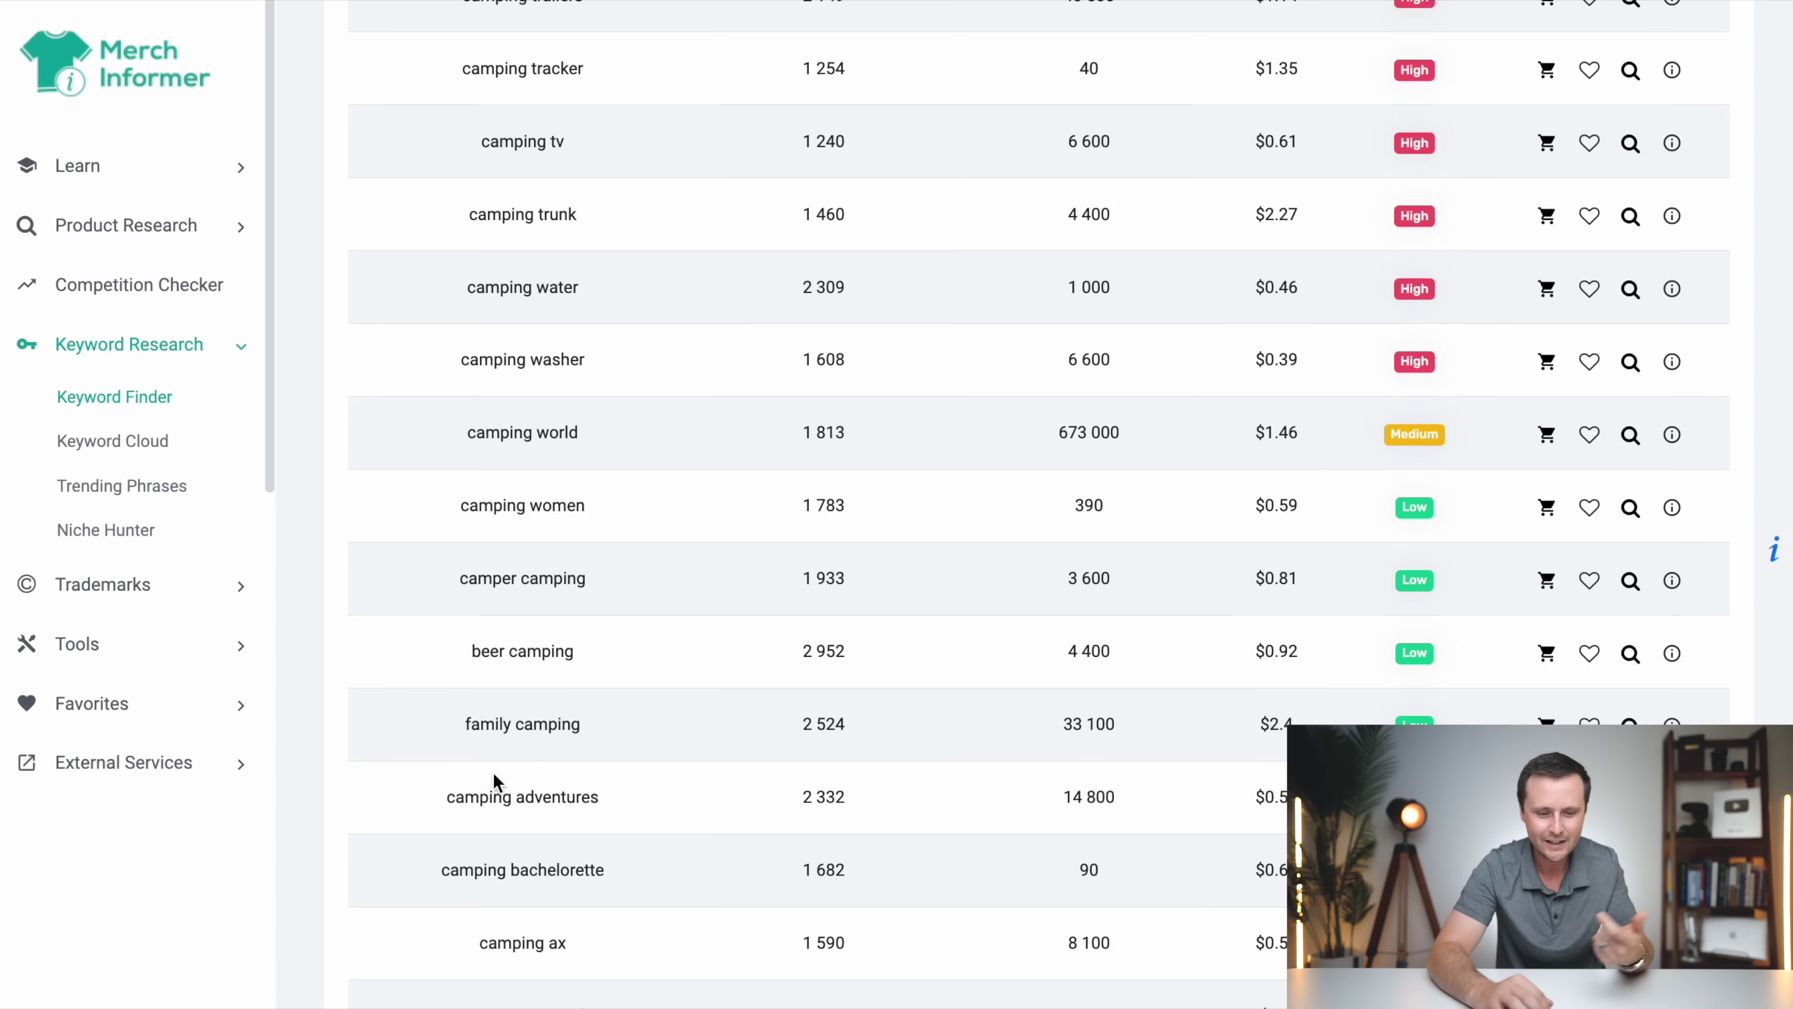
# Step: Review the low-competition keywords "family camping", "beer camping", "camper camping" and "camping women" as possible sub-niches, highlighting each phrase
pyautogui.moveTo(587, 729); pyautogui.dragTo(455, 729)
pyautogui.click(570, 656)
pyautogui.moveTo(570, 657); pyautogui.dragTo(440, 658)
pyautogui.moveTo(610, 580); pyautogui.dragTo(429, 573)
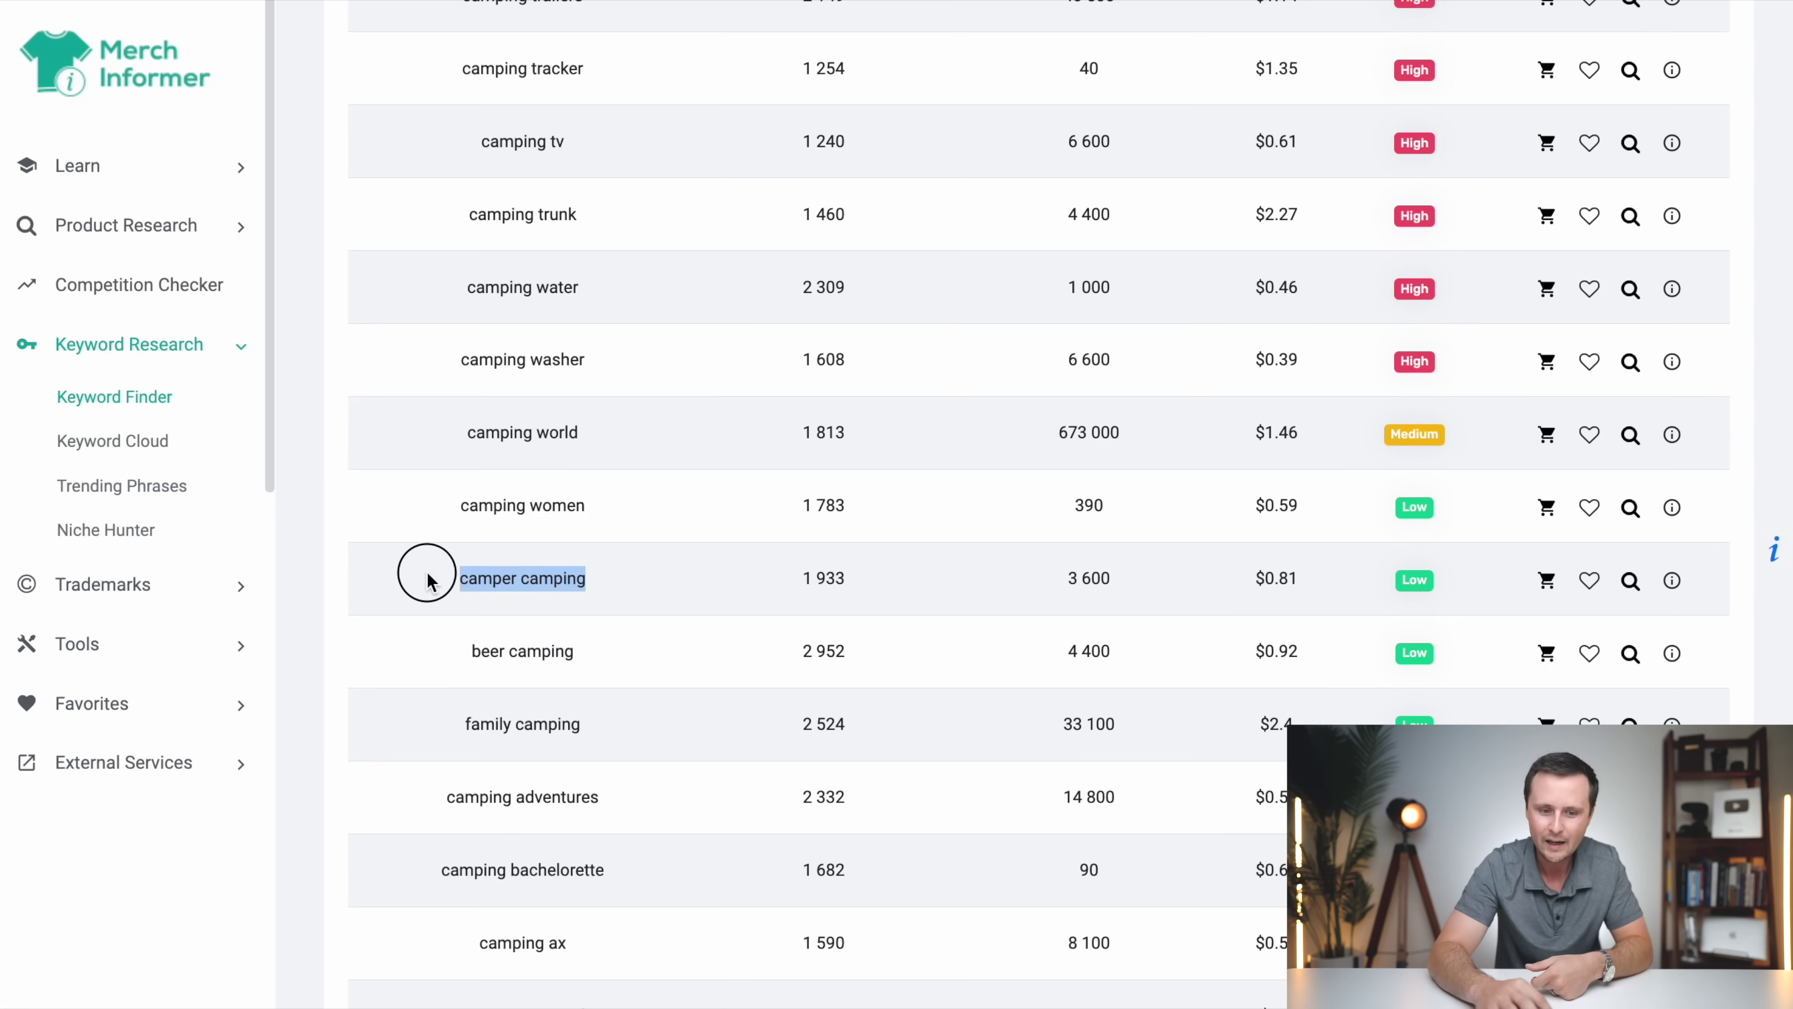
pyautogui.moveTo(628, 511); pyautogui.dragTo(459, 512)
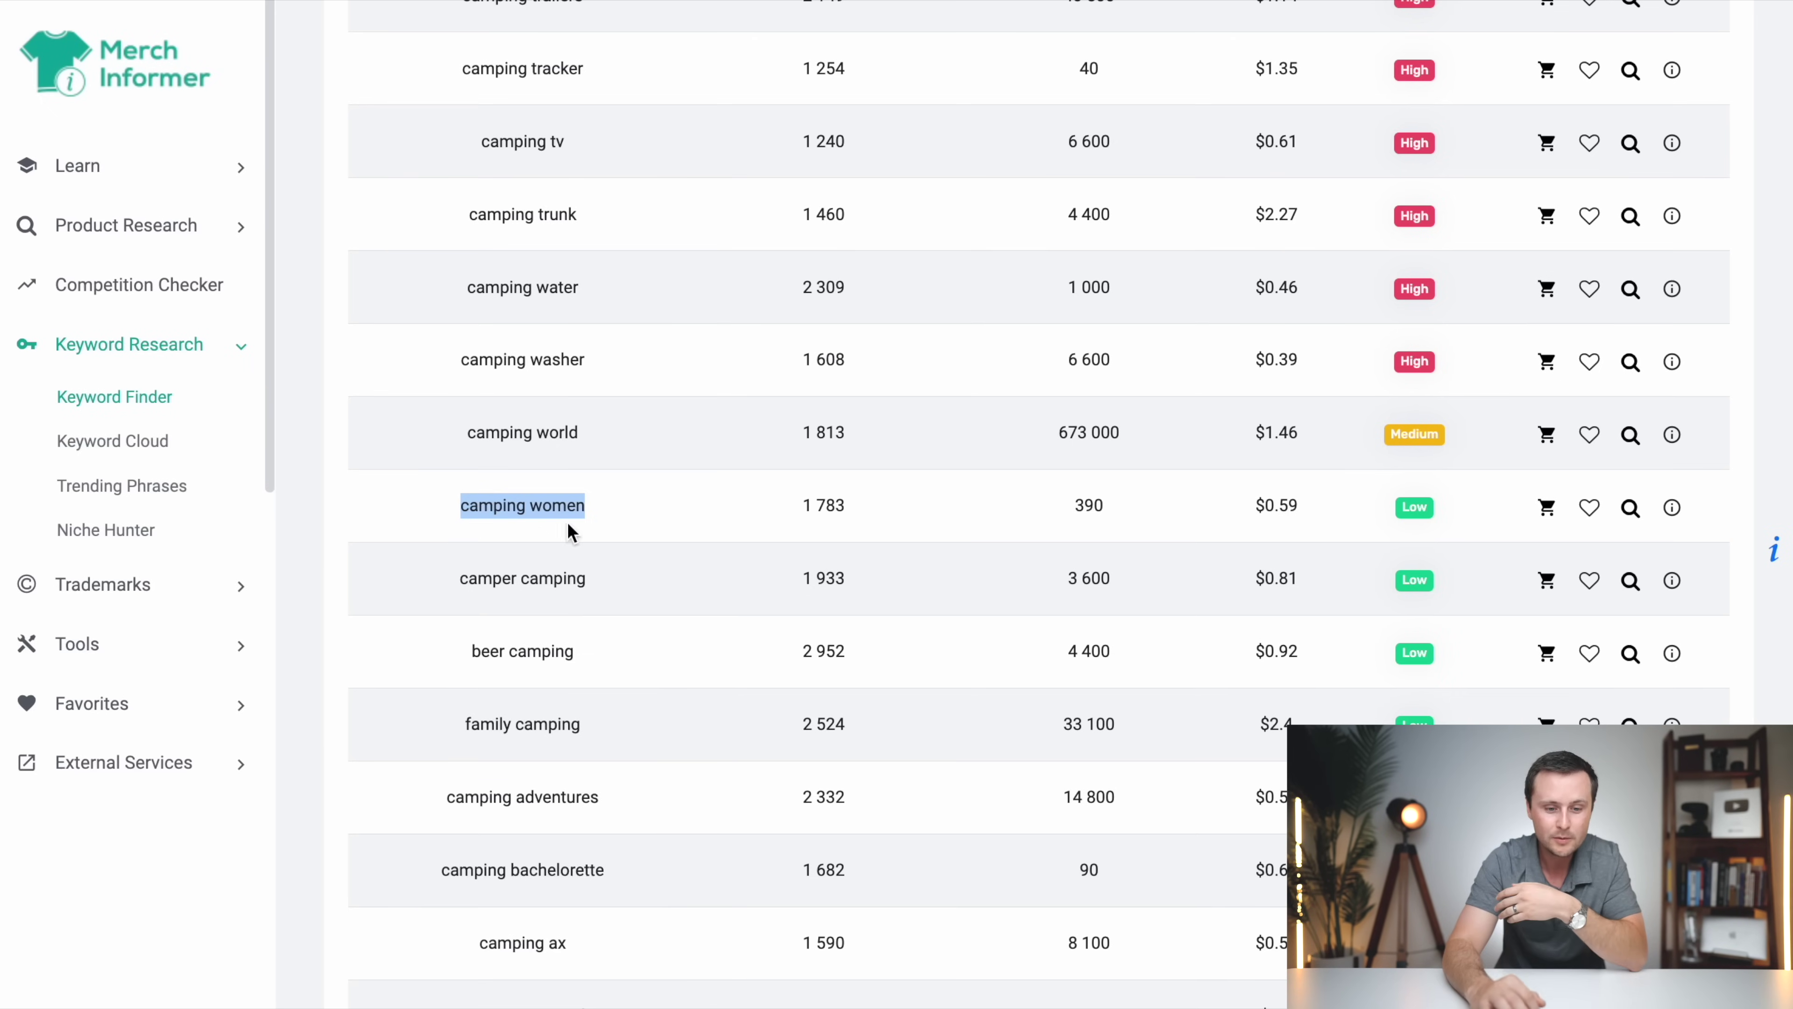
pyautogui.click(623, 513)
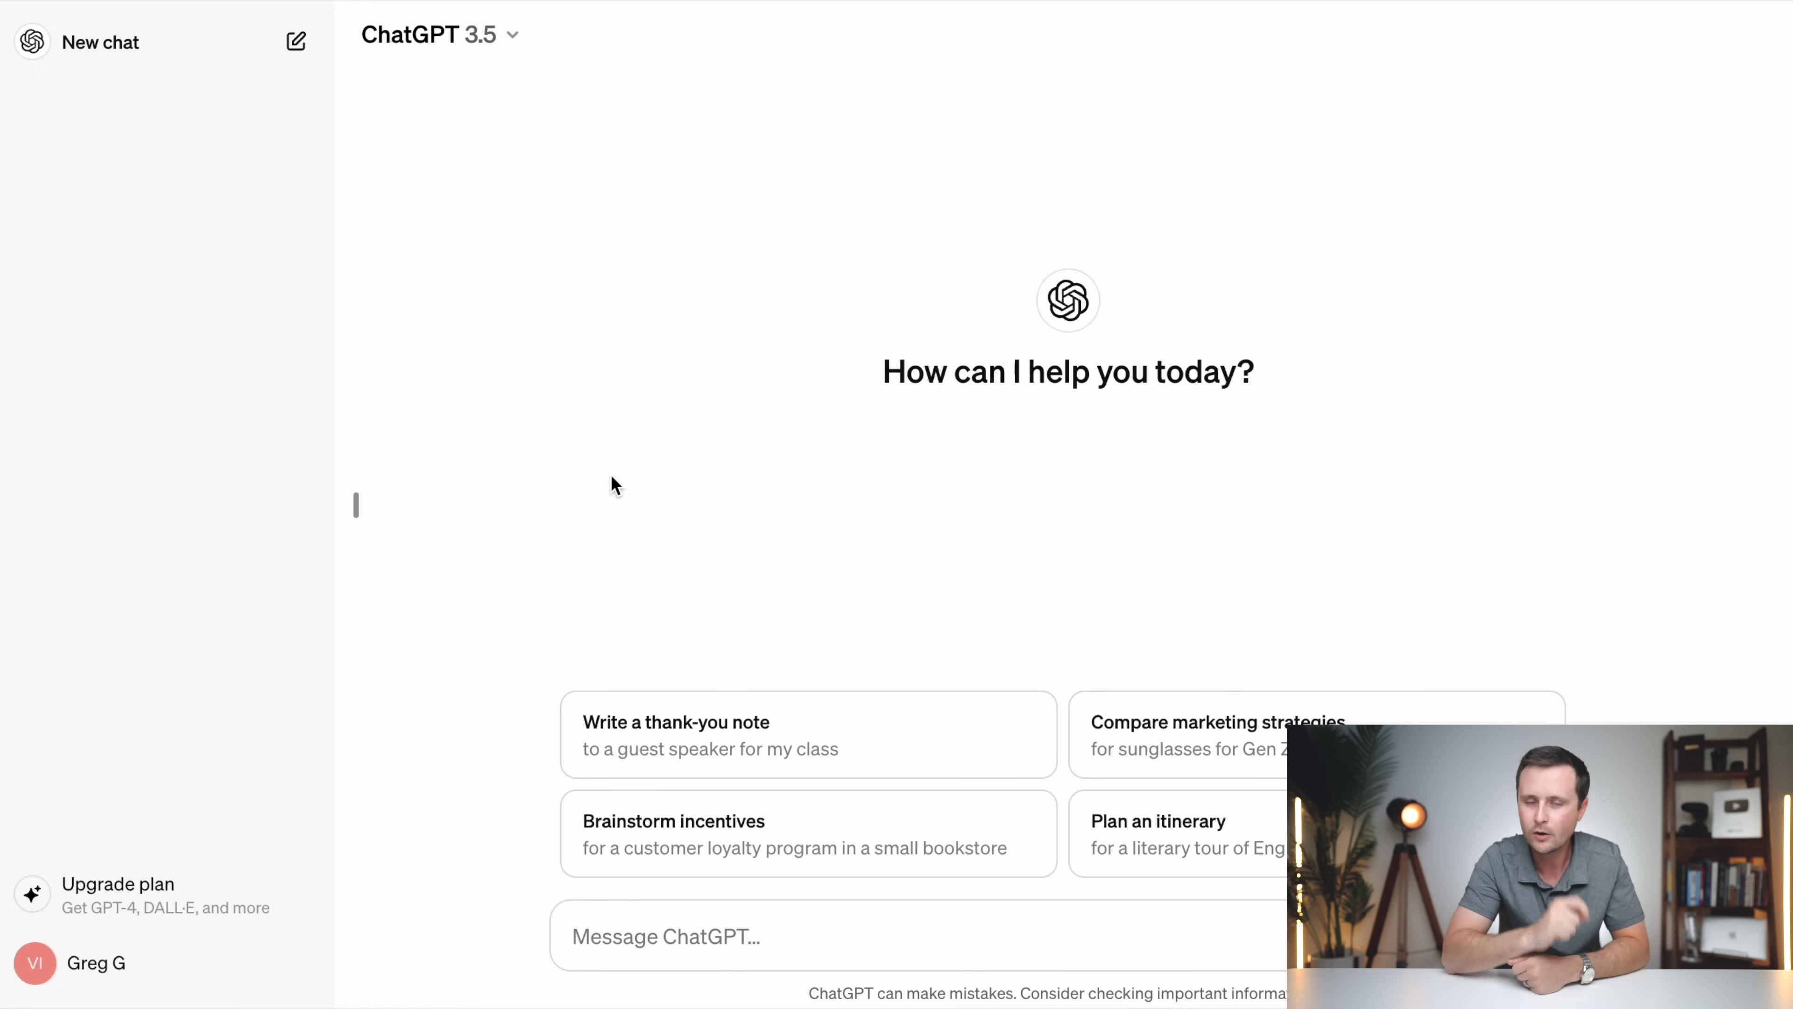
# Step: Switch to ChatGPT at chat.openai.com and send the prompt "write me 10 funny women's camping tshirt ideas"
pyautogui.press('super+space')
pyautogui.write('chat.openai.com')
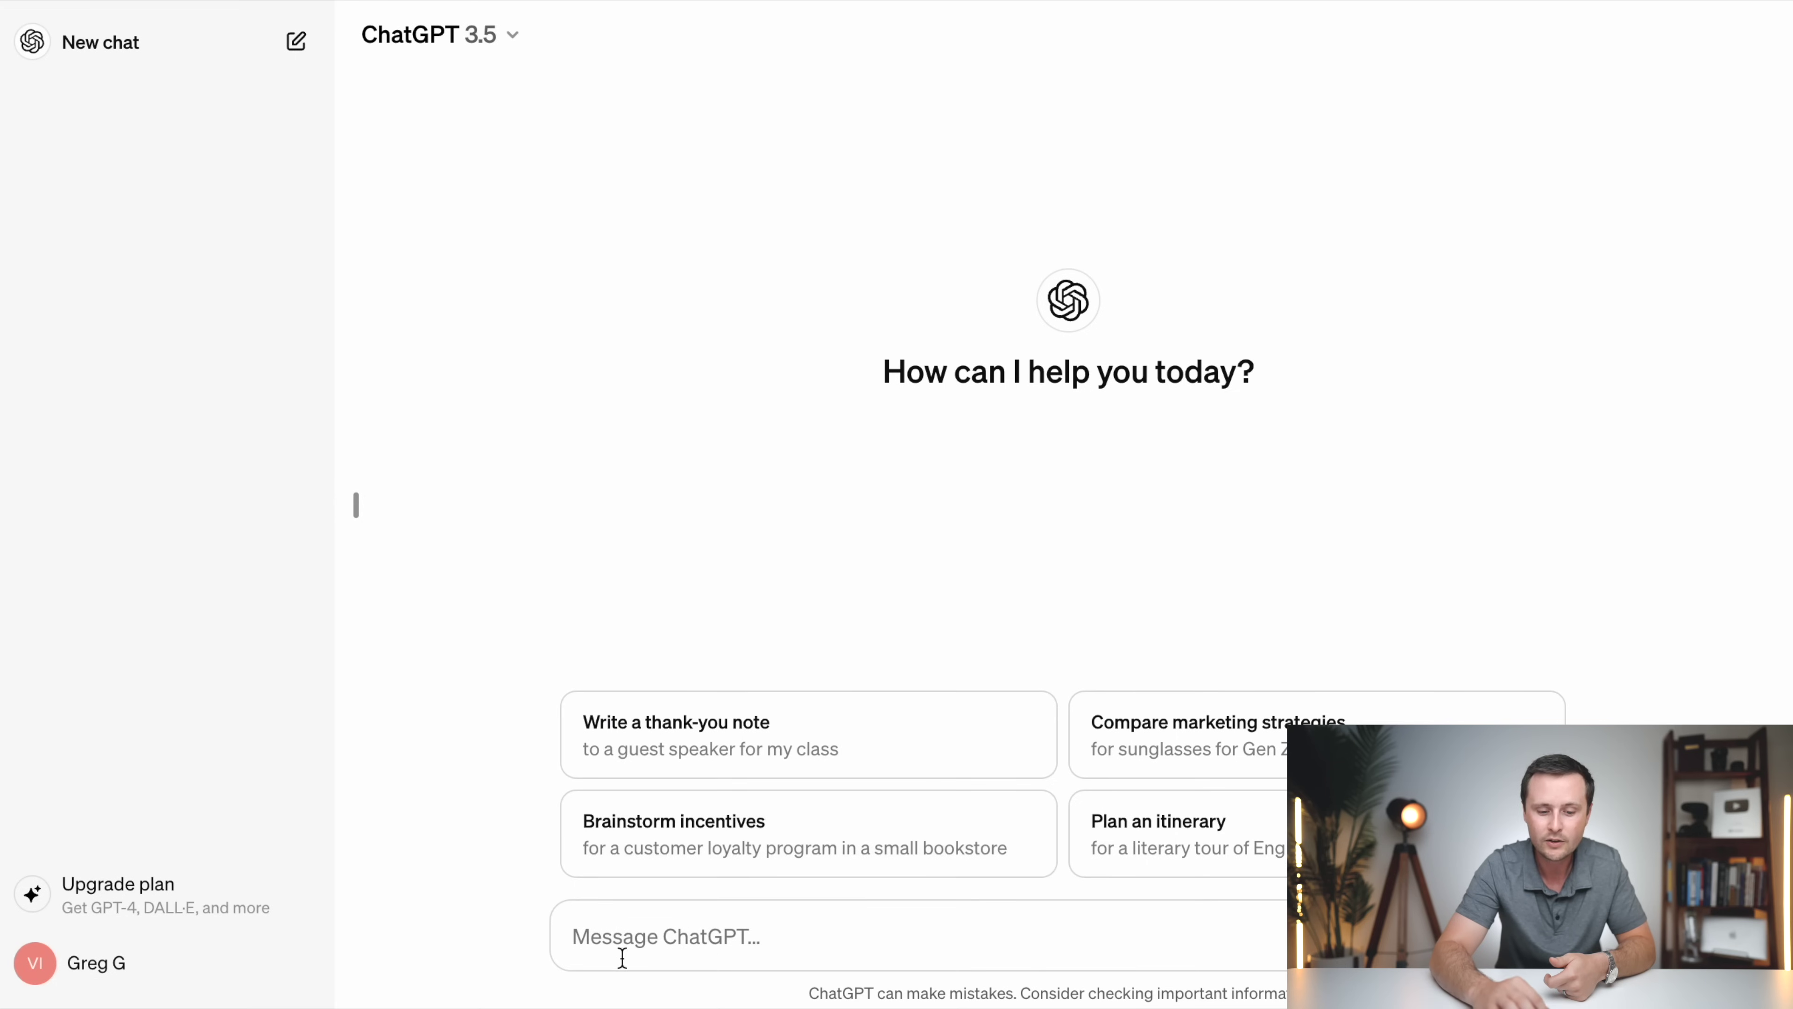
pyautogui.click(647, 945)
pyautogui.write('write me ')
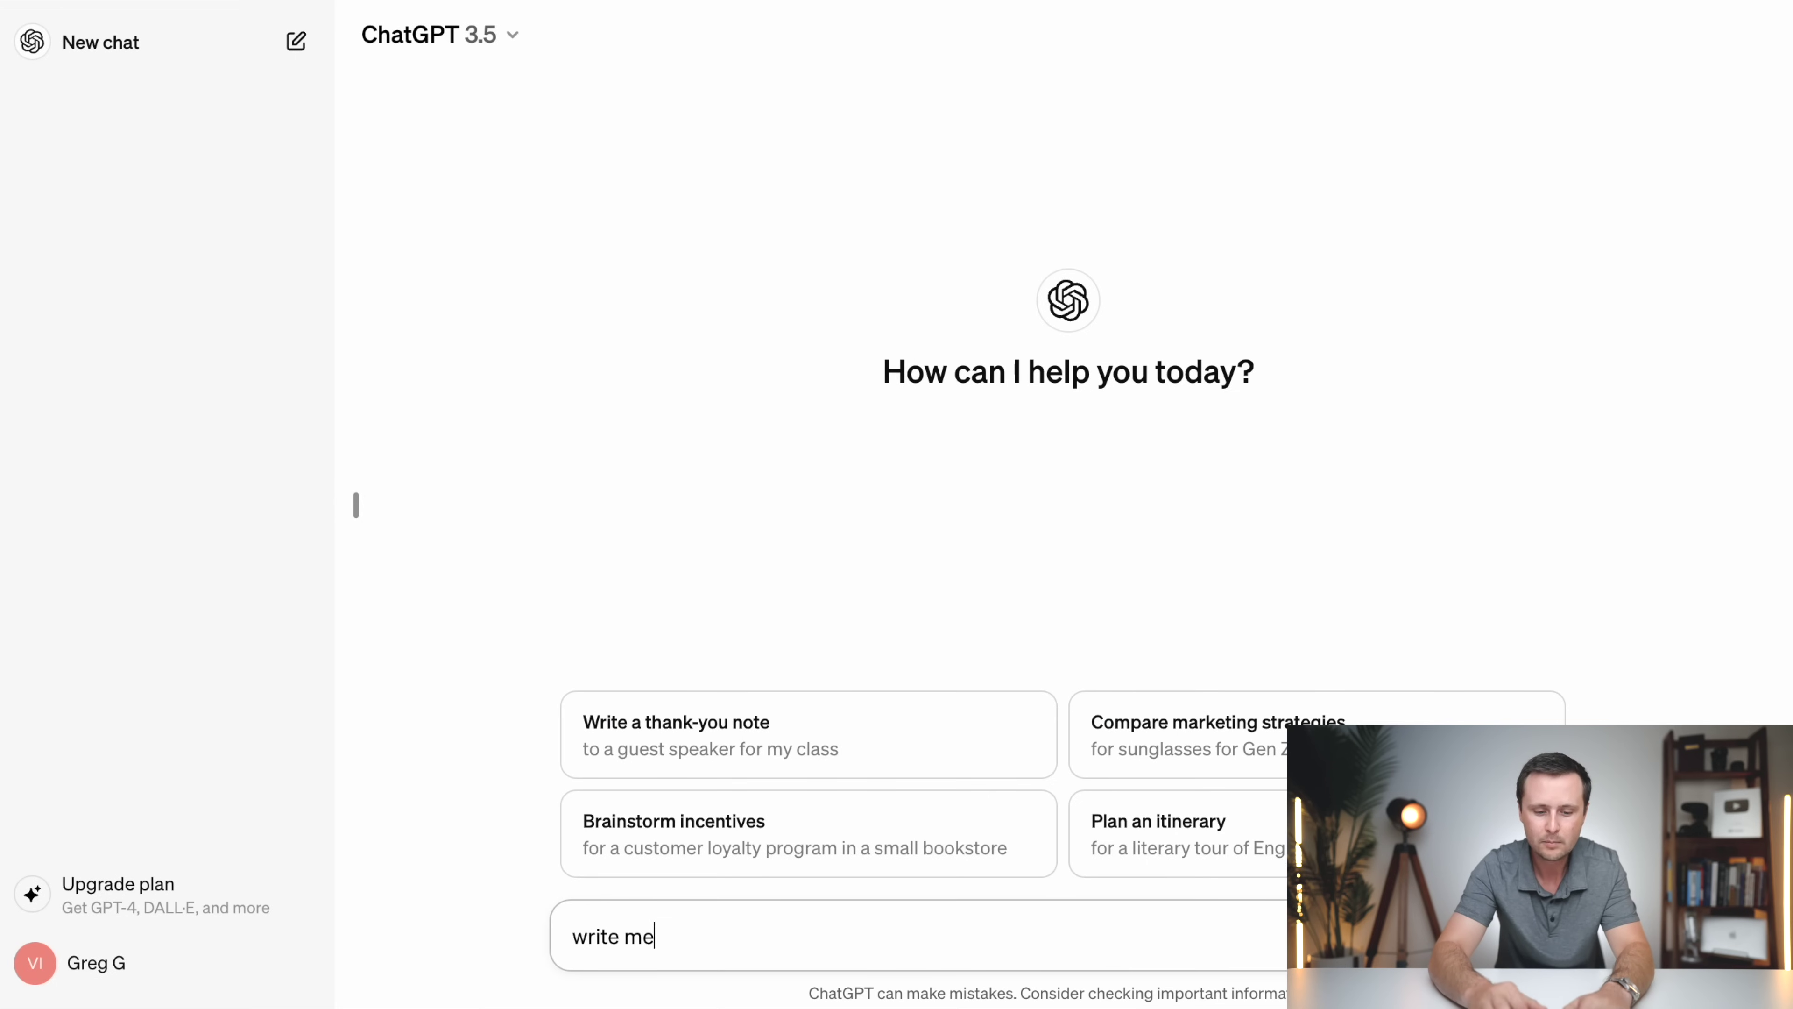
pyautogui.write("10 funny women's camping tshirt ideas")
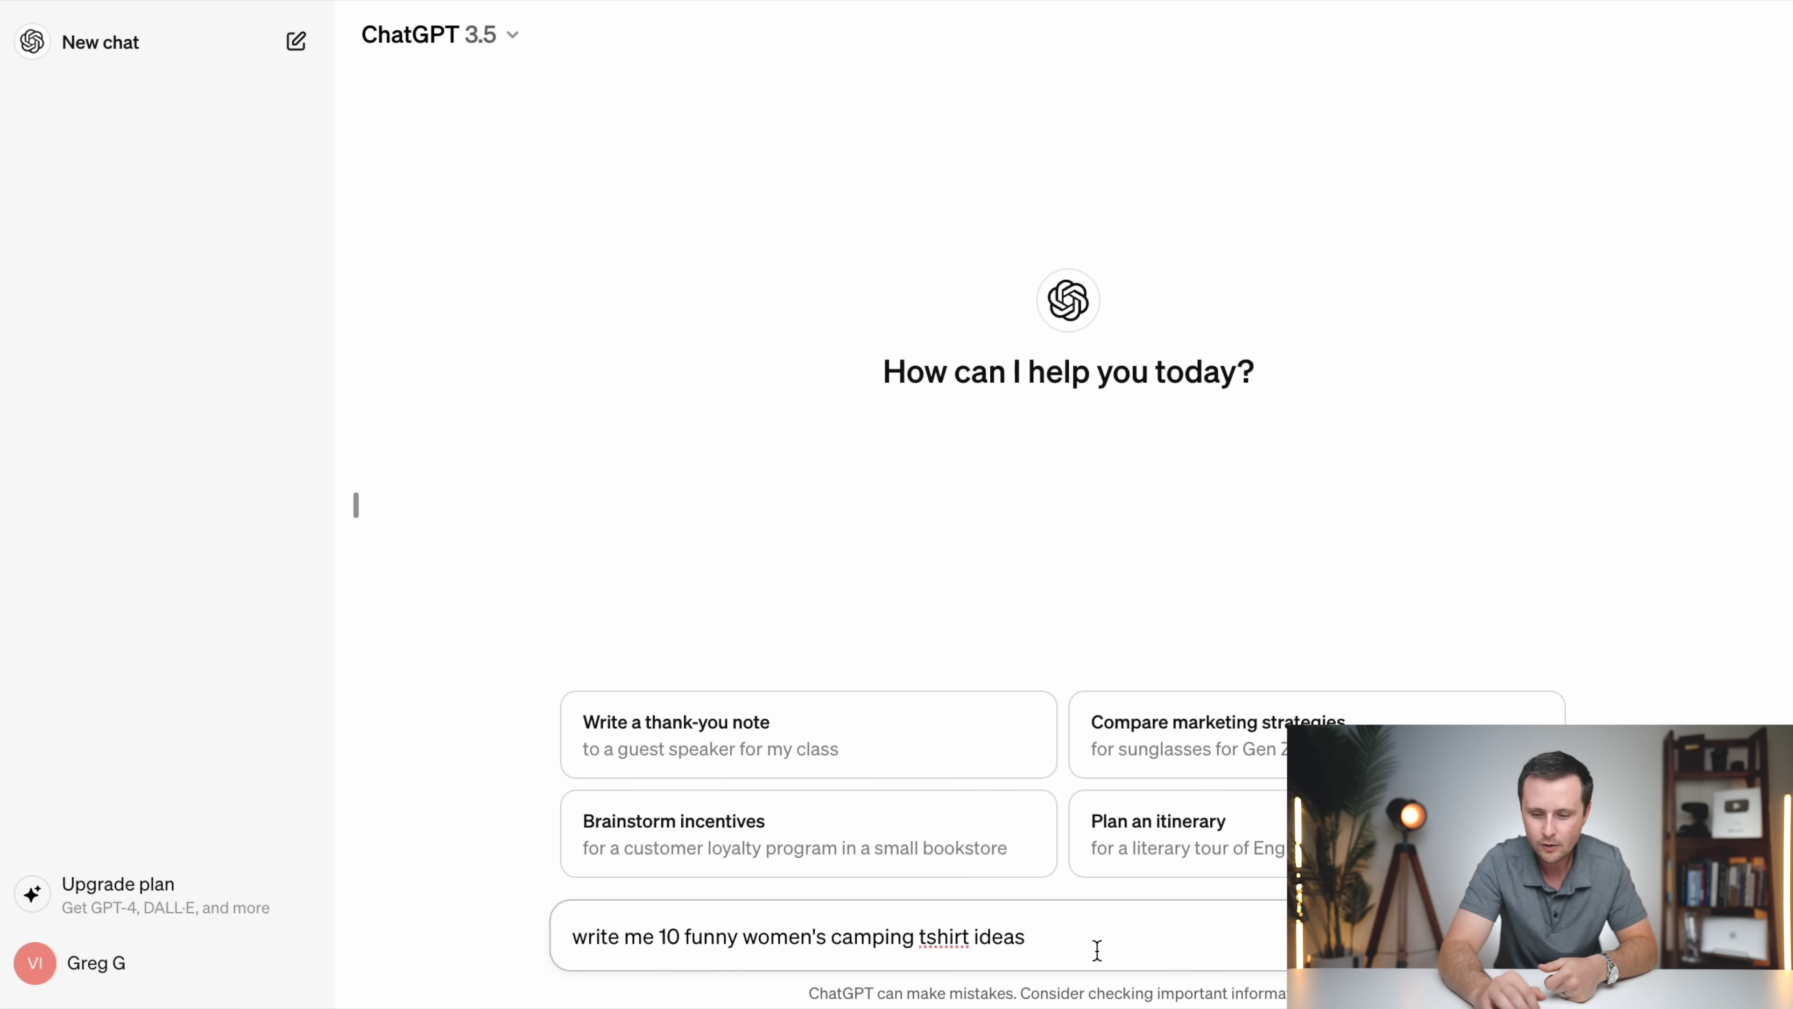
pyautogui.press('Return')
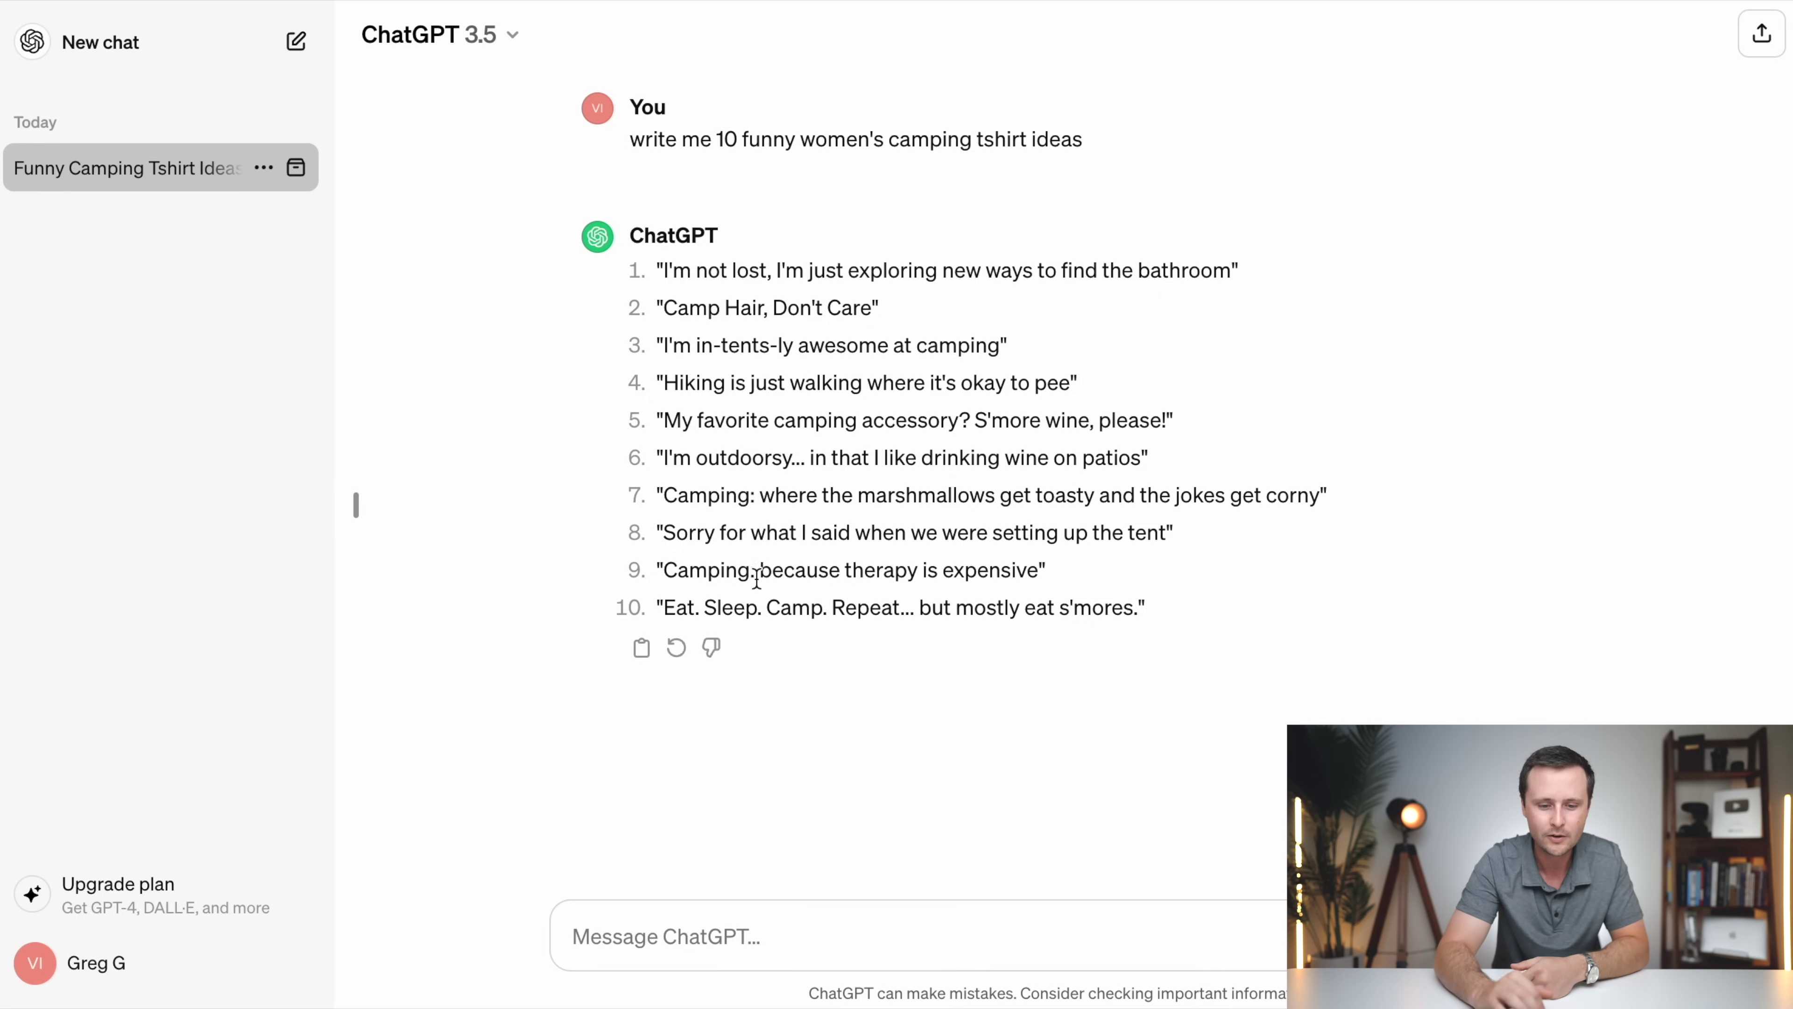
# Step: Regenerate the list of T-shirt ideas and compare the new version with the first response
pyautogui.click(676, 651)
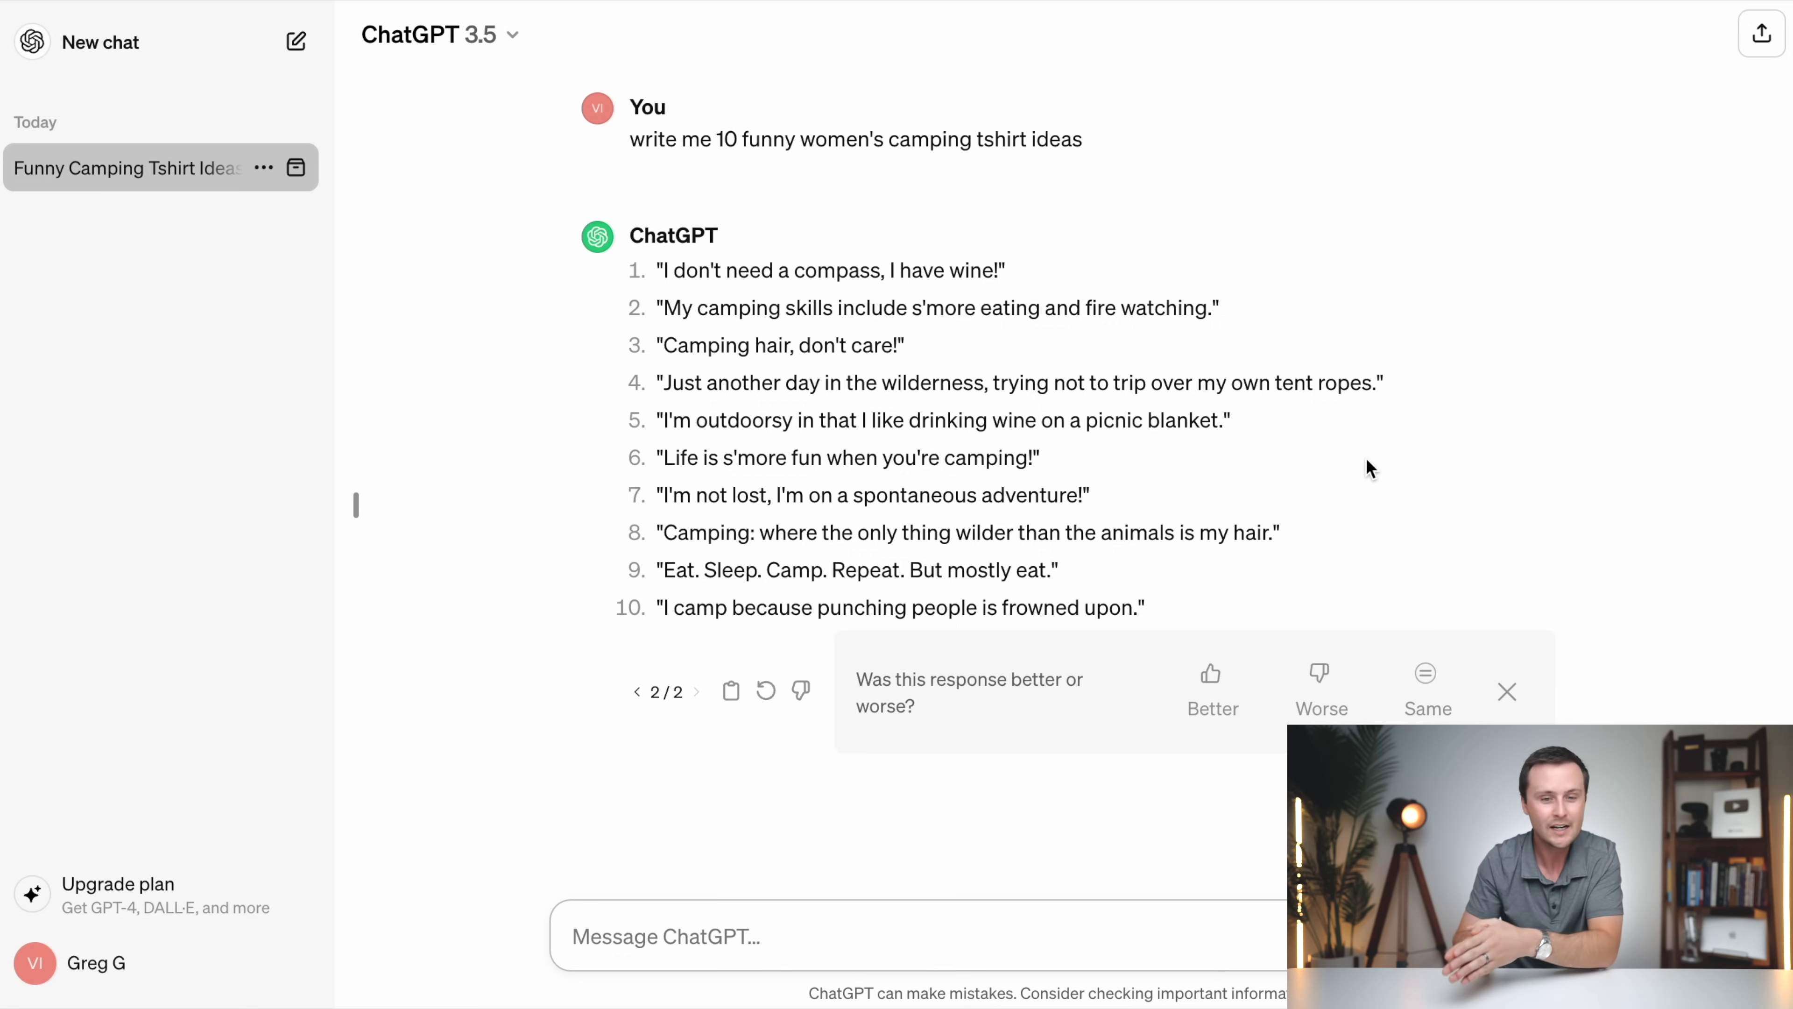
pyautogui.click(636, 691)
pyautogui.click(697, 649)
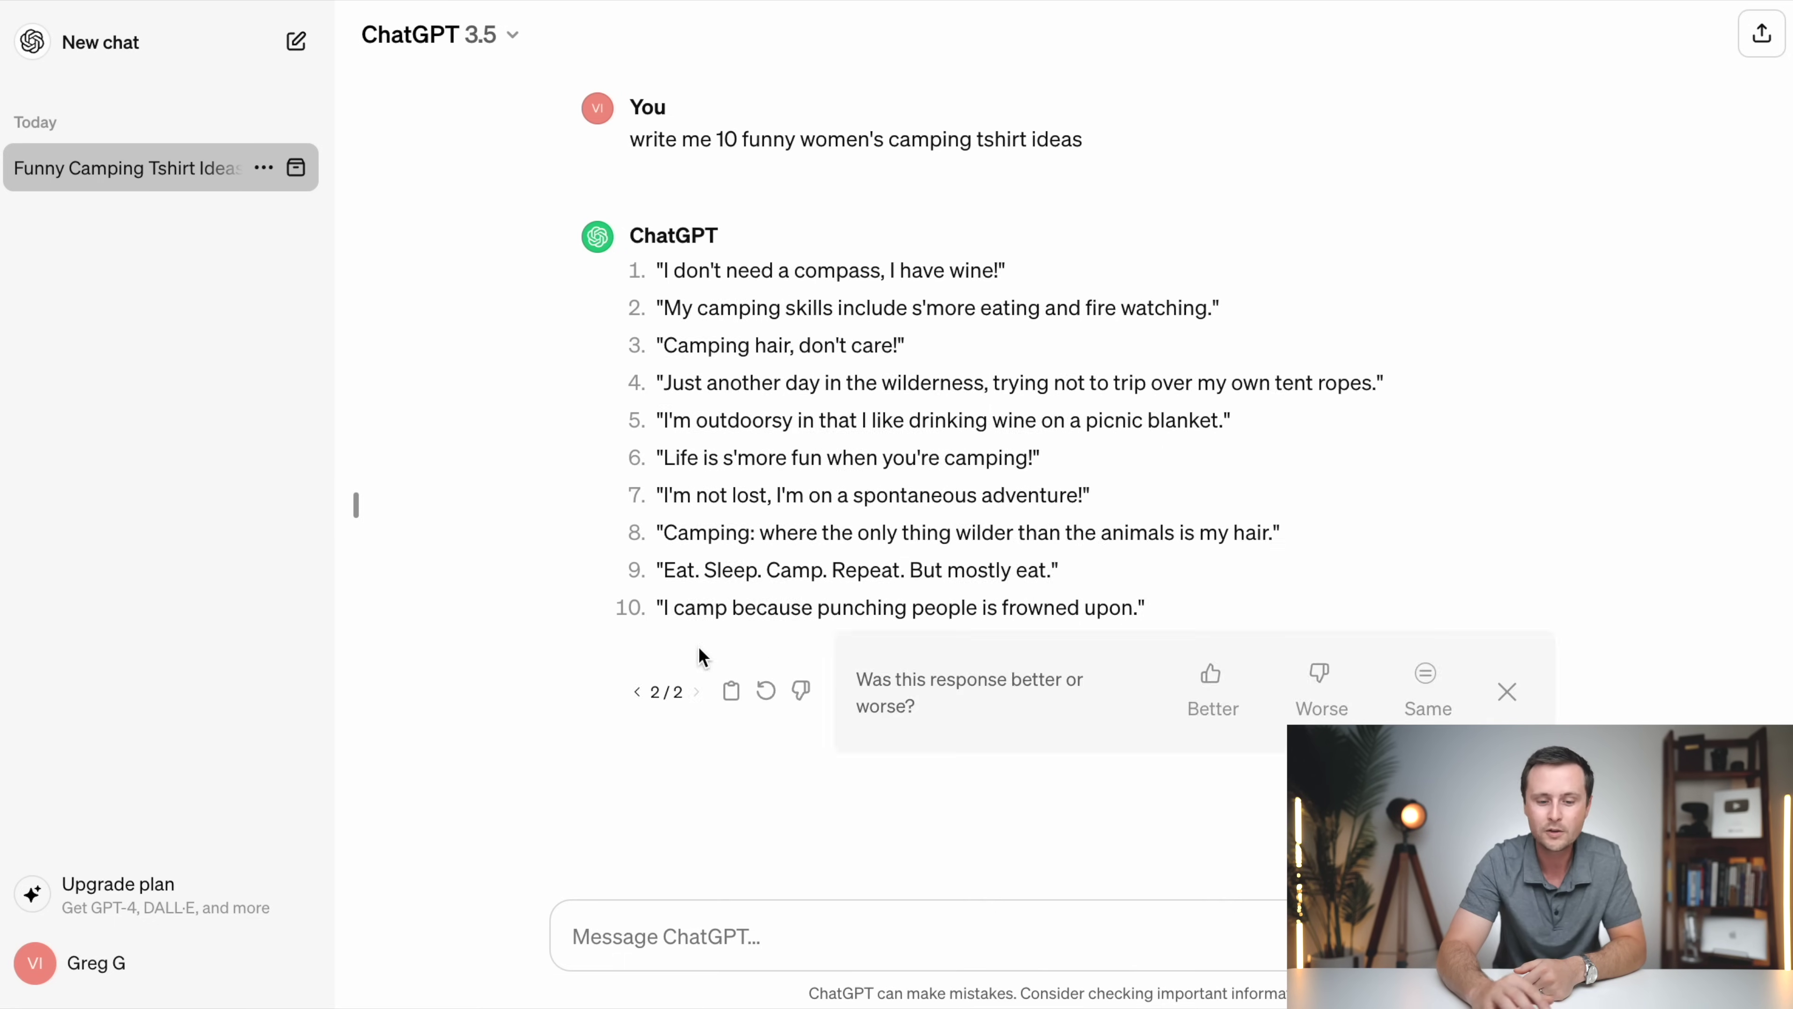
# Step: Send the follow-up prompt "make these shorter" and review the shortened slogans
pyautogui.click(681, 941)
pyautogui.write('make these shorter')
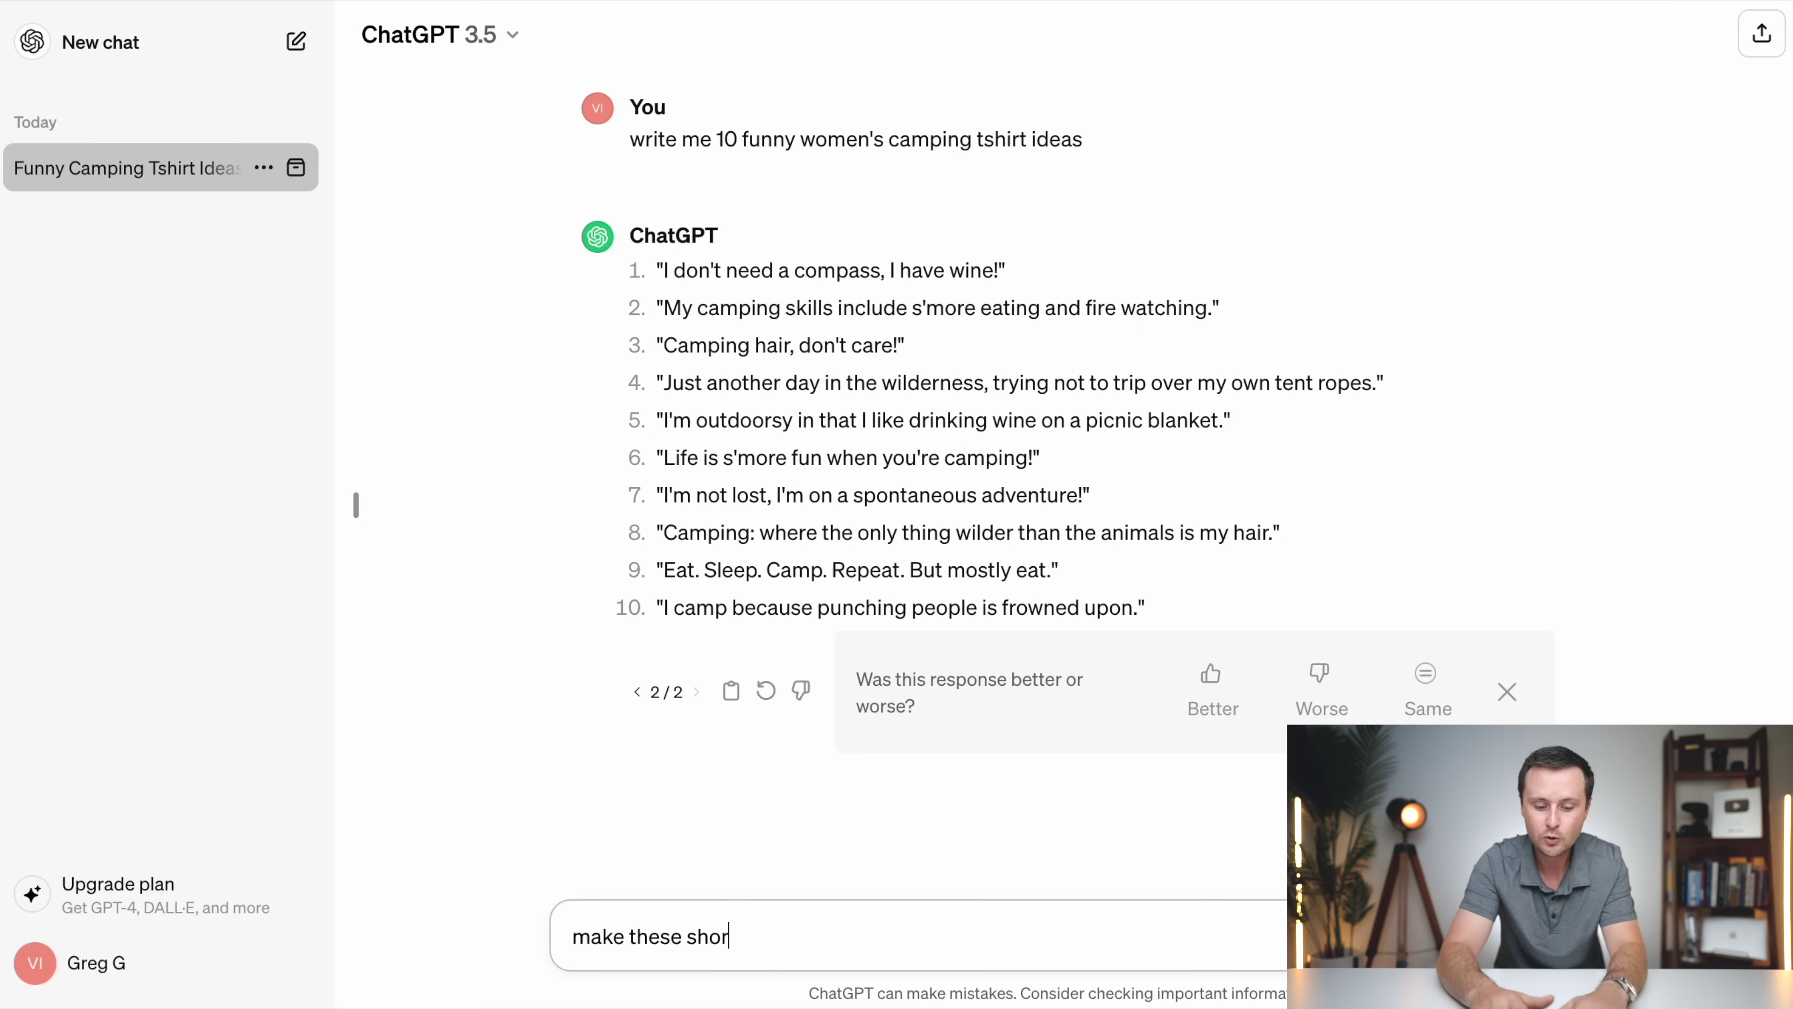
pyautogui.press('Return')
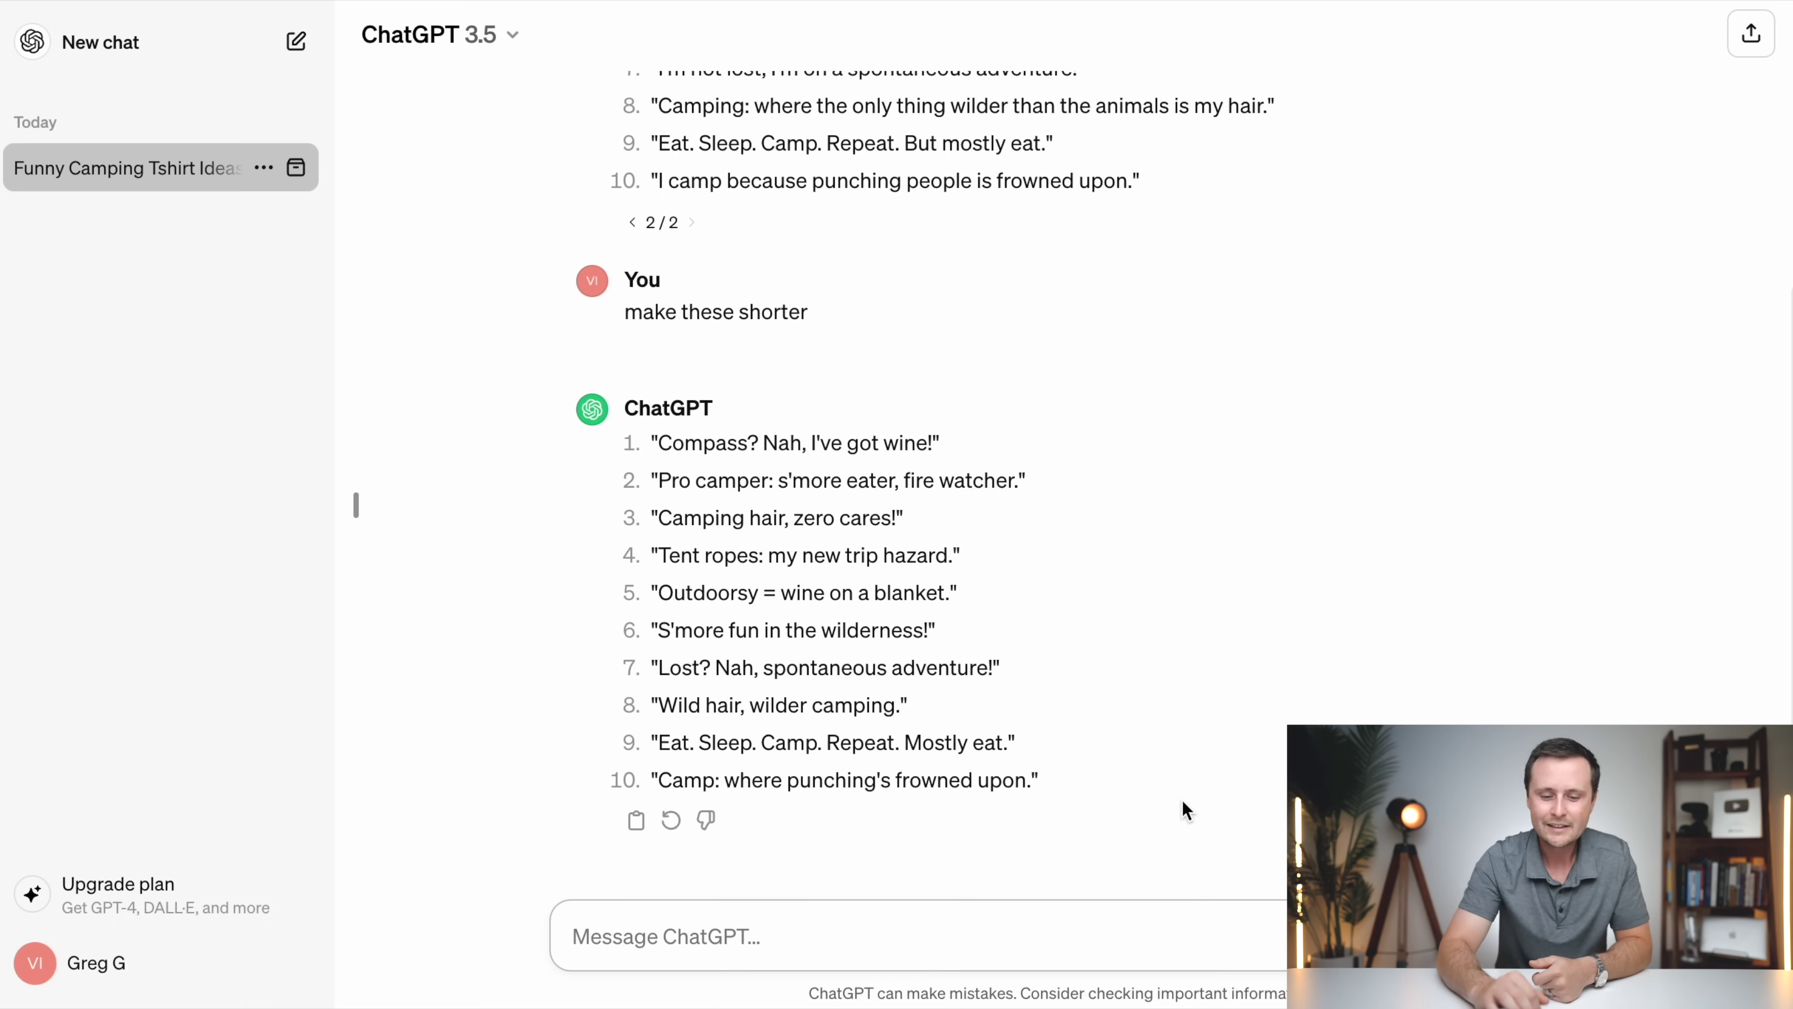
pyautogui.moveTo(1010, 745); pyautogui.dragTo(652, 742)
pyautogui.click(1173, 747)
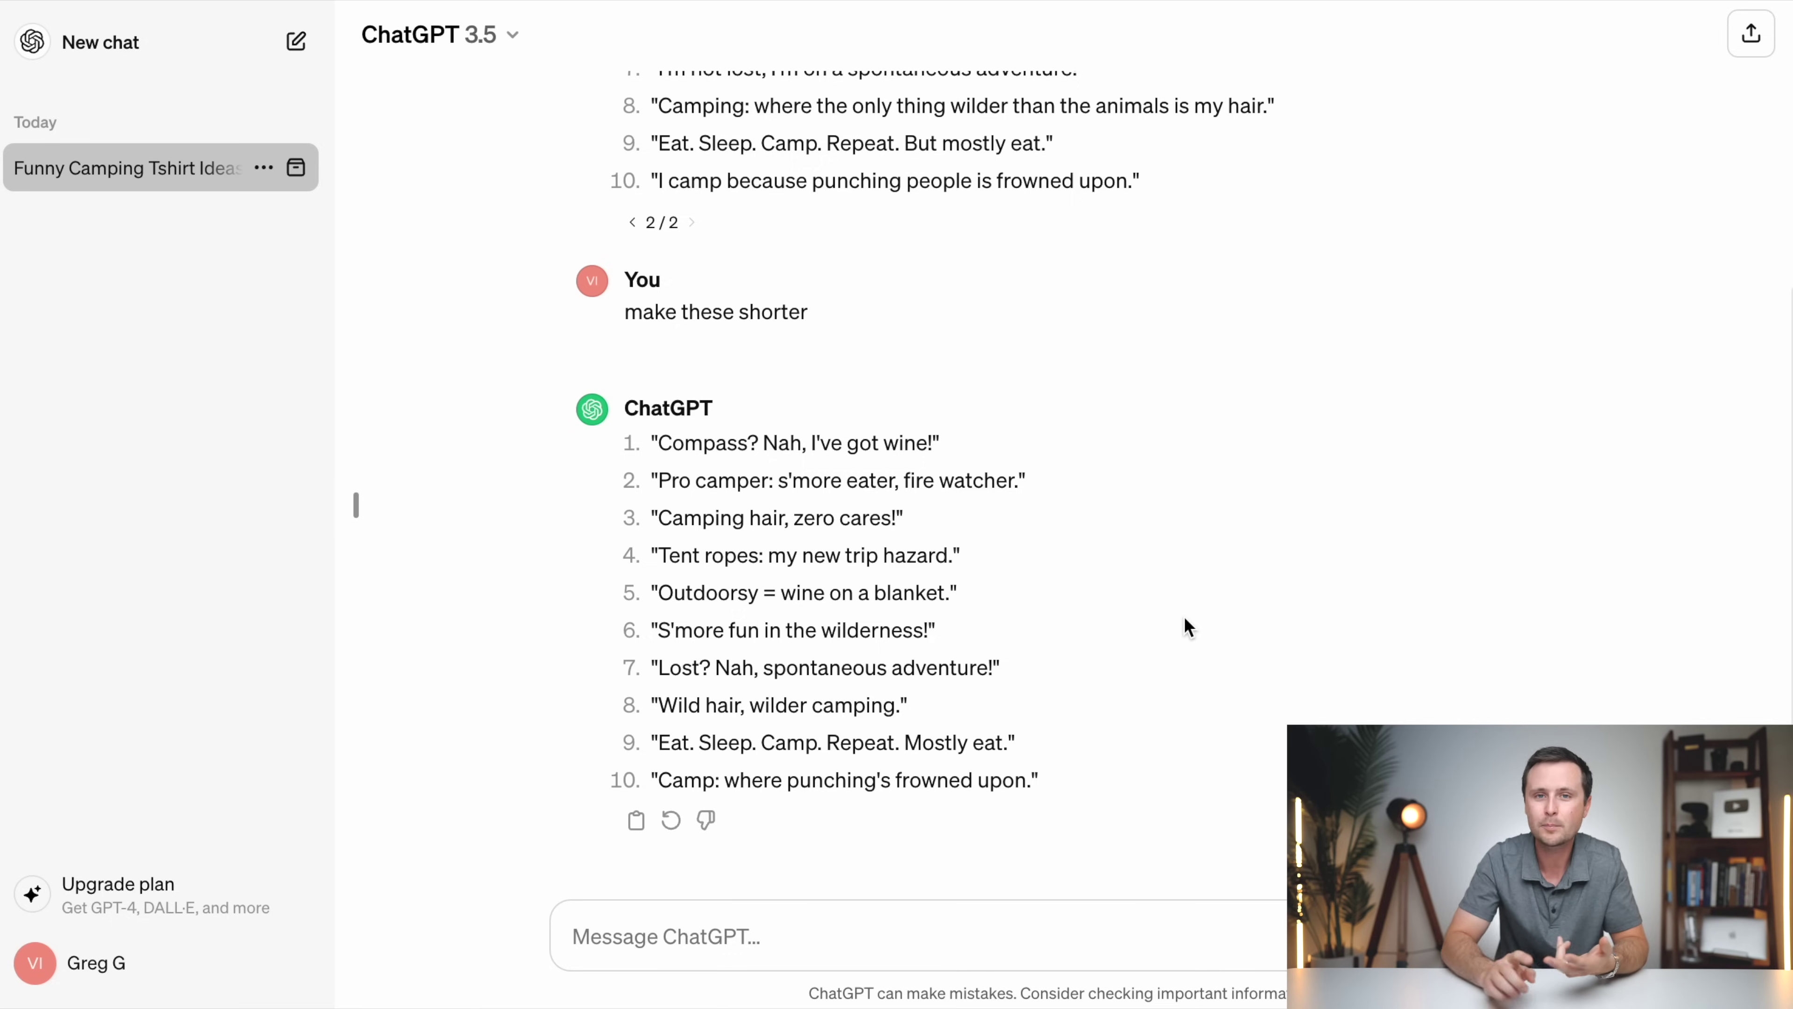
# Step: Return to the original ideas list and copy the slogan "I don't need a compass, I have wine!"
pyautogui.scroll(5, 1188, 626)
pyautogui.scroll(-3, 1188, 626)
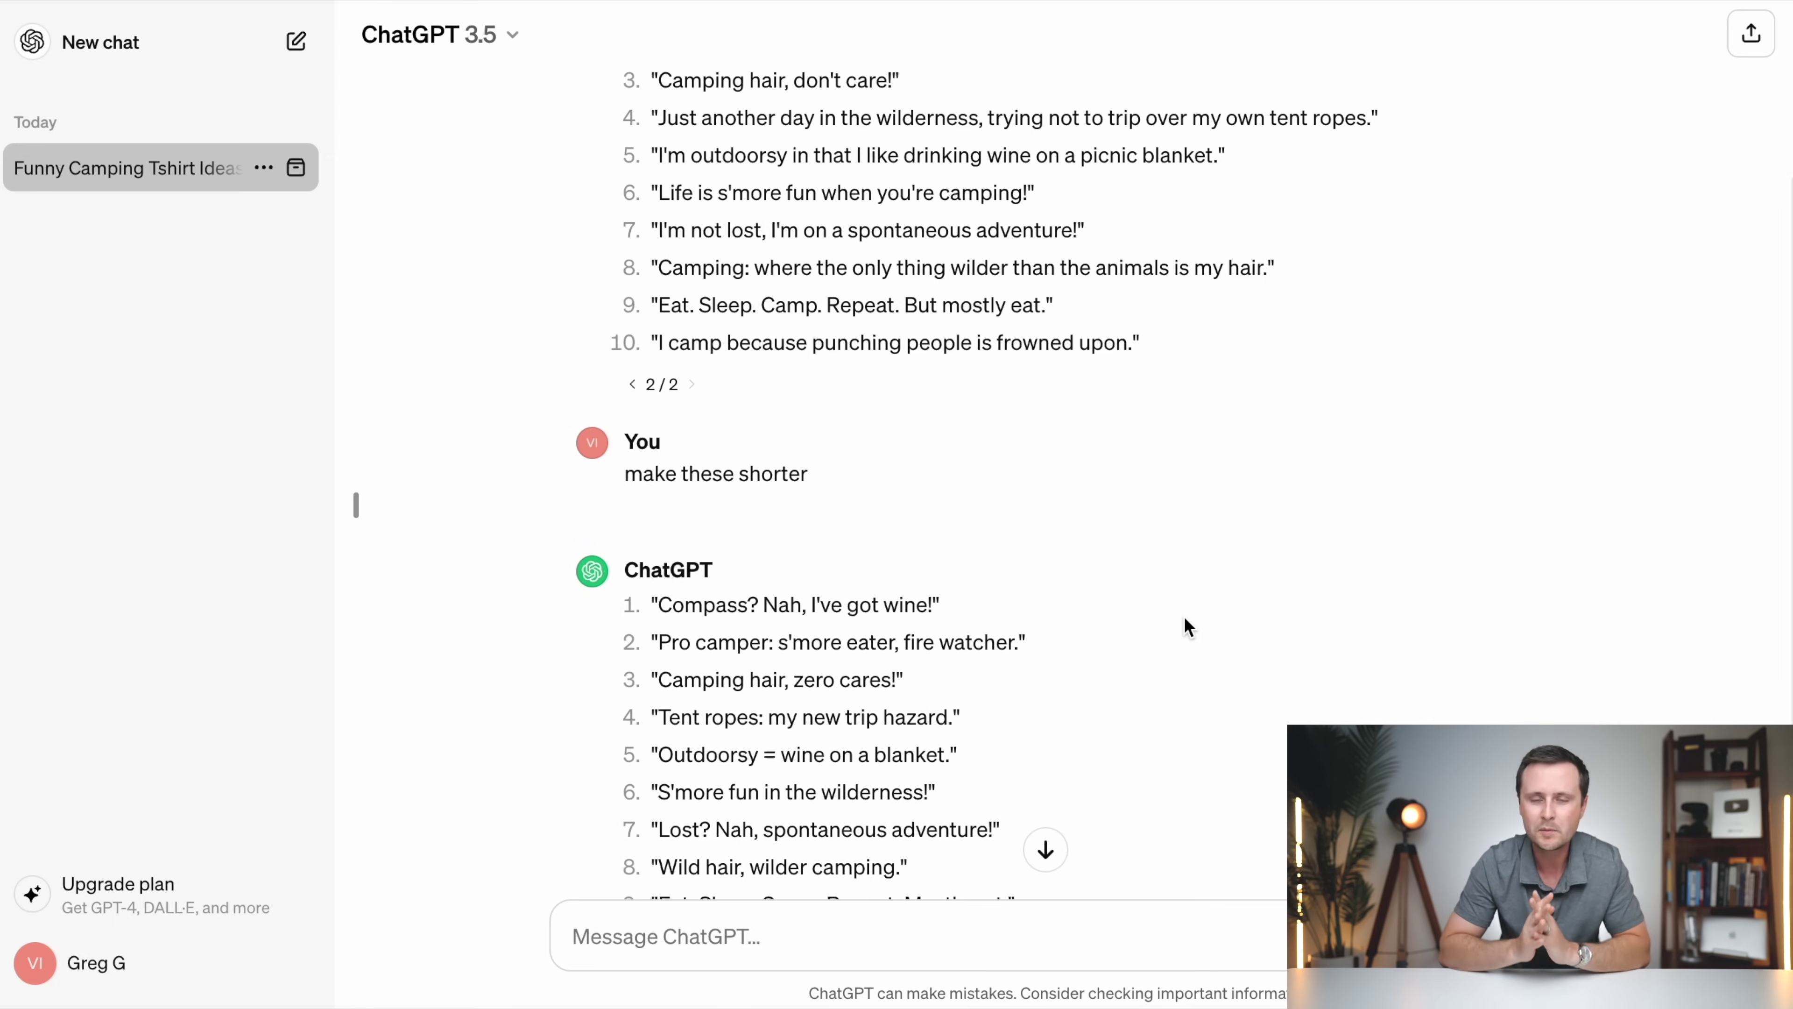
pyautogui.scroll(-2, 1189, 626)
pyautogui.scroll(6, 1188, 627)
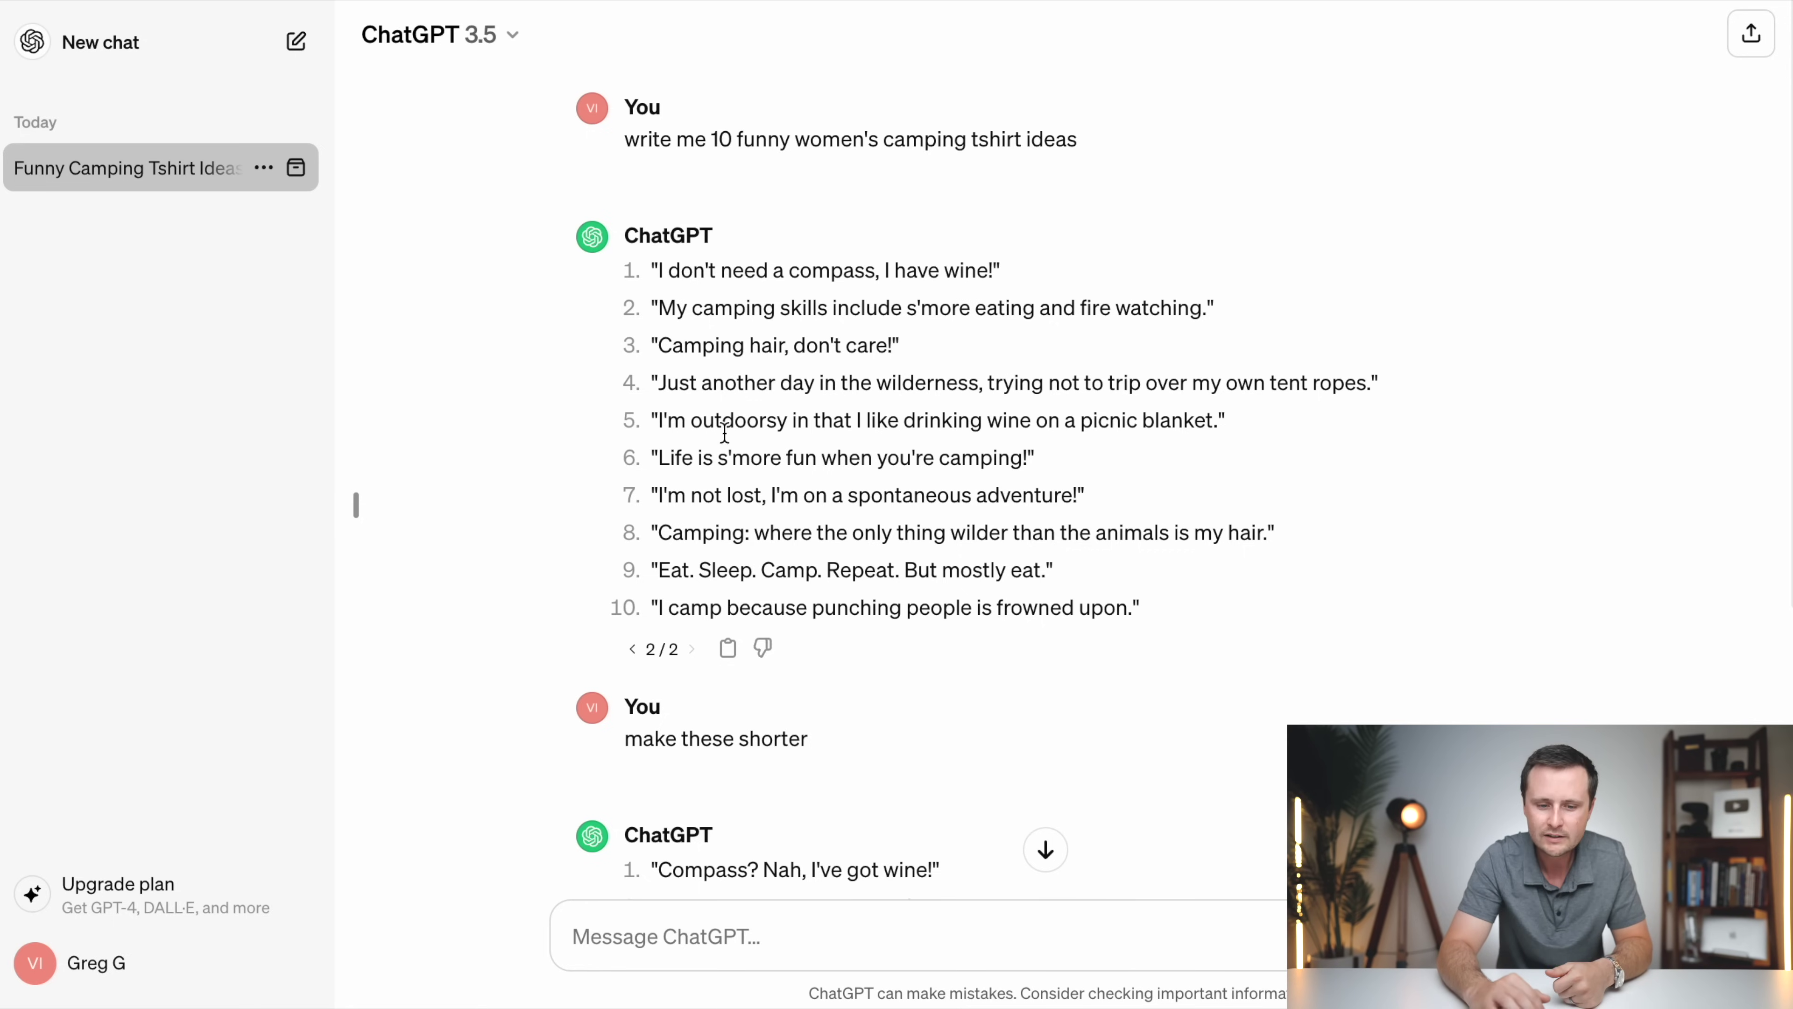
pyautogui.moveTo(996, 270); pyautogui.dragTo(656, 267)
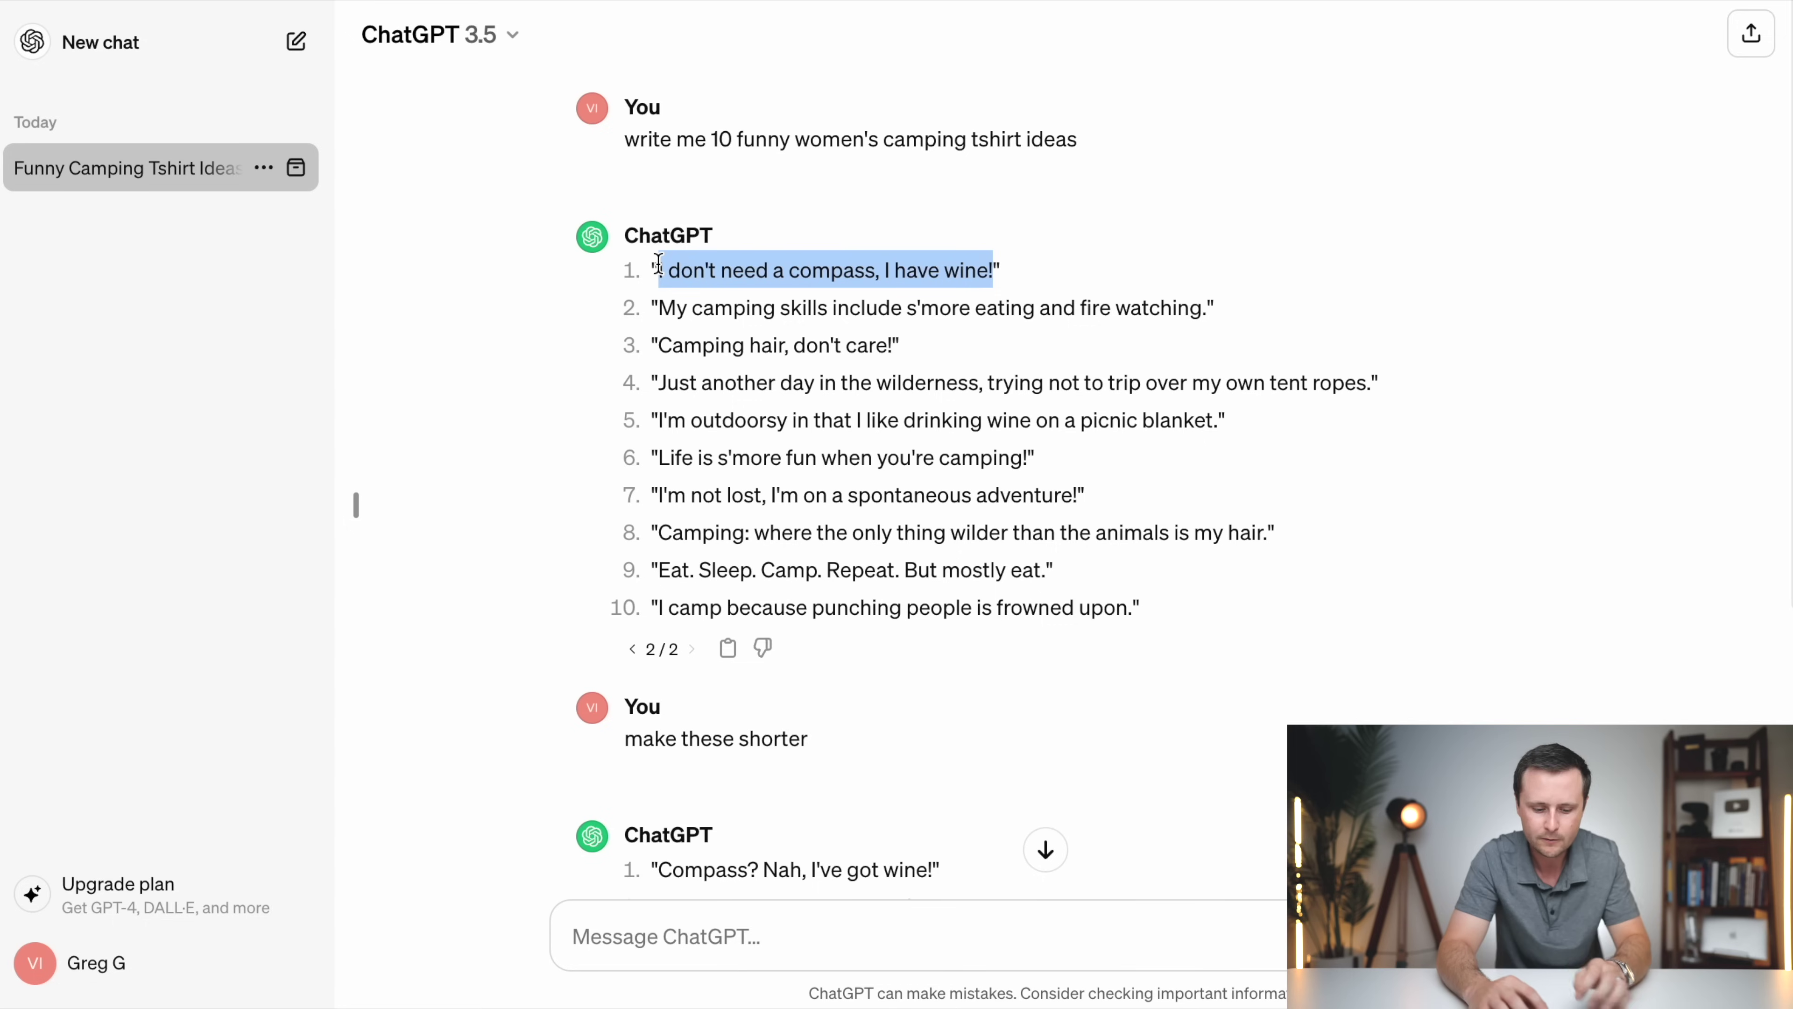
pyautogui.rightClick(813, 262)
pyautogui.click(905, 311)
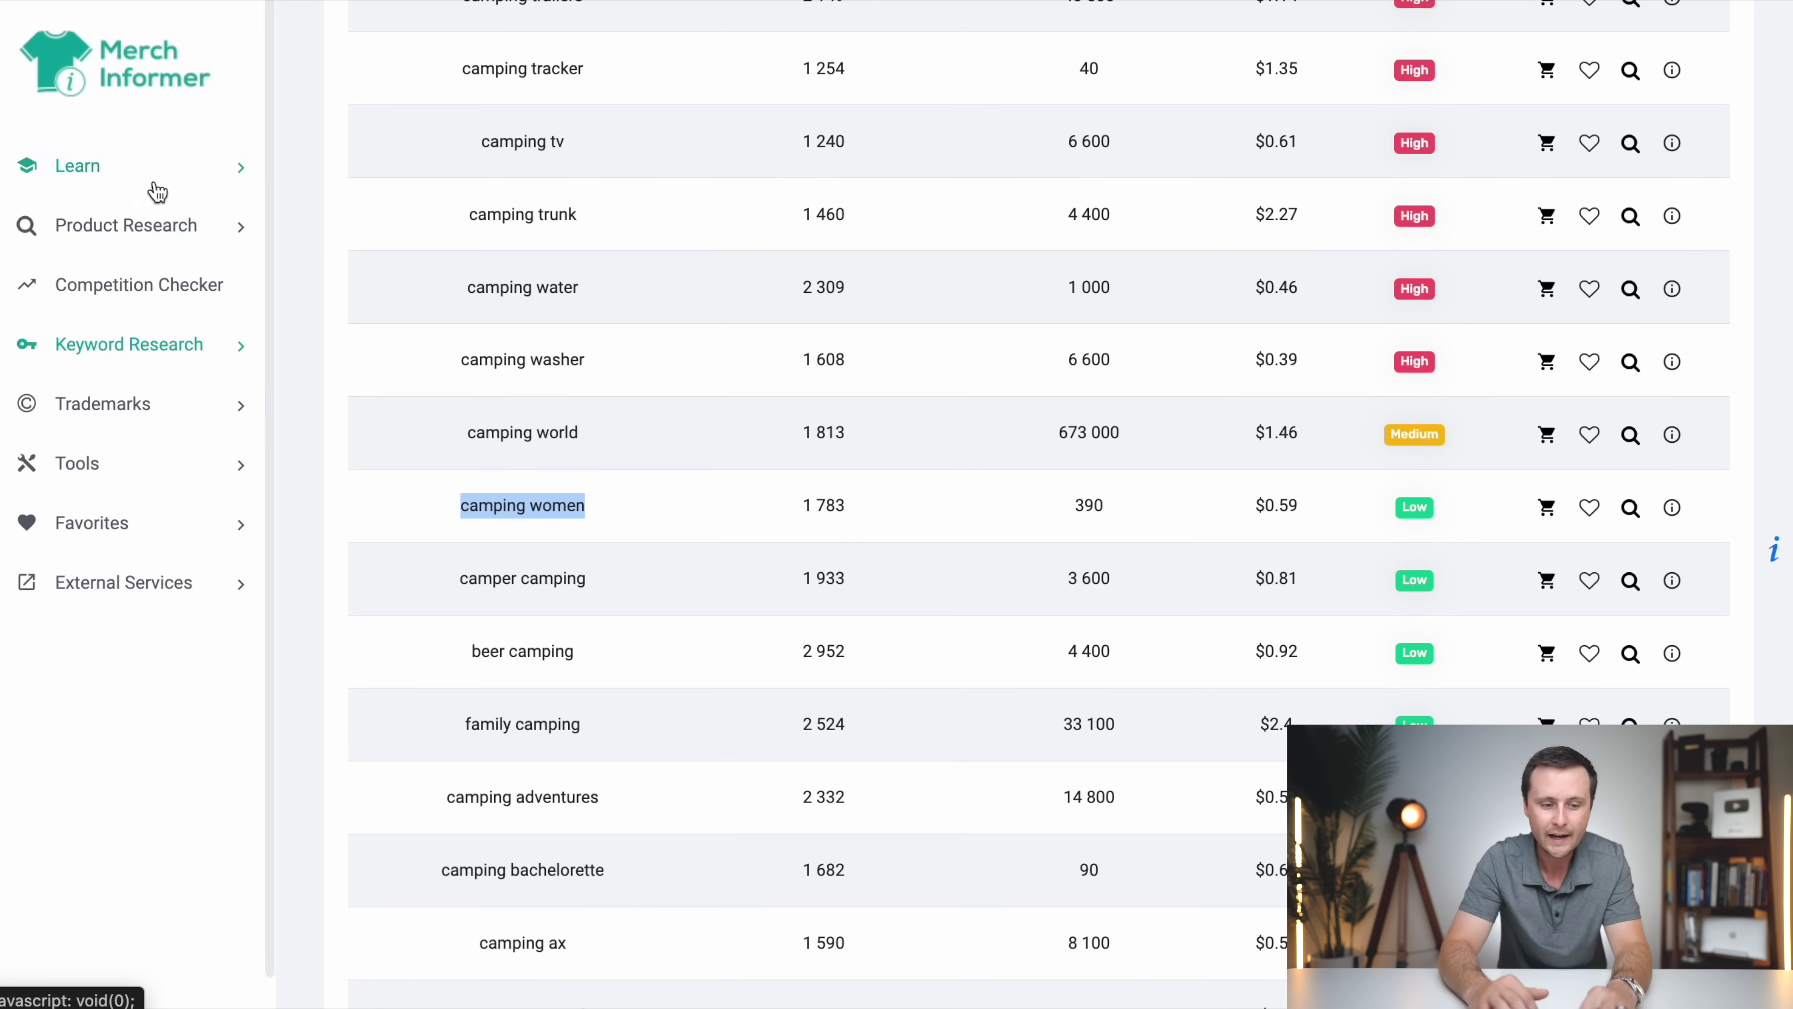
# Step: Open Trademark Alerts in Merch Informer and paste "I don't need a compass, I have wine!" as the first phrase
pyautogui.click(121, 409)
pyautogui.click(116, 460)
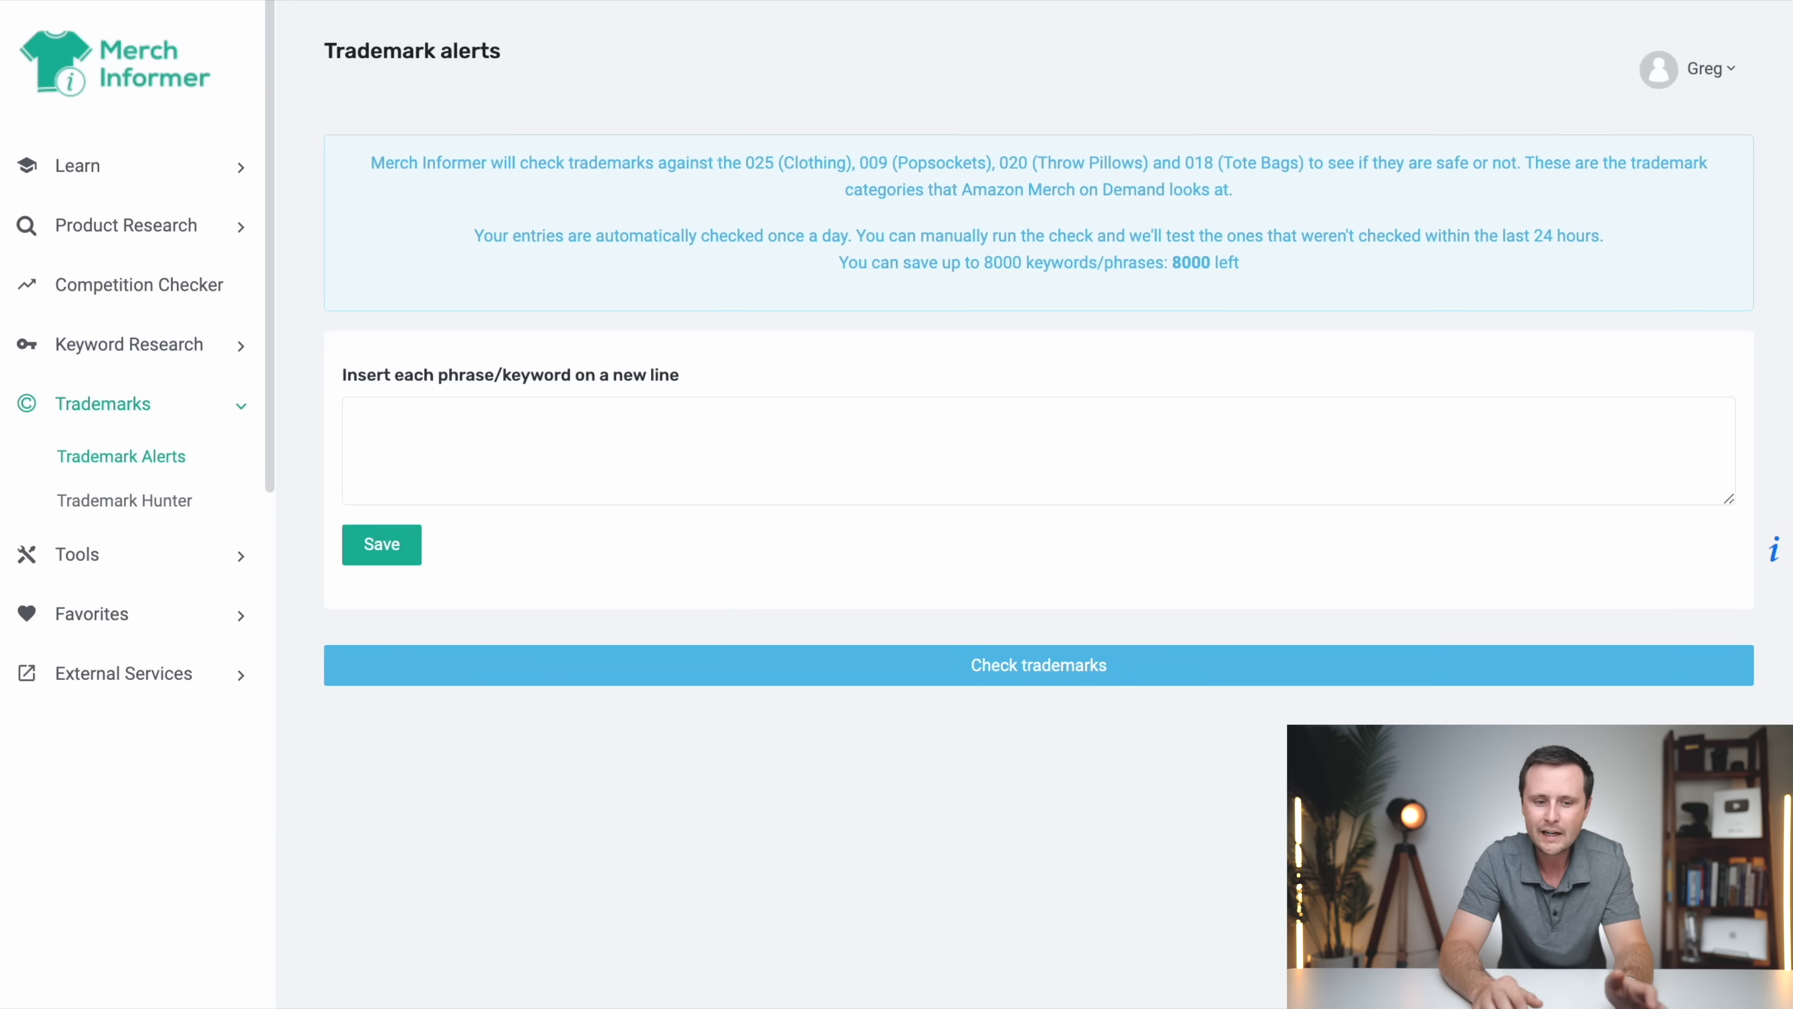
pyautogui.click(485, 424)
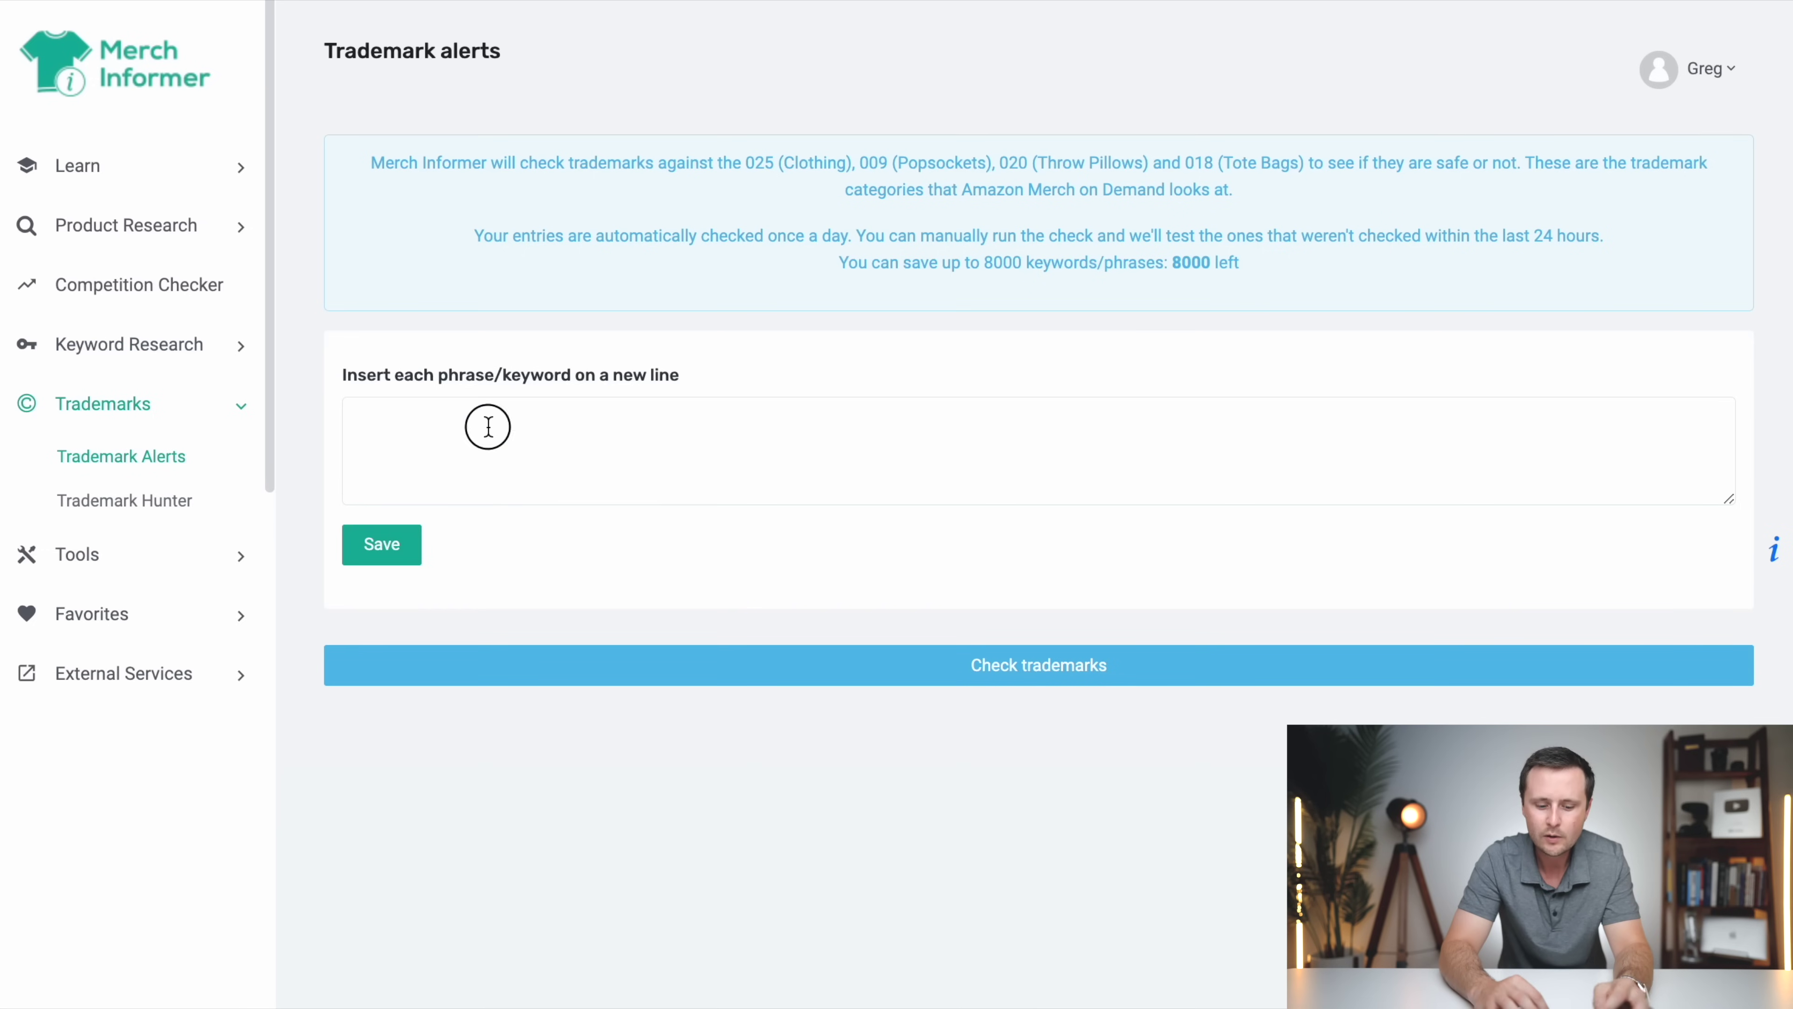
pyautogui.hotkey('ctrl', 'v')
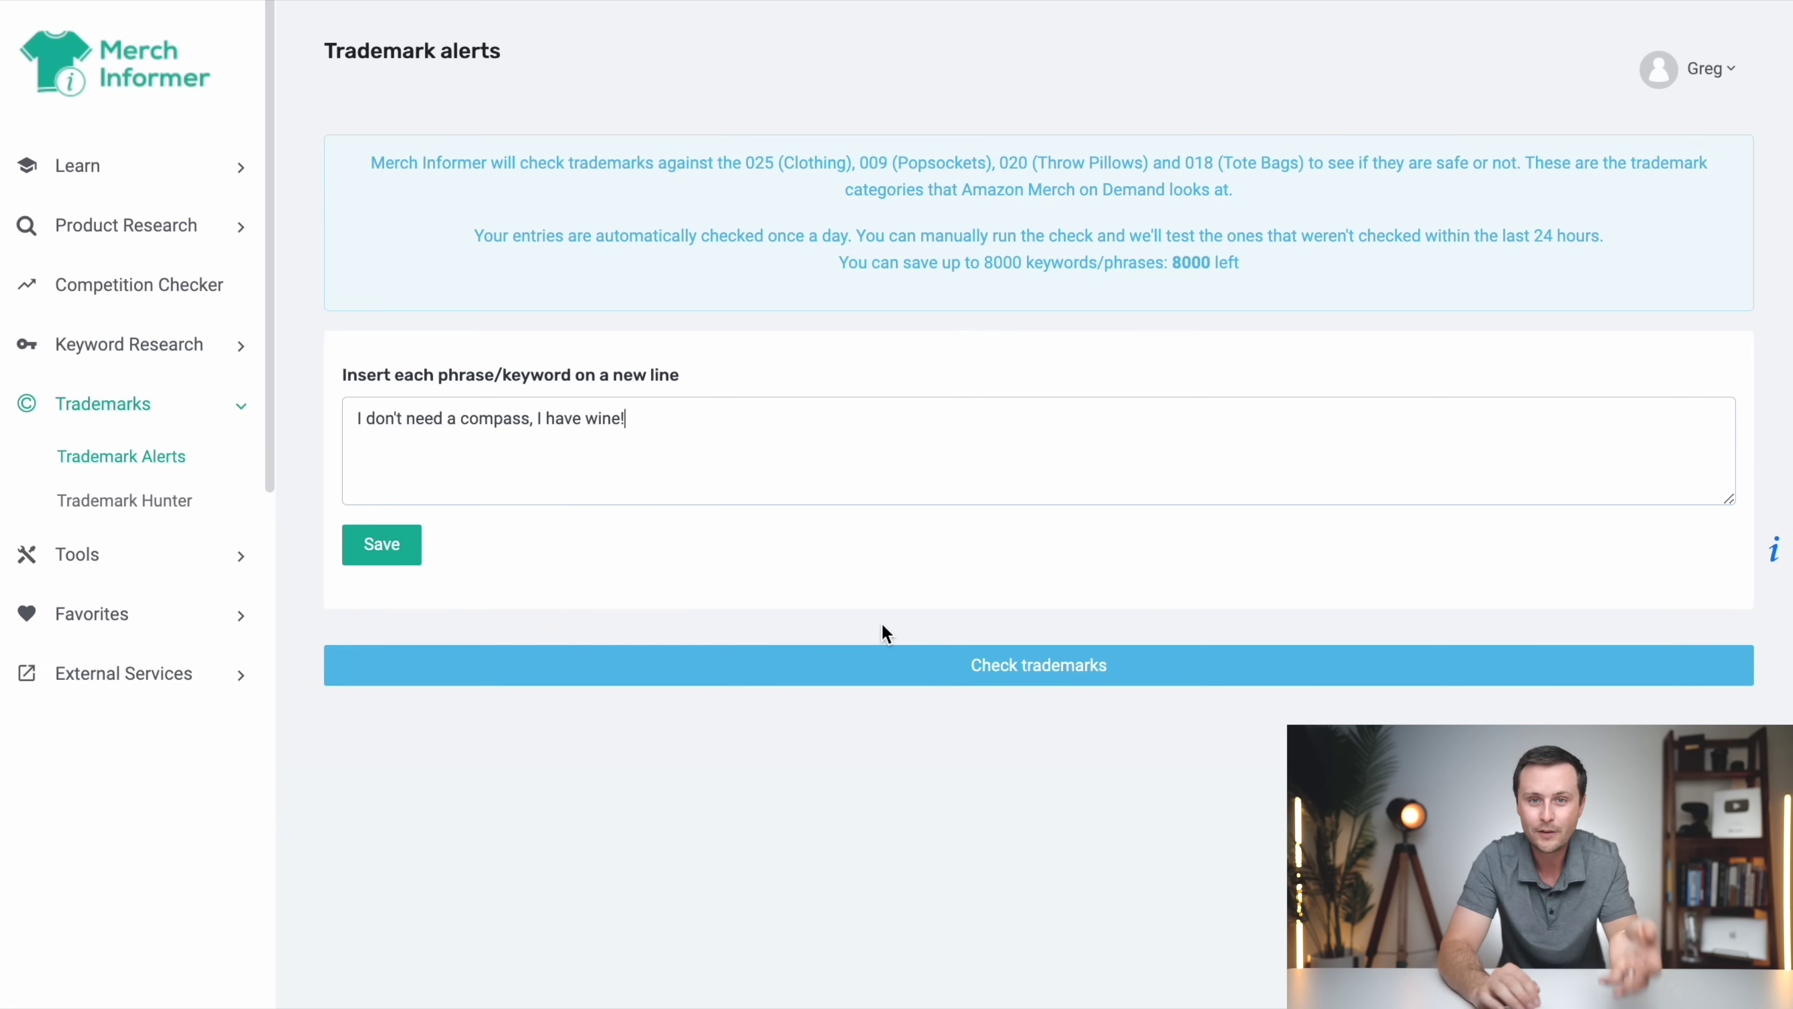
pyautogui.press('Return')
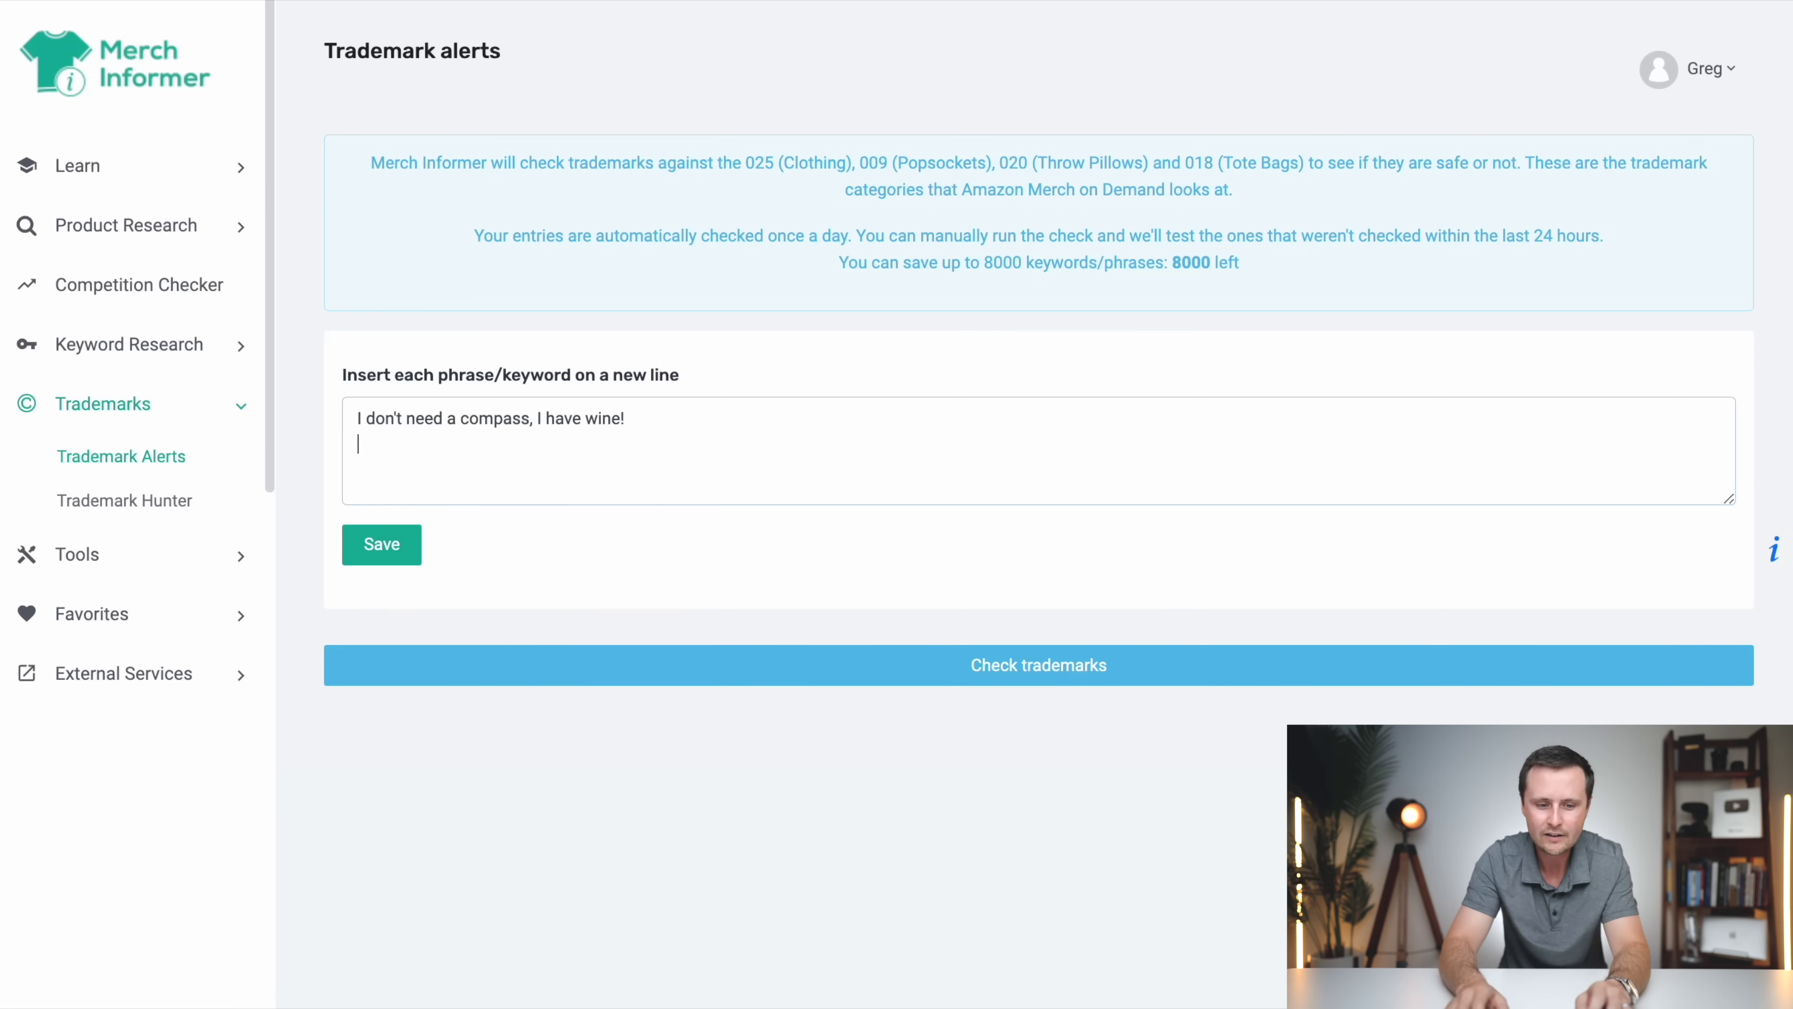
# Step: Copy "Camping hair, don't care!" from ChatGPT and add it on a new line of the Merch Informer trademark phrase list
pyautogui.hotkey('alt', 'Tab')
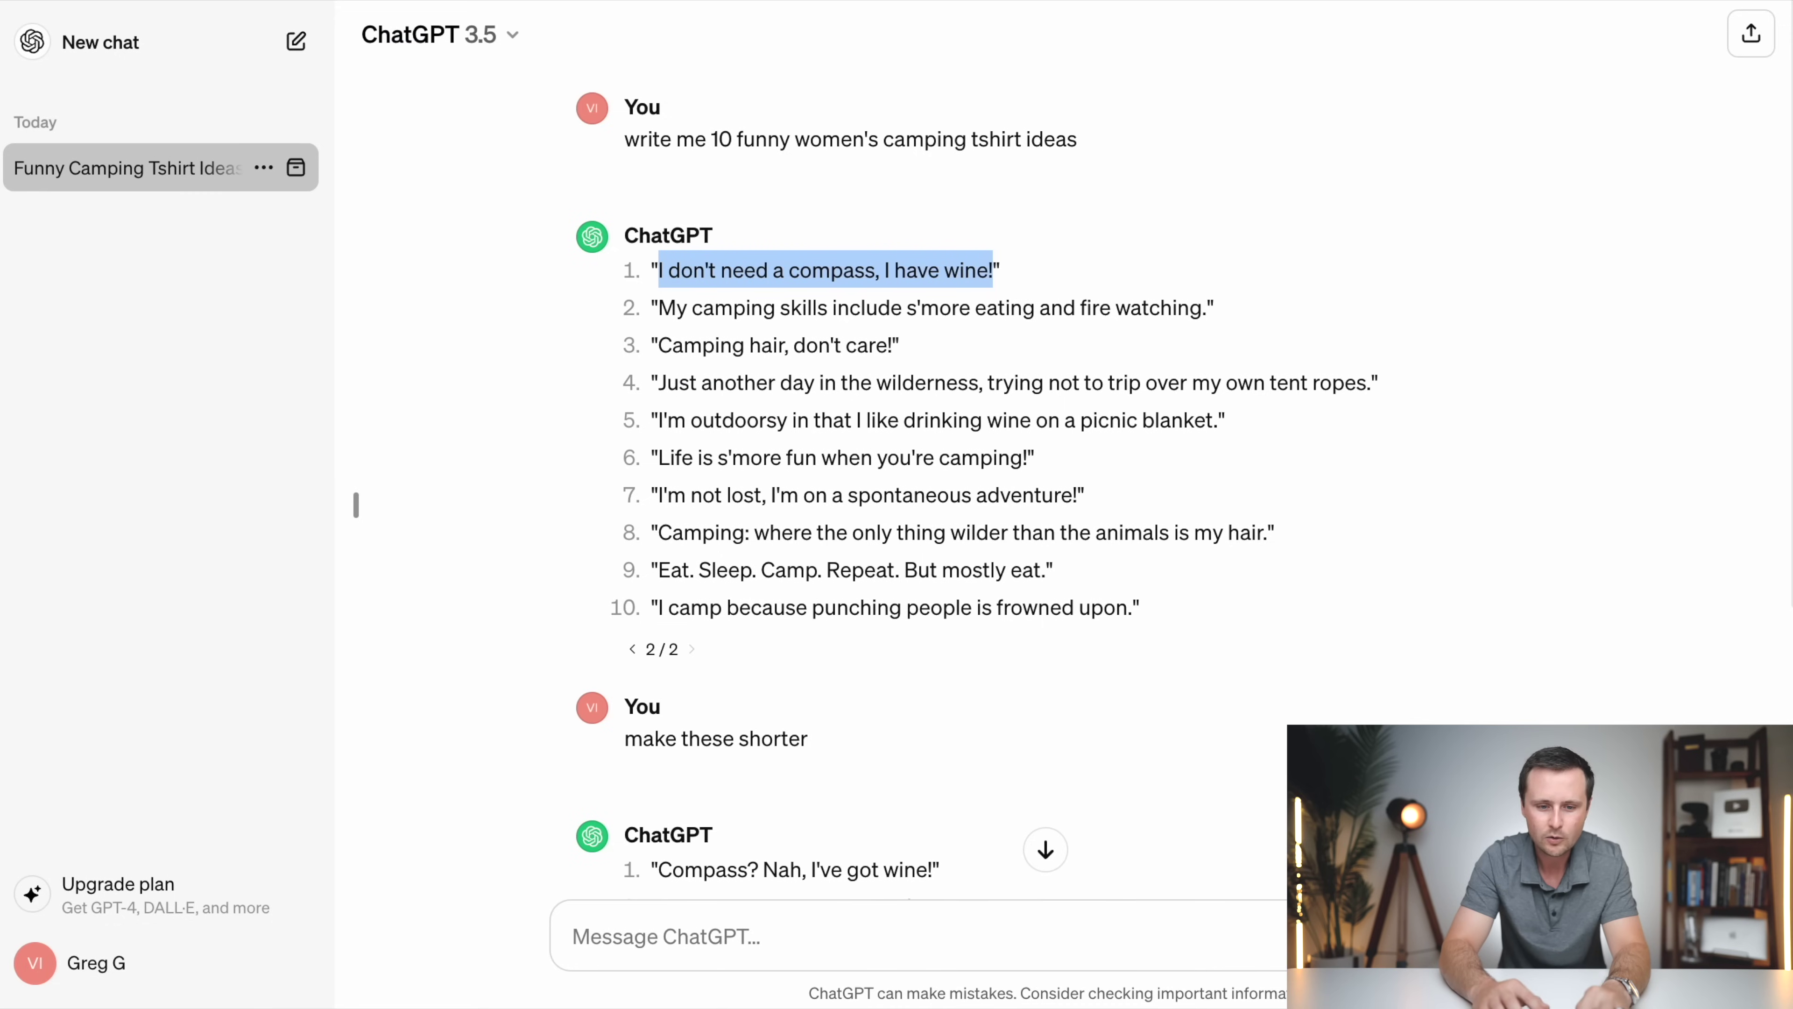
pyautogui.moveTo(894, 351); pyautogui.dragTo(659, 347)
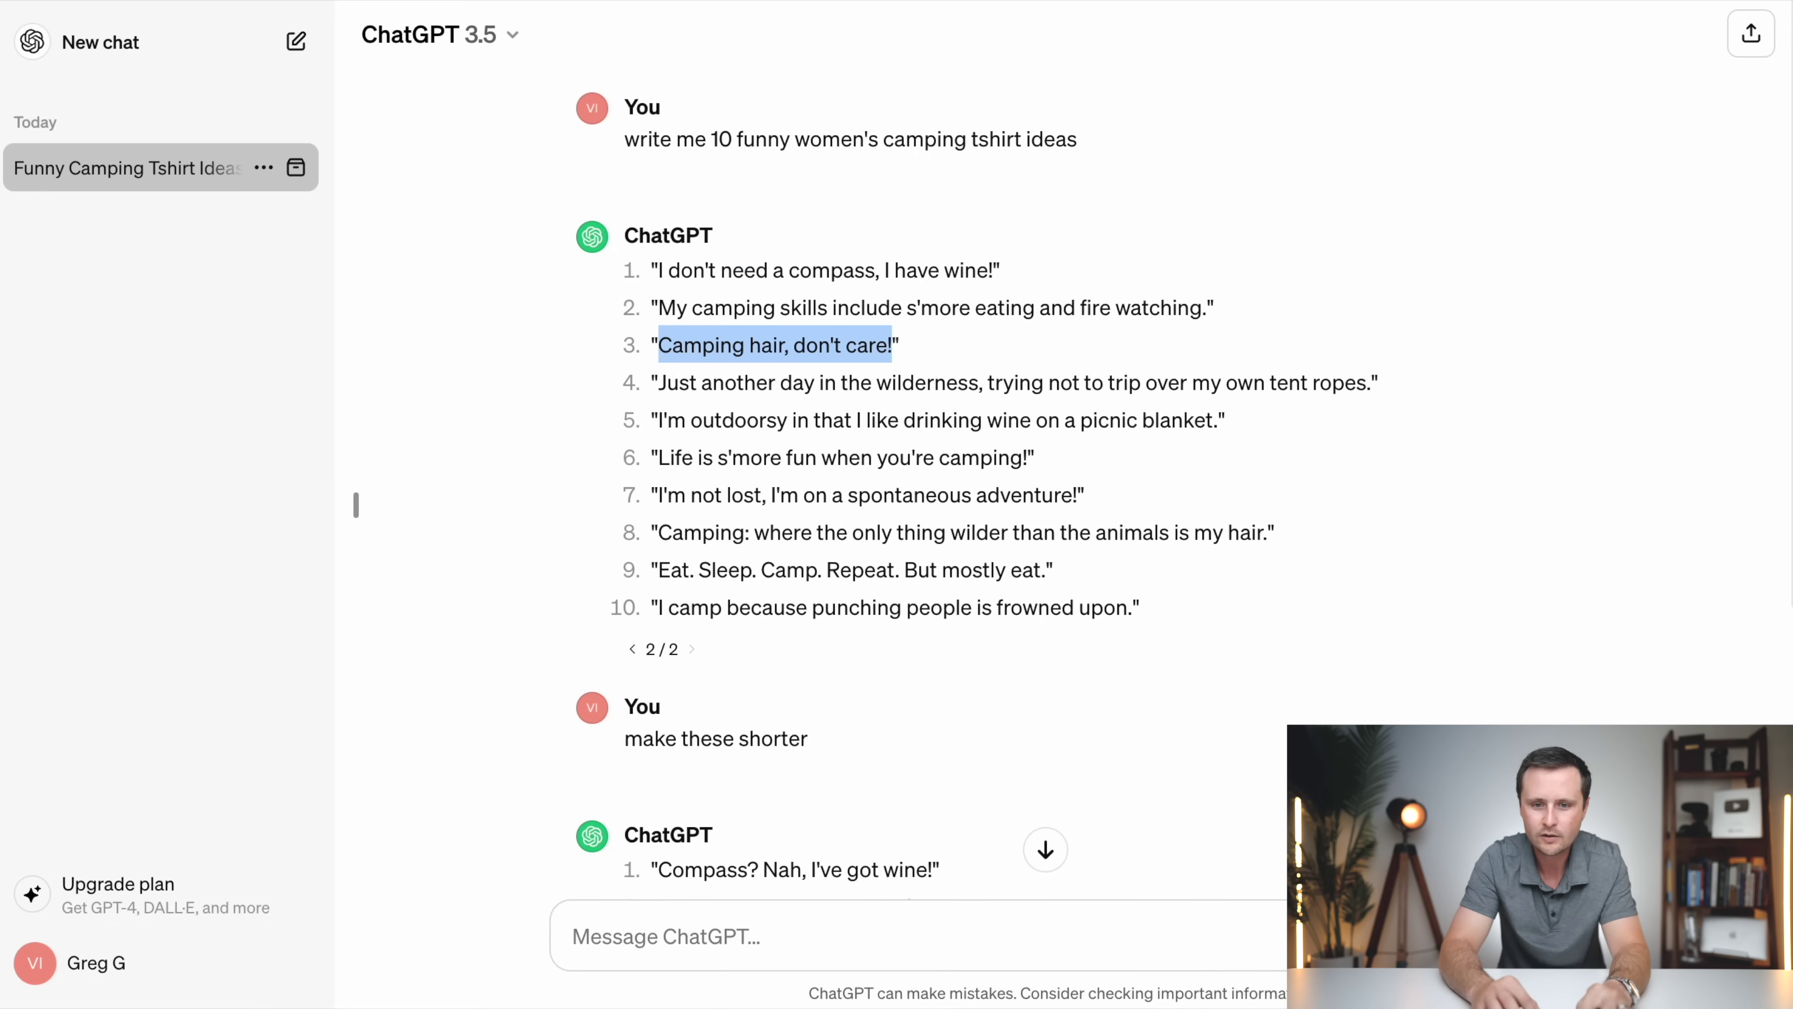
pyautogui.hotkey('ctrl', 'c')
pyautogui.hotkey('alt', 'Tab')
pyautogui.hotkey('ctrl', 'v')
pyautogui.press('Return')
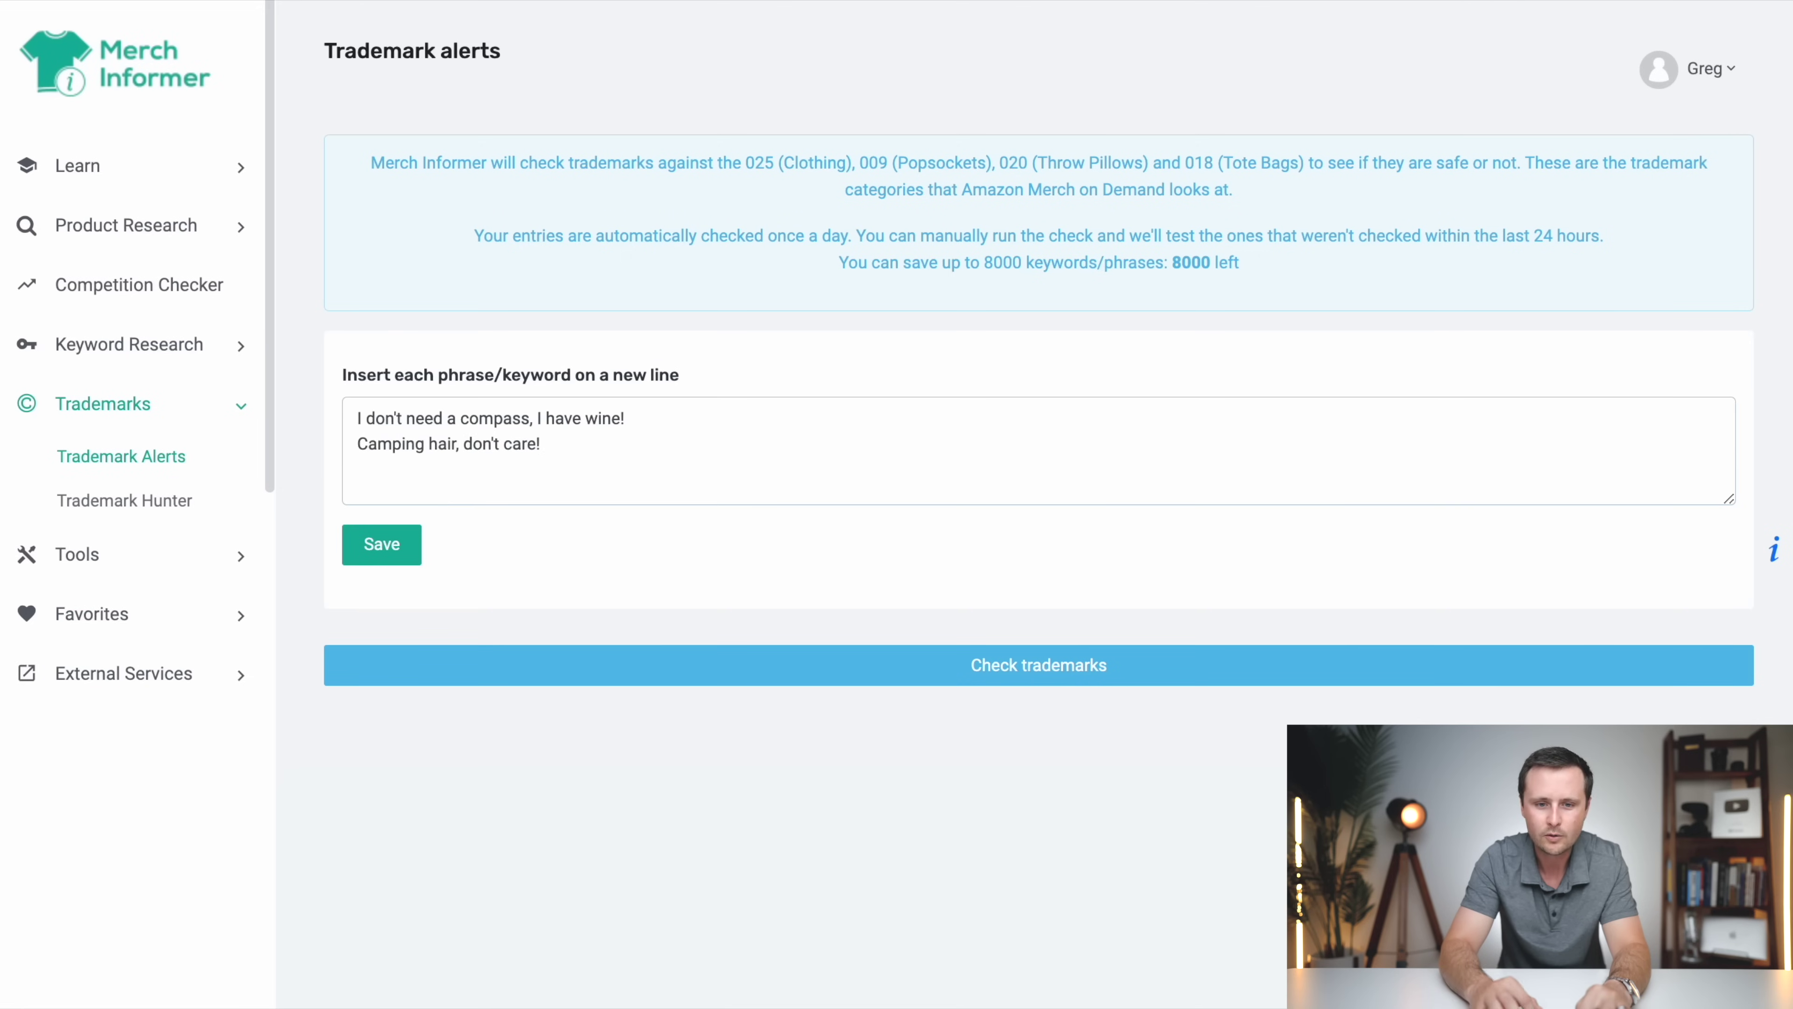
# Step: Copy "Life is s'more fun when you're camping!" from ChatGPT and add it as the next phrase in Merch Informer's trademark list
pyautogui.hotkey('alt', 'Tab')
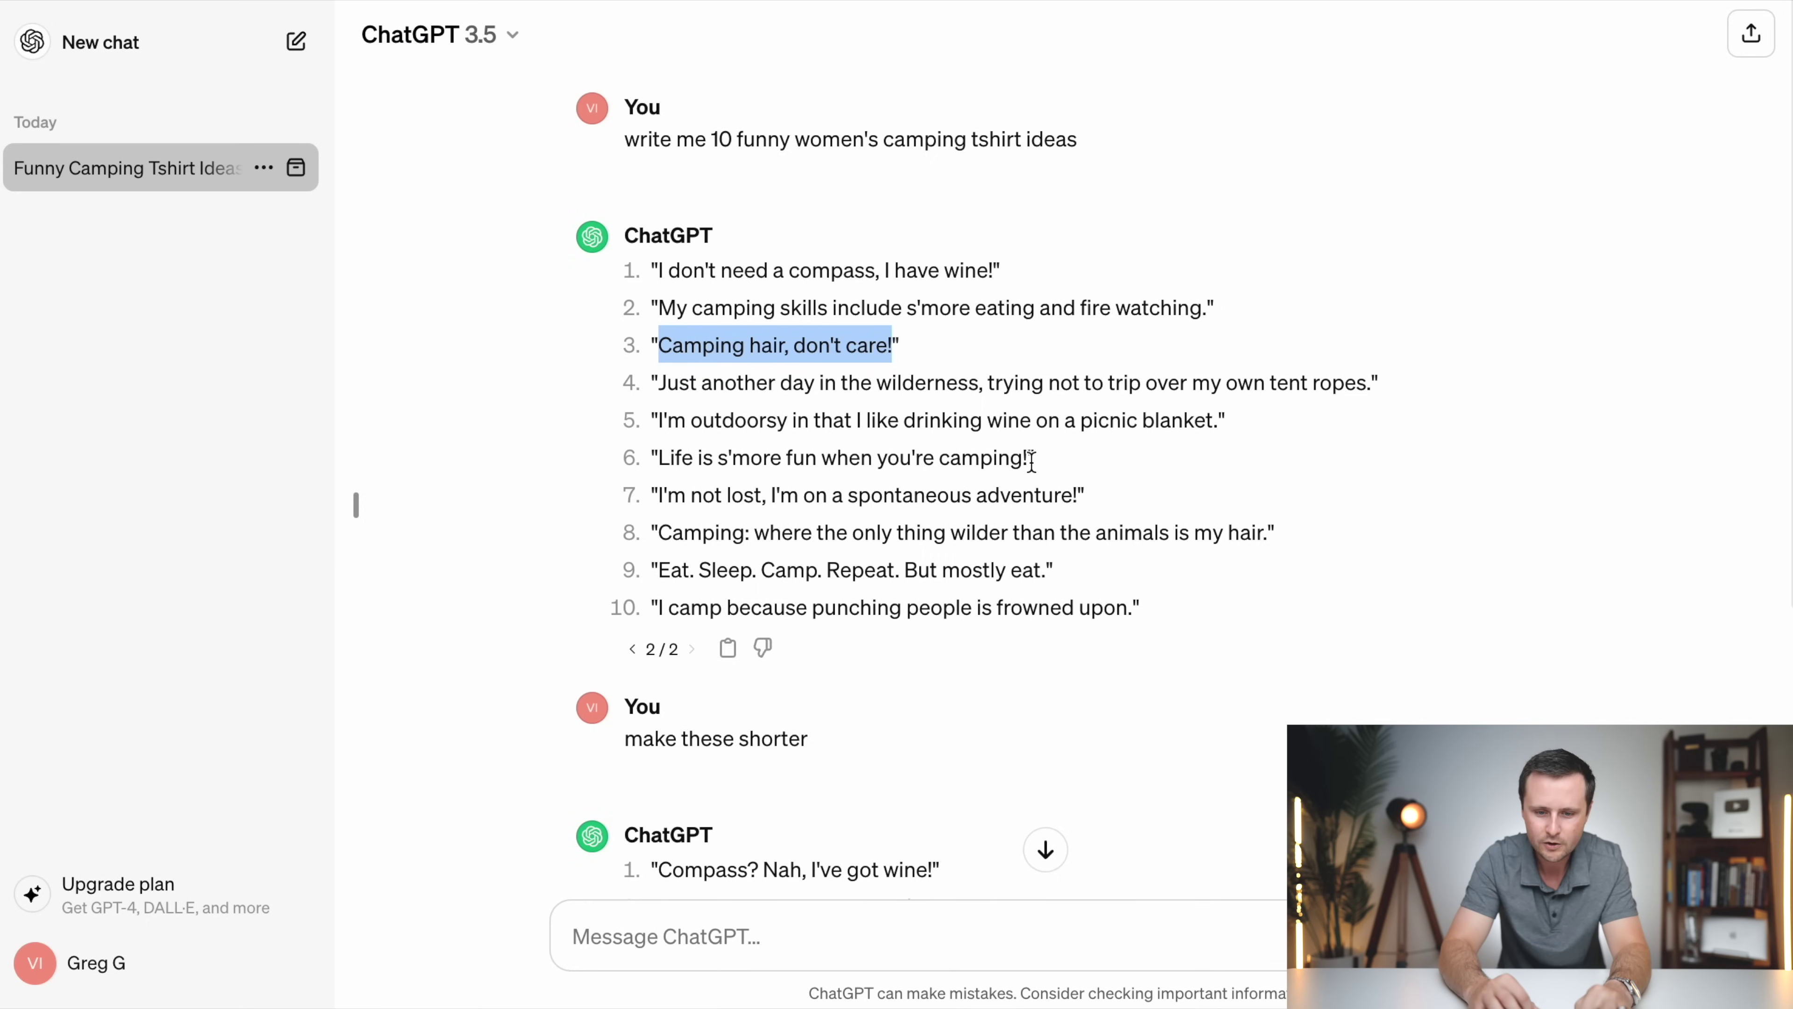
pyautogui.moveTo(1029, 459); pyautogui.dragTo(660, 466)
pyautogui.hotkey('ctrl', 'c')
pyautogui.hotkey('alt', 'Tab')
pyautogui.hotkey('ctrl', 'v')
pyautogui.press('Return')
# Step: Add "Eat. Sleep. Camp. Repeat. But mostly eat.", "Camping hair, zero cares!", "Compass? Nah, I've got wine!" and "Tent ropes: my new trip hazard." from ChatGPT to the trademark list
pyautogui.hotkey('alt', 'Tab')
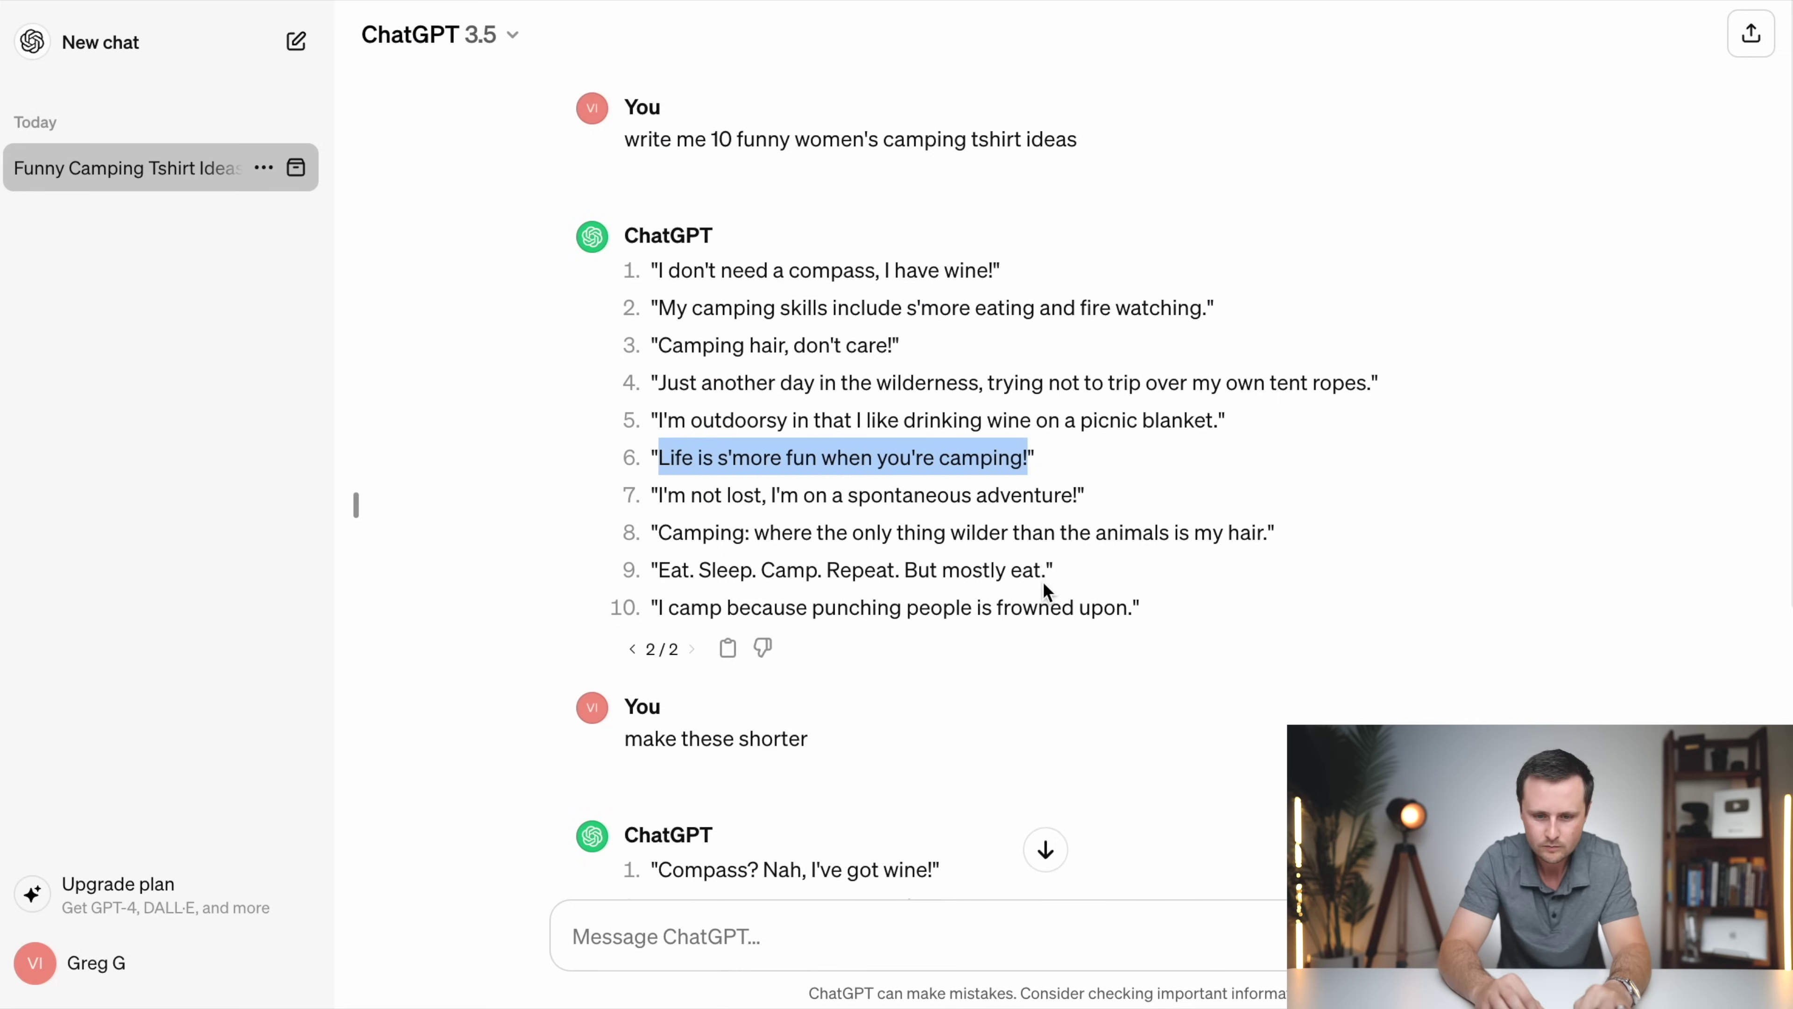
pyautogui.scroll(-5, 917, 565)
pyautogui.moveTo(903, 517); pyautogui.dragTo(661, 517)
pyautogui.moveTo(952, 555); pyautogui.dragTo(659, 555)
pyautogui.hotkey('ctrl', 'c')
pyautogui.hotkey('alt', 'Tab')
pyautogui.hotkey('ctrl', 'v')
pyautogui.scroll(2, 593, 484)
pyautogui.scroll(-2, 593, 485)
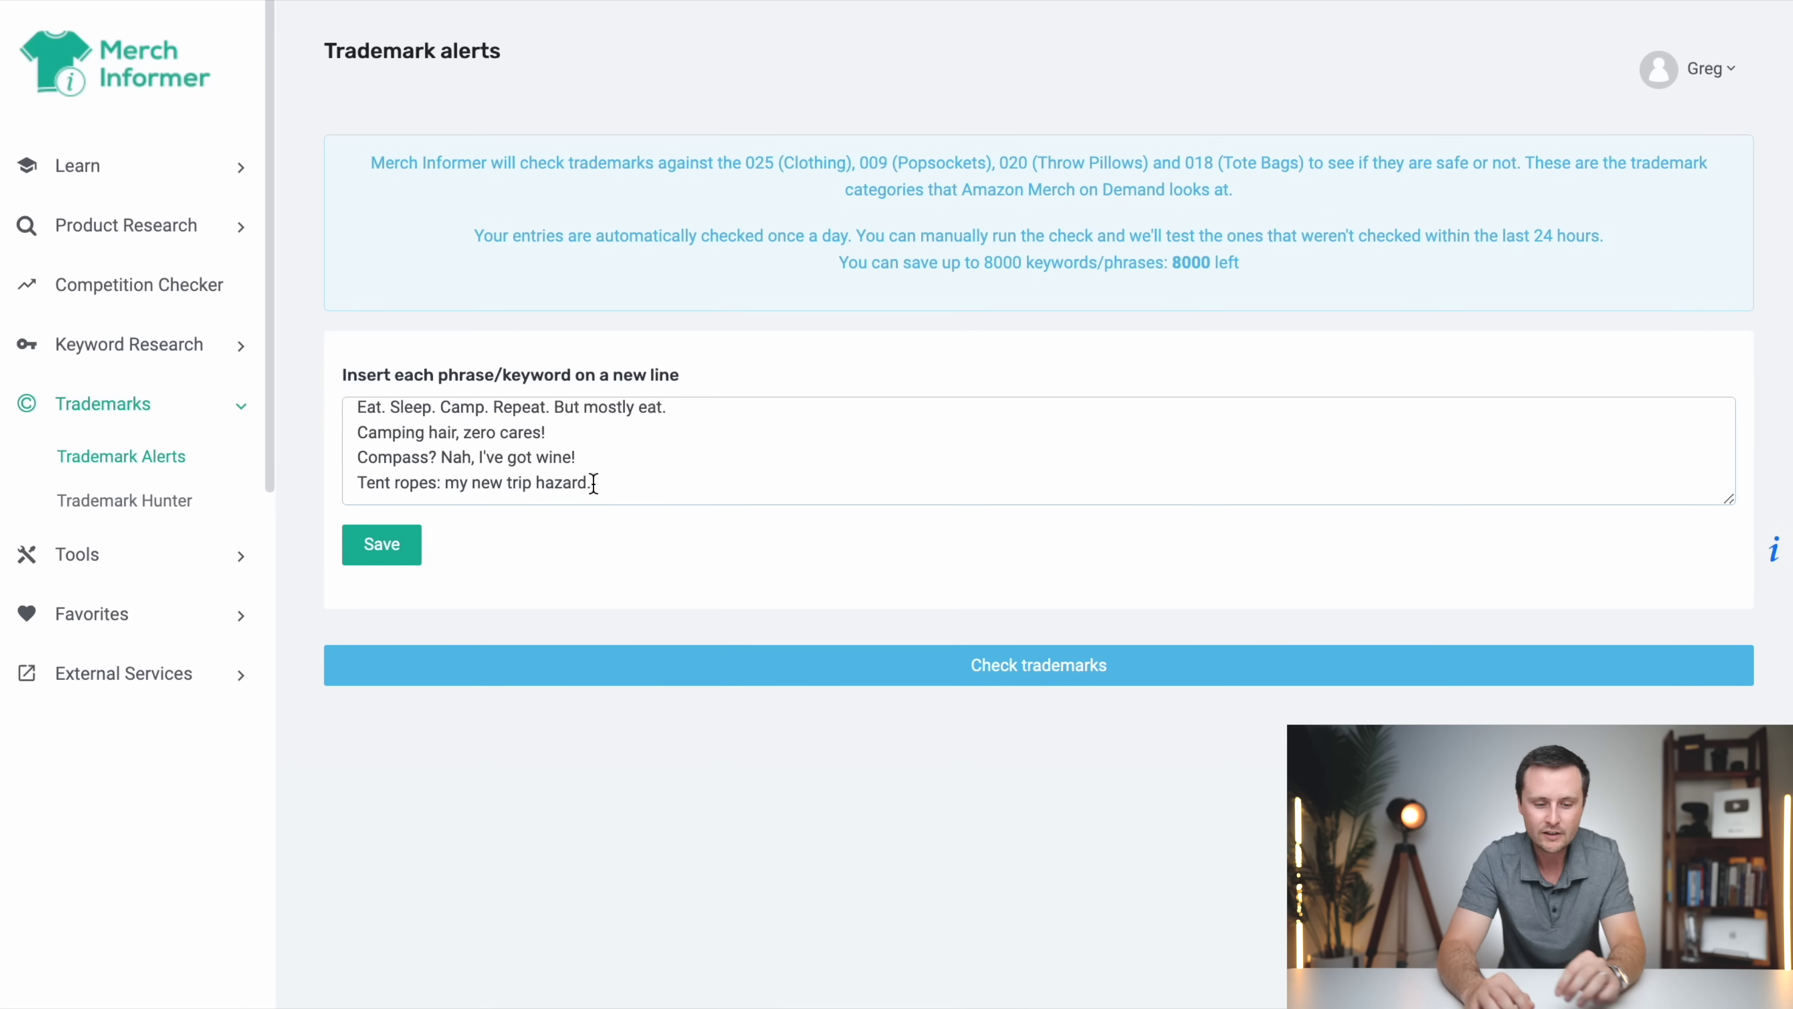
# Step: Save the entered phrases, run the trademark check on them, and review the Safe column
pyautogui.click(388, 558)
pyautogui.scroll(-7, 387, 551)
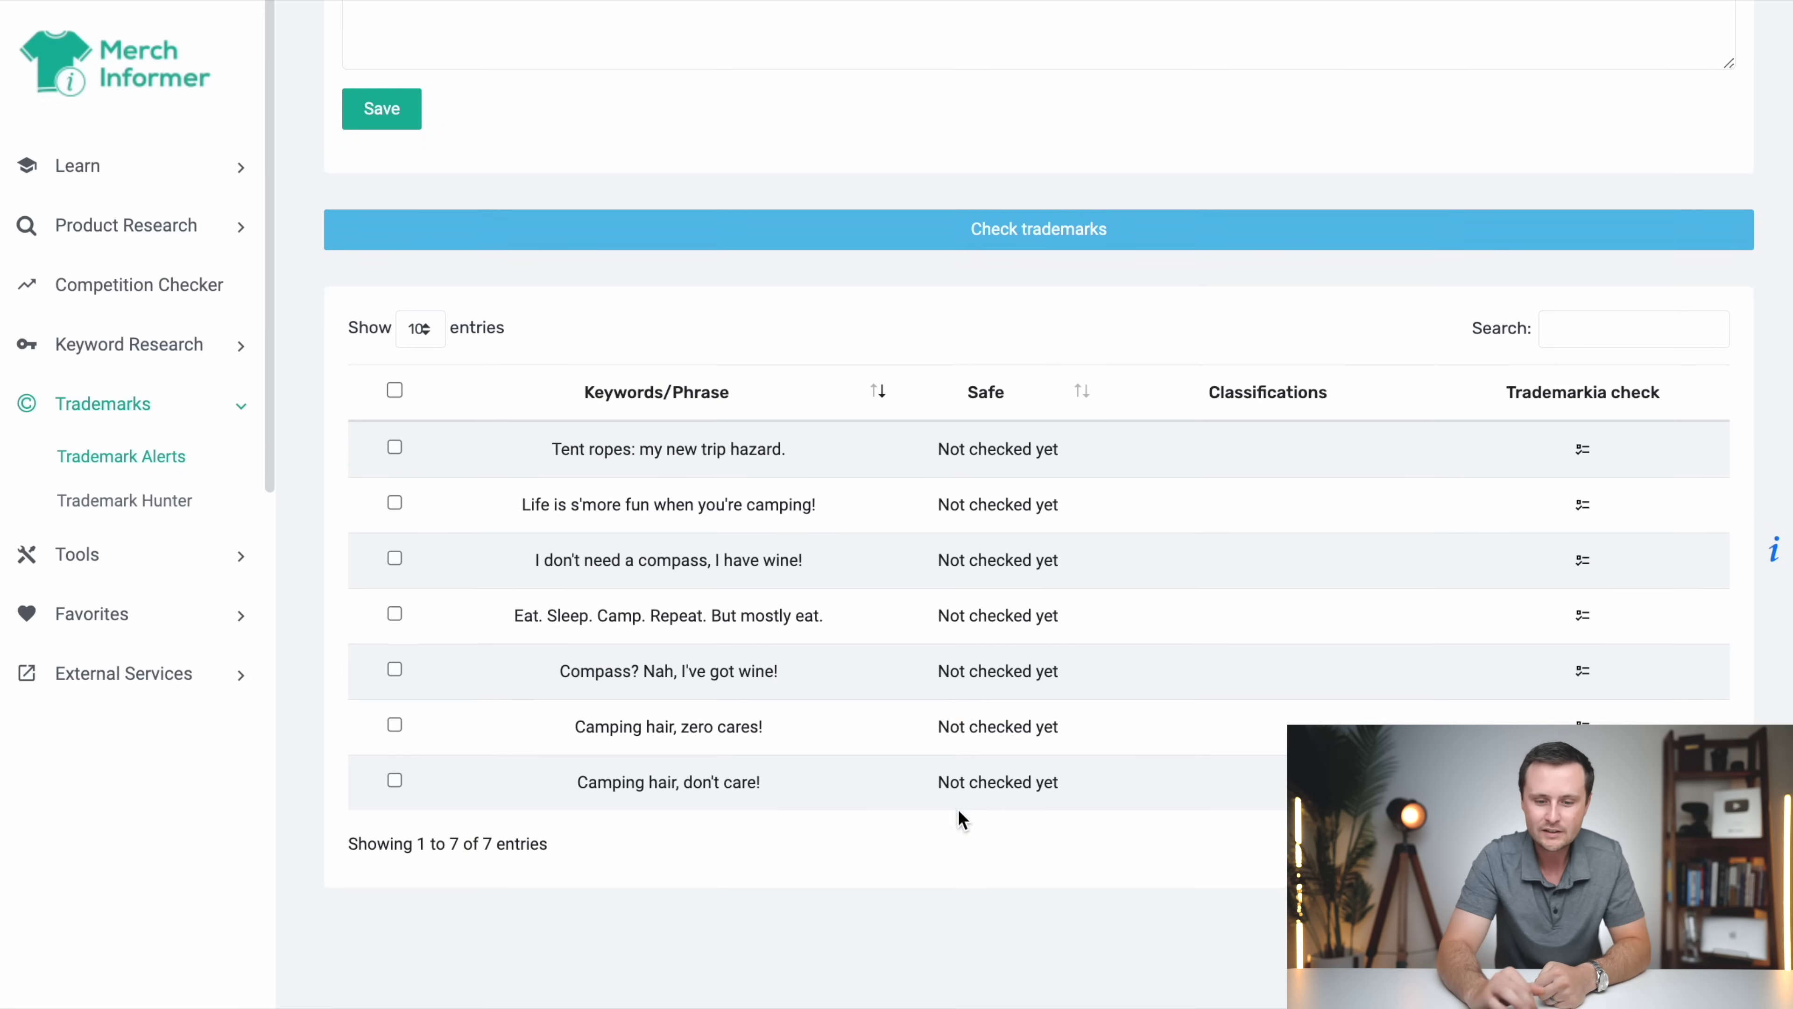
pyautogui.click(1072, 229)
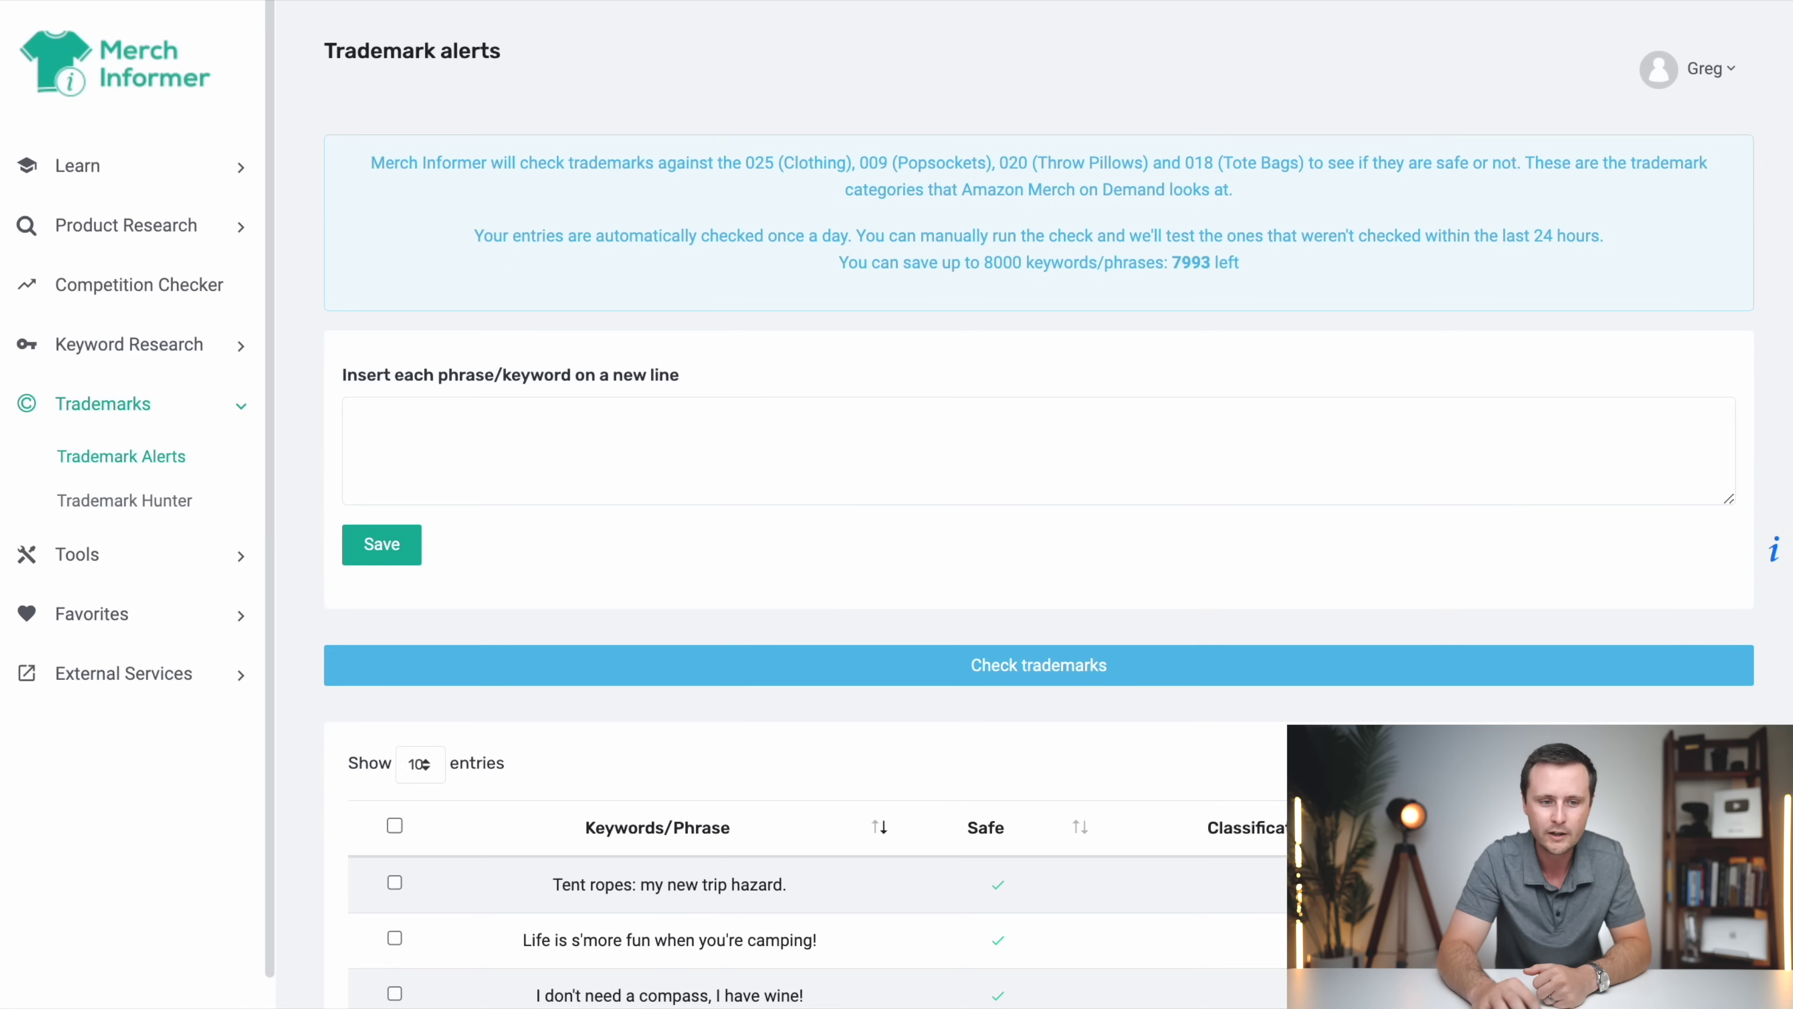
pyautogui.scroll(-5, 1025, 918)
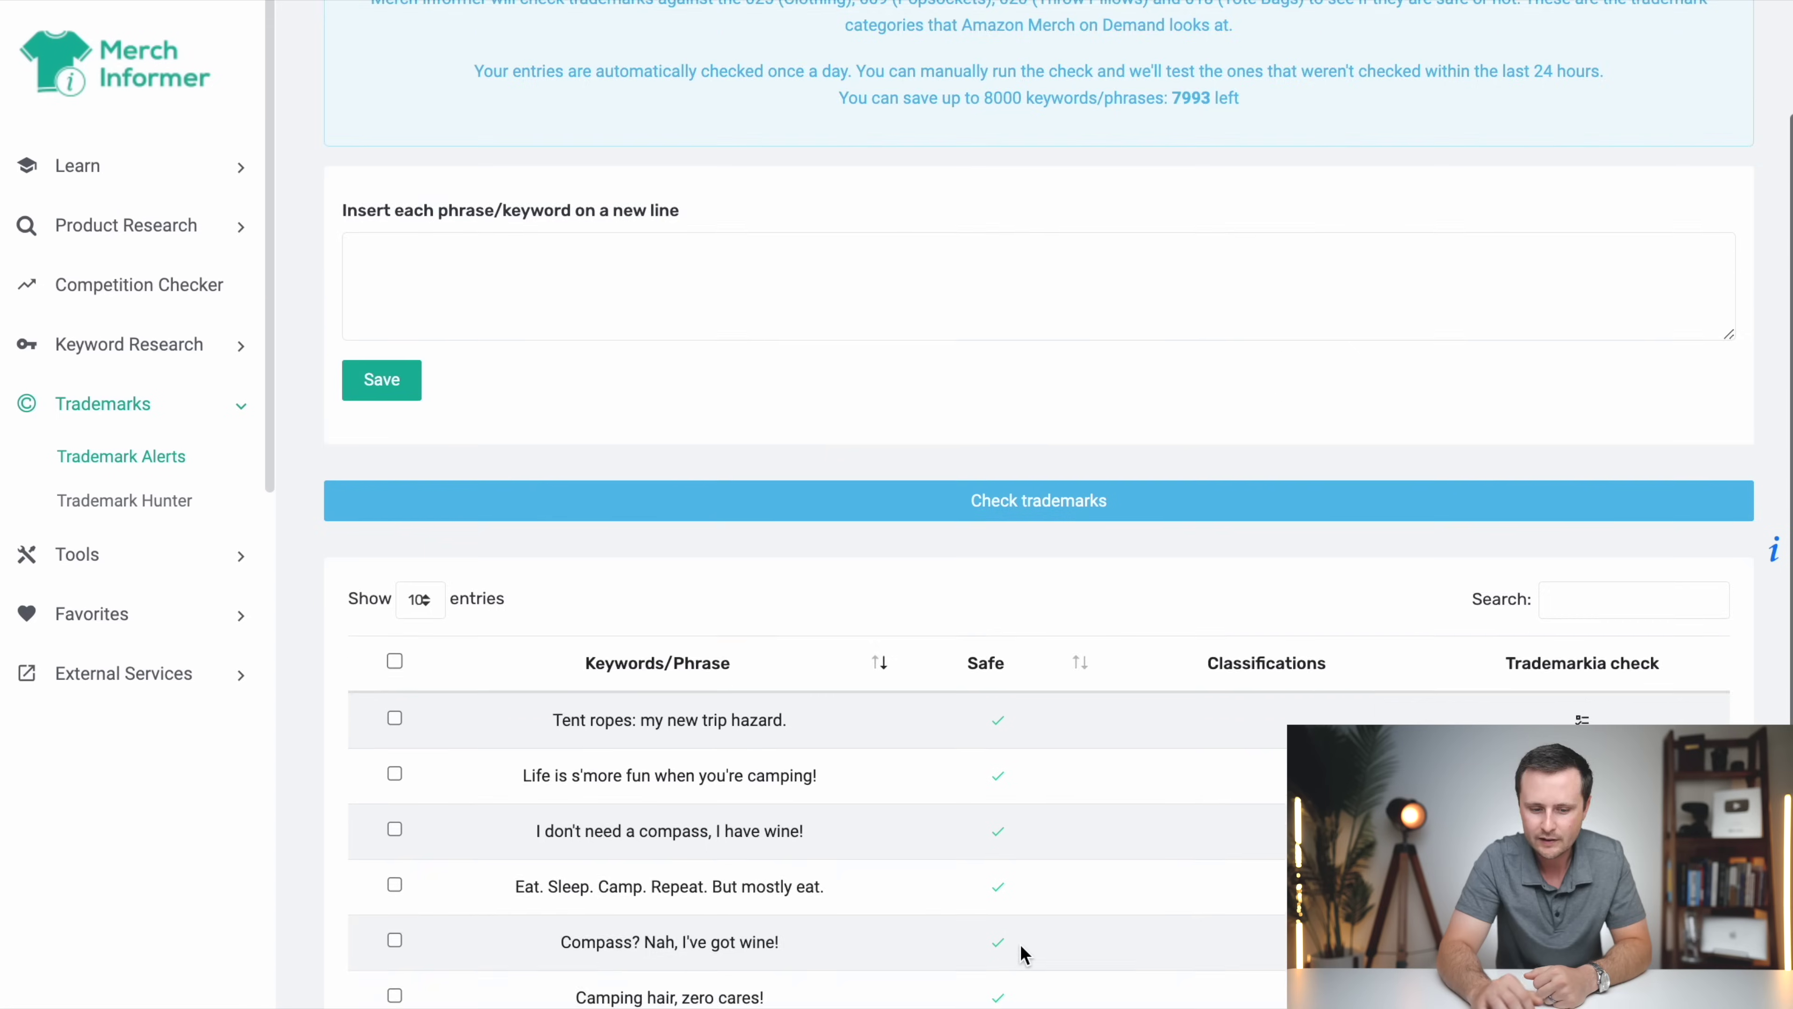
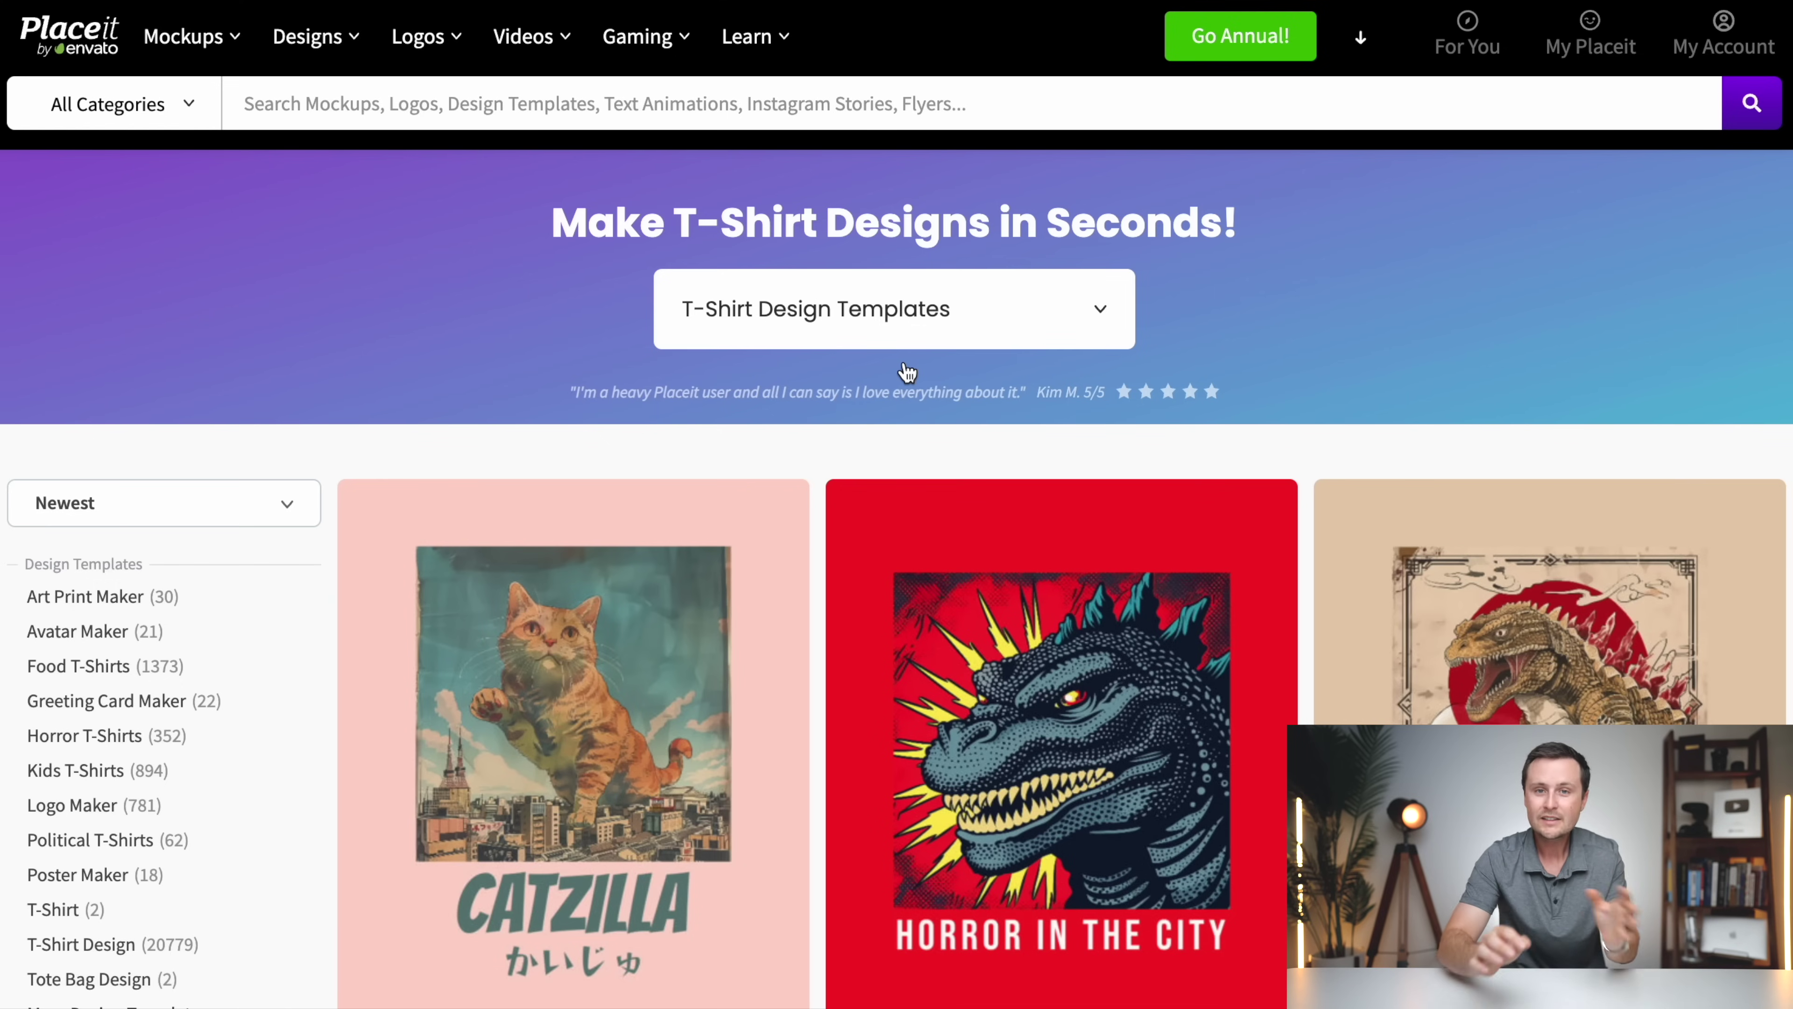
# Step: Browse Placeit's T-shirt design templates down to the page links and examine the available sort orders
pyautogui.scroll(-8, 819, 445)
pyautogui.scroll(-20, 819, 446)
pyautogui.scroll(3, 819, 445)
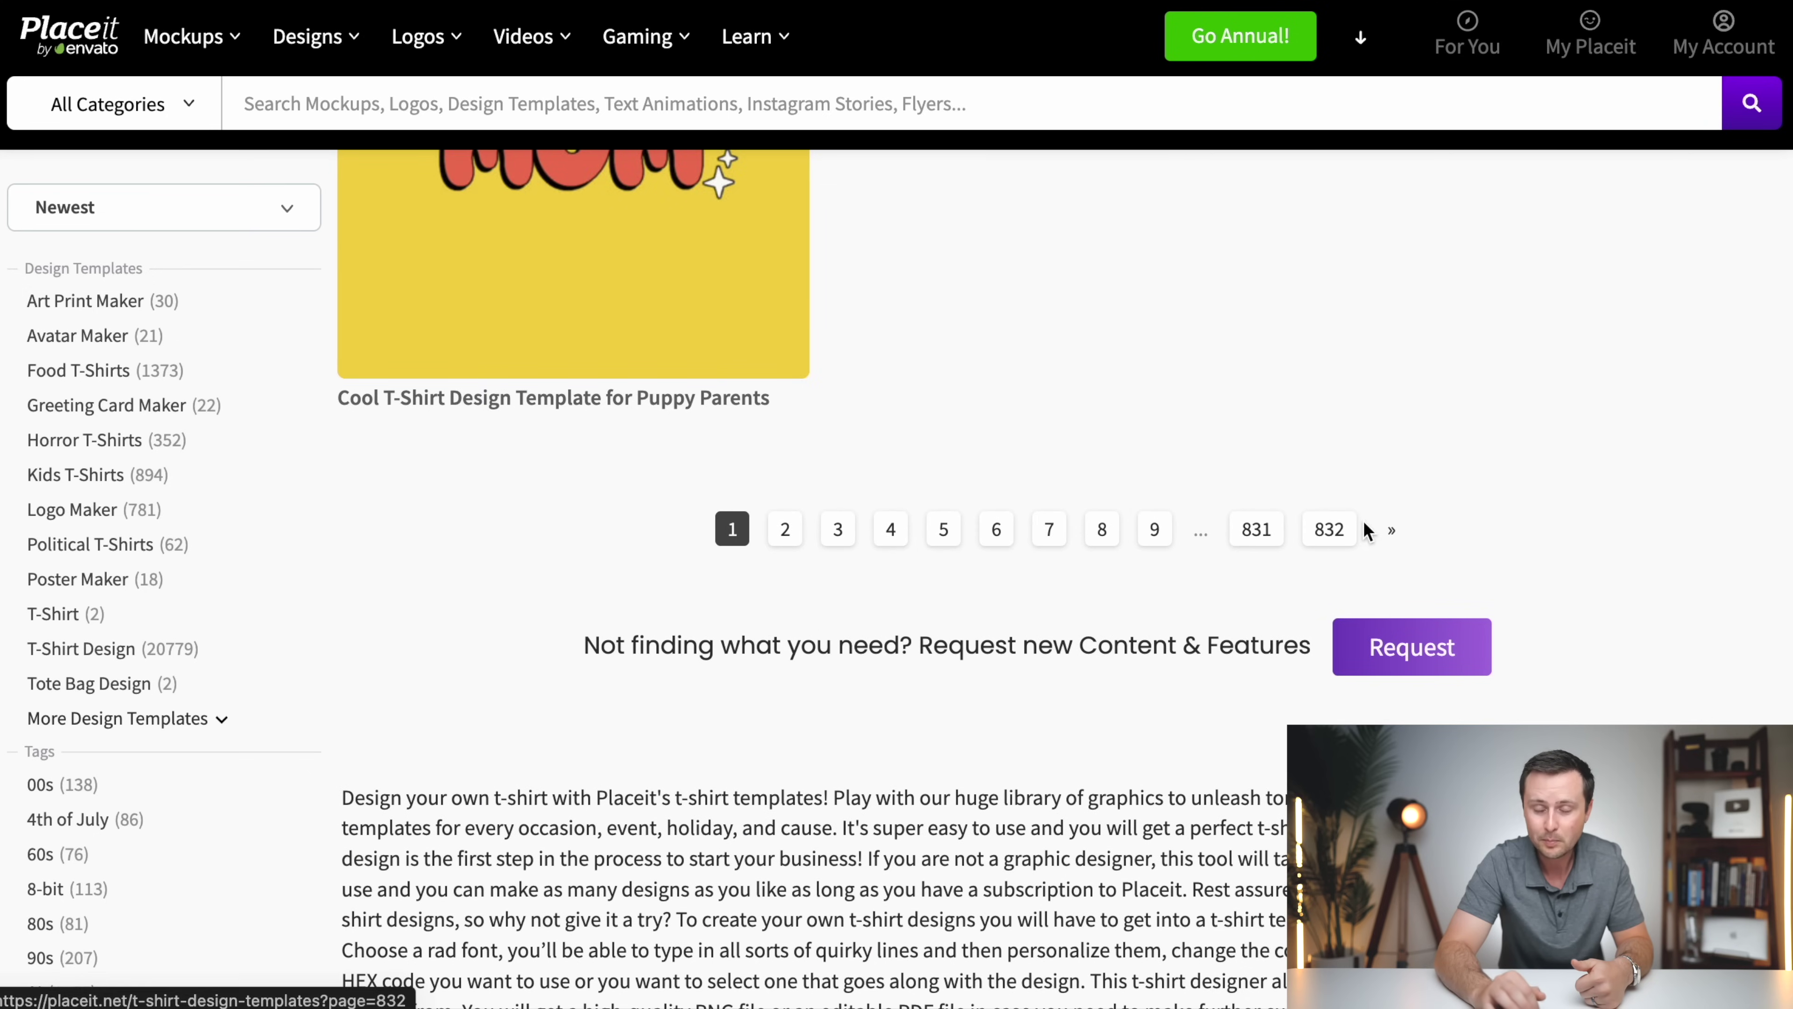
pyautogui.scroll(15, 855, 416)
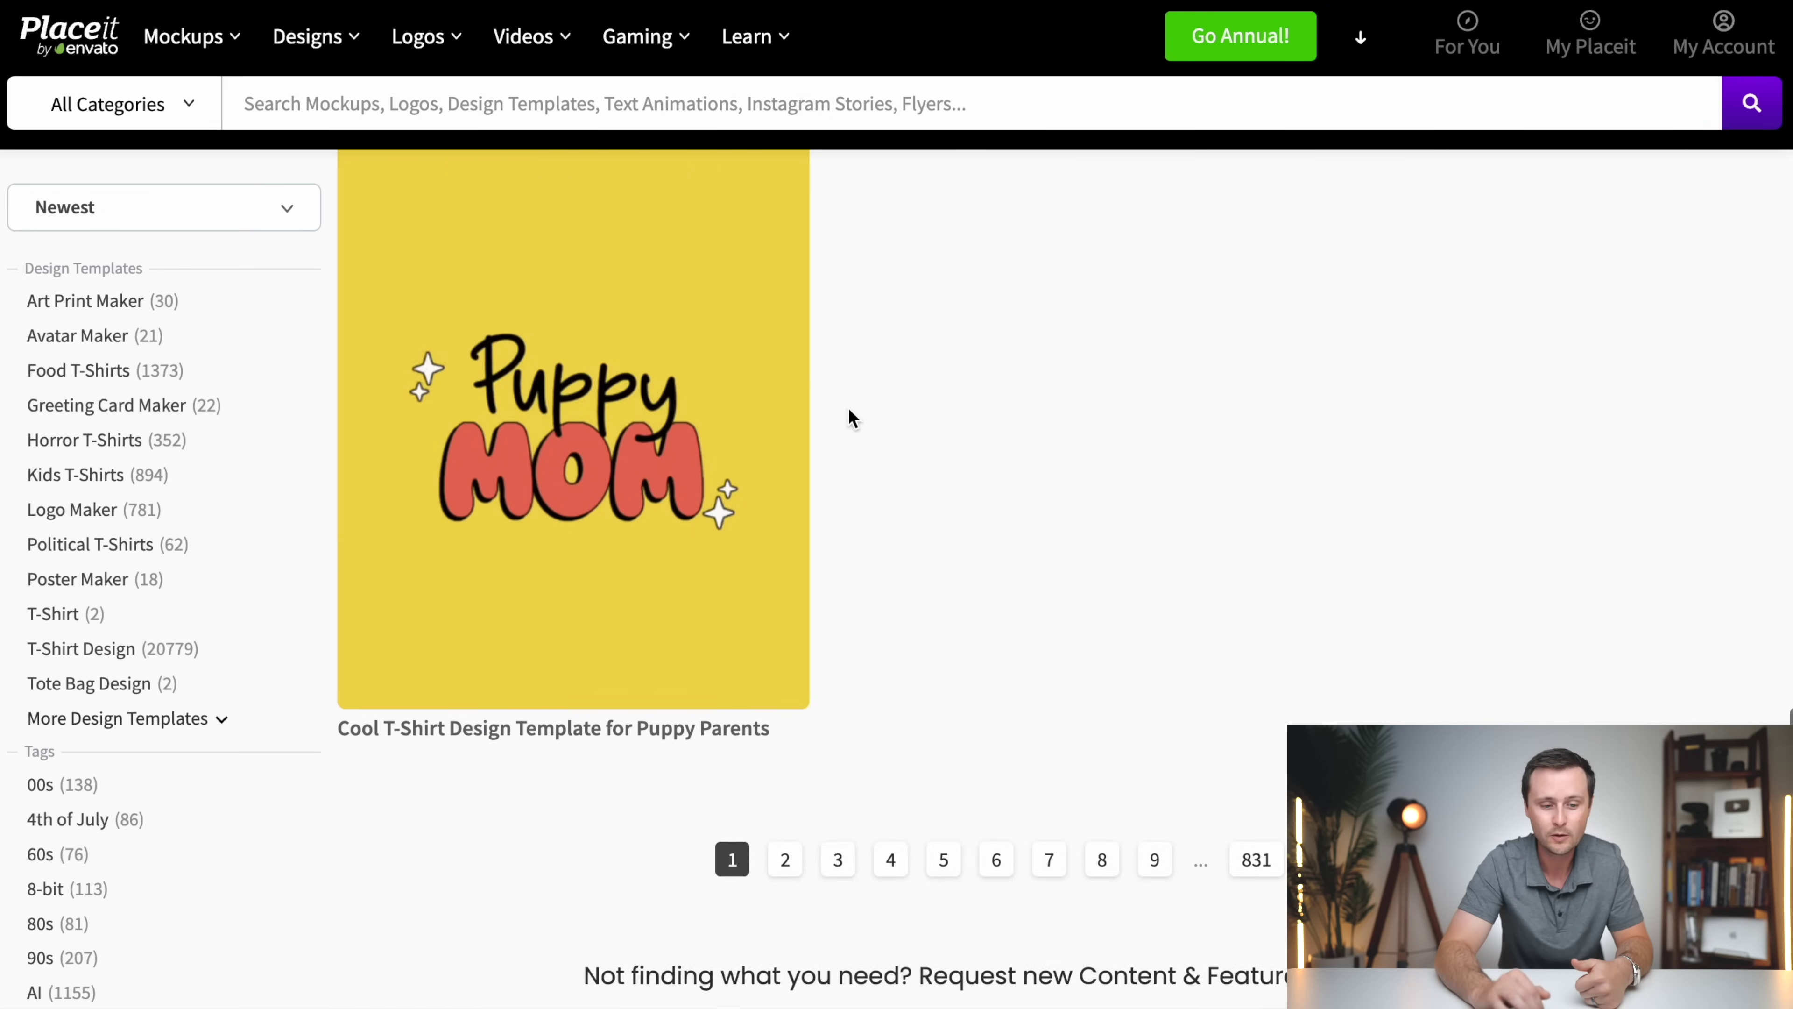
pyautogui.scroll(20, 852, 419)
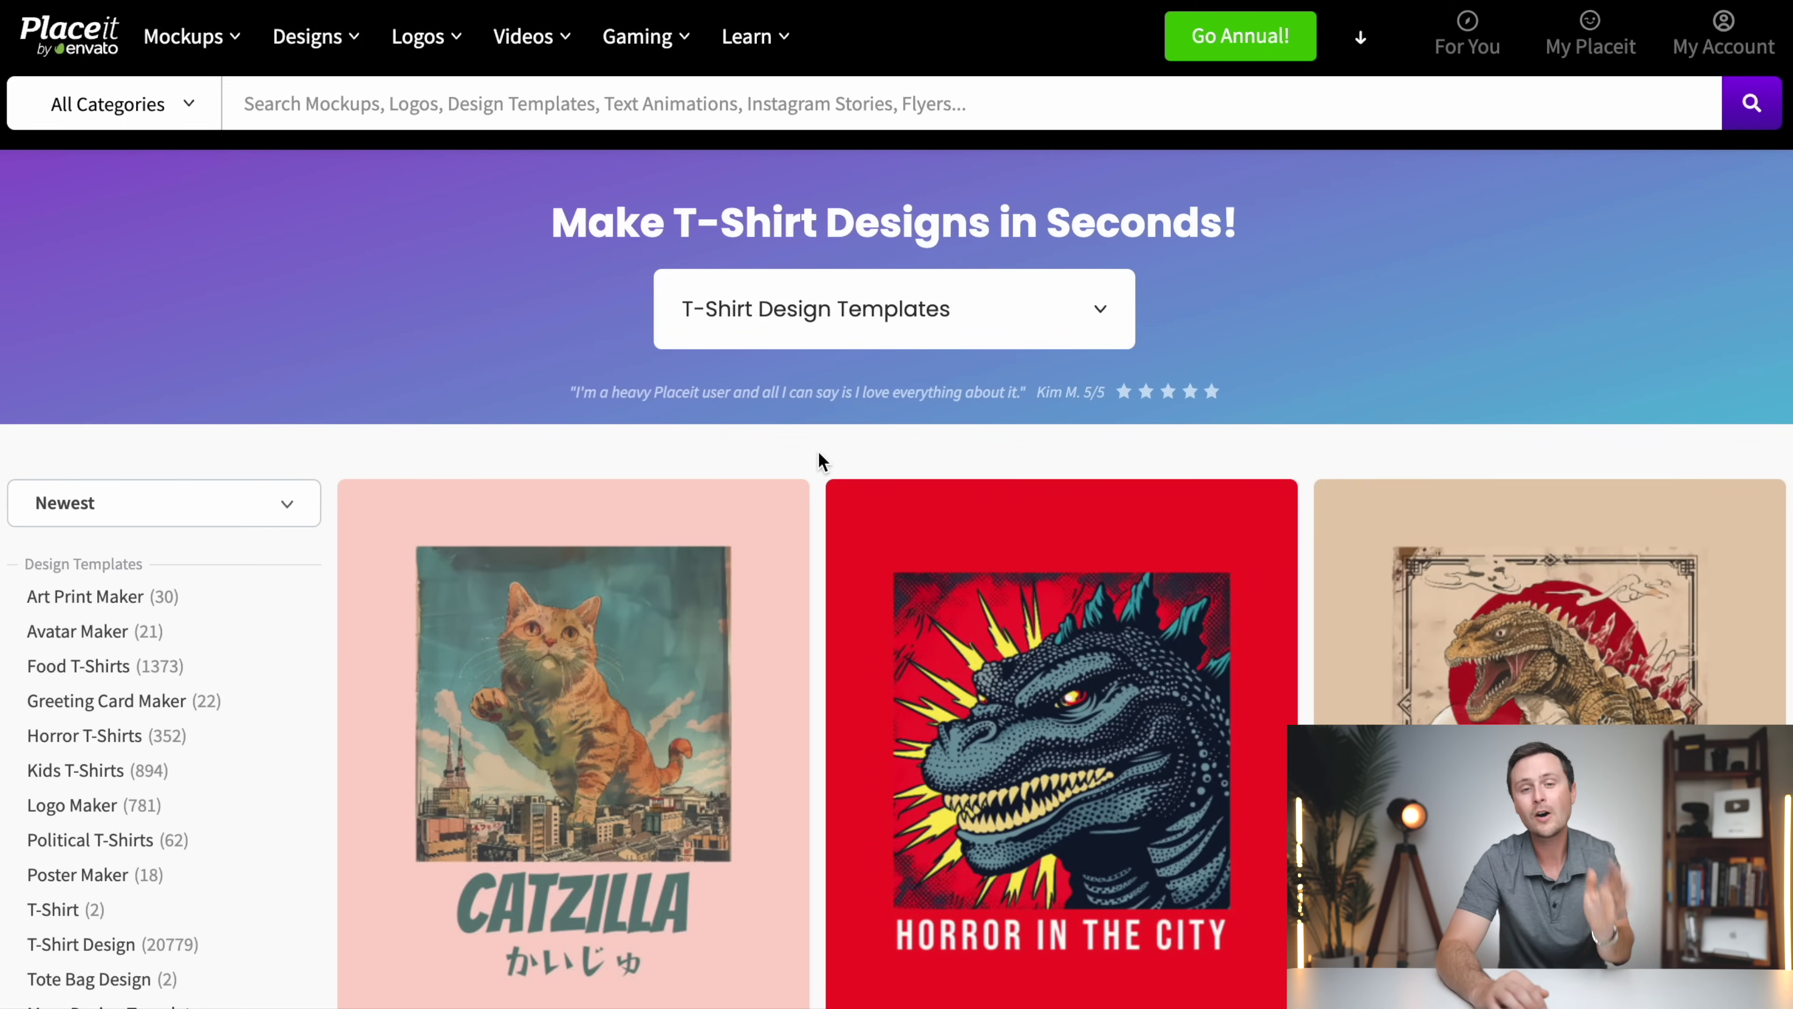
pyautogui.scroll(-2, 821, 442)
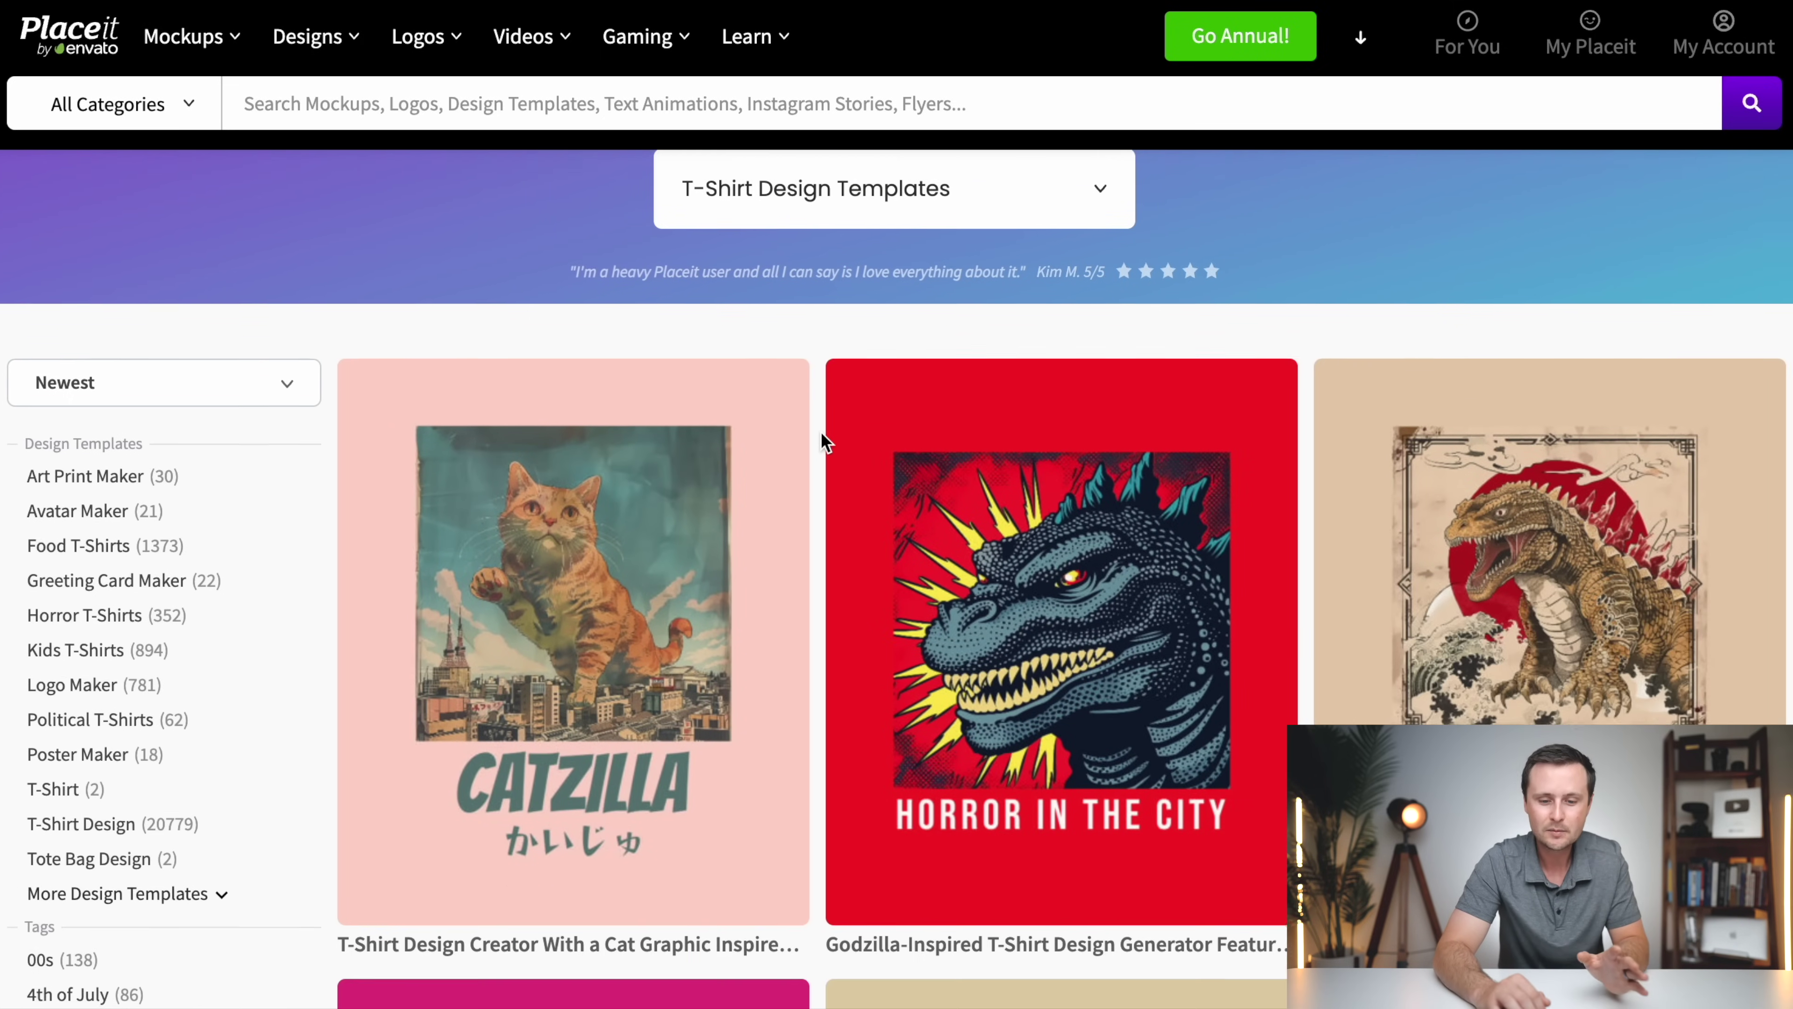
pyautogui.click(97, 362)
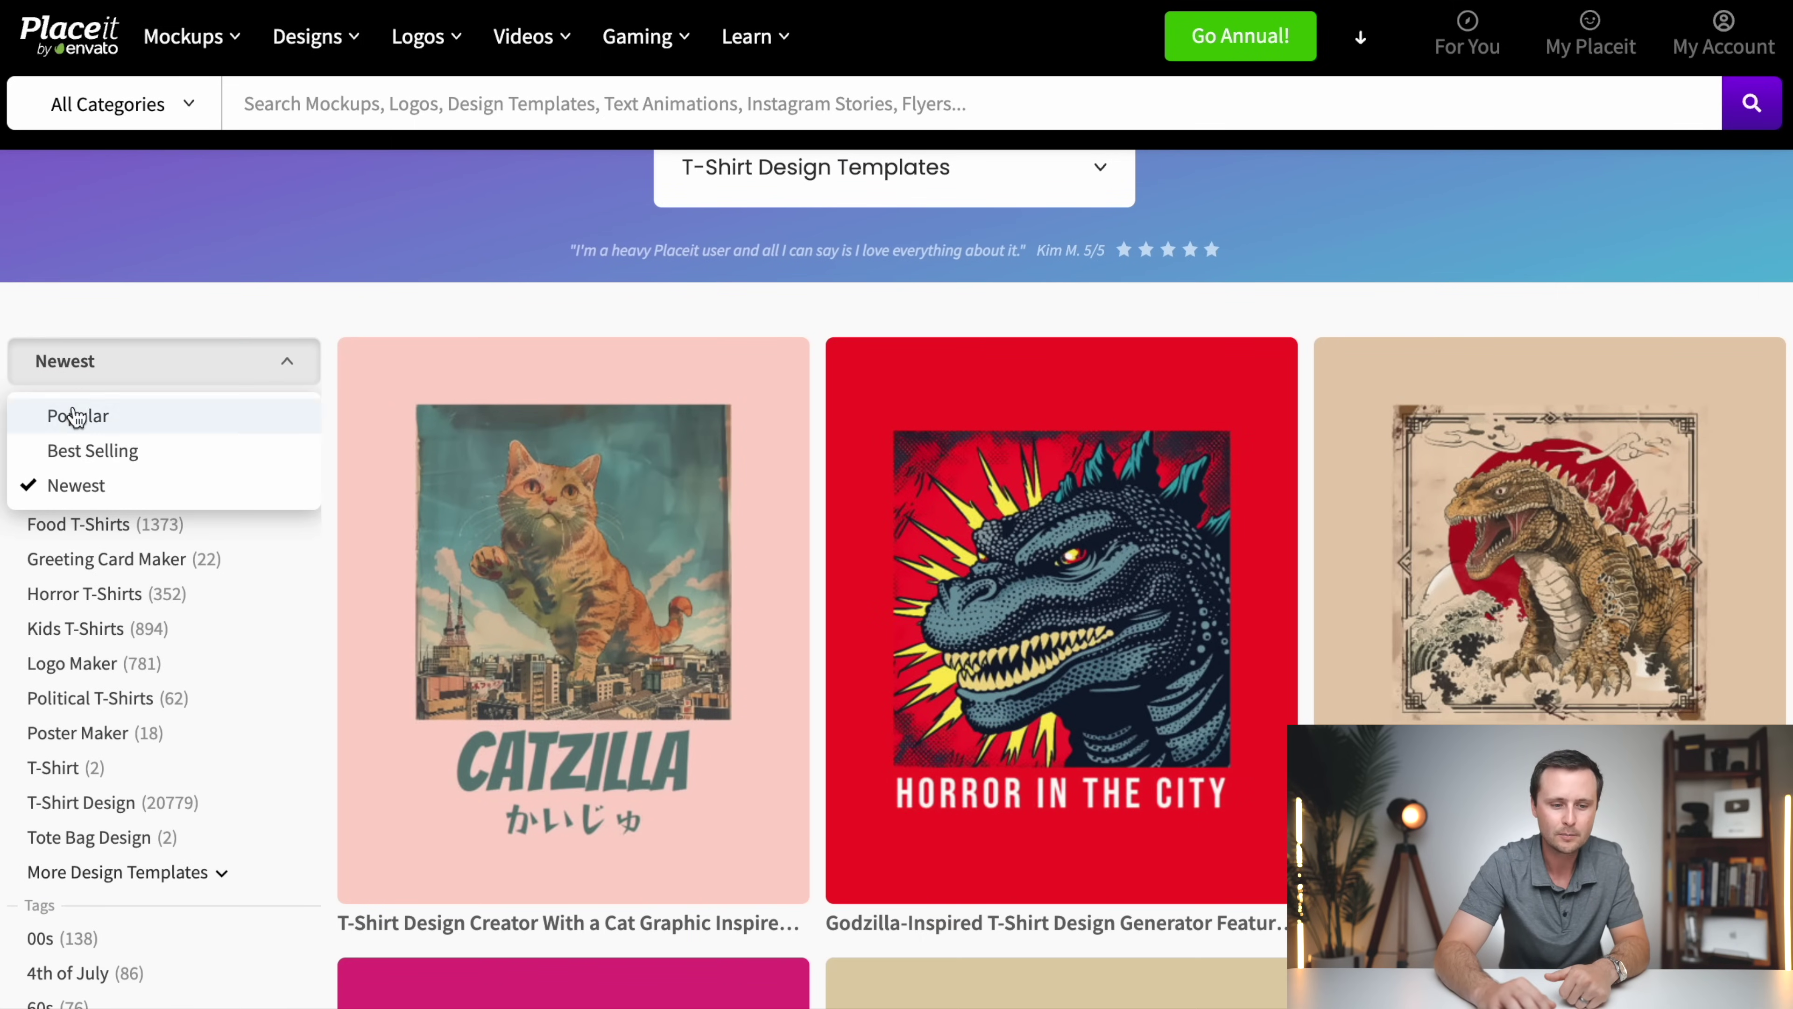
pyautogui.click(328, 311)
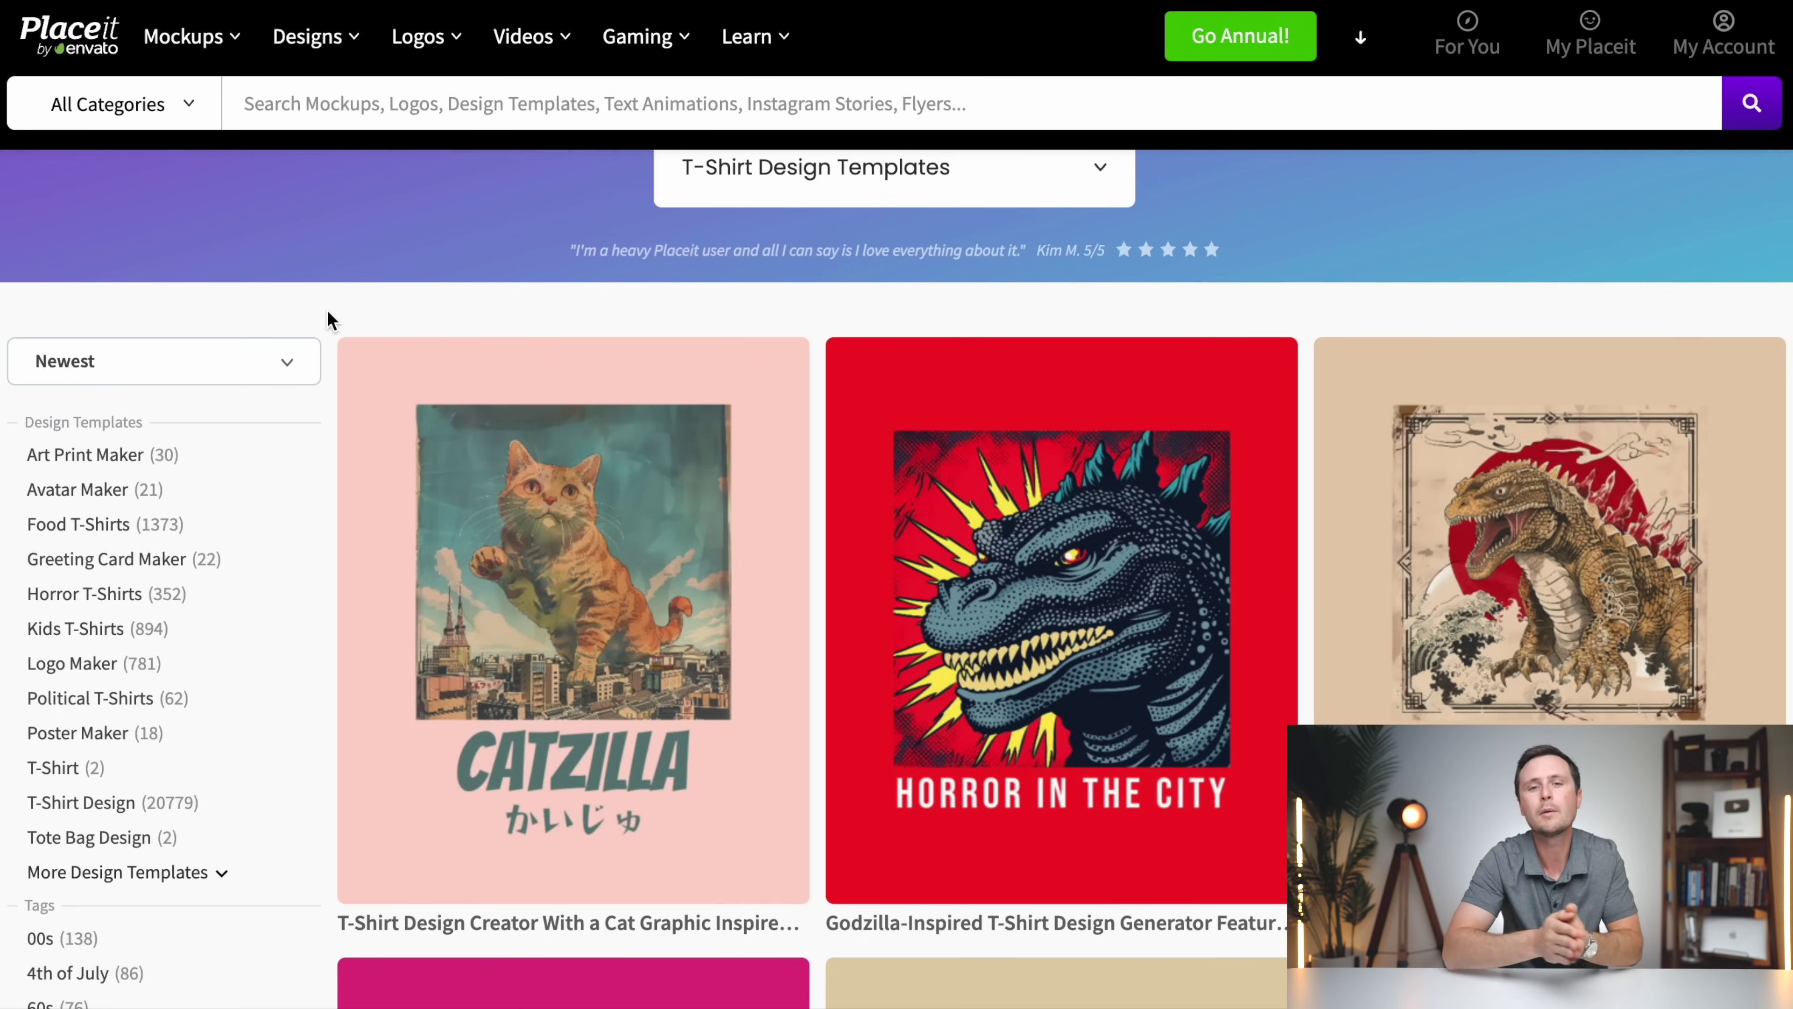
# Step: Search the template library for "camping" and look over the results
pyautogui.scroll(2, 437, 317)
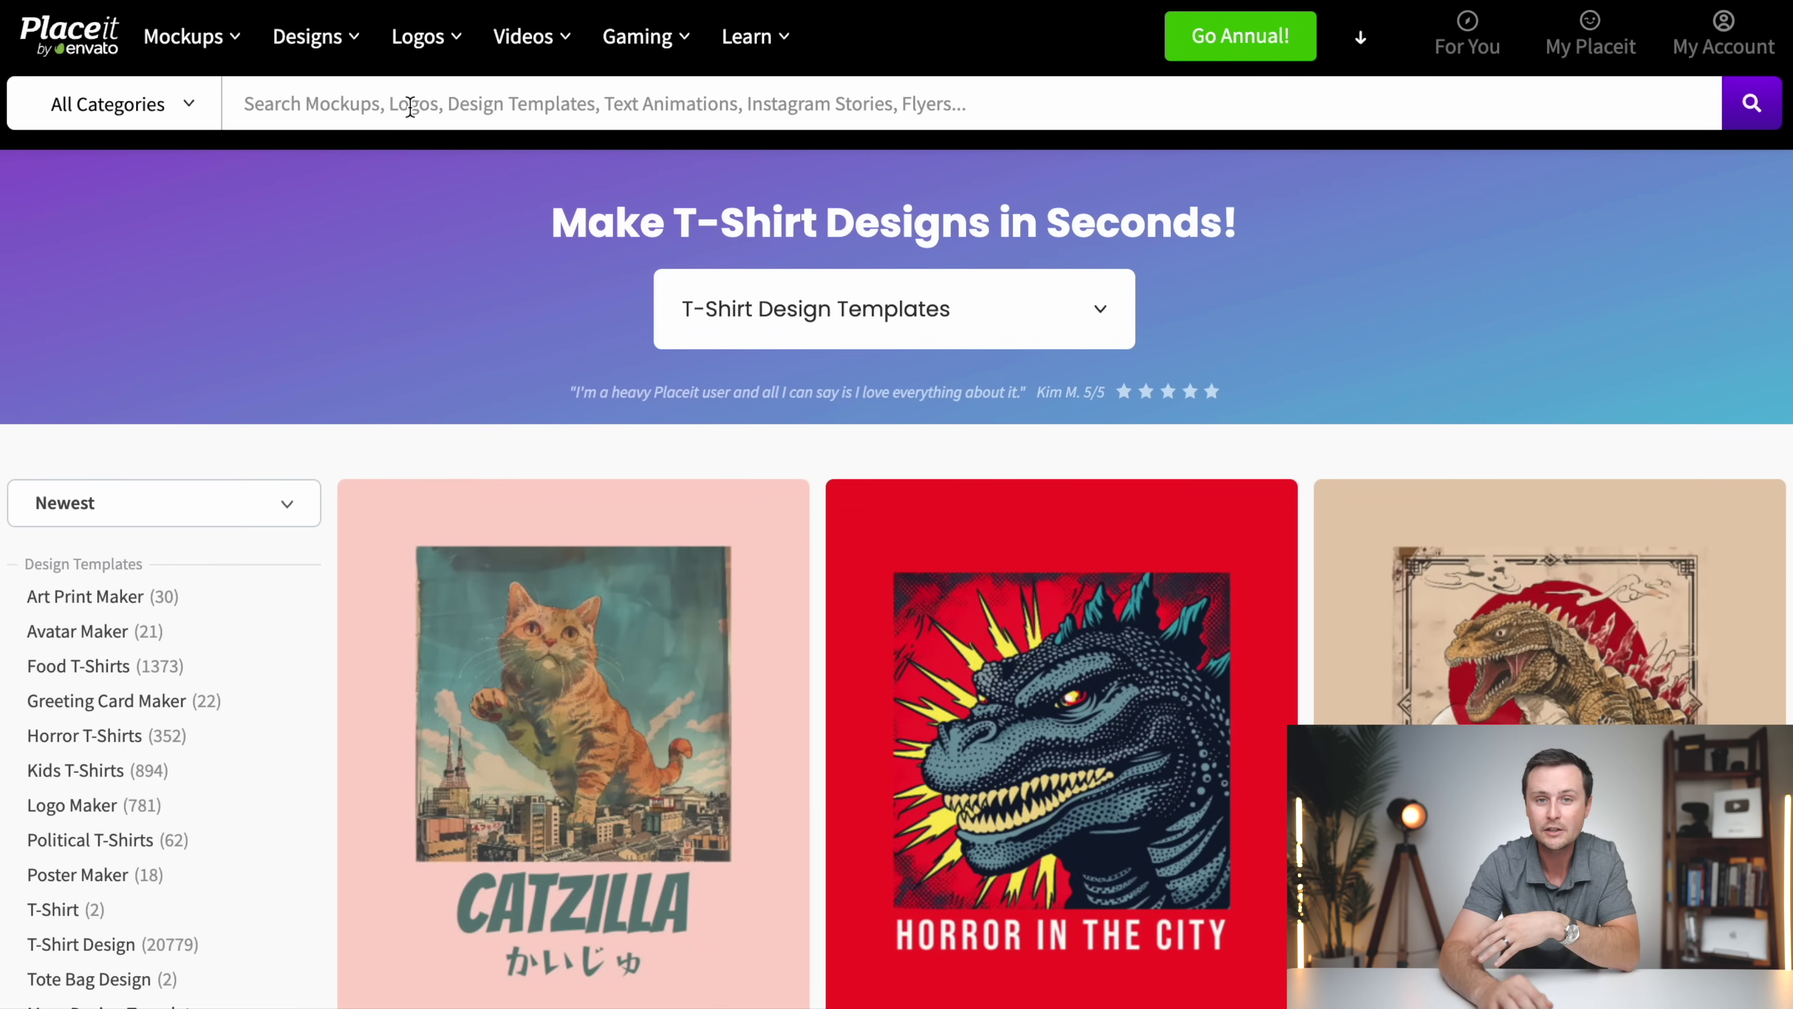
pyautogui.write('camping')
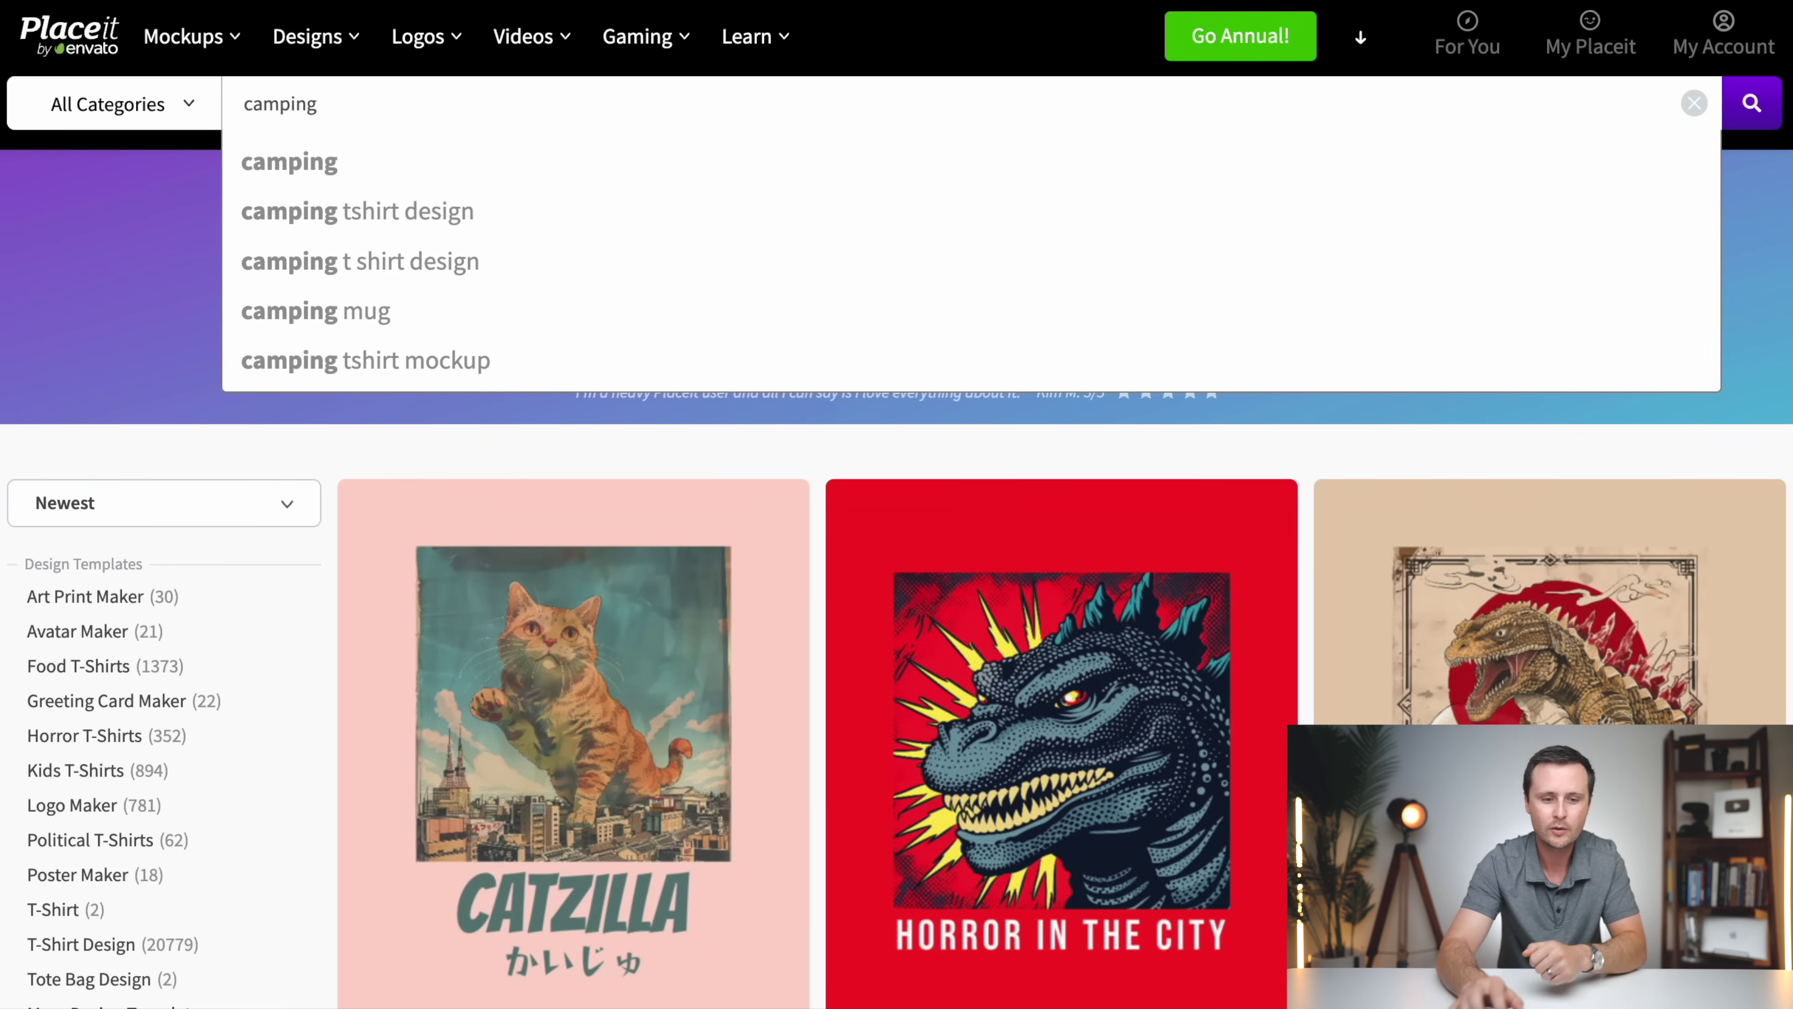
pyautogui.press('Return')
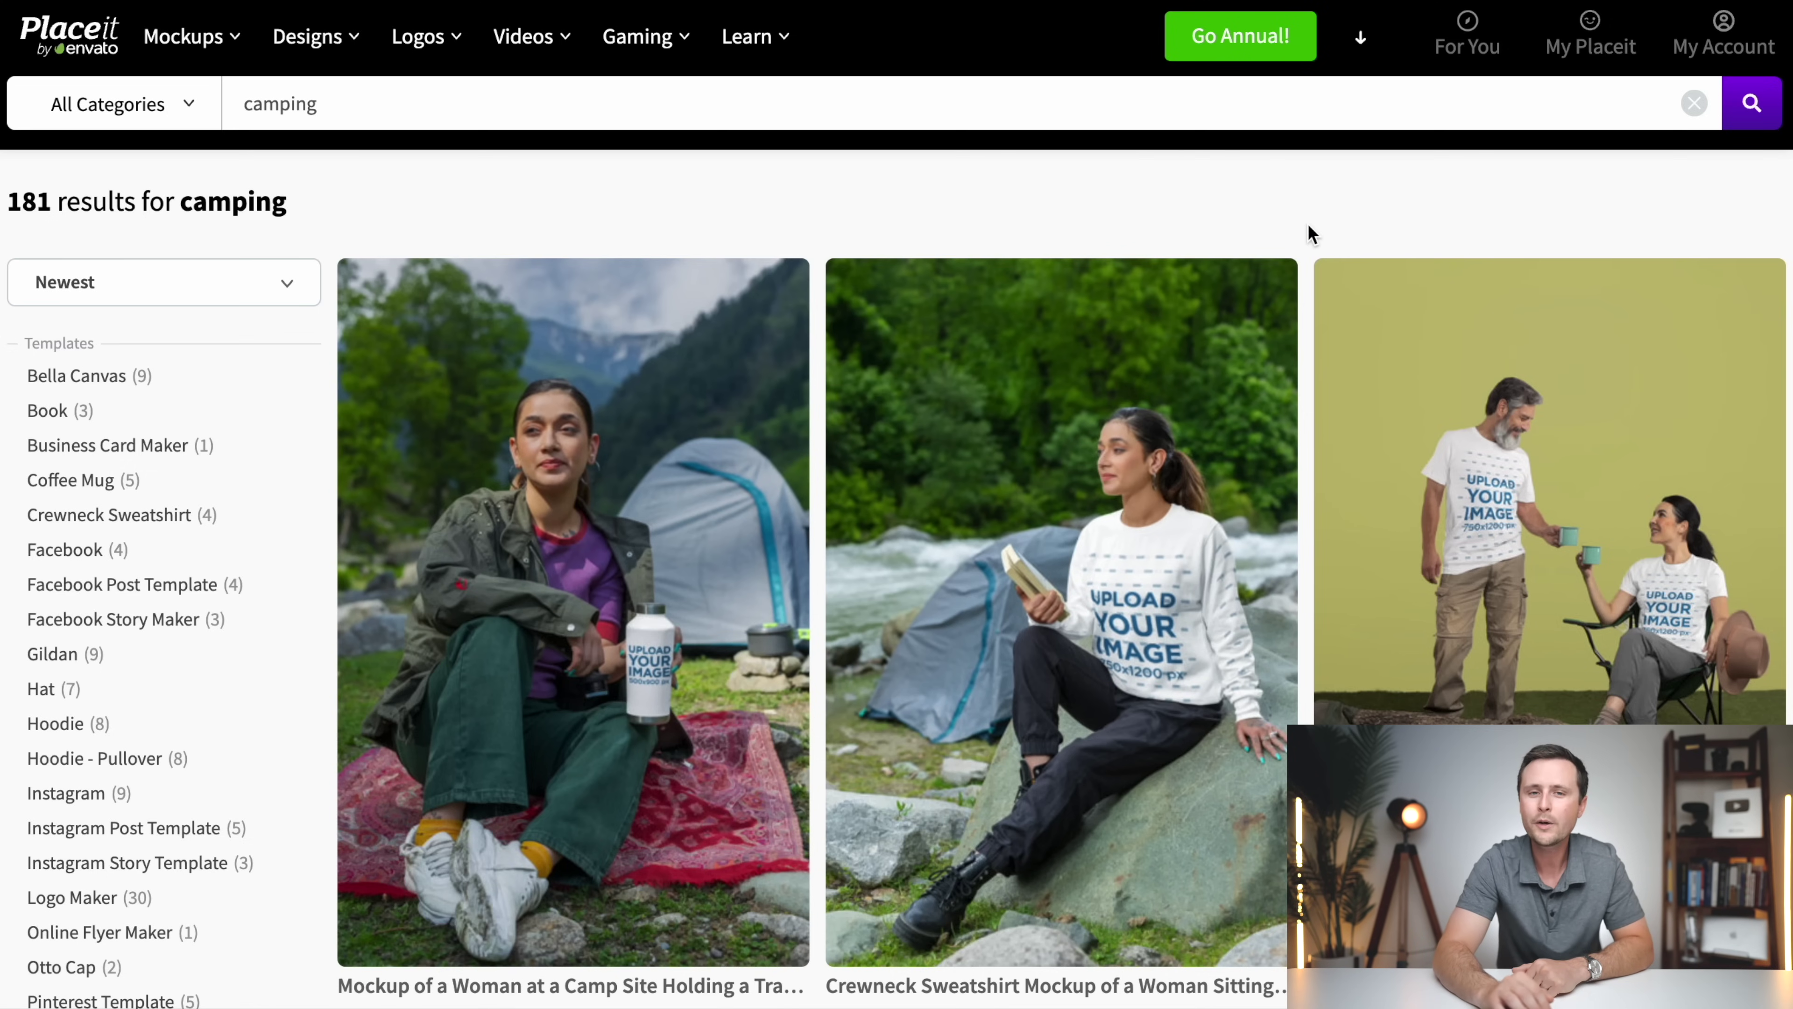
pyautogui.moveTo(1143, 635)
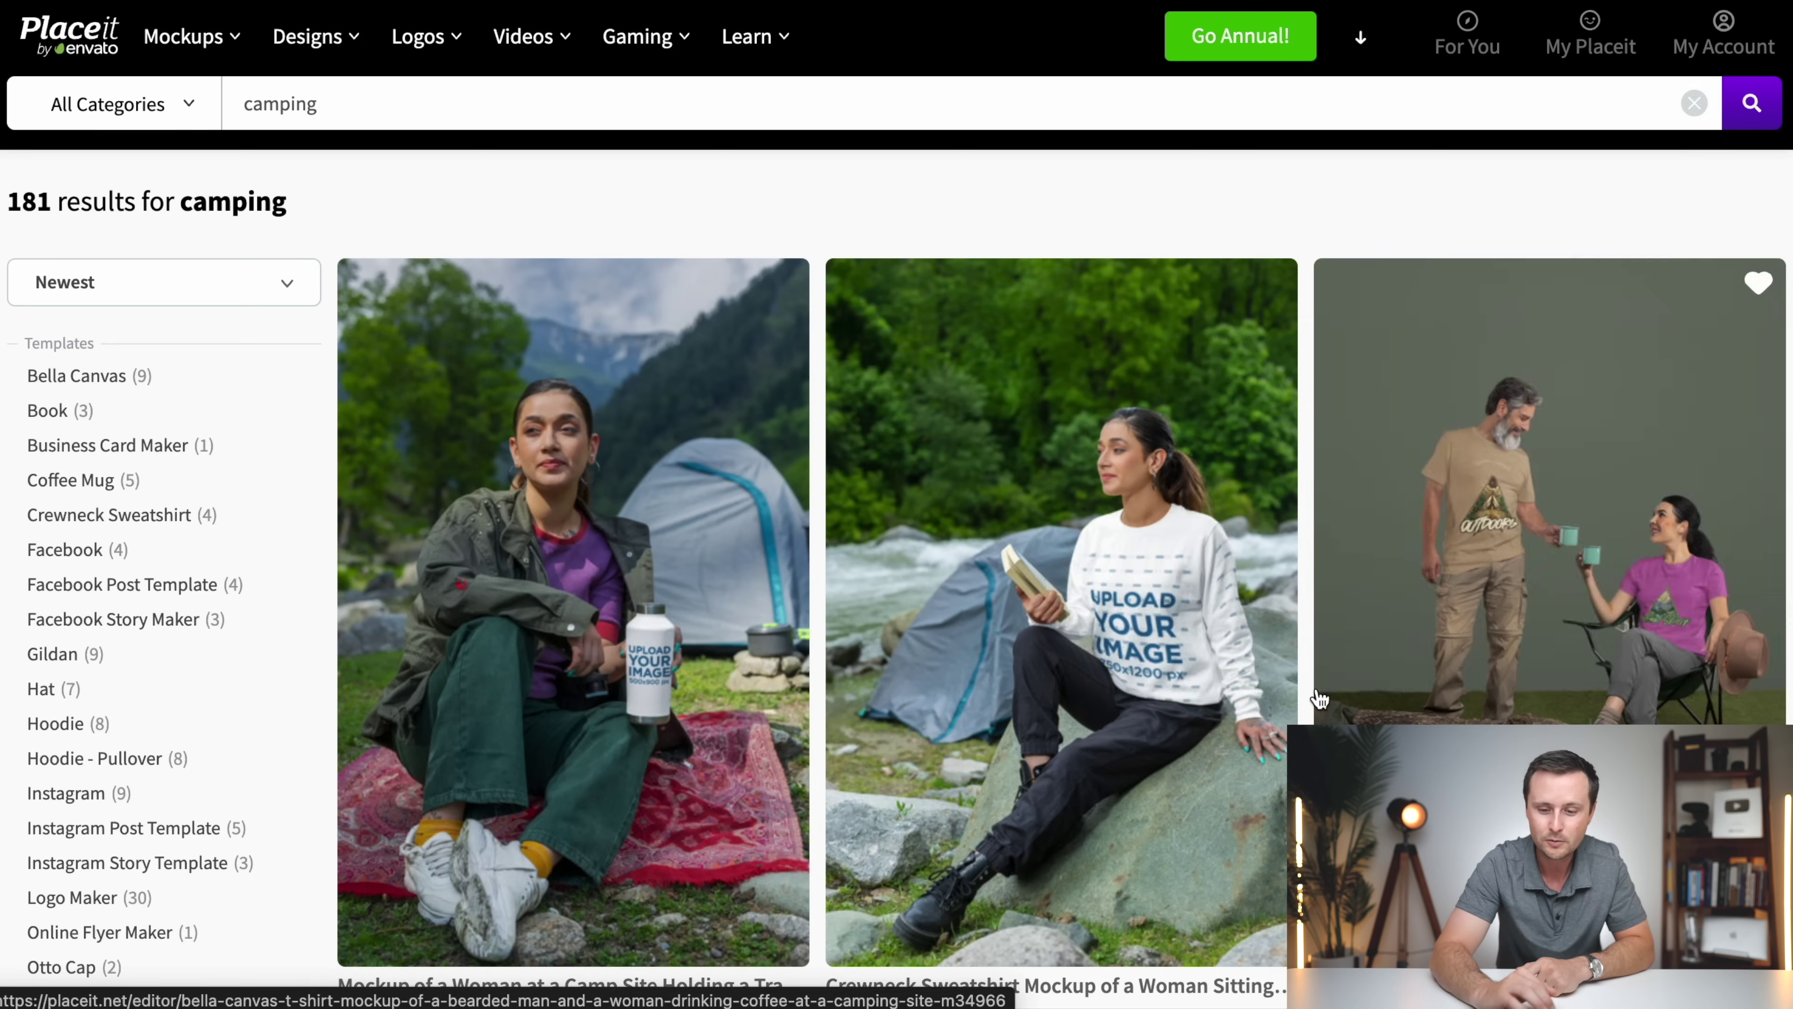
pyautogui.scroll(-10, 1306, 702)
pyautogui.scroll(10, 1306, 702)
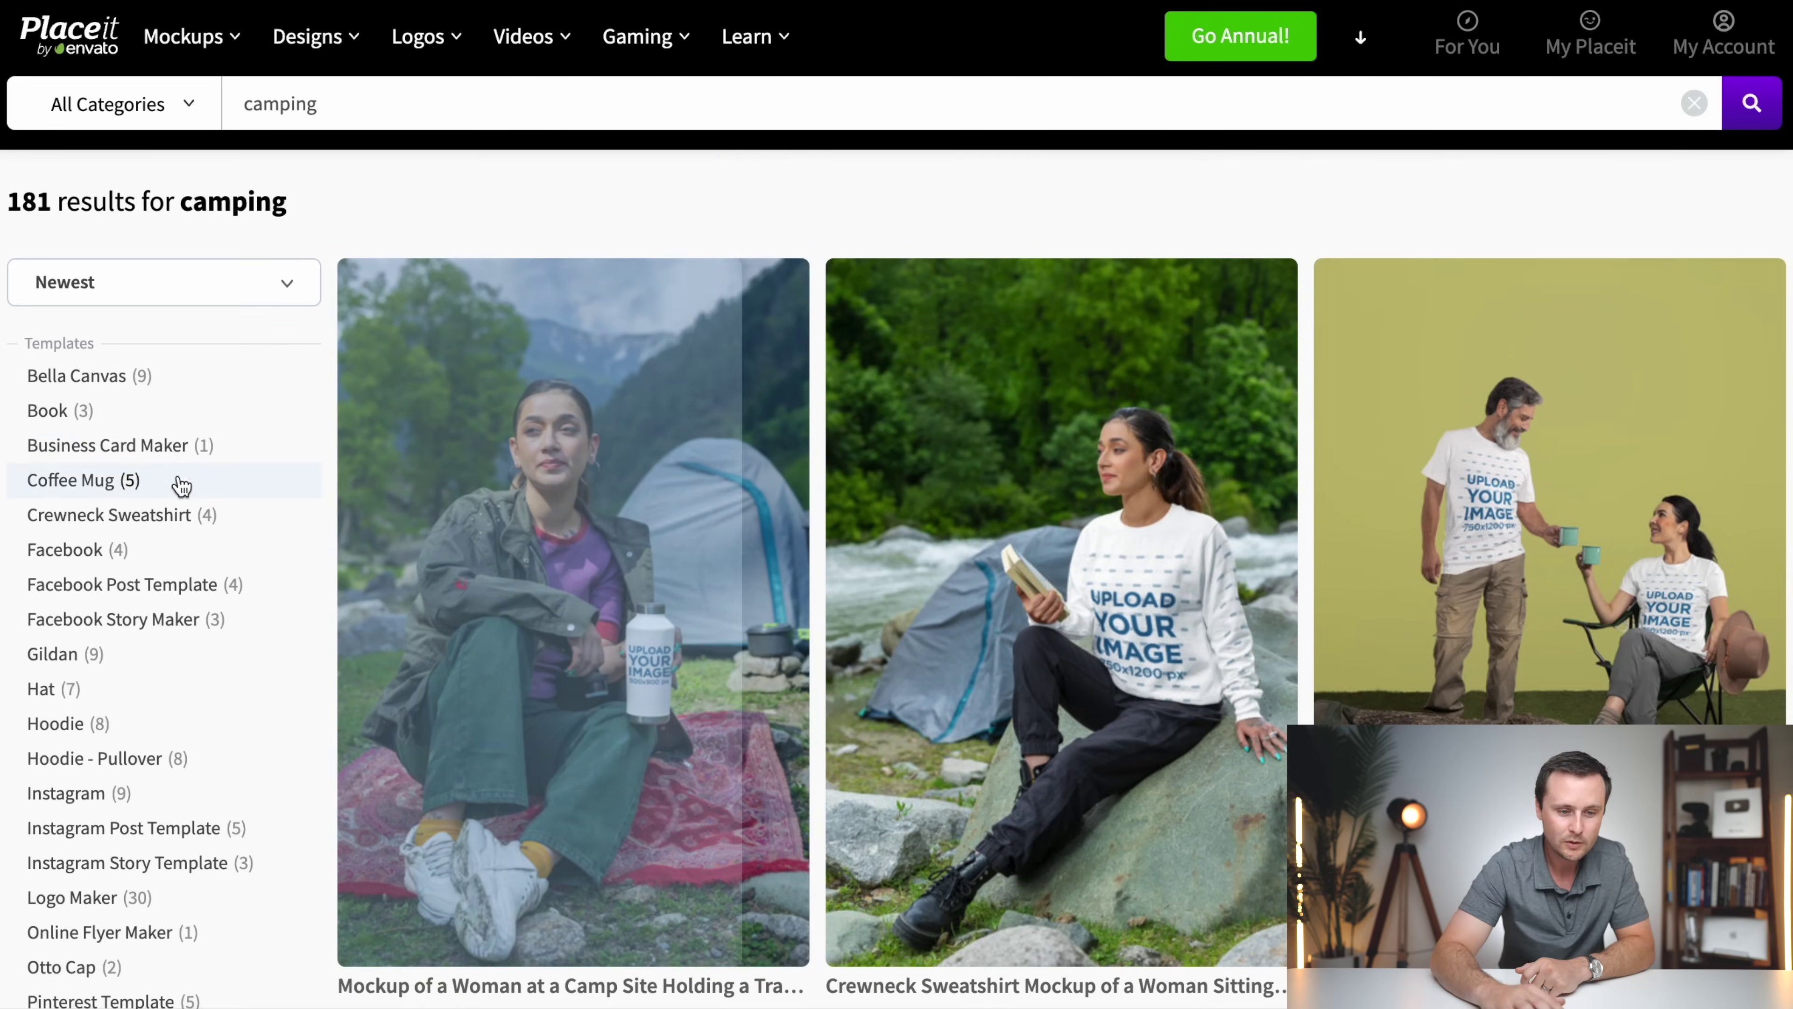
# Step: Filter the camping results to T-Shirt Design templates and look through the designs
pyautogui.scroll(-3, 116, 853)
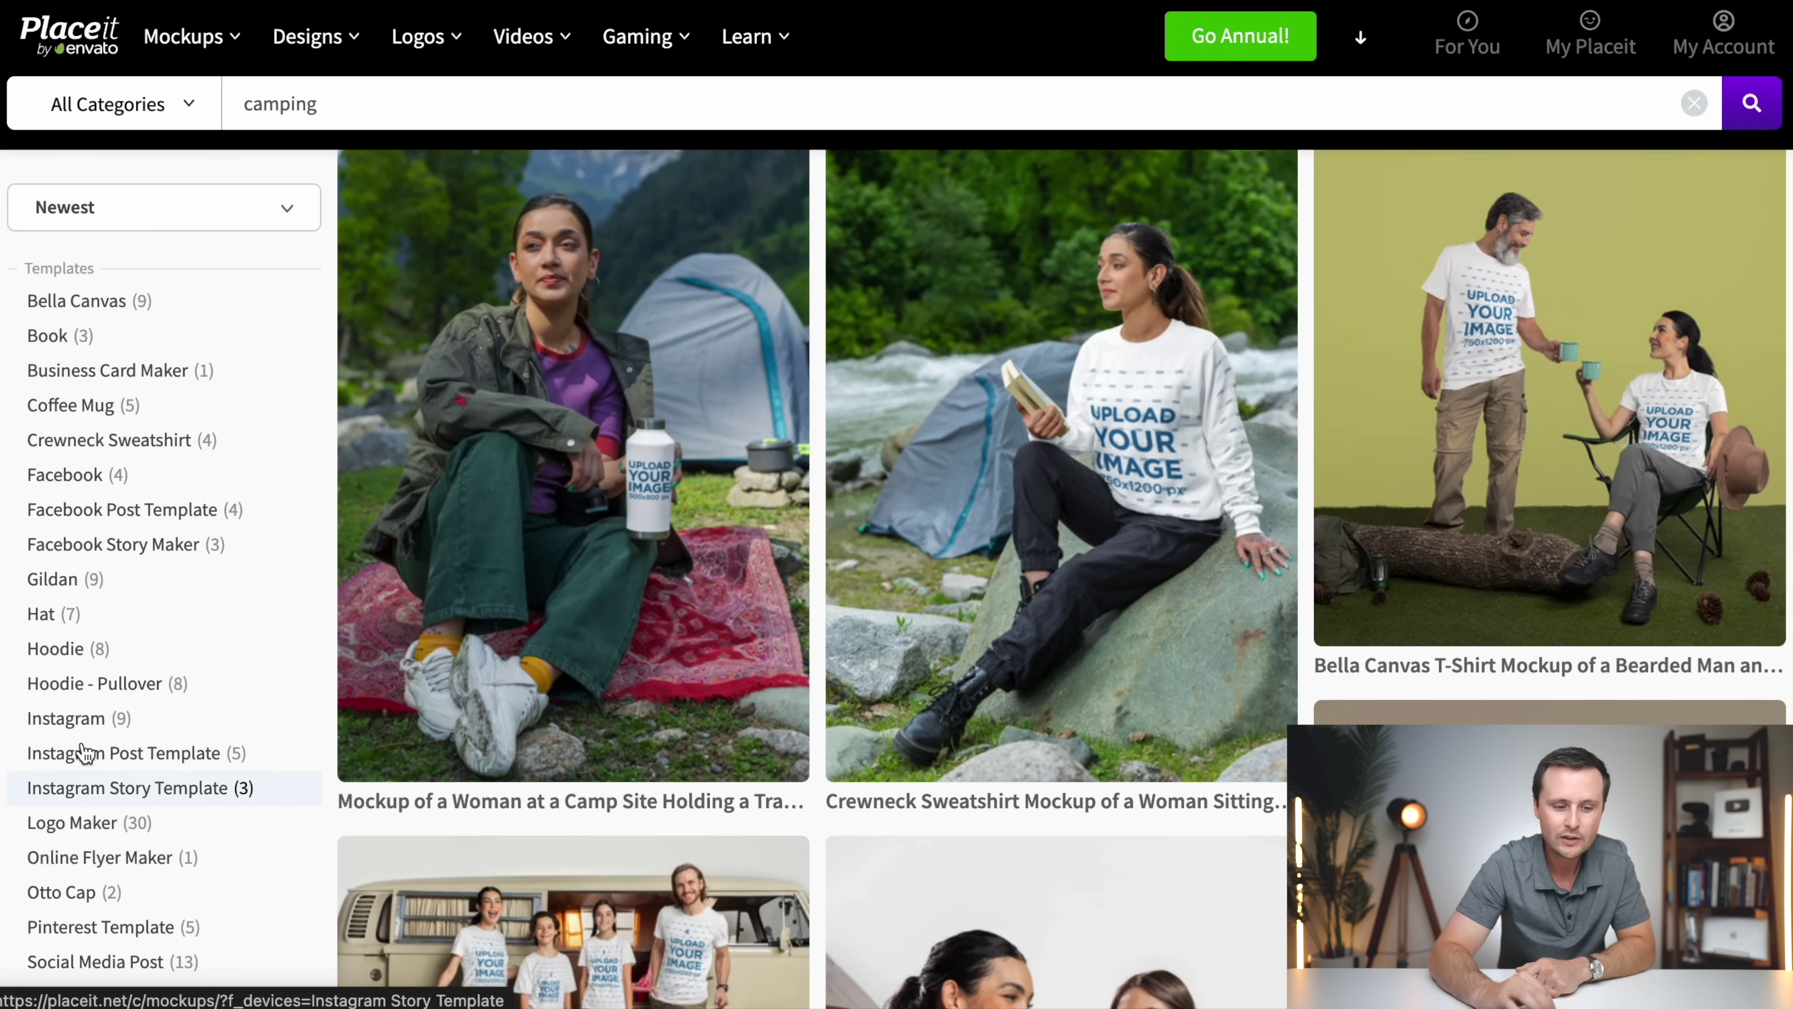
pyautogui.scroll(-4, 80, 697)
pyautogui.scroll(-1, 82, 694)
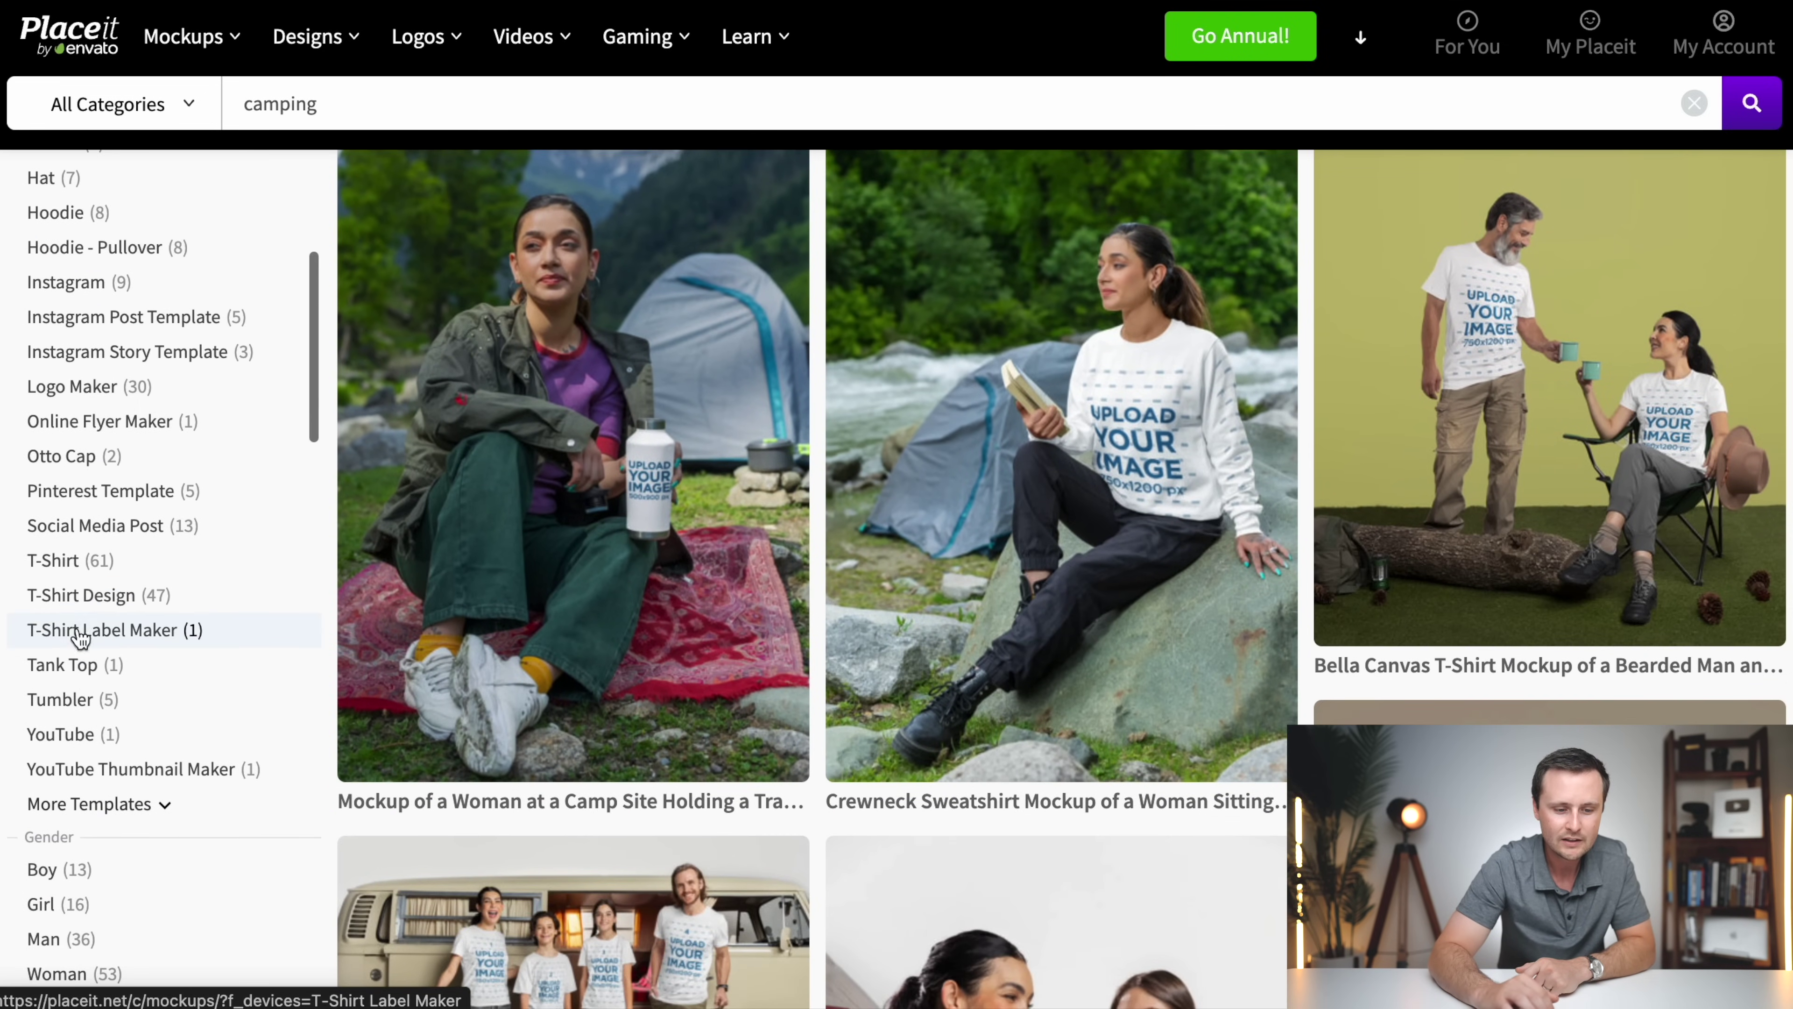
pyautogui.click(65, 595)
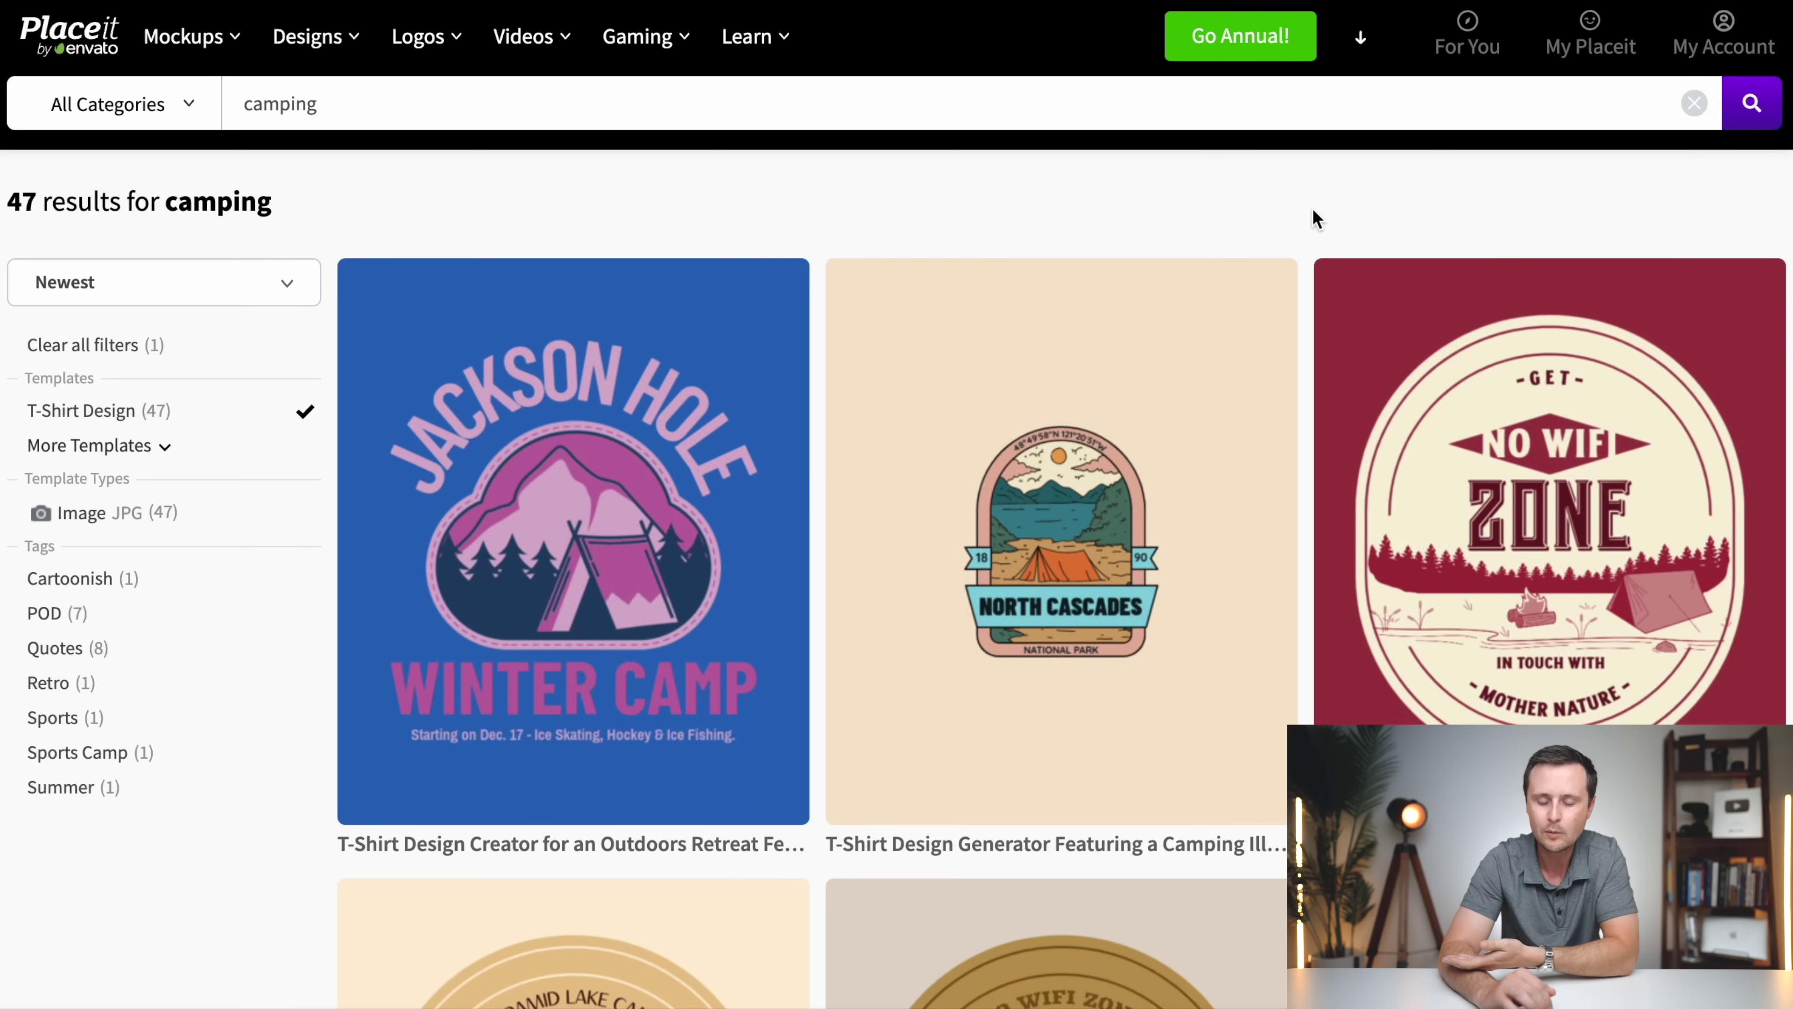
pyautogui.scroll(-10, 1312, 209)
pyautogui.scroll(-3, 1312, 208)
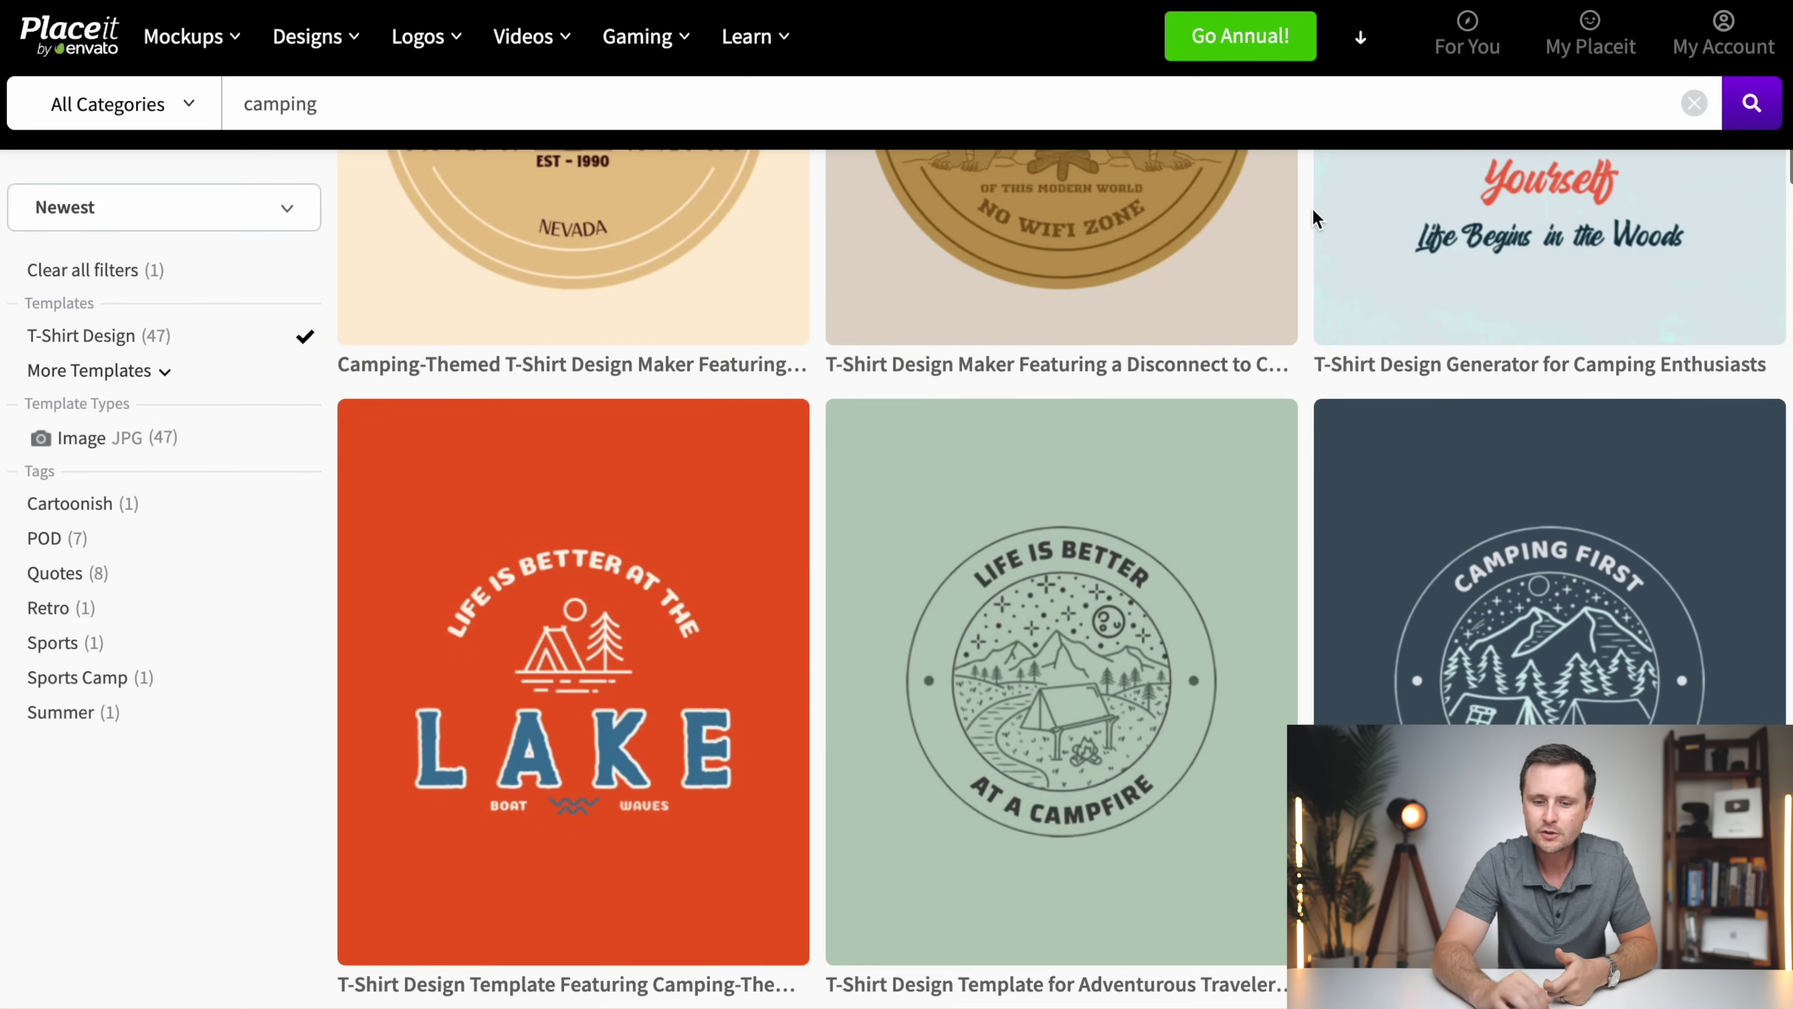
pyautogui.scroll(5, 1312, 208)
pyautogui.scroll(-3, 1556, 362)
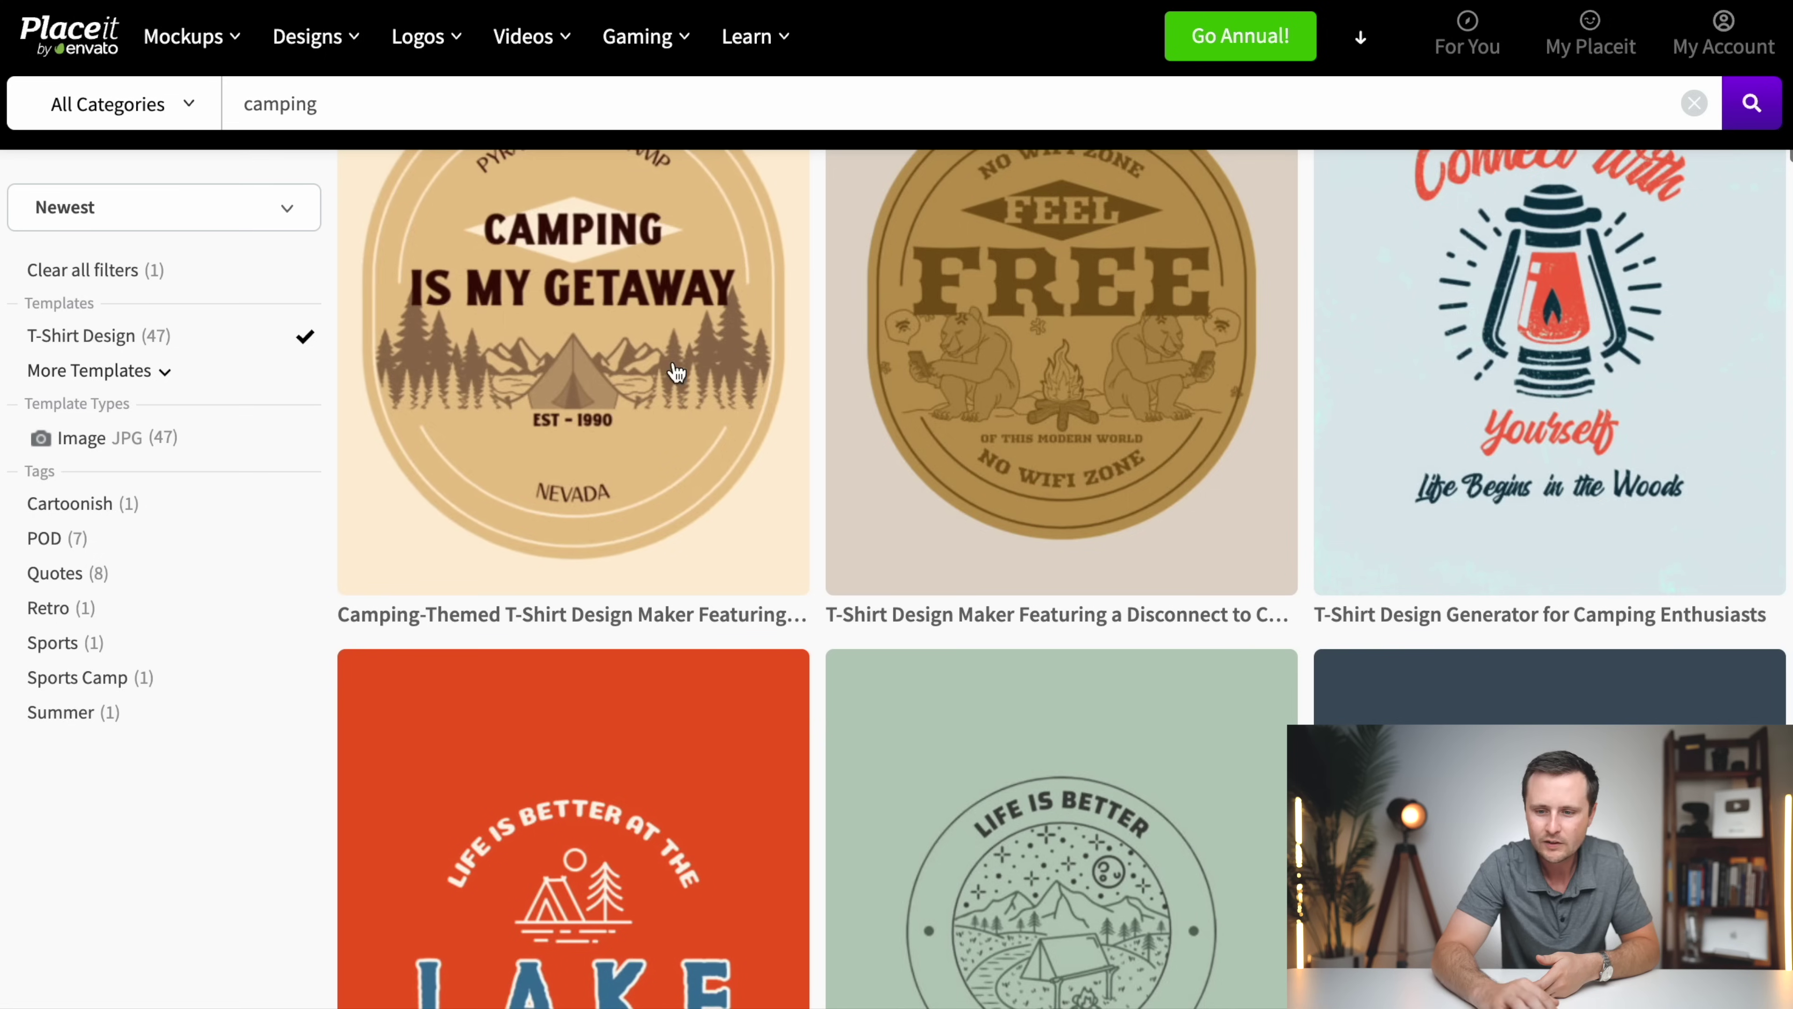
pyautogui.scroll(-6, 1310, 695)
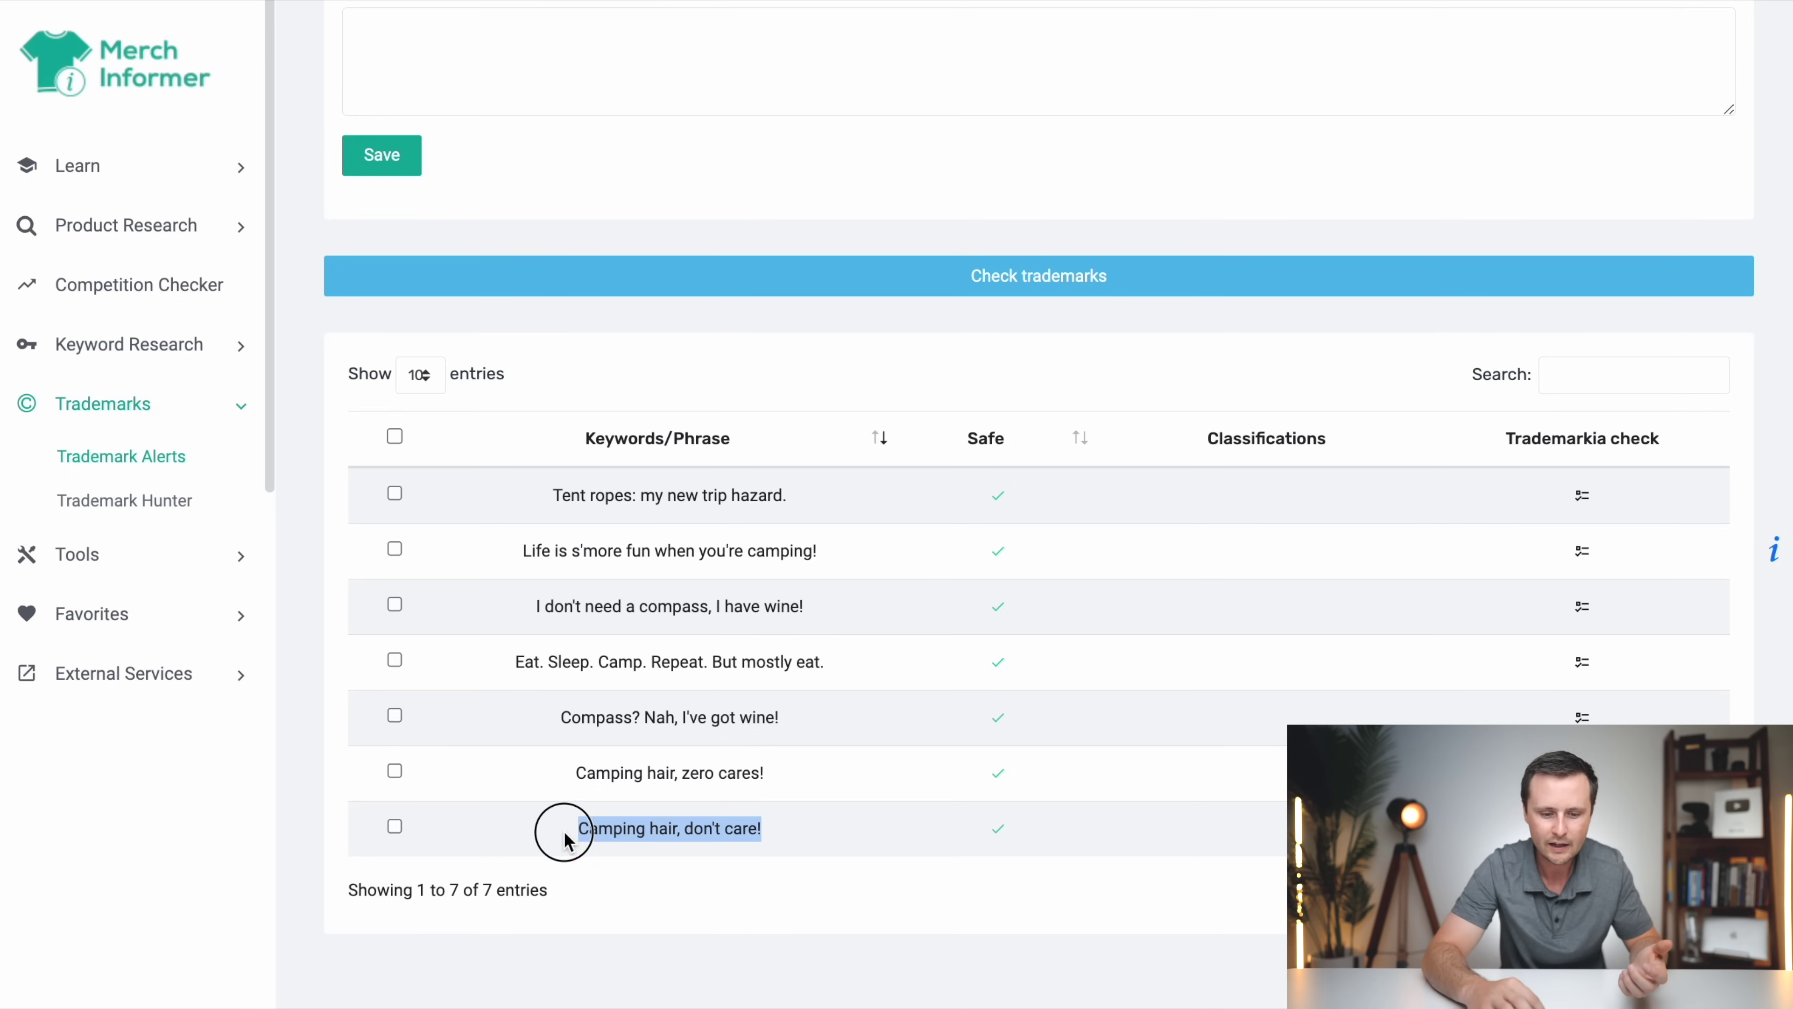
# Step: Copy "Camping hair, don't care!" from Merch Informer's phrase list and open the round "Camping First Therapy Next" template in Placeit's editor
pyautogui.rightClick(666, 828)
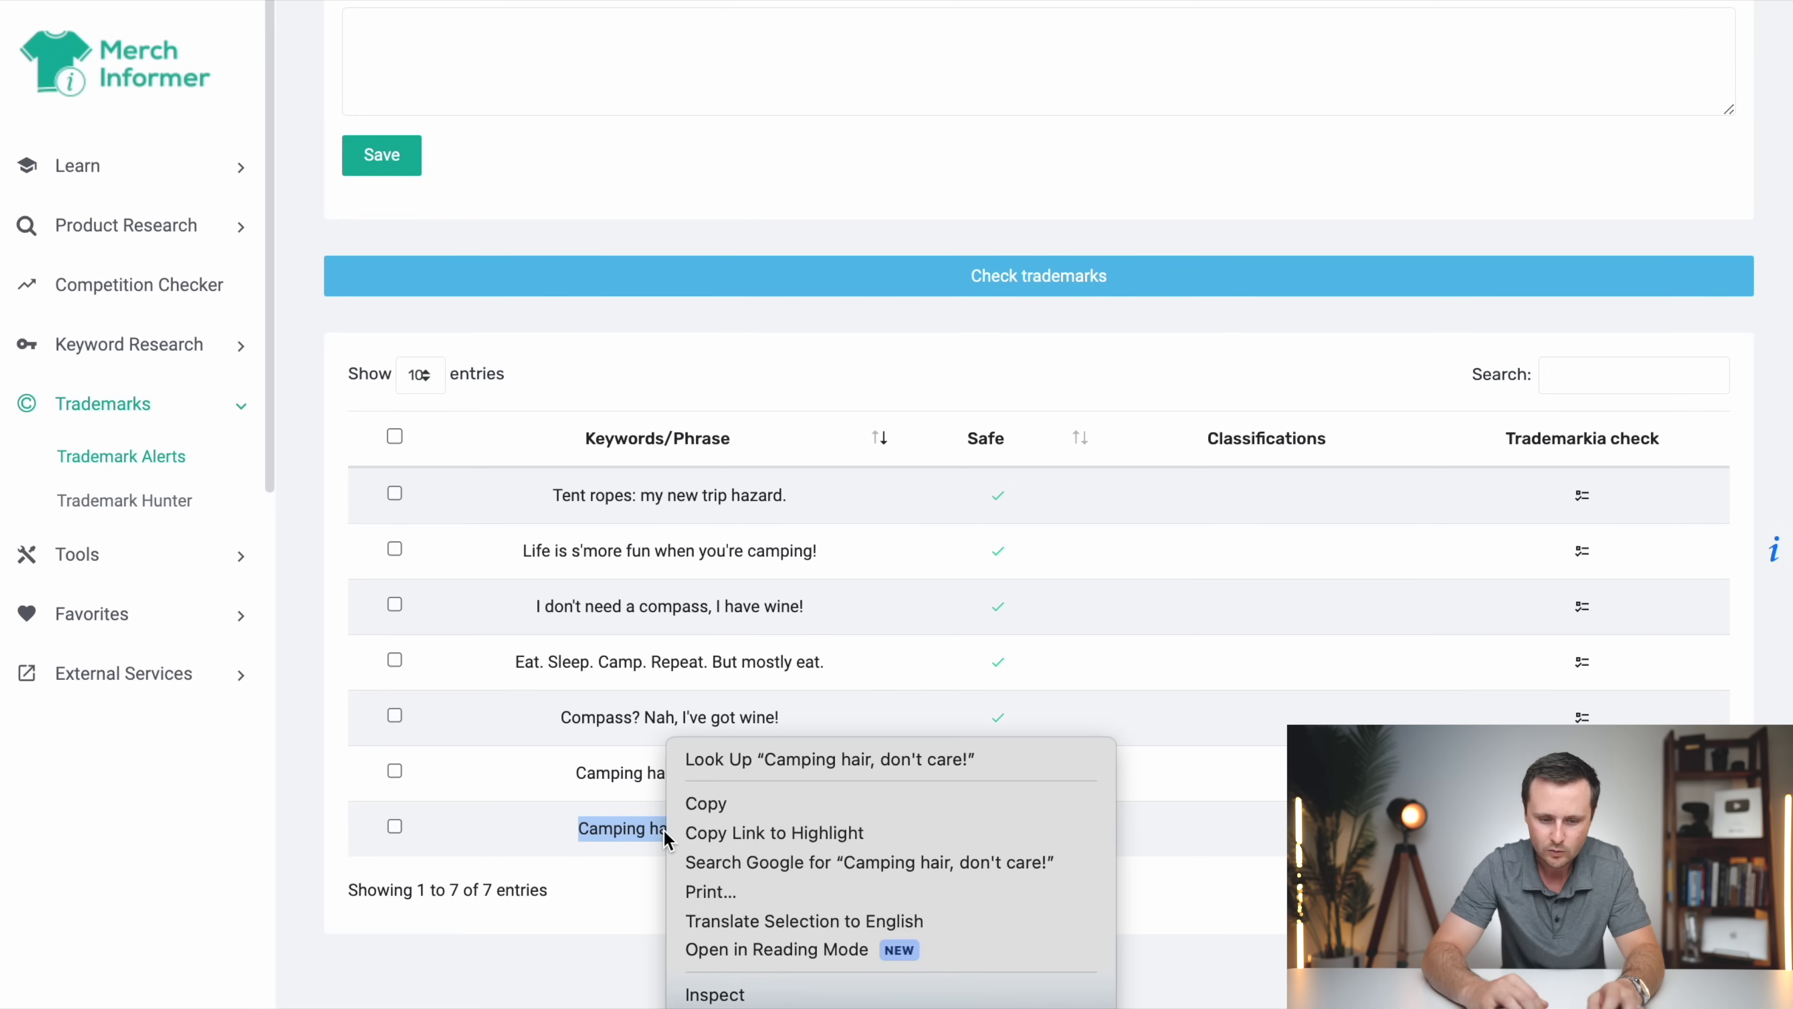
pyautogui.click(725, 812)
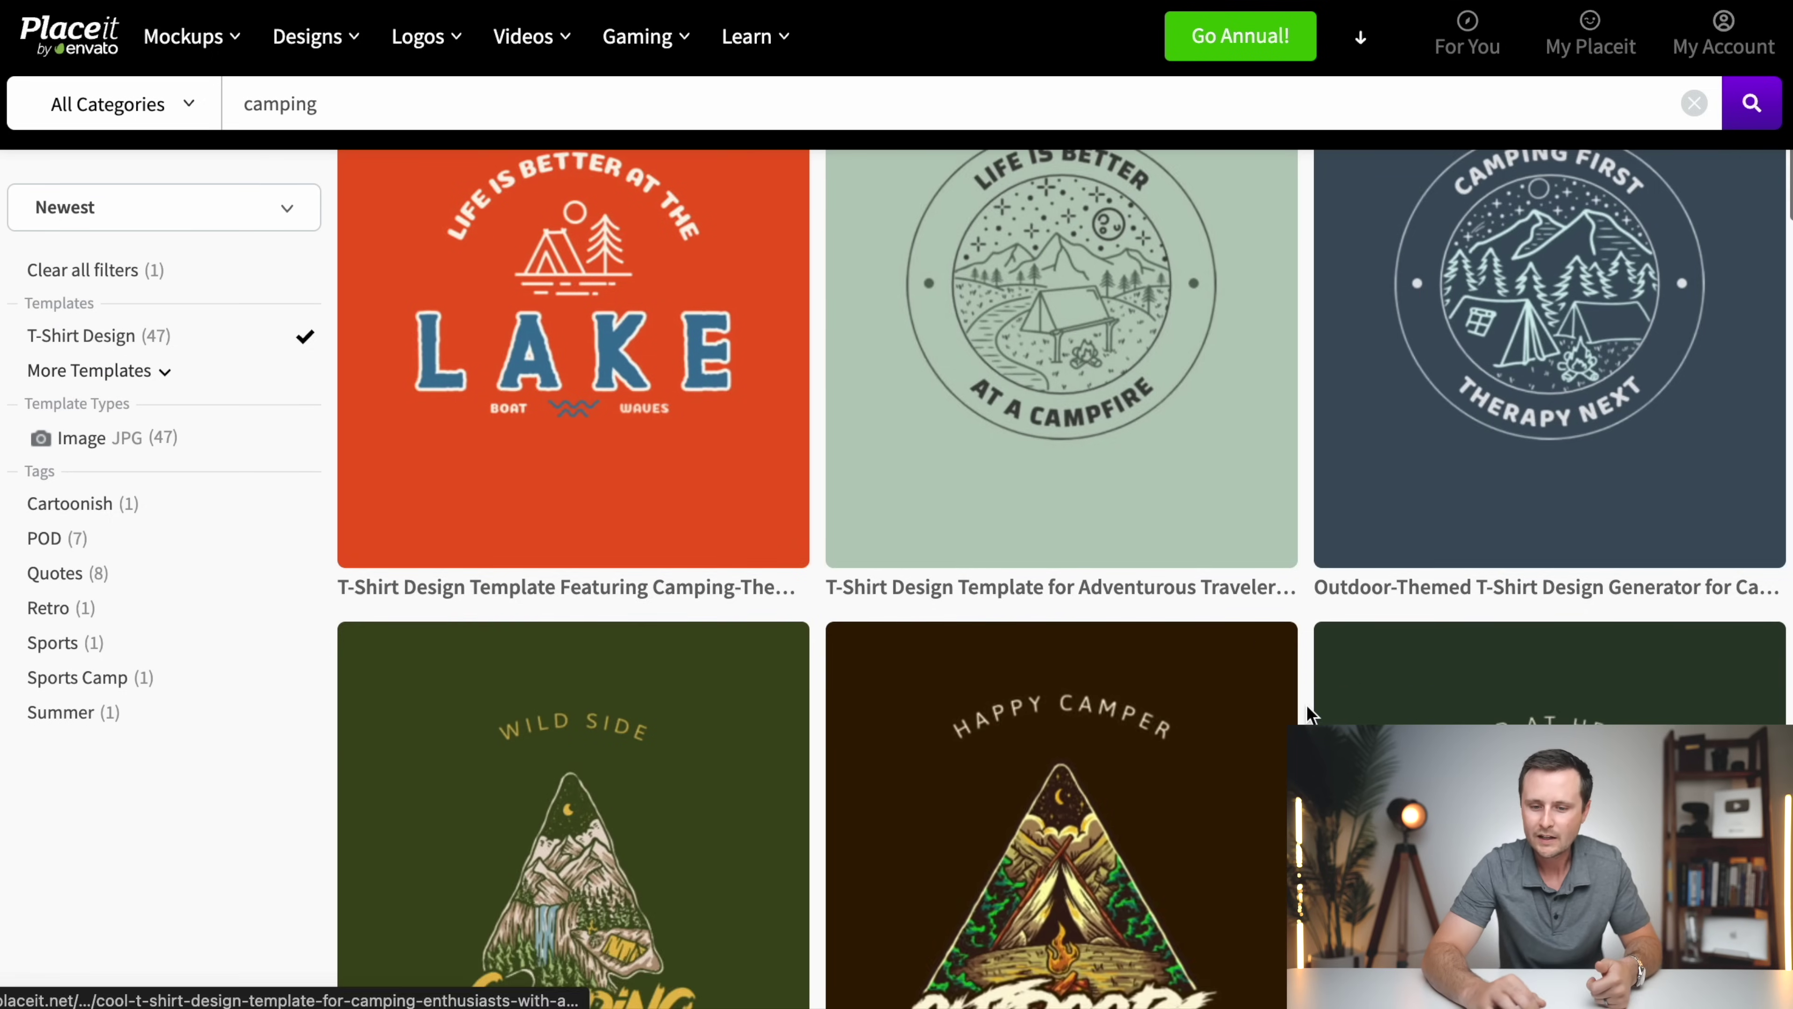
pyautogui.scroll(2, 1308, 714)
pyautogui.scroll(-1, 1307, 714)
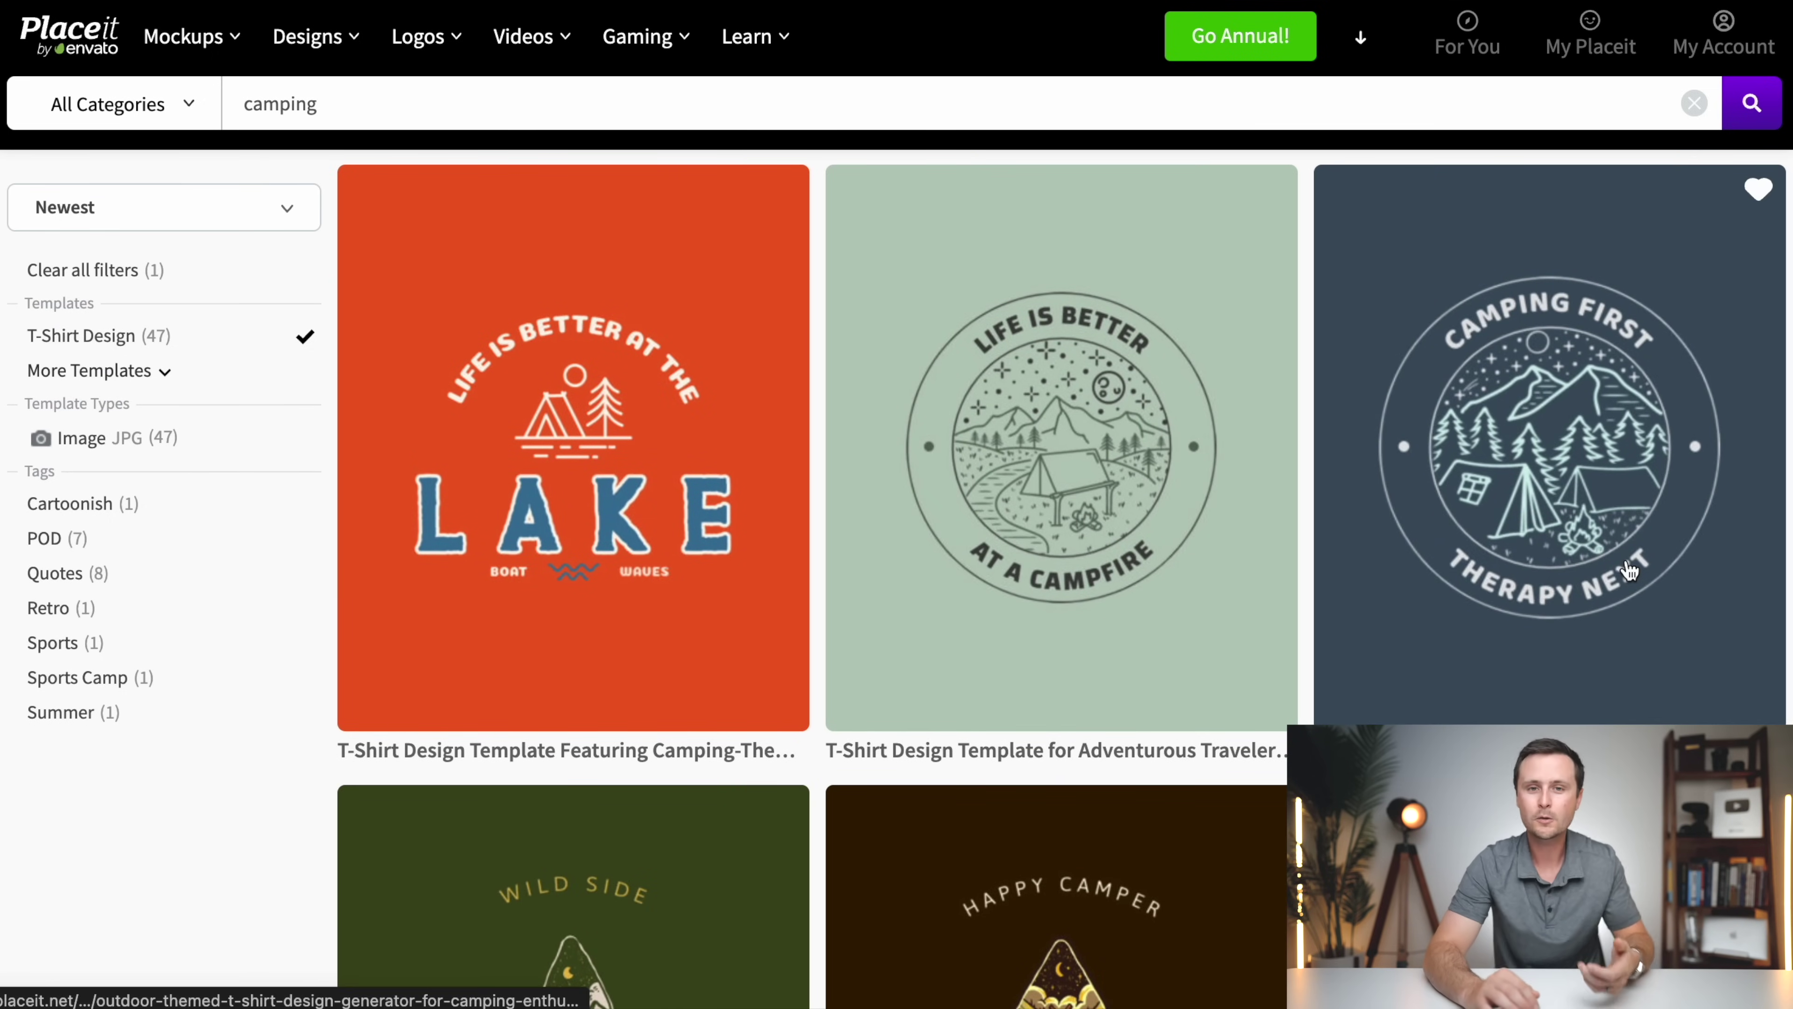
pyautogui.click(1553, 526)
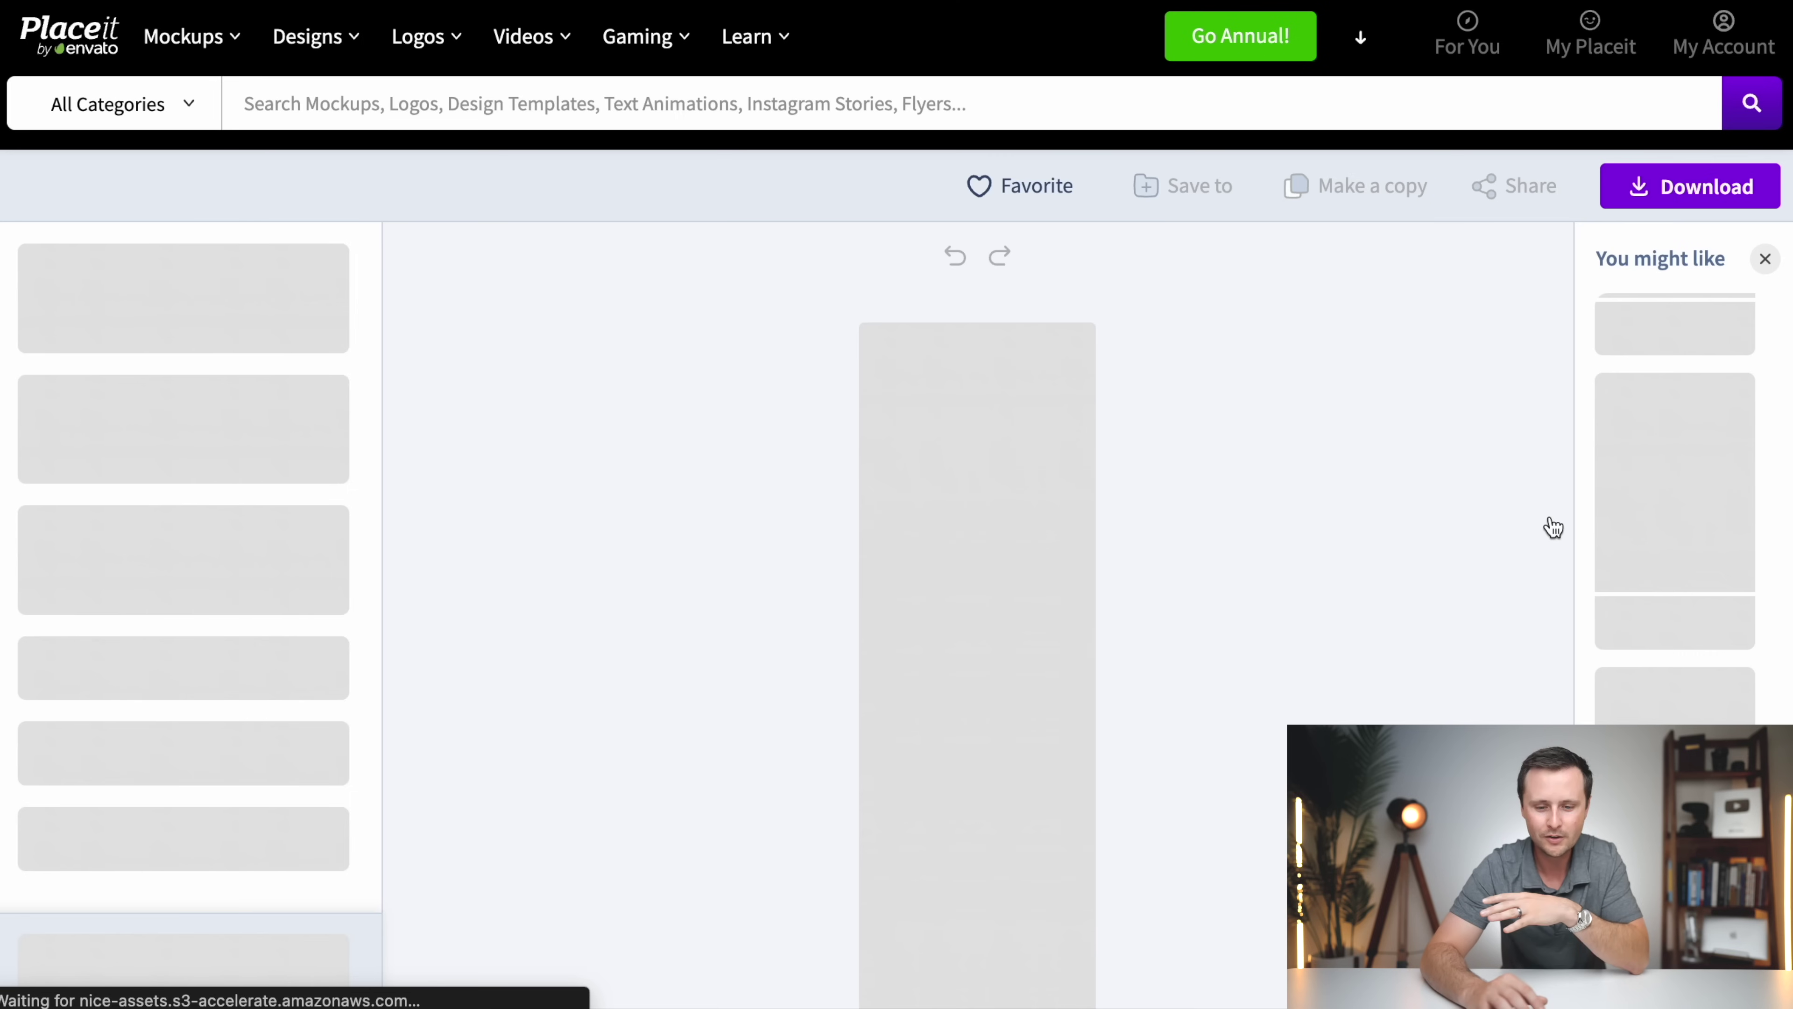
pyautogui.scroll(-5, 1552, 526)
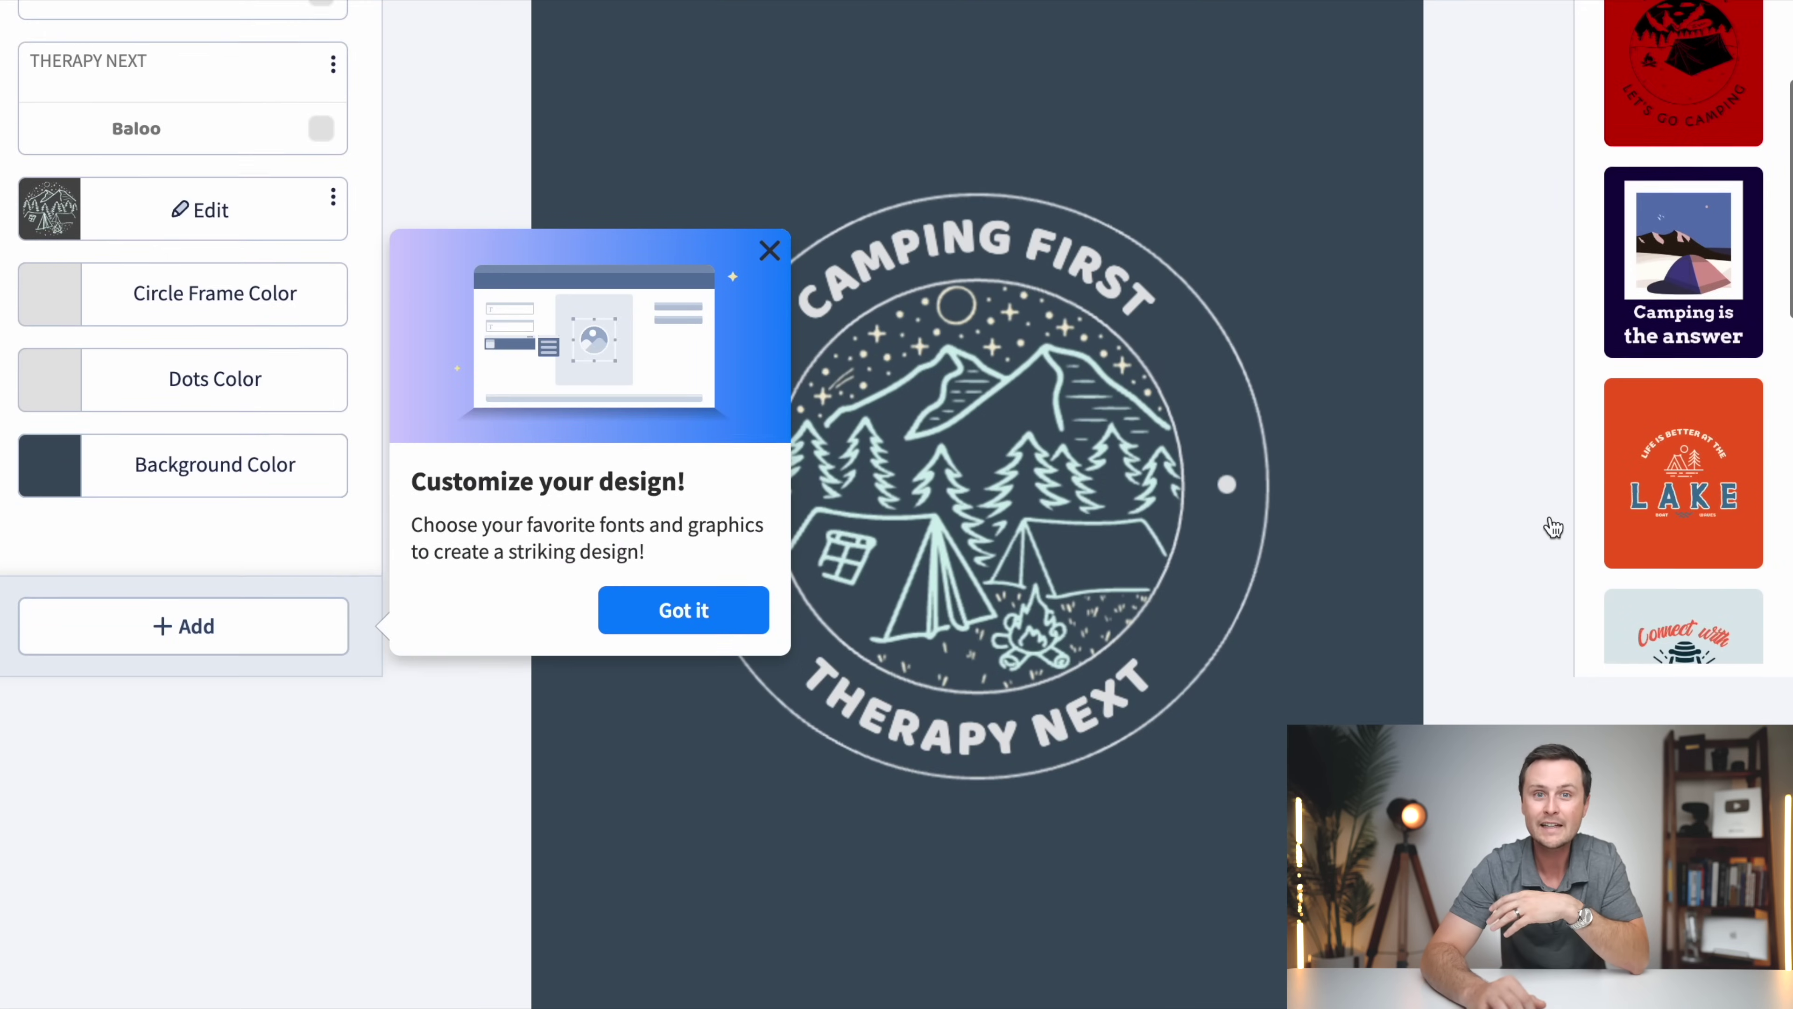
pyautogui.scroll(3, 1553, 527)
pyautogui.click(769, 462)
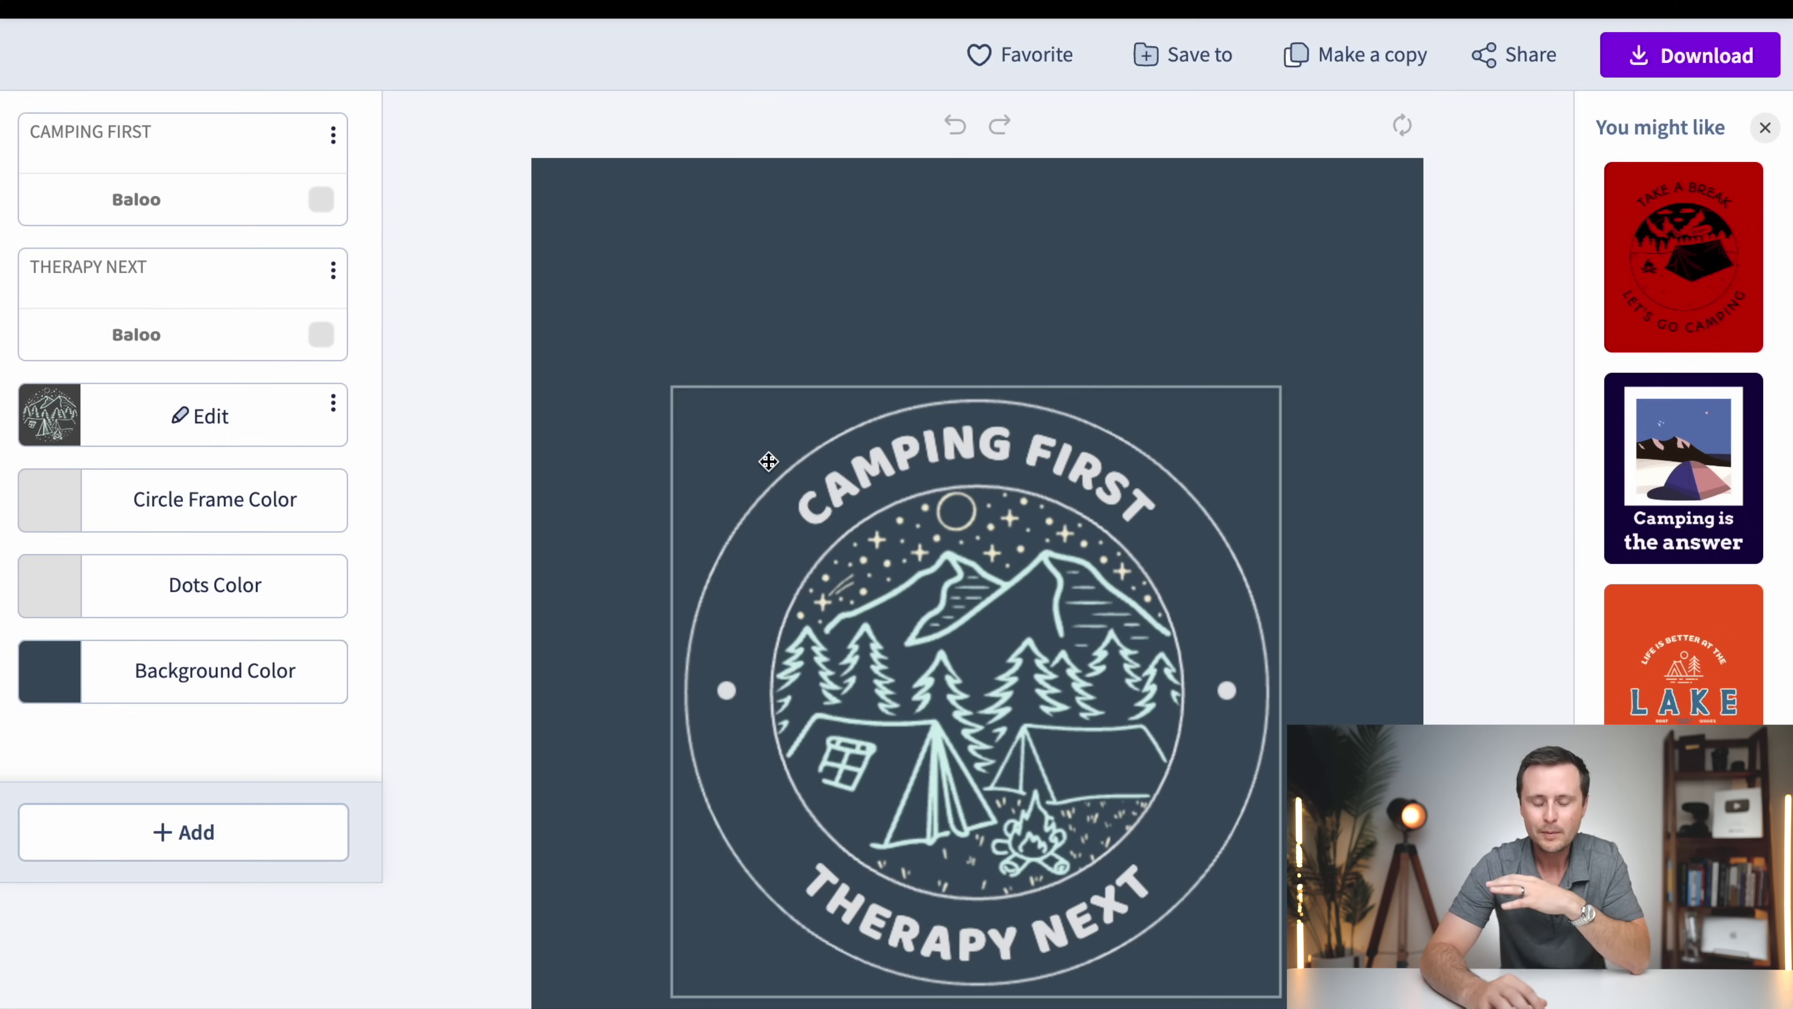
# Step: Try moving the curved "CAMPING FIRST" text above the circle frame and resizing it, and reset the design to its original layout
pyautogui.scroll(-2, 1405, 541)
pyautogui.scroll(1, 1401, 544)
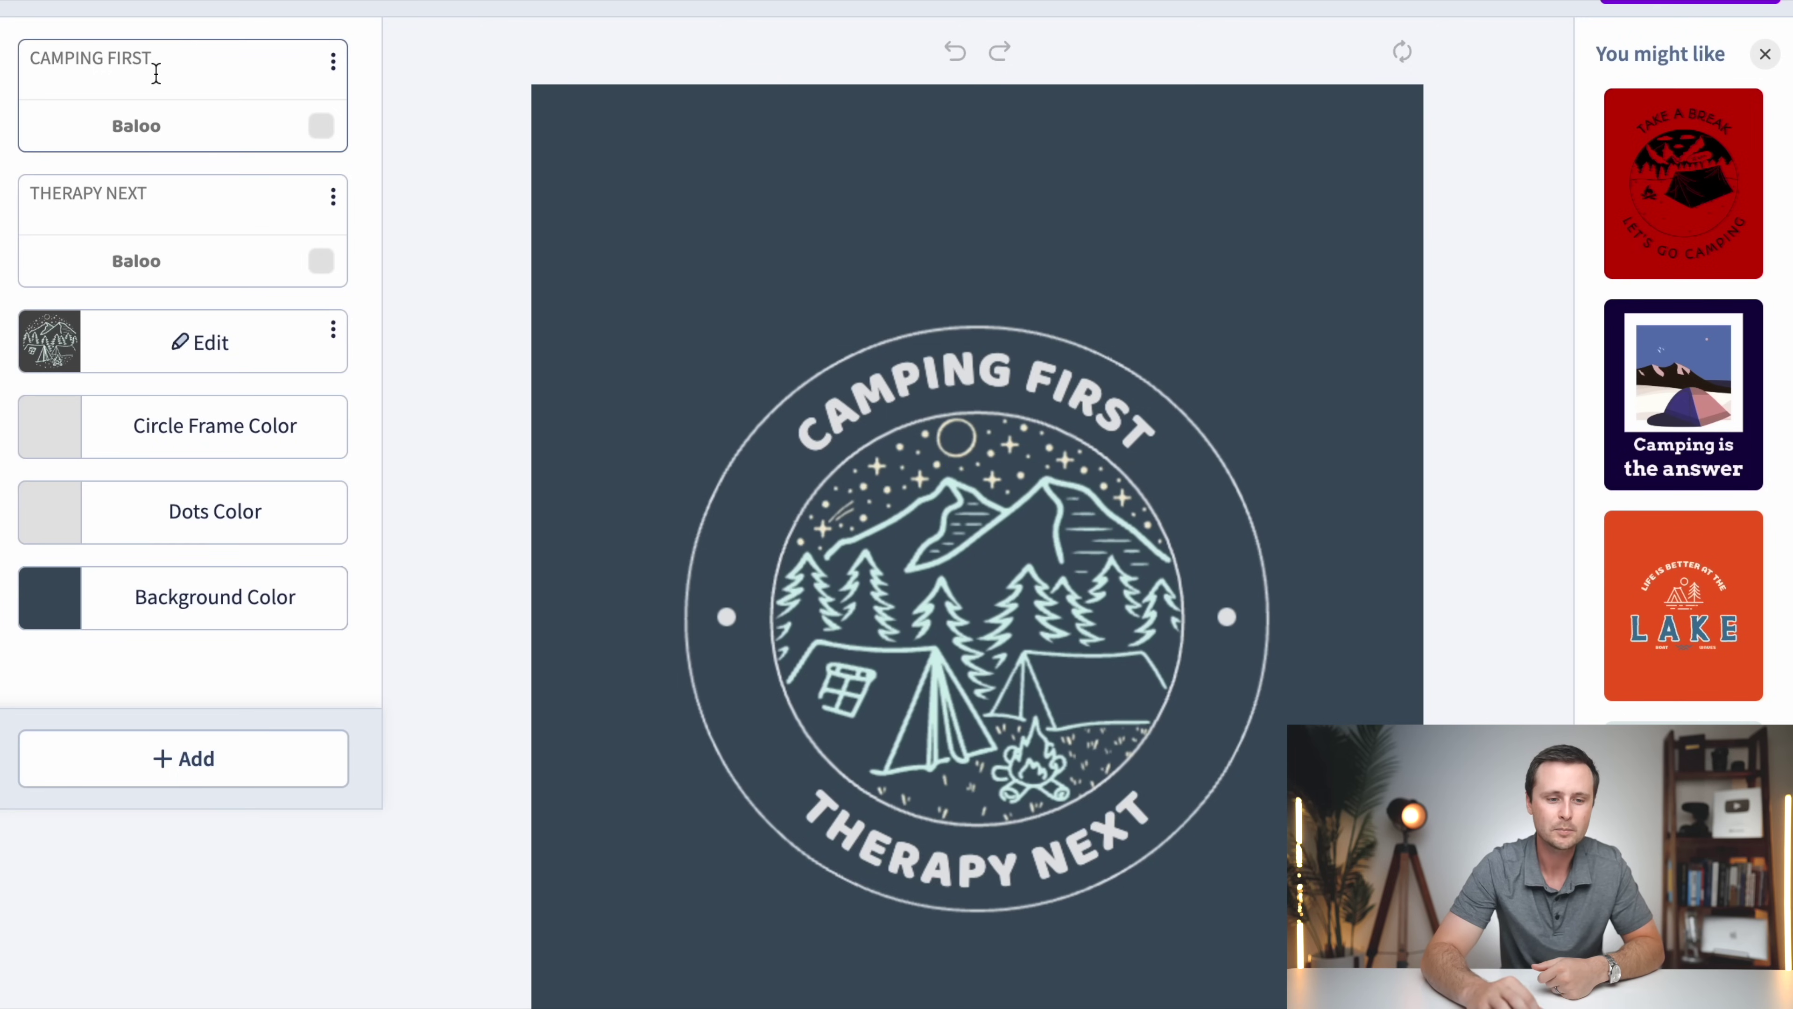
pyautogui.moveTo(156, 73); pyautogui.dragTo(25, 71)
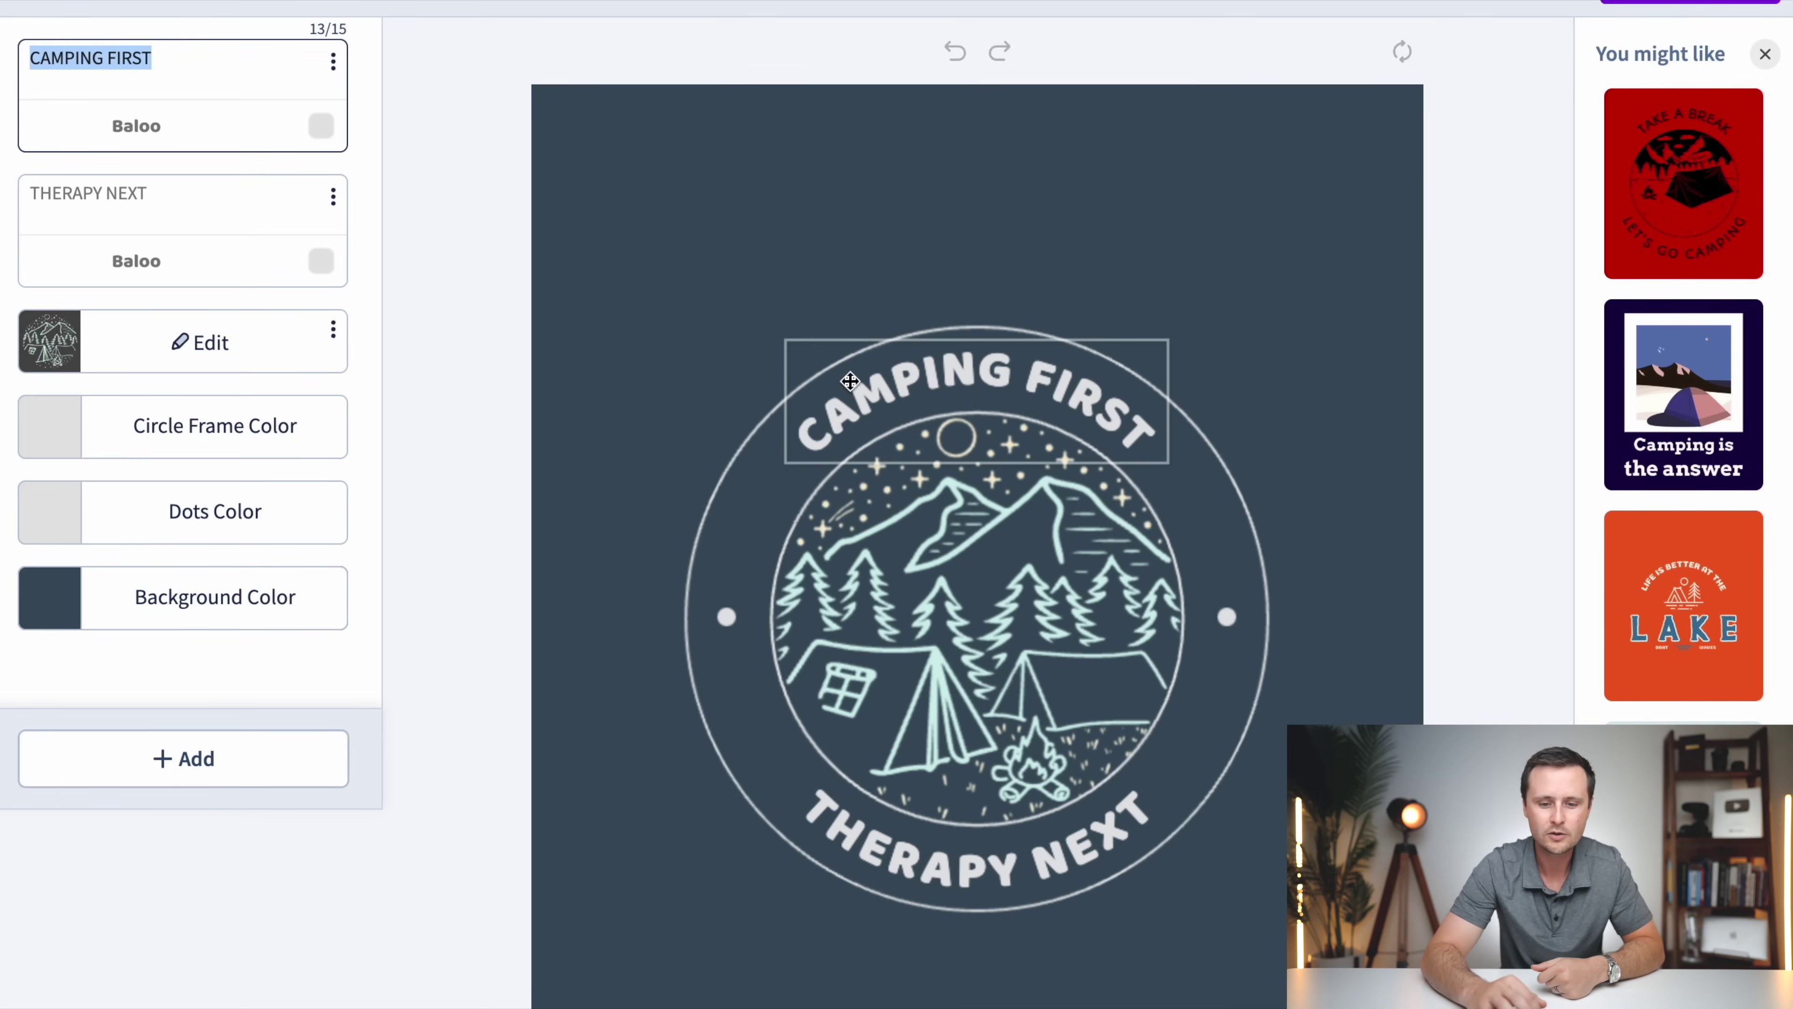
pyautogui.moveTo(1033, 384); pyautogui.dragTo(1010, 243)
pyautogui.moveTo(1147, 329); pyautogui.dragTo(1200, 375)
pyautogui.click(954, 63)
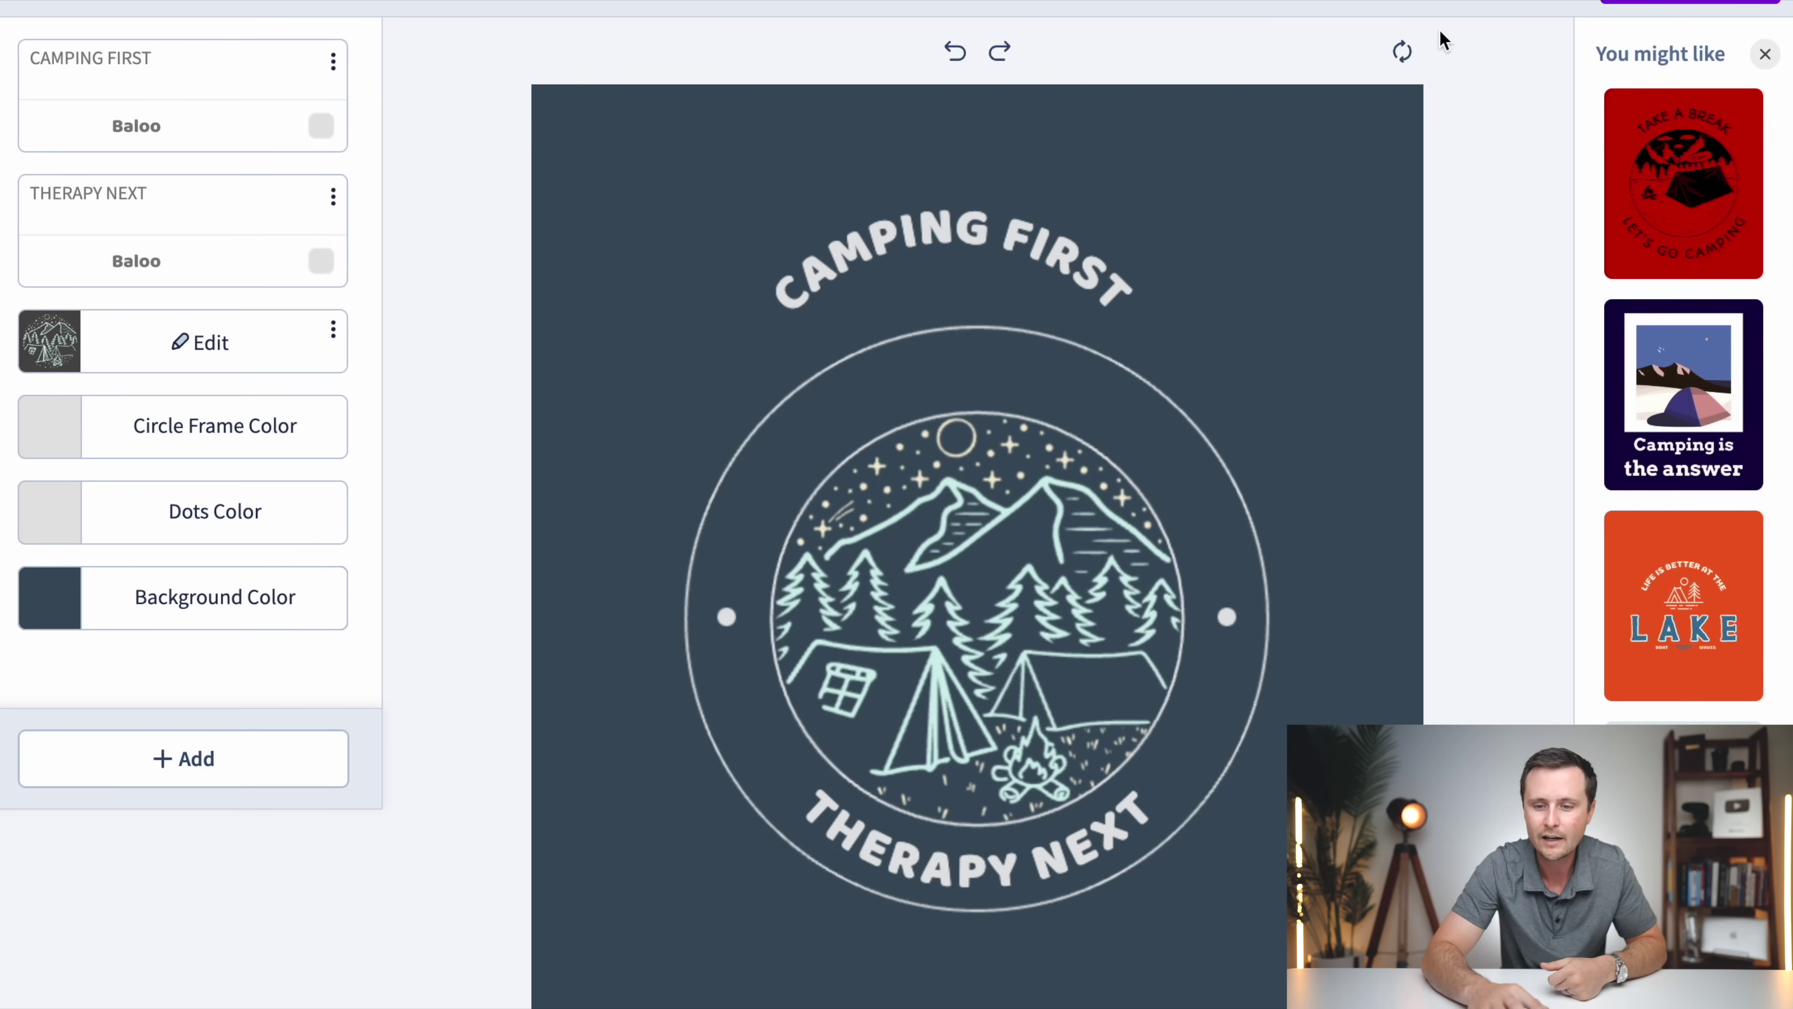
pyautogui.click(1400, 55)
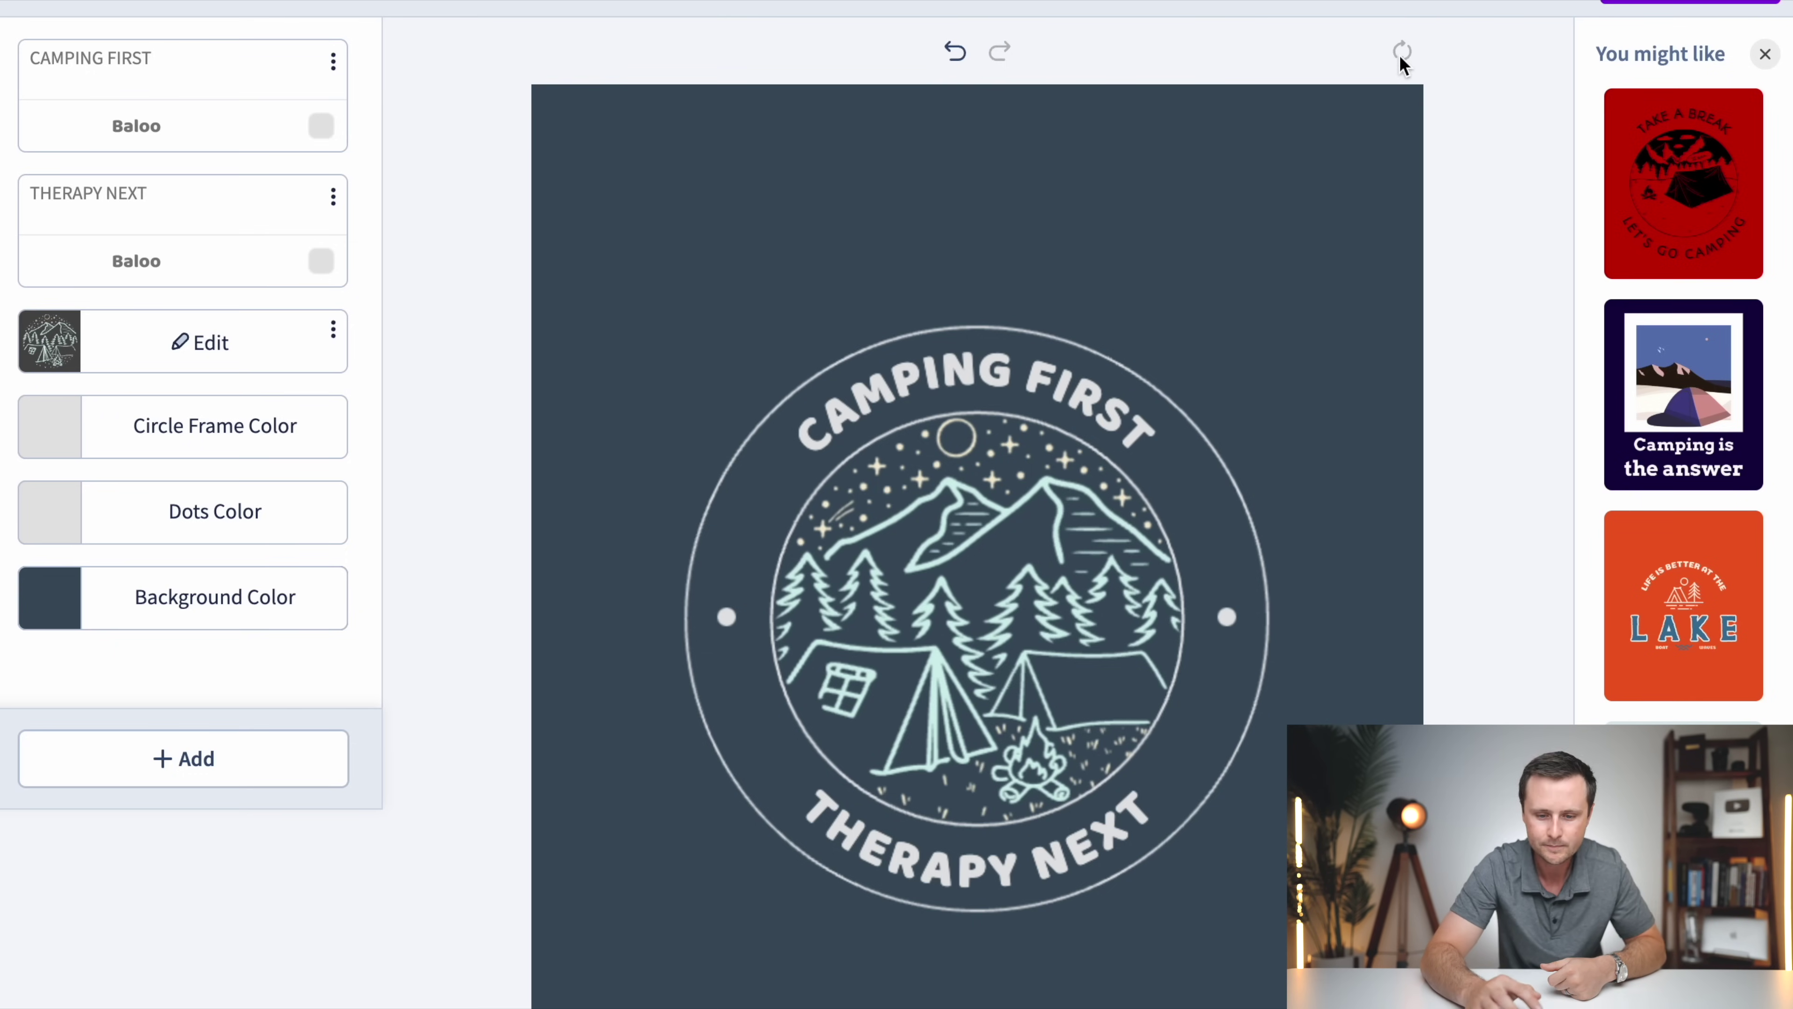
# Step: Replace the upper curved text "CAMPING FIRST" with "CAMPING HAIR" in capitals
pyautogui.moveTo(209, 66); pyautogui.dragTo(18, 71)
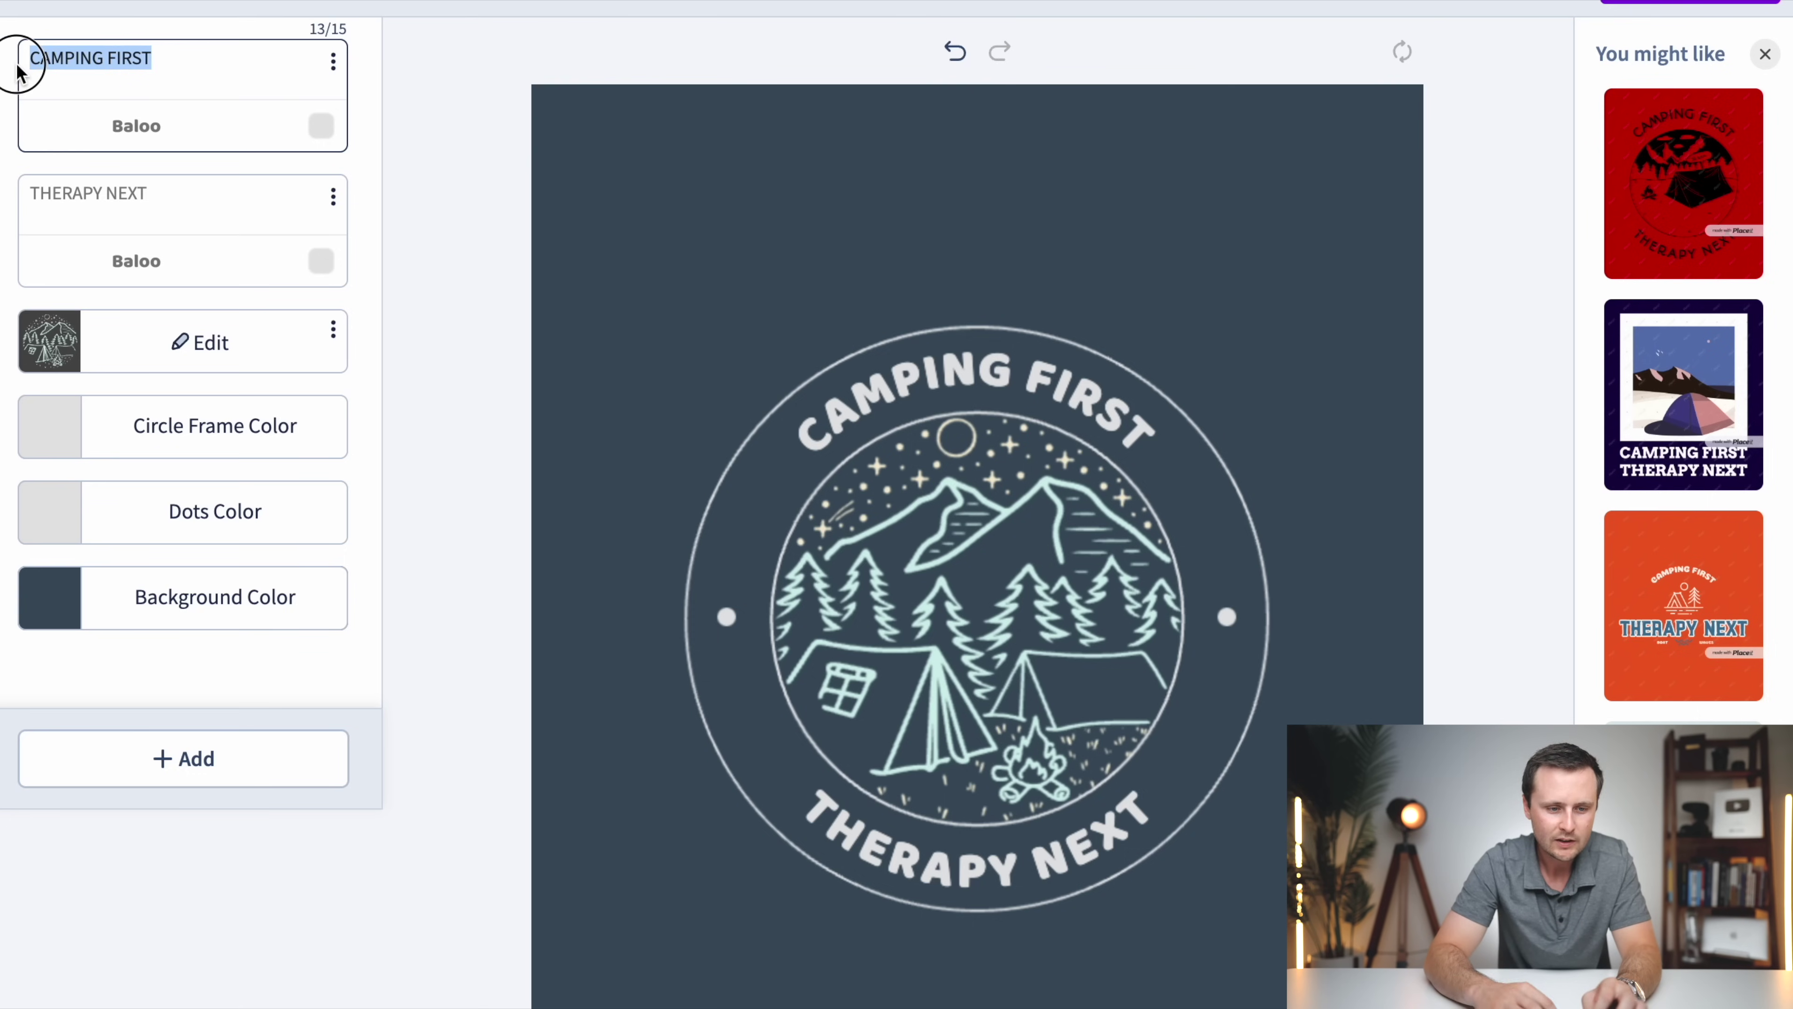
pyautogui.press('BackSpace')
pyautogui.rightClick(99, 66)
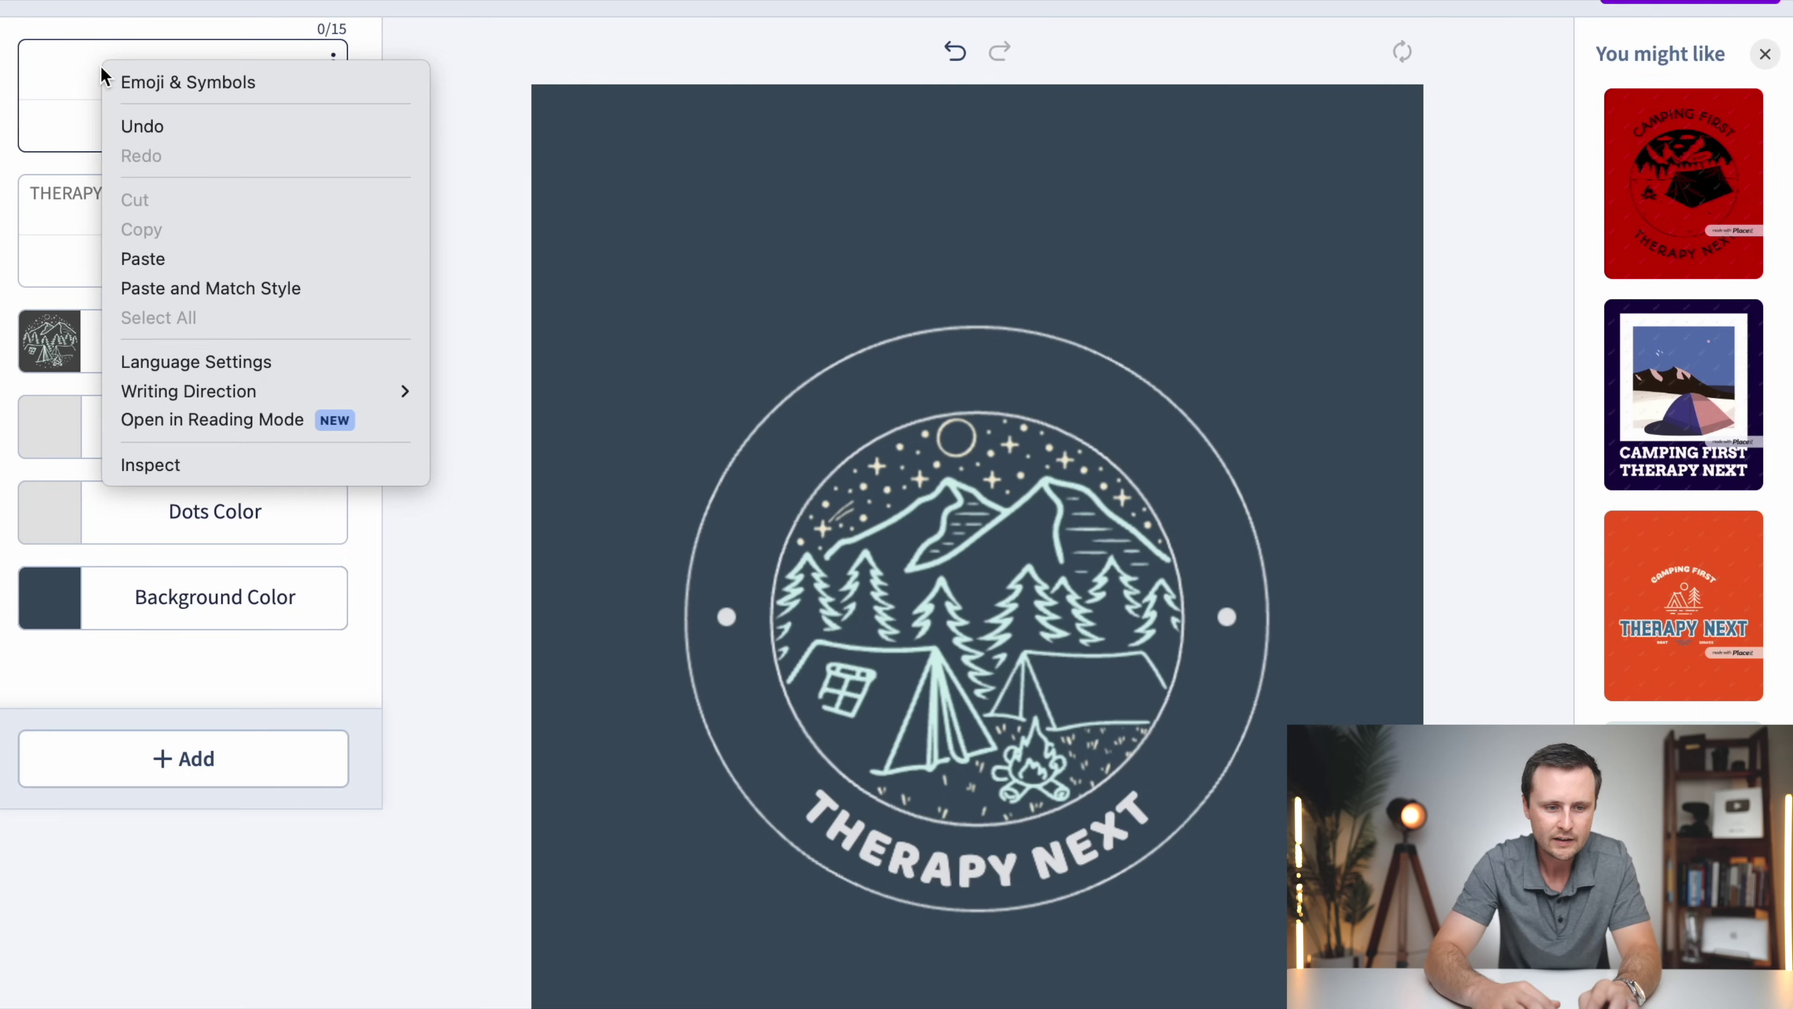
pyautogui.click(150, 256)
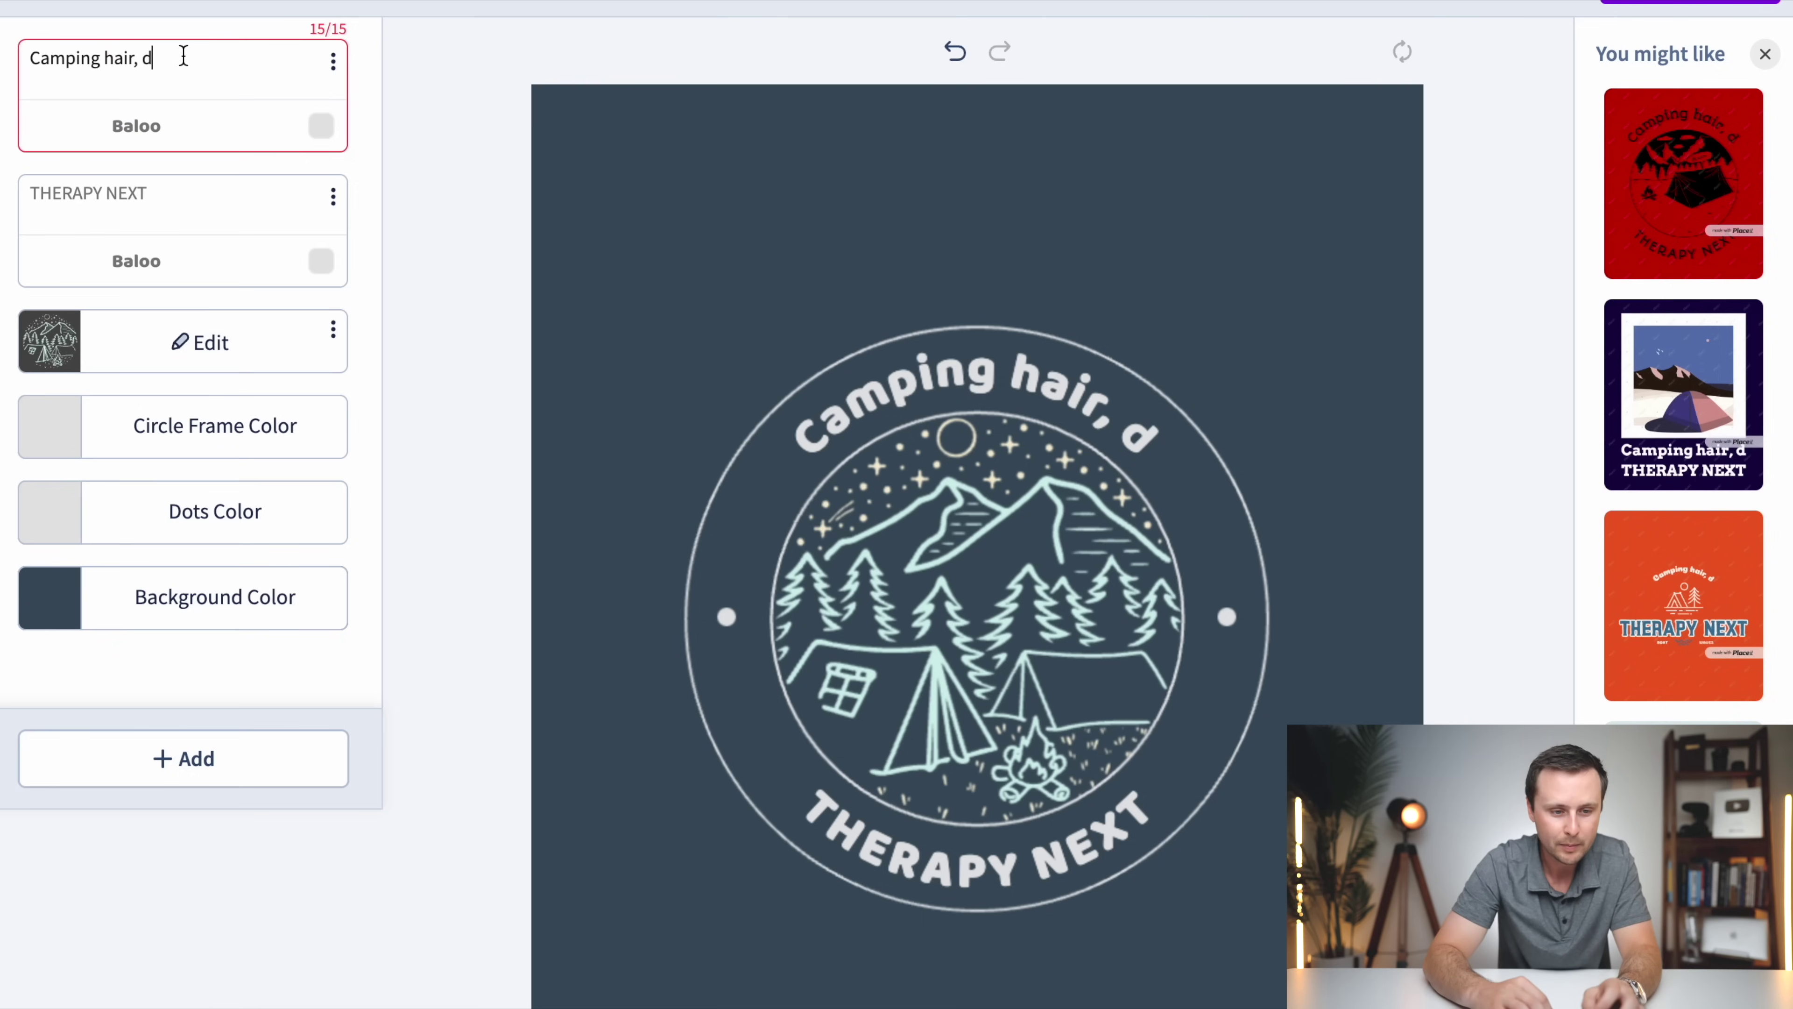
pyautogui.moveTo(183, 55); pyautogui.dragTo(46, 57)
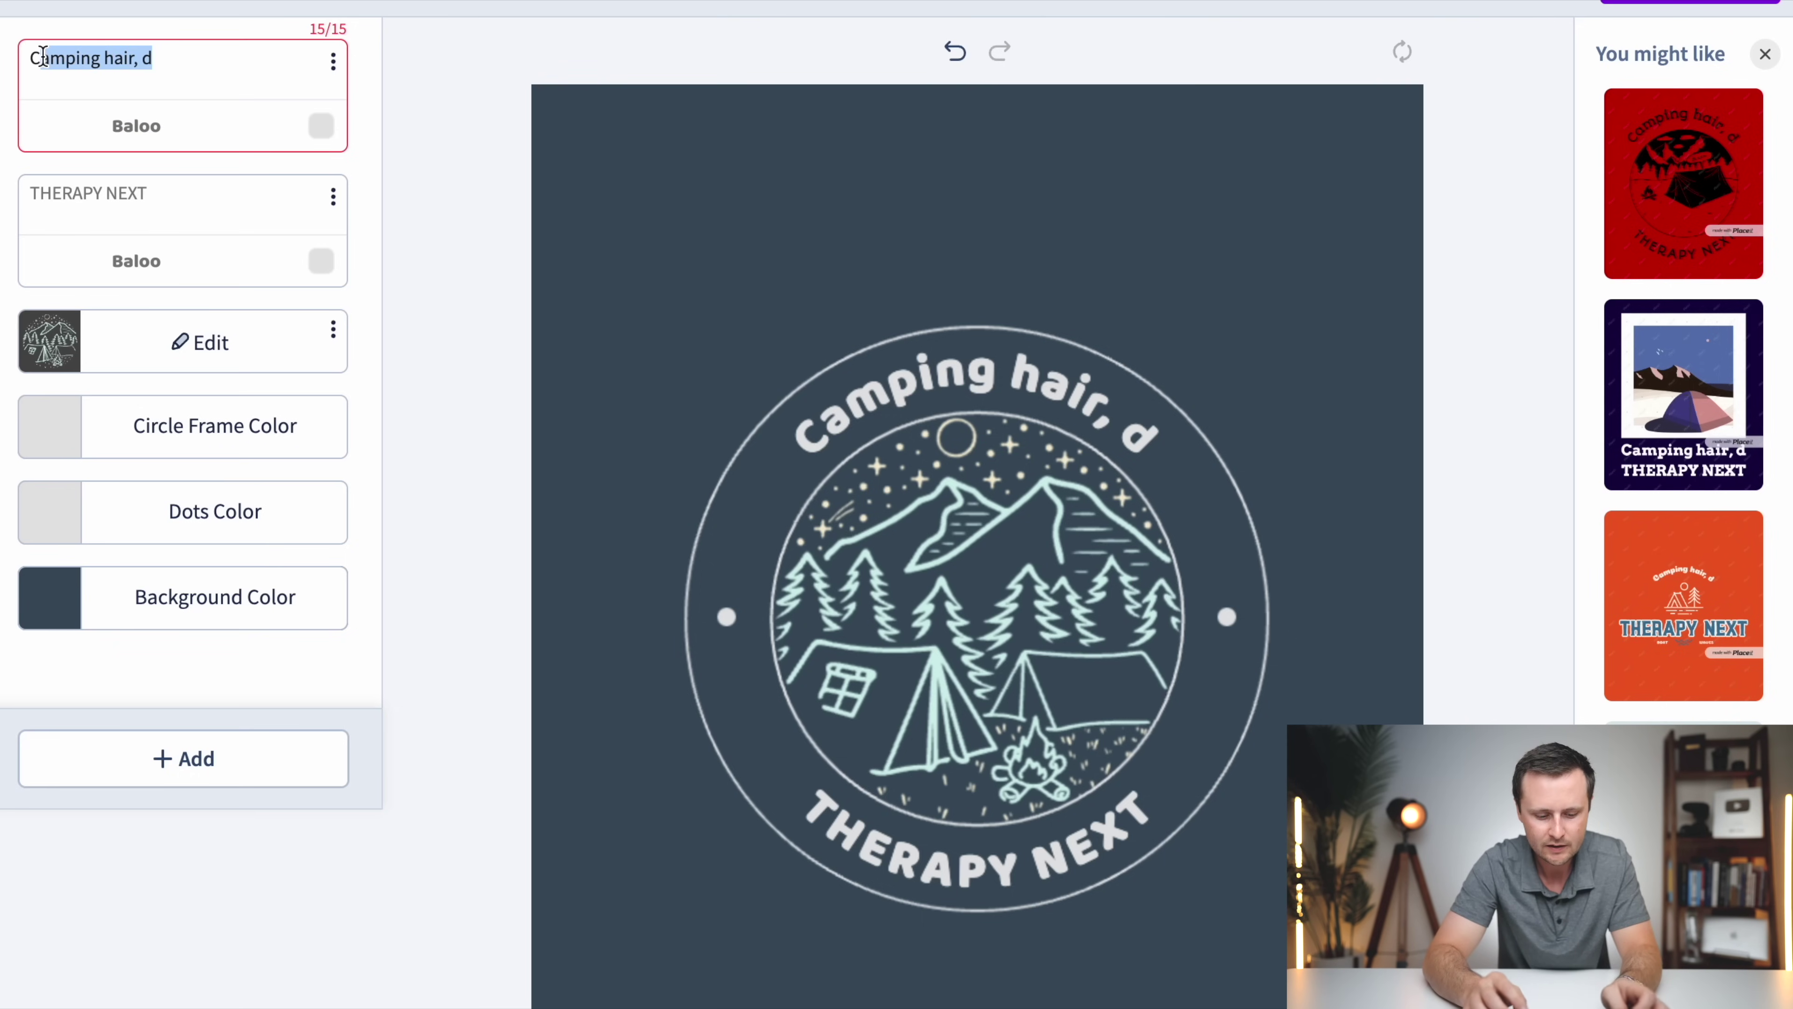
pyautogui.write('AMPING HAIR')
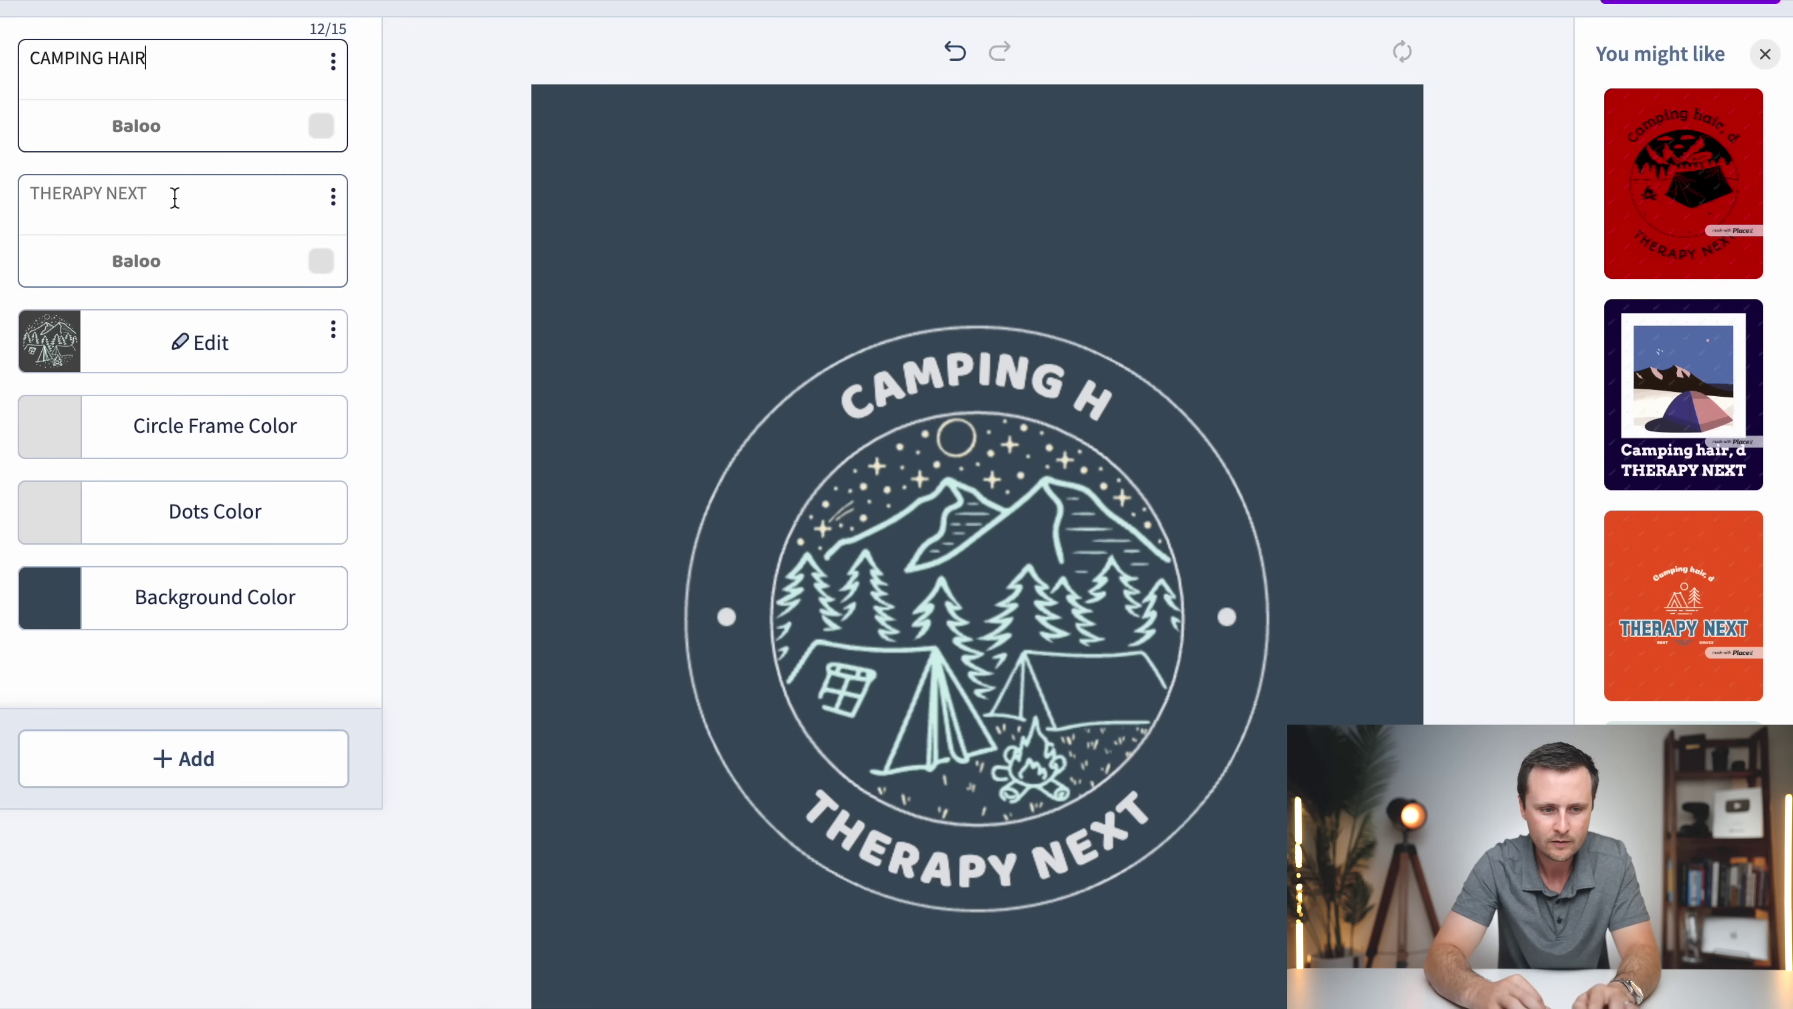
# Step: Replace the lower curved text "THERAPY NEXT" with "DON'T CARE"
pyautogui.tripleClick(175, 198)
pyautogui.write("DON'T CA")
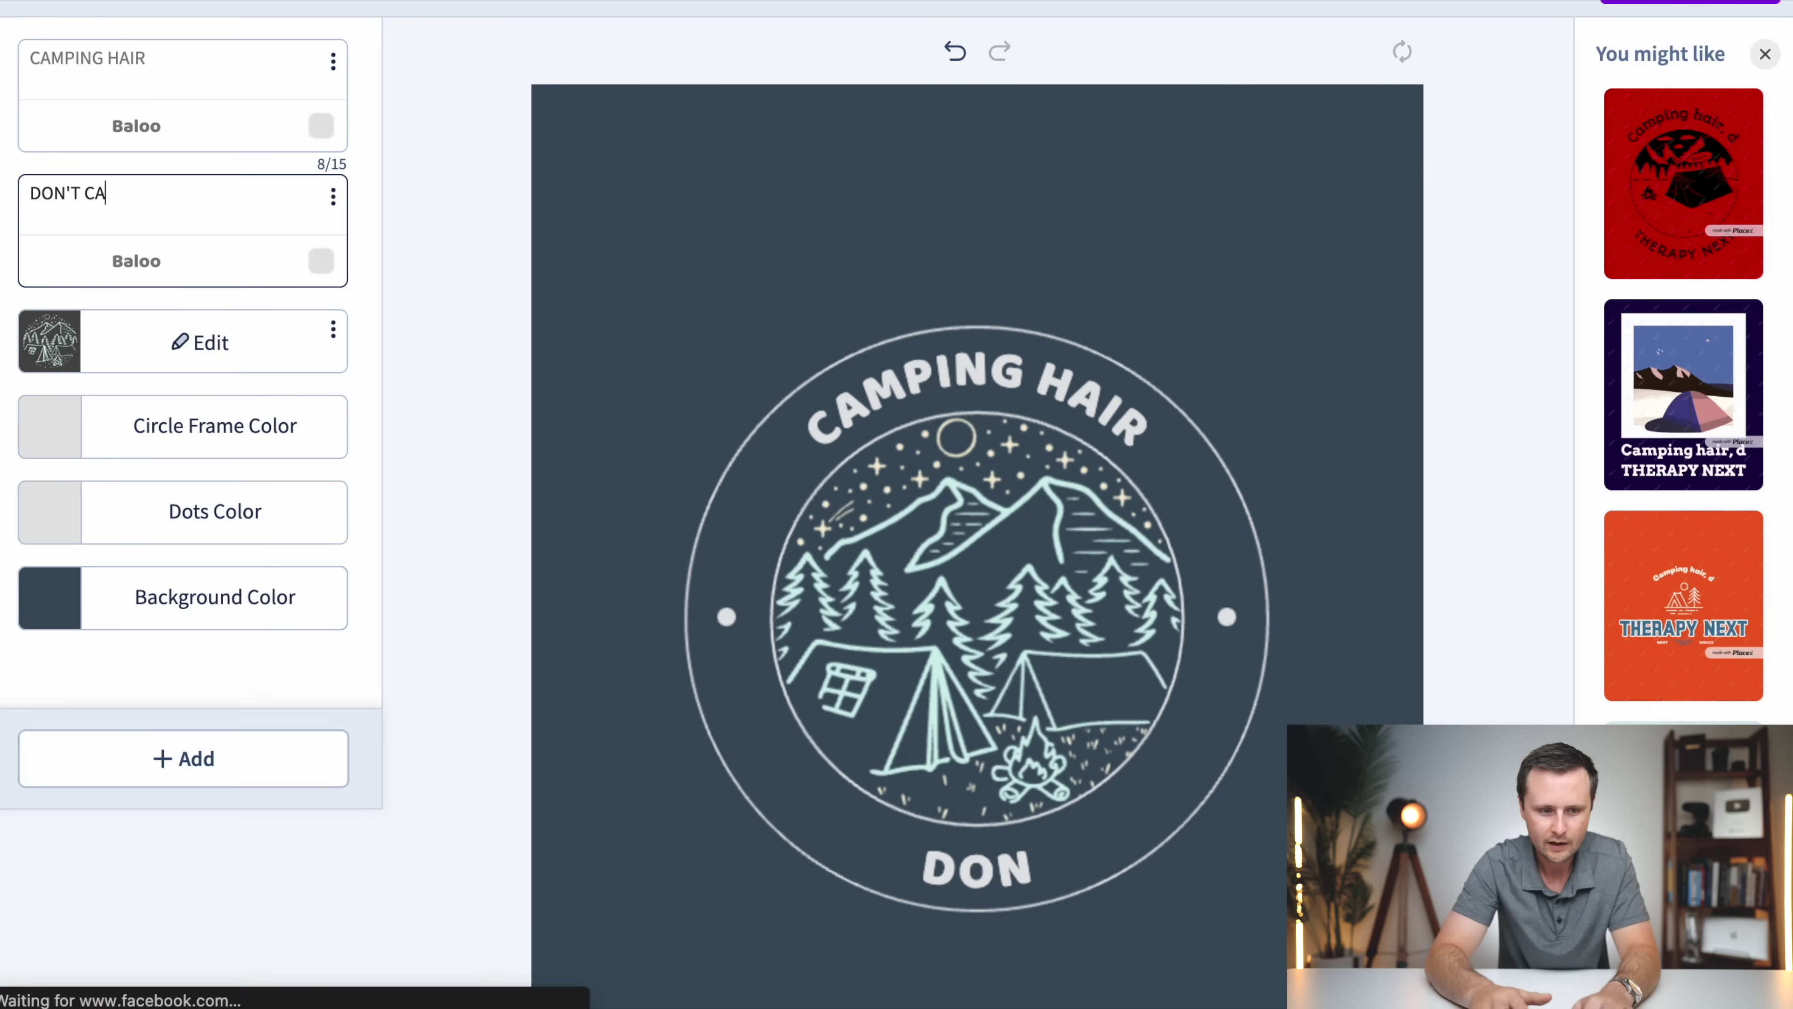
pyautogui.write('RE')
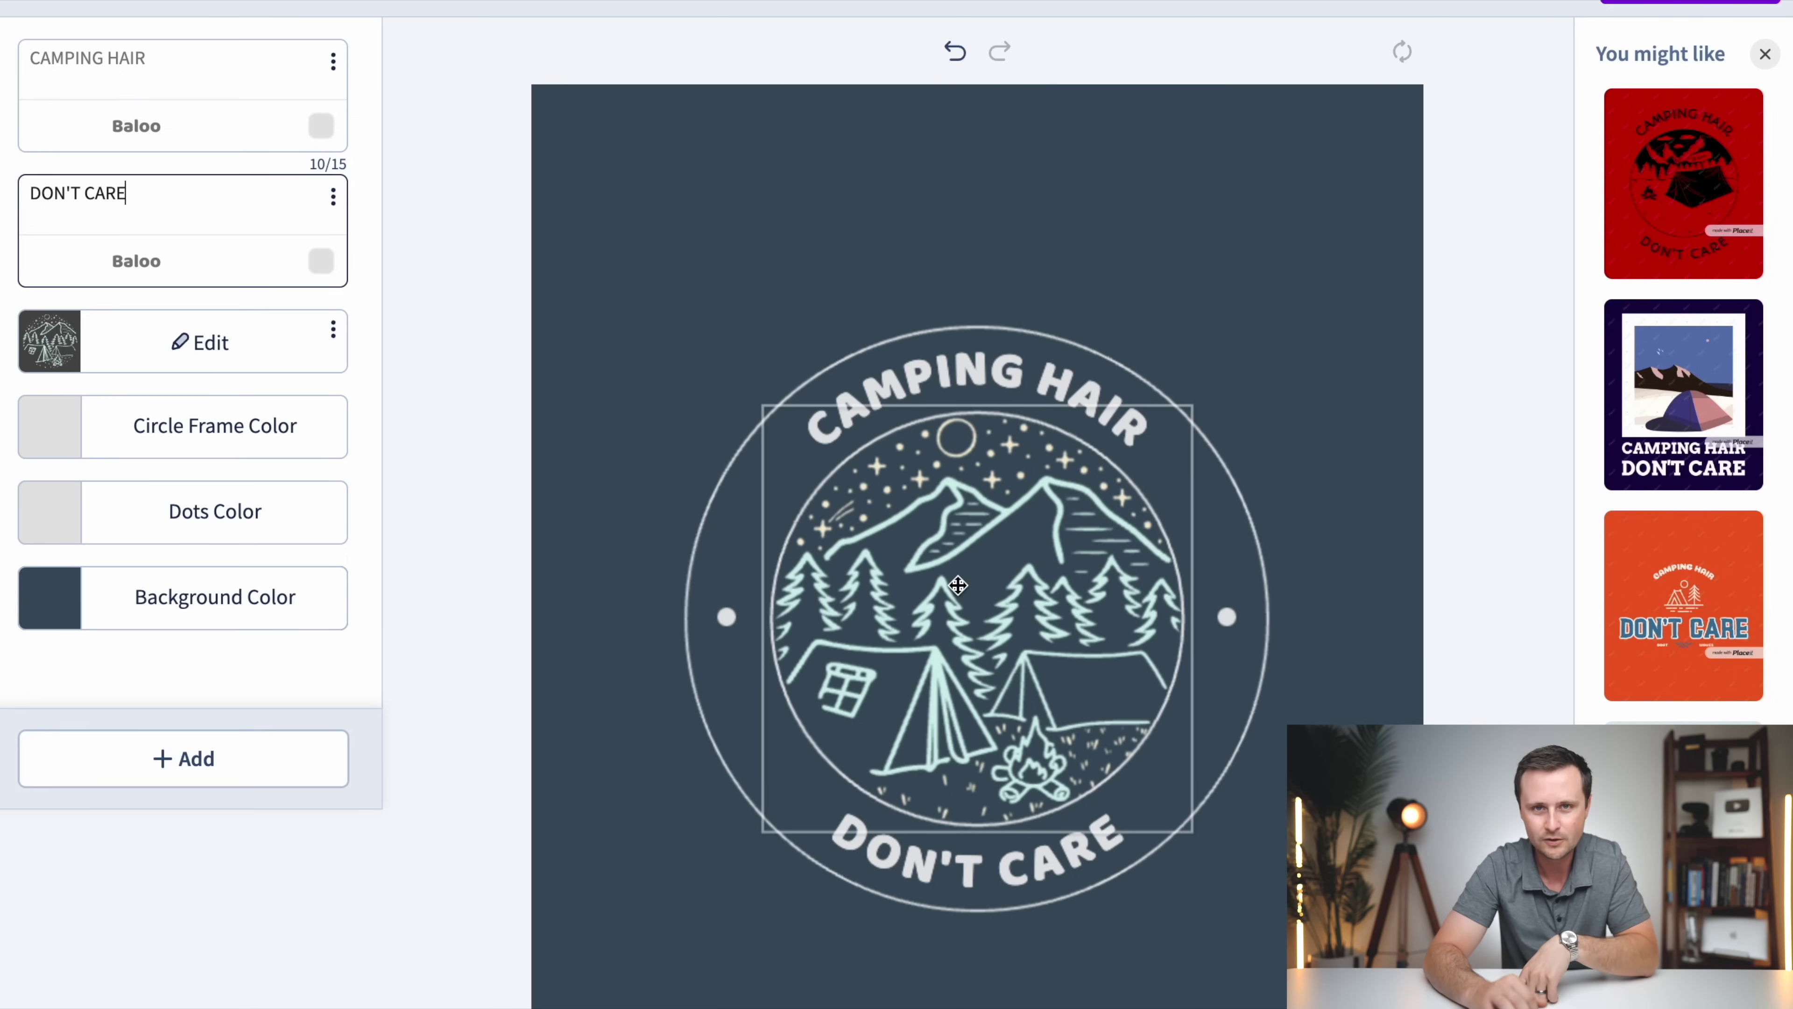
# Step: Search the graphics library for "camping" and replace the central artwork with the tent, pine trees and crossed logs graphic
pyautogui.click(861, 648)
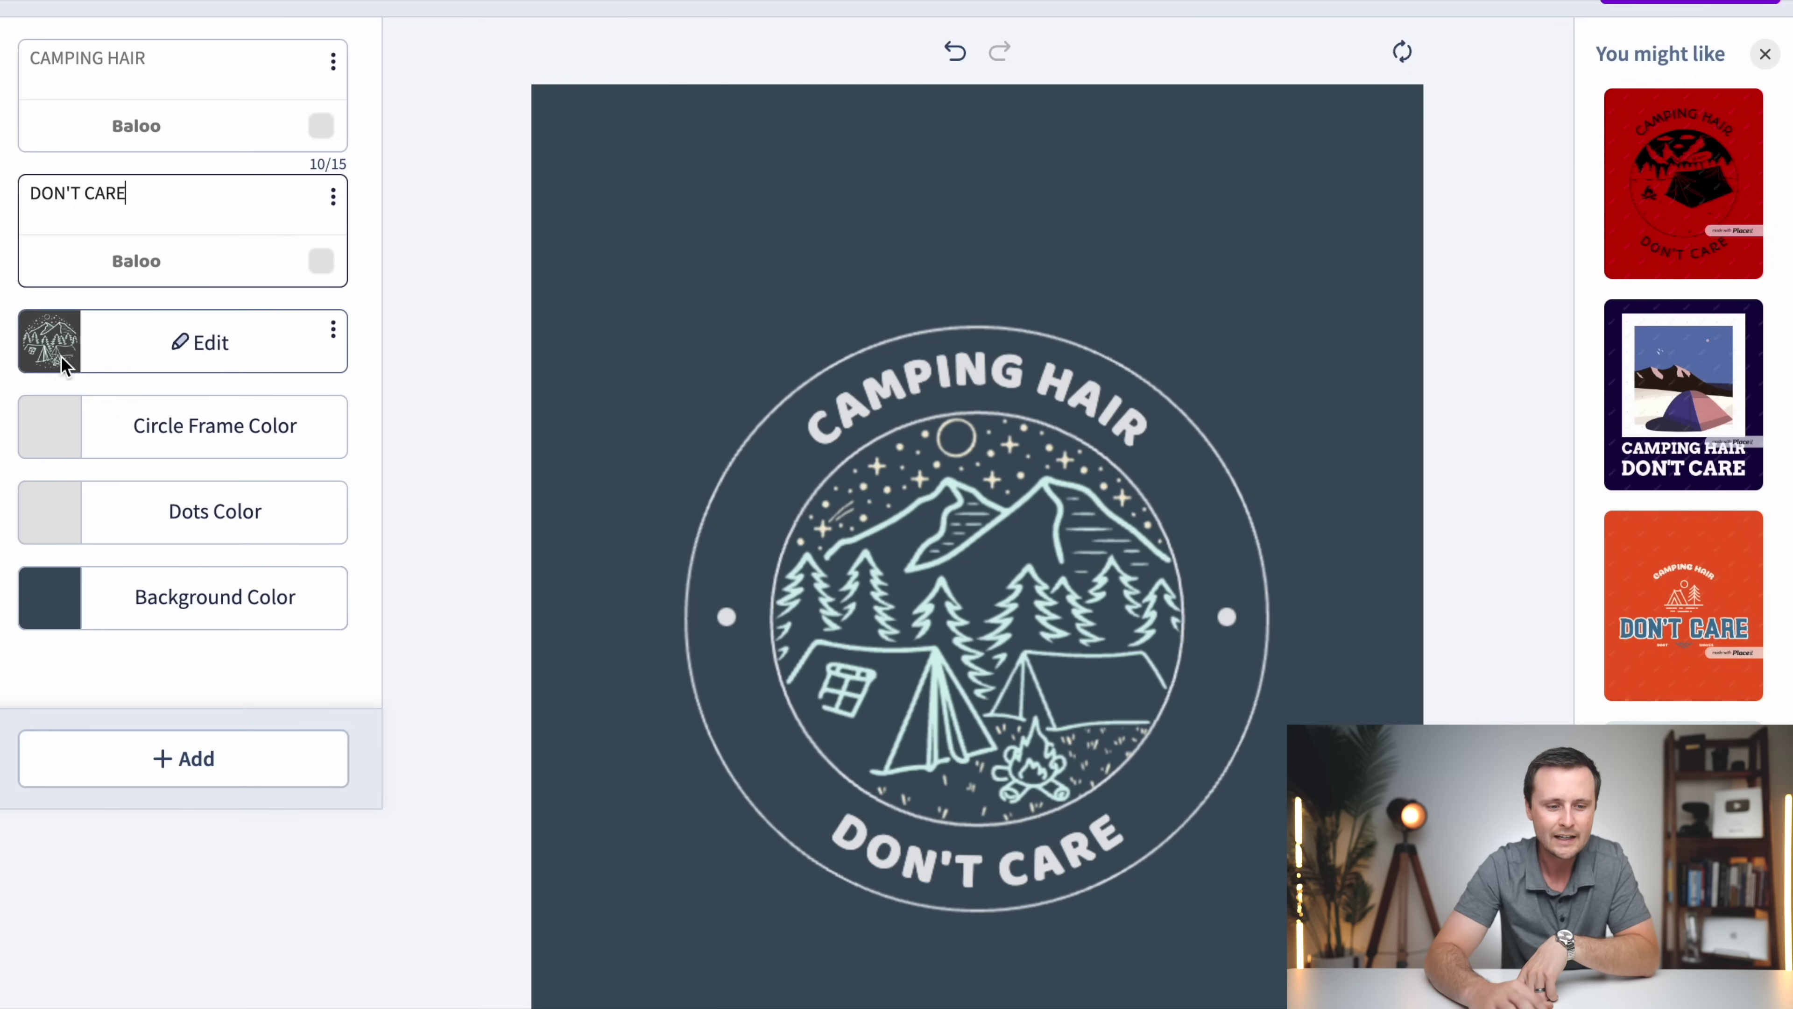
pyautogui.click(199, 346)
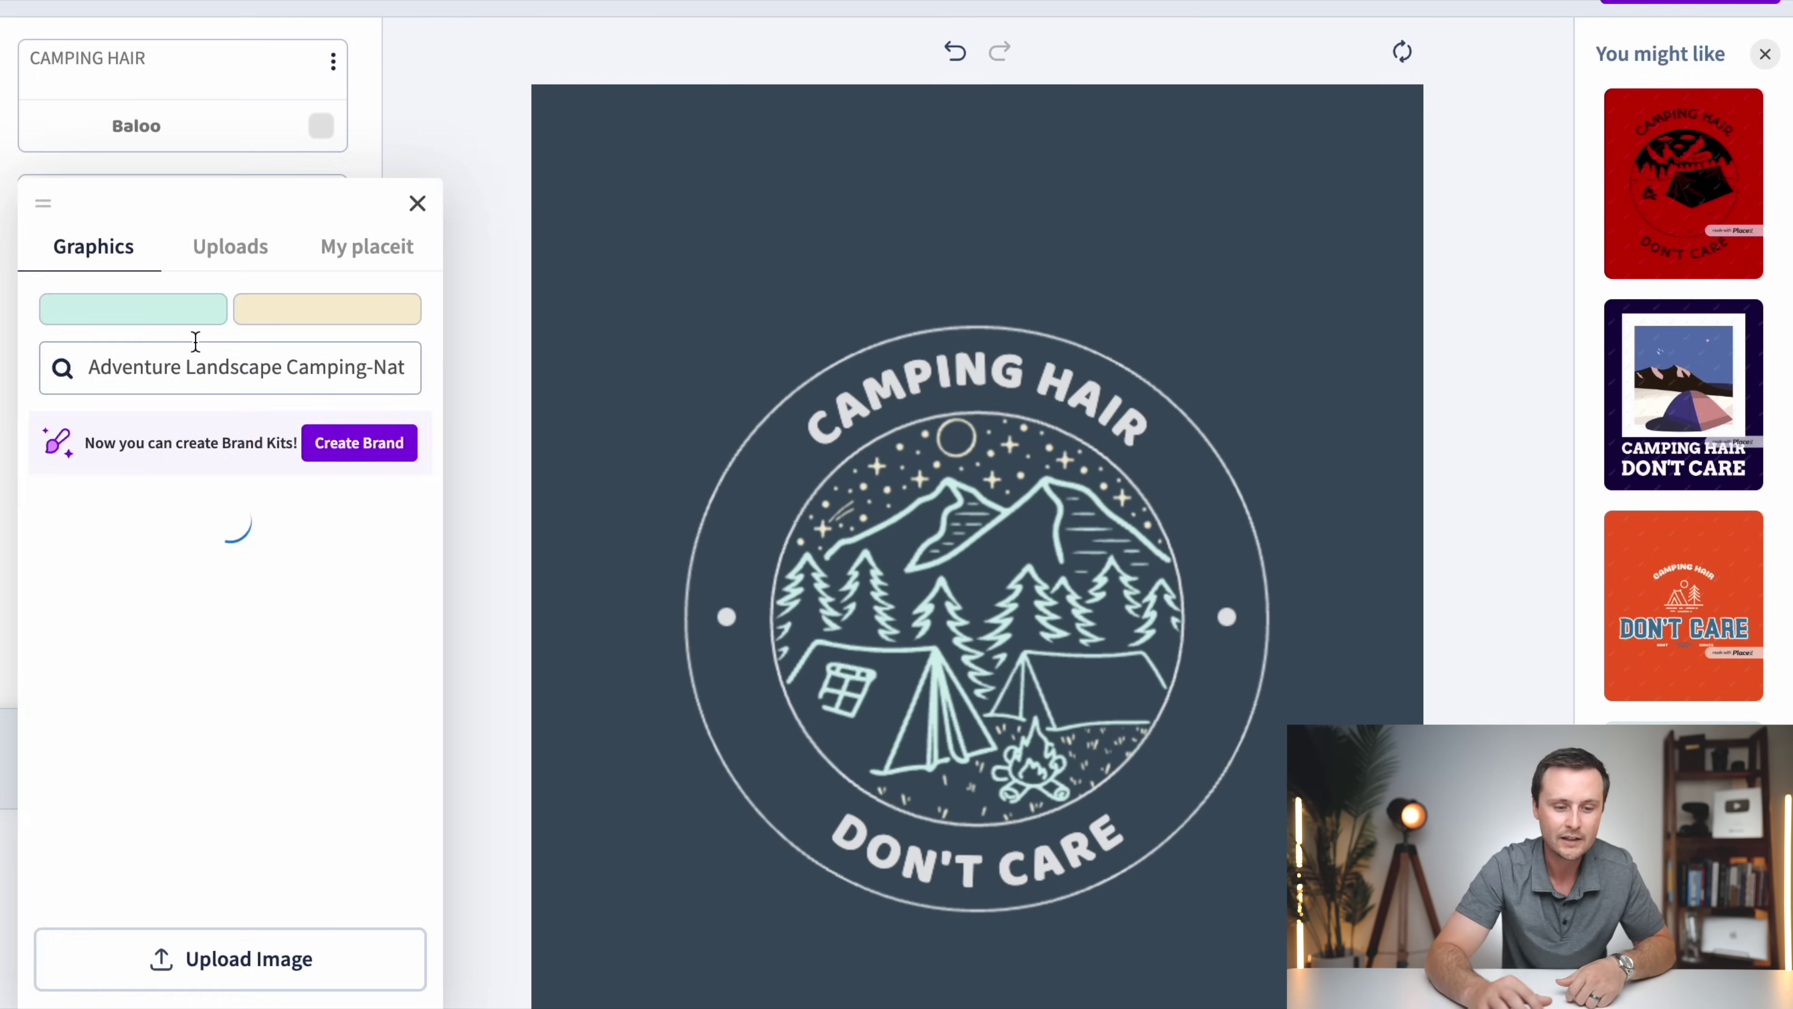
pyautogui.moveTo(99, 368); pyautogui.dragTo(413, 367)
pyautogui.write('CAMPing')
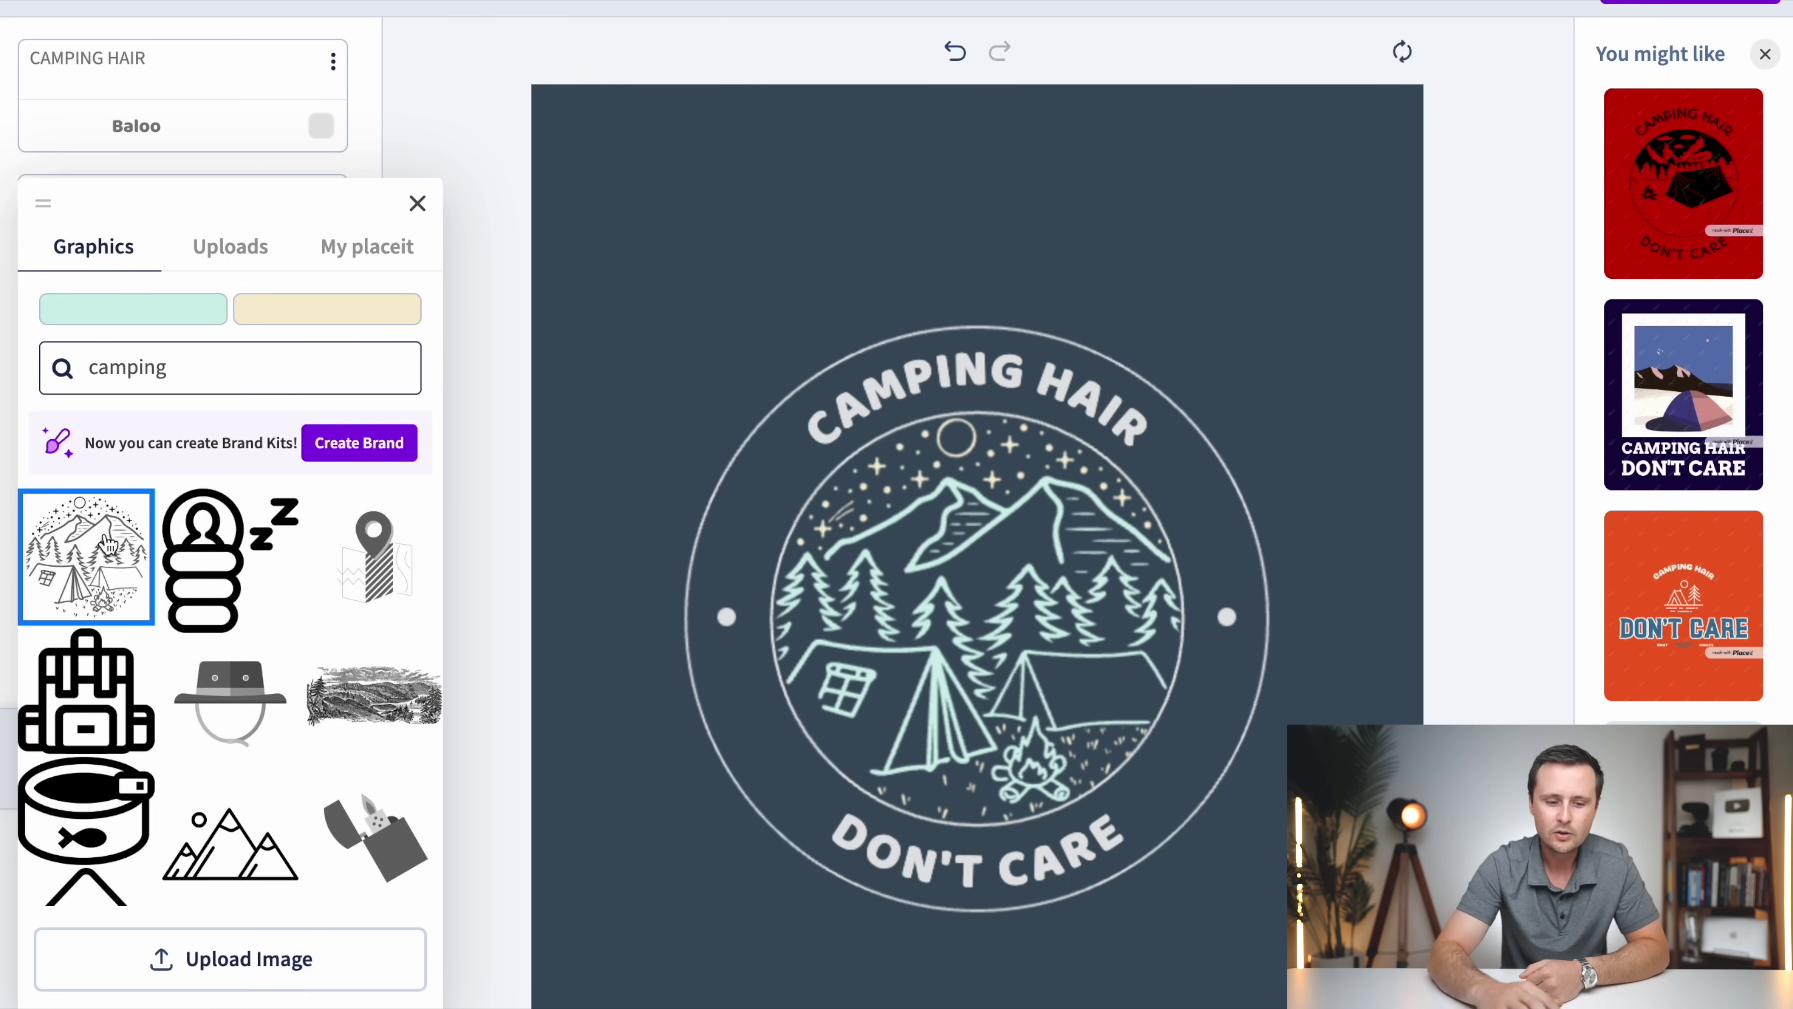
pyautogui.scroll(-5, 254, 747)
pyautogui.scroll(-3, 270, 751)
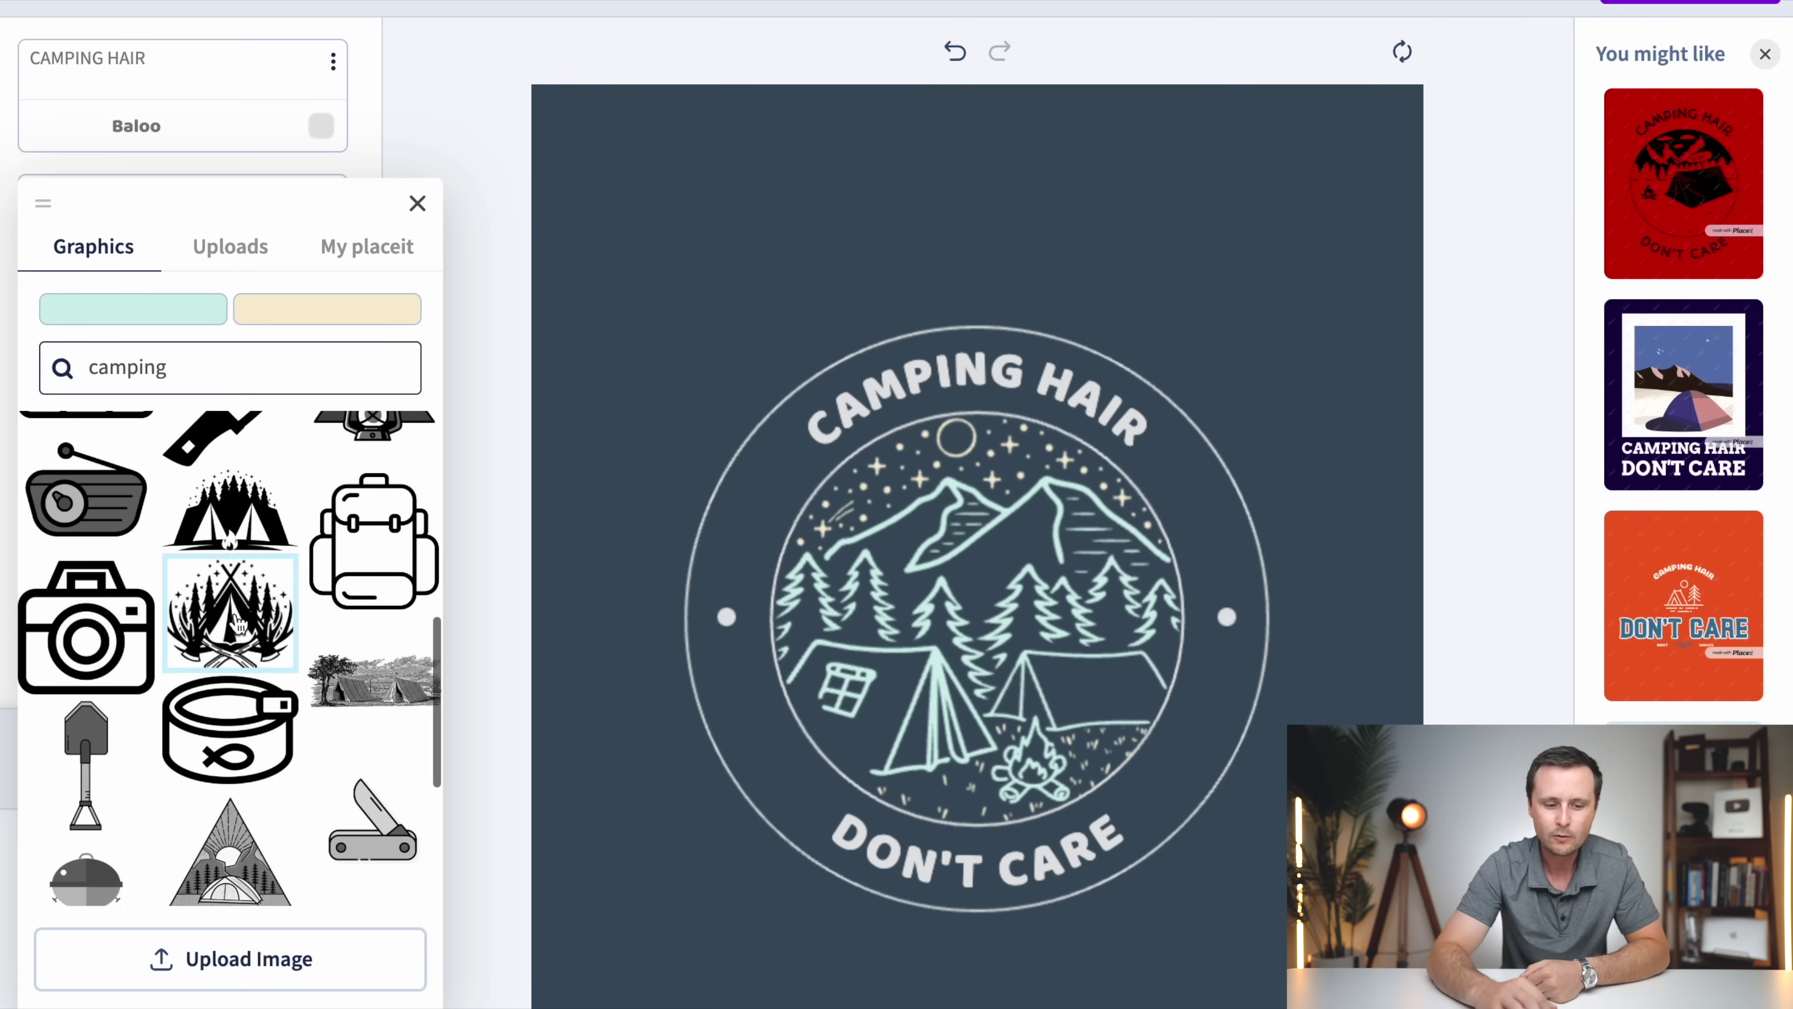
pyautogui.click(239, 606)
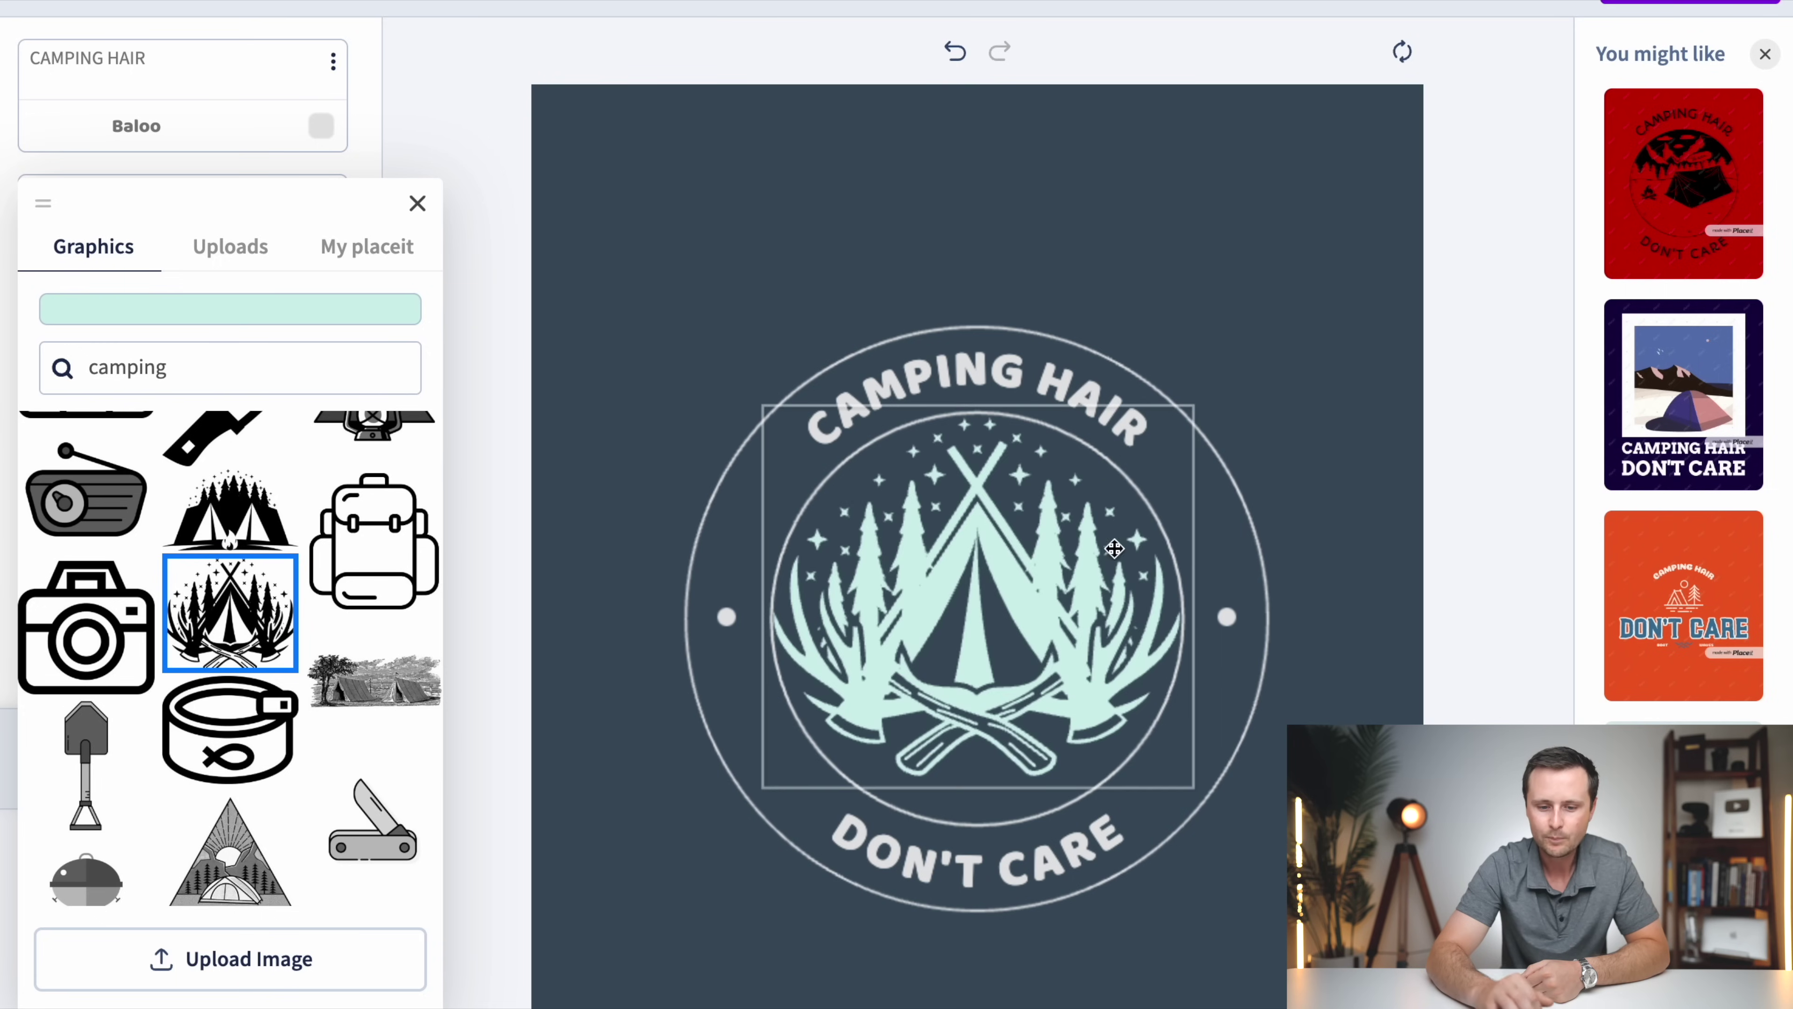
# Step: Swap the central artwork for the camper van with grass graphic and move it down to fit the inner circle's lower edge
pyautogui.scroll(-1, 296, 742)
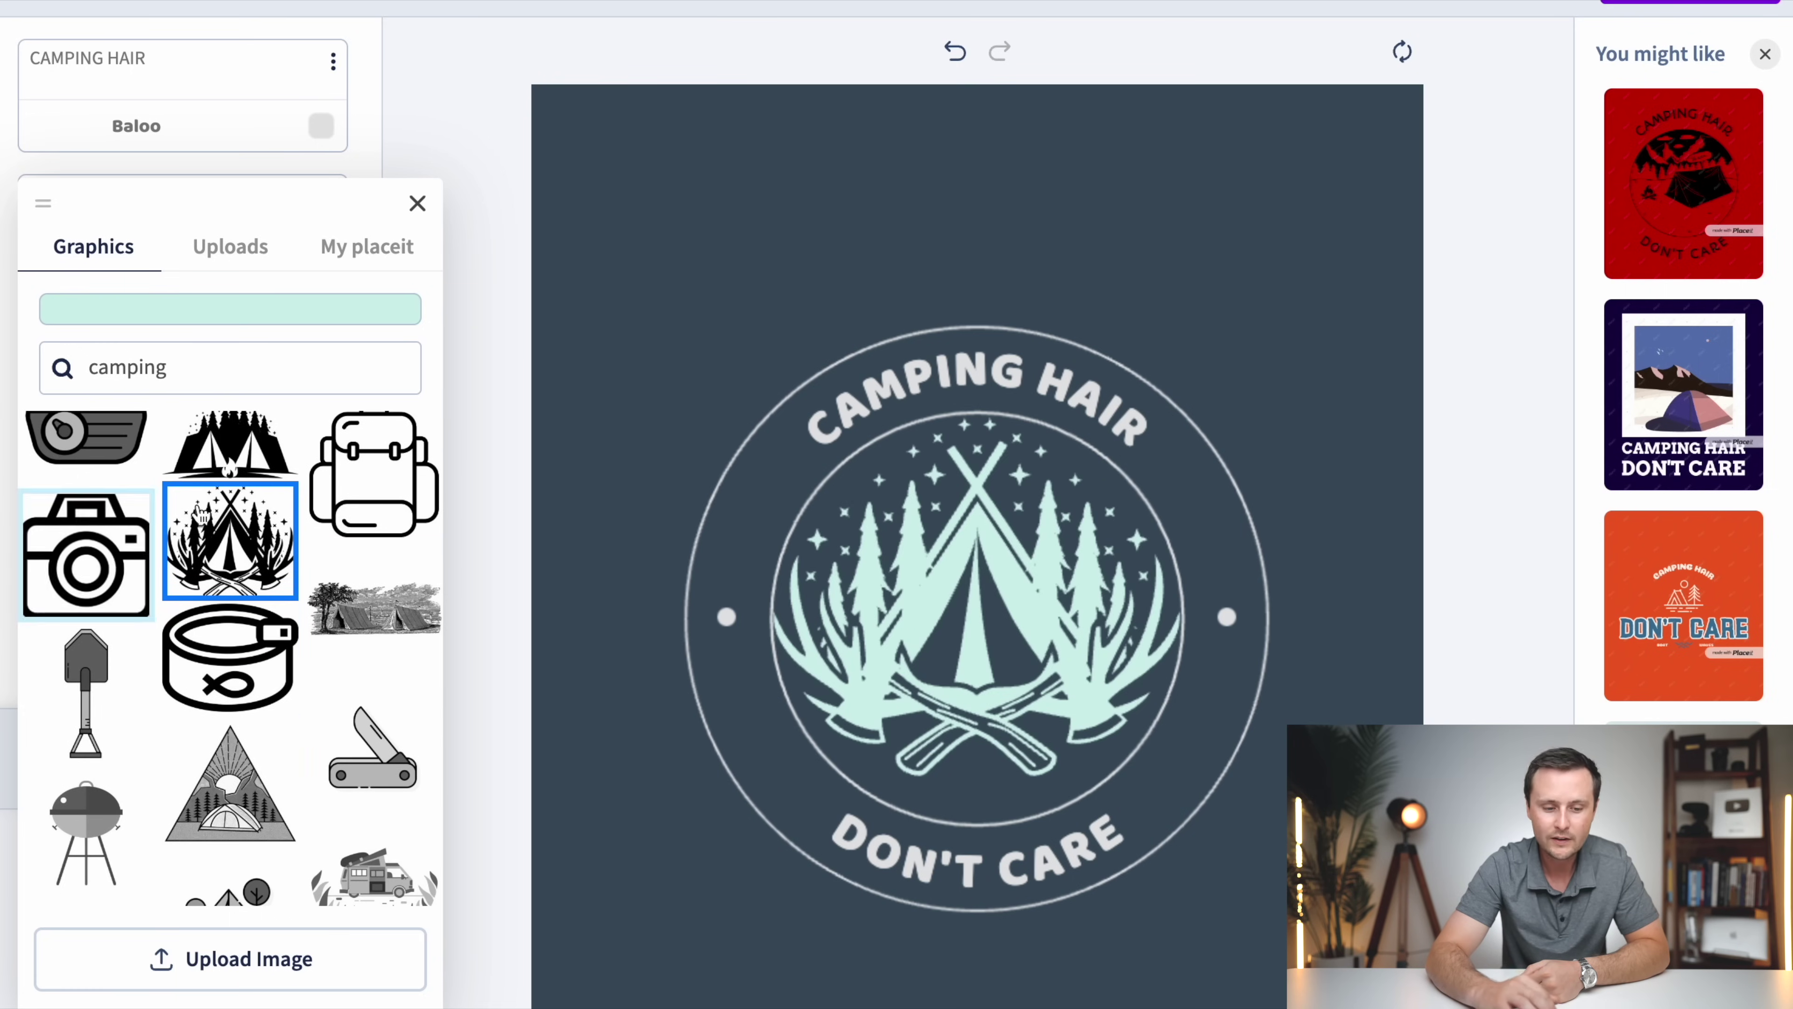
pyautogui.scroll(-3, 235, 779)
pyautogui.click(390, 732)
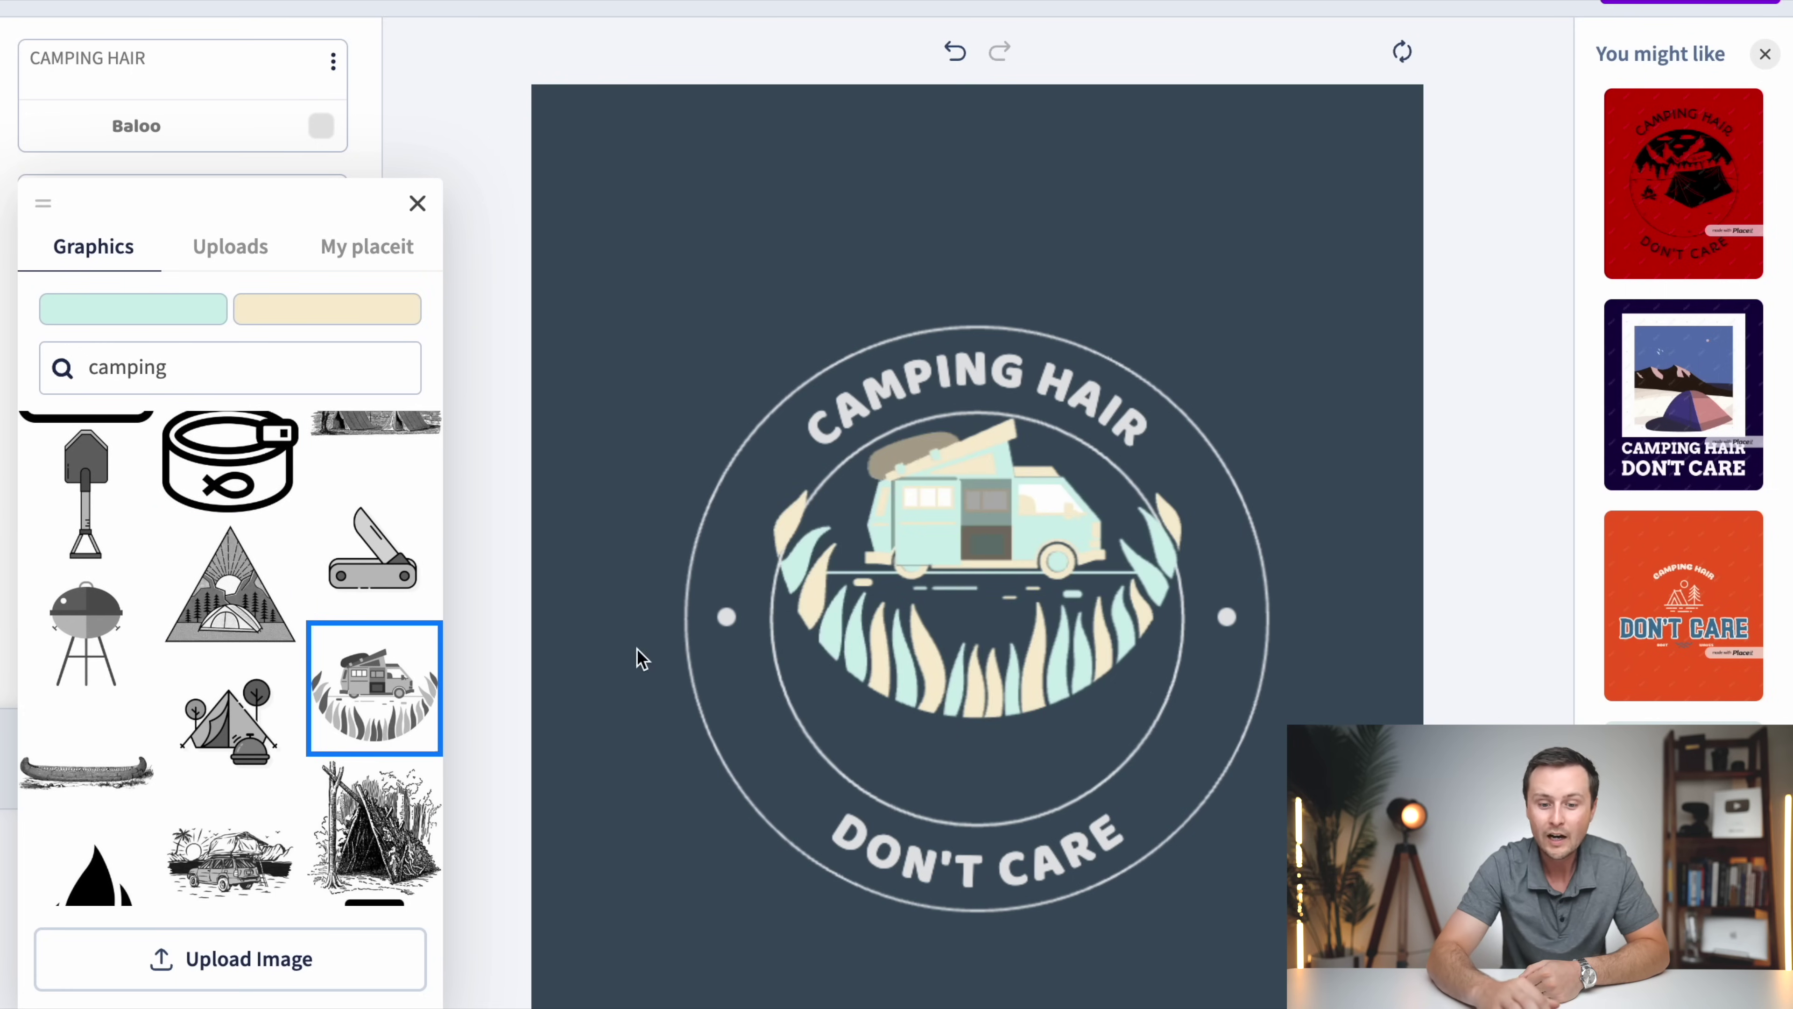
pyautogui.moveTo(974, 565); pyautogui.dragTo(978, 667)
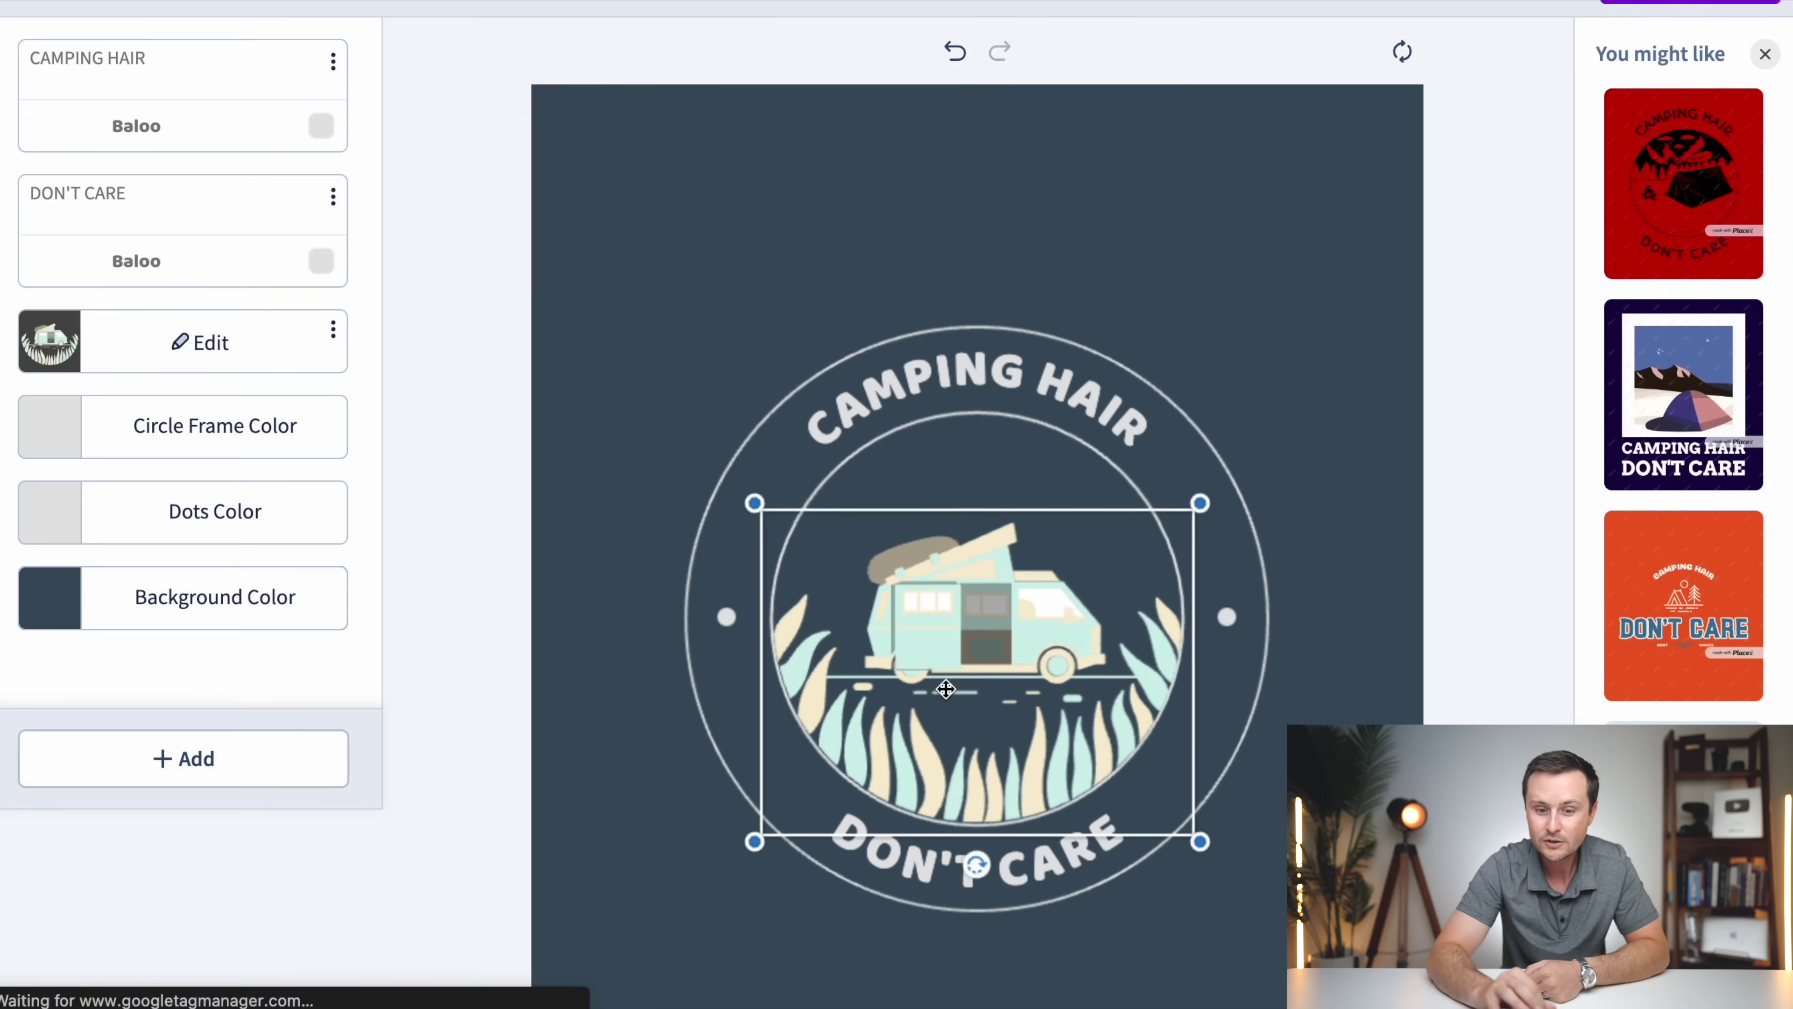
pyautogui.click(1331, 346)
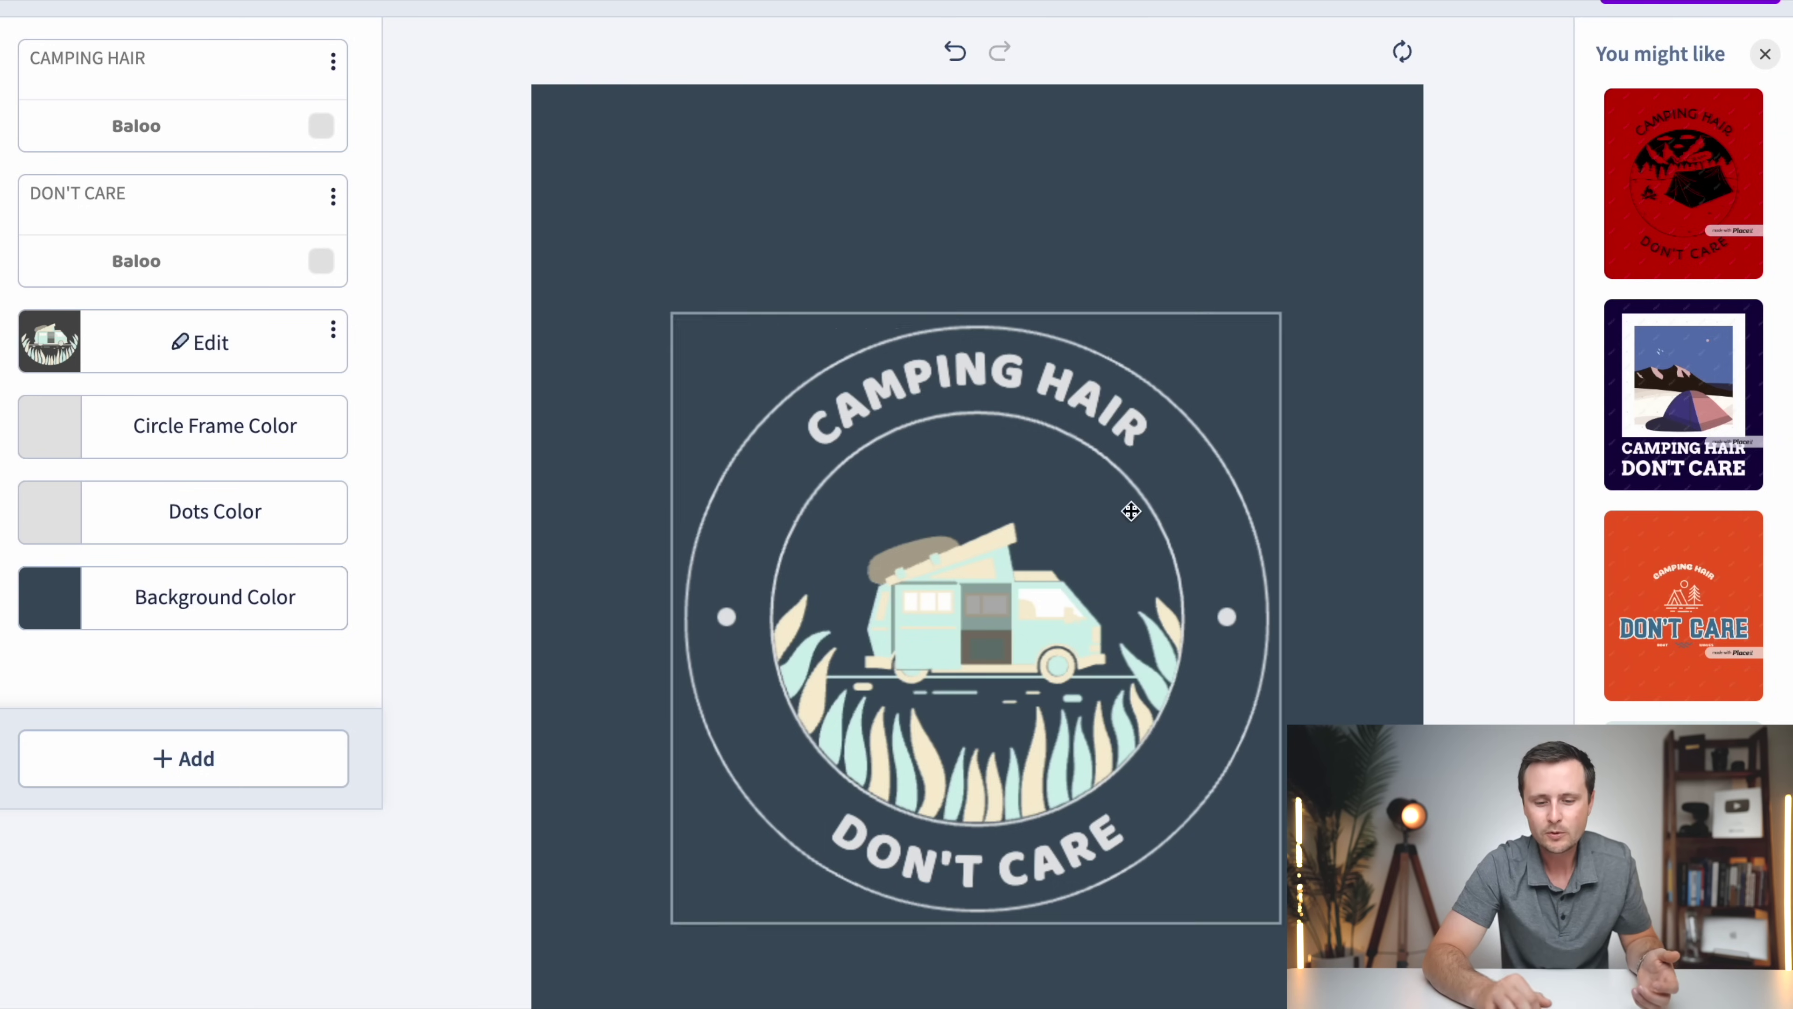
# Step: Undo the artwork replacements and the move to bring back the original mountain and tent scene
pyautogui.click(962, 55)
pyautogui.click(959, 53)
pyautogui.click(959, 53)
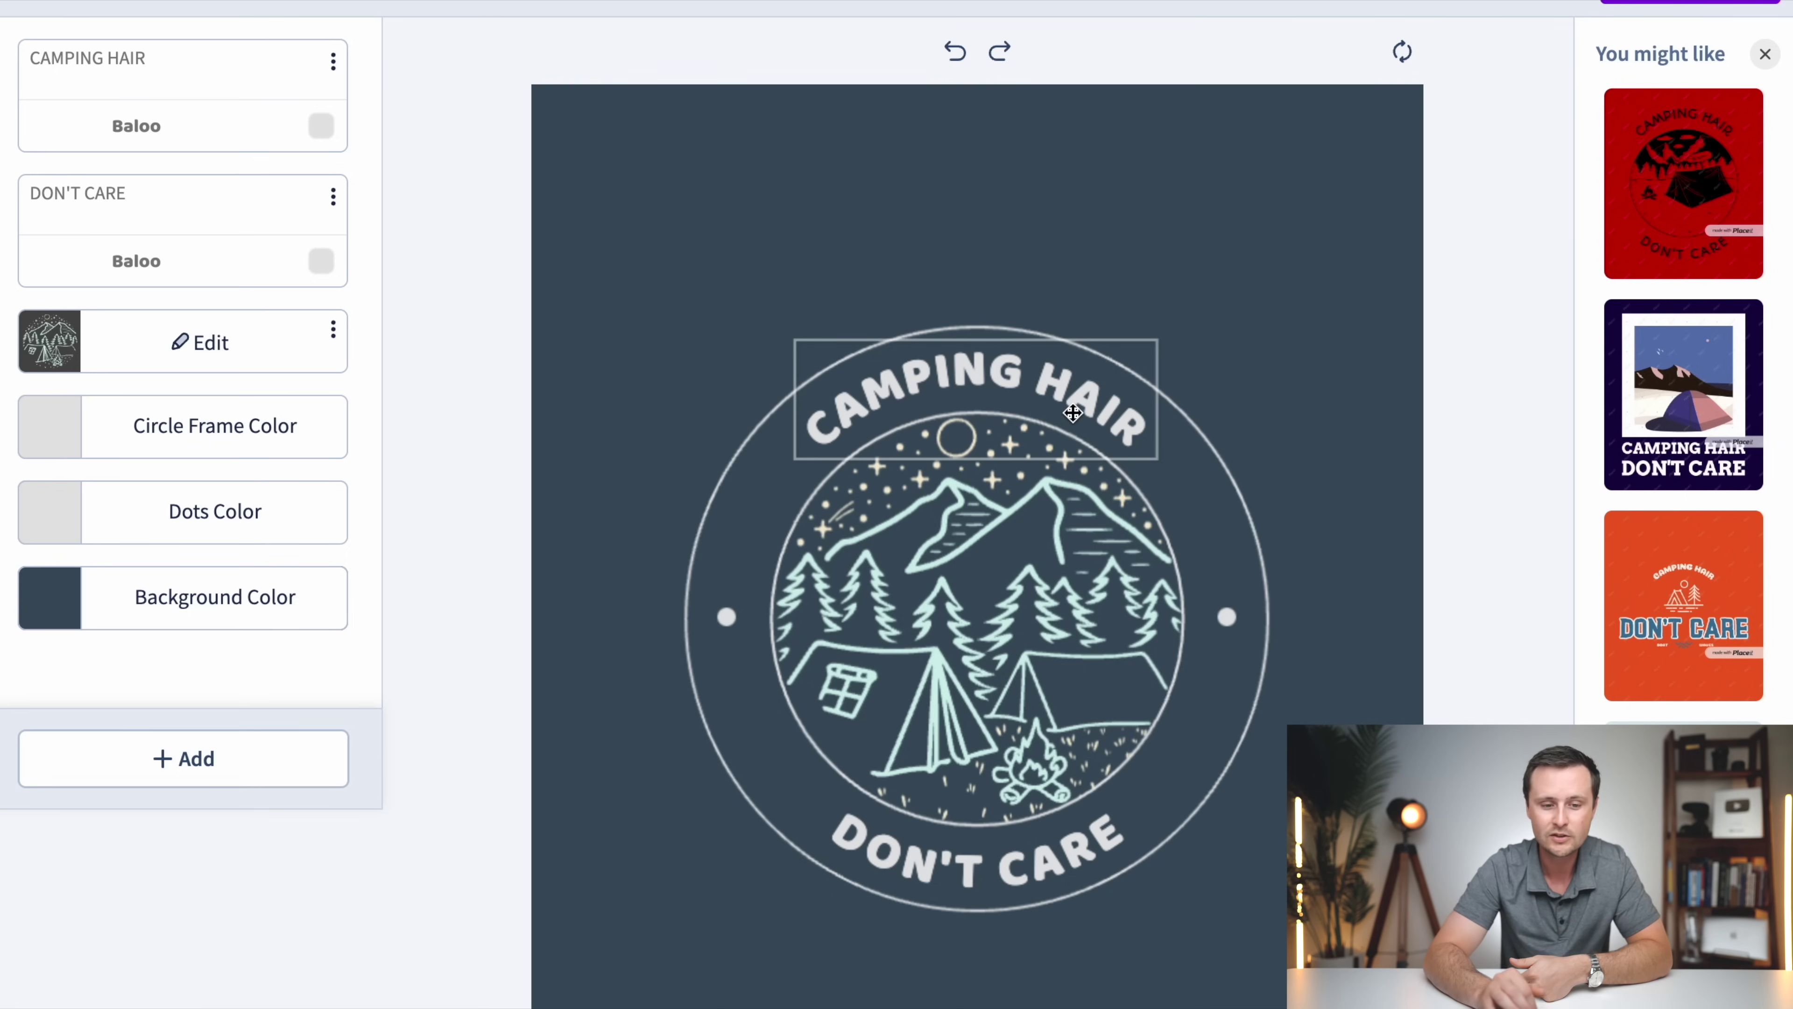
# Step: Browse the suggested fonts, the full font library and the color palette available for the upper "CAMPING HAIR" text
pyautogui.click(156, 130)
pyautogui.click(401, 185)
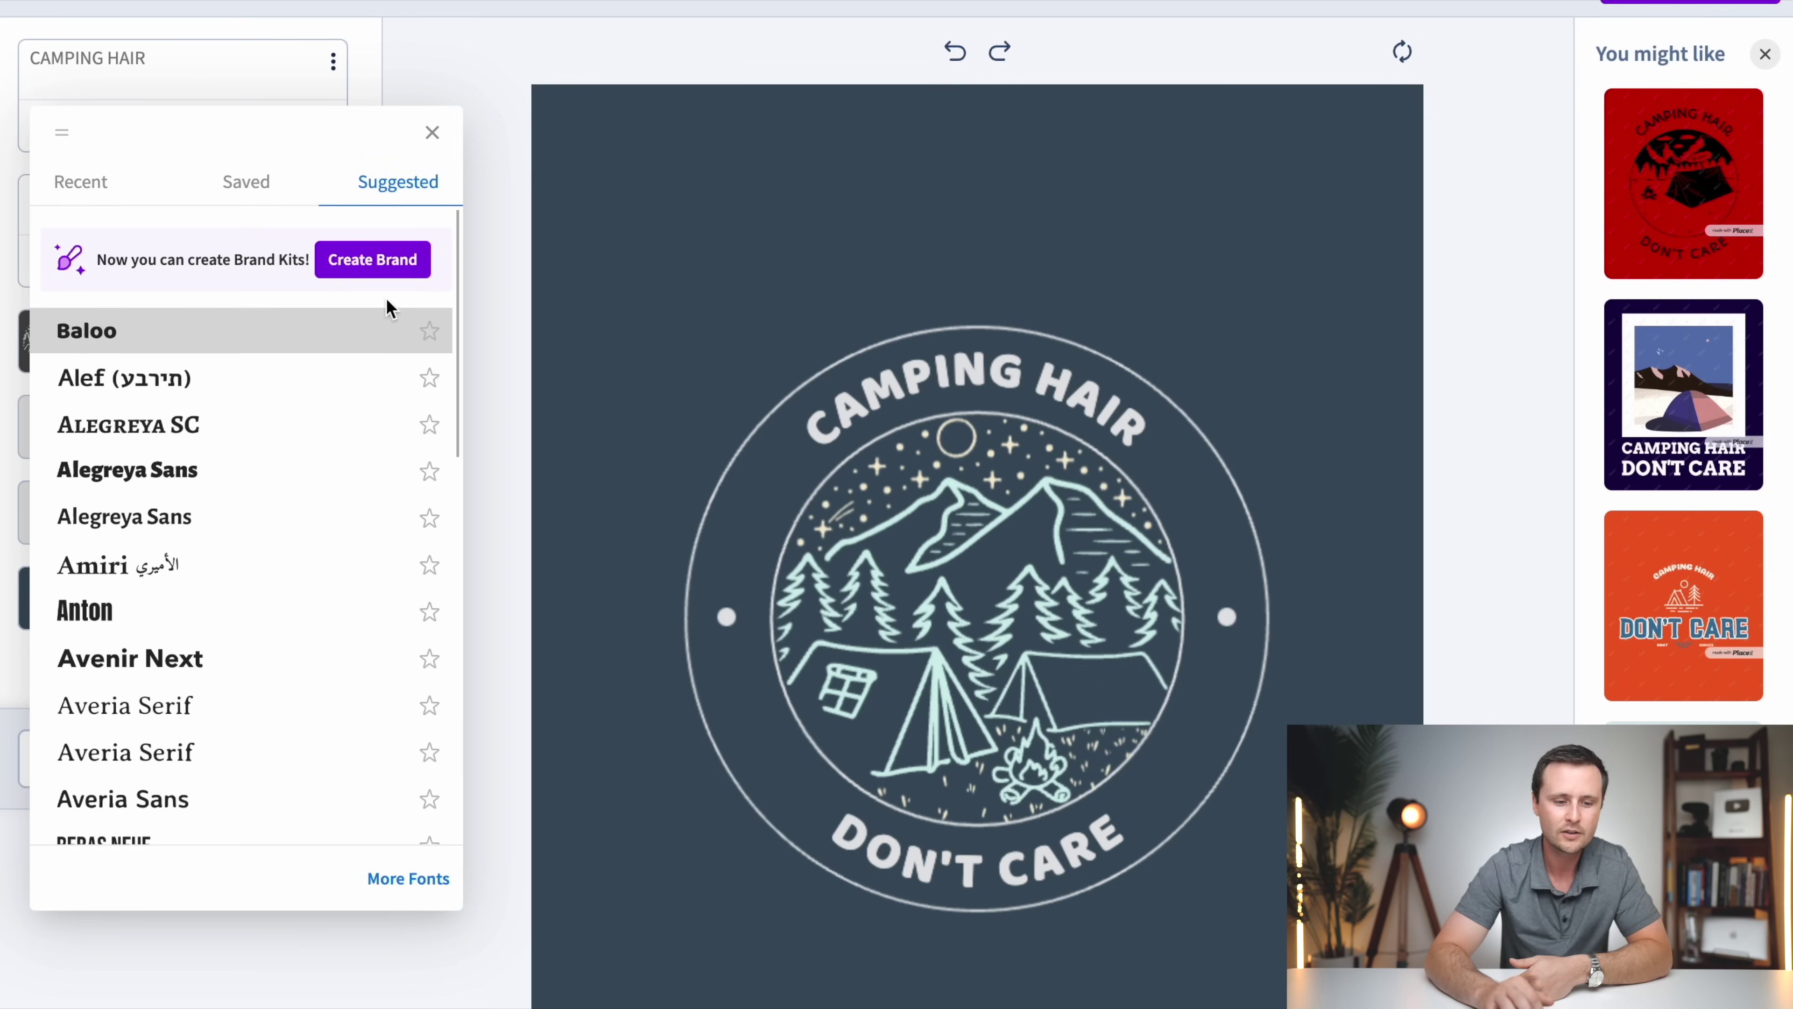
pyautogui.scroll(-12, 203, 773)
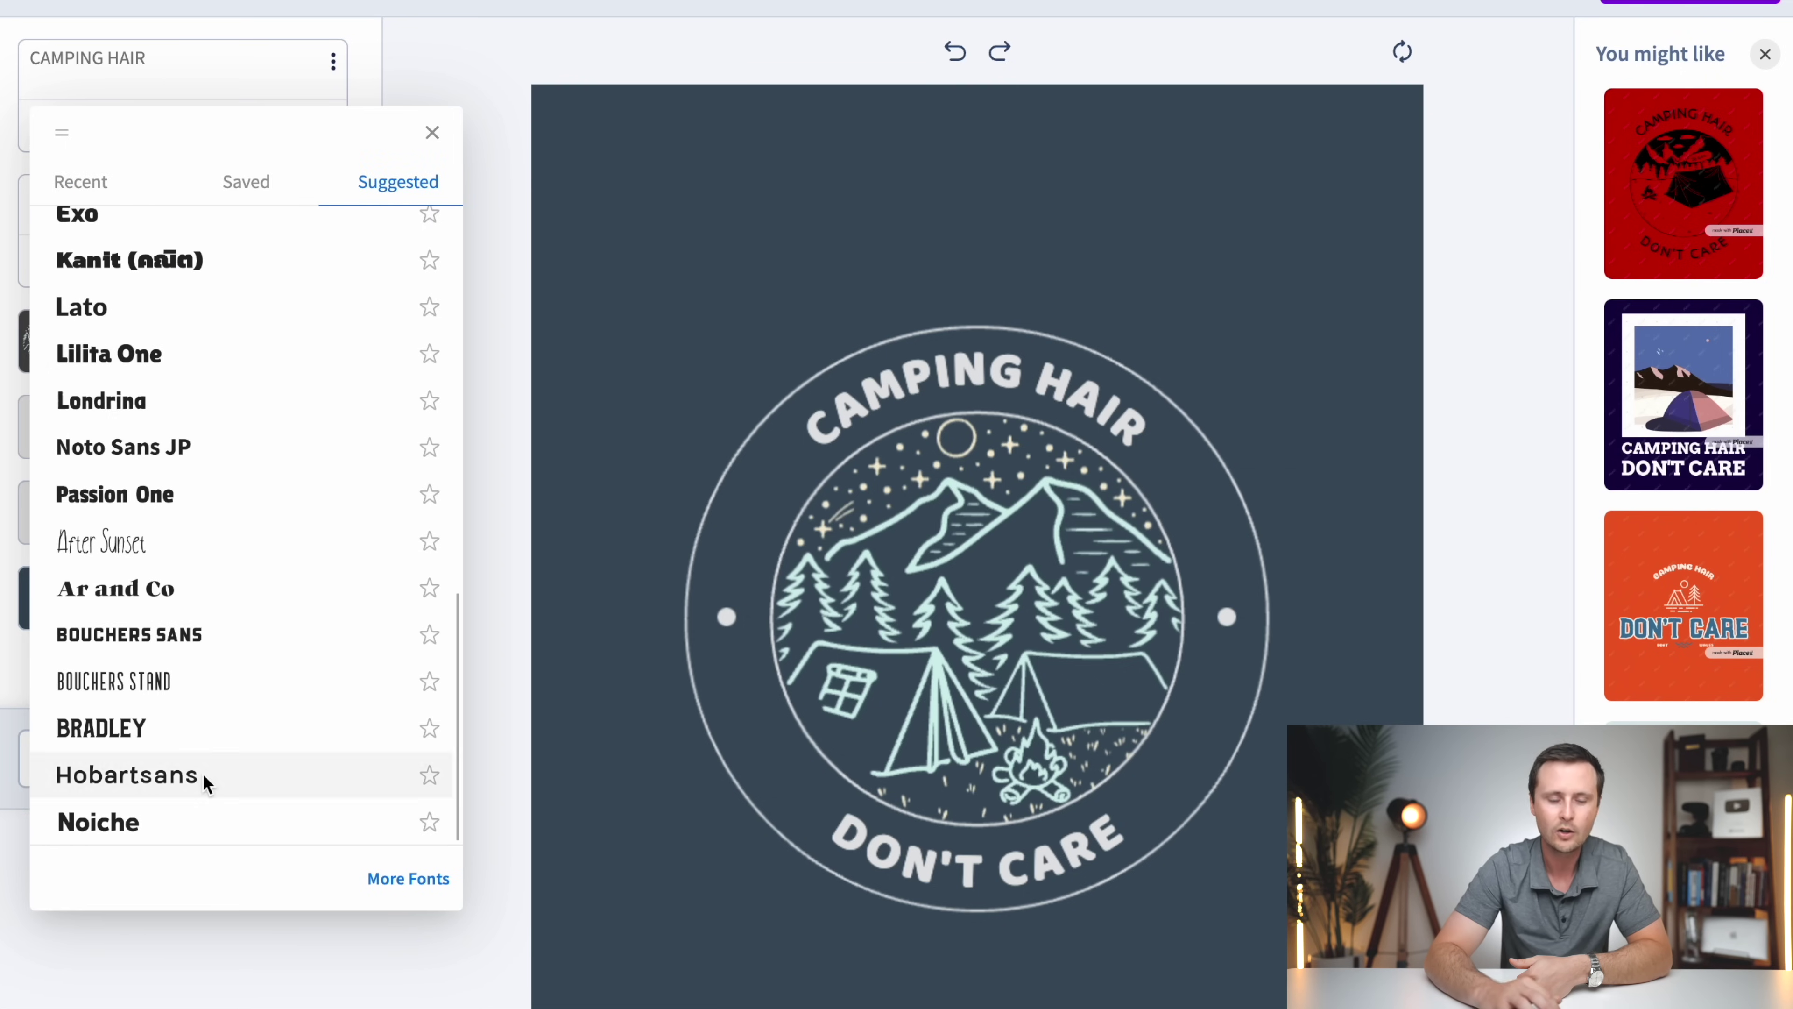
pyautogui.click(407, 879)
pyautogui.scroll(-20, 1100, 645)
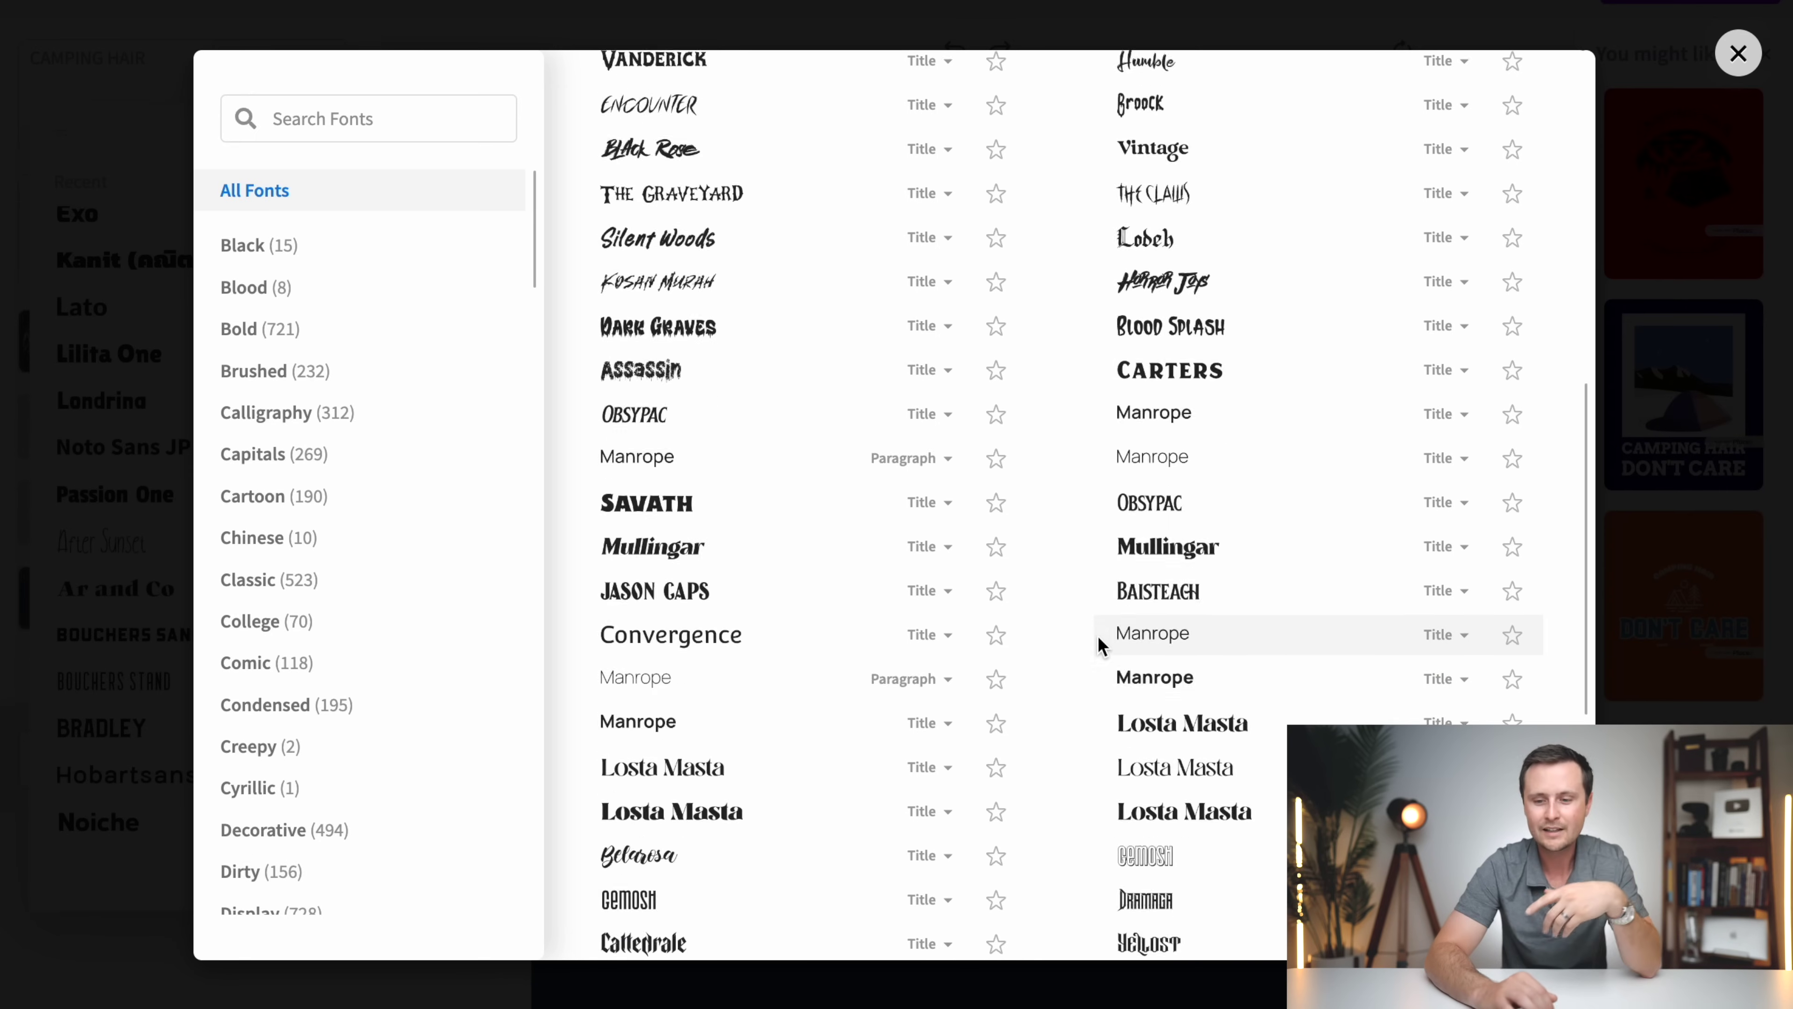
pyautogui.scroll(-9, 1099, 645)
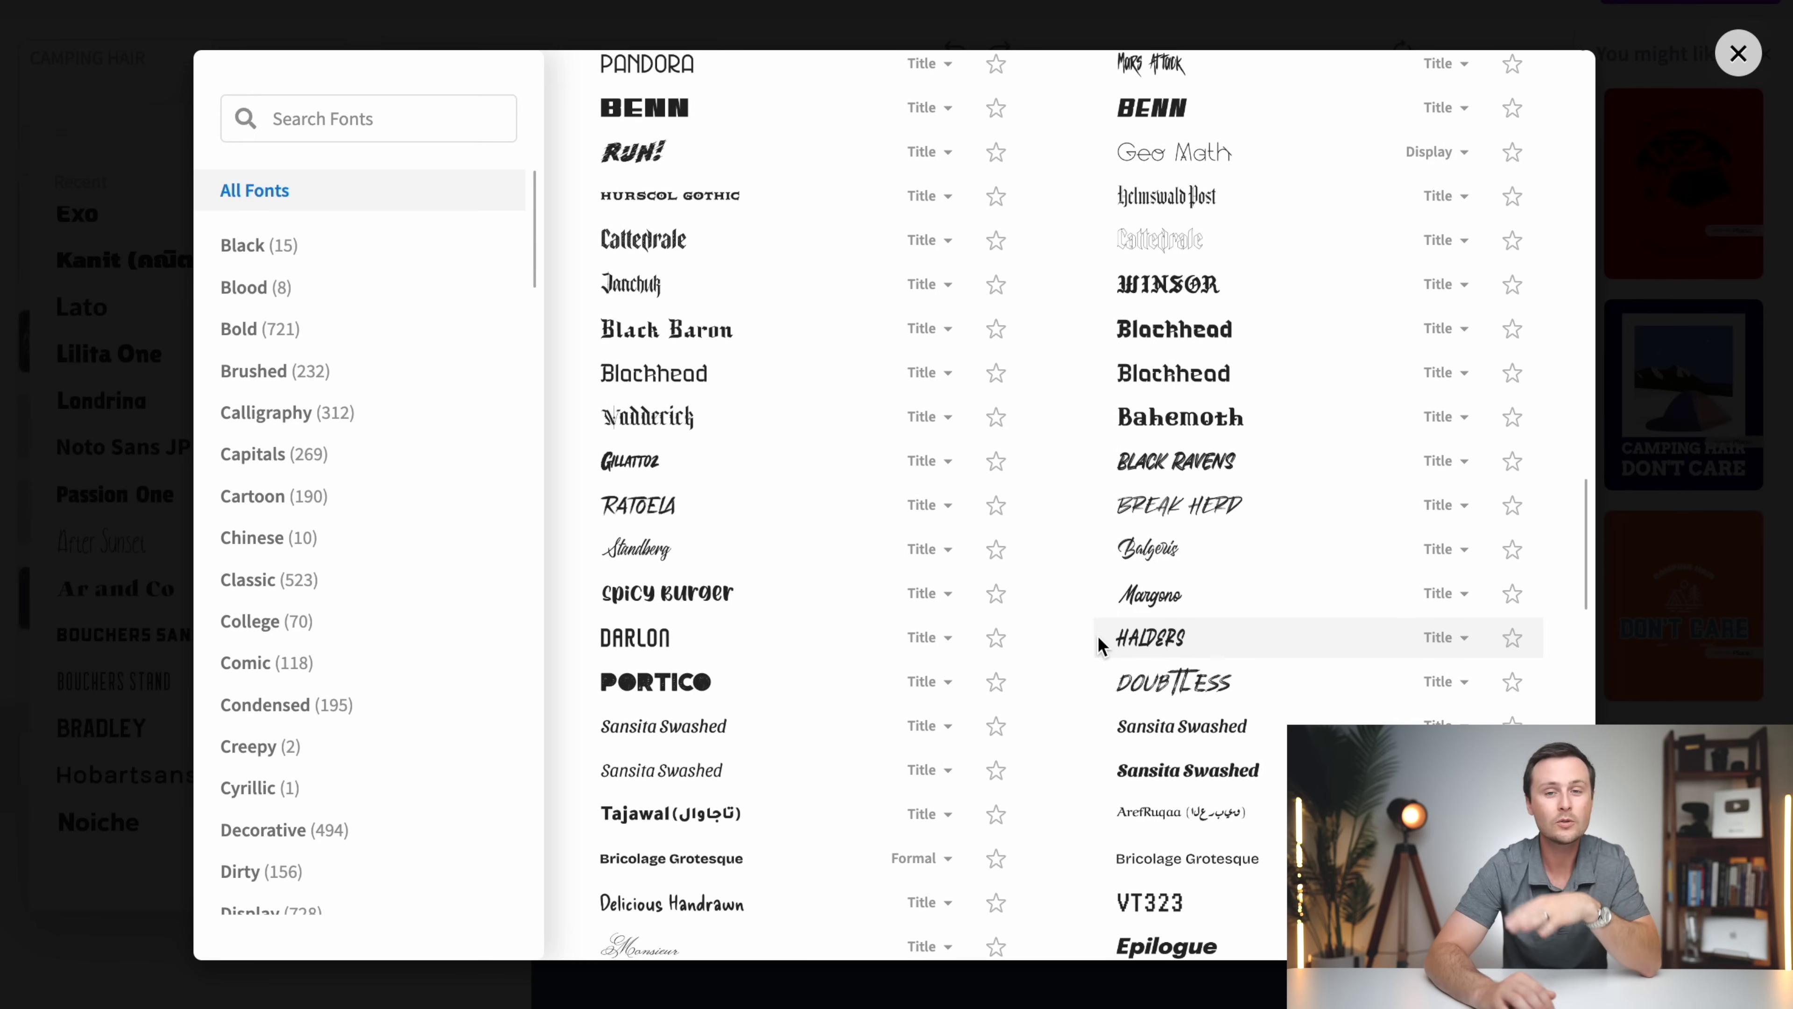
pyautogui.click(1660, 613)
pyautogui.click(788, 230)
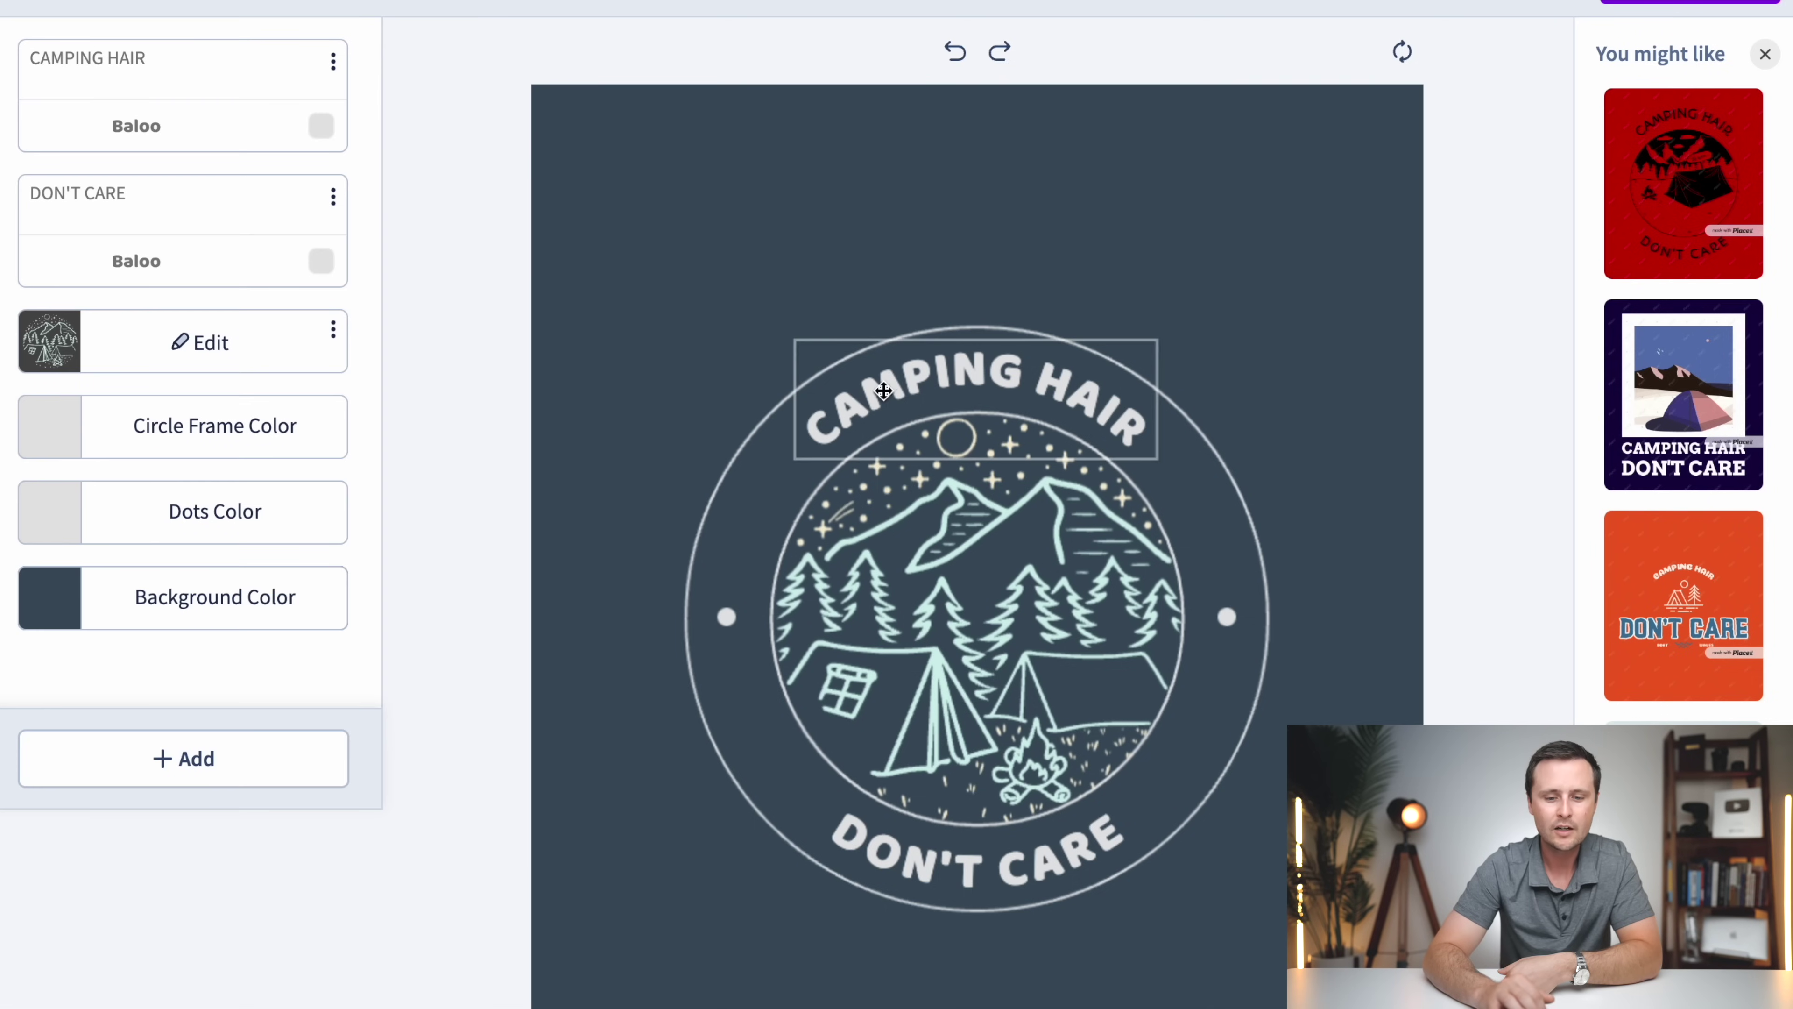
pyautogui.click(322, 126)
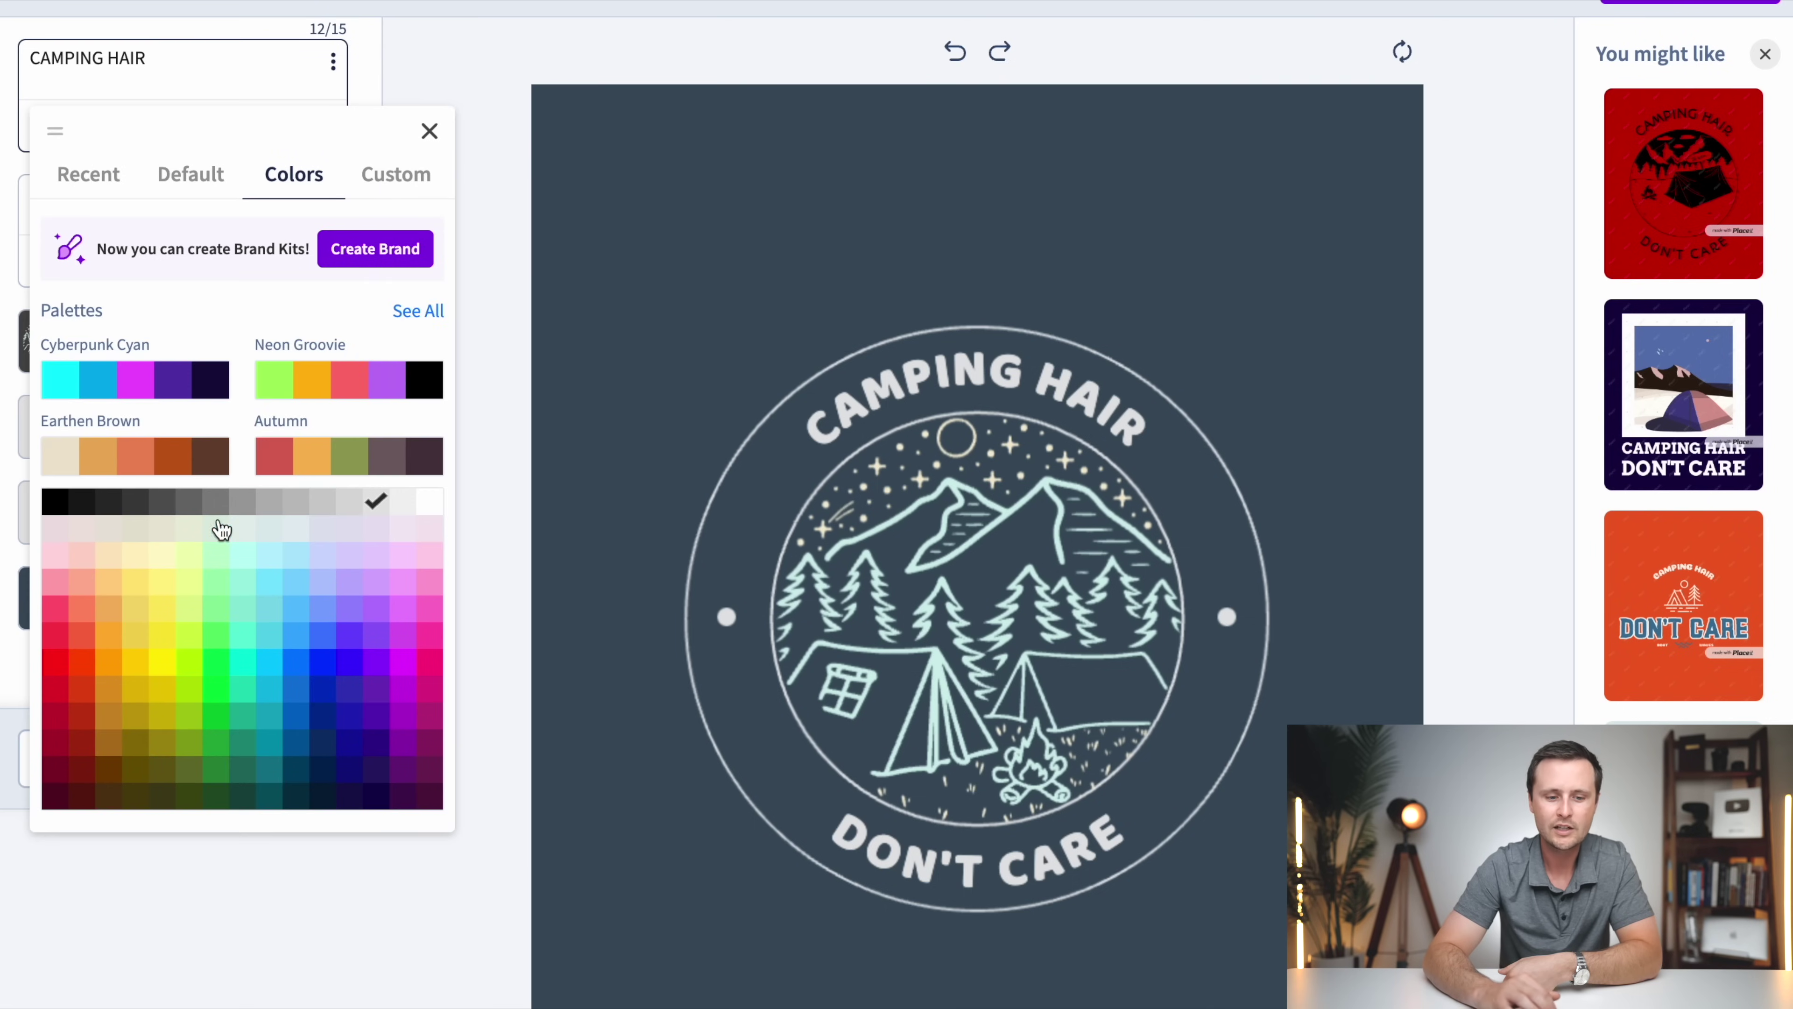
pyautogui.click(537, 307)
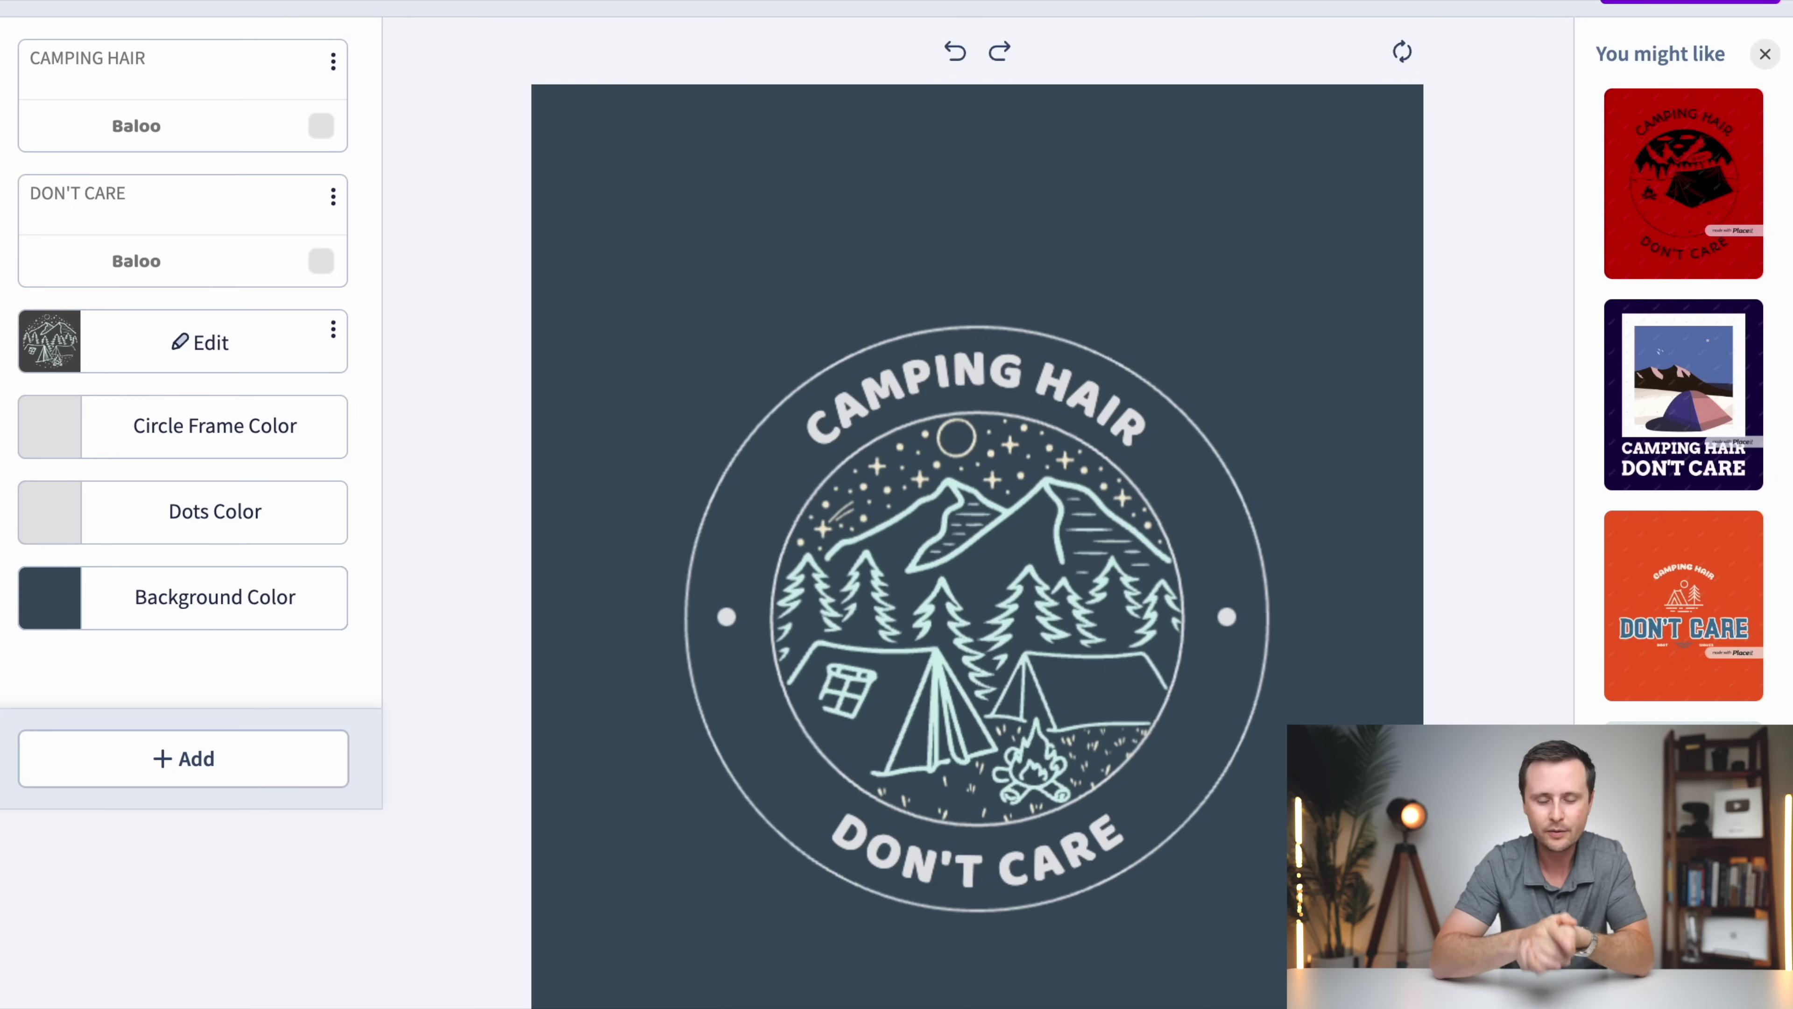
# Step: Set the design's background color to transparent
pyautogui.scroll(-2, 1028, 109)
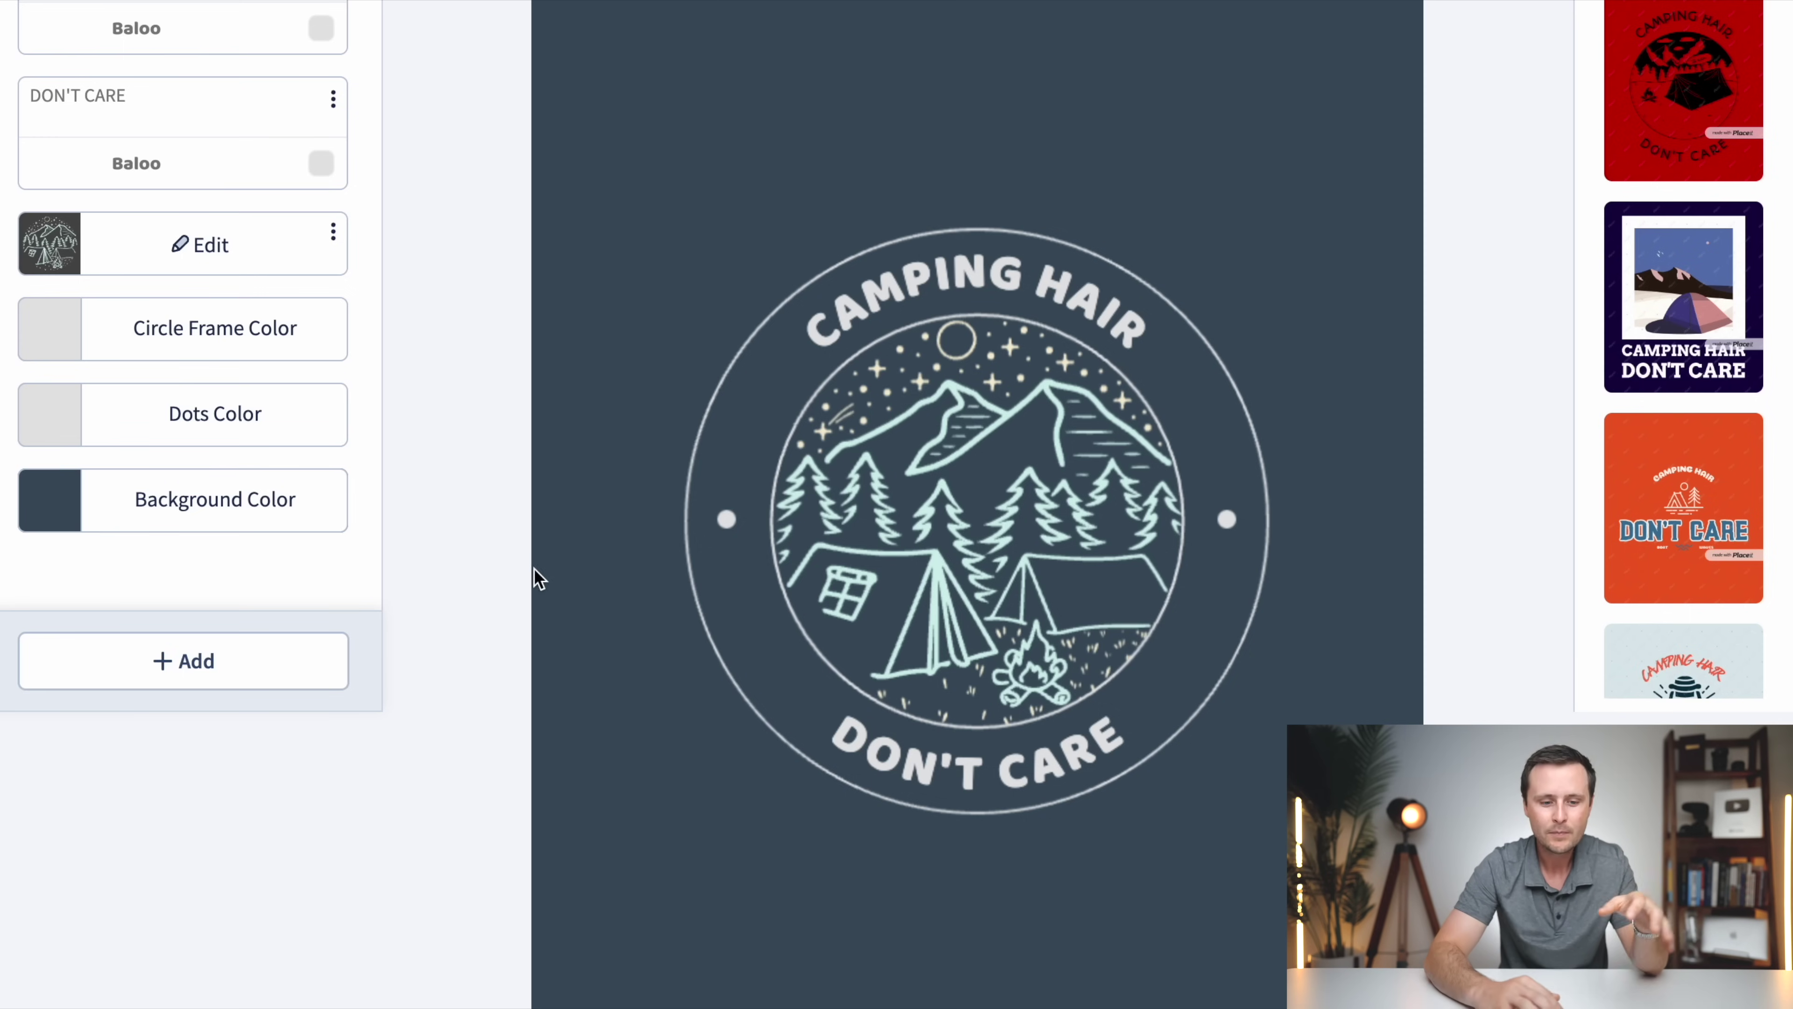
pyautogui.scroll(2, 590, 692)
pyautogui.scroll(-3, 590, 692)
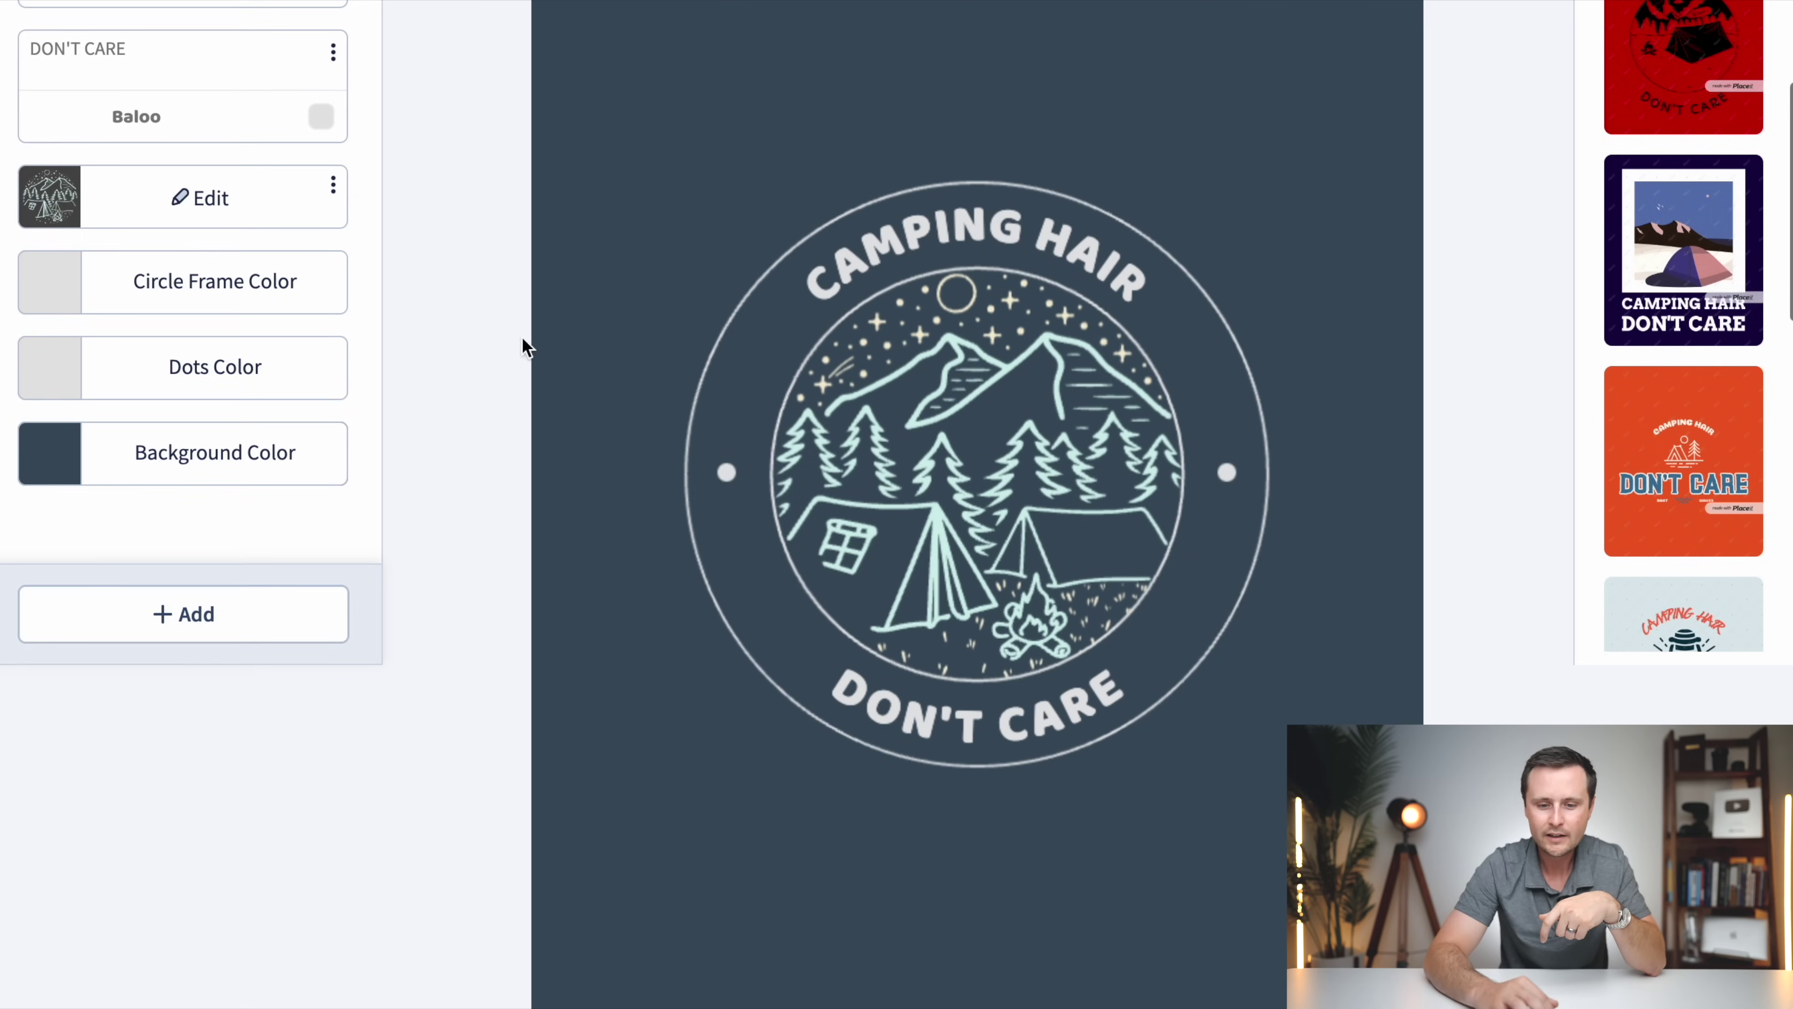
pyautogui.click(168, 460)
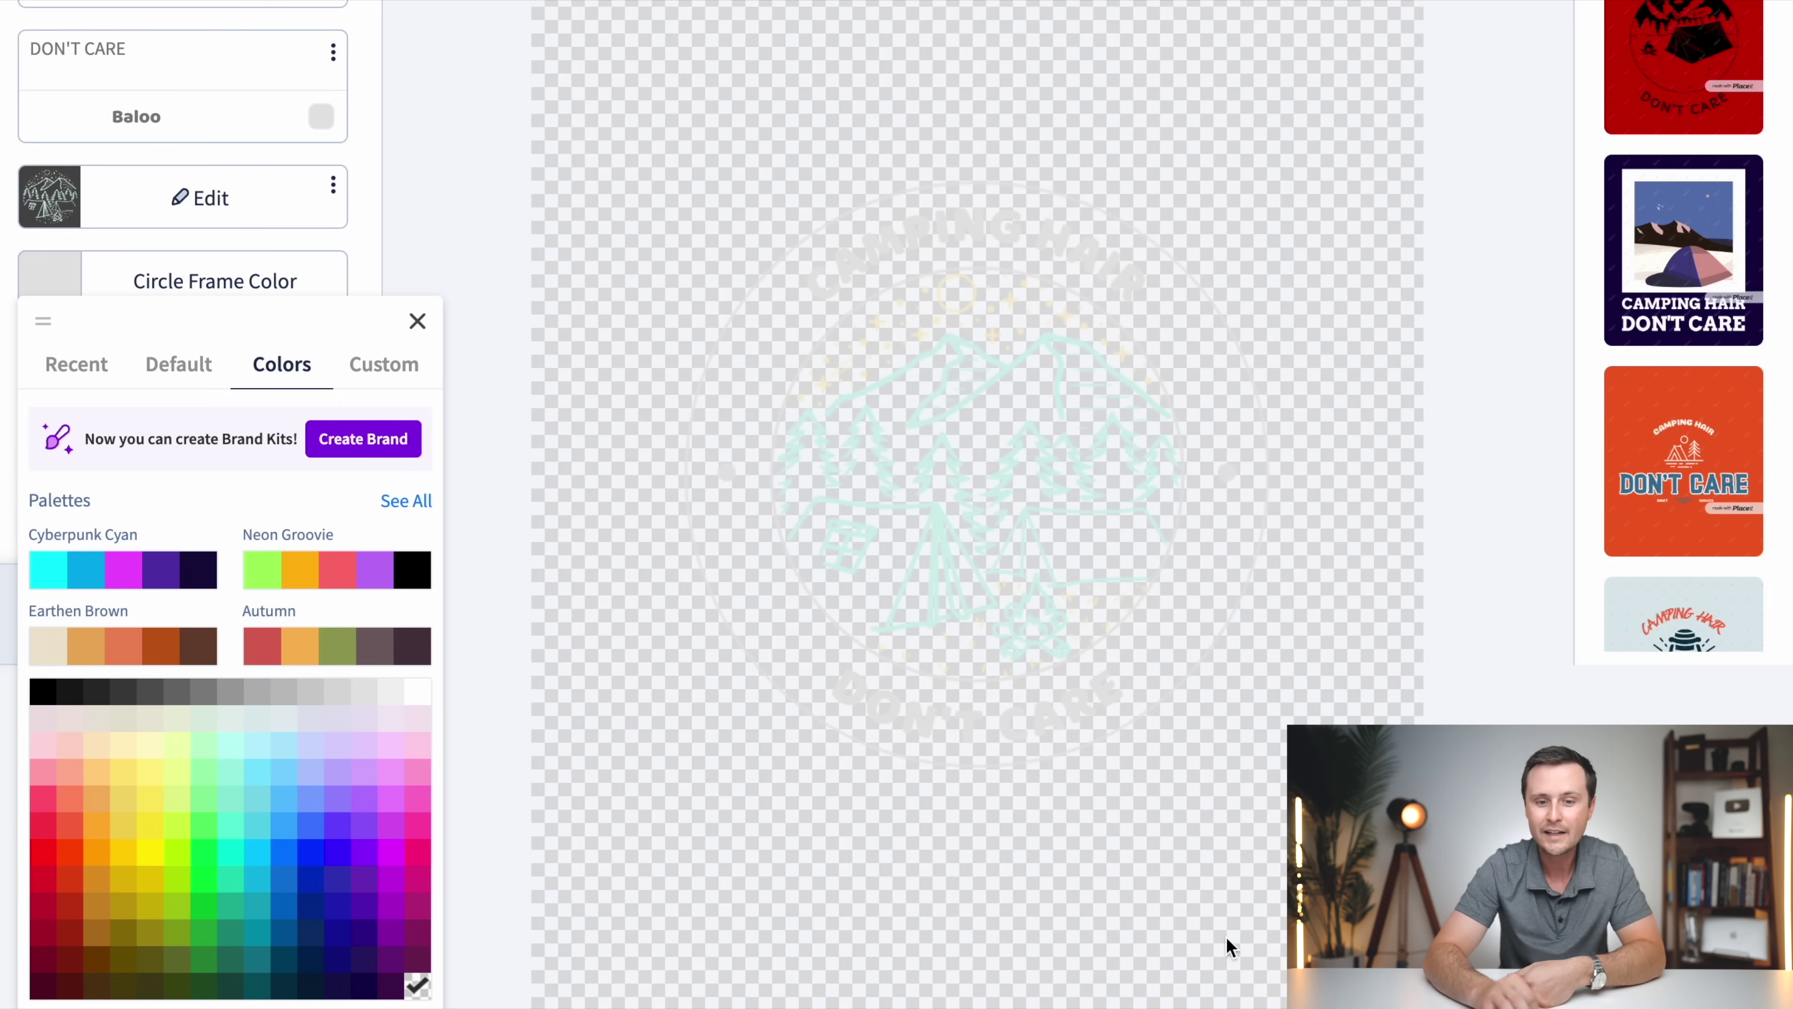
pyautogui.click(1008, 946)
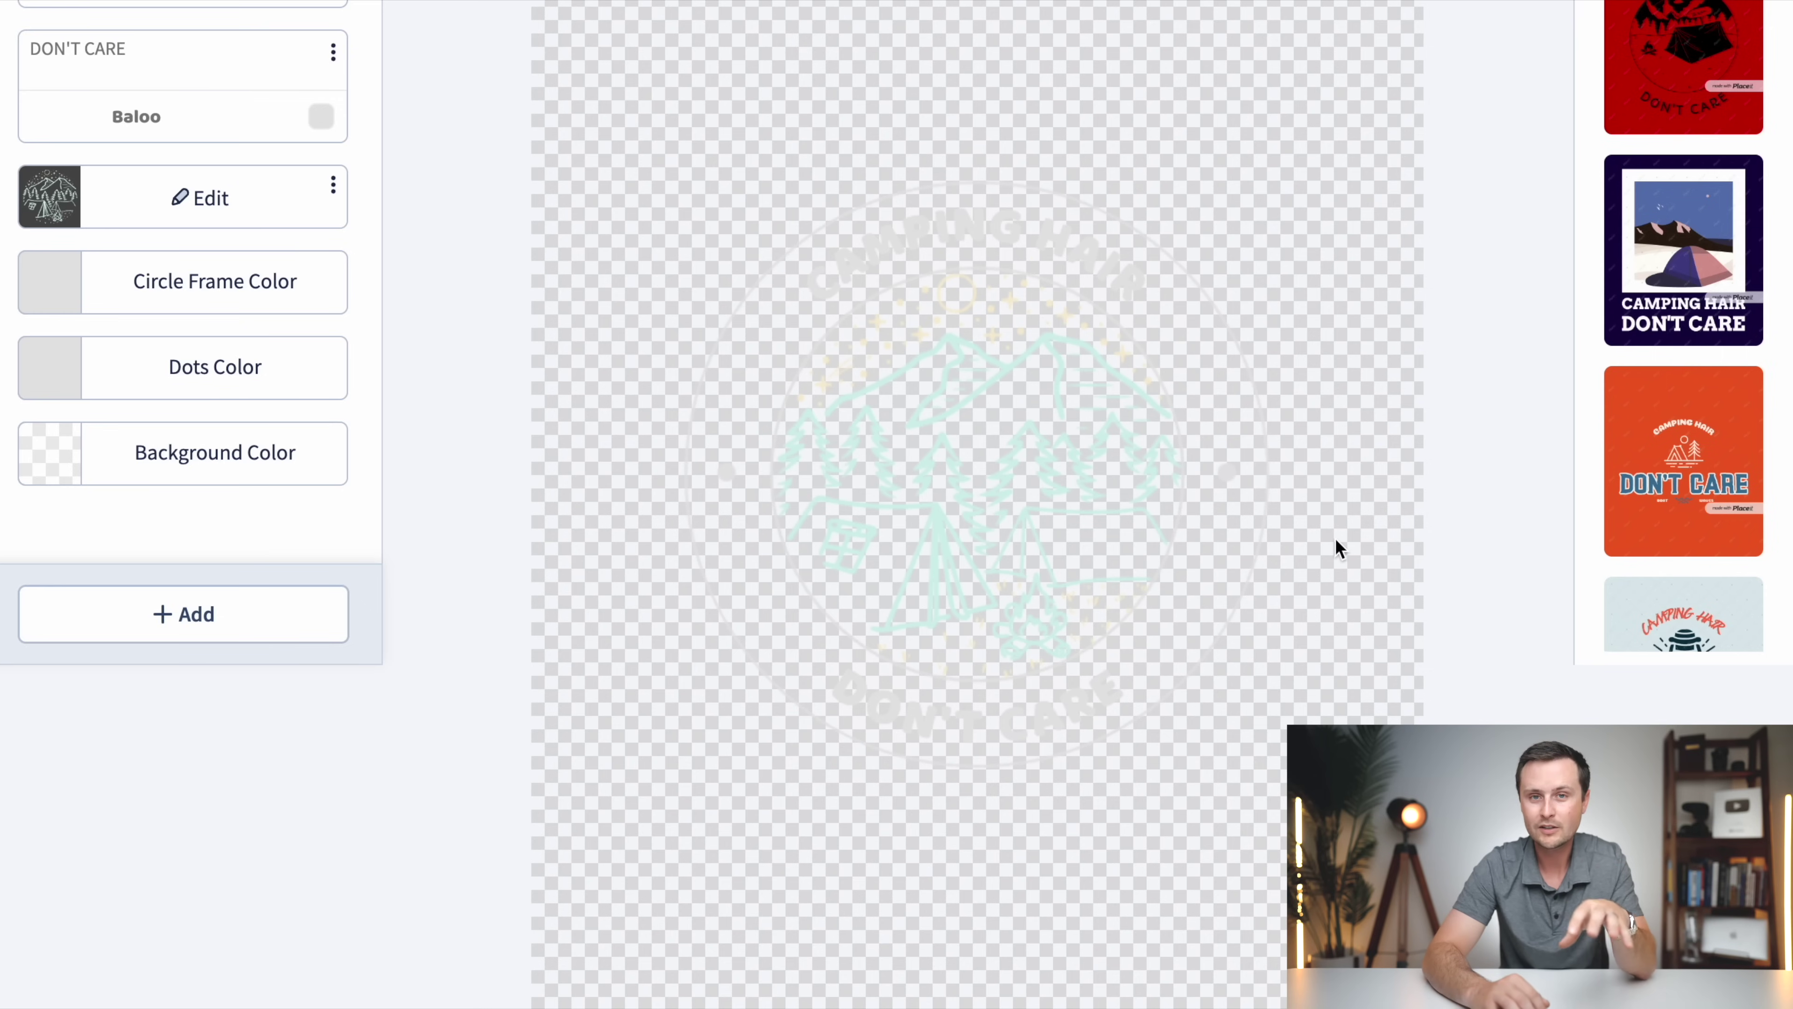
# Step: Prepare the transparent T-shirt design for download and start saving the file
pyautogui.scroll(1, 1335, 541)
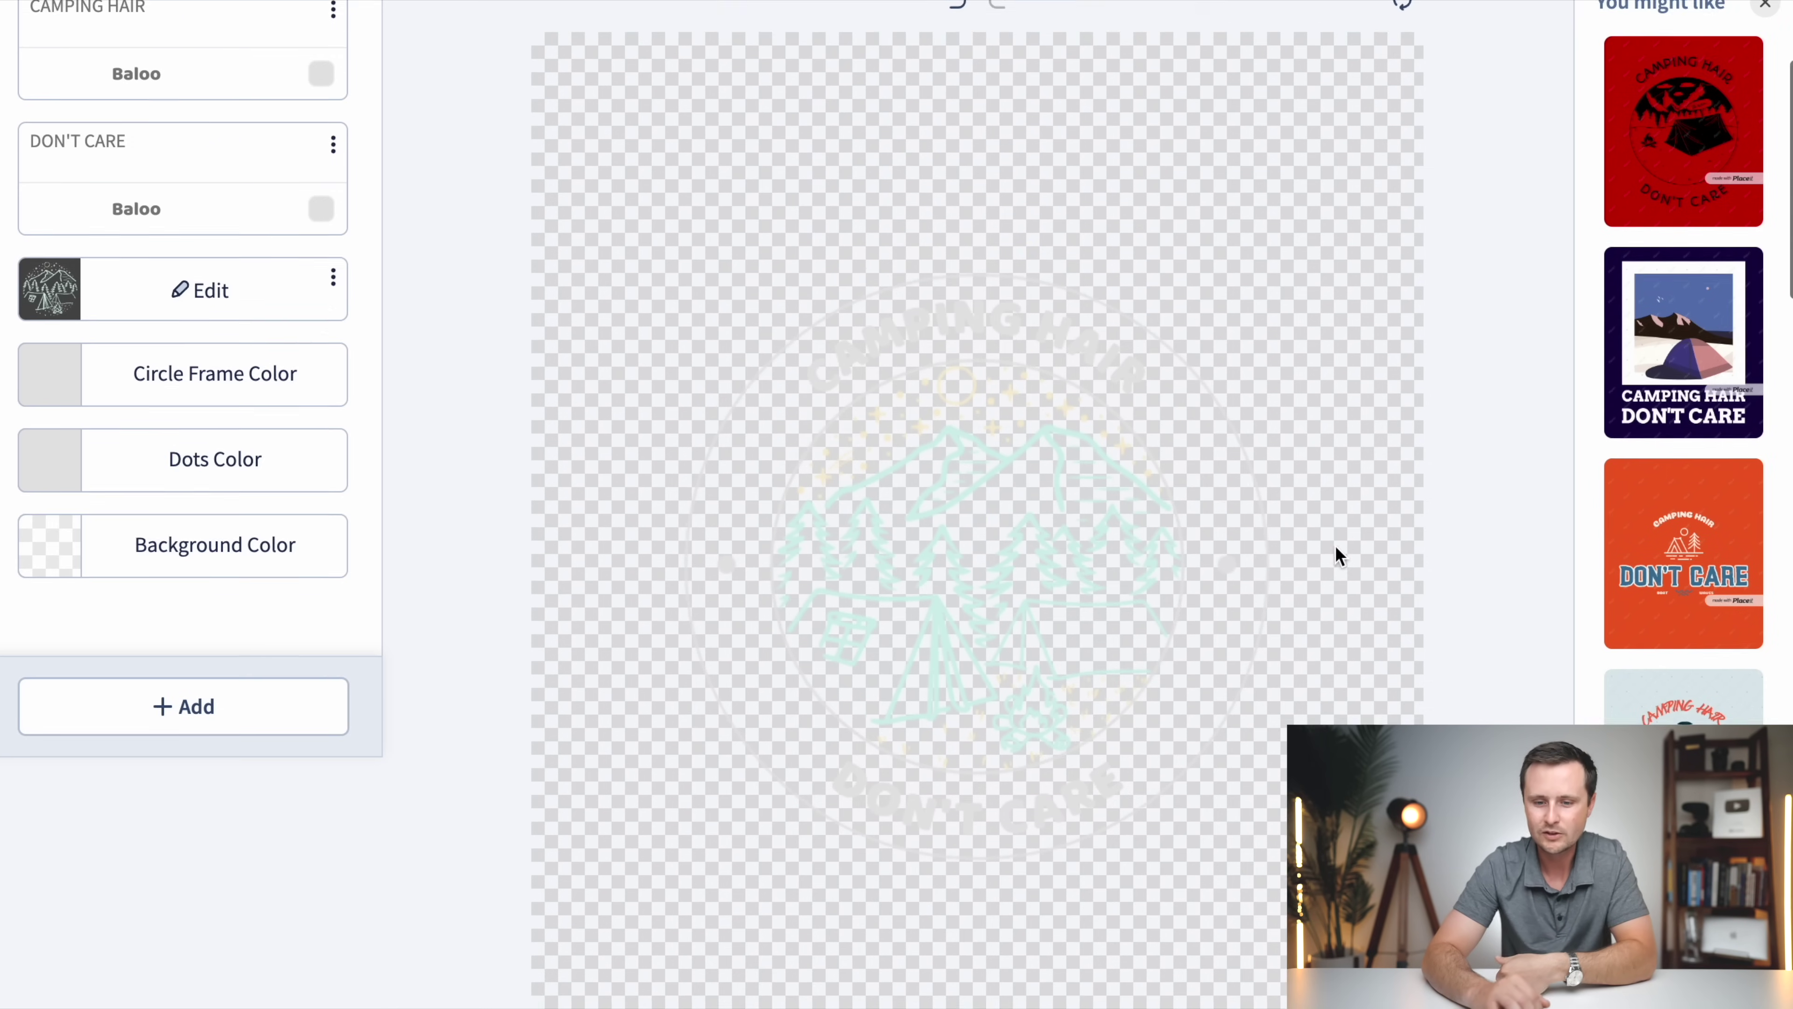
pyautogui.scroll(2, 1335, 545)
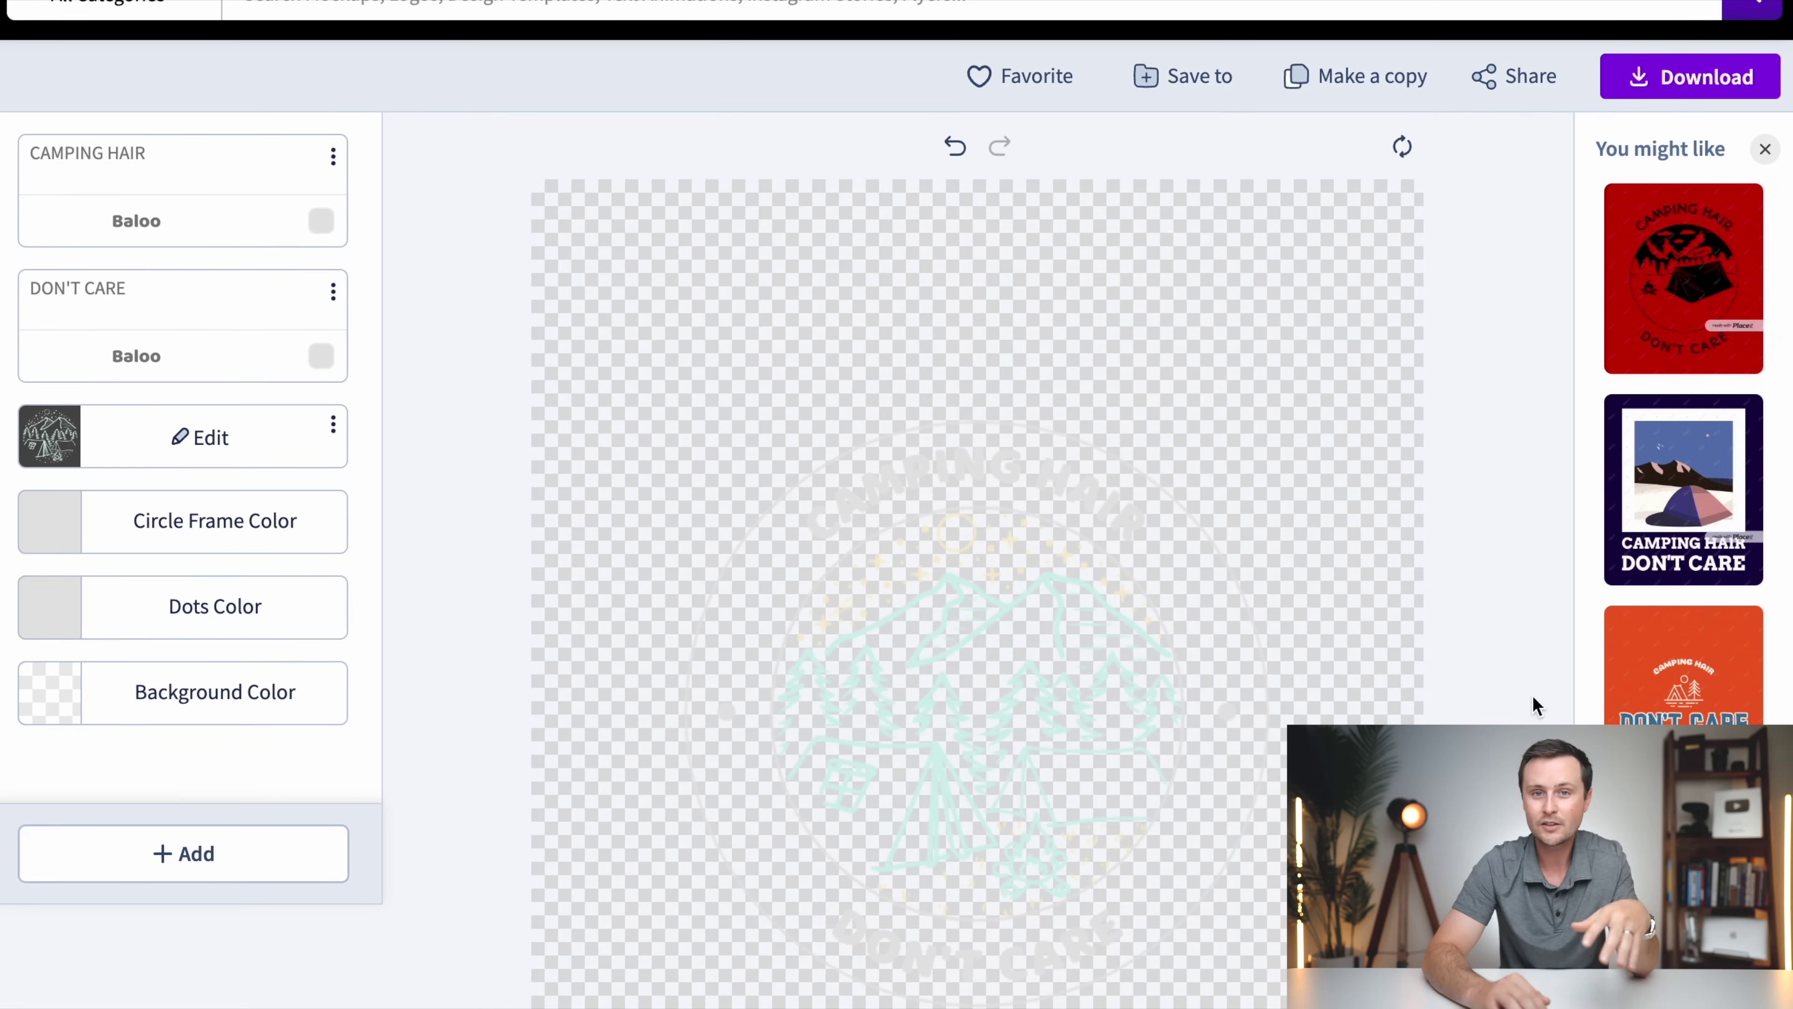
pyautogui.scroll(-1, 1439, 416)
pyautogui.scroll(1, 1439, 416)
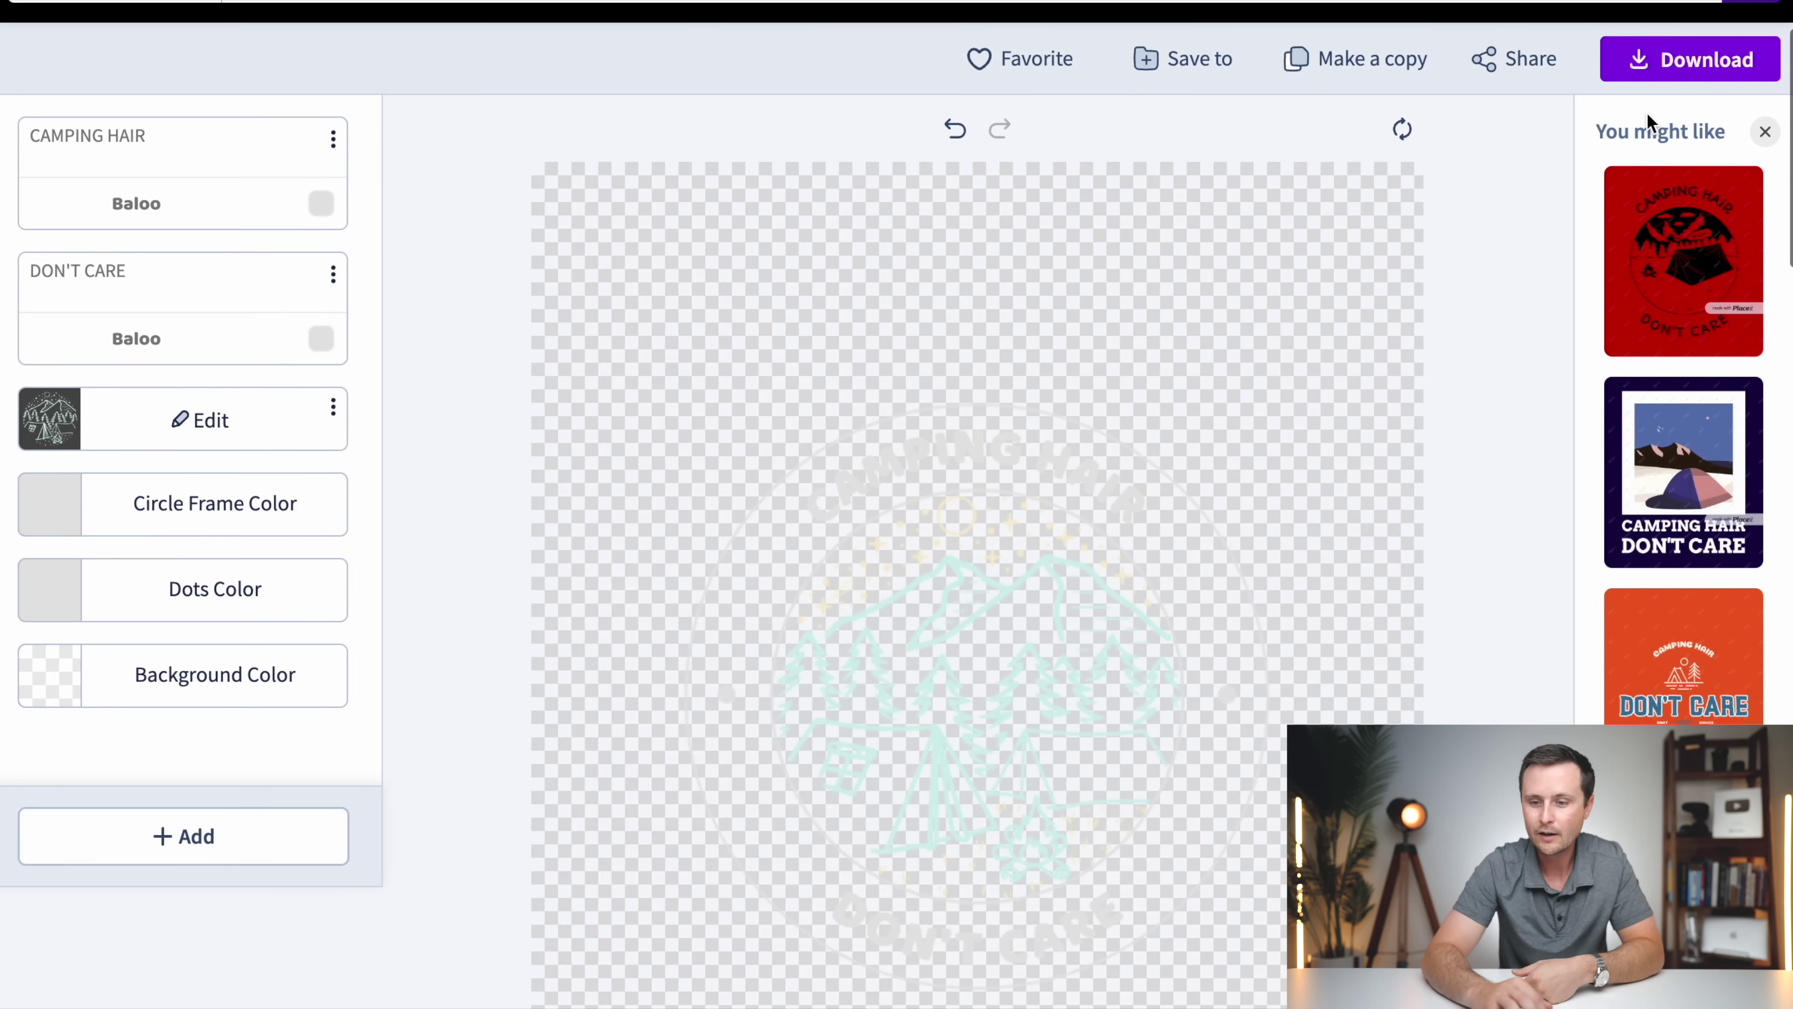
pyautogui.click(1709, 57)
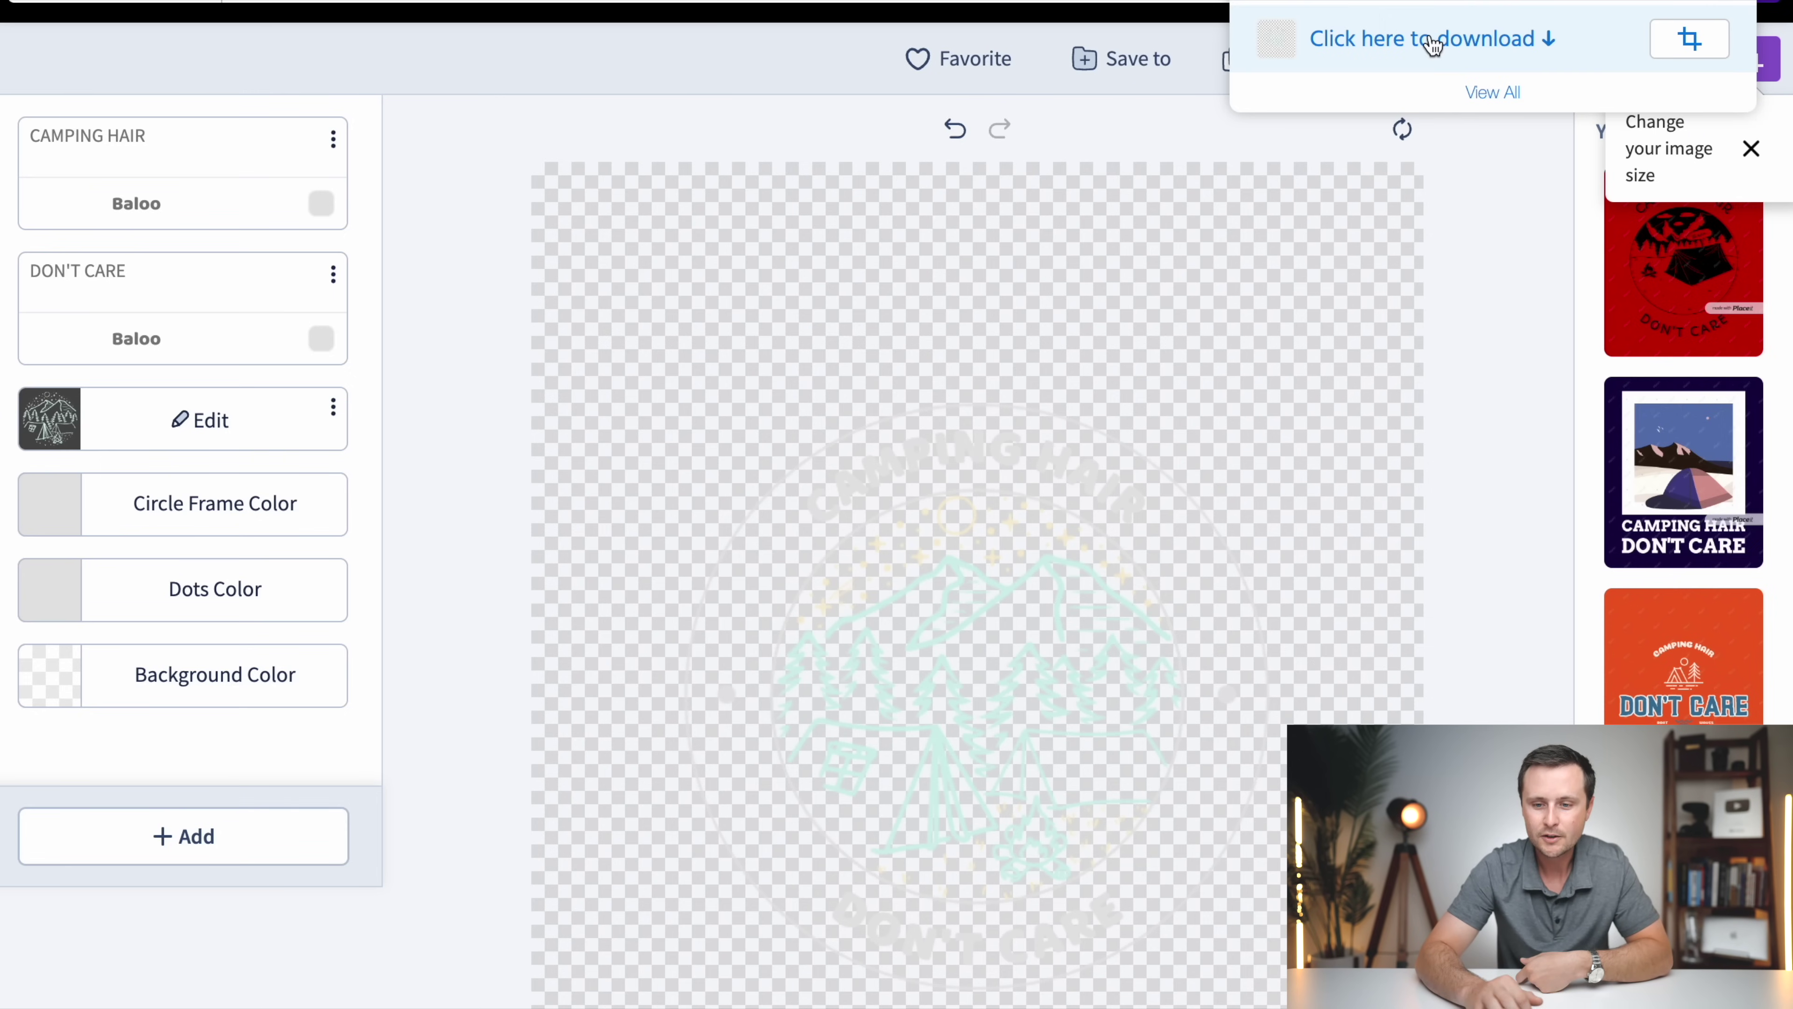
pyautogui.click(1437, 42)
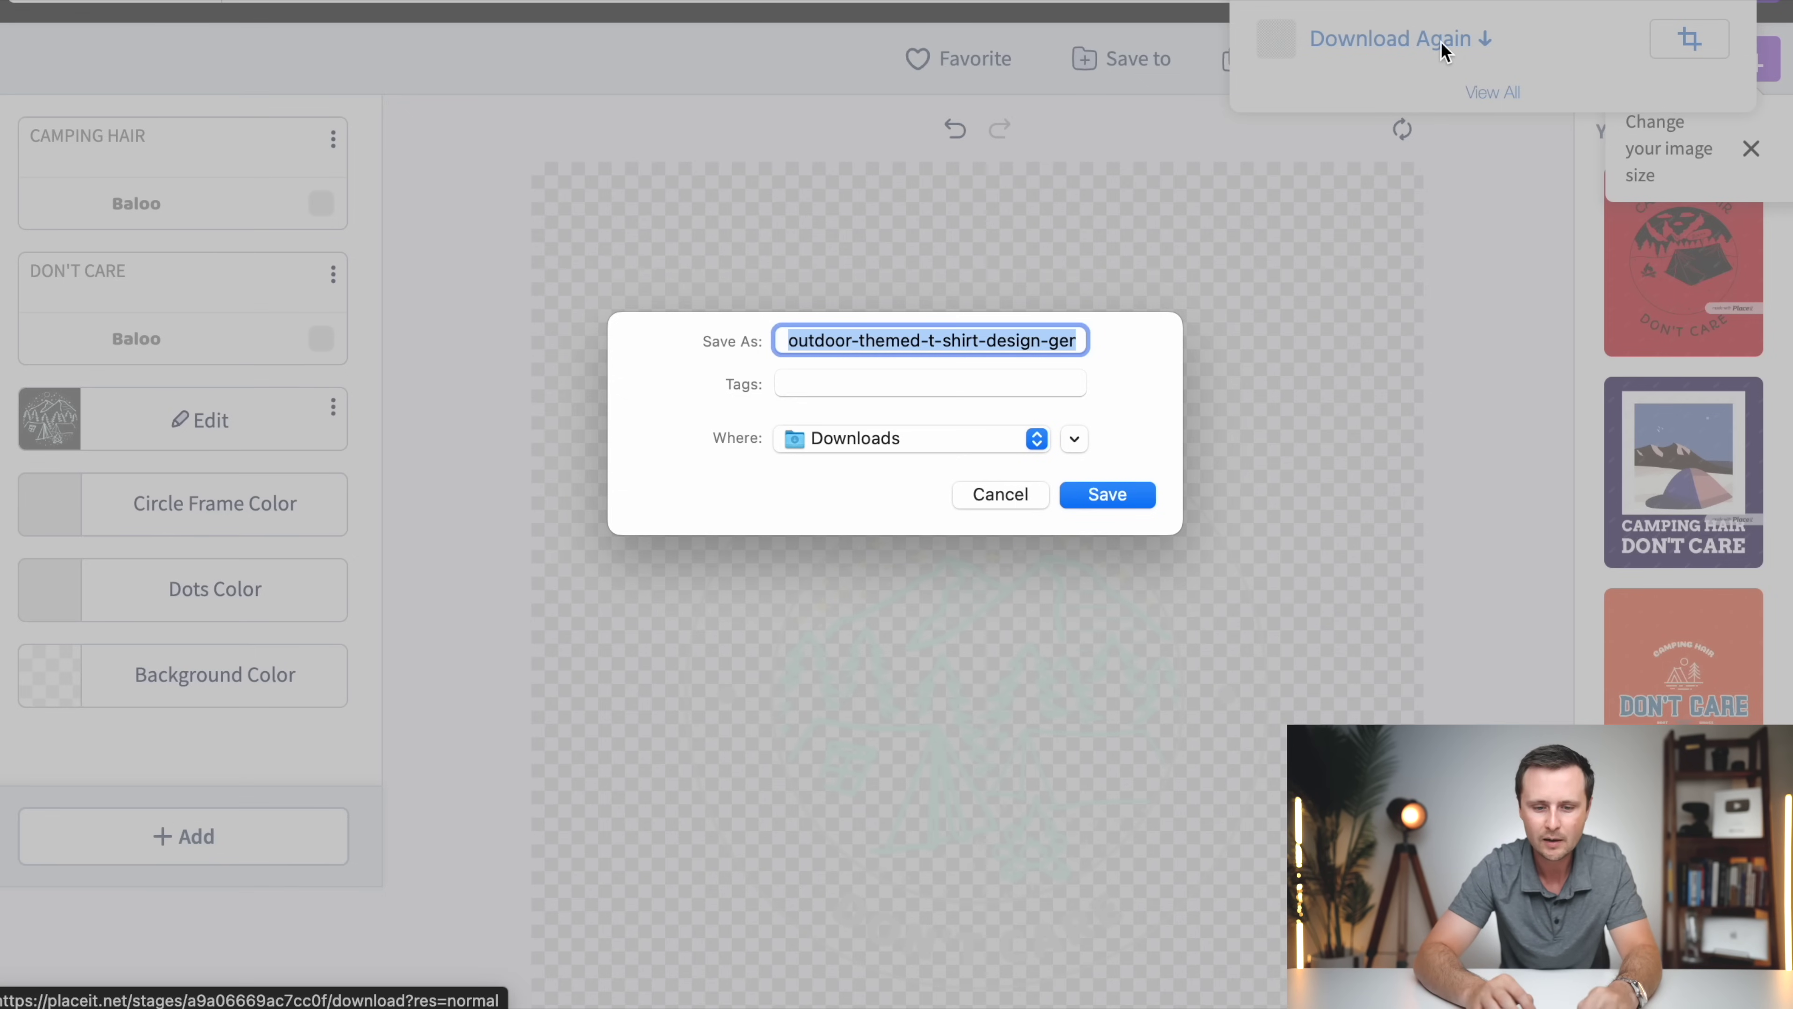
# Step: Save the design file as "Camping hair don't care" in the Downloads folder
pyautogui.write("Camping hair, don't care!")
pyautogui.click(902, 341)
pyautogui.press('BackSpace')
pyautogui.press('BackSpace')
pyautogui.click(1018, 337)
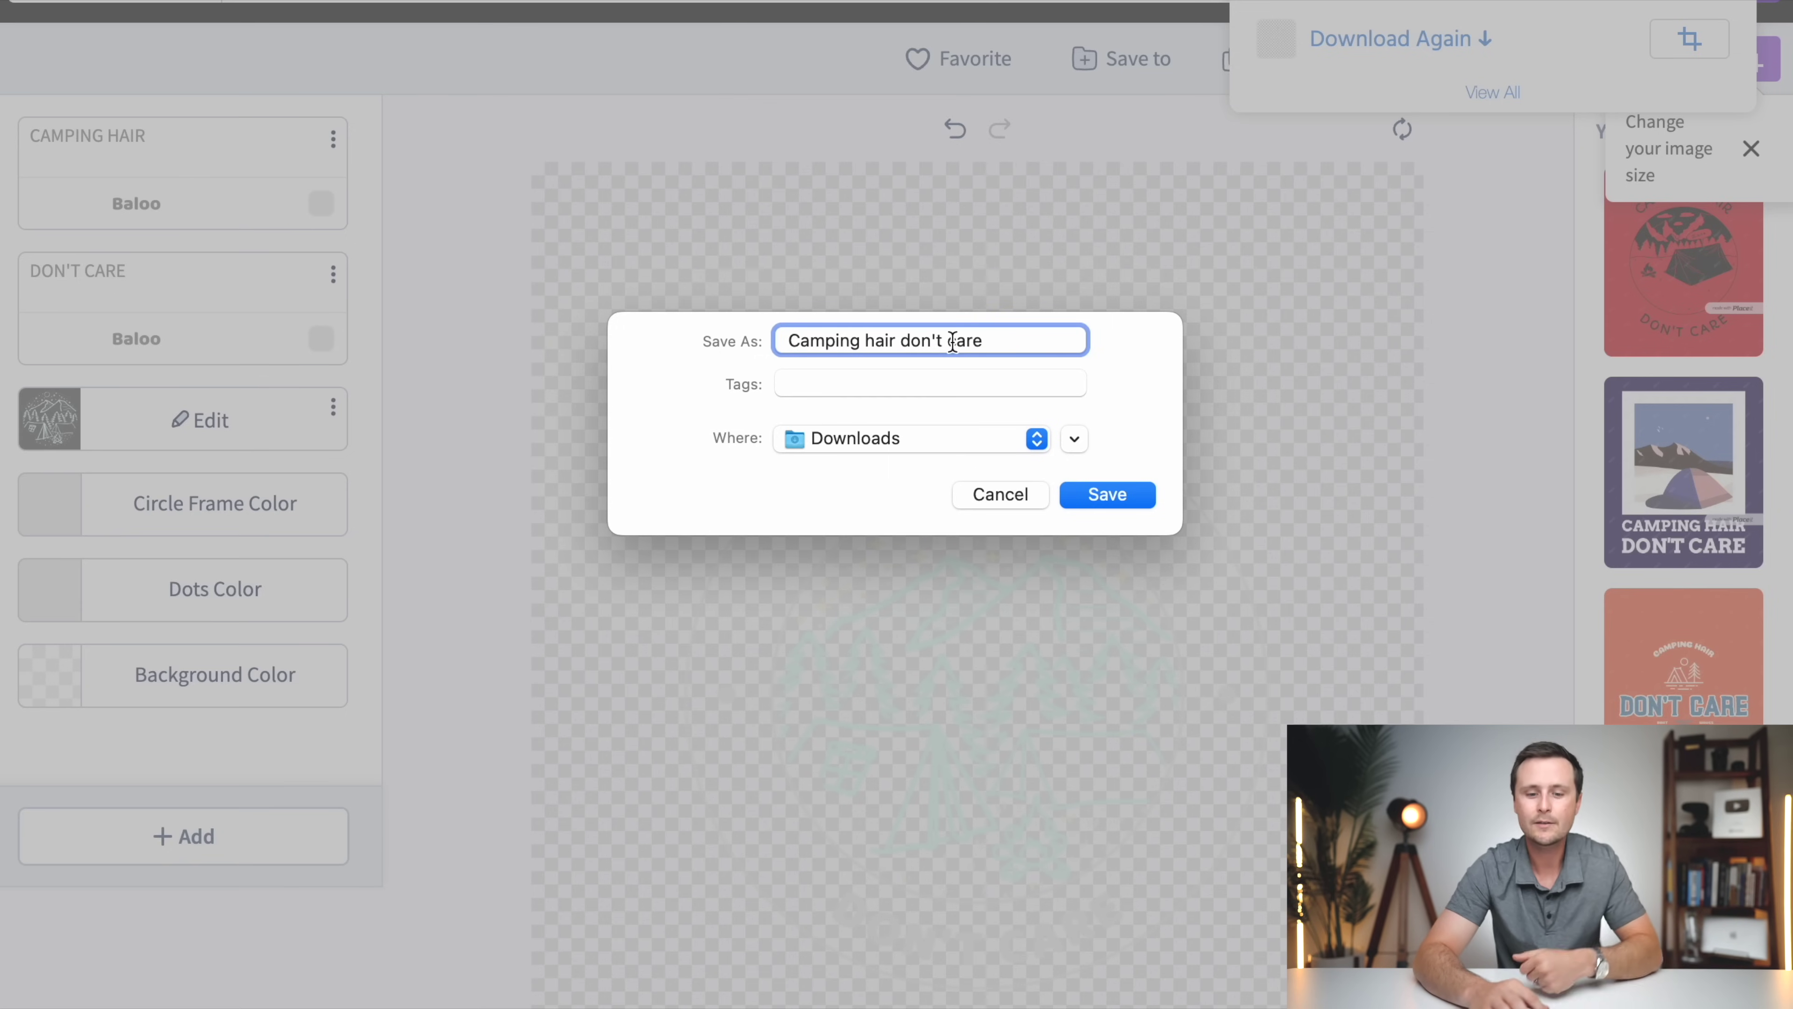
pyautogui.click(1107, 495)
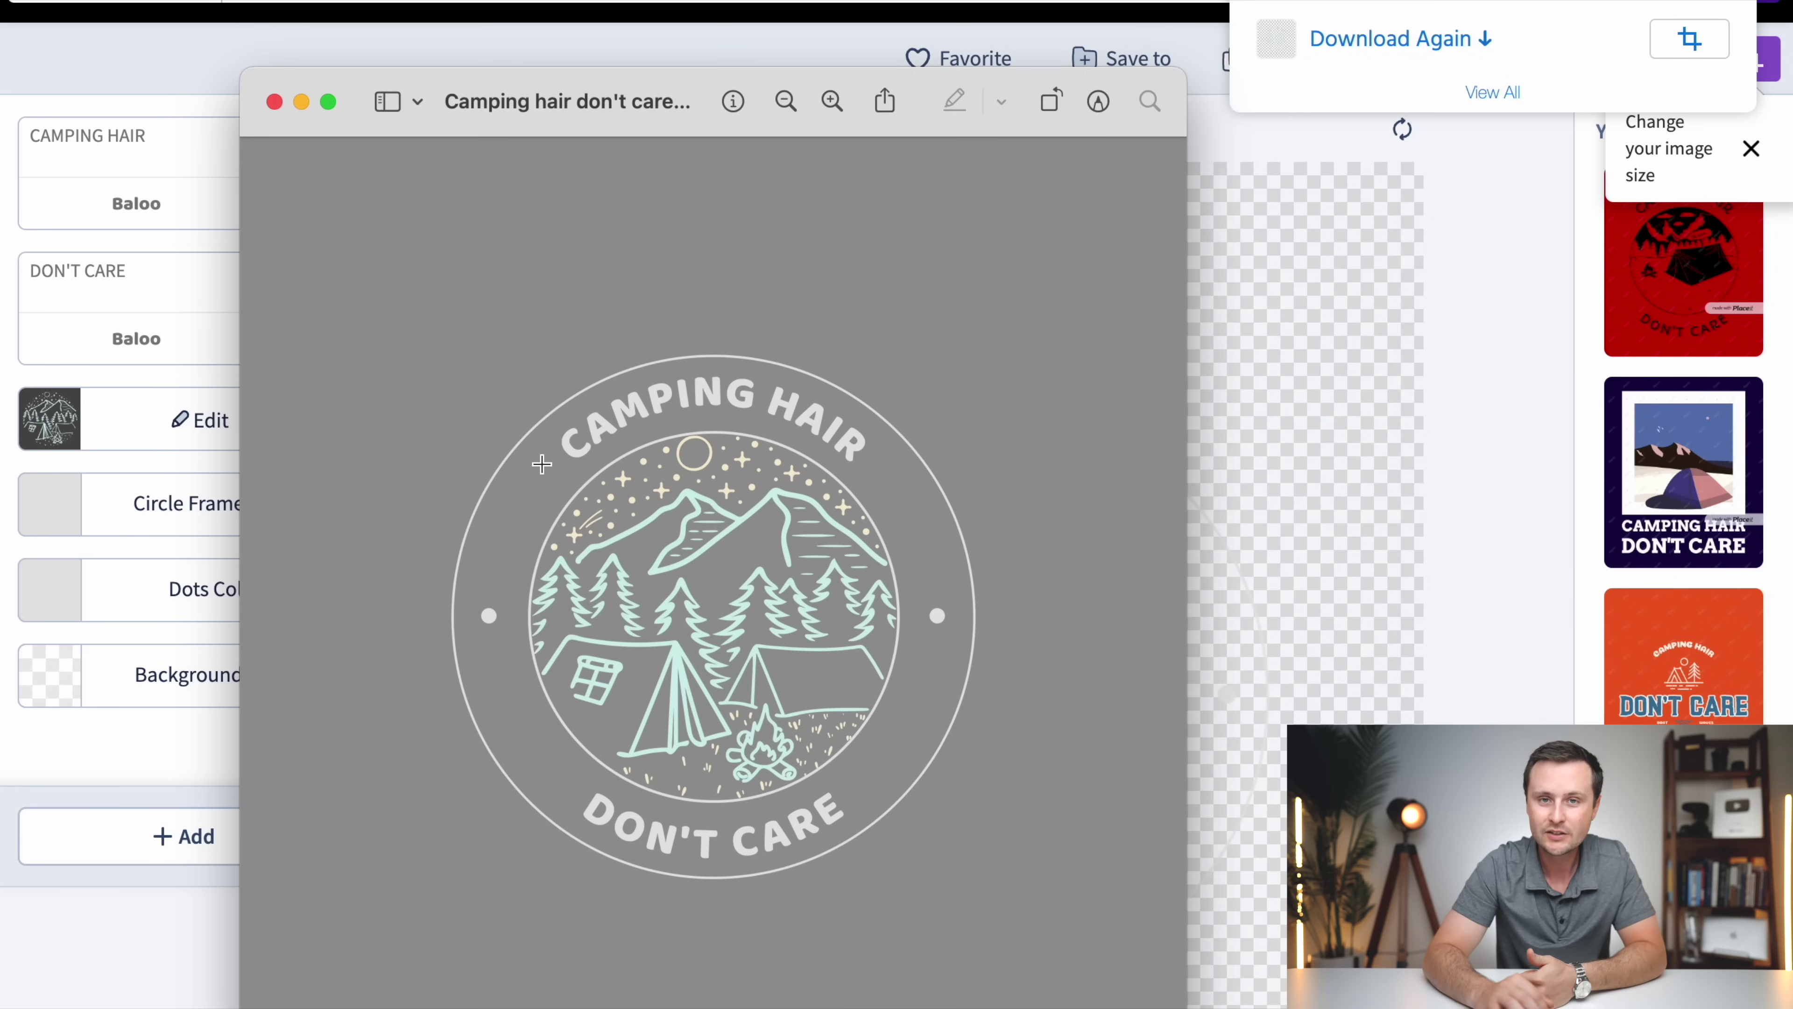
# Step: Zoom in on the downloaded design in the image viewer to examine its sharpness and transparent background
pyautogui.scroll(10, 682, 447)
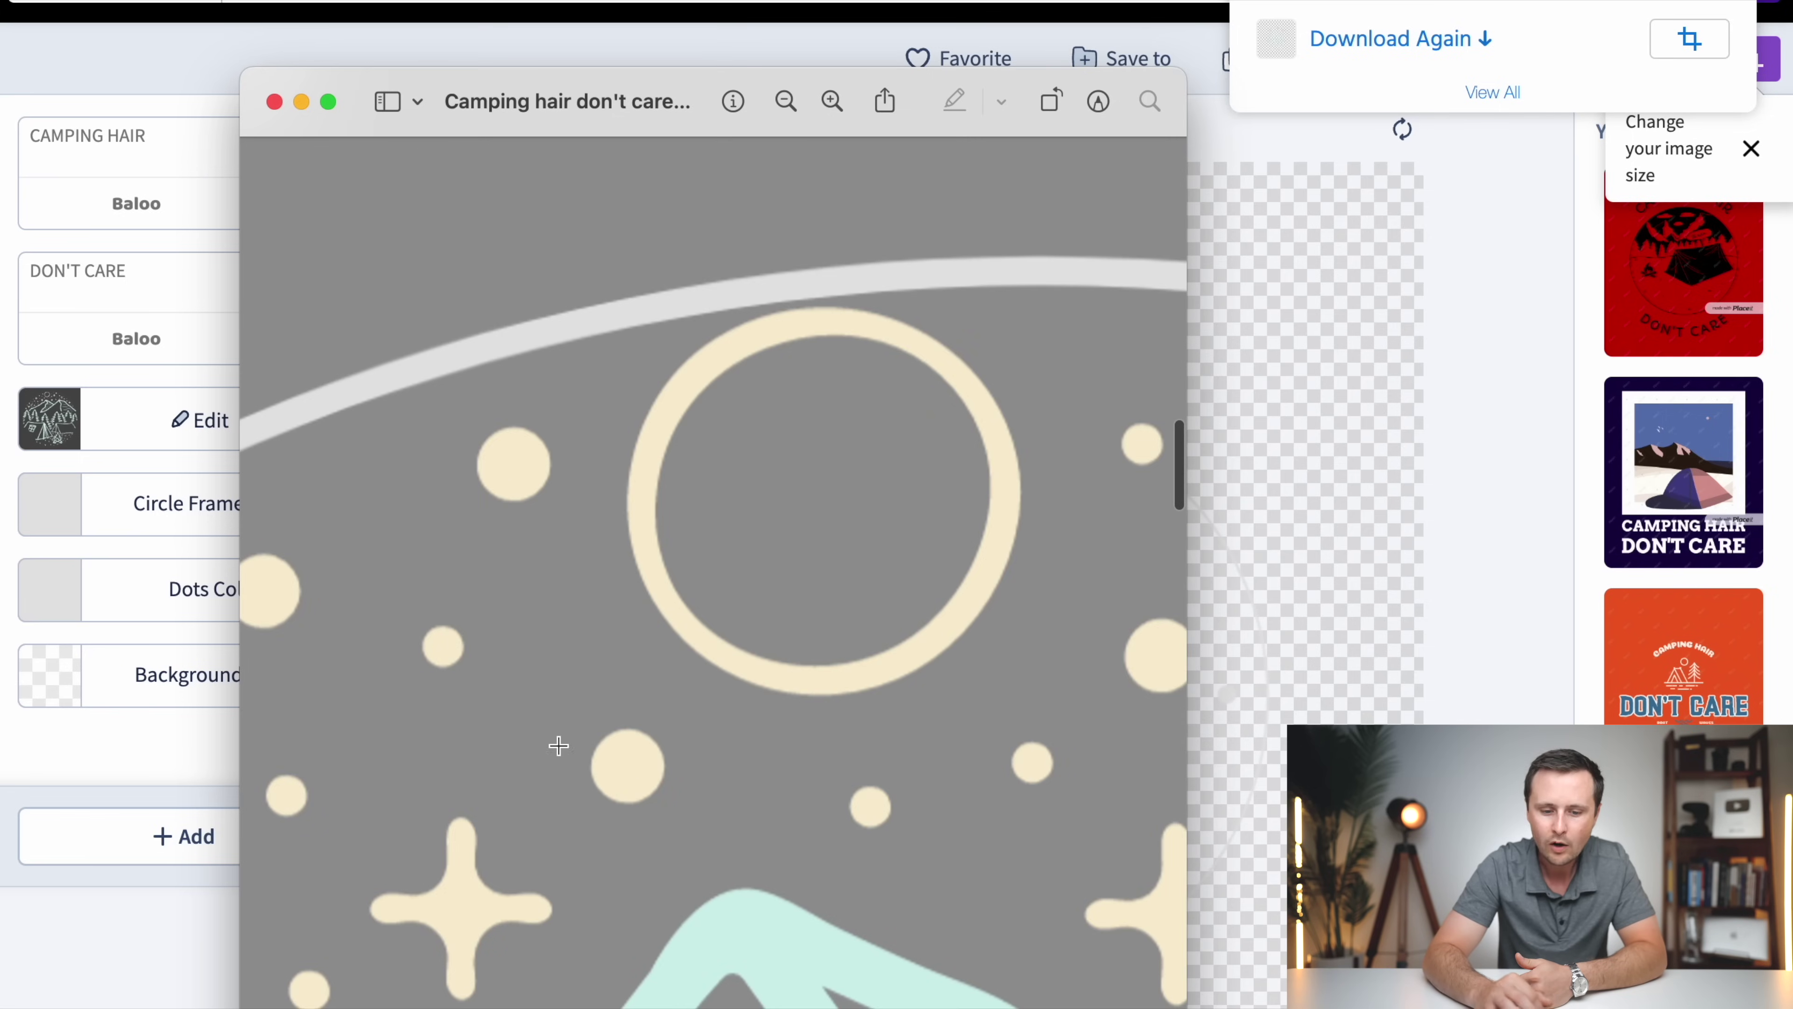
pyautogui.scroll(-5, 924, 710)
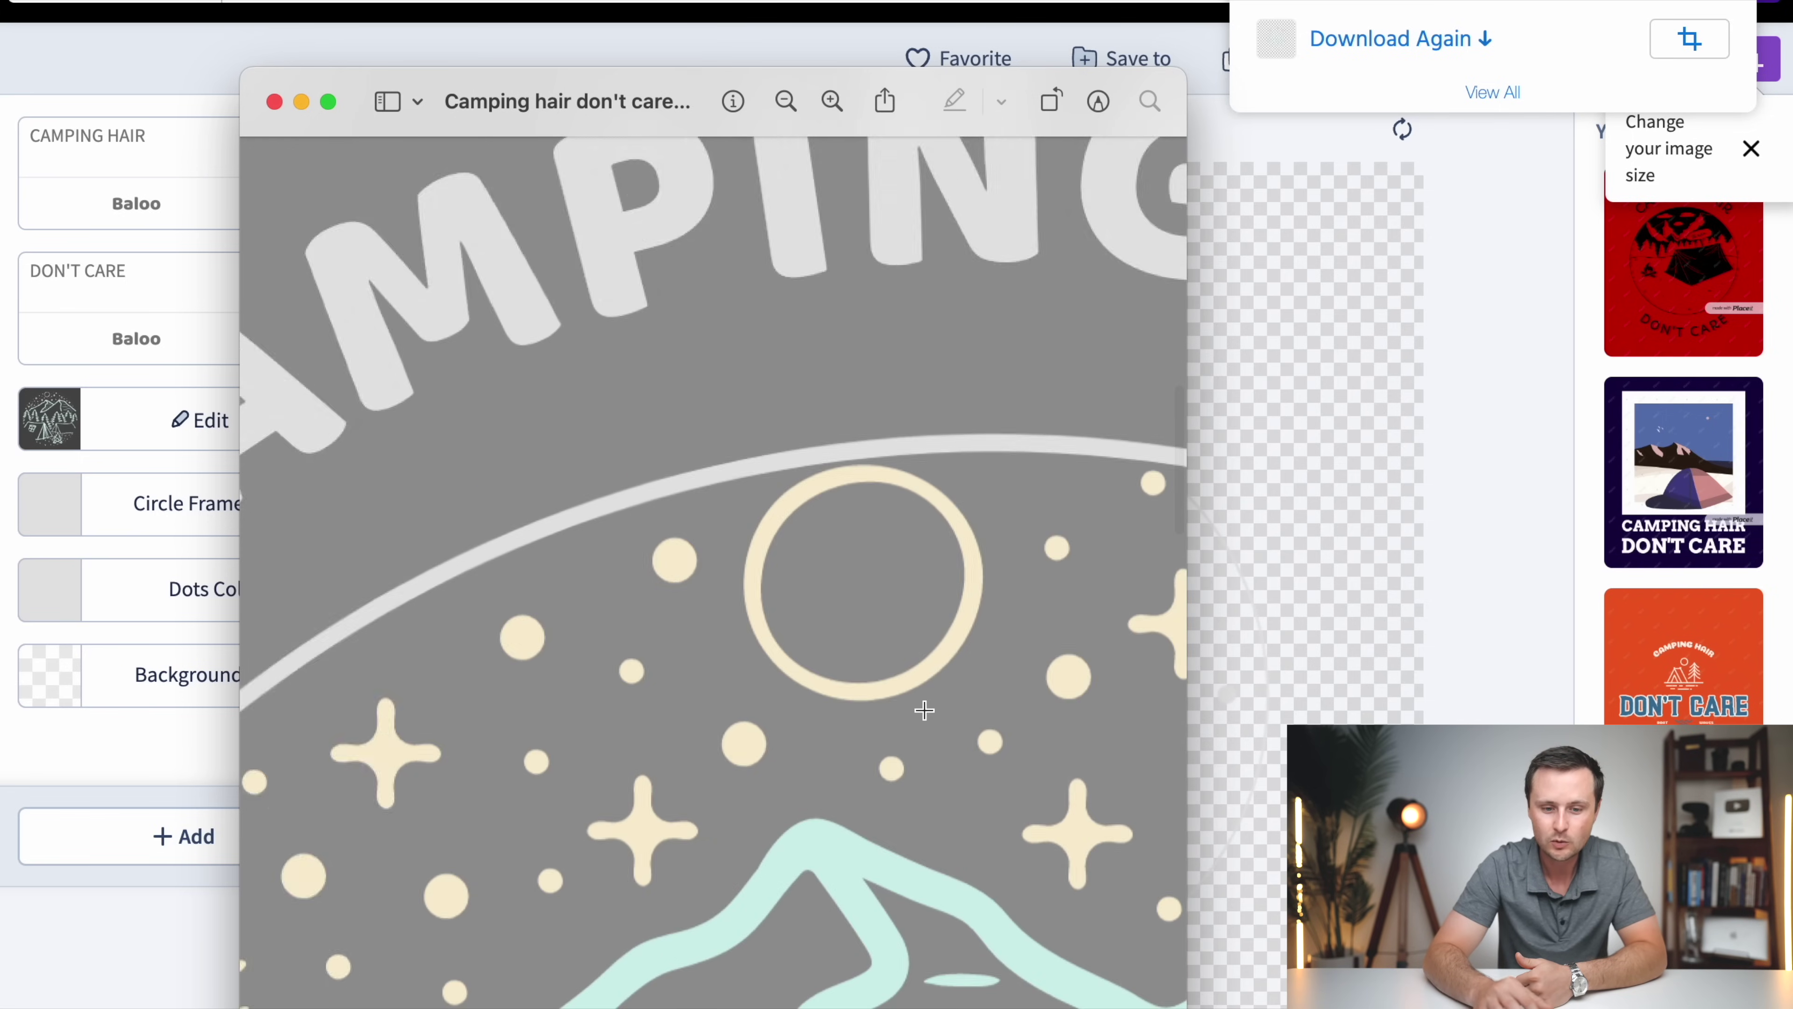
pyautogui.scroll(-8, 961, 635)
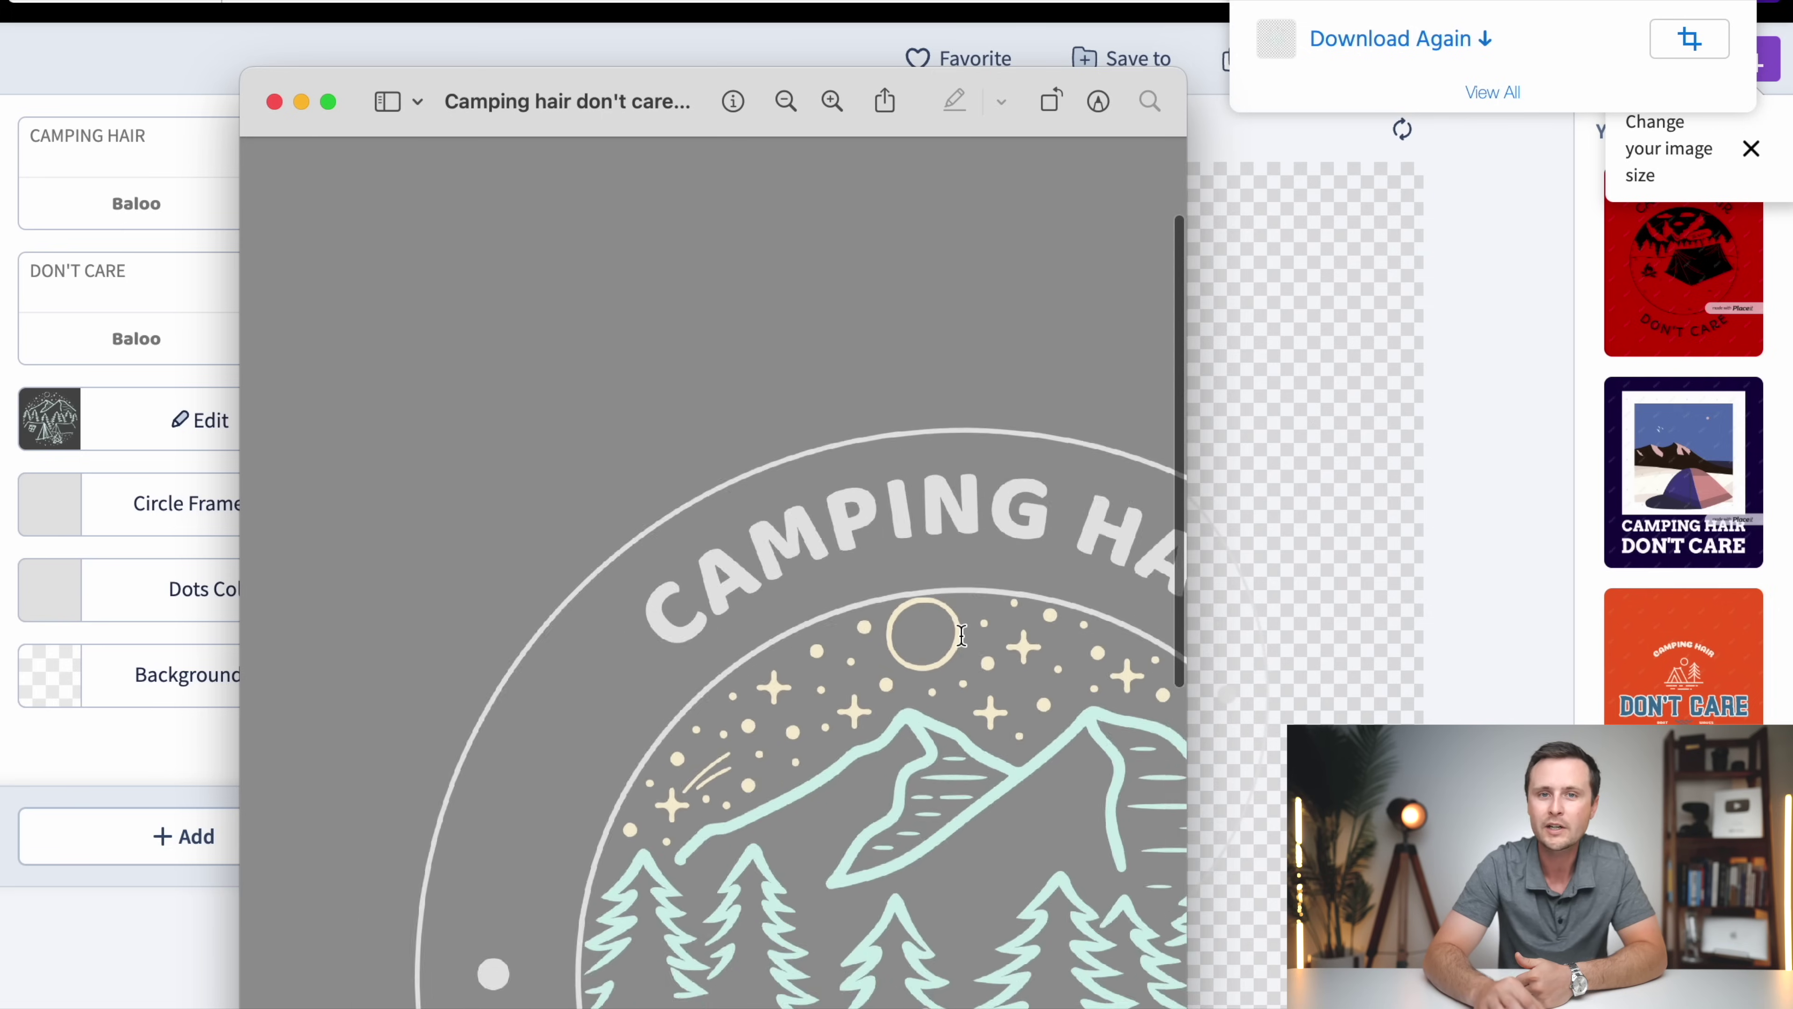
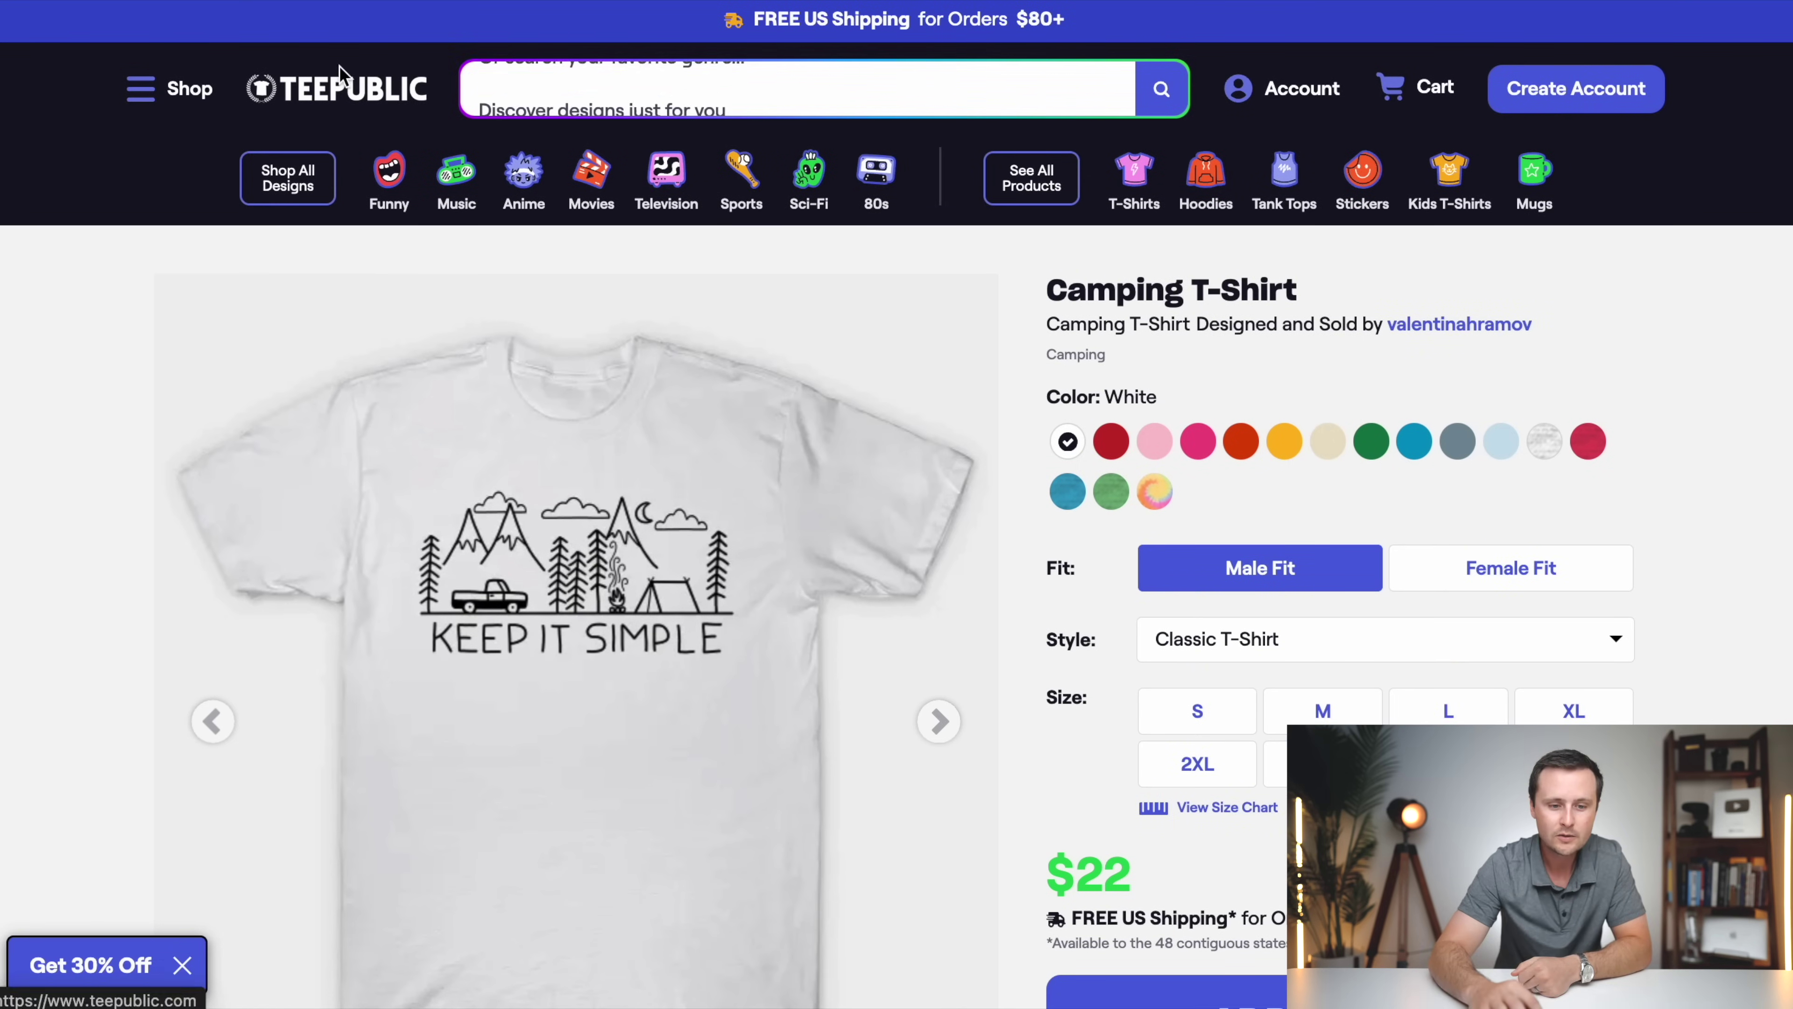
# Step: Create a TeePublic account with the first and last name, email address, country United States, and the account password entered twice
pyautogui.click(335, 88)
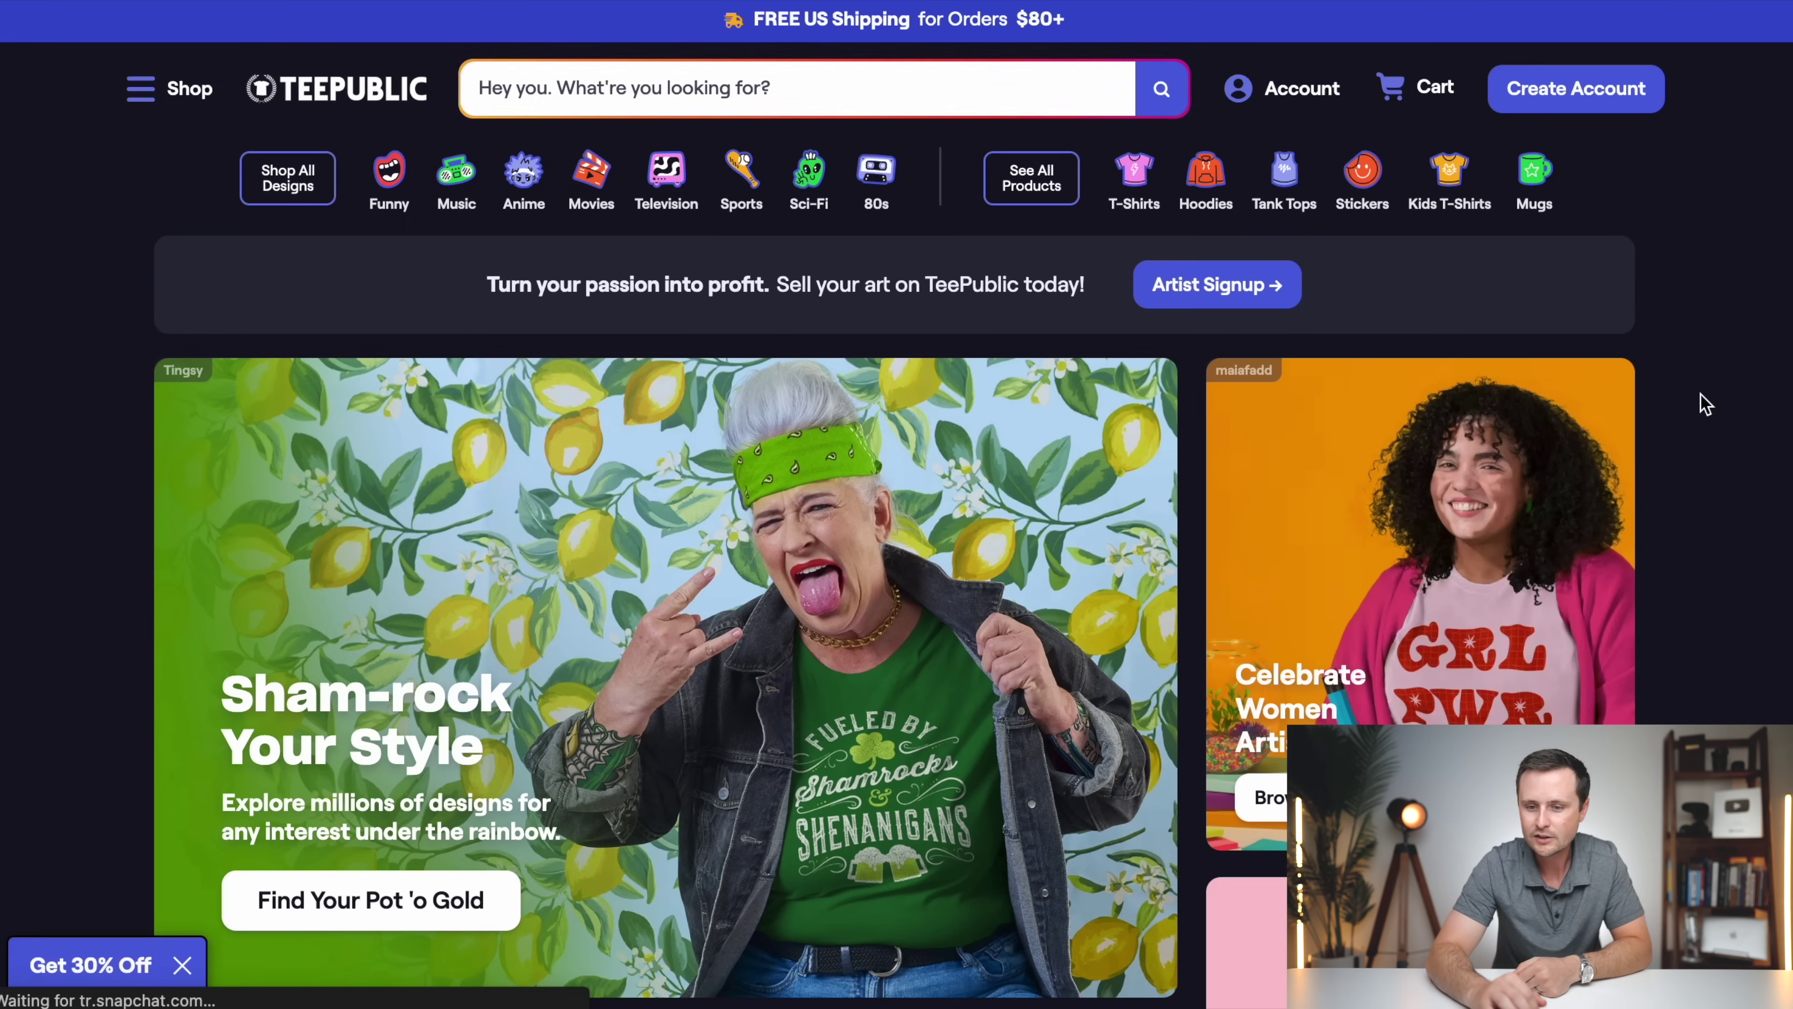
pyautogui.click(1577, 89)
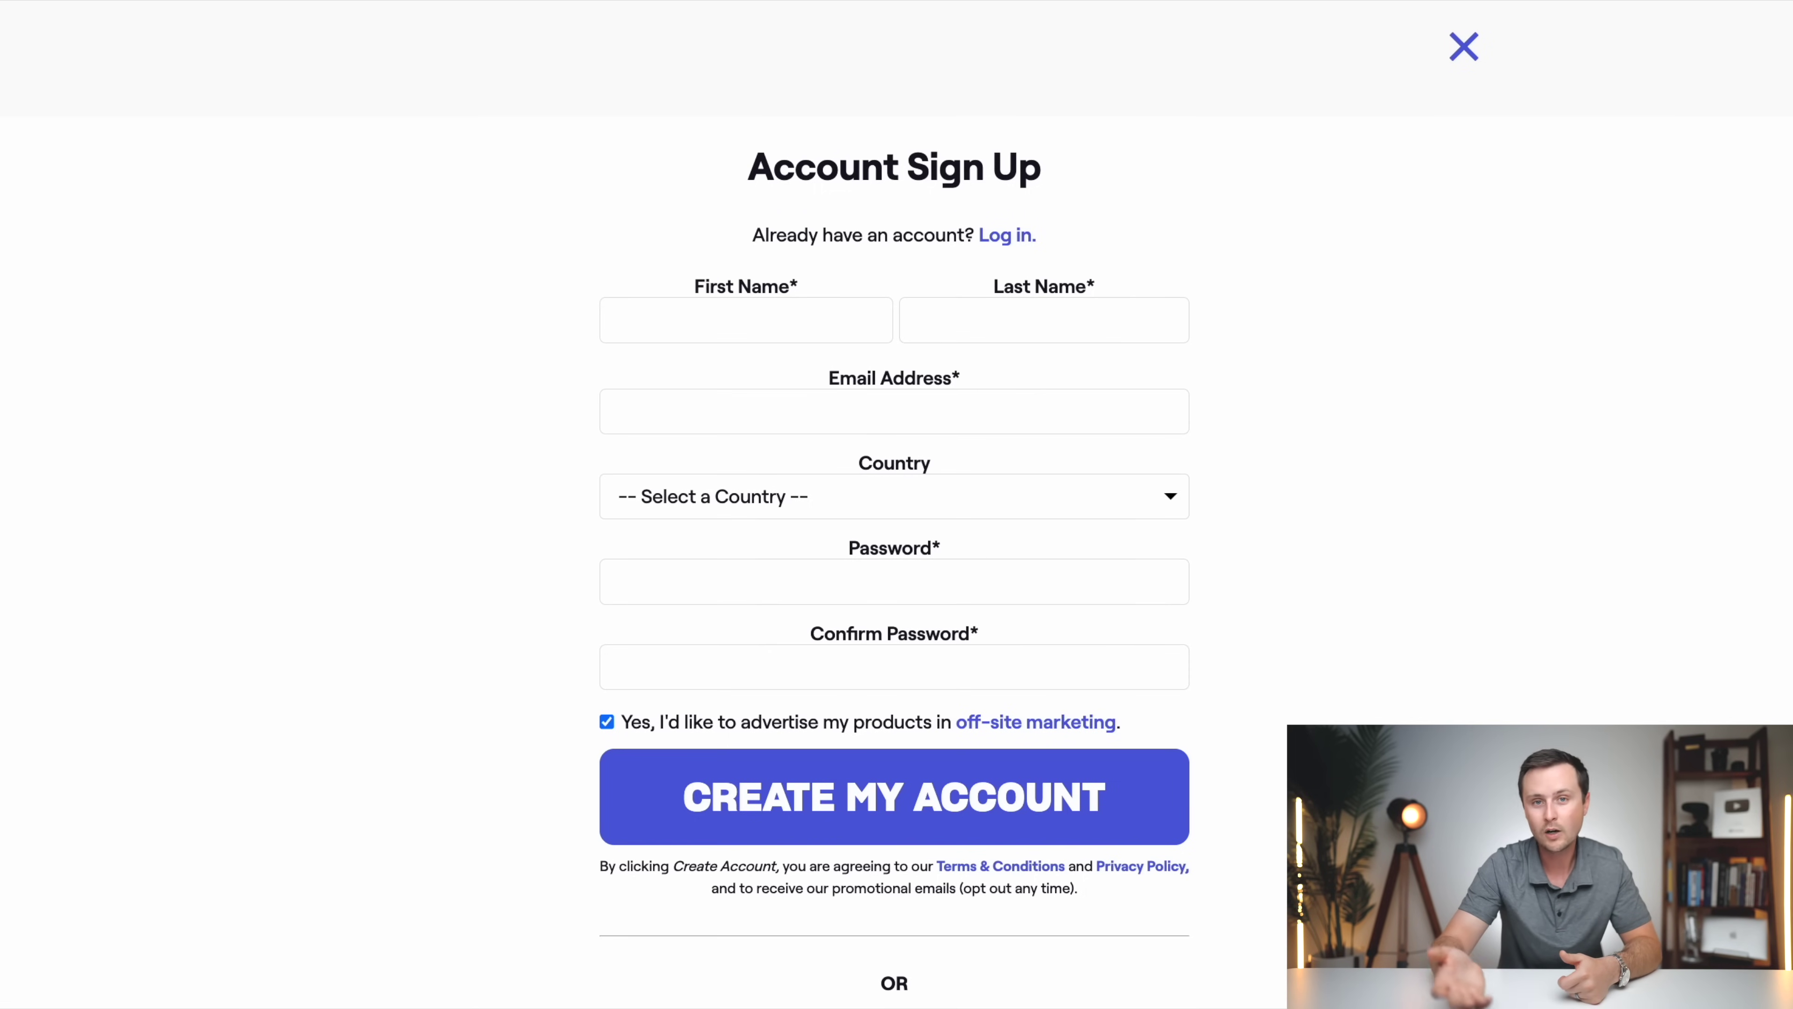
pyautogui.click(745, 322)
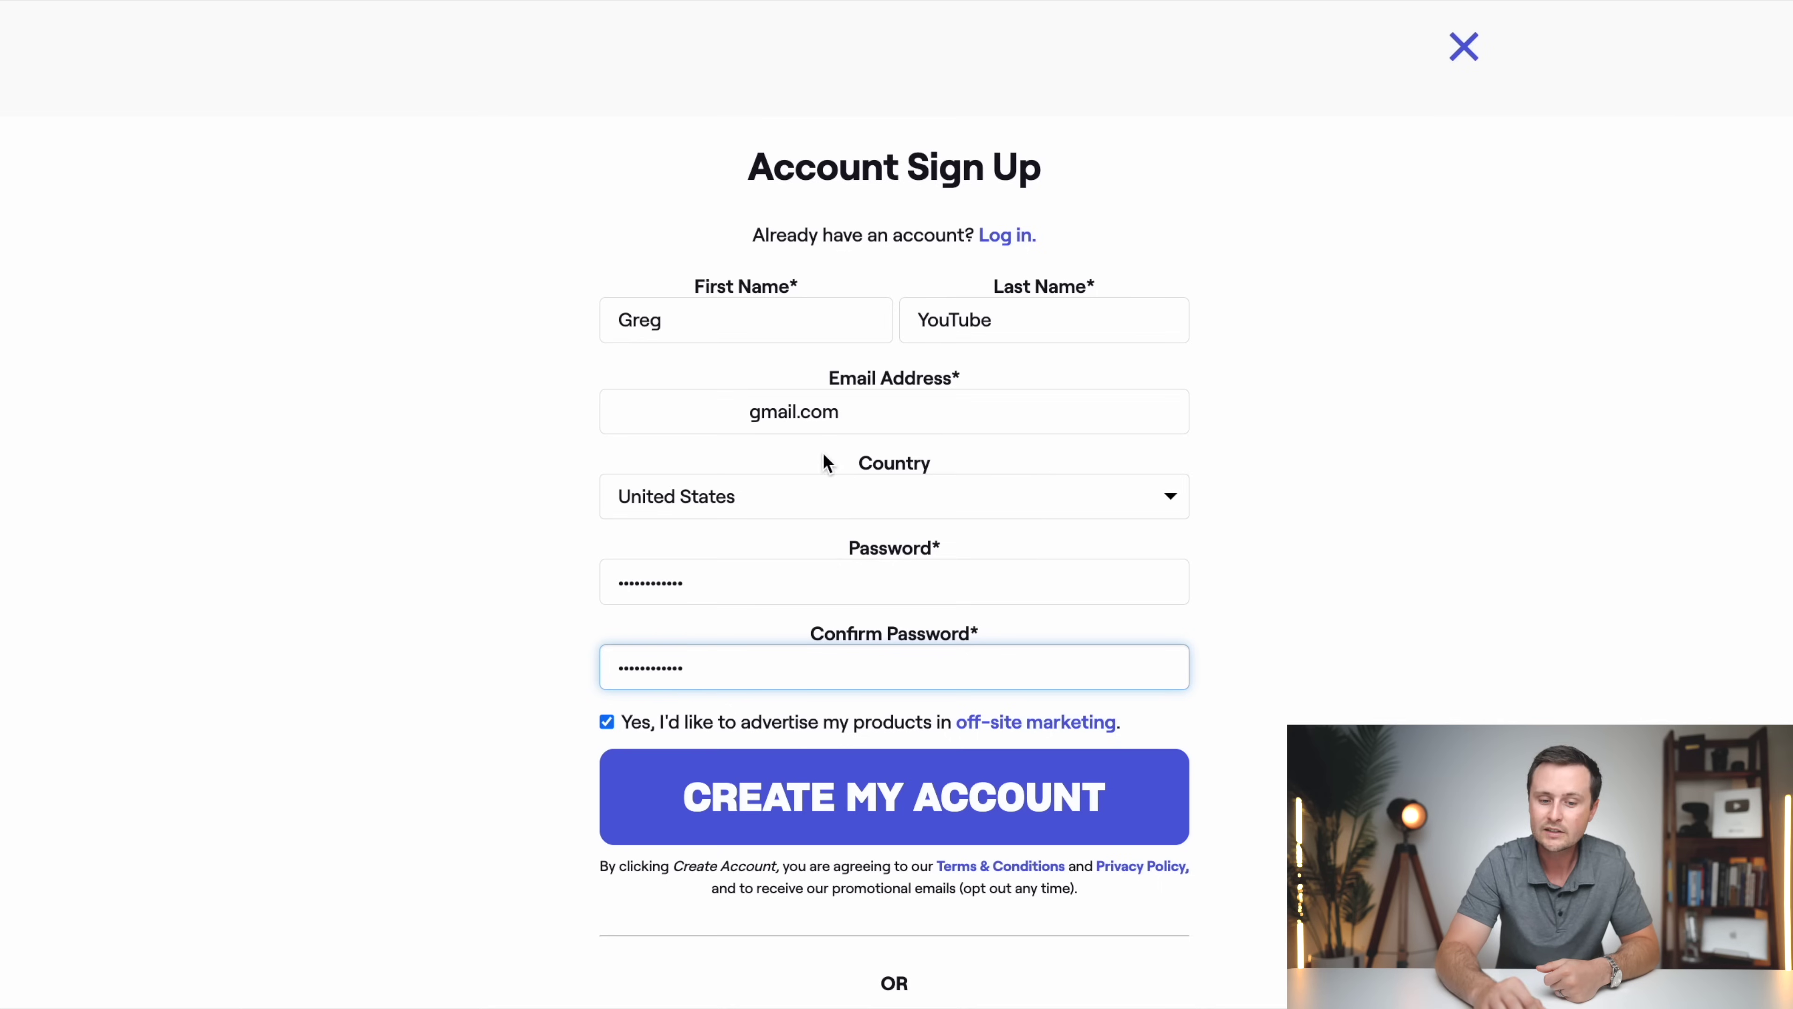
pyautogui.click(863, 807)
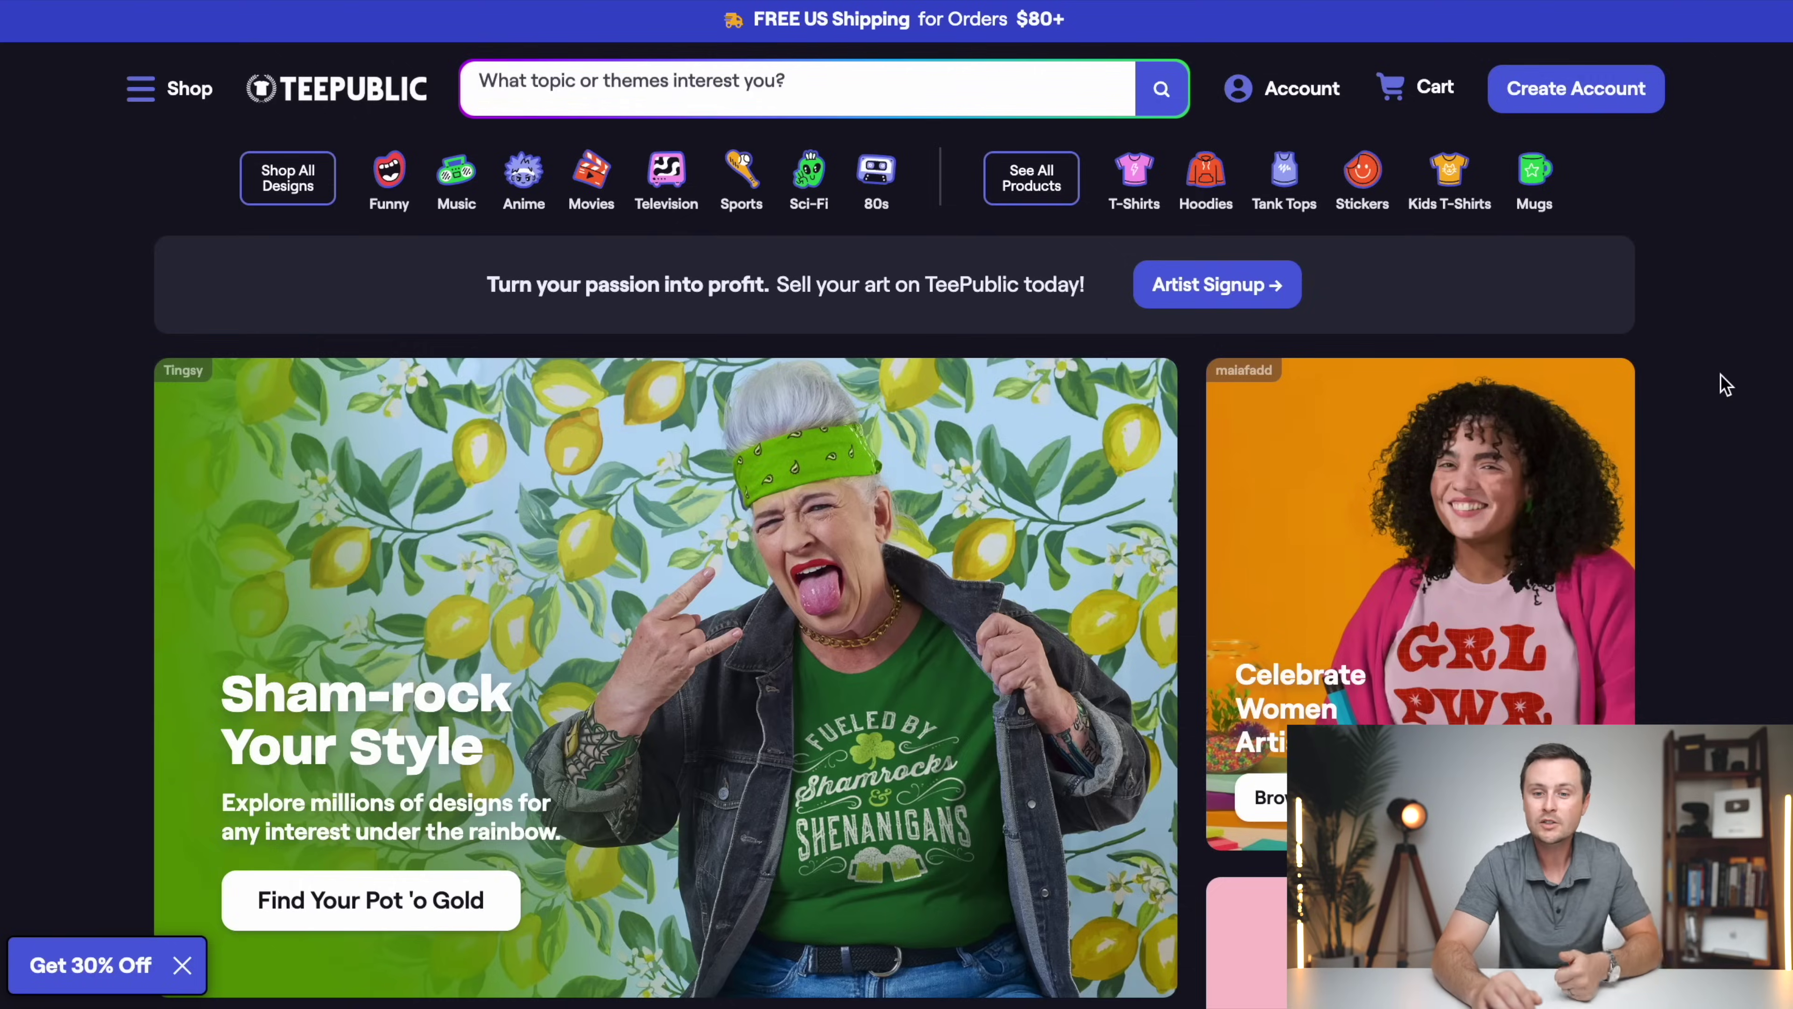
pyautogui.click(1303, 86)
pyautogui.click(1736, 76)
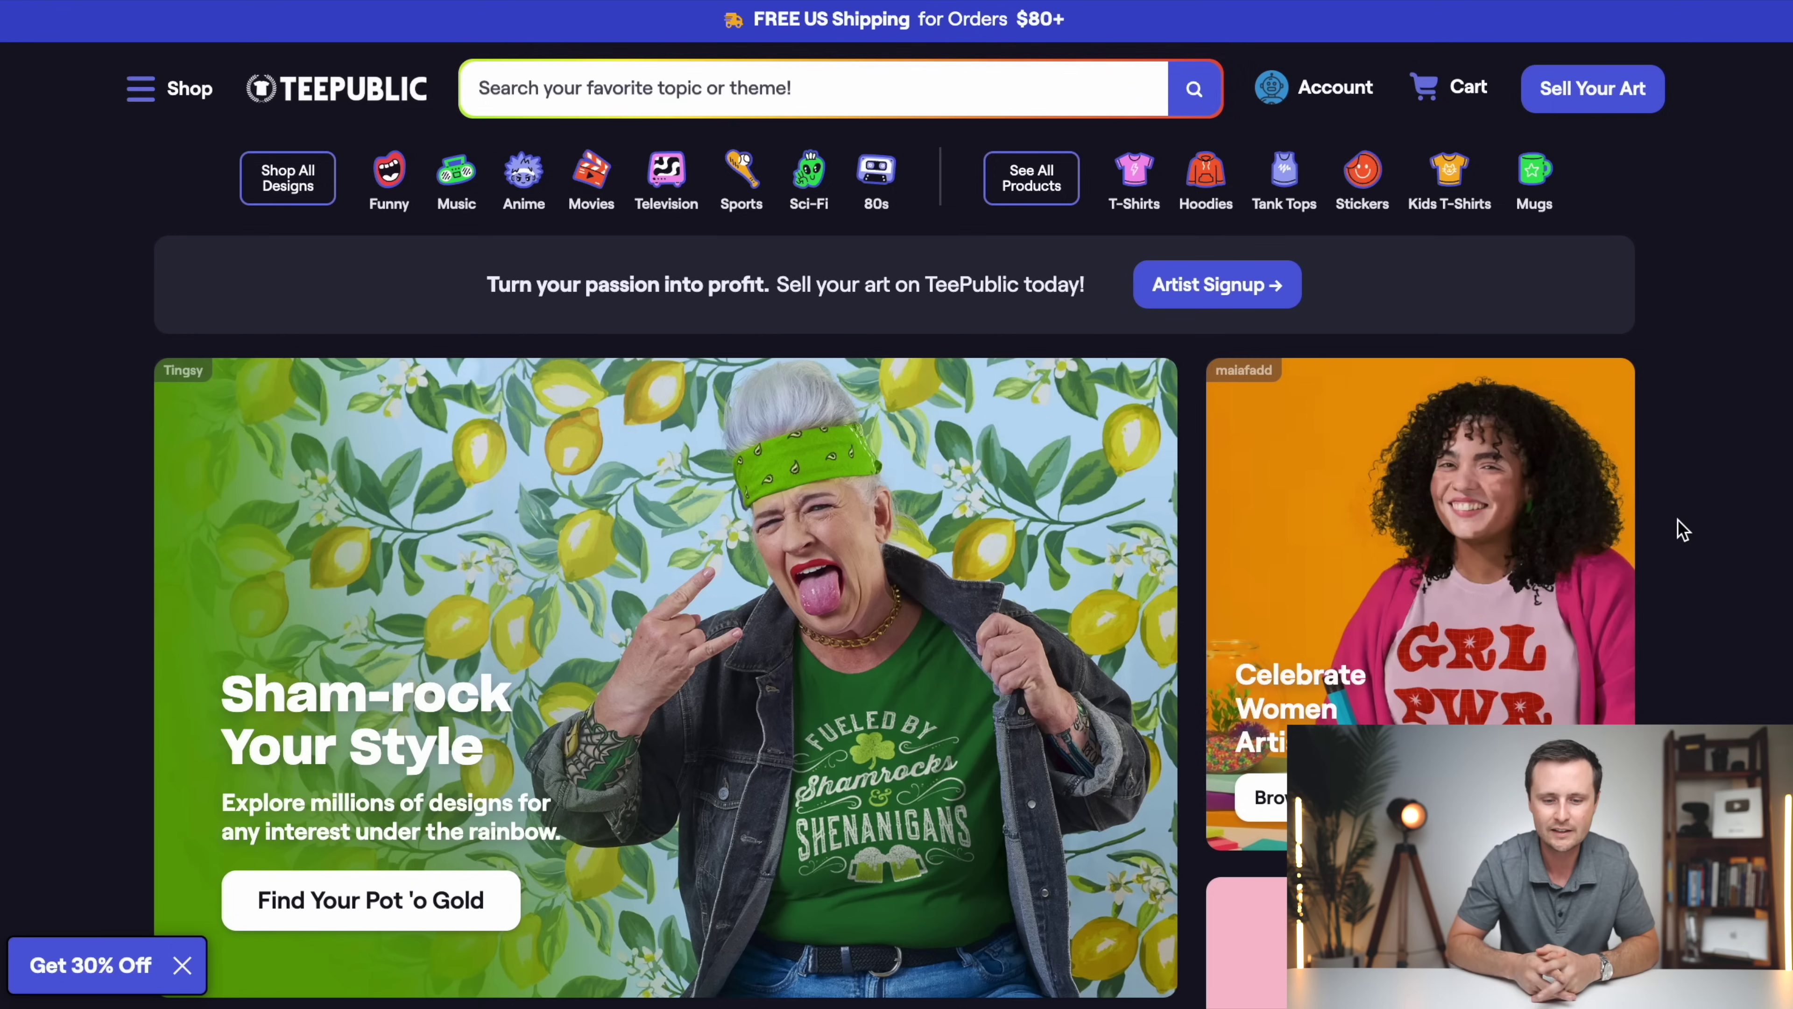
# Step: Start a single-file upload under the new store name GGTees and load the transparent camping artwork
pyautogui.click(1592, 106)
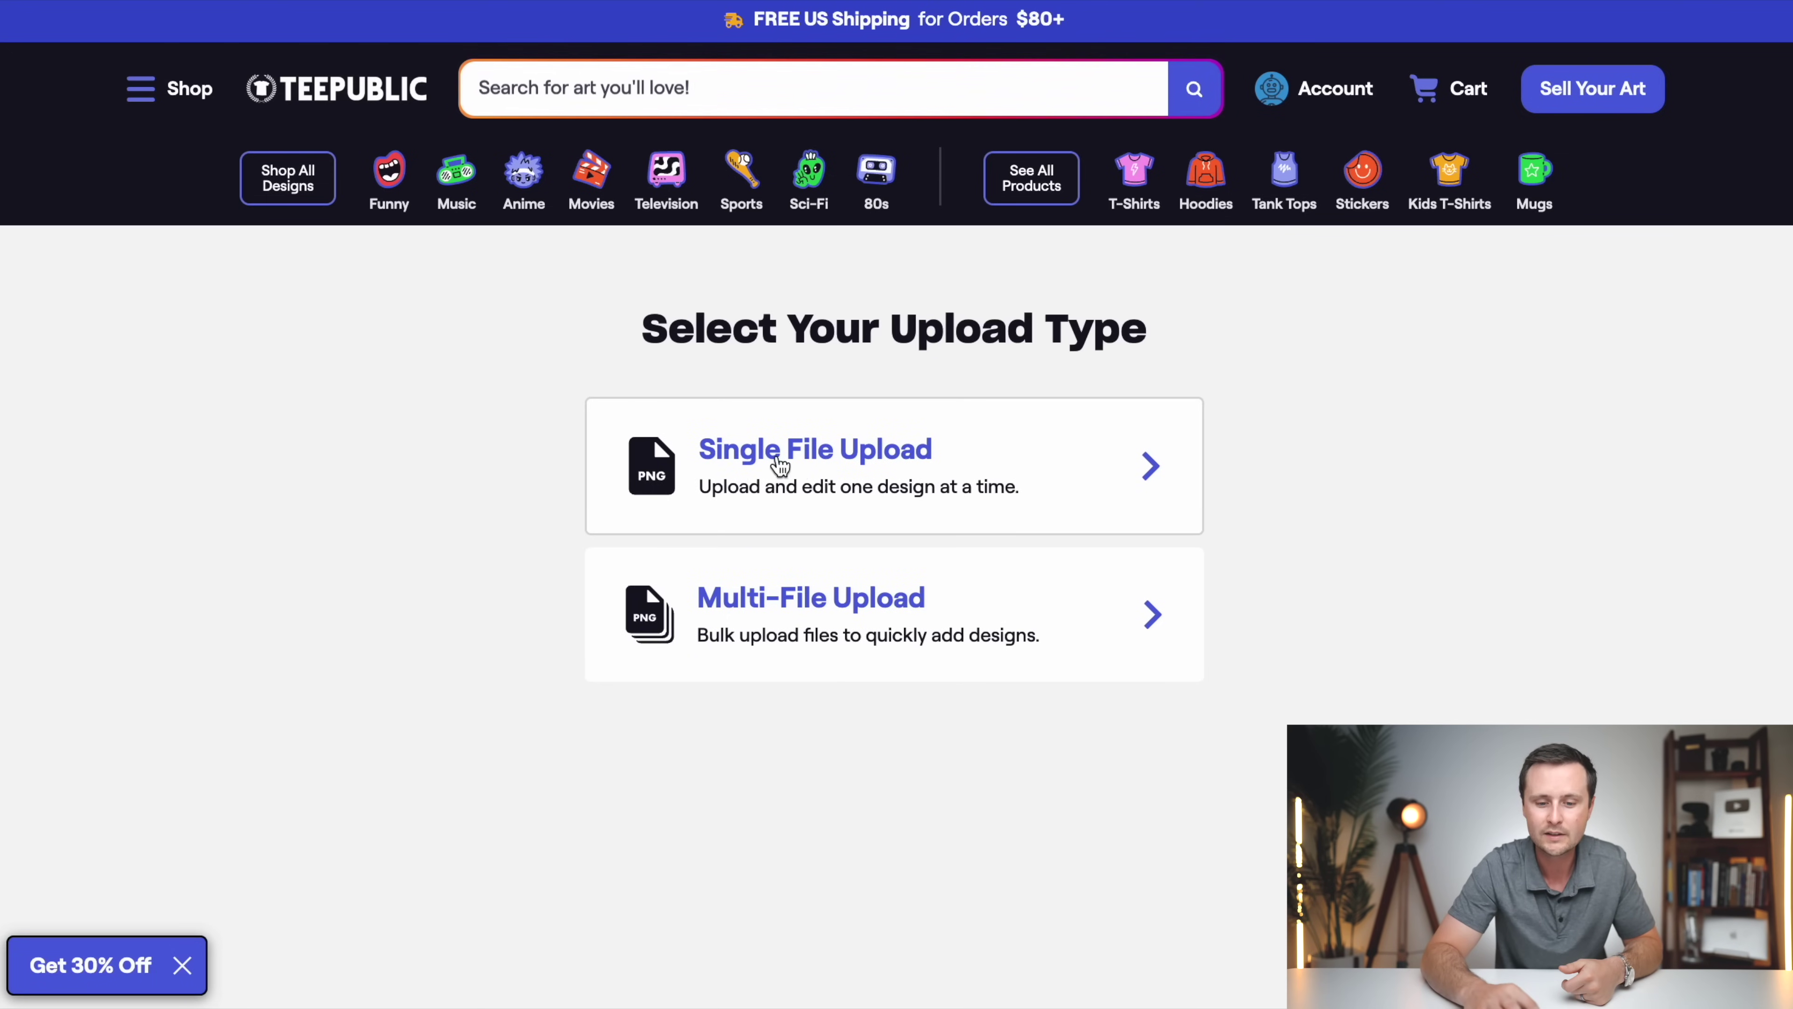
pyautogui.click(901, 469)
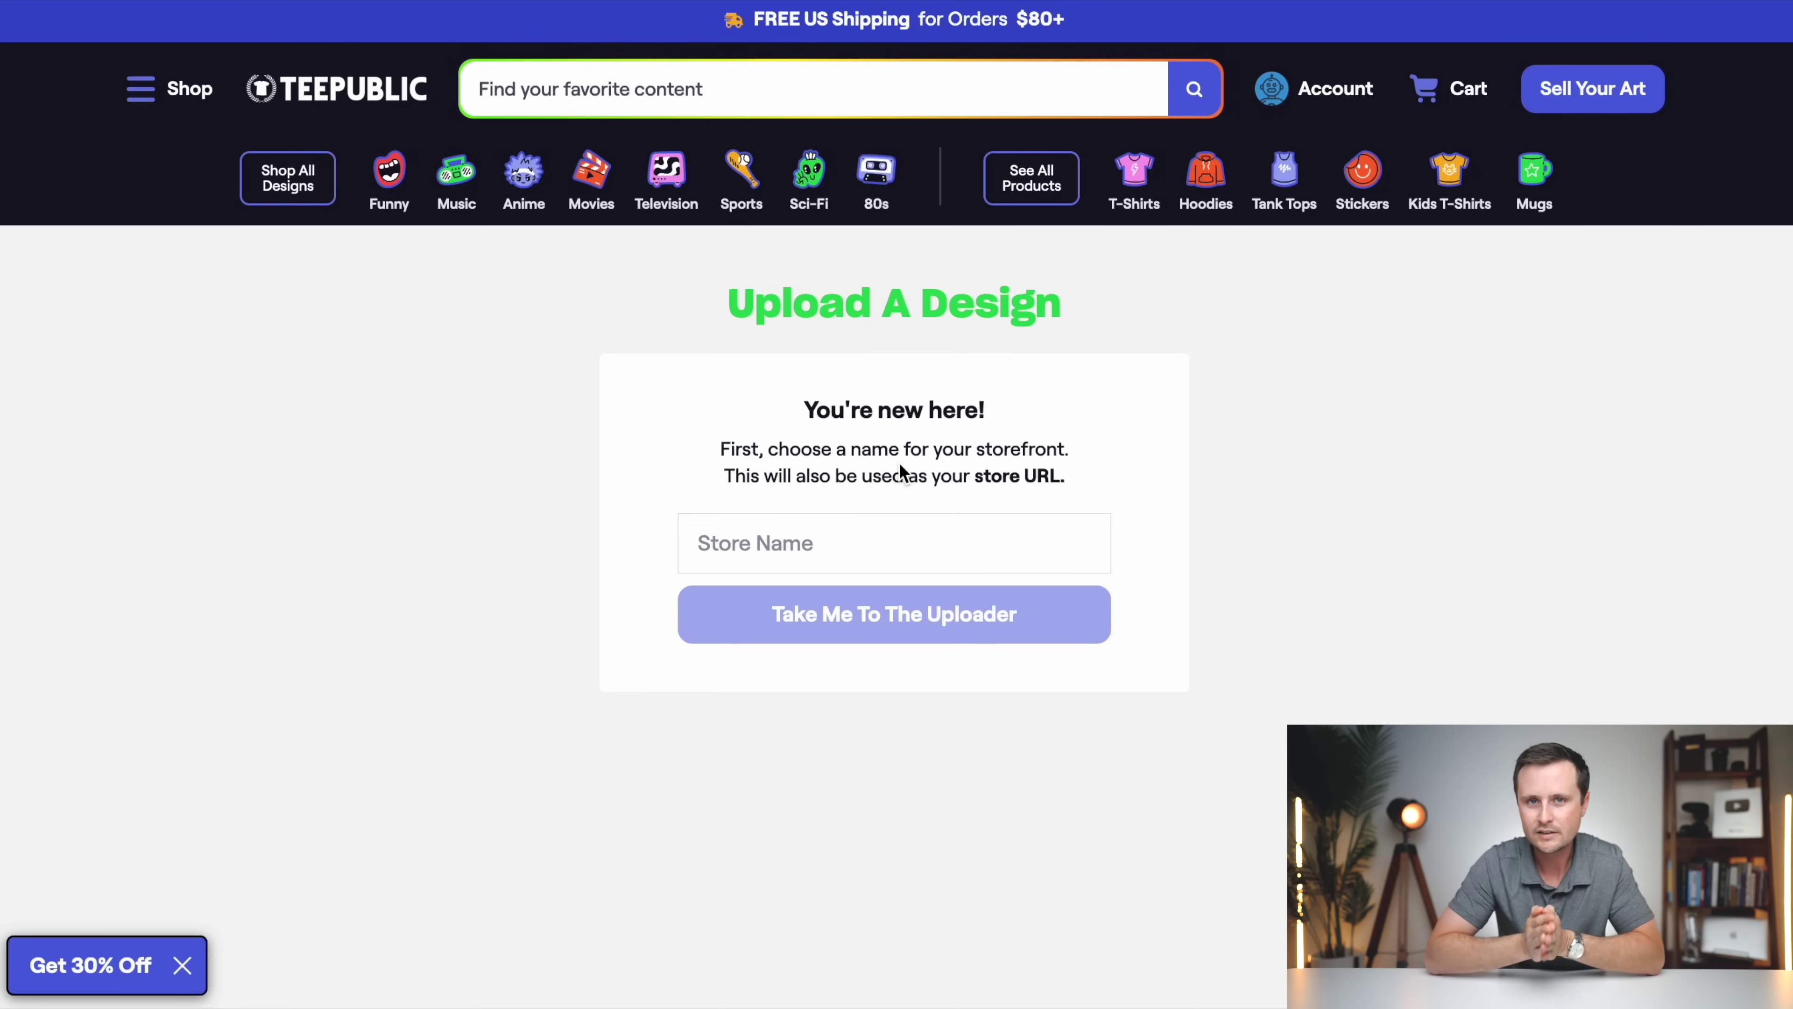
pyautogui.click(823, 558)
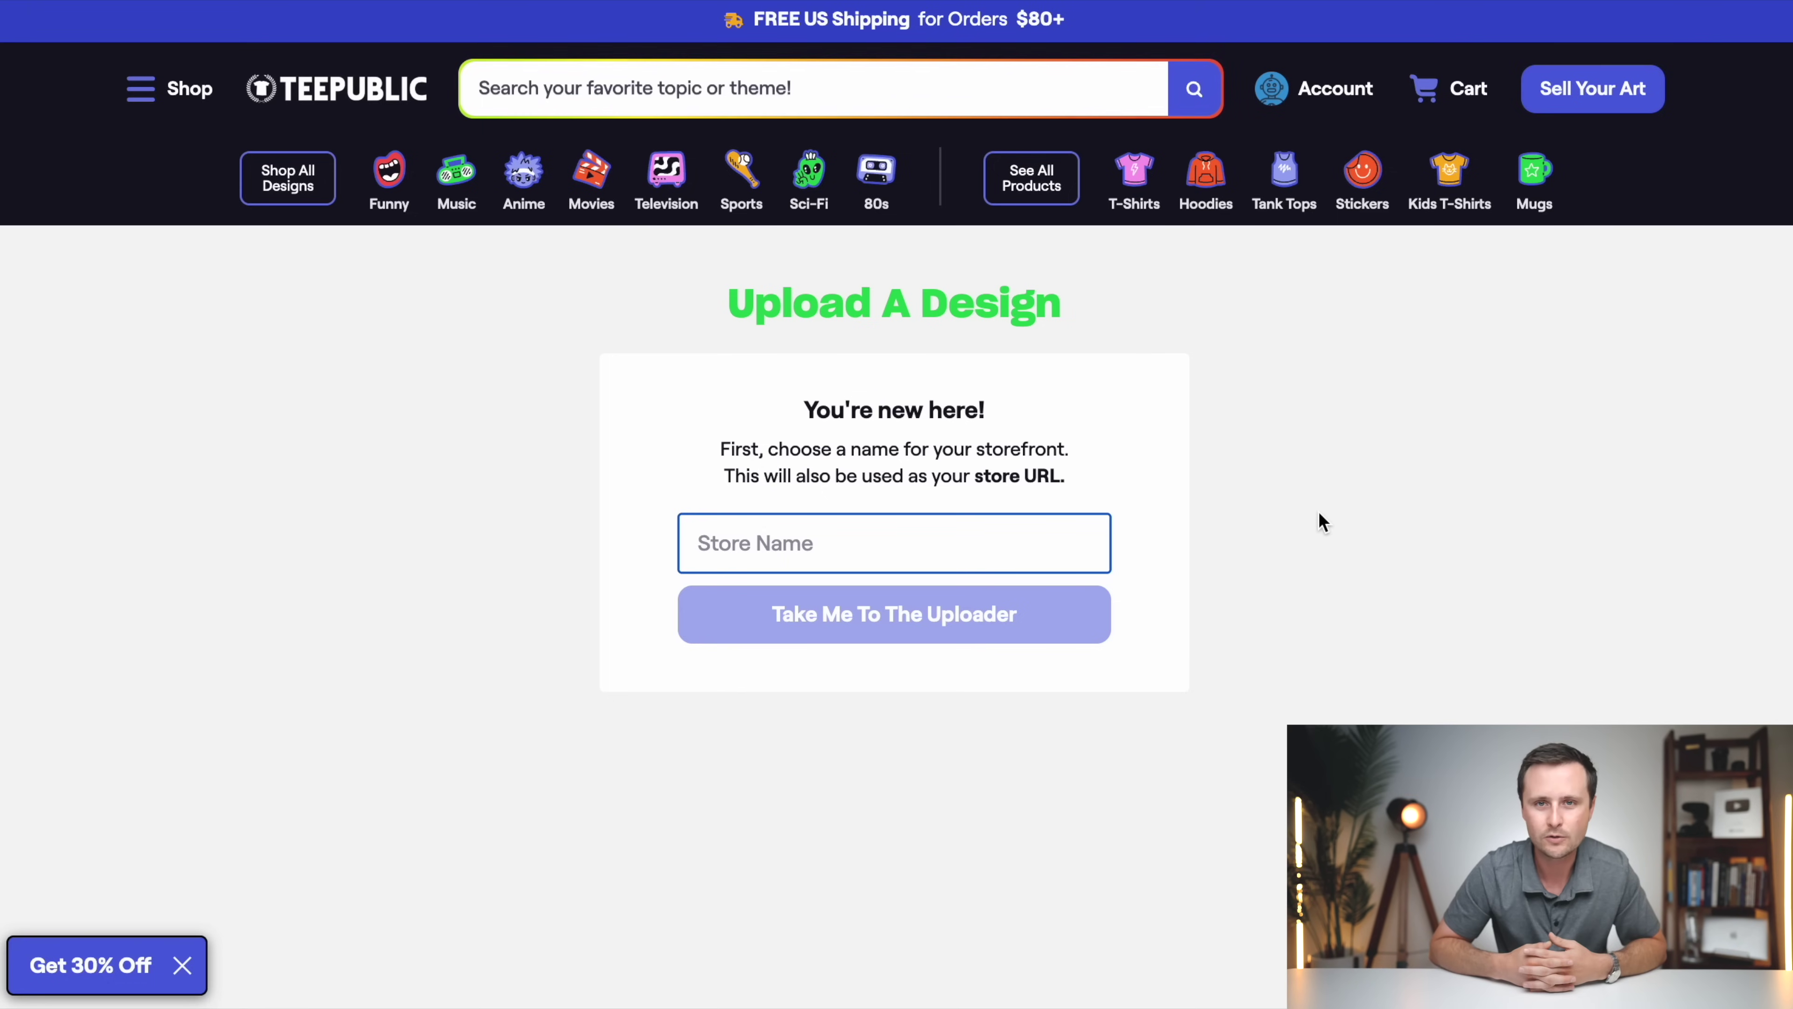
pyautogui.write('GGTees')
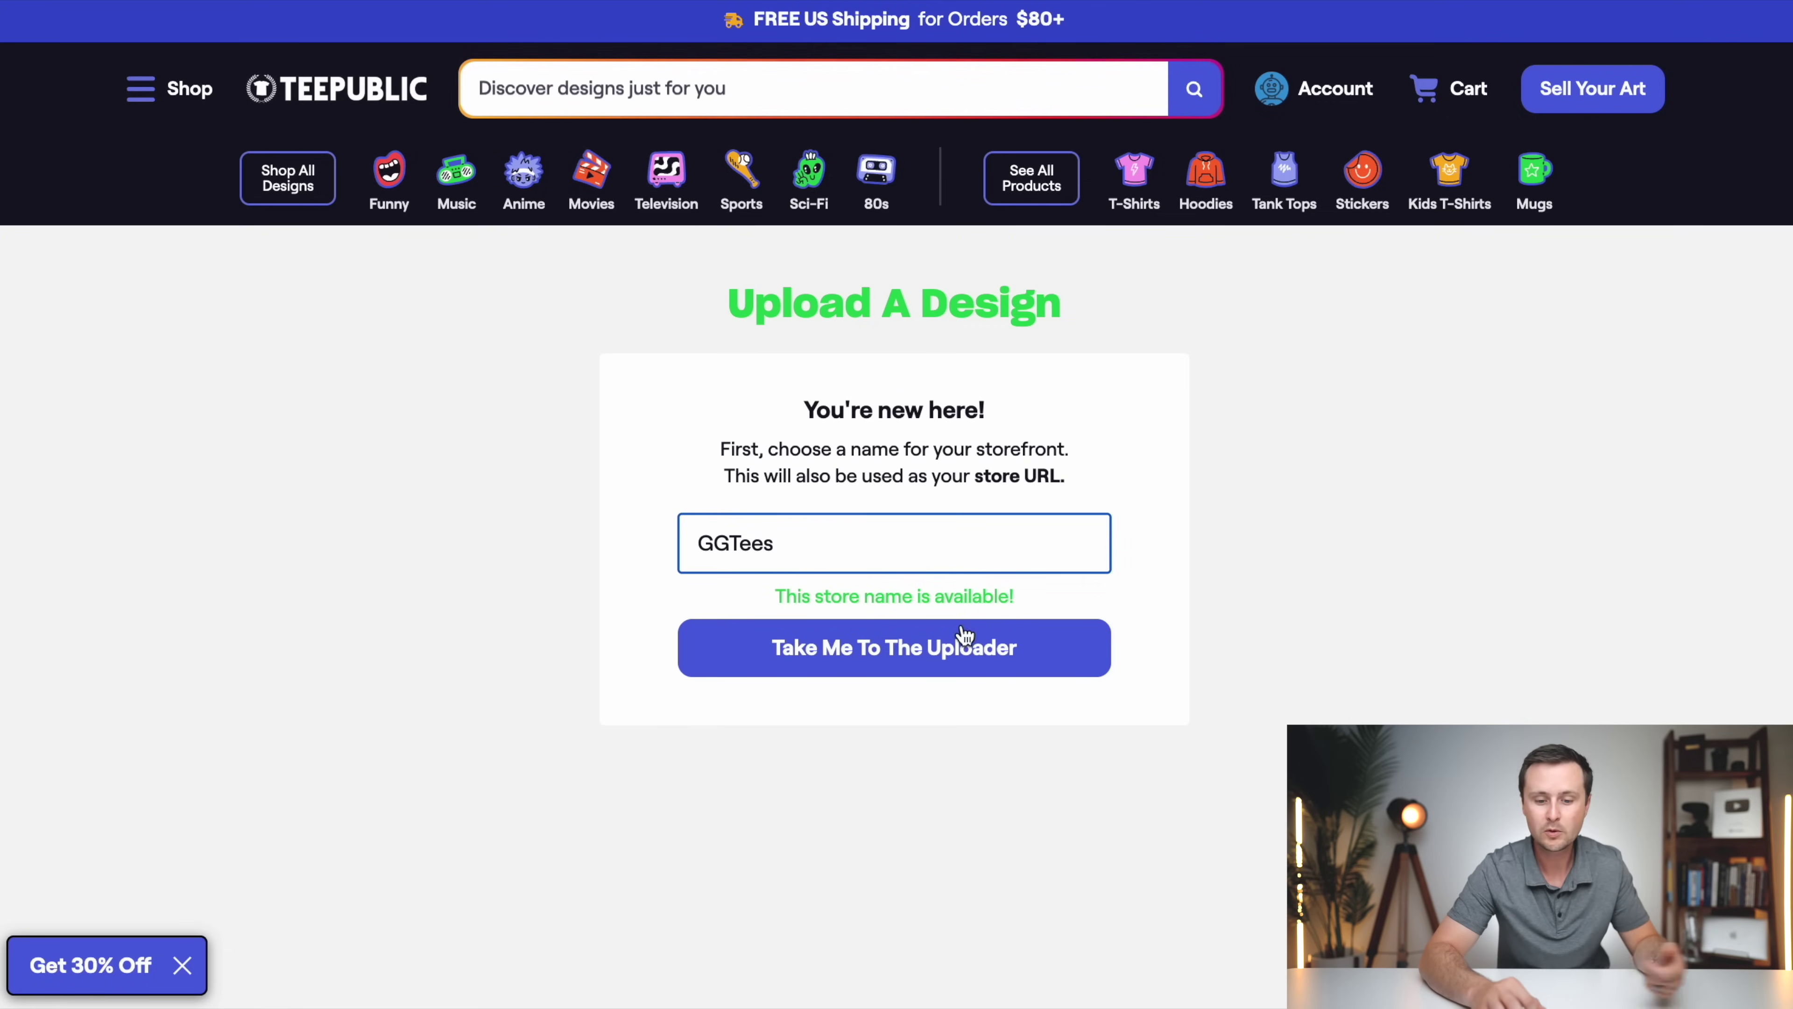
pyautogui.click(927, 662)
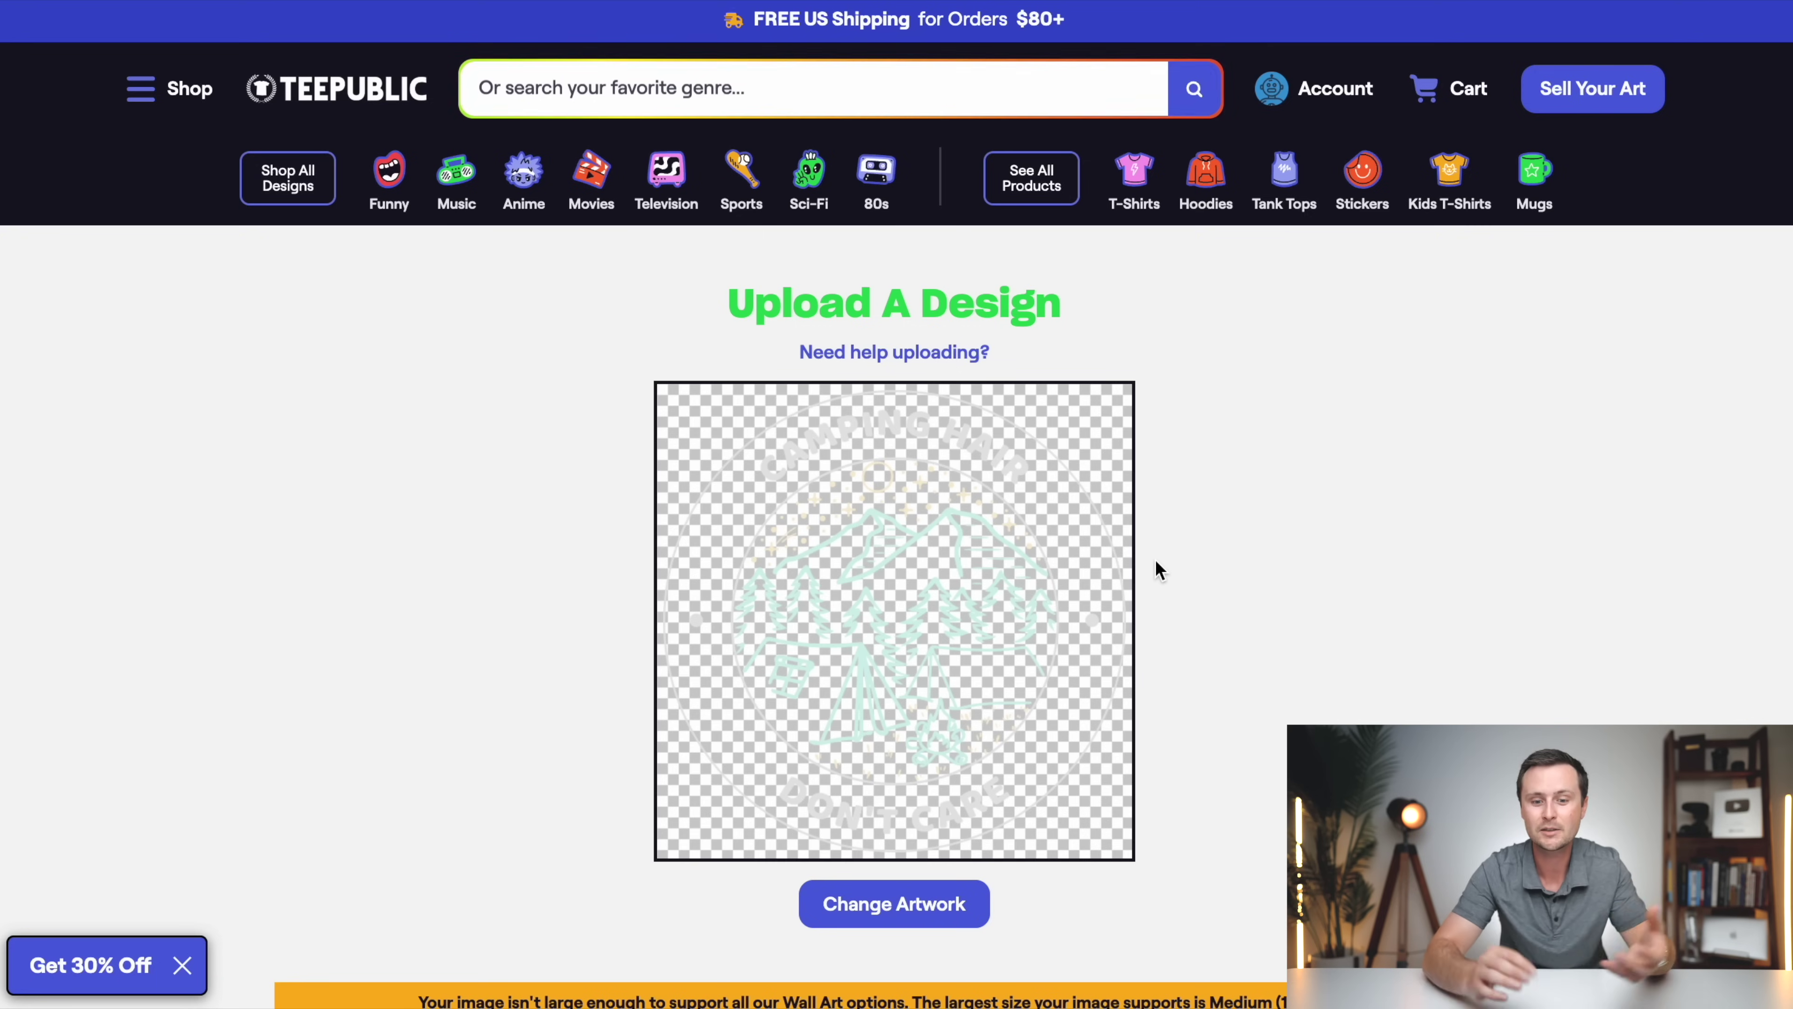
# Step: Examine the upload form's artwork preview, file size requirements, design detail fields and product options
pyautogui.scroll(2, 1412, 628)
pyautogui.scroll(-12, 1412, 627)
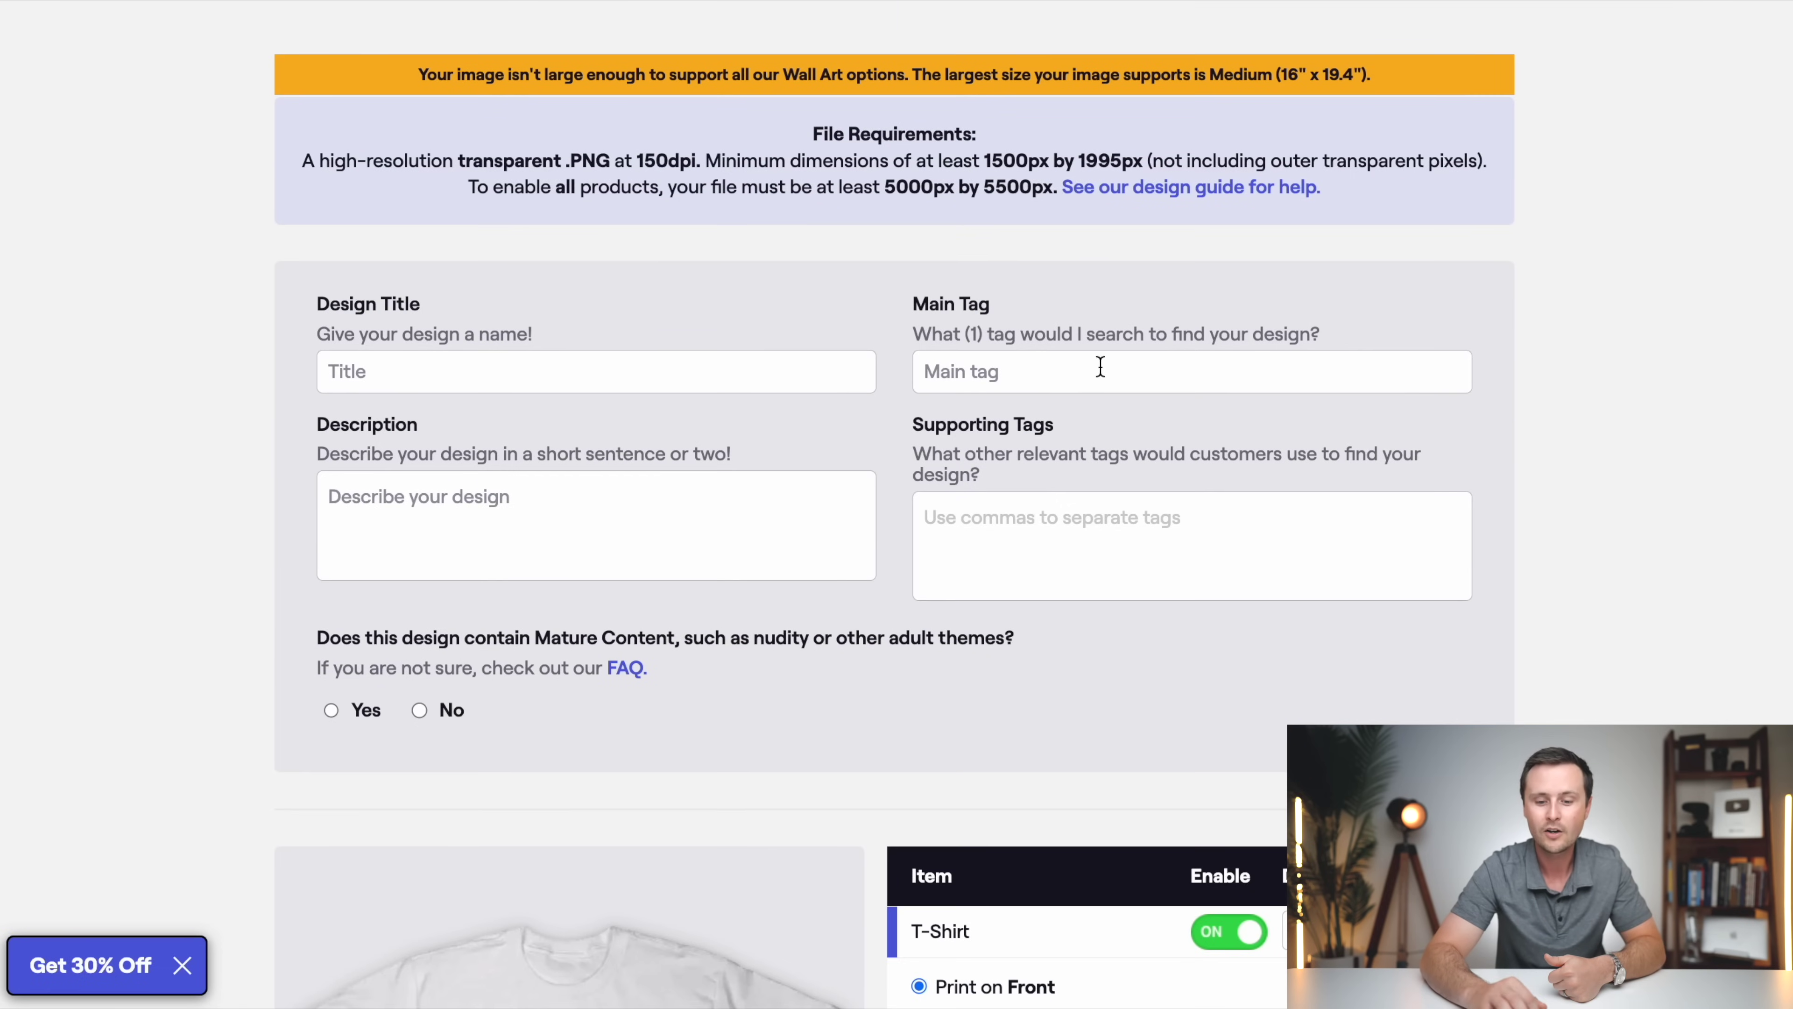
pyautogui.scroll(-9, 1568, 680)
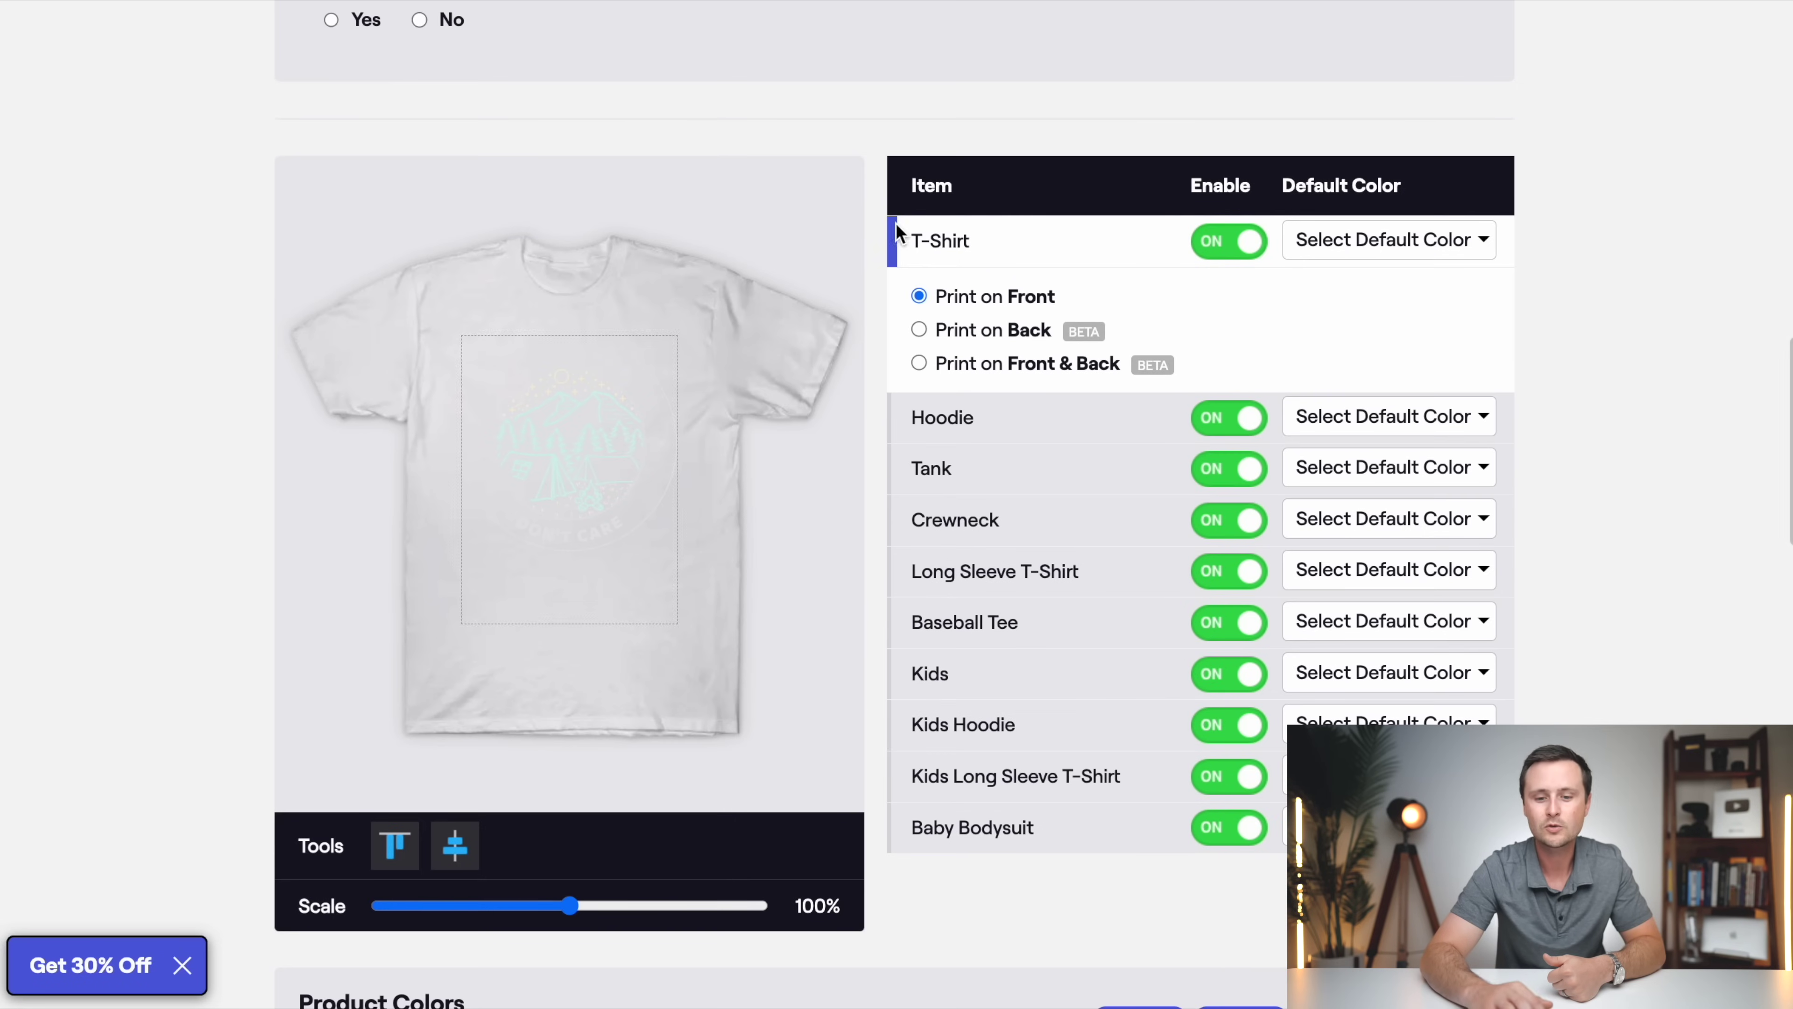
pyautogui.scroll(-2, 1557, 612)
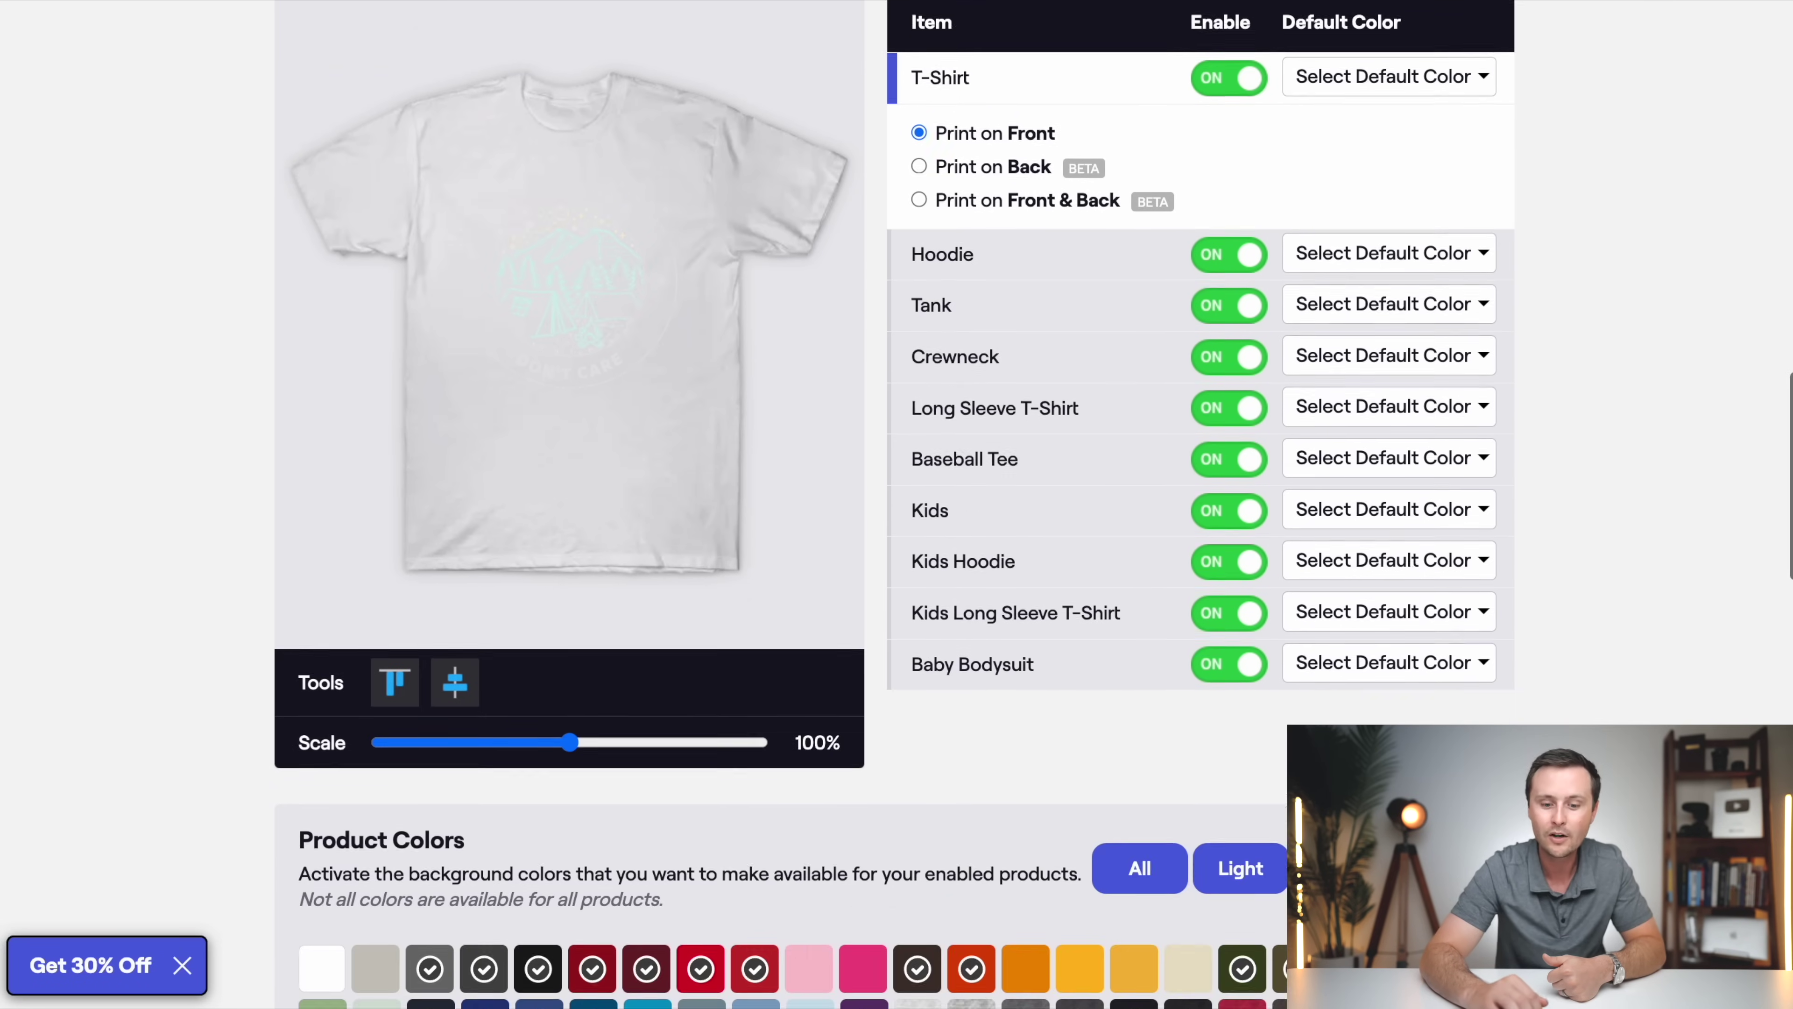
pyautogui.scroll(20, 895, 505)
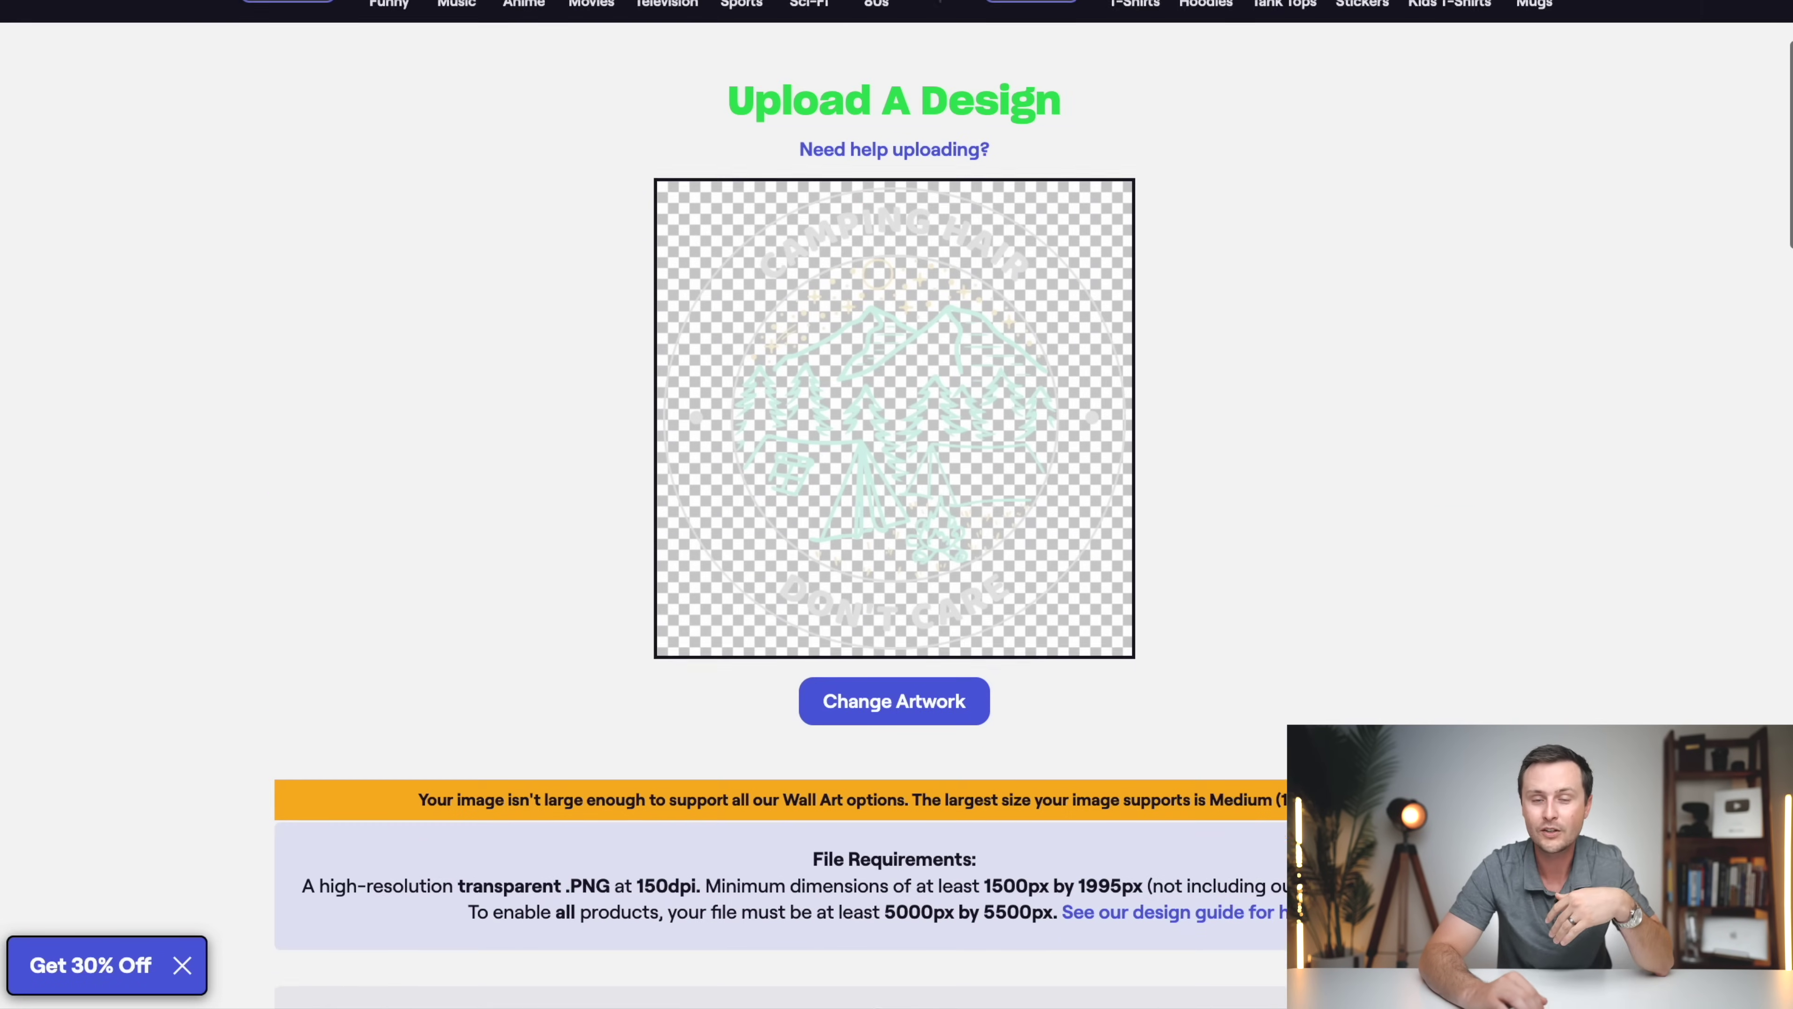
pyautogui.scroll(-6, 895, 504)
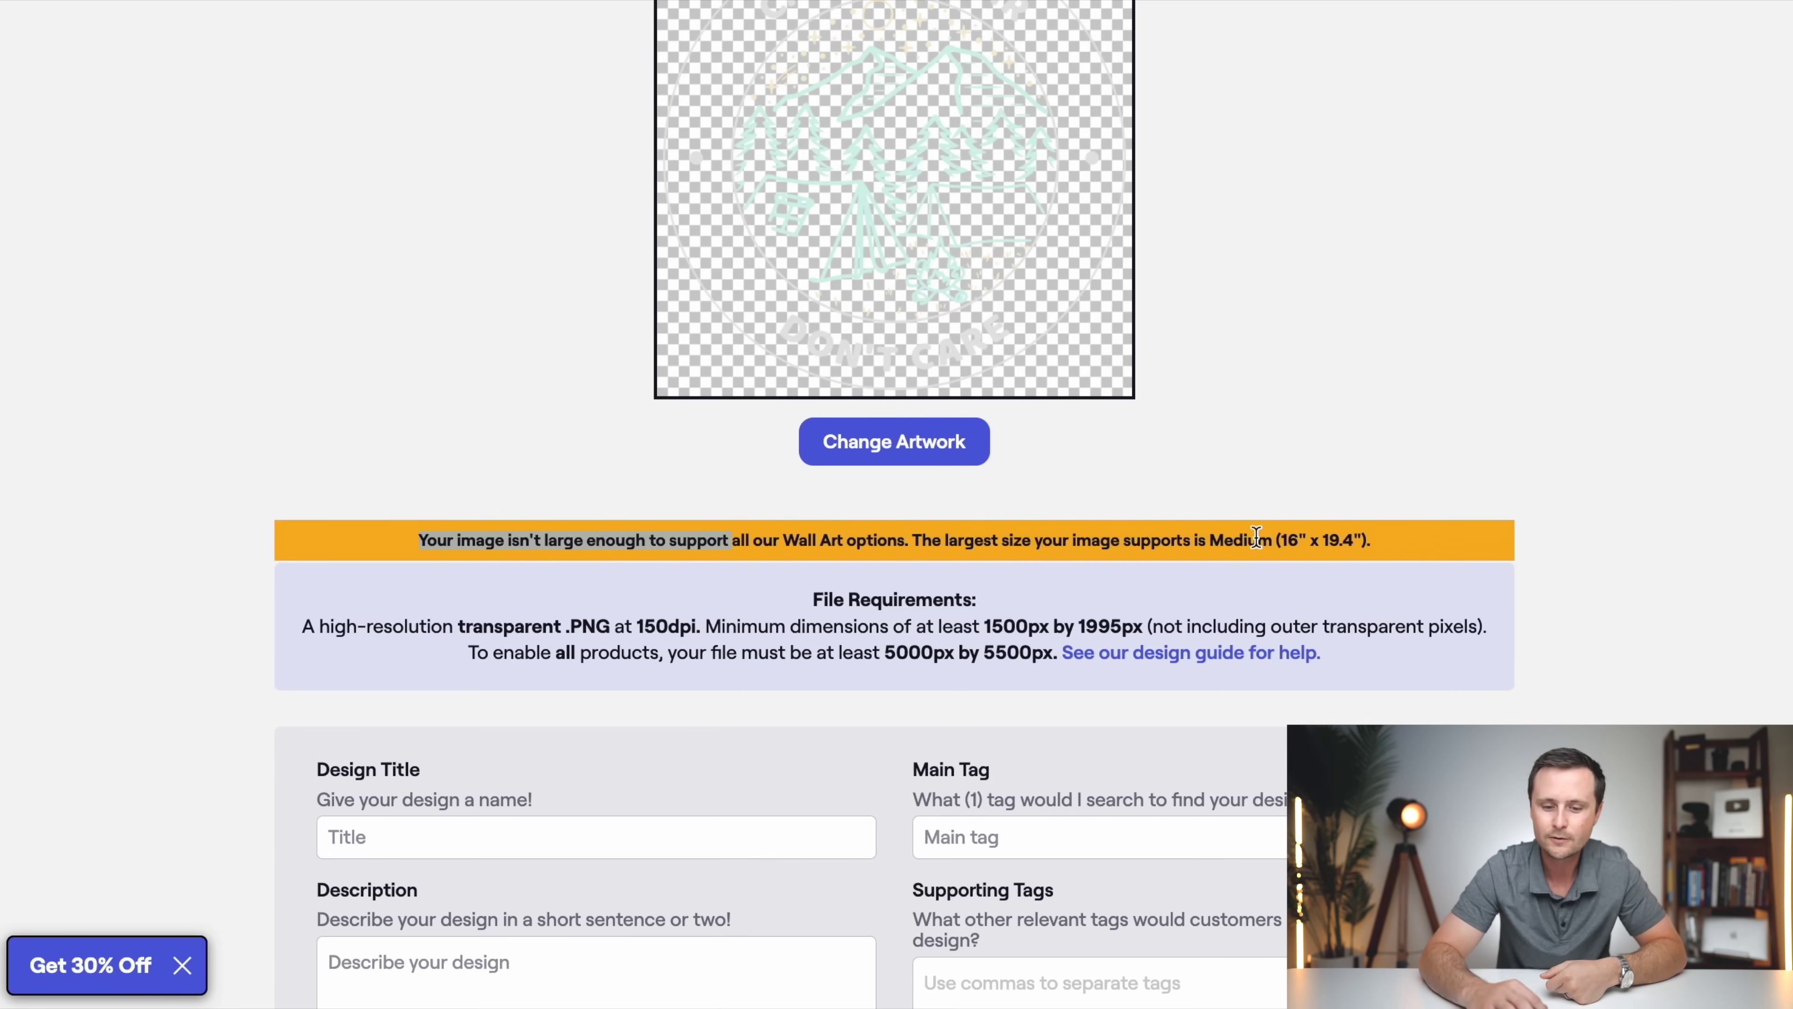
pyautogui.scroll(3, 1464, 573)
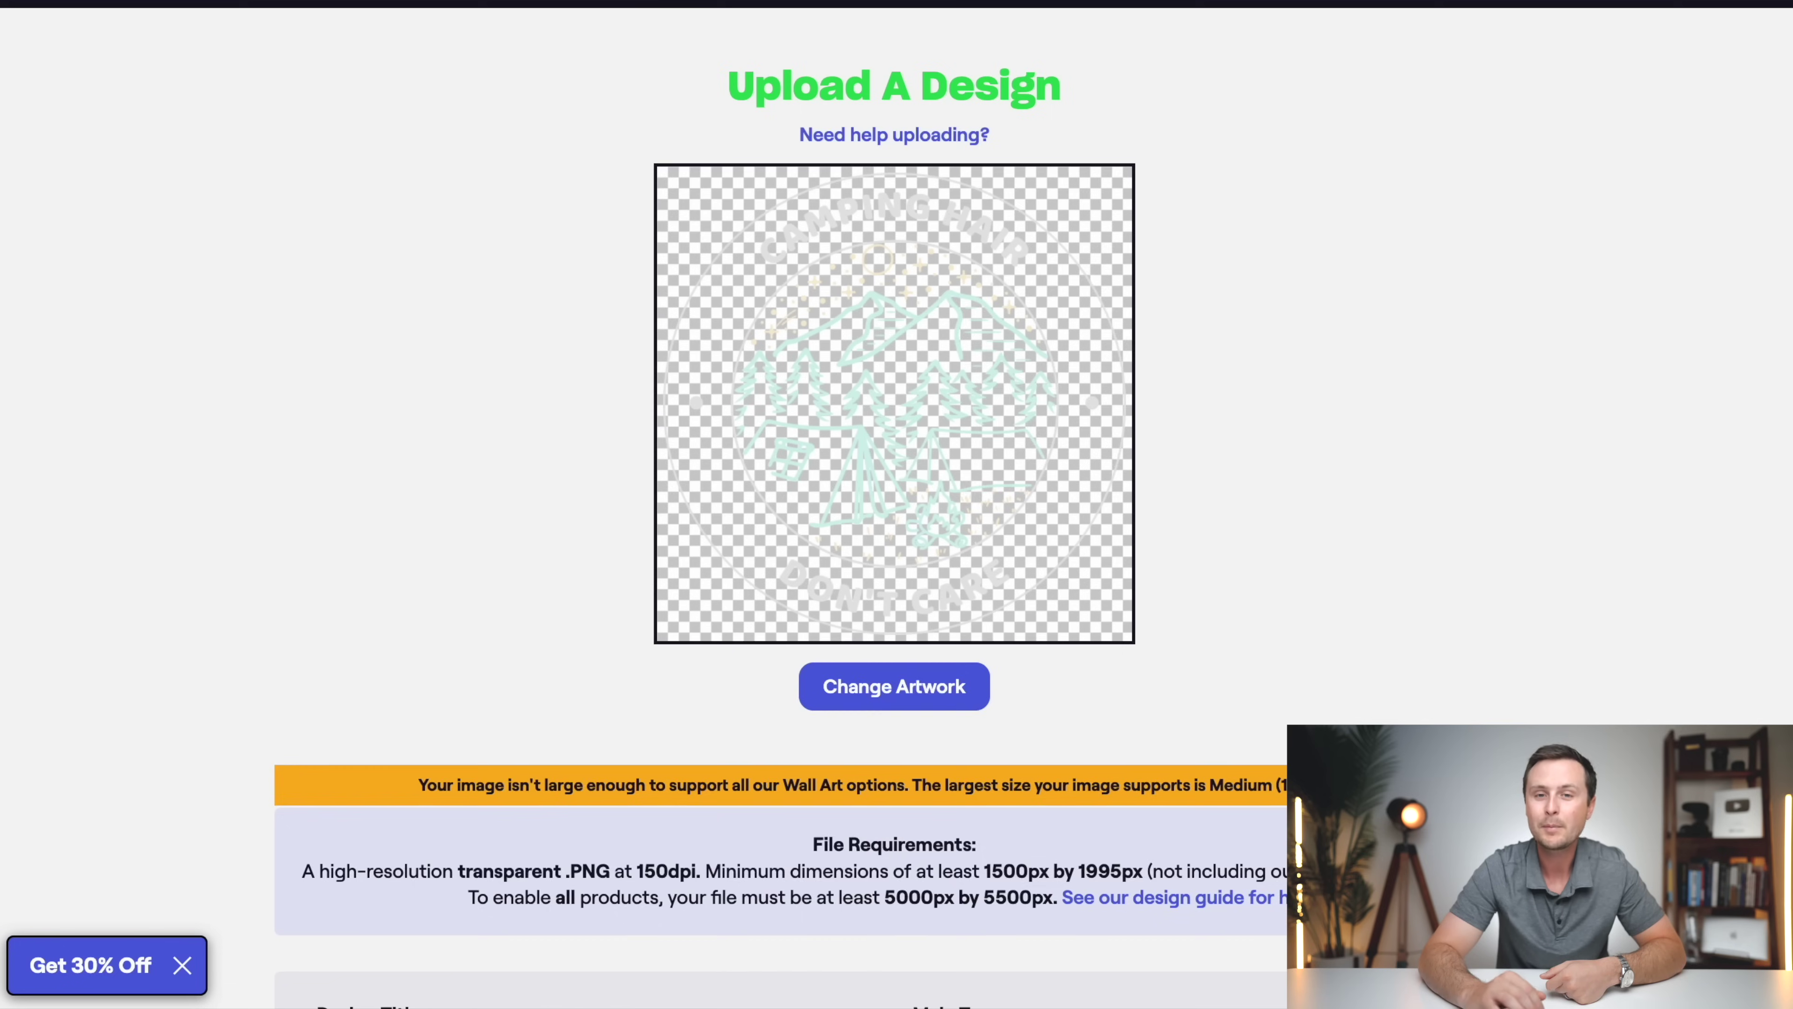
pyautogui.scroll(-2, 1465, 573)
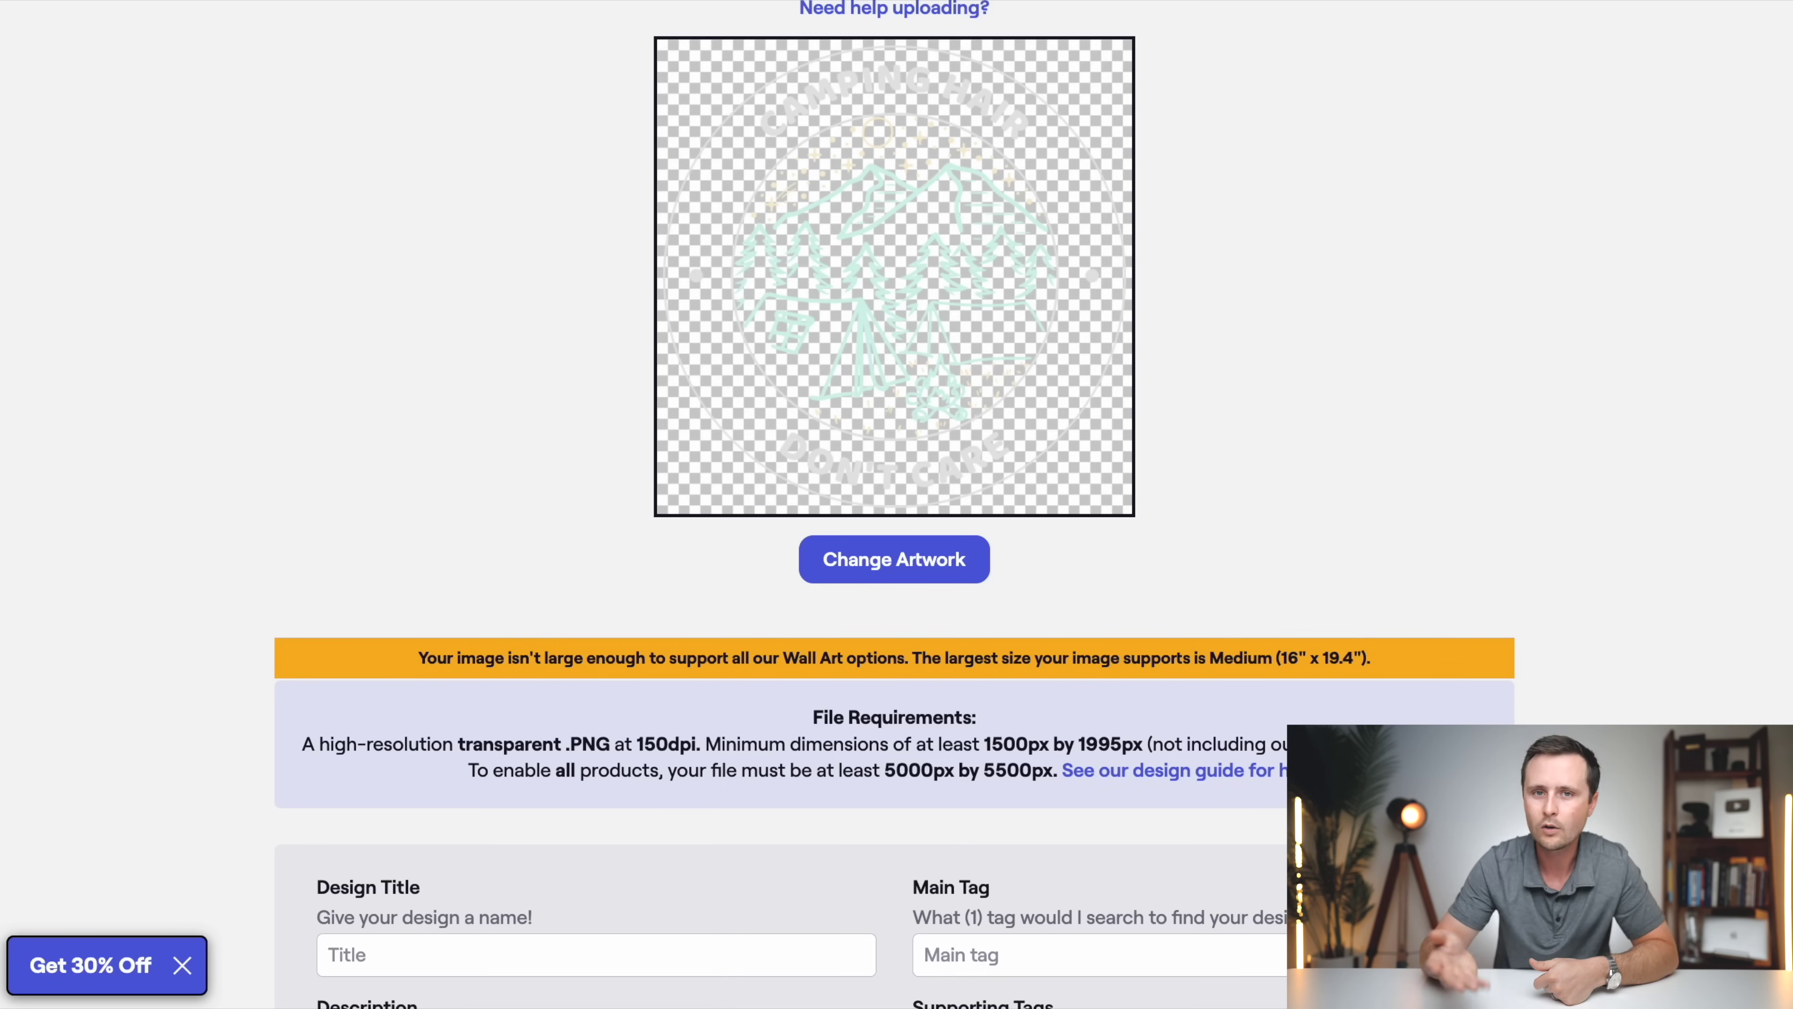
pyautogui.scroll(-9, 753, 208)
pyautogui.scroll(2, 909, 189)
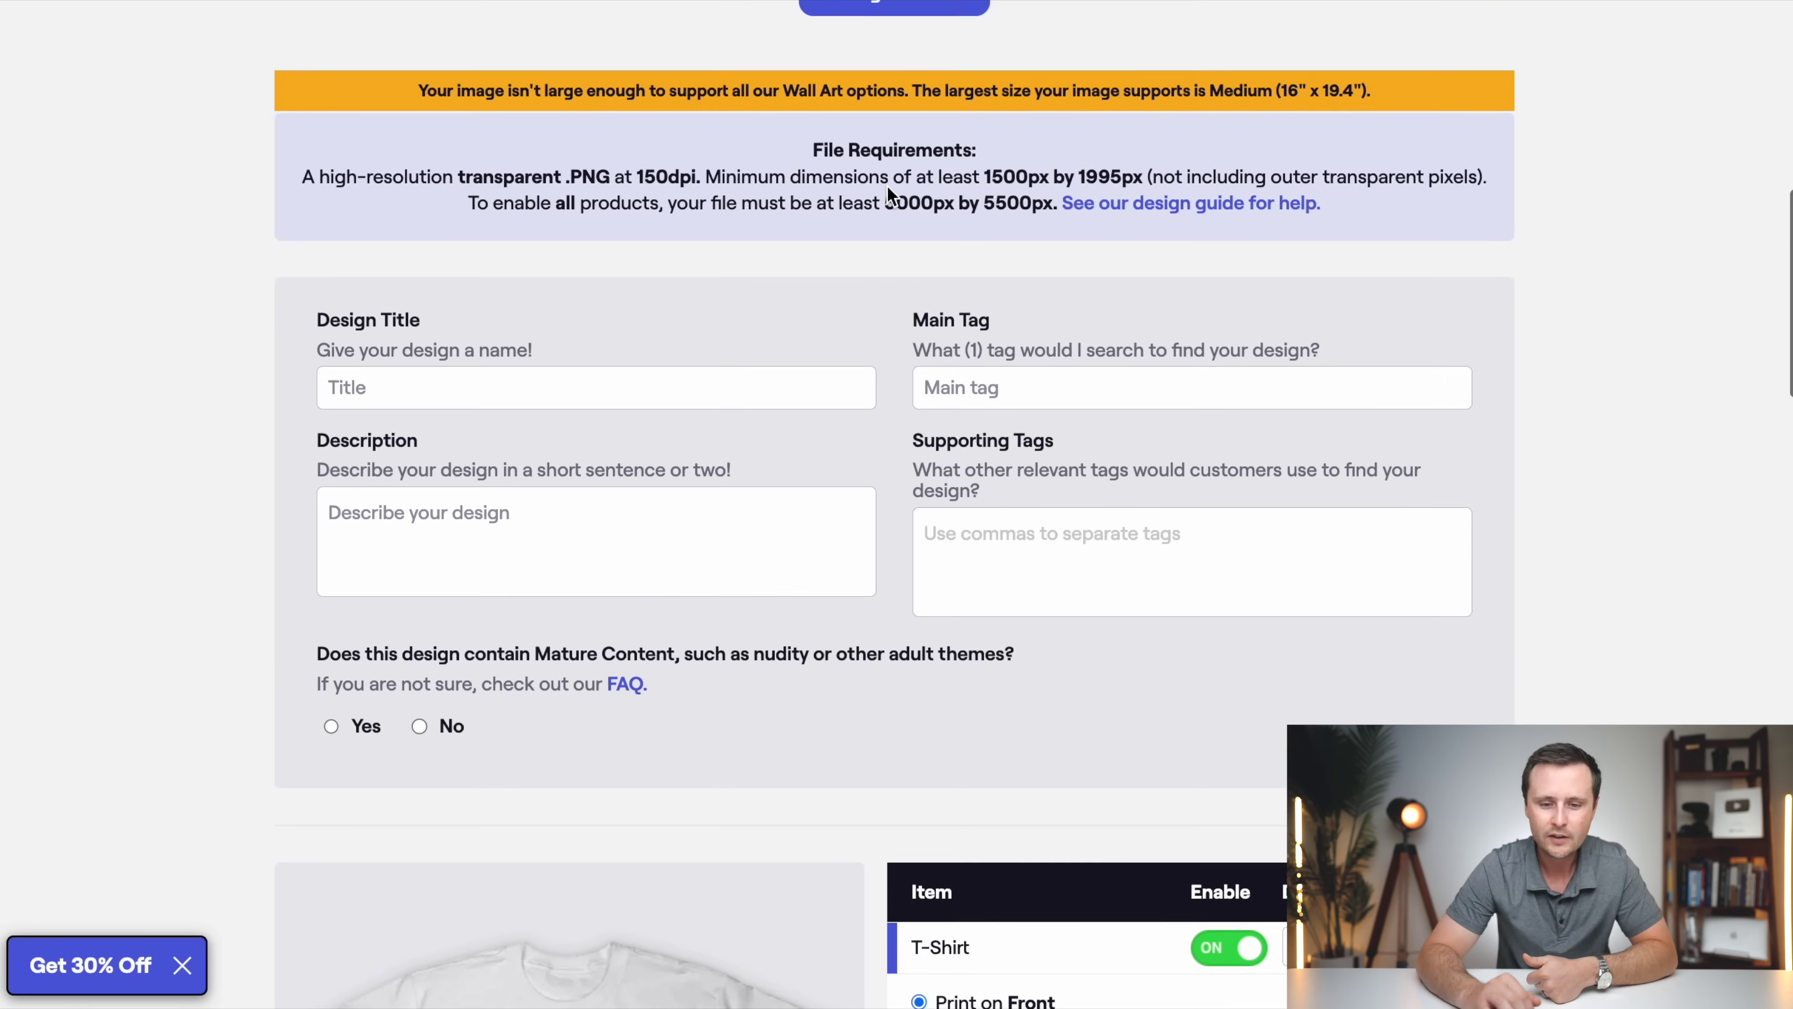
# Step: Enter "Camping Hair Don't Care Camping Women" as the design title
pyautogui.scroll(-3, 887, 185)
pyautogui.click(424, 202)
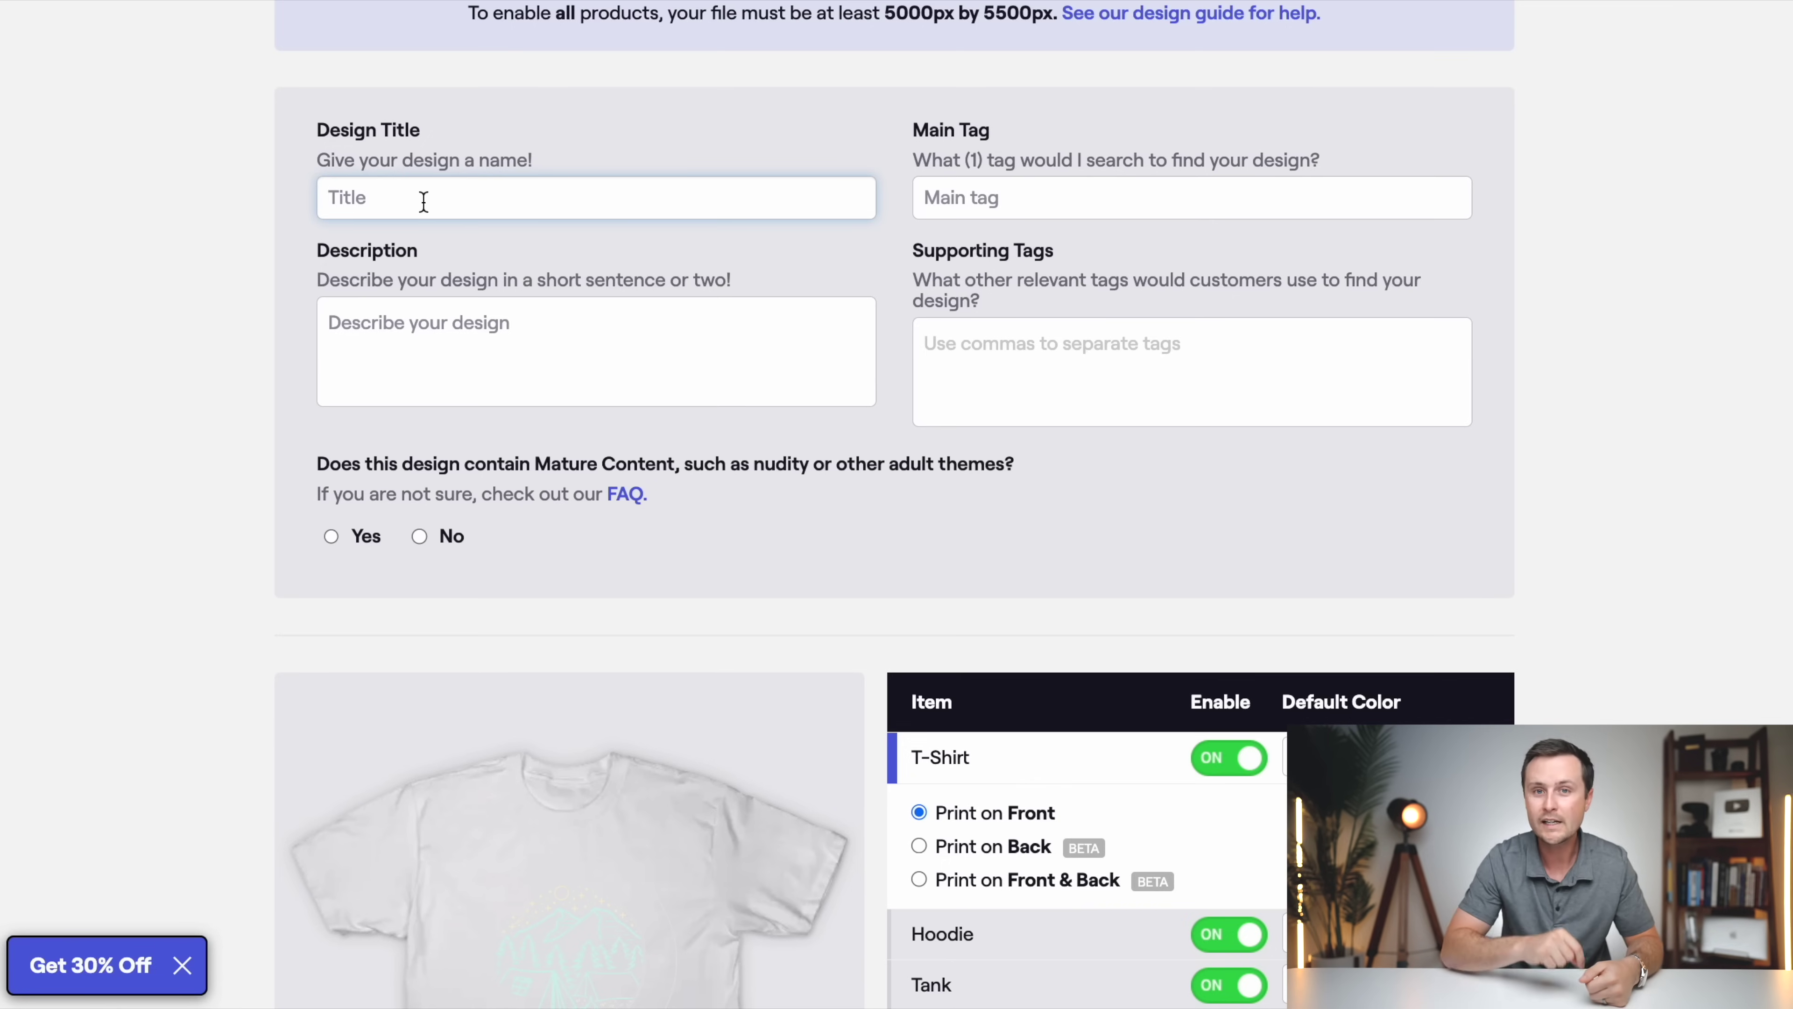
pyautogui.write('C')
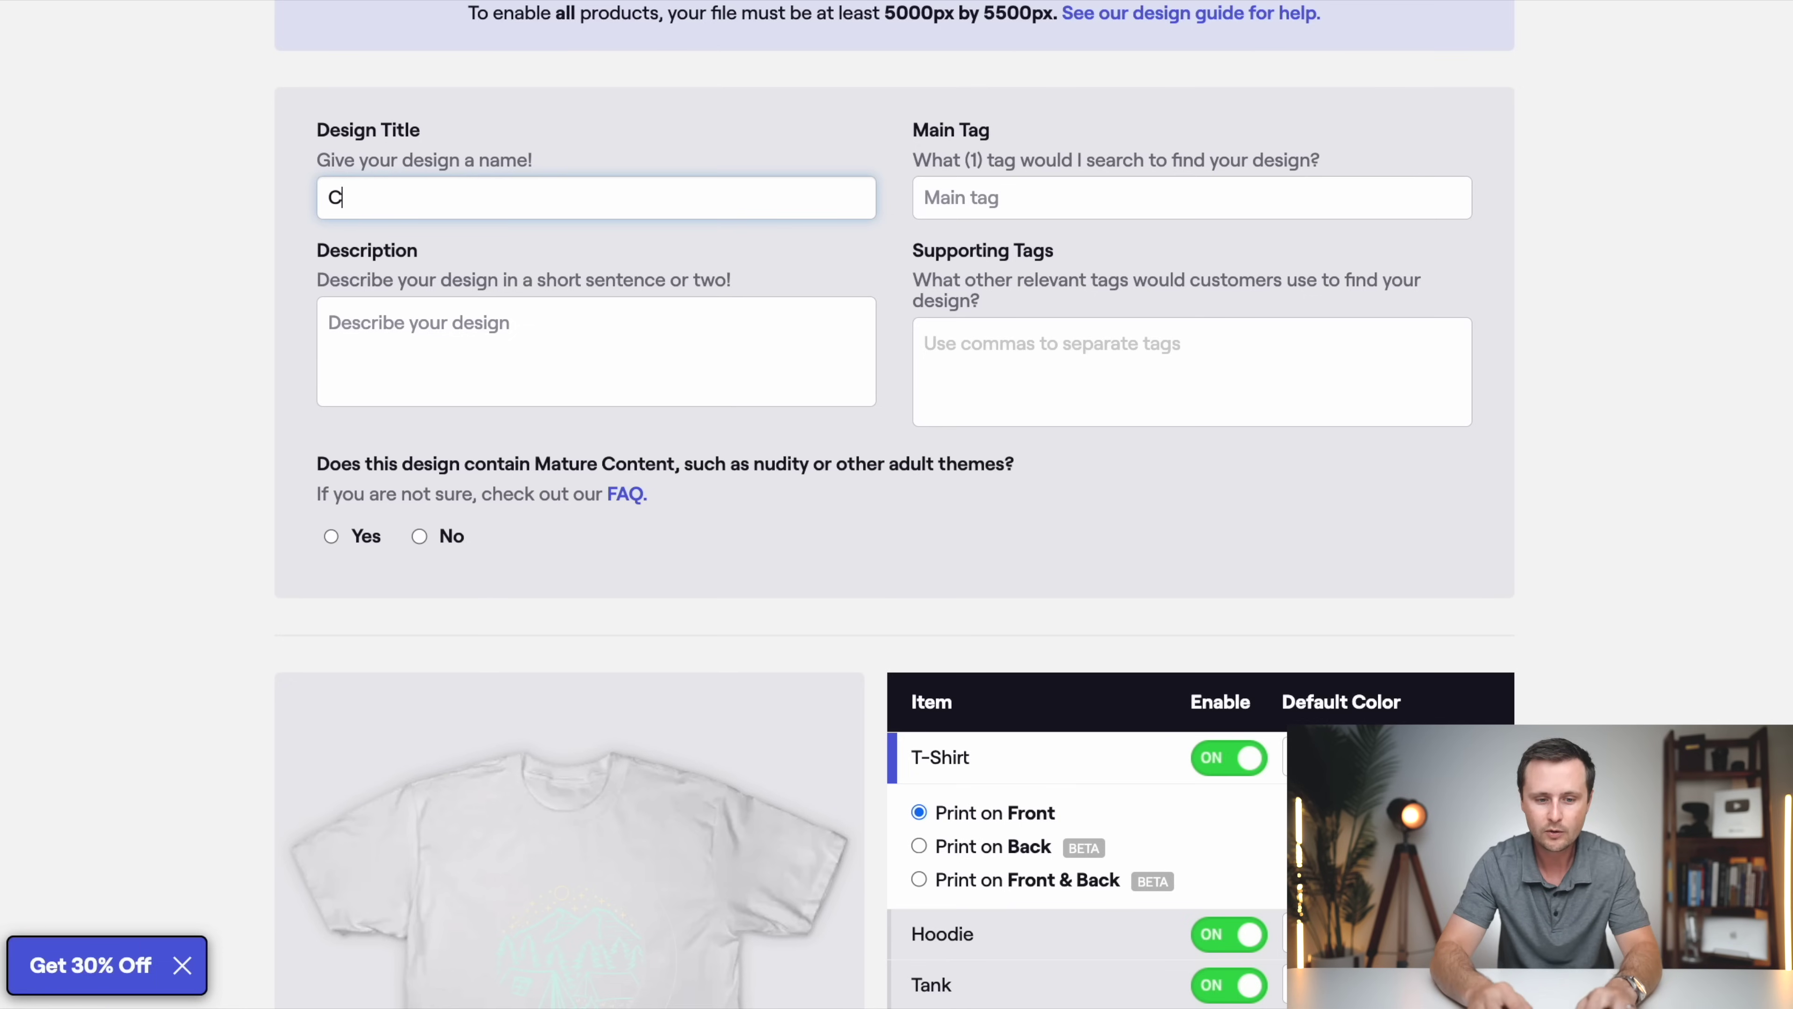
pyautogui.write("amping Hair Don't Care")
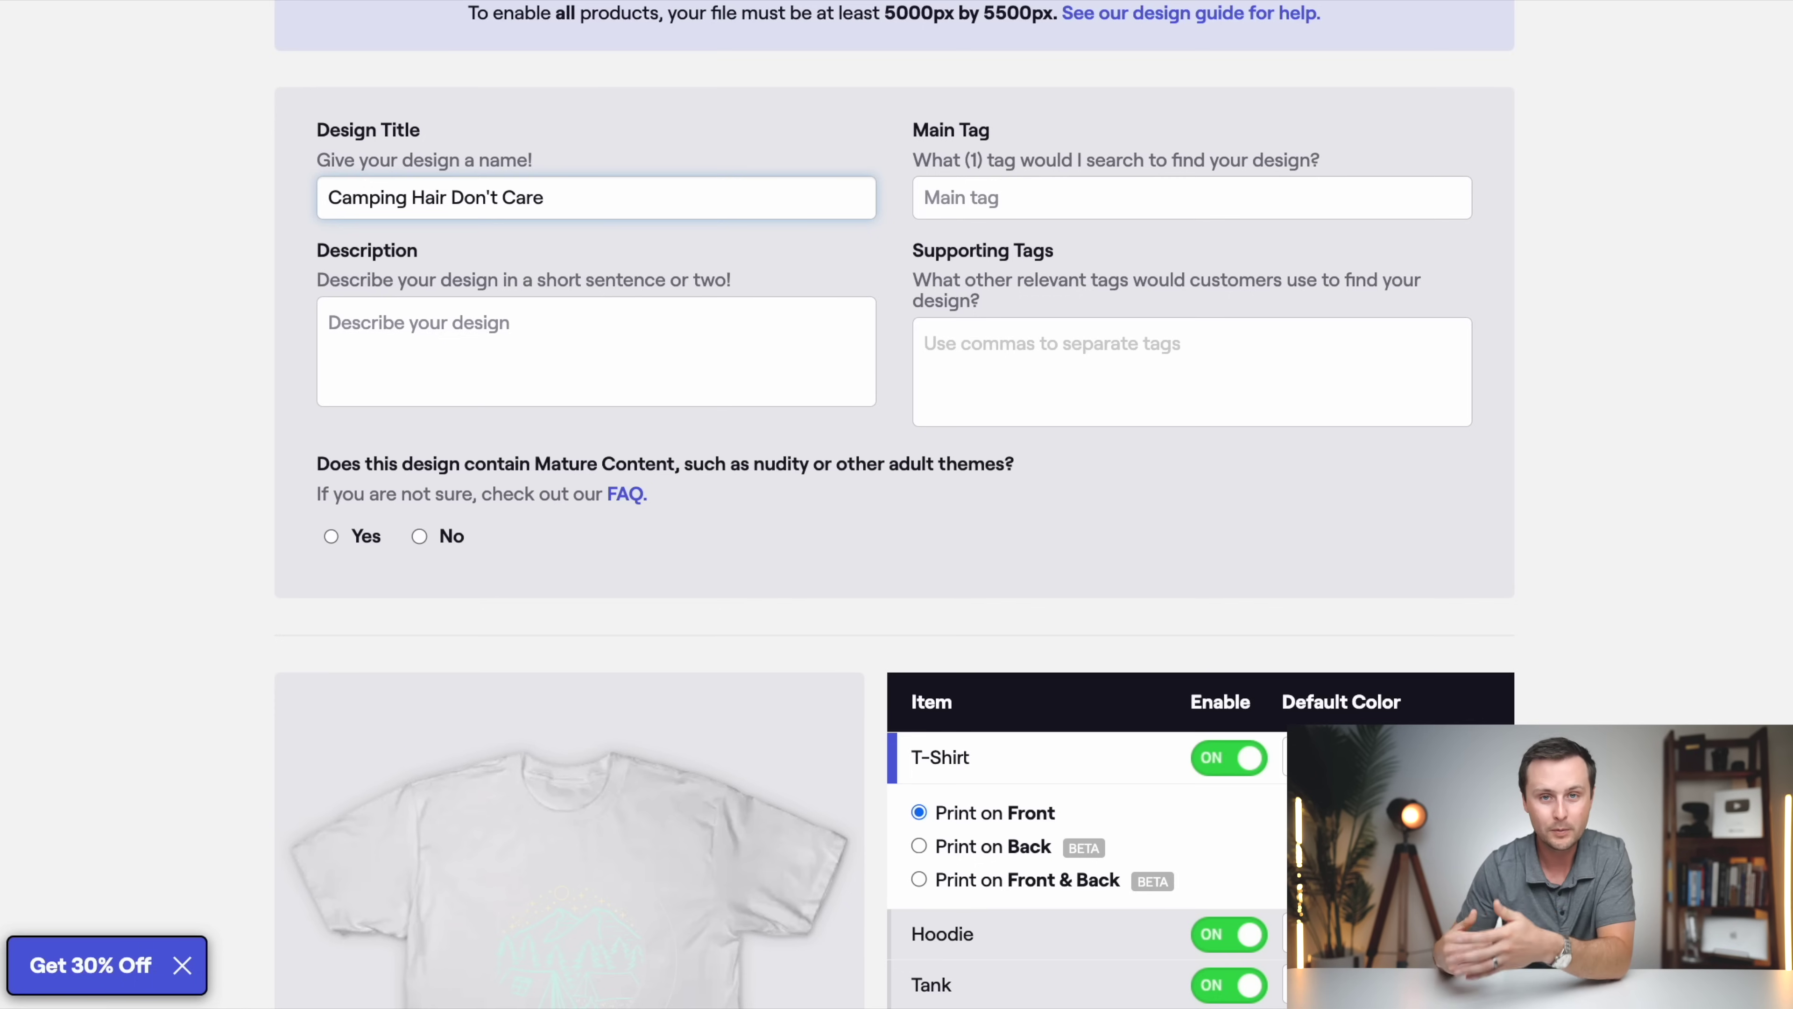
pyautogui.write('Camping Women')
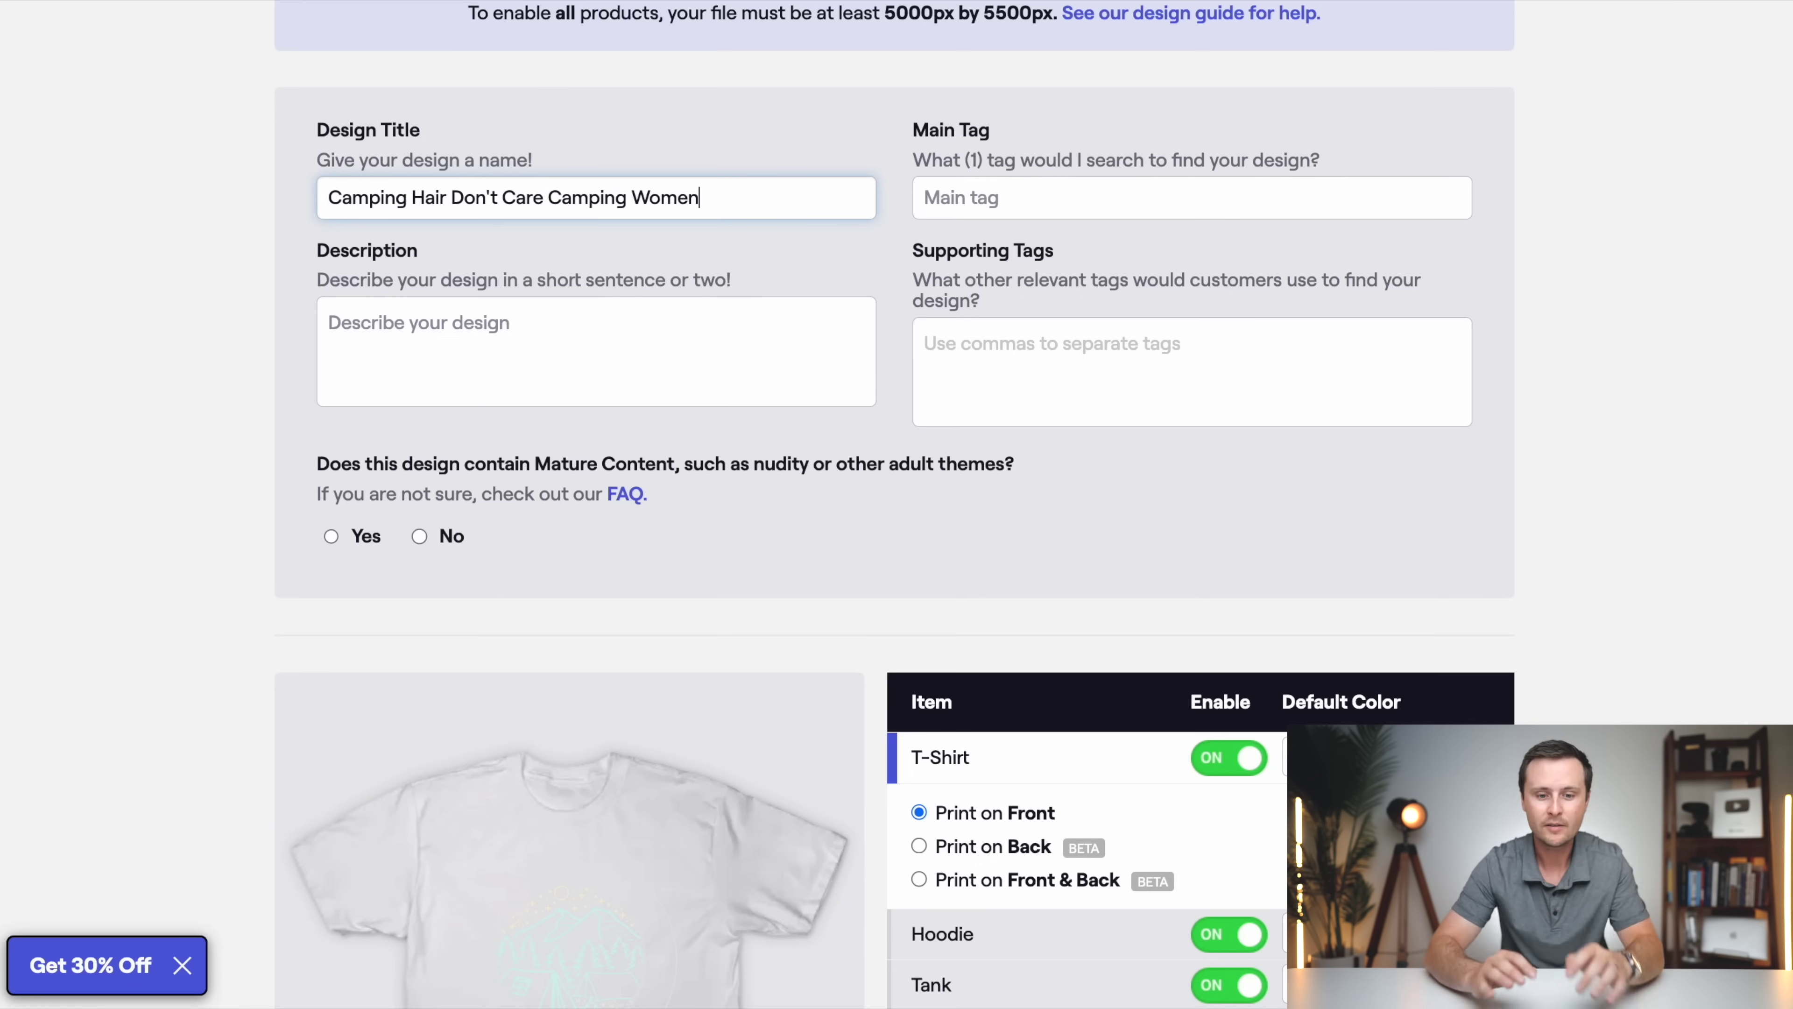
pyautogui.scroll(1, 910, 537)
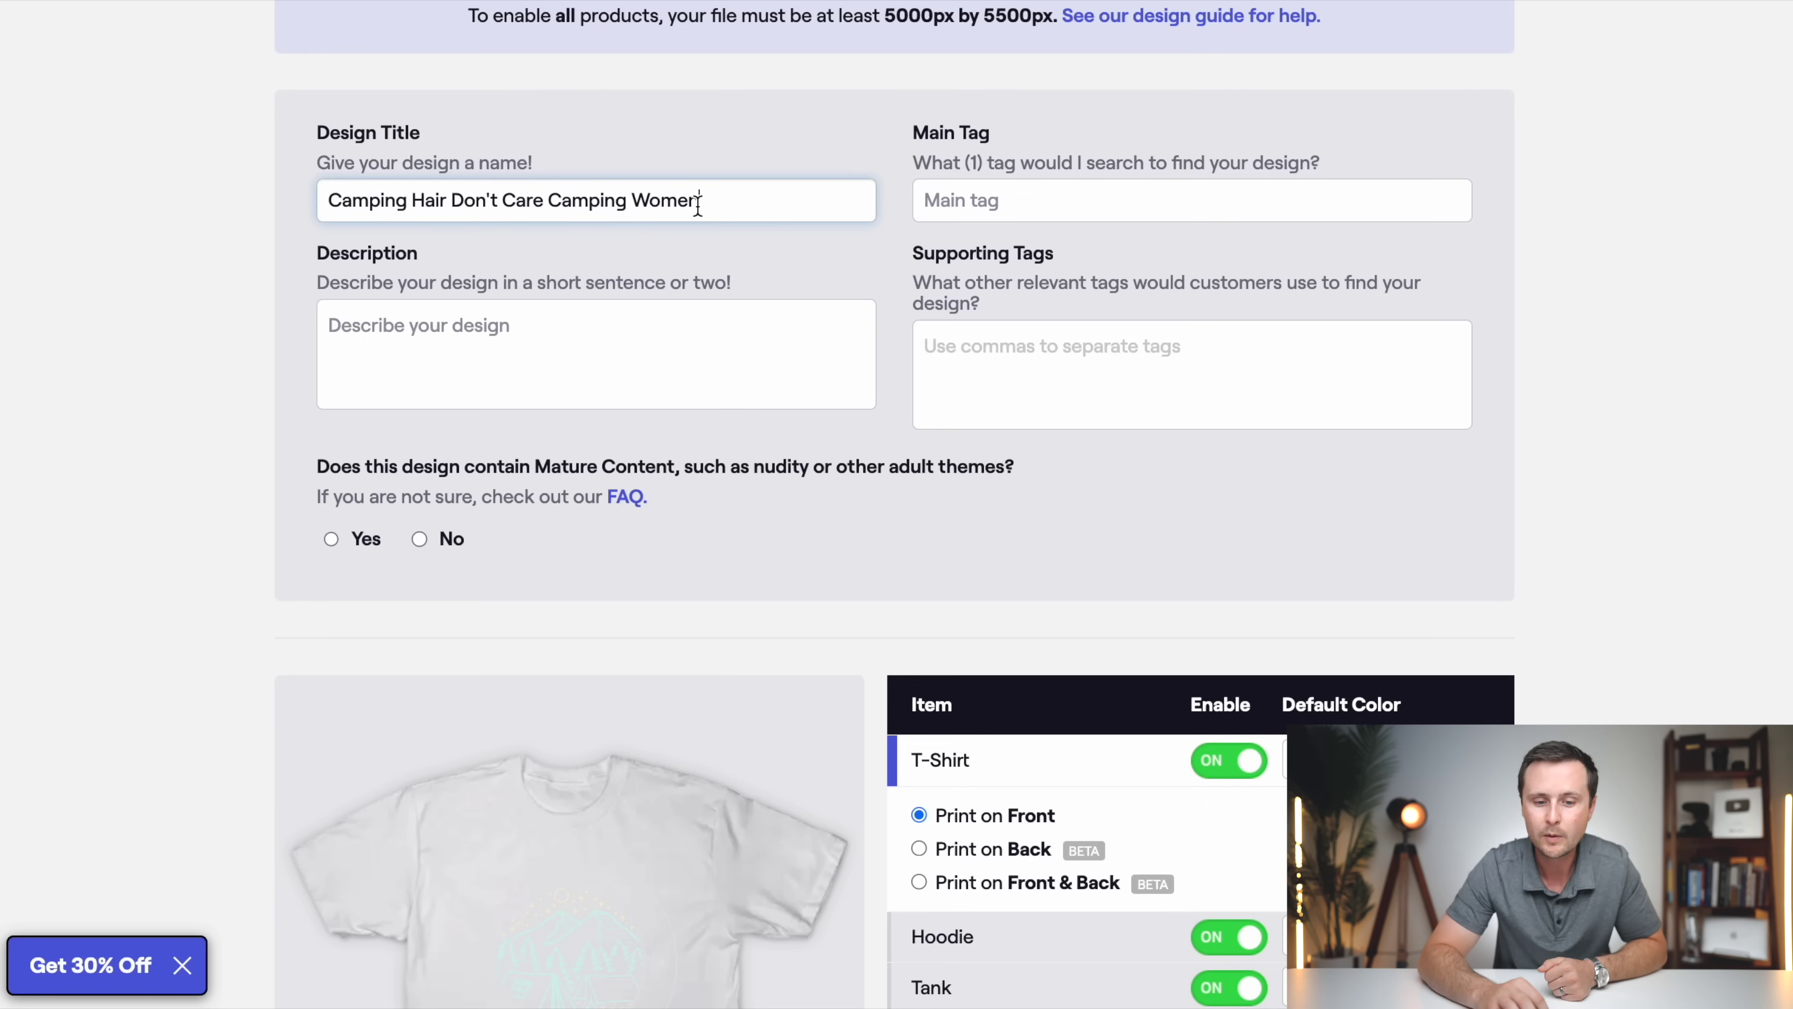
pyautogui.moveTo(701, 202); pyautogui.dragTo(764, 201)
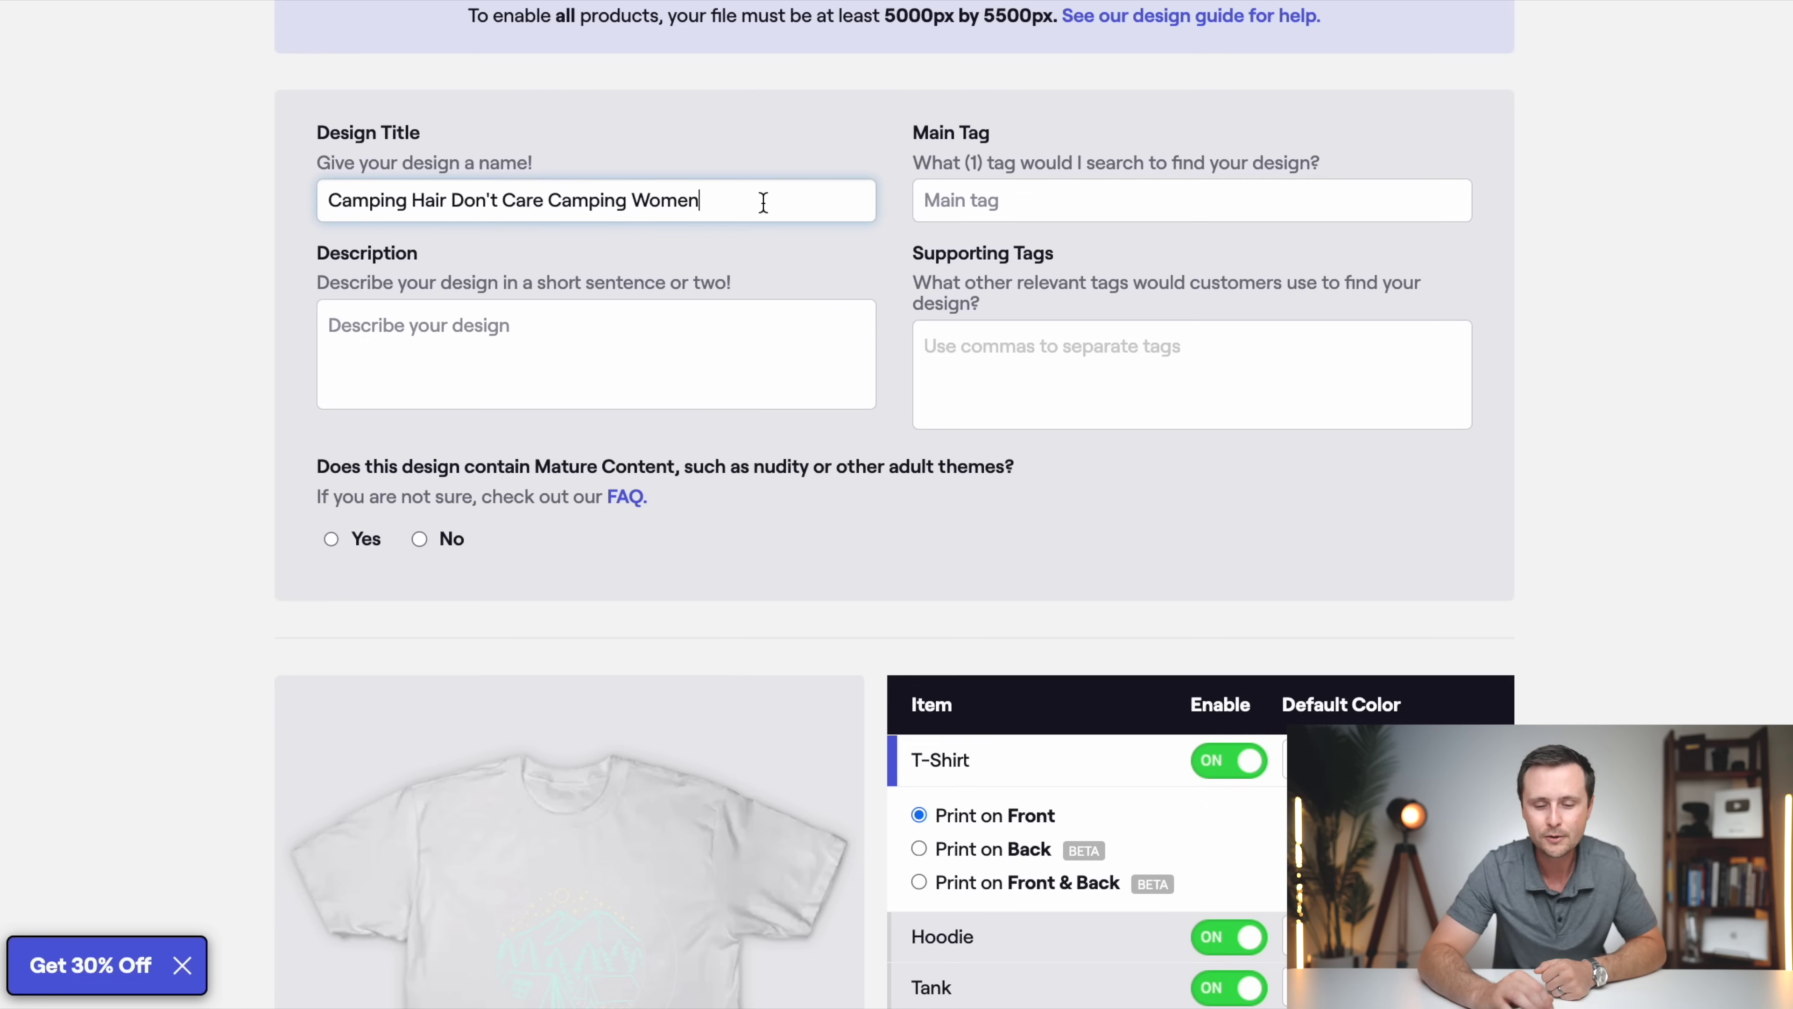
pyautogui.scroll(-2, 761, 201)
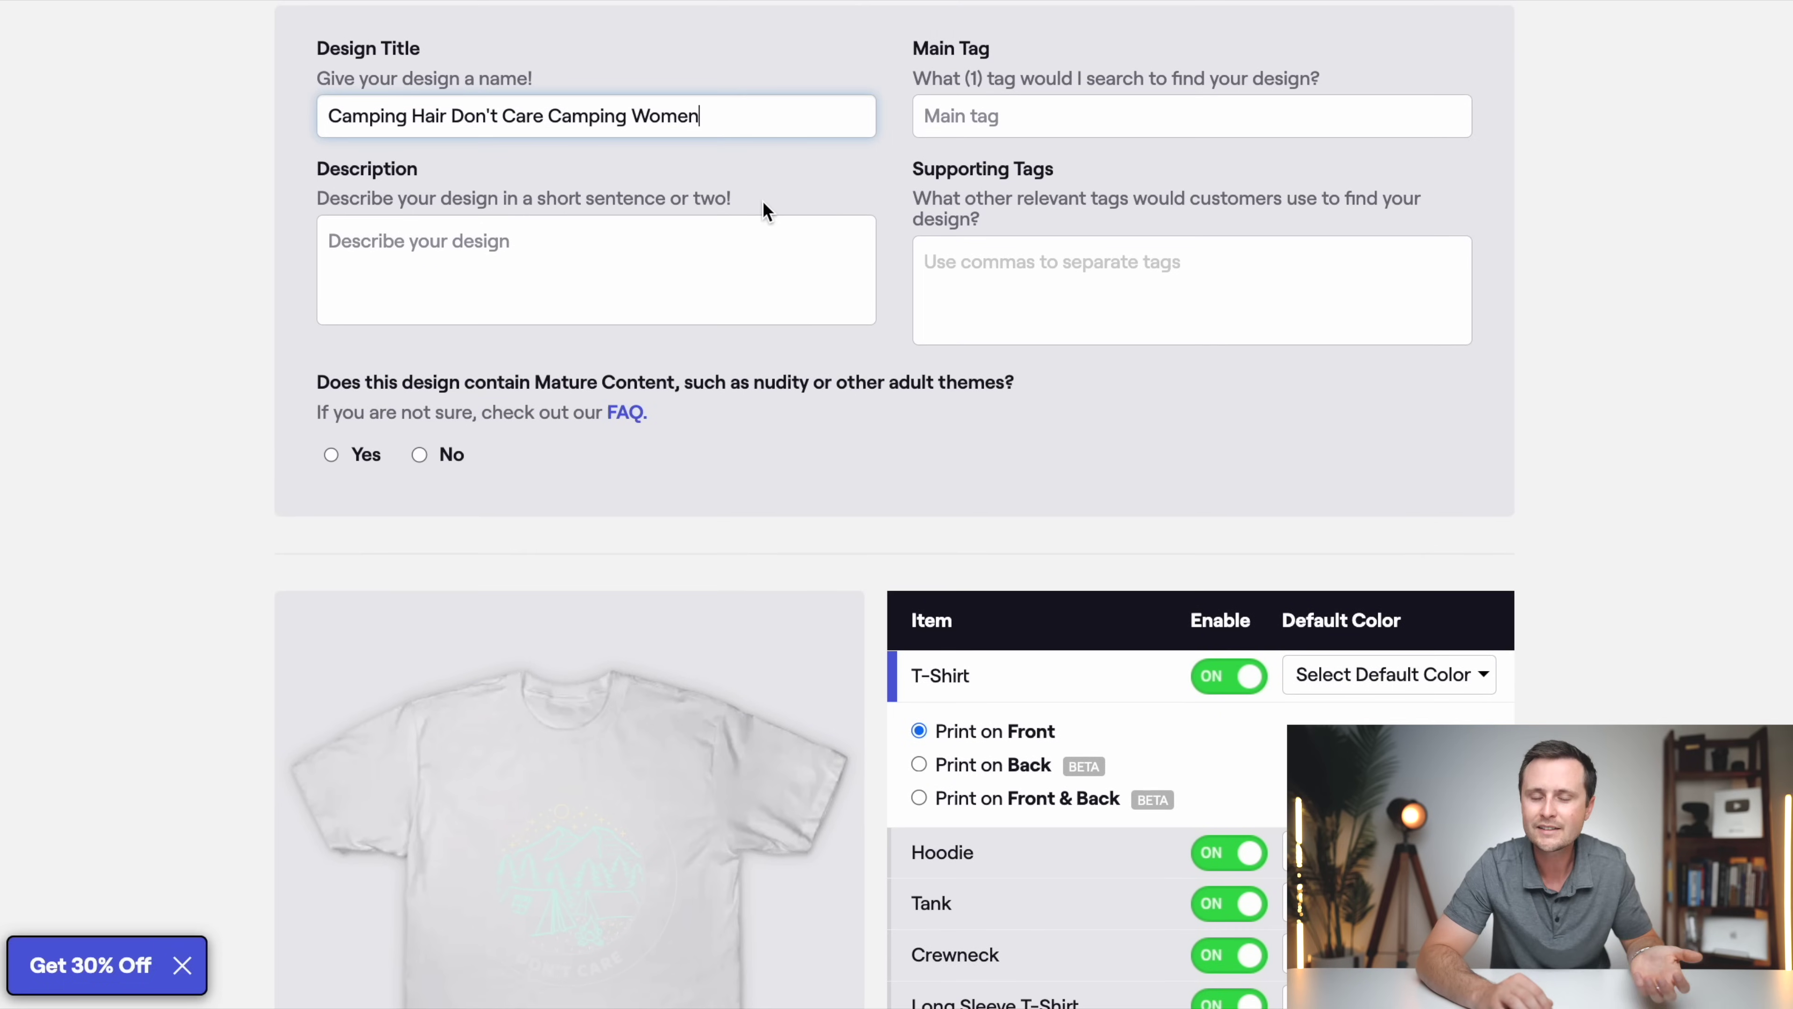
pyautogui.scroll(-5, 860, 244)
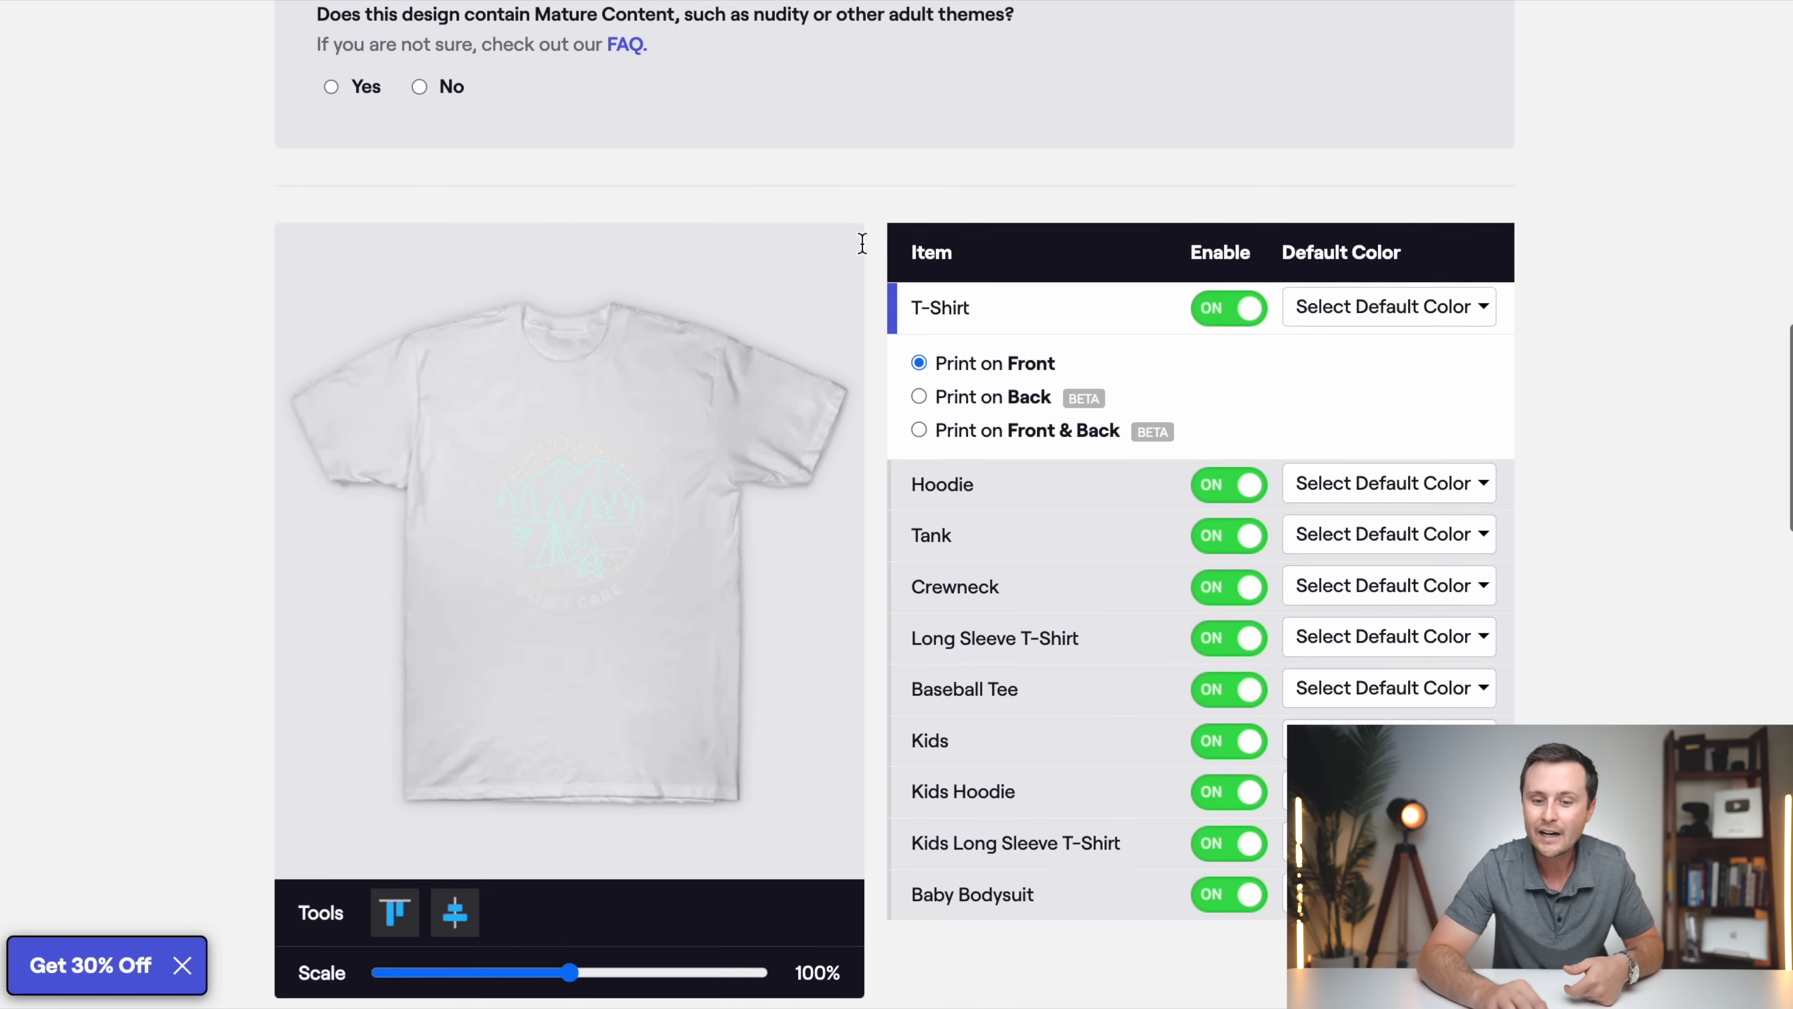
pyautogui.scroll(7, 942, 320)
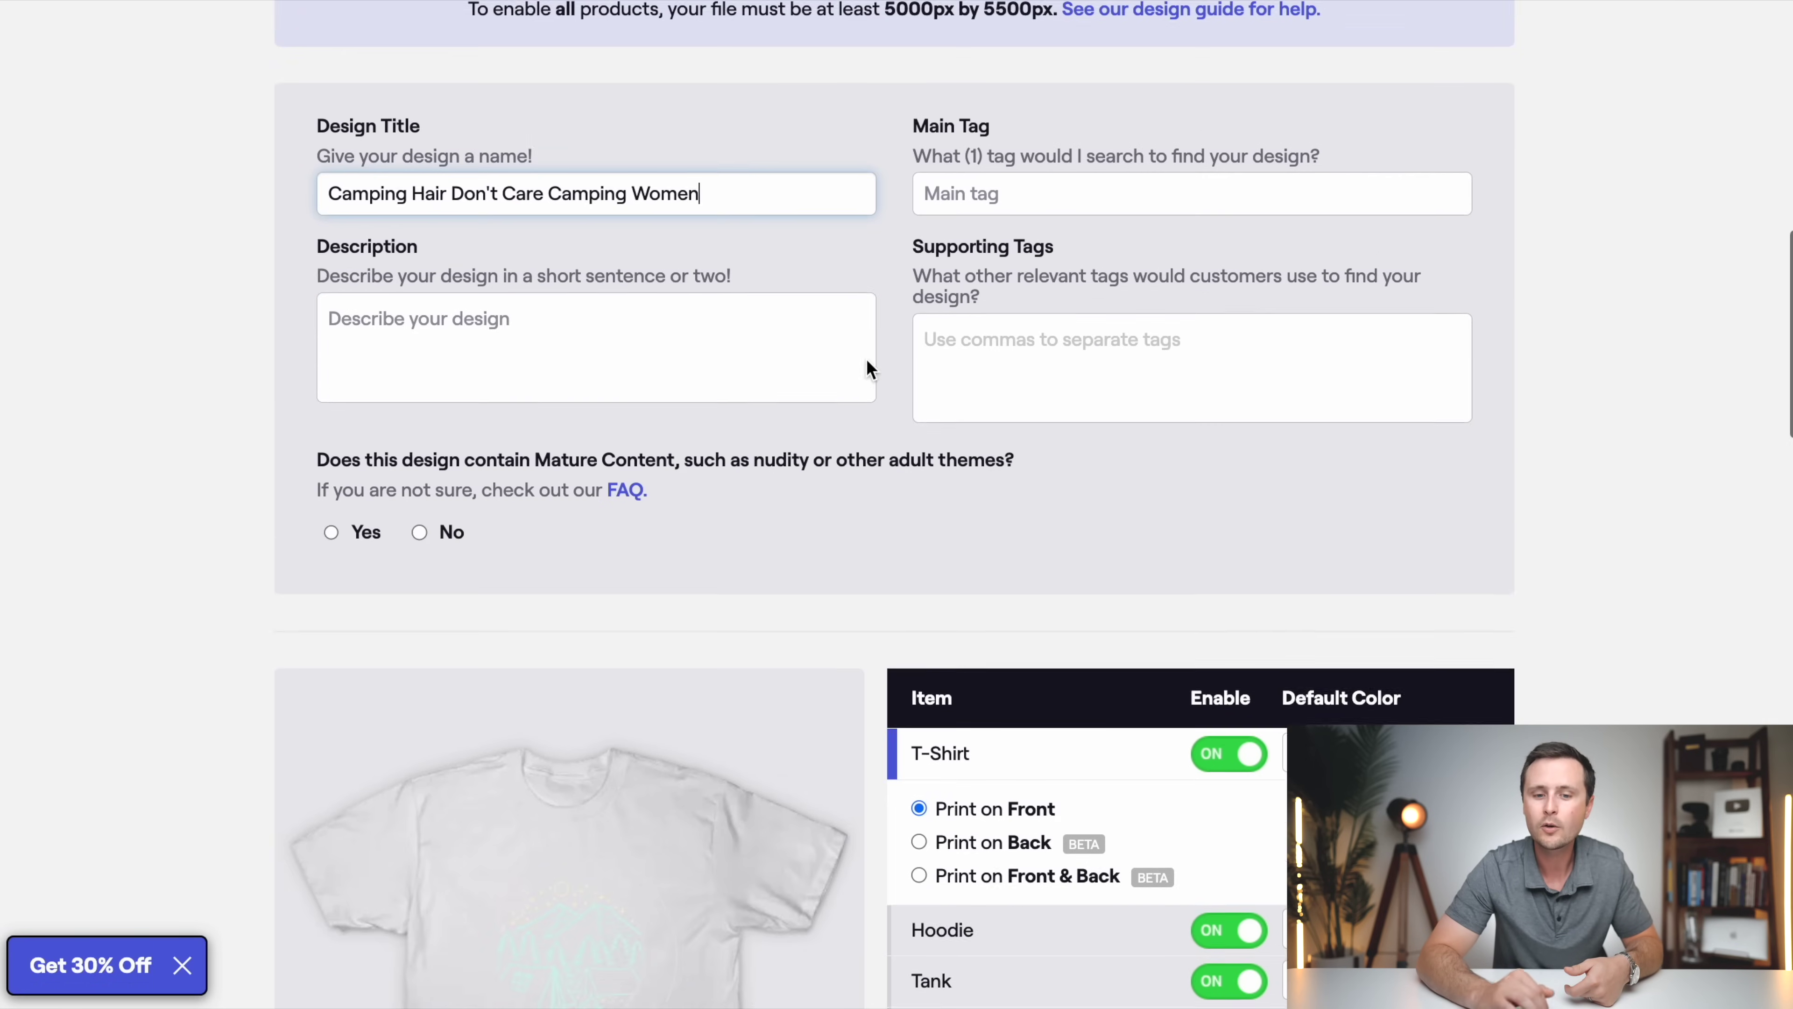
pyautogui.scroll(-8, 900, 721)
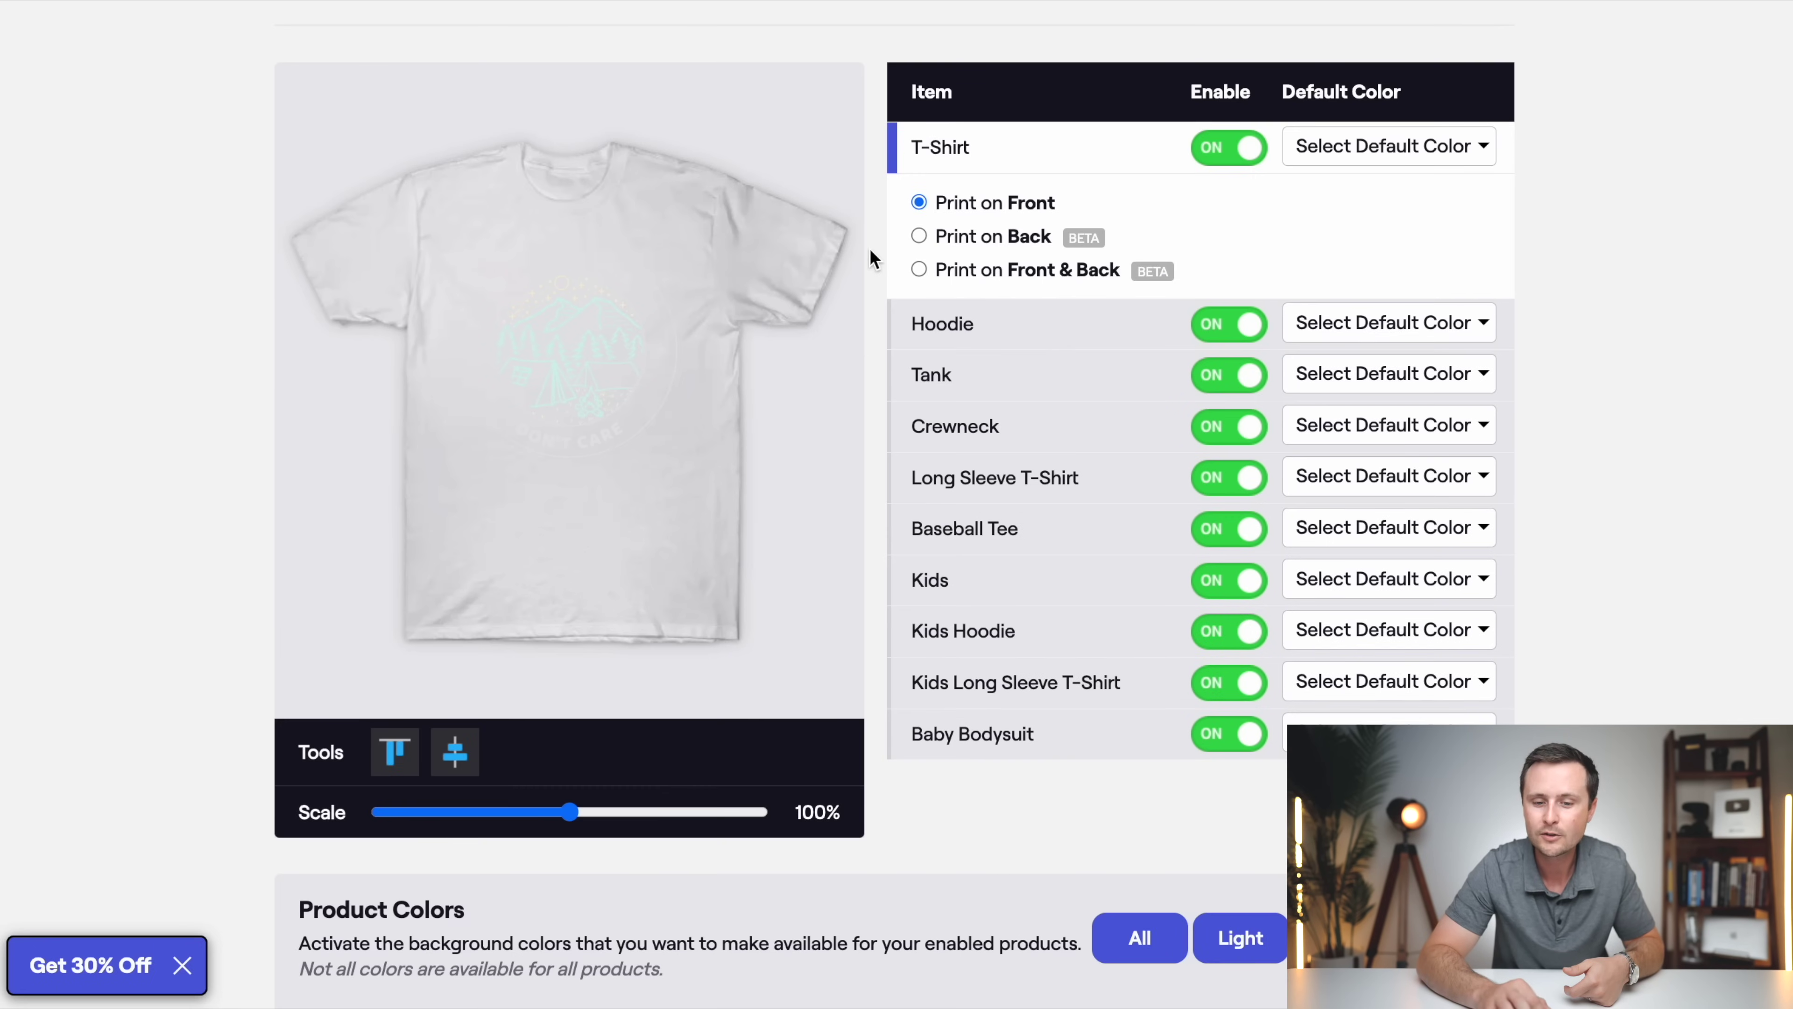
pyautogui.scroll(9, 873, 252)
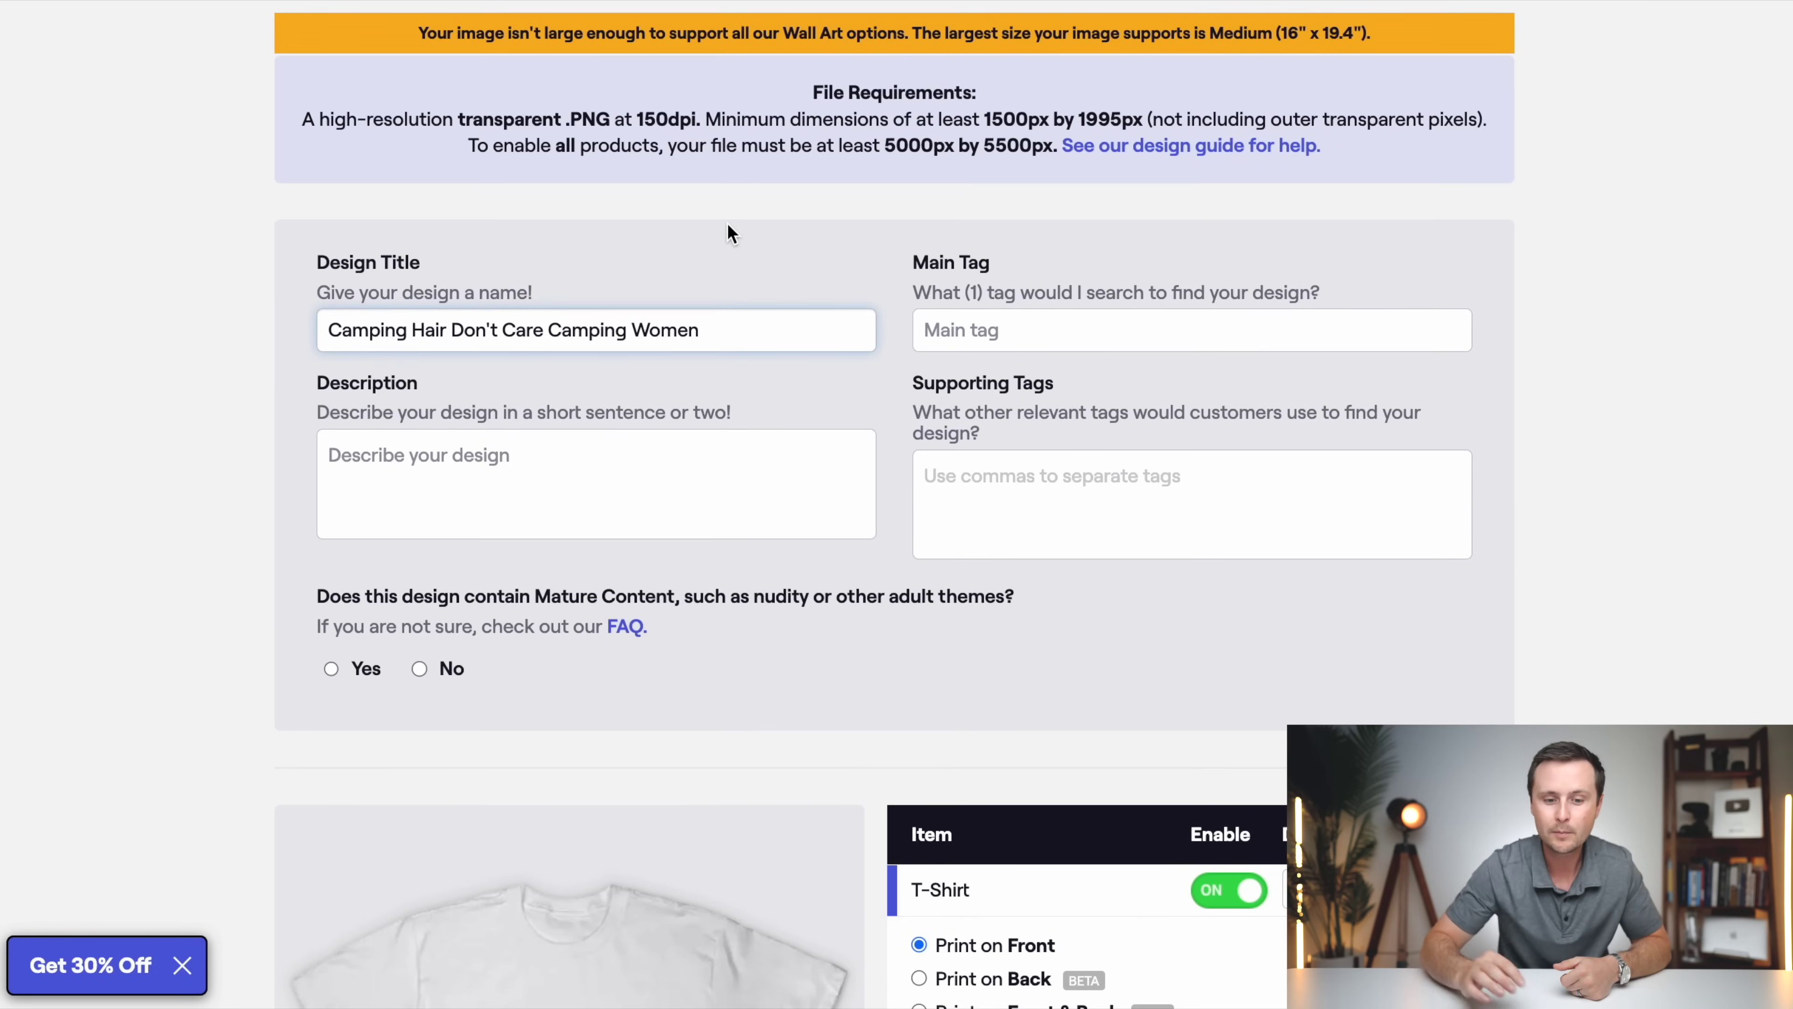
# Step: Copy the full design title into the design's description
pyautogui.click(776, 332)
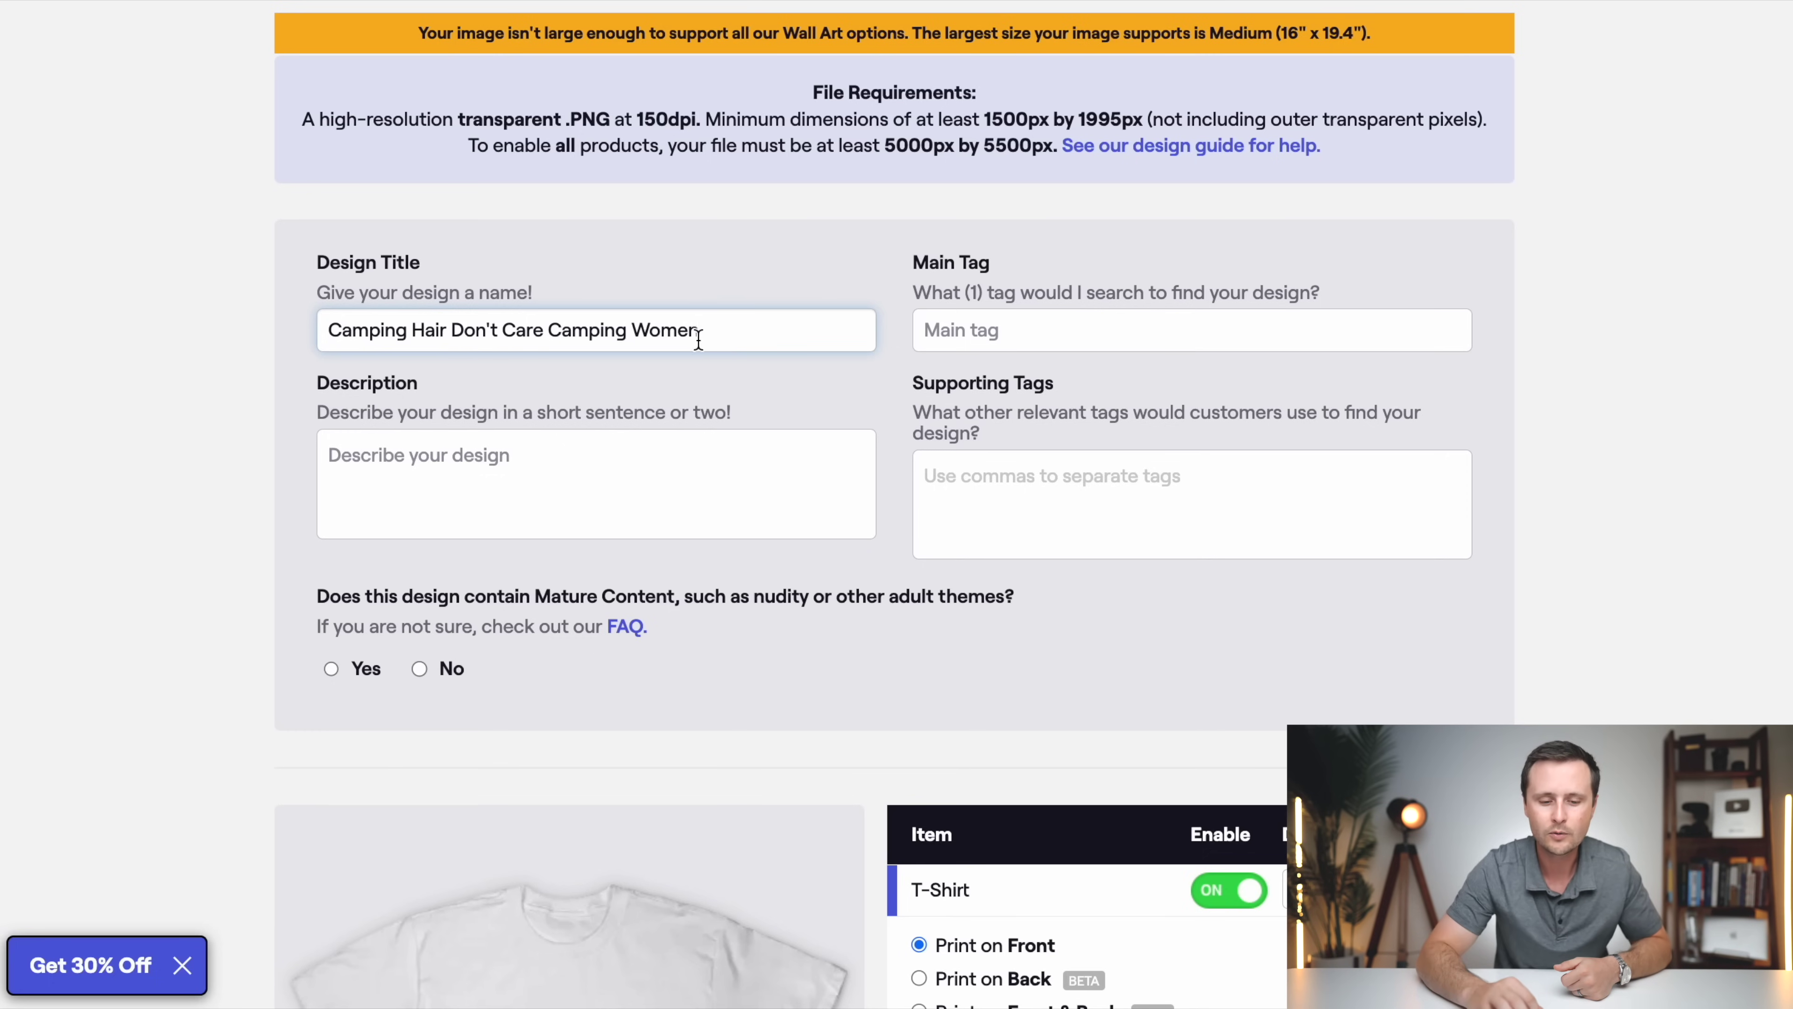
pyautogui.click(724, 334)
pyautogui.moveTo(724, 334); pyautogui.dragTo(293, 329)
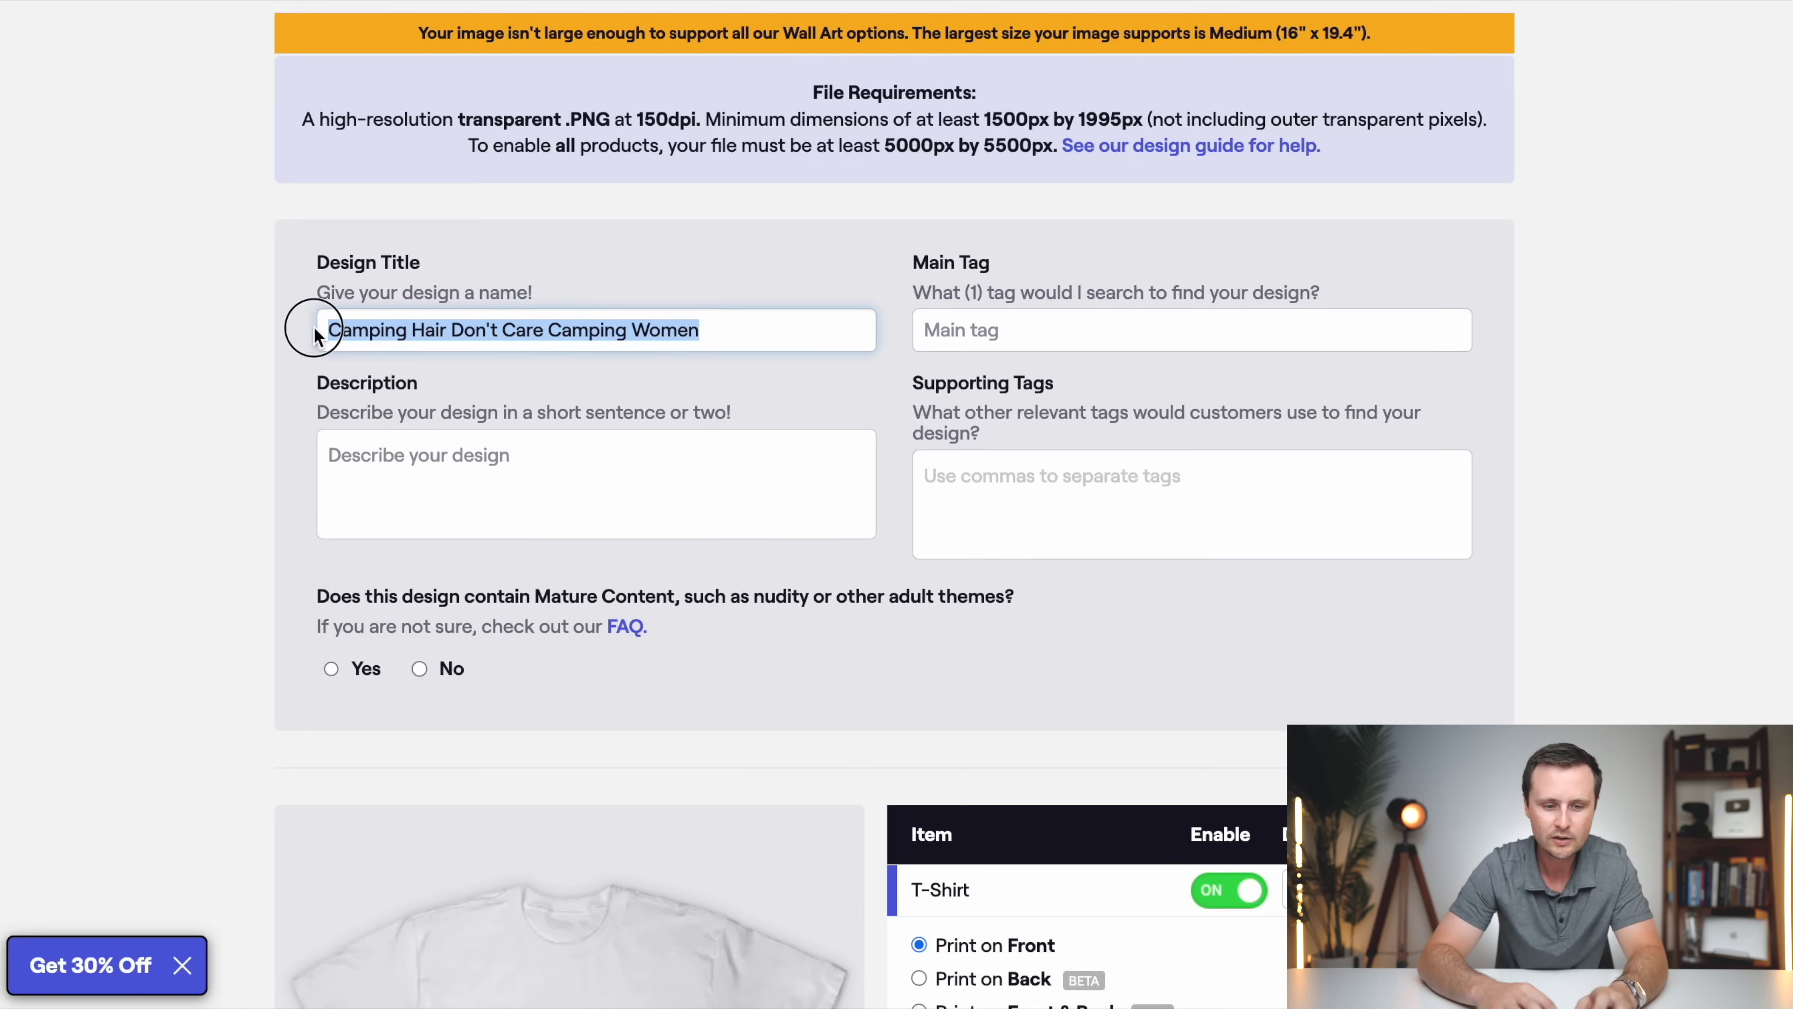
pyautogui.rightClick(443, 322)
pyautogui.click(513, 531)
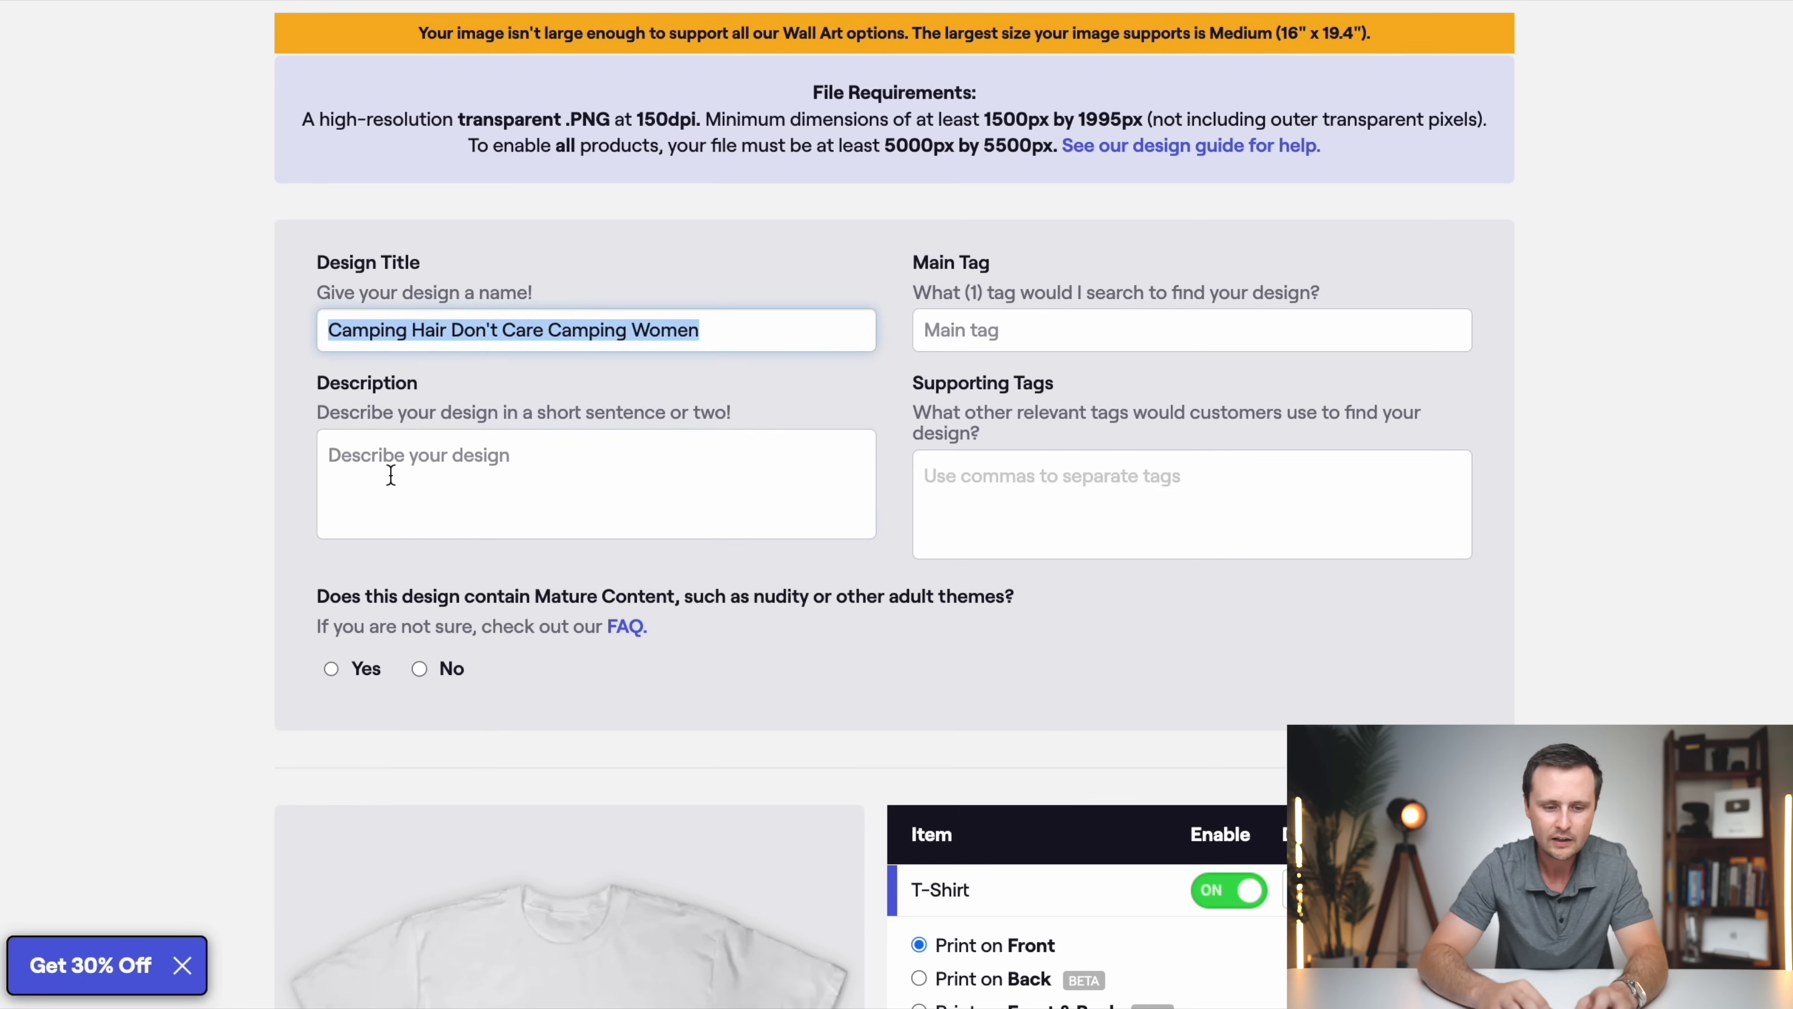
pyautogui.click(391, 471)
pyautogui.rightClick(390, 469)
pyautogui.click(461, 666)
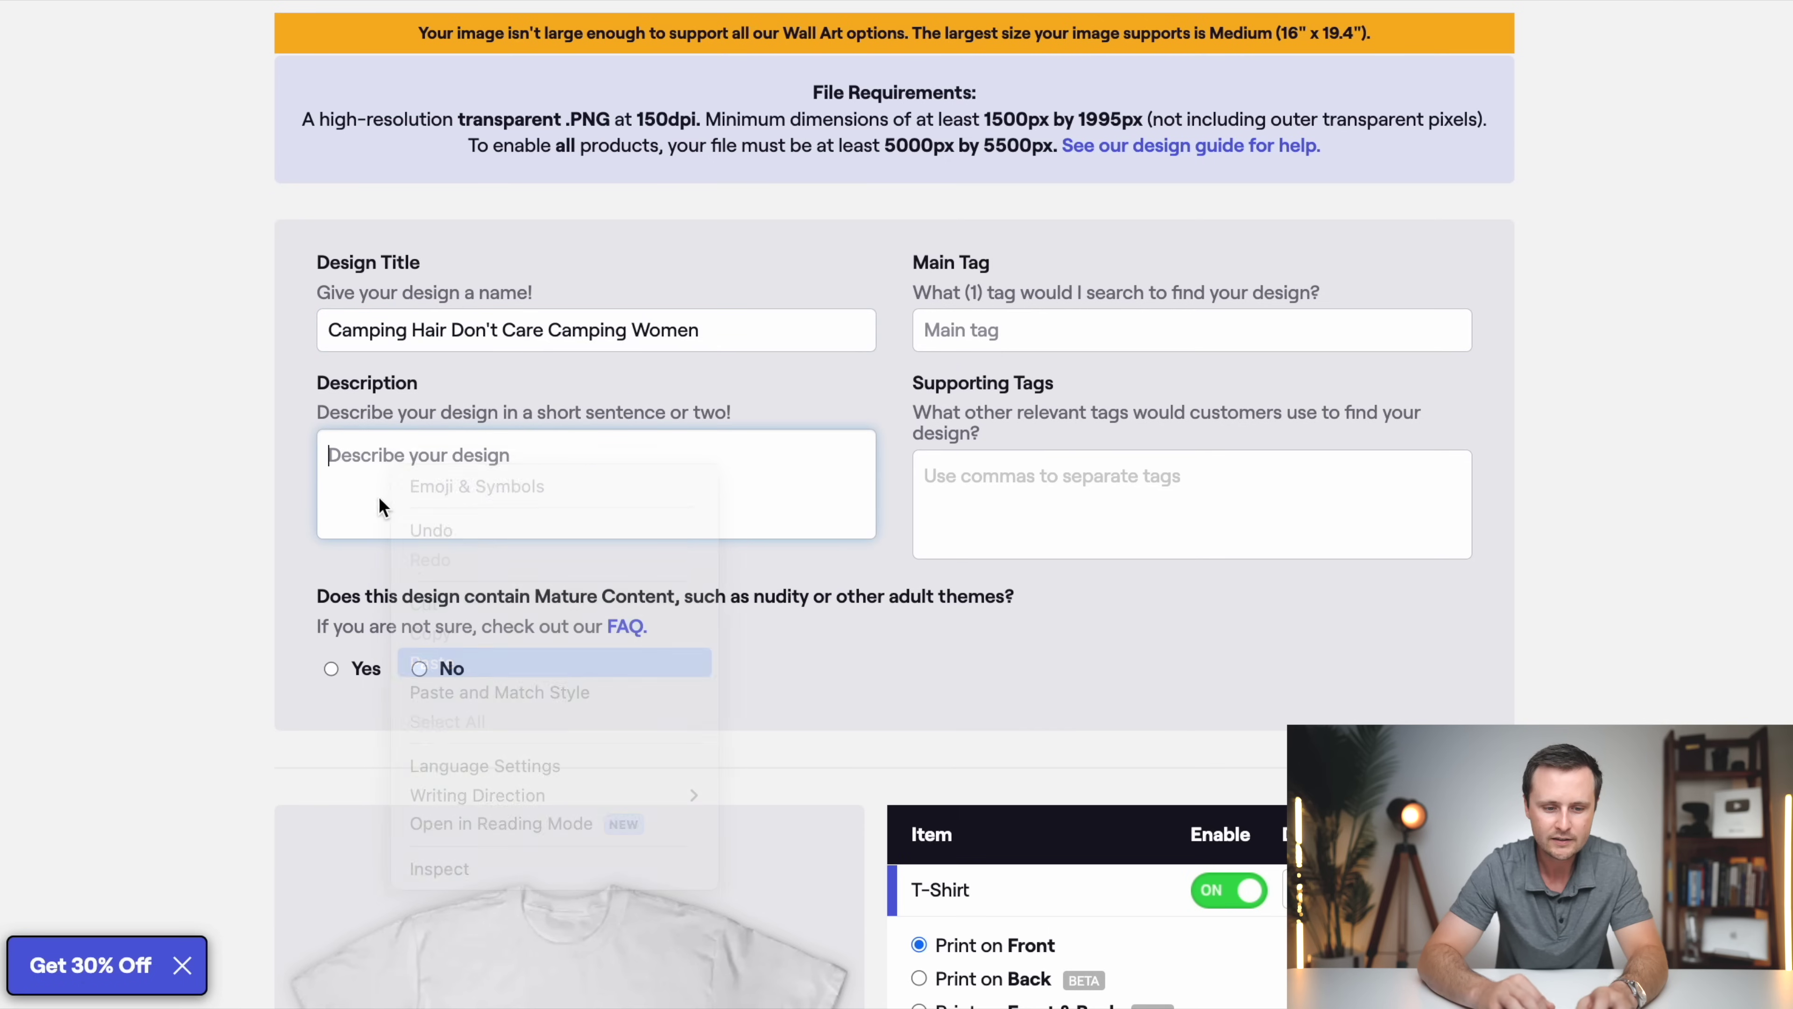
# Step: Expand the design's description to "This Camping Hair Don't Care t-shirt is perfect for Camping Women."
pyautogui.write("This Camping Hair Don't Care Camping Women")
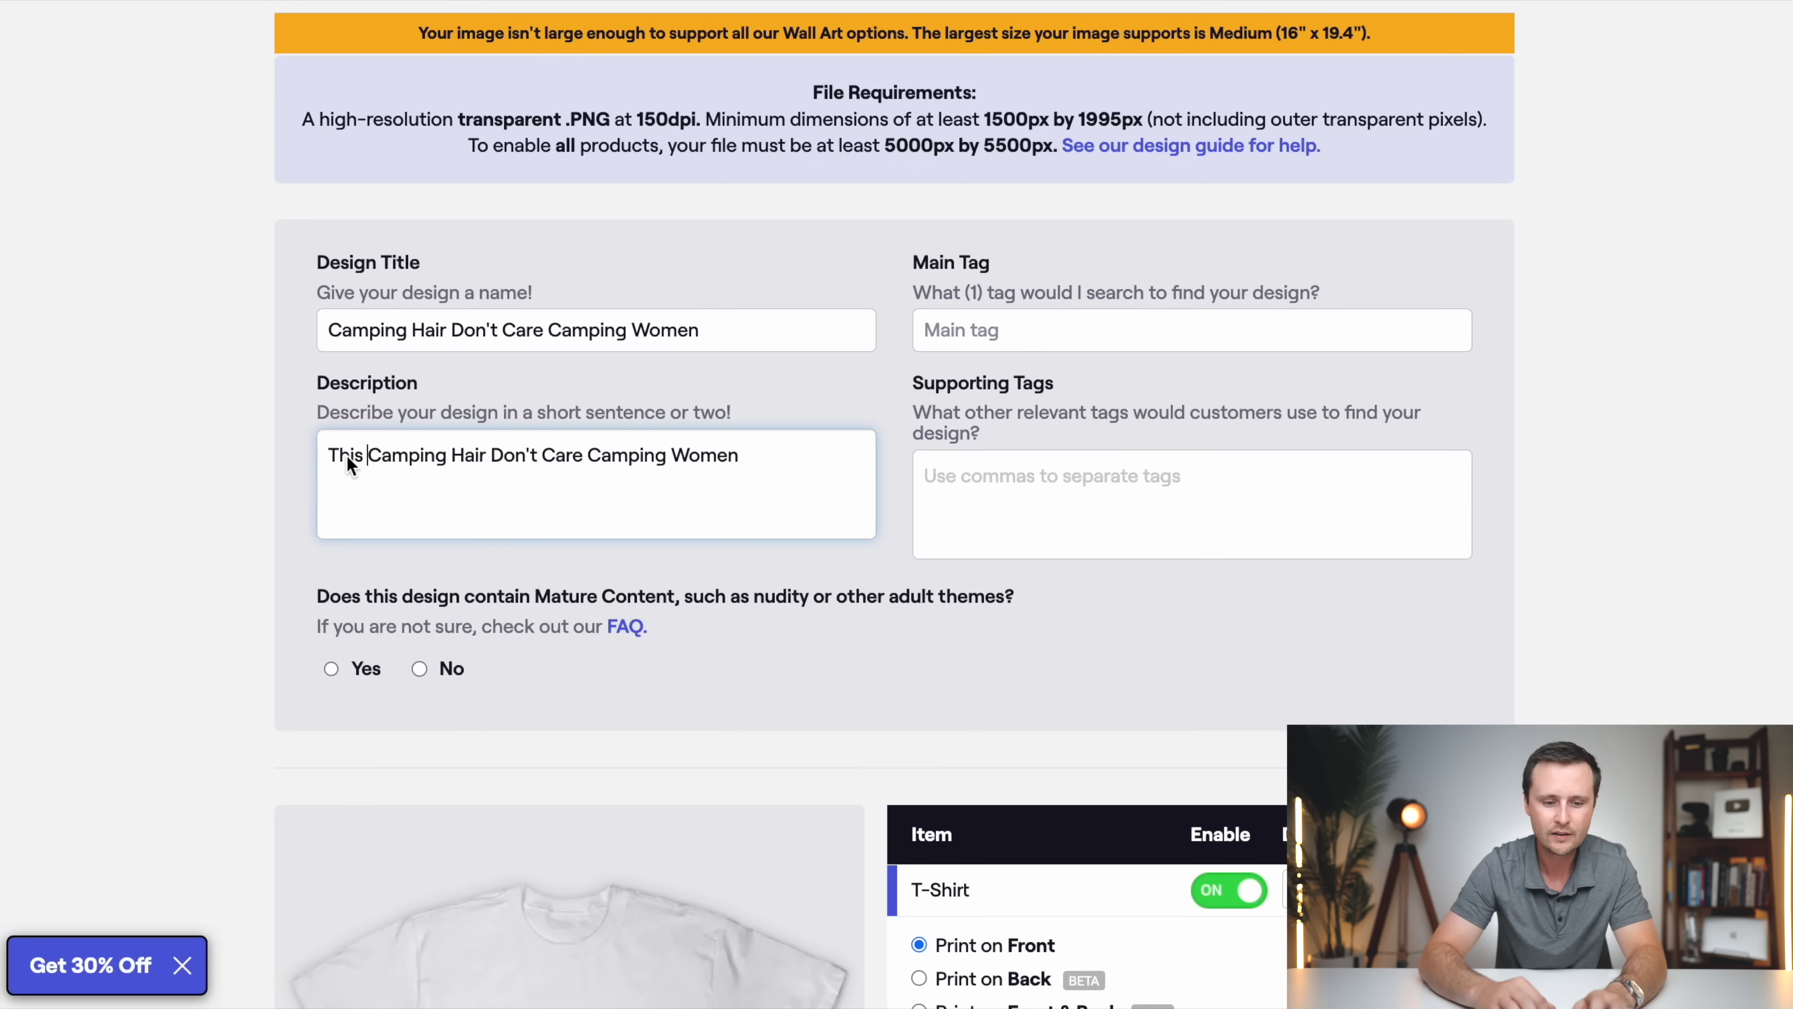
pyautogui.click(595, 458)
pyautogui.write('t-shirt ')
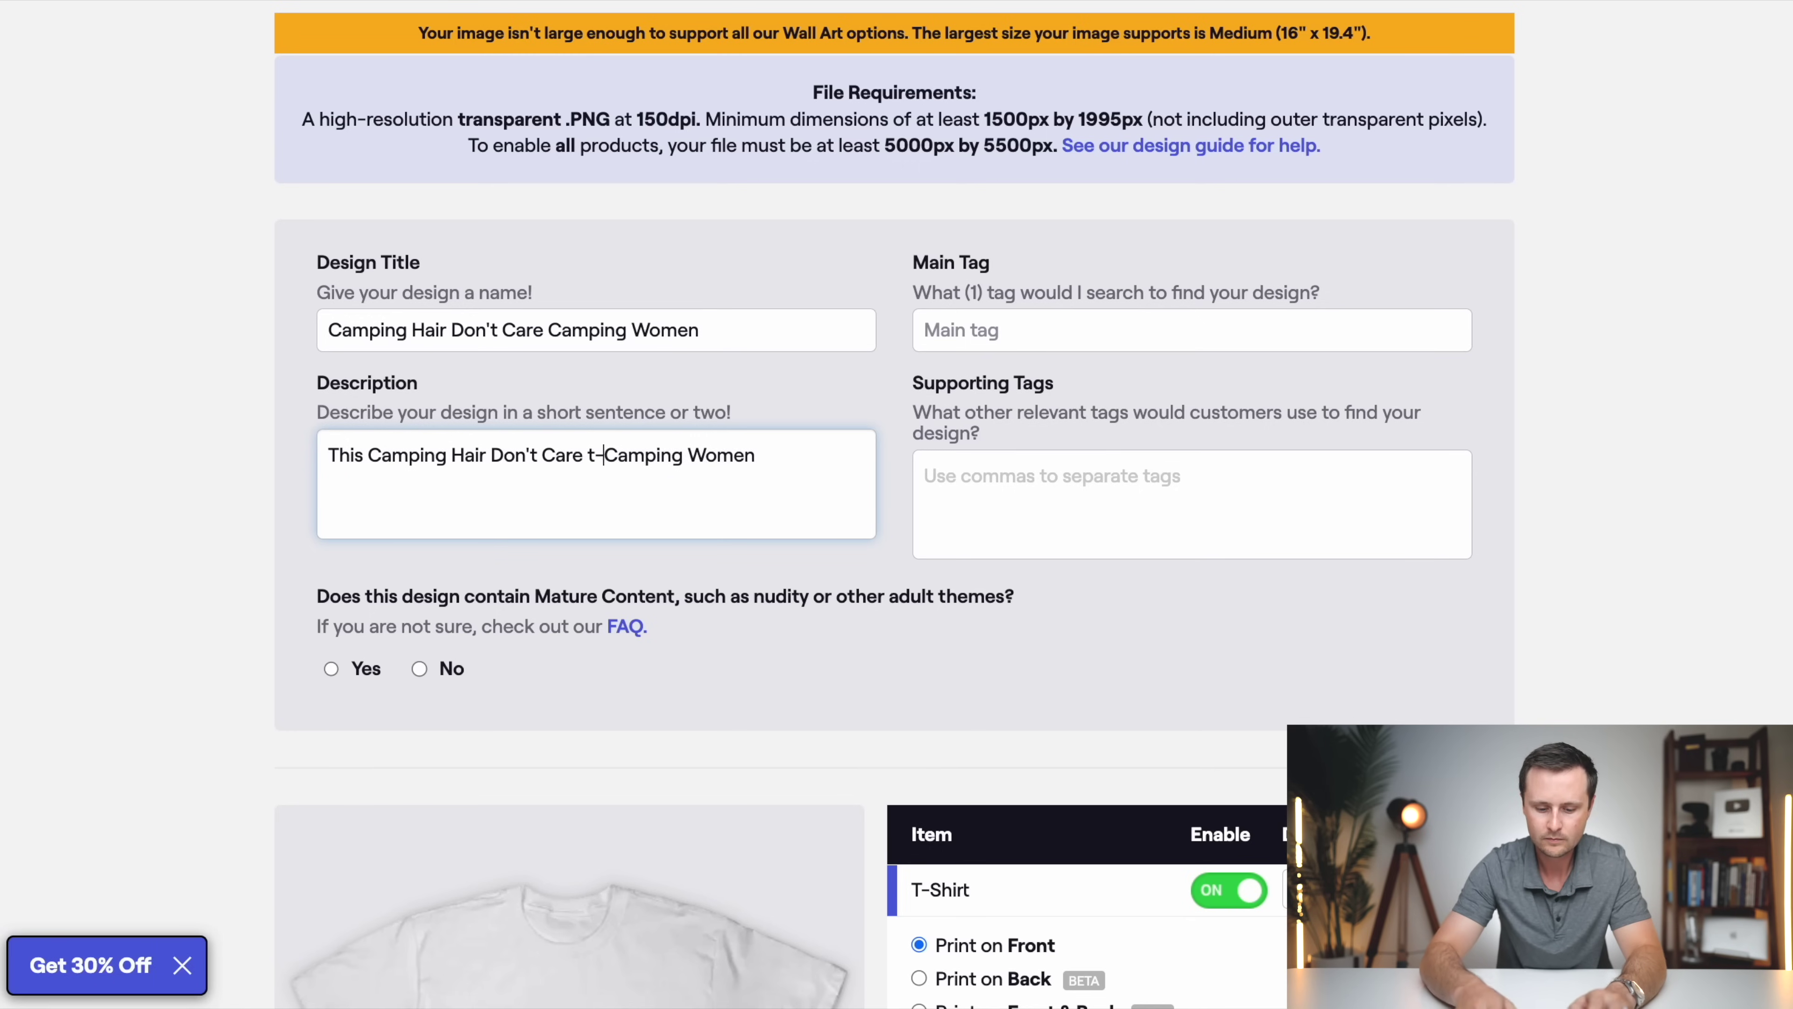
pyautogui.write('is perfect for Camping Women')
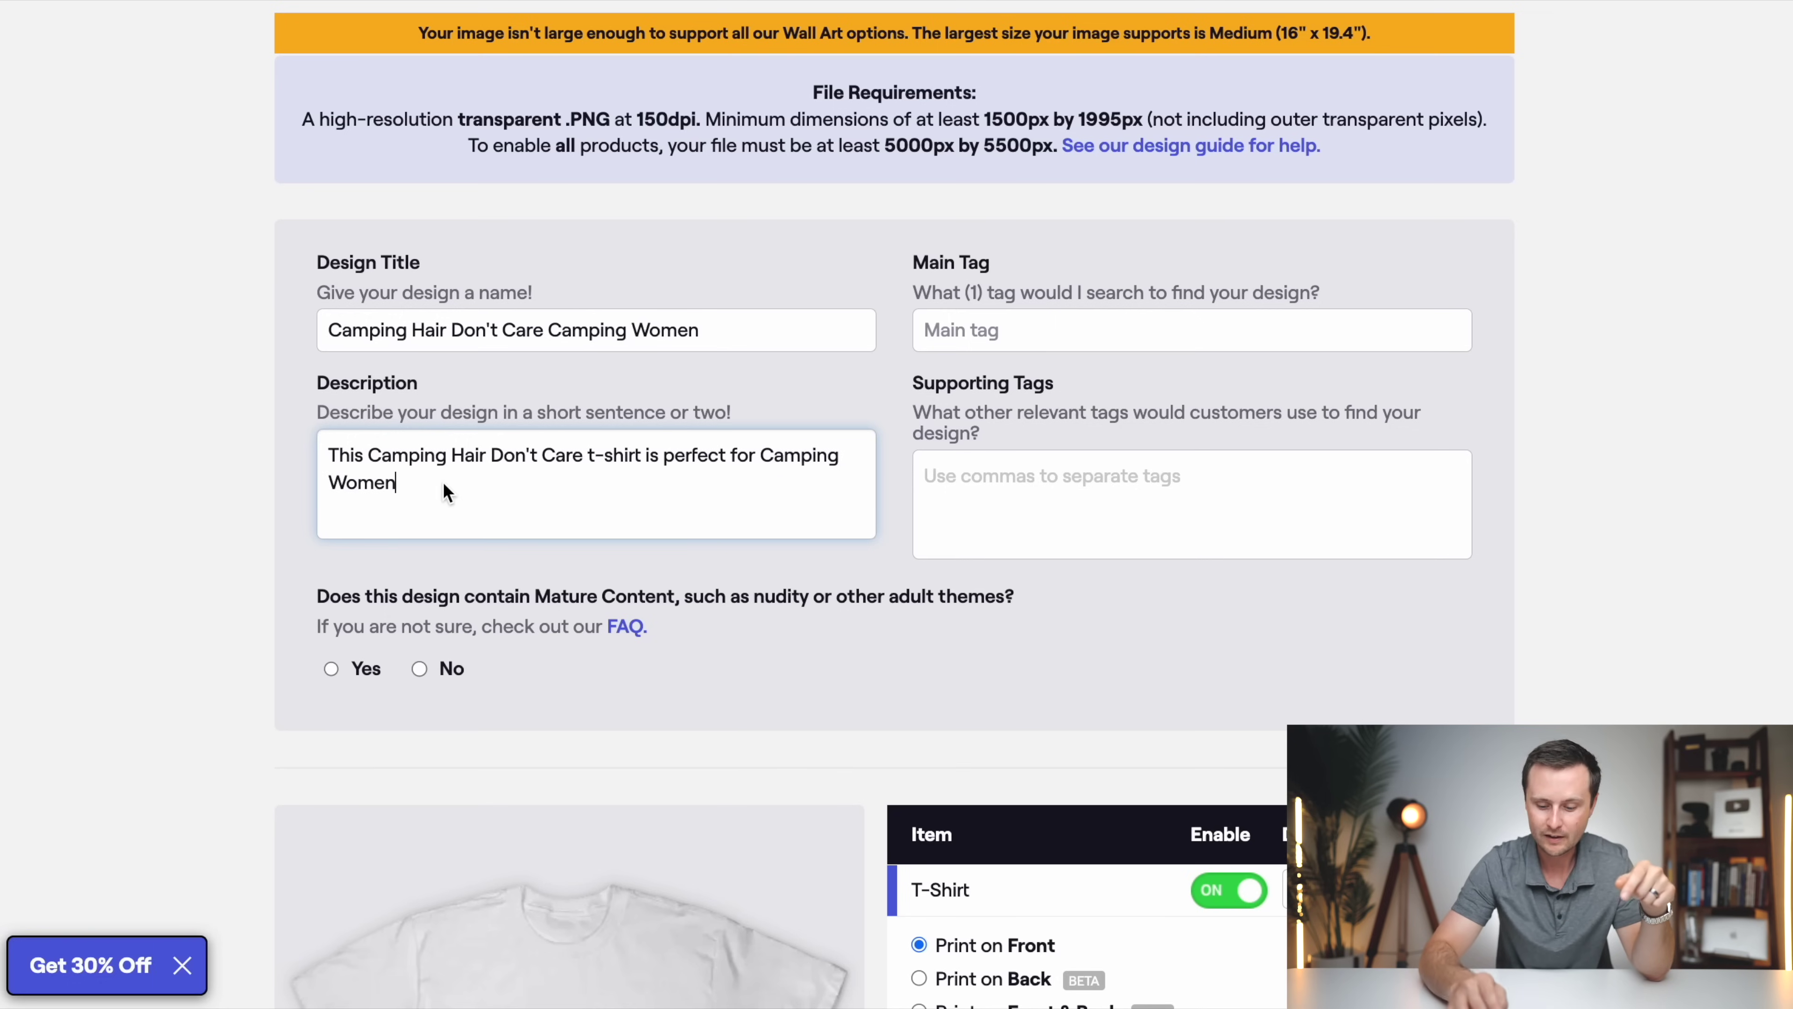
pyautogui.write('.')
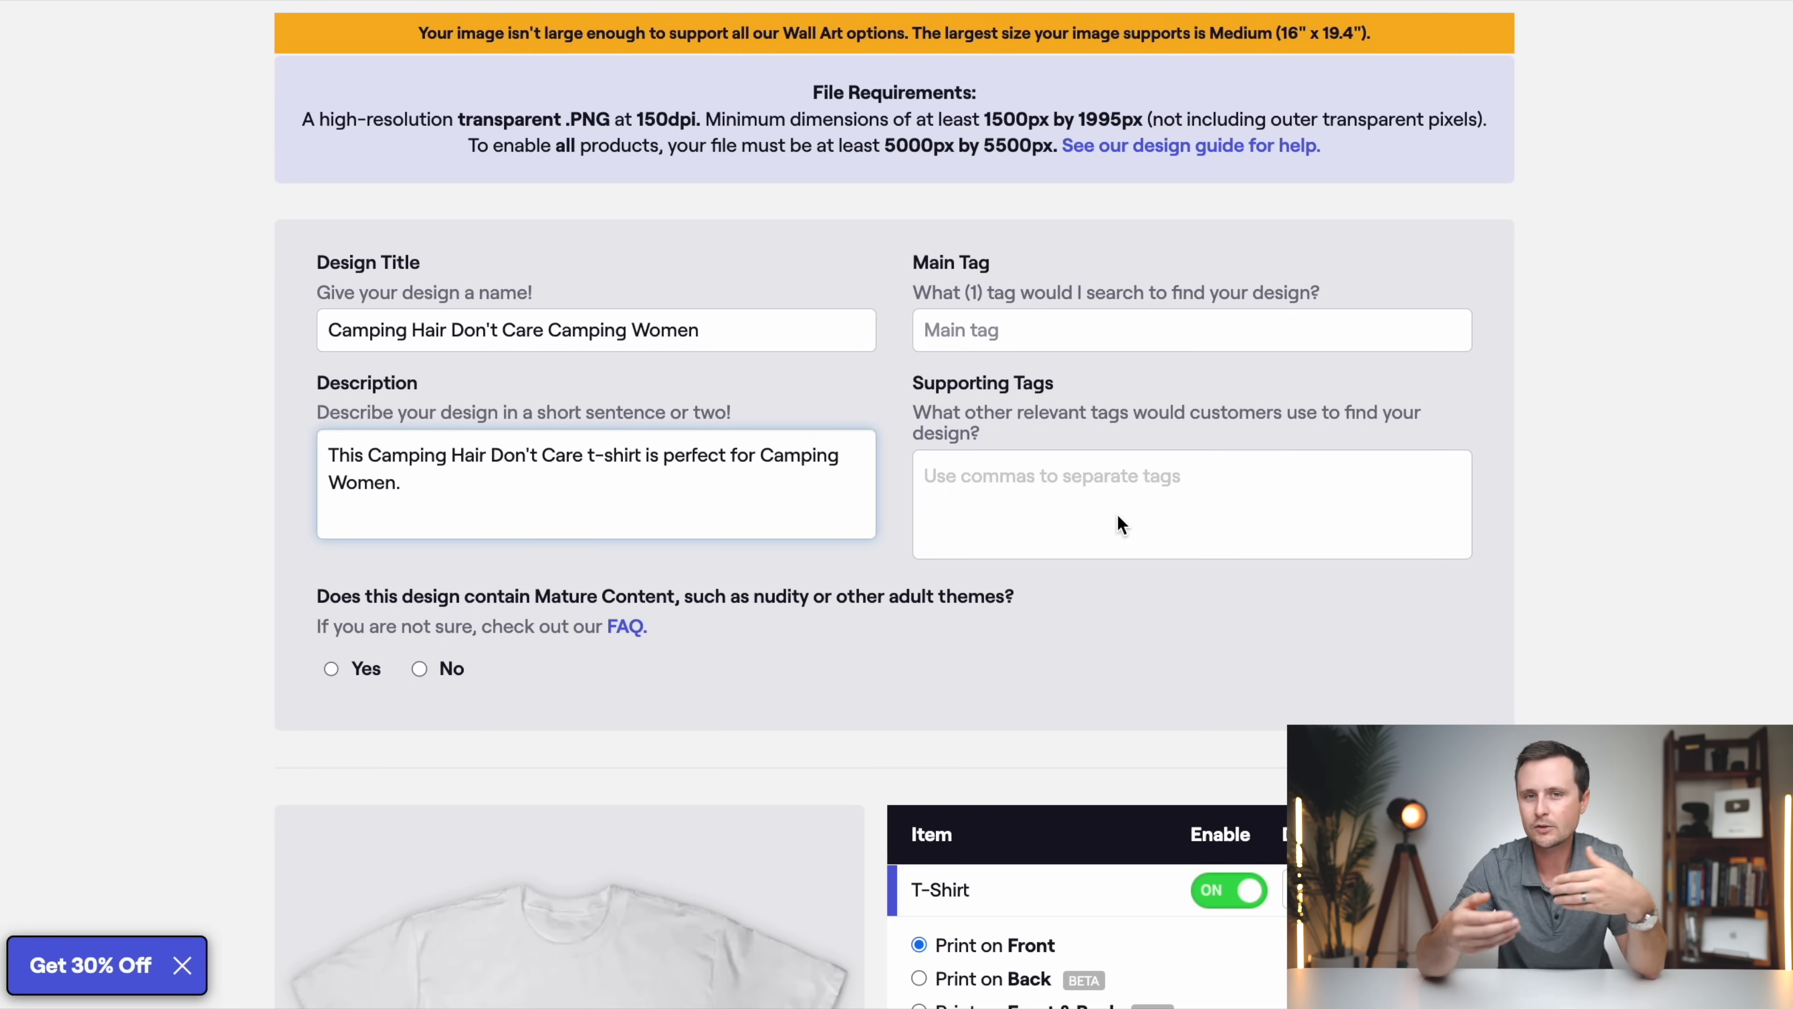
# Step: Set the design's main tag to the suggested tag "camping"
pyautogui.click(998, 332)
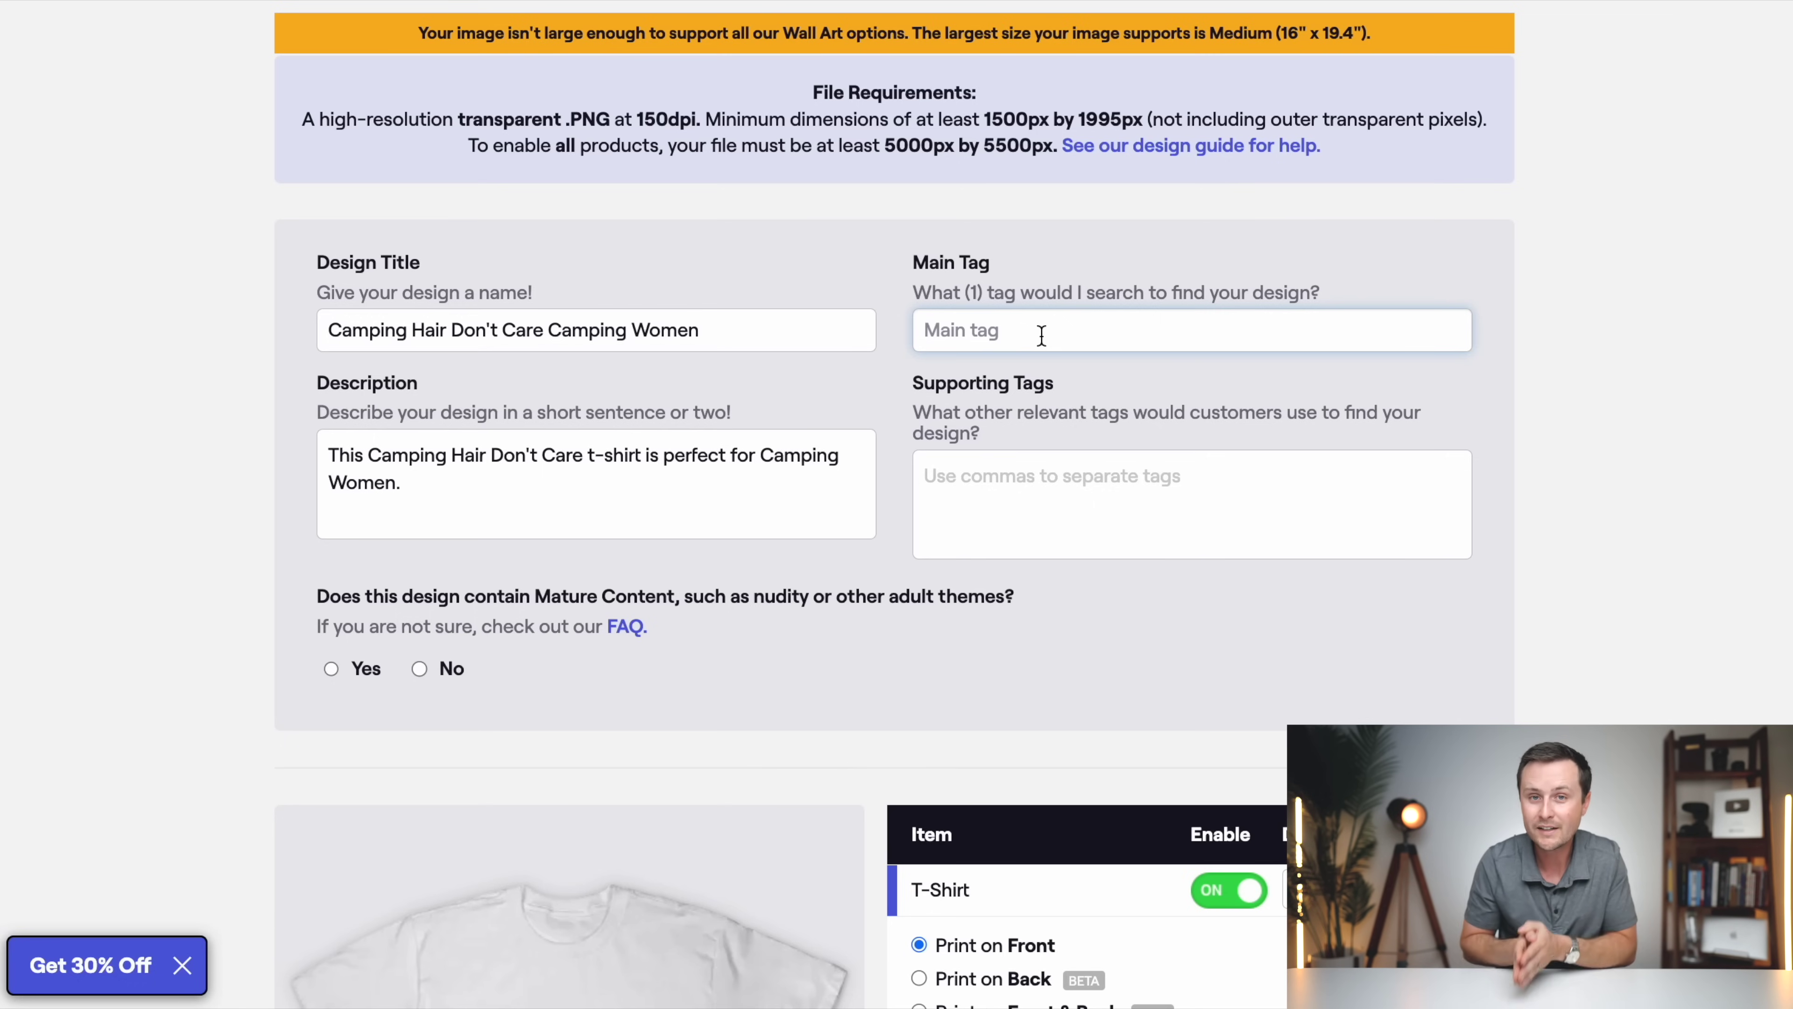
pyautogui.write('camping')
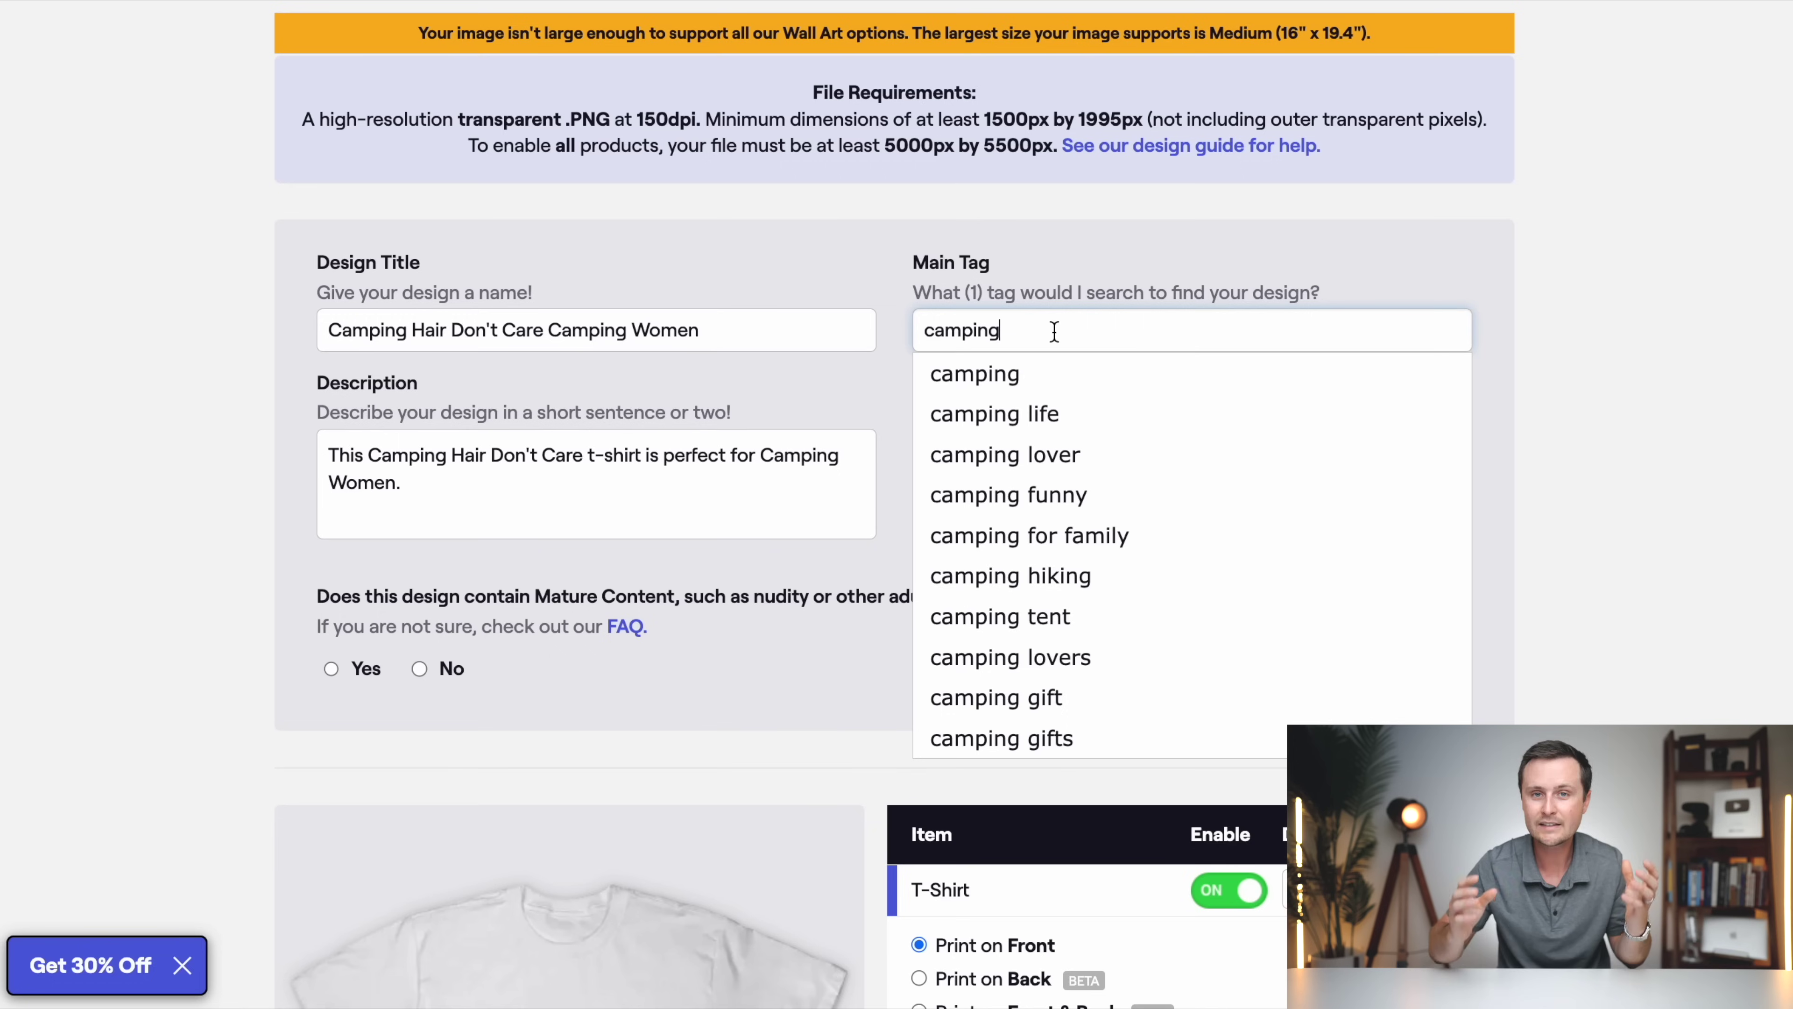
pyautogui.click(986, 386)
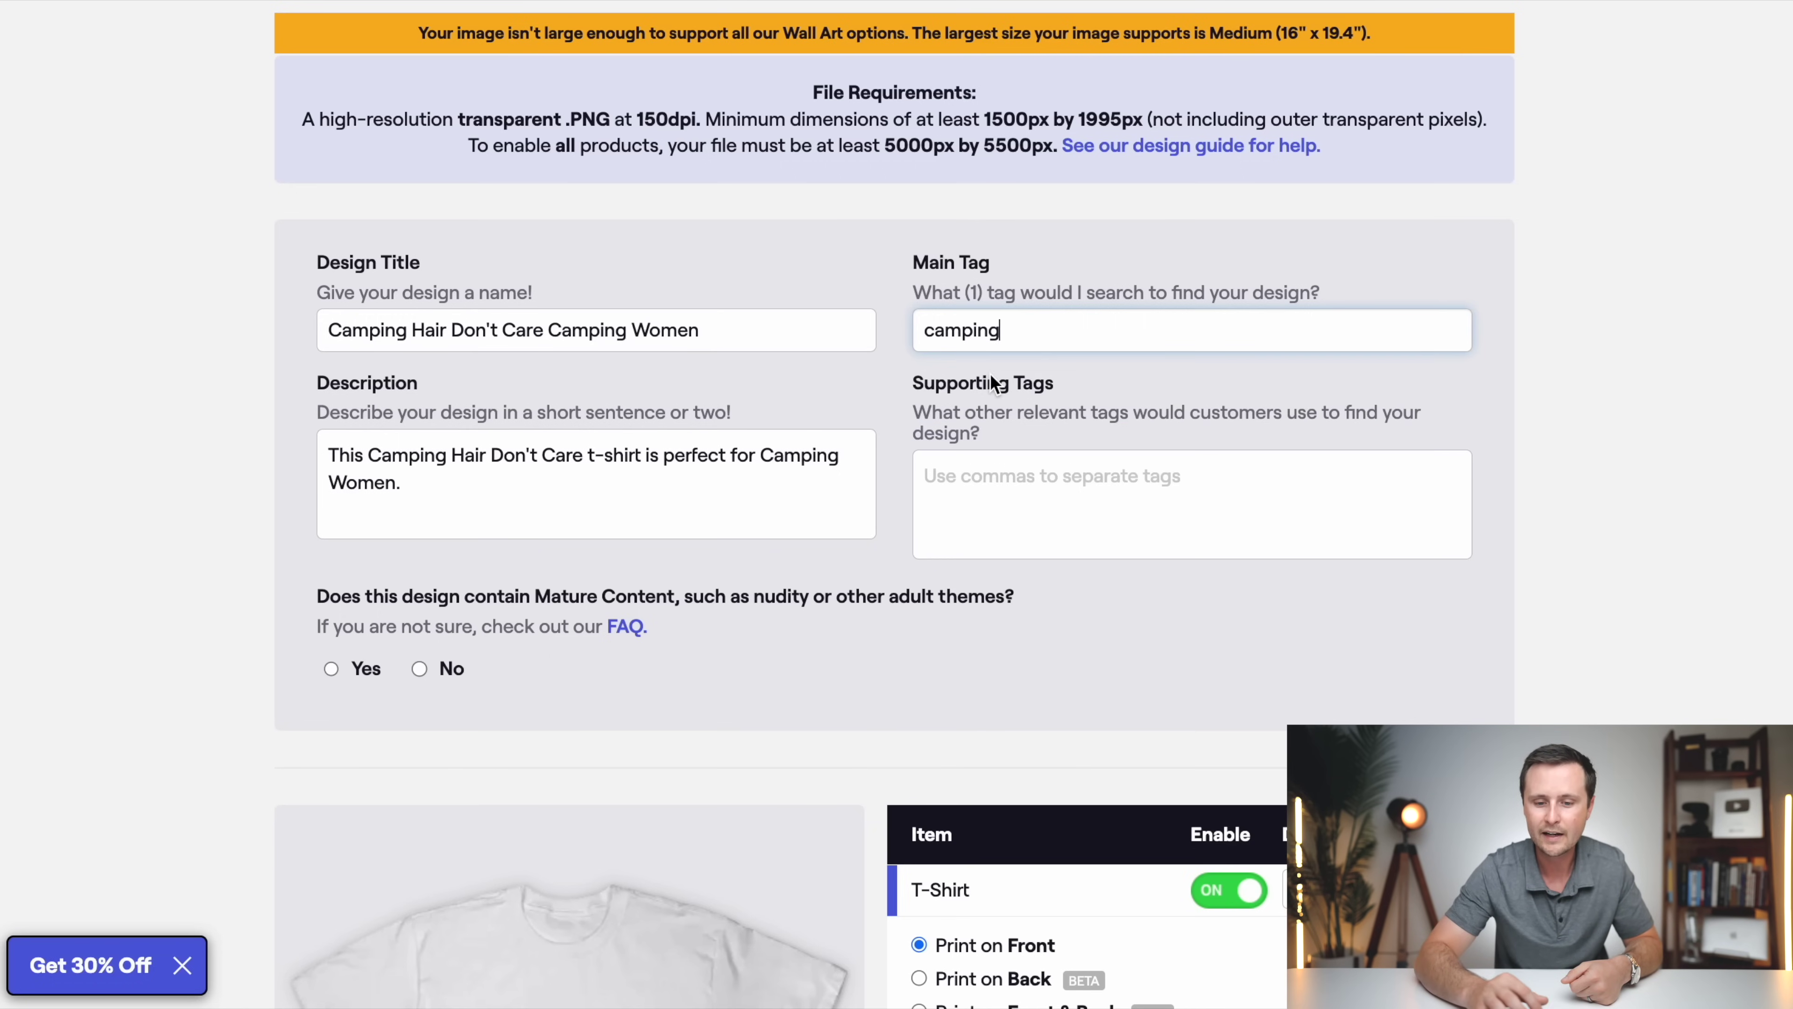
# Step: Add the suggested supporting tags nature, hiking, adventure, travel and camp to the design
pyautogui.click(987, 491)
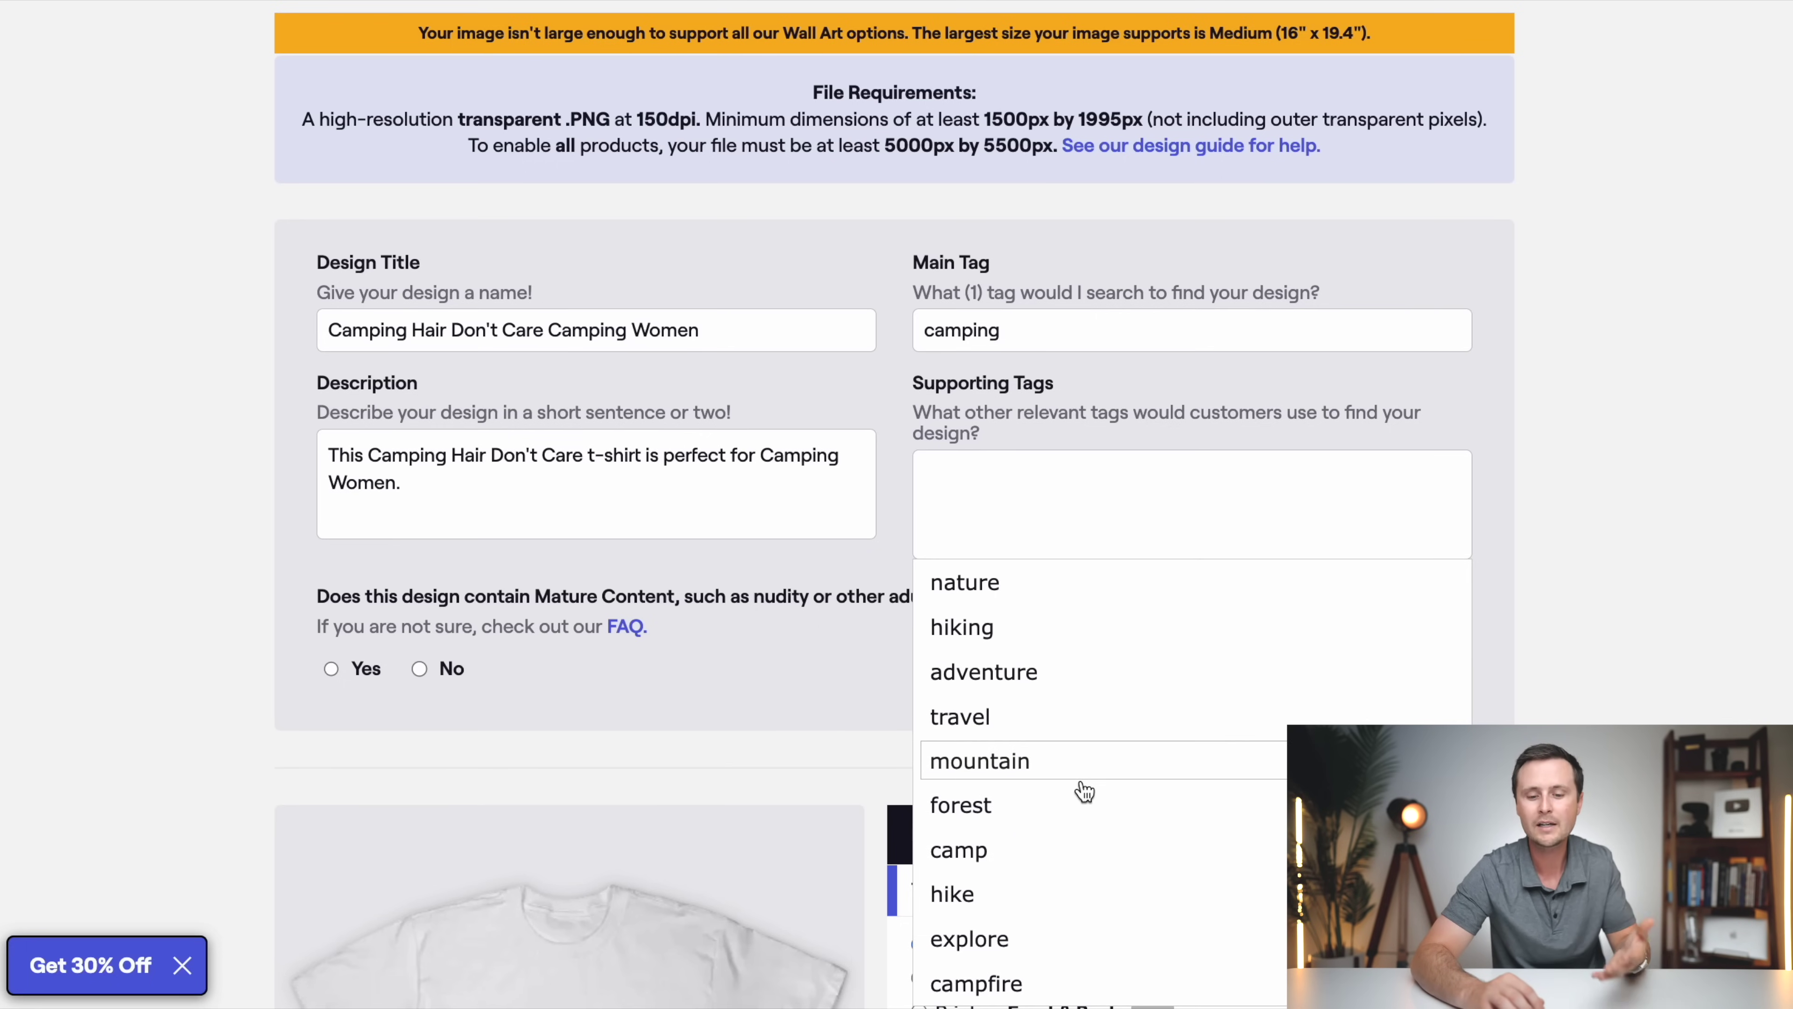
pyautogui.click(966, 583)
pyautogui.click(1043, 507)
pyautogui.click(1015, 579)
pyautogui.click(1121, 505)
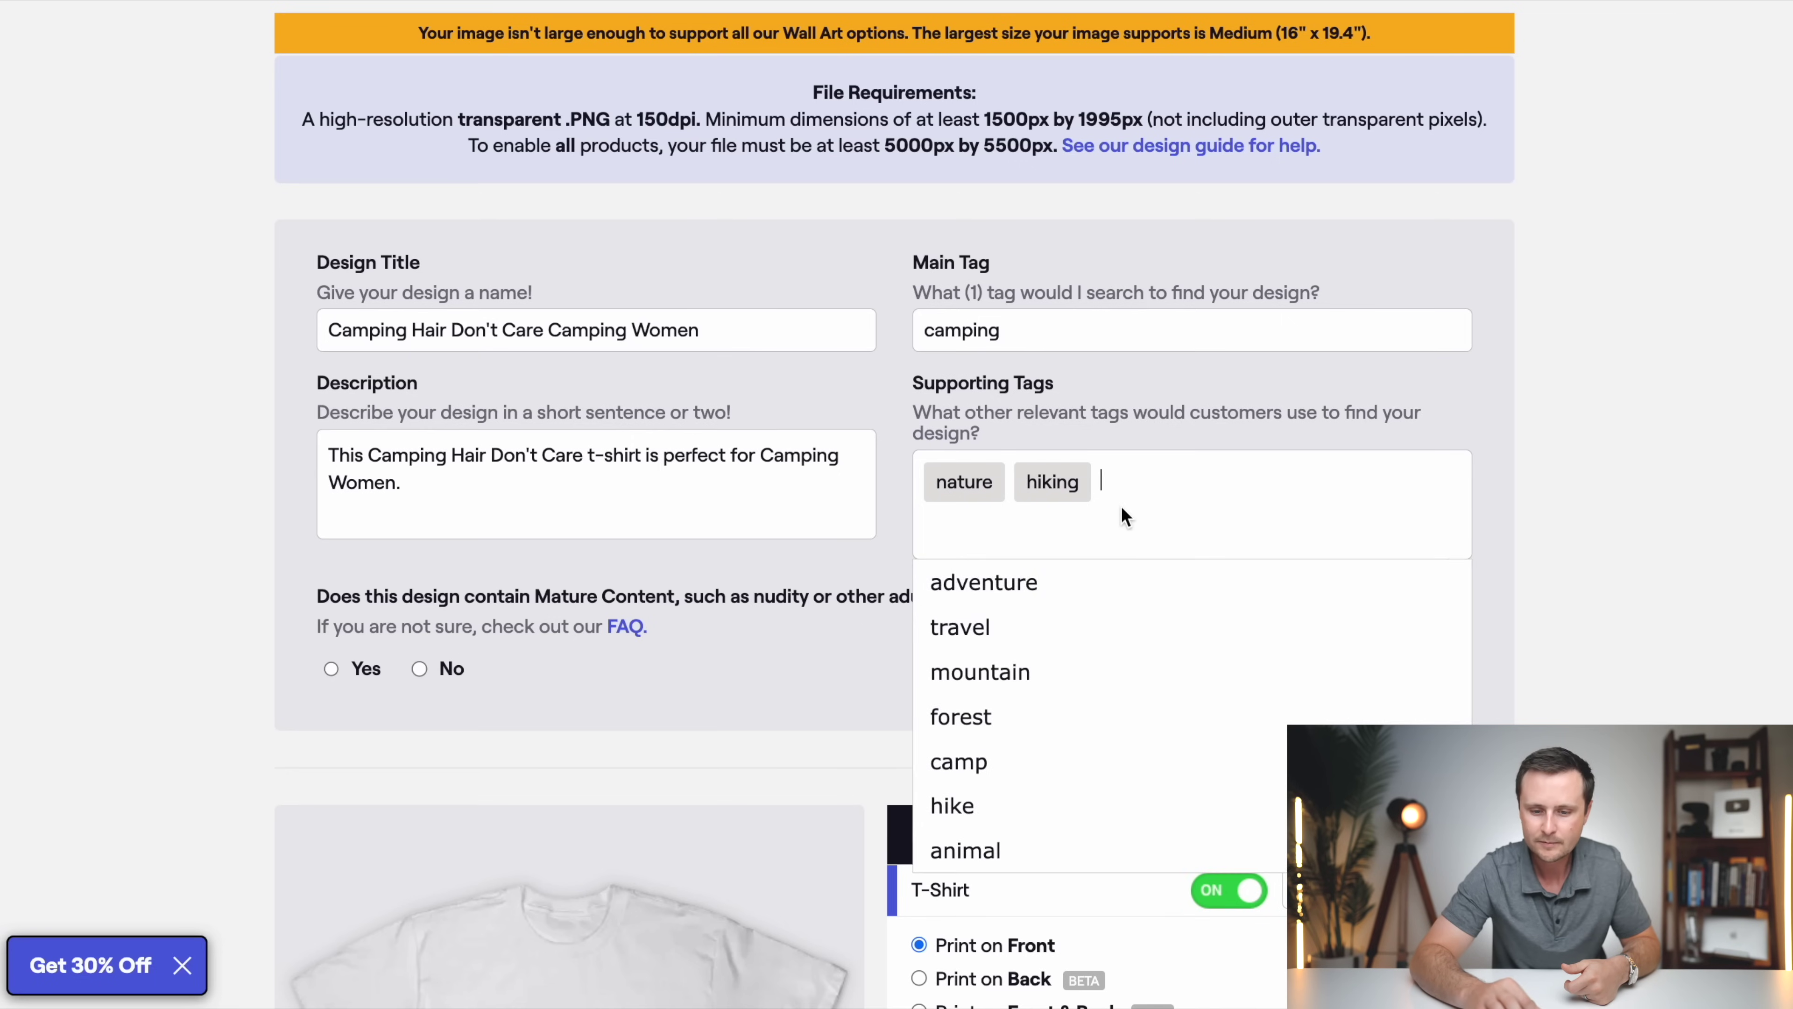
pyautogui.click(1048, 581)
pyautogui.click(1168, 497)
pyautogui.click(961, 586)
pyautogui.click(1261, 484)
pyautogui.click(956, 675)
pyautogui.click(1337, 533)
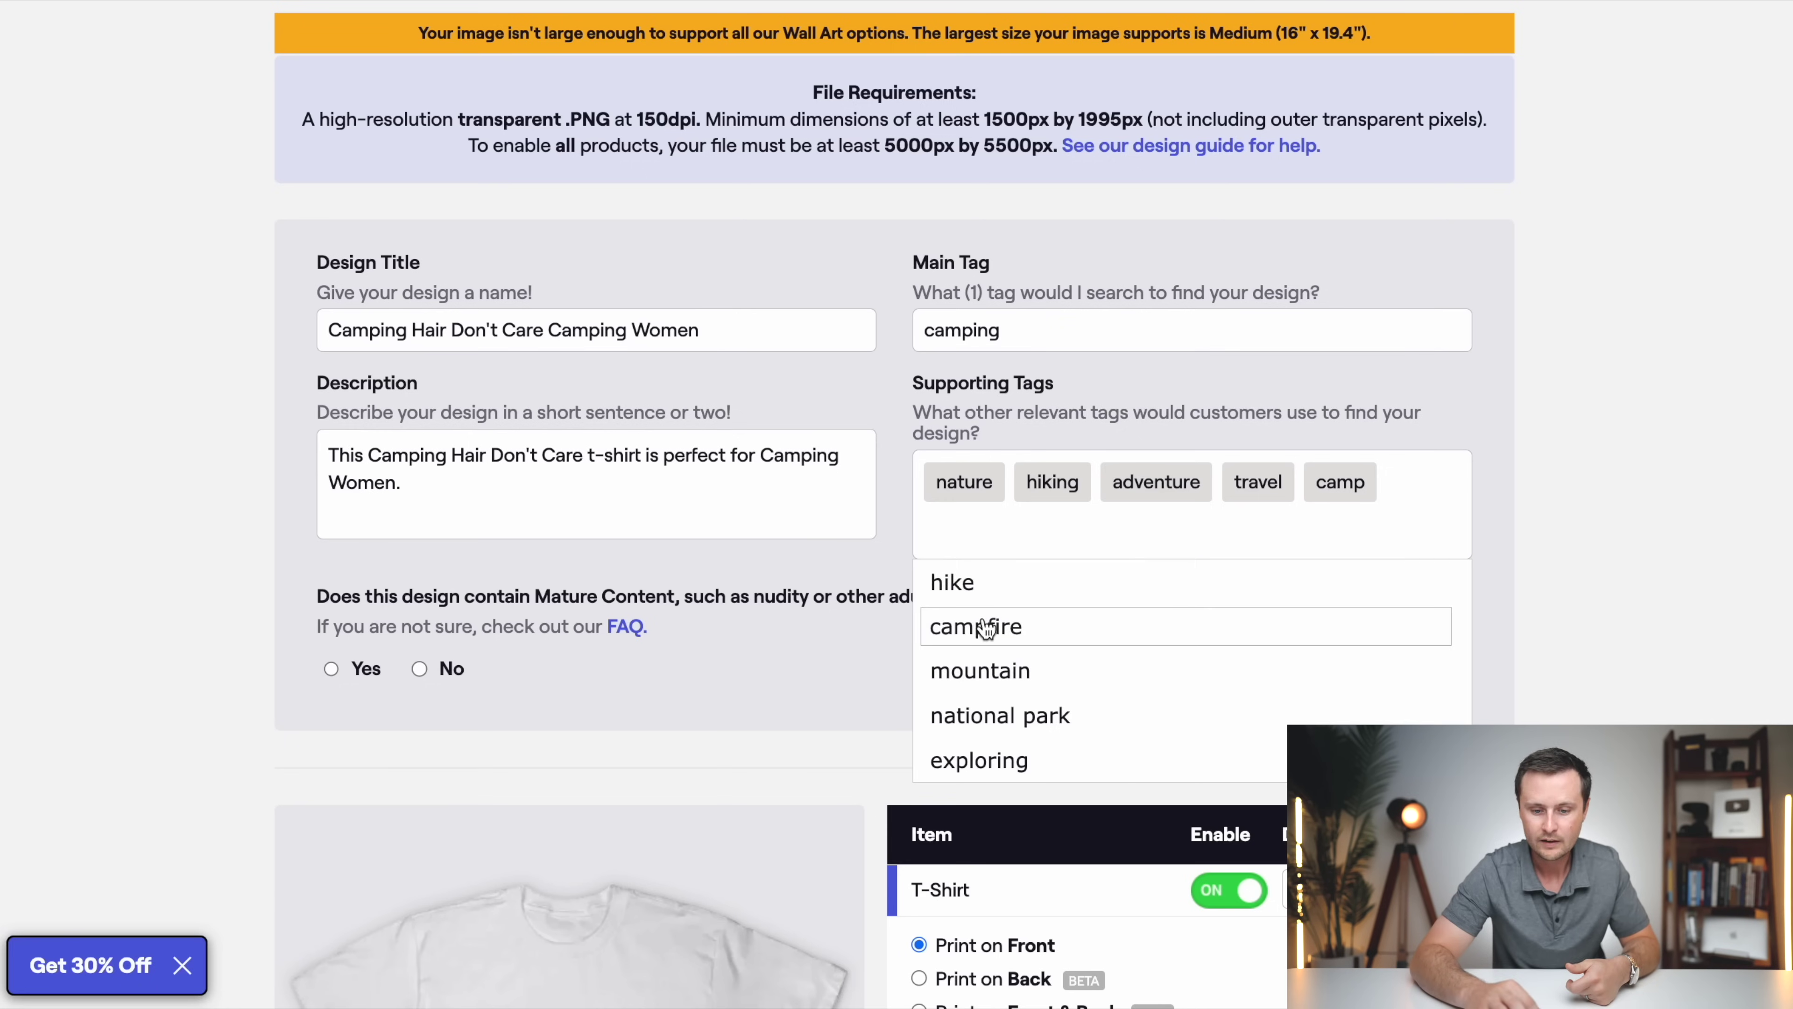
# Step: Add the supporting tags campfire, hike, exploring, mountain and national park
pyautogui.click(961, 621)
pyautogui.click(1093, 563)
pyautogui.click(964, 597)
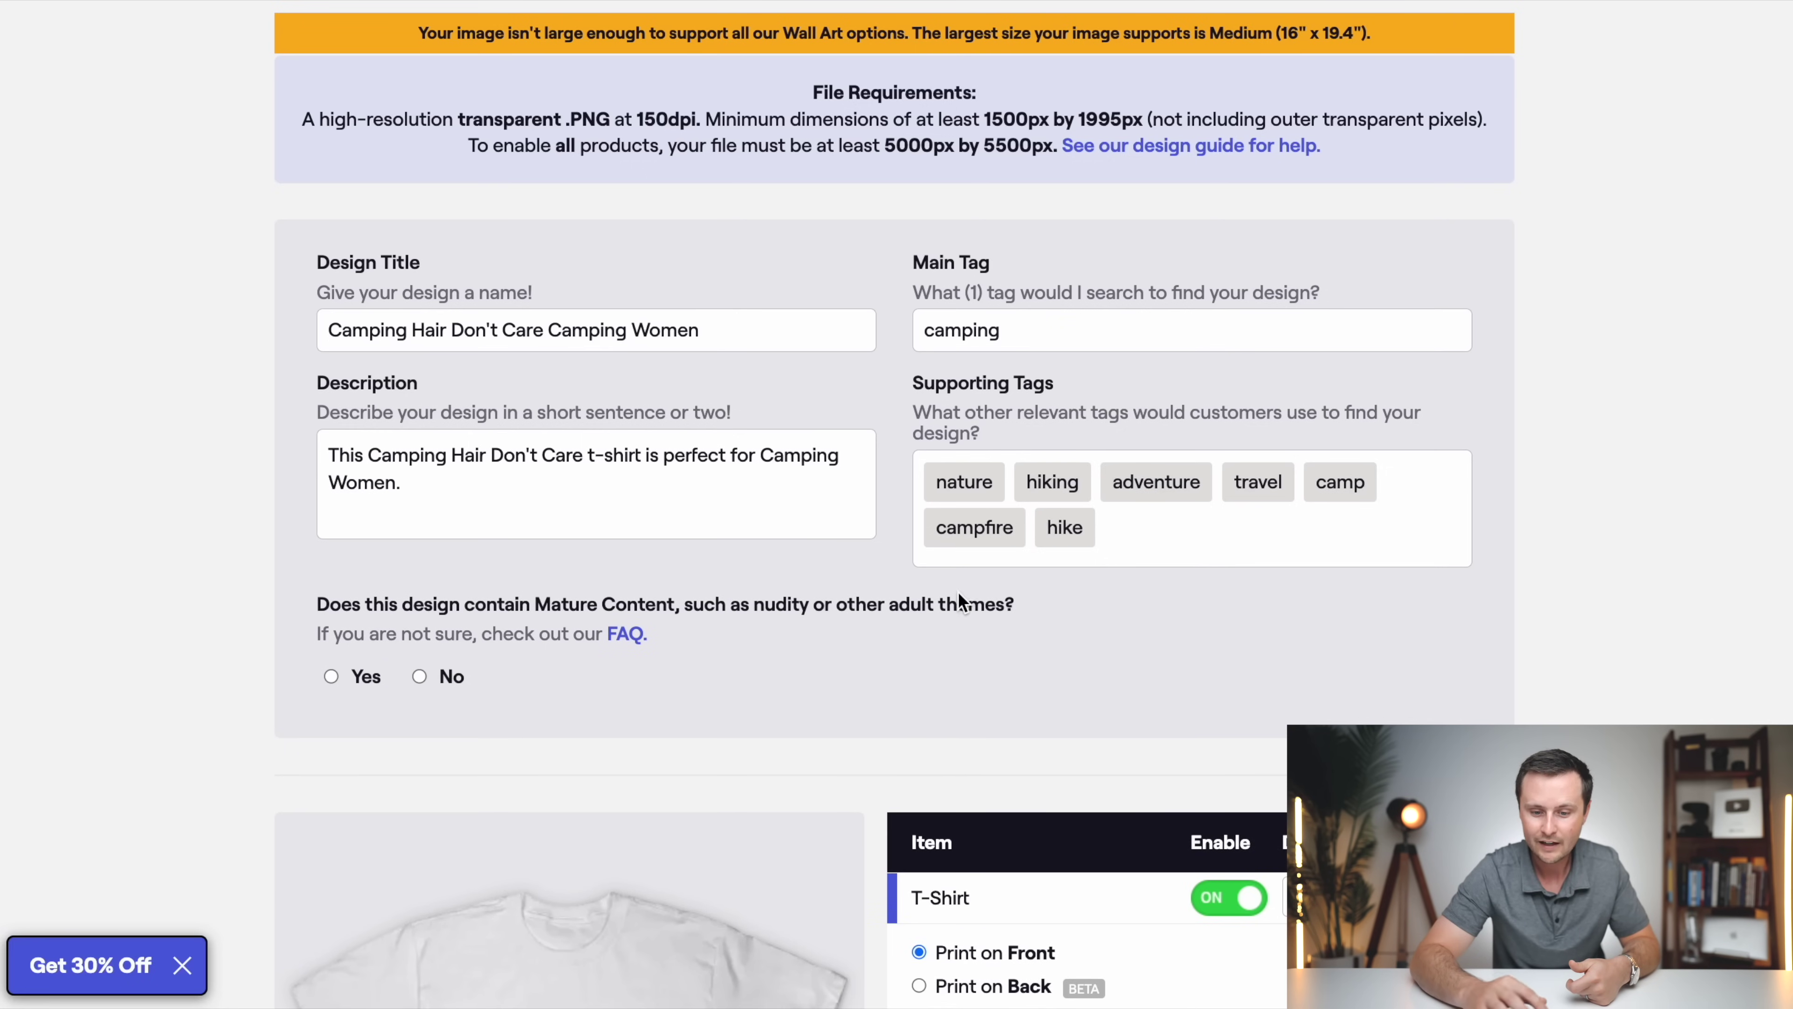
pyautogui.click(1131, 567)
pyautogui.click(1012, 682)
pyautogui.click(1296, 542)
pyautogui.click(1012, 595)
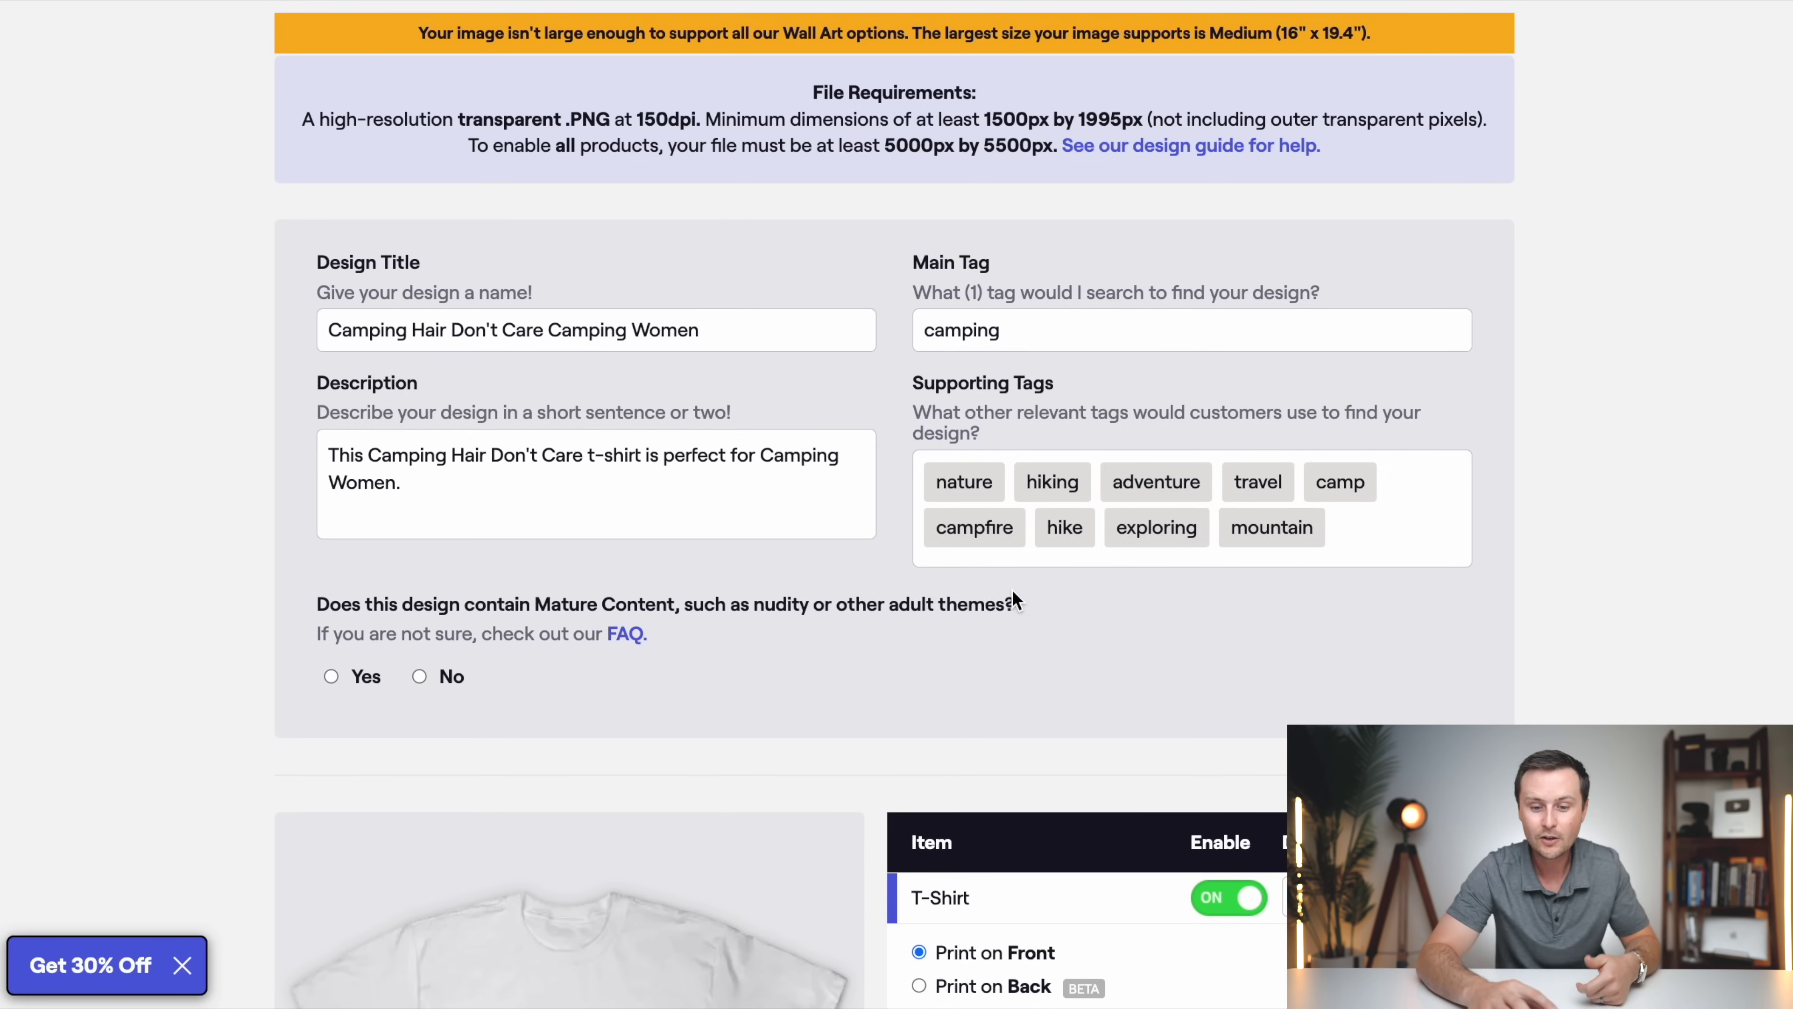
pyautogui.click(965, 604)
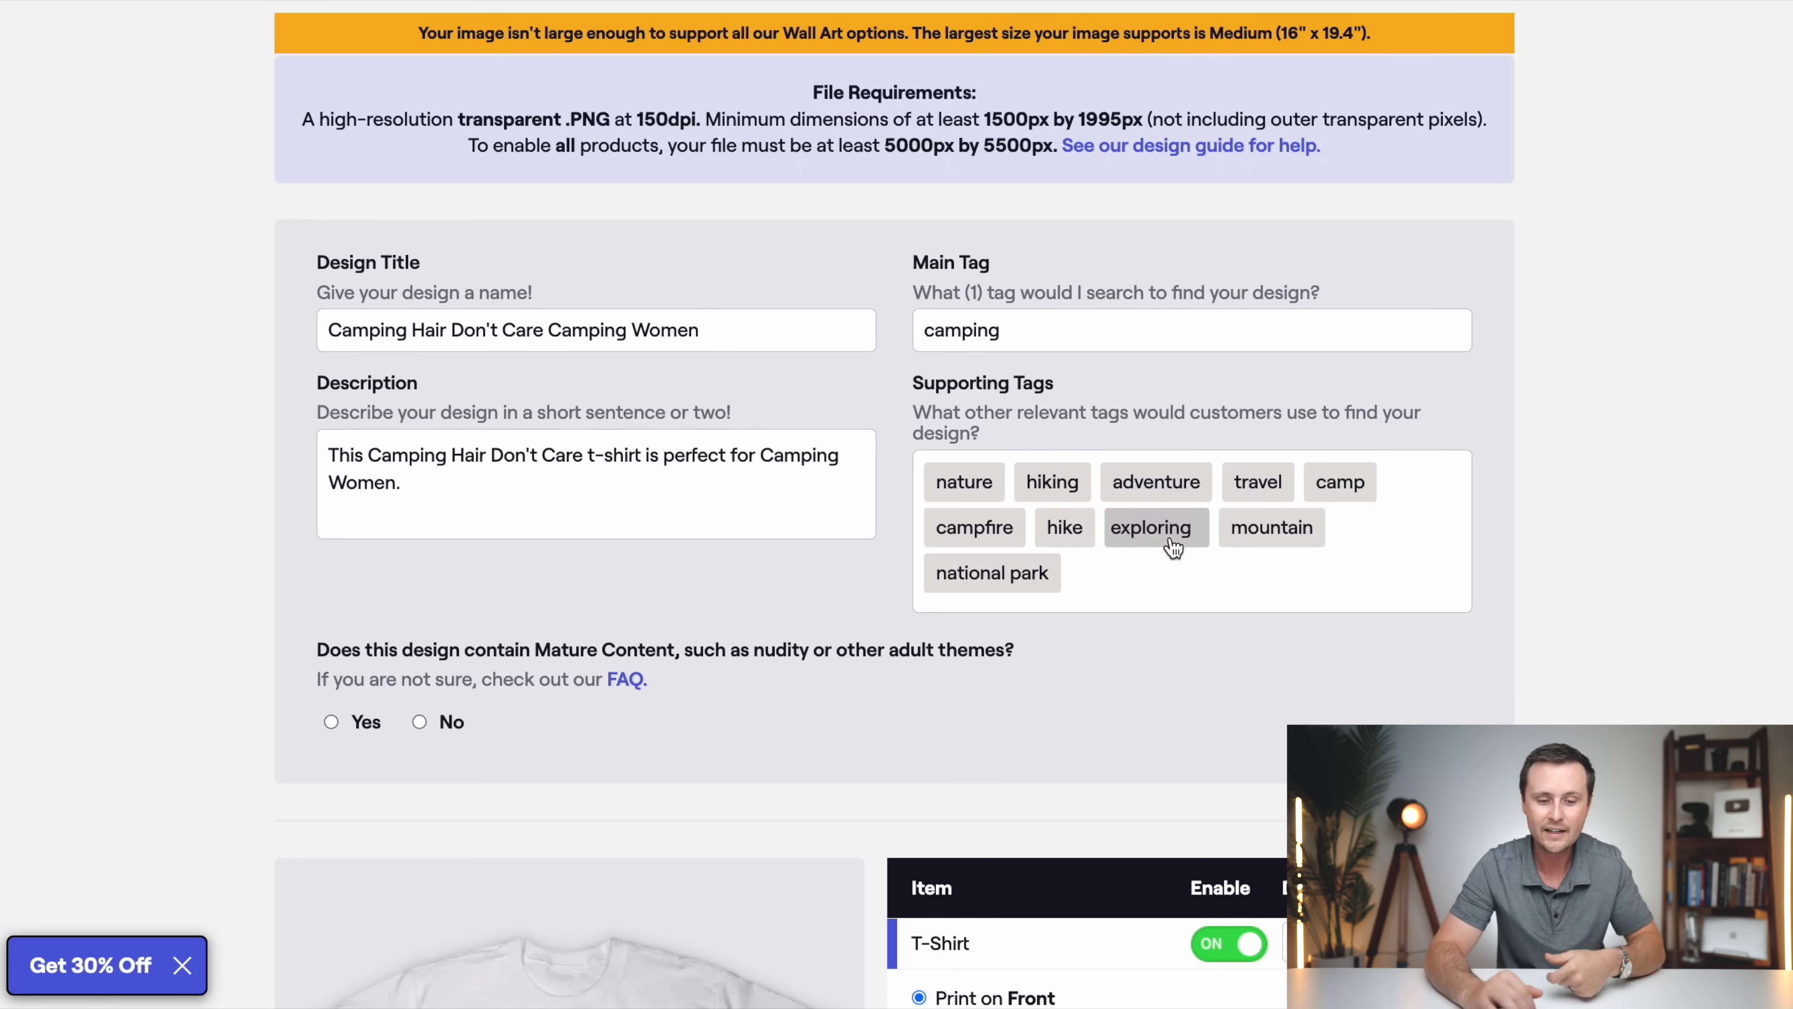
# Step: Mark the design as containing no mature content and choose Black as the T-shirt's default color
pyautogui.scroll(-2, 1170, 536)
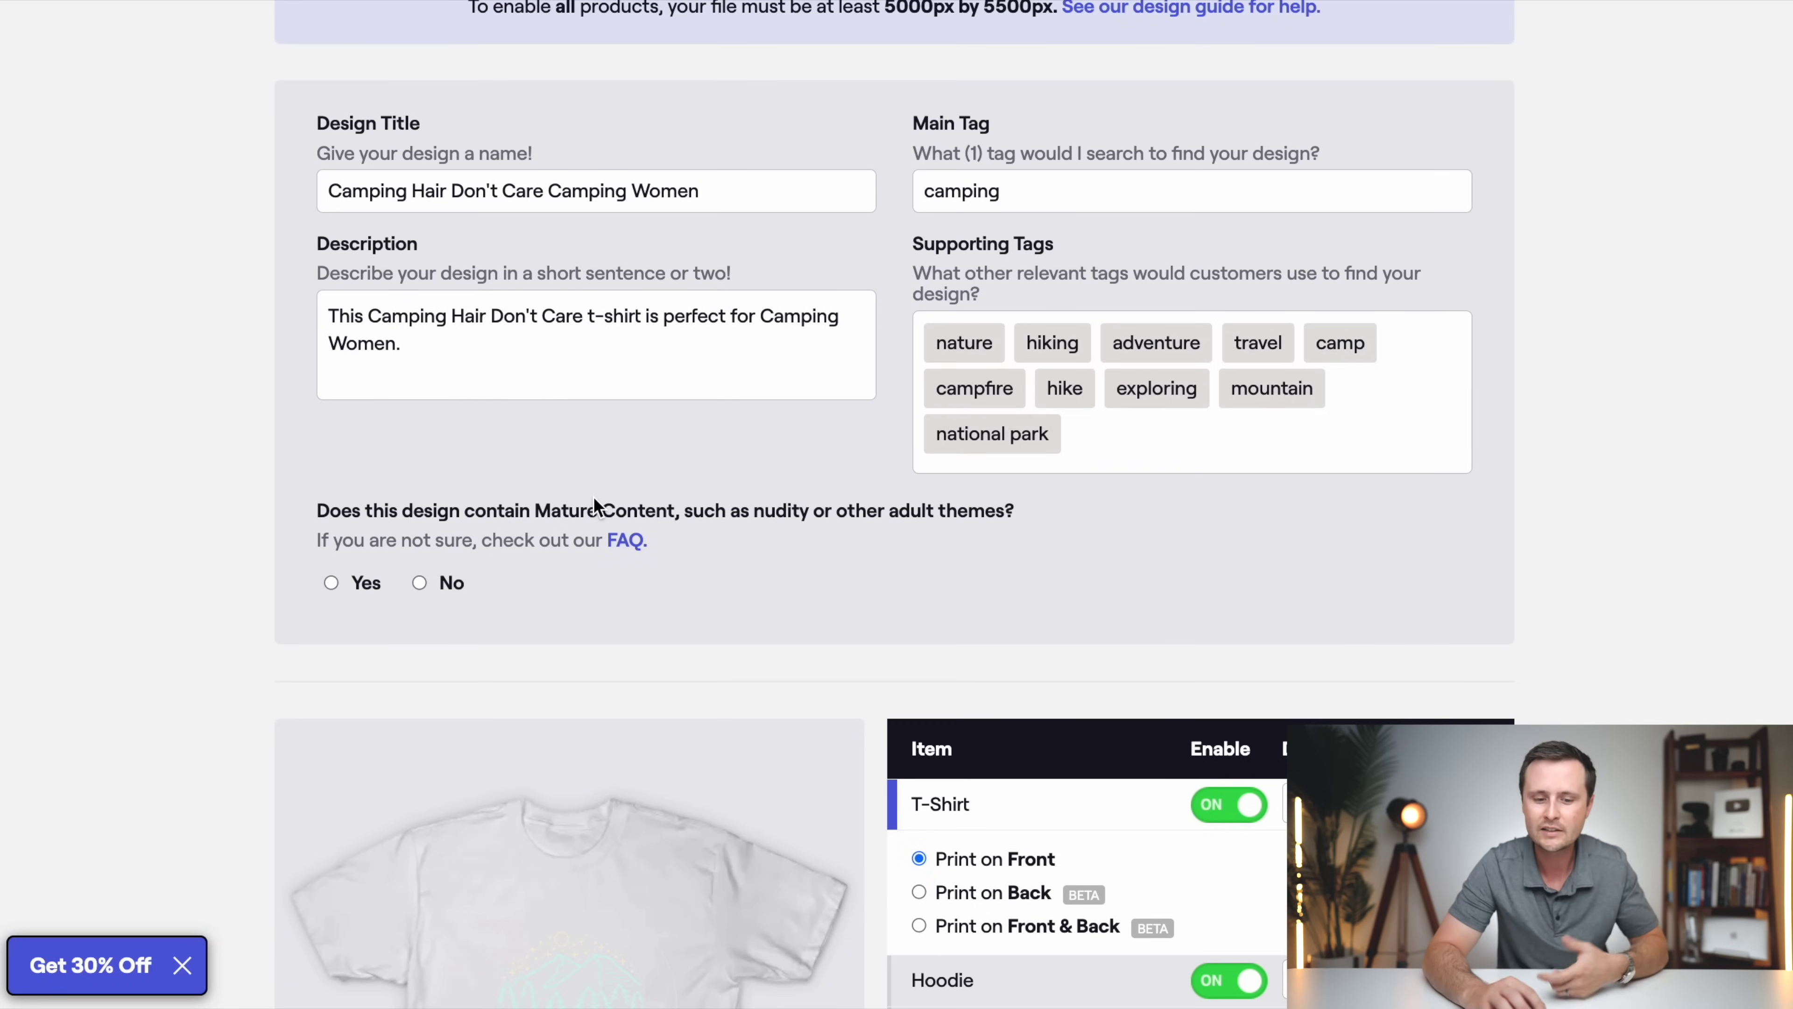
pyautogui.click(417, 585)
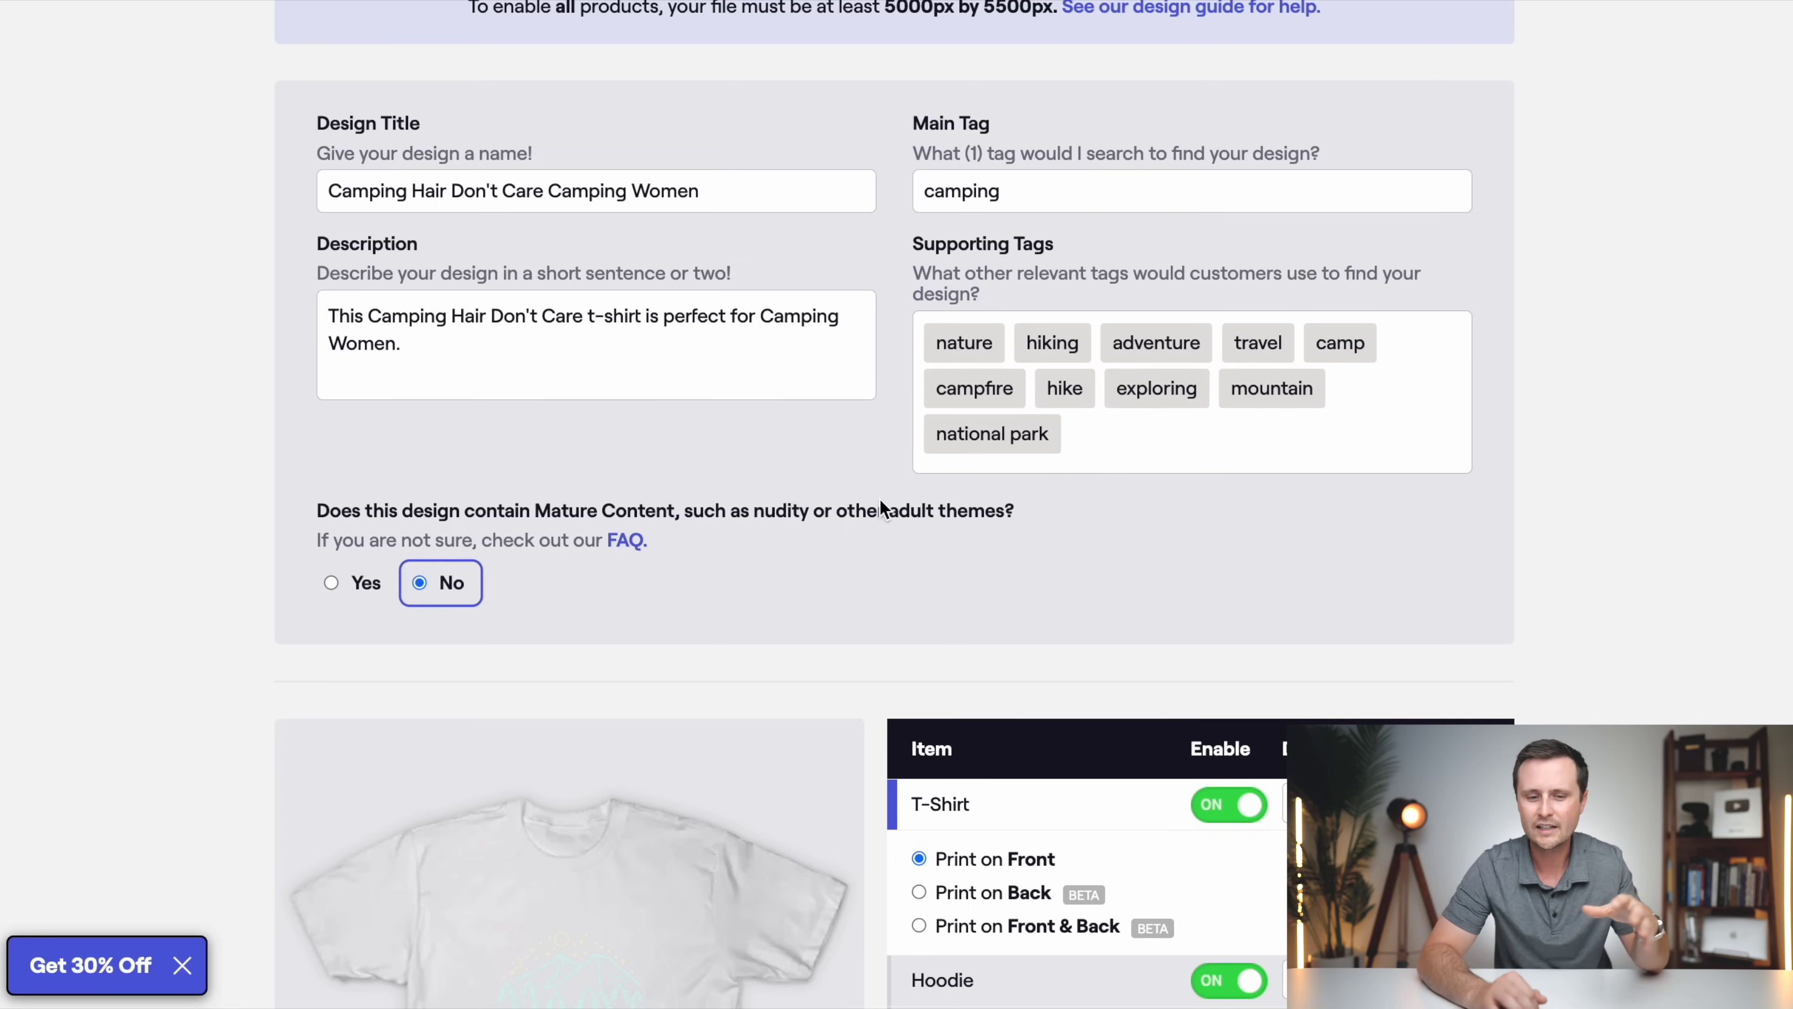
pyautogui.scroll(-8, 875, 181)
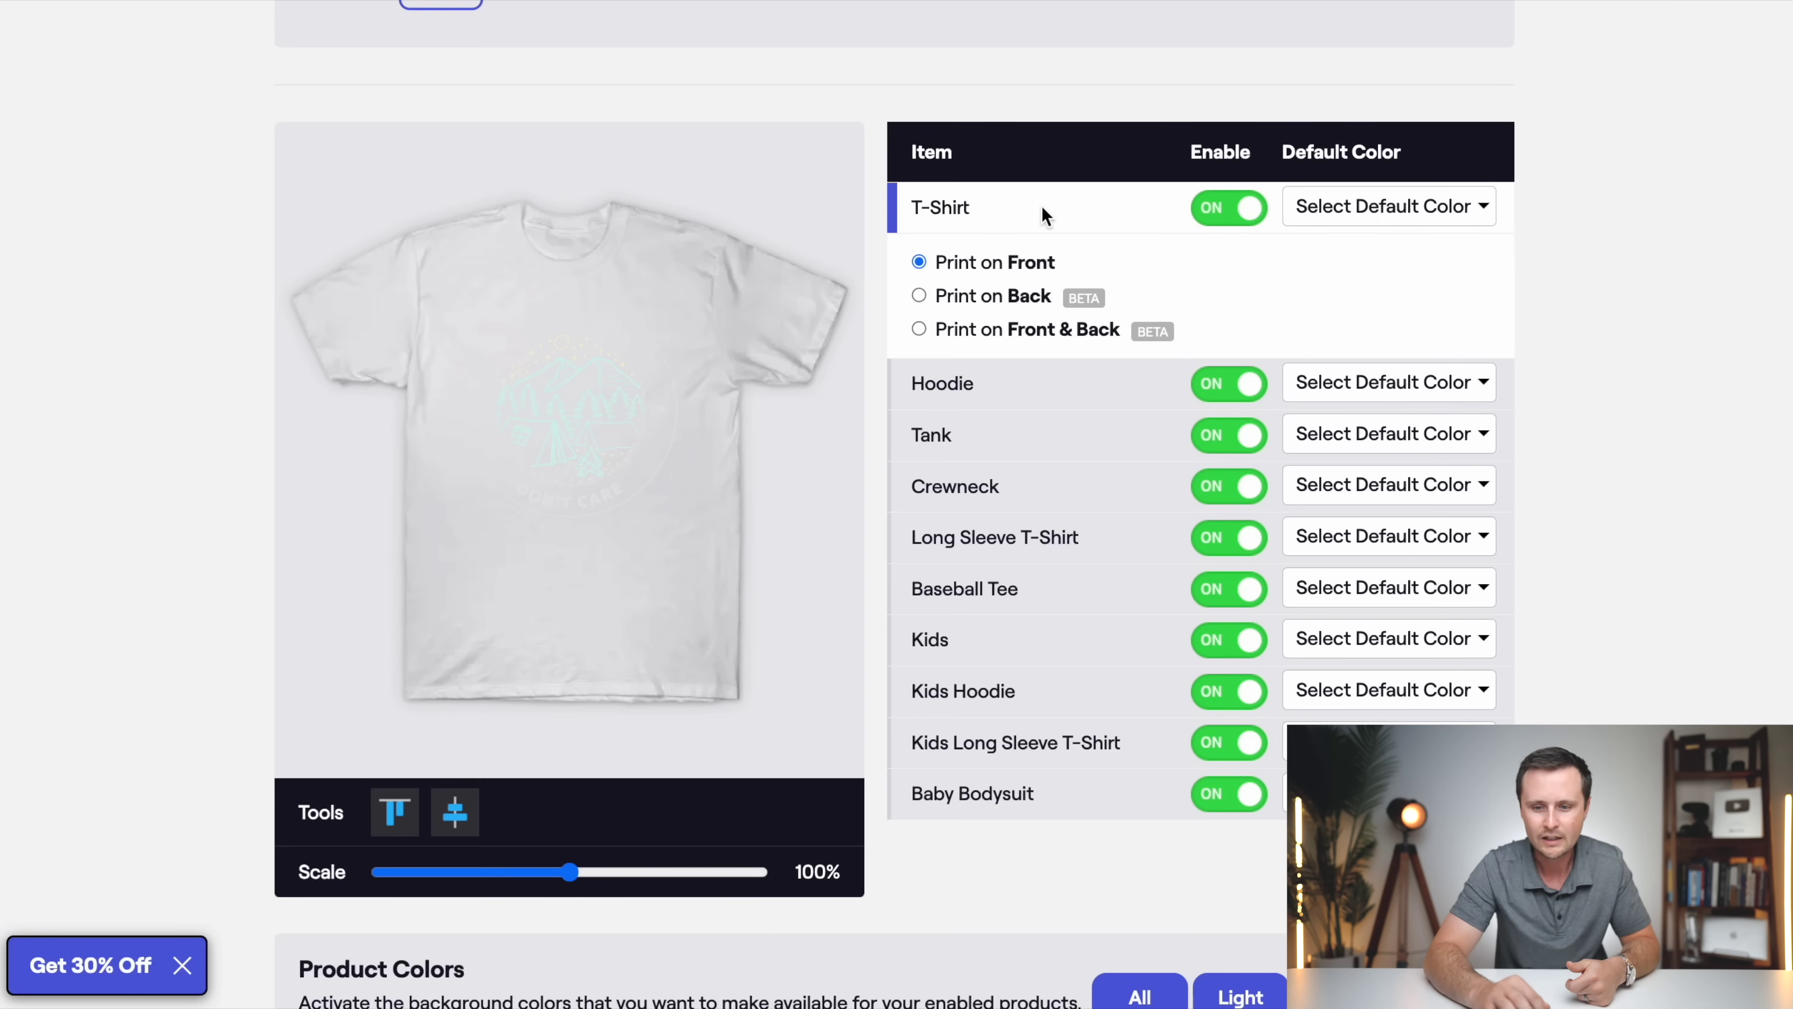
pyautogui.click(1440, 209)
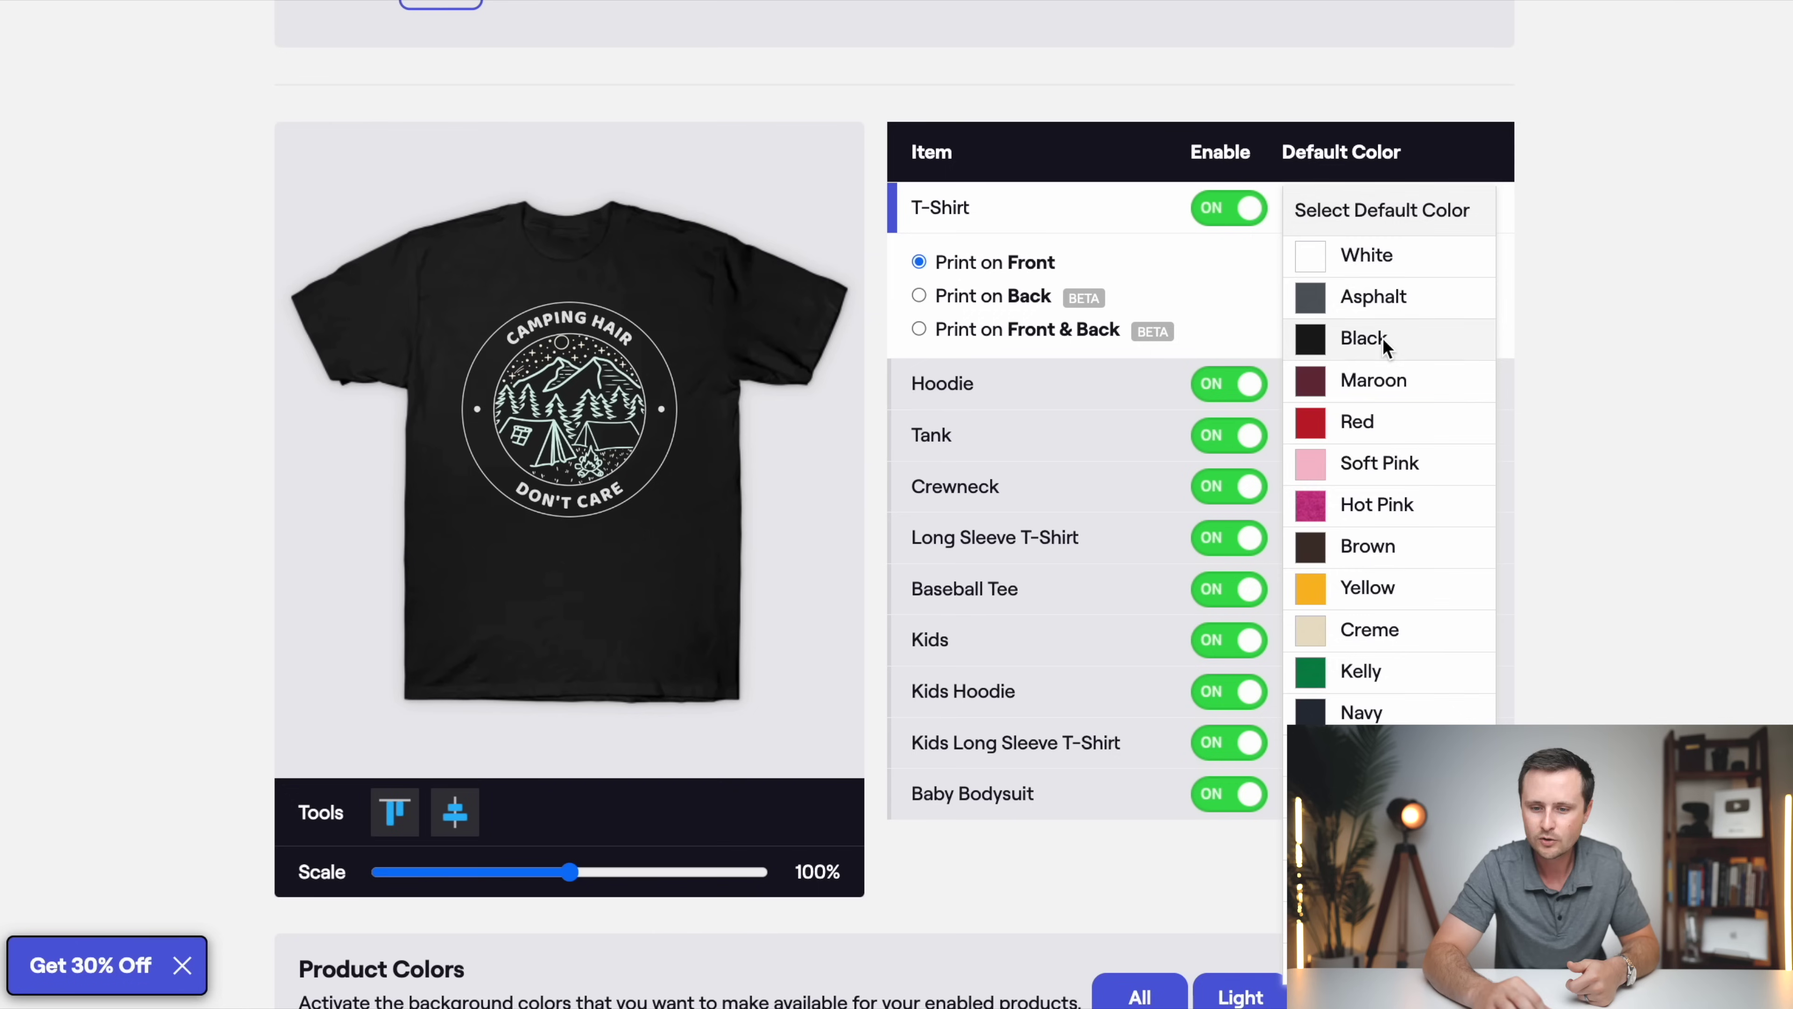
pyautogui.click(1365, 339)
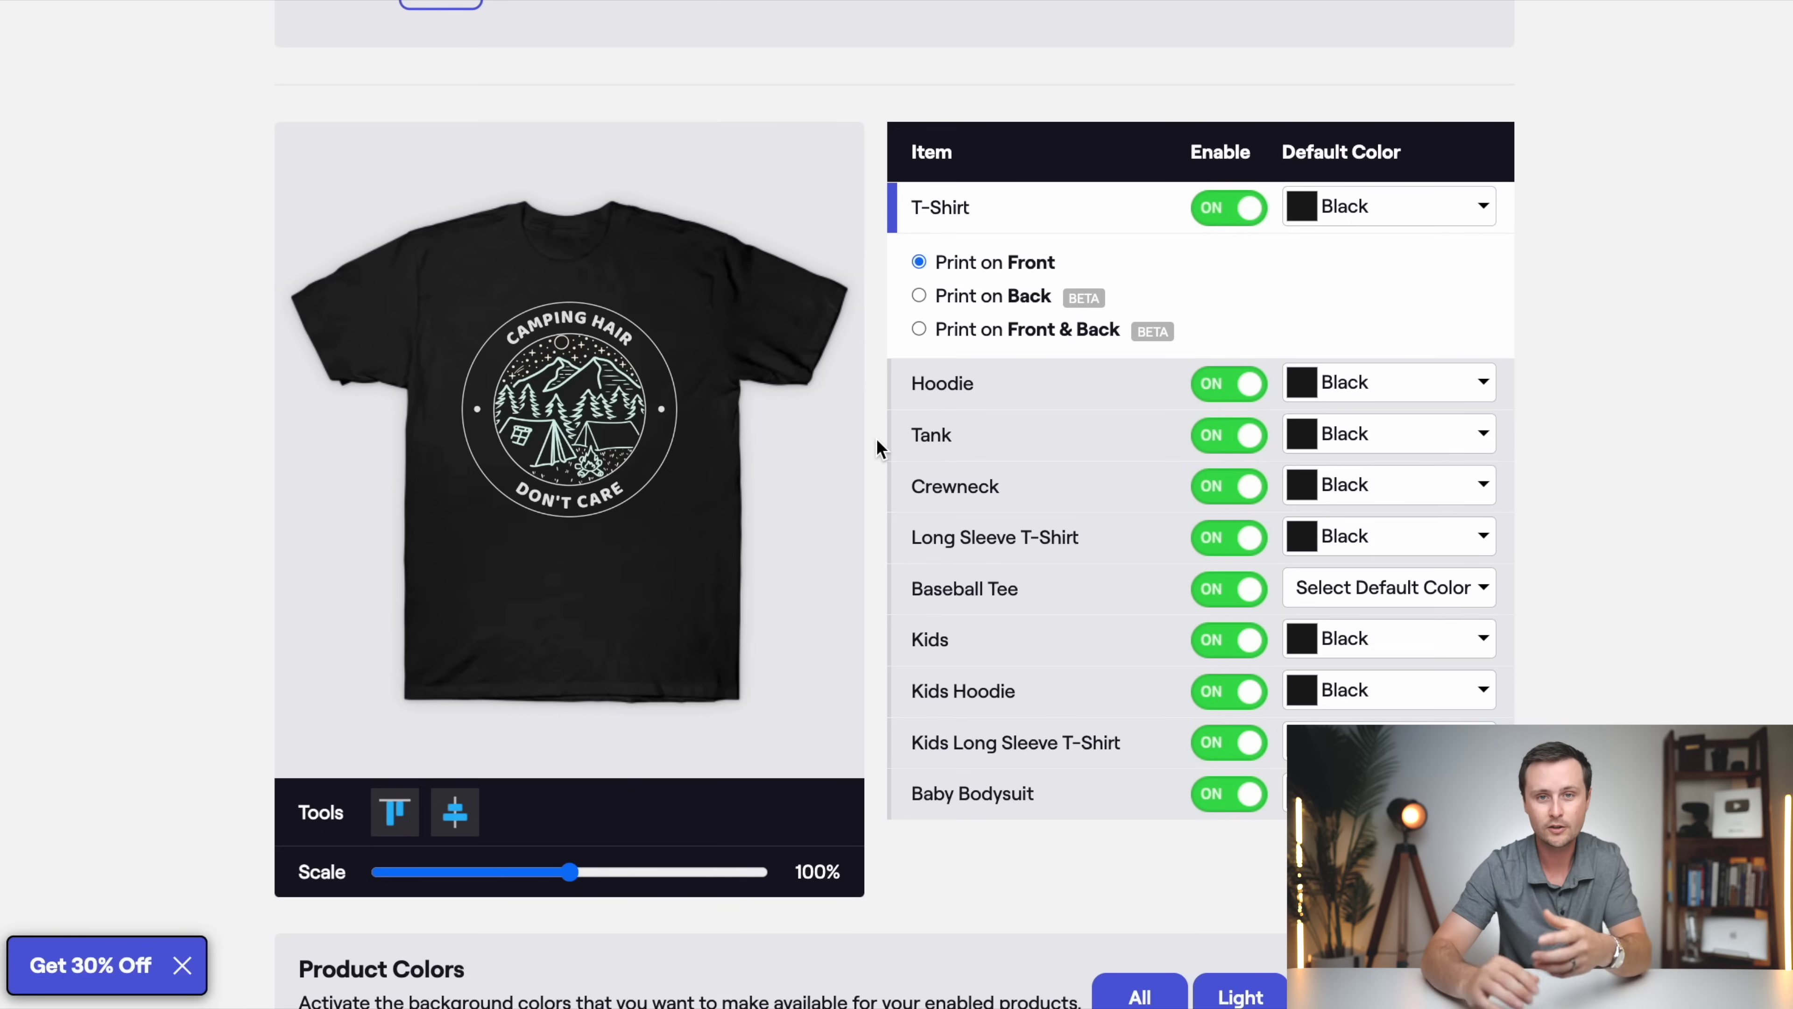
pyautogui.click(1414, 211)
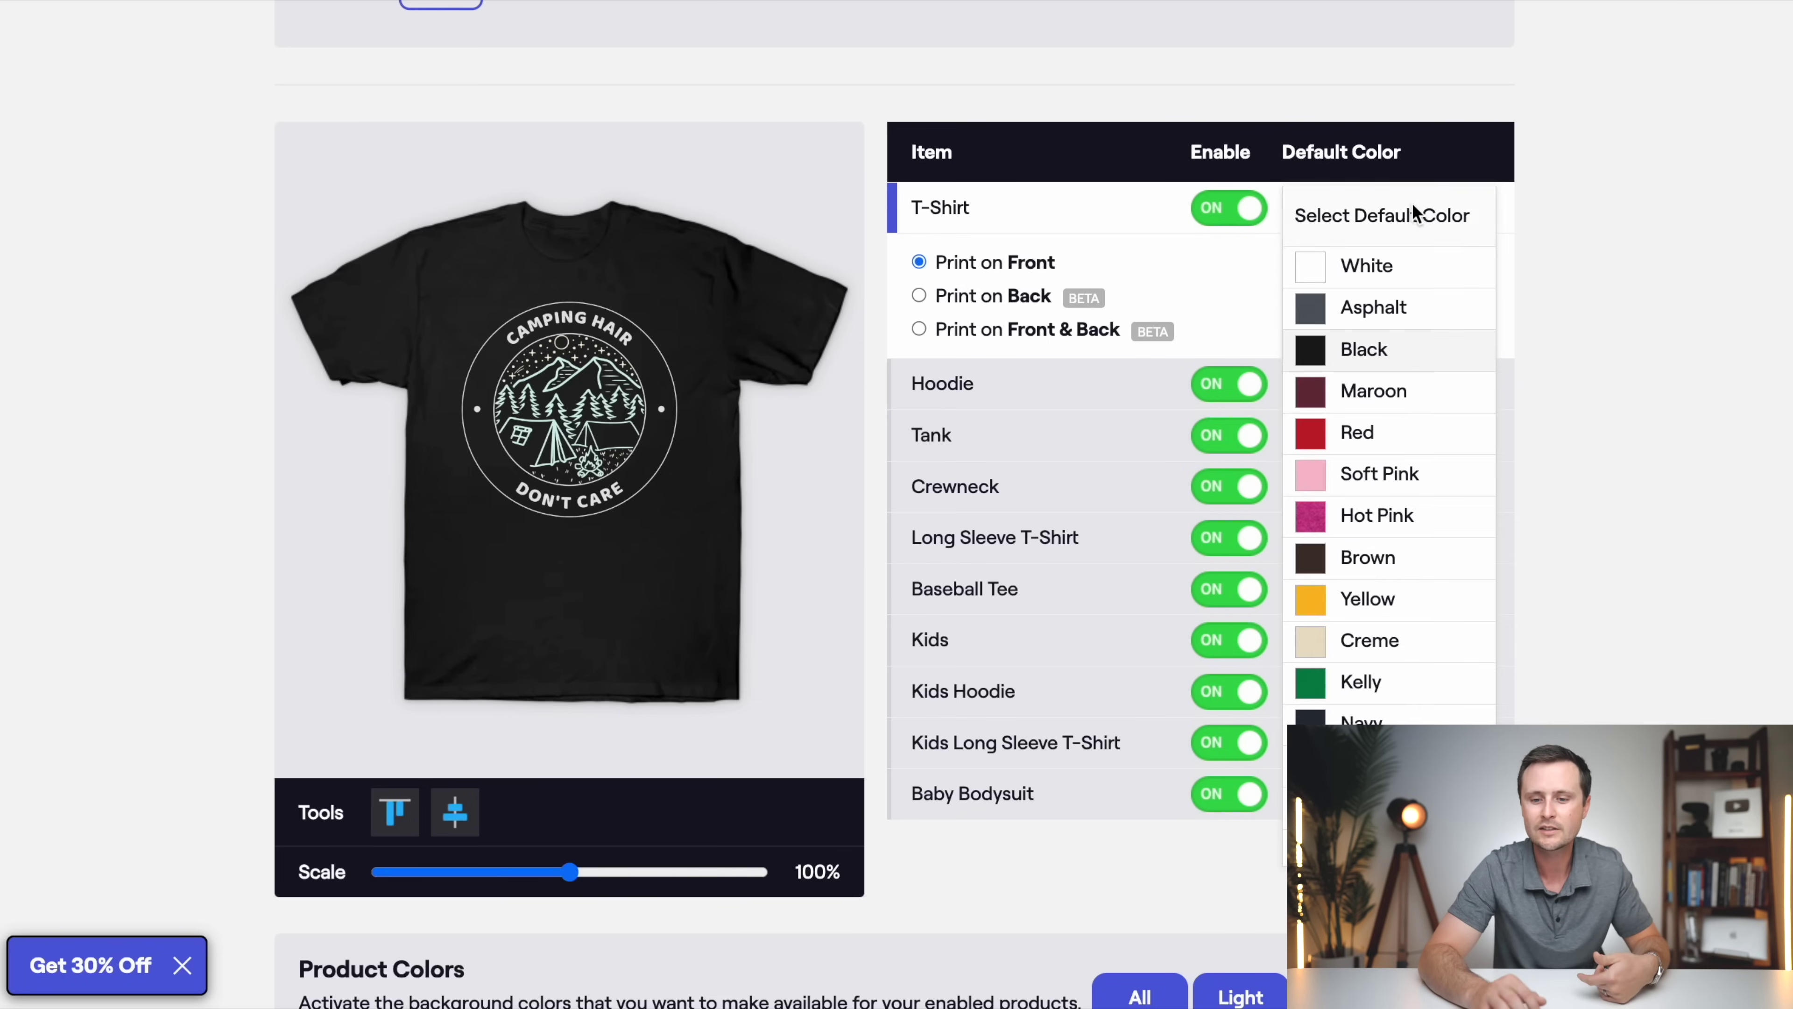
pyautogui.click(1312, 357)
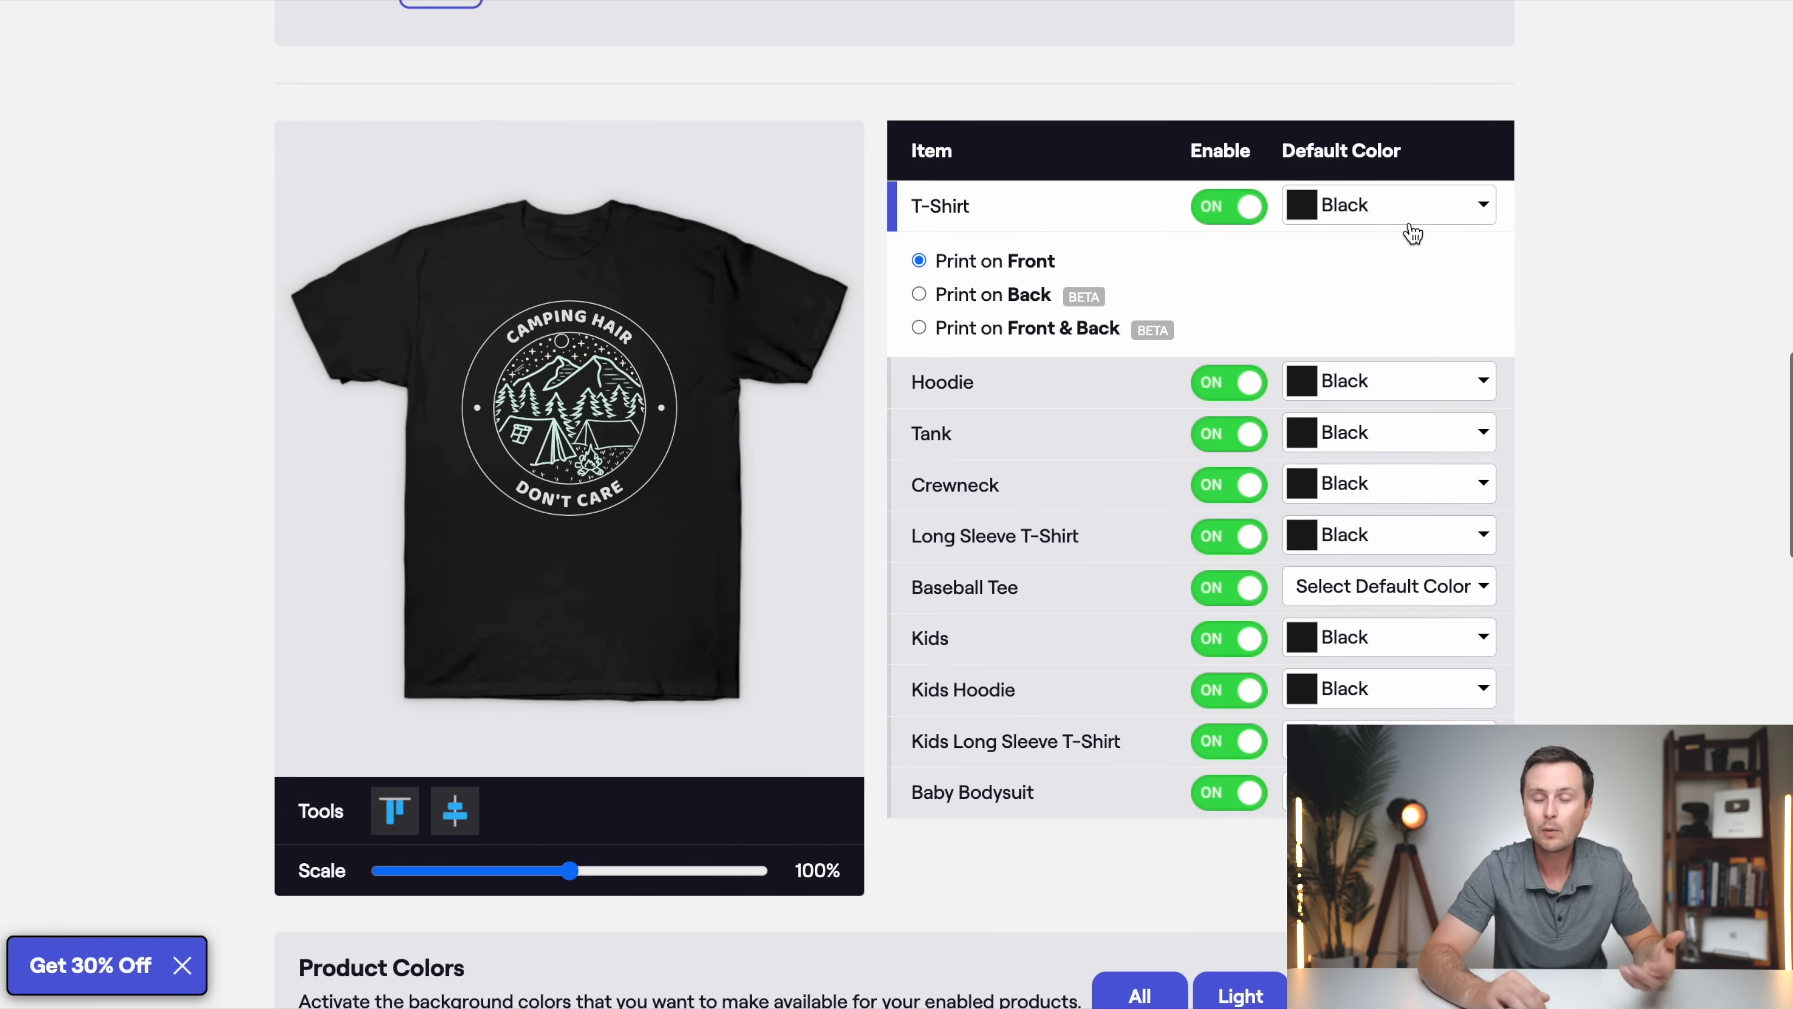
# Step: Try enabling all product colors, and restrict the available colors to the Dark set
pyautogui.scroll(-3, 1414, 233)
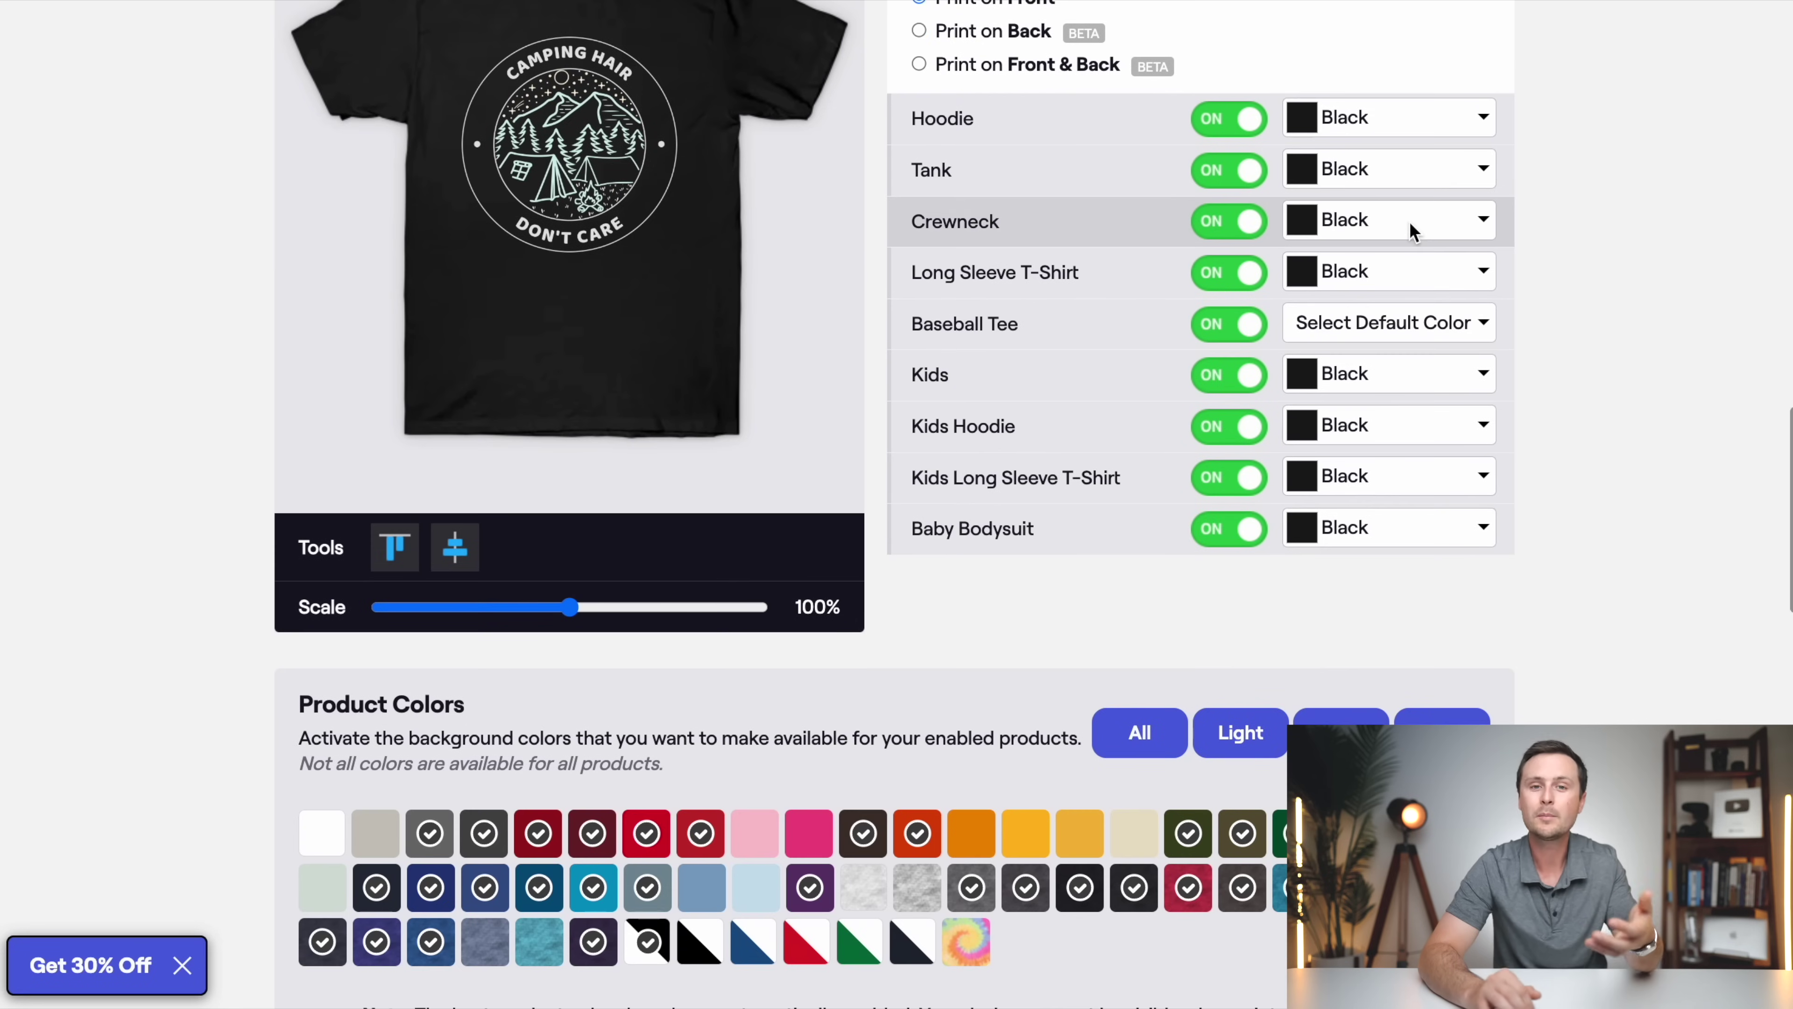
pyautogui.scroll(-3, 1557, 553)
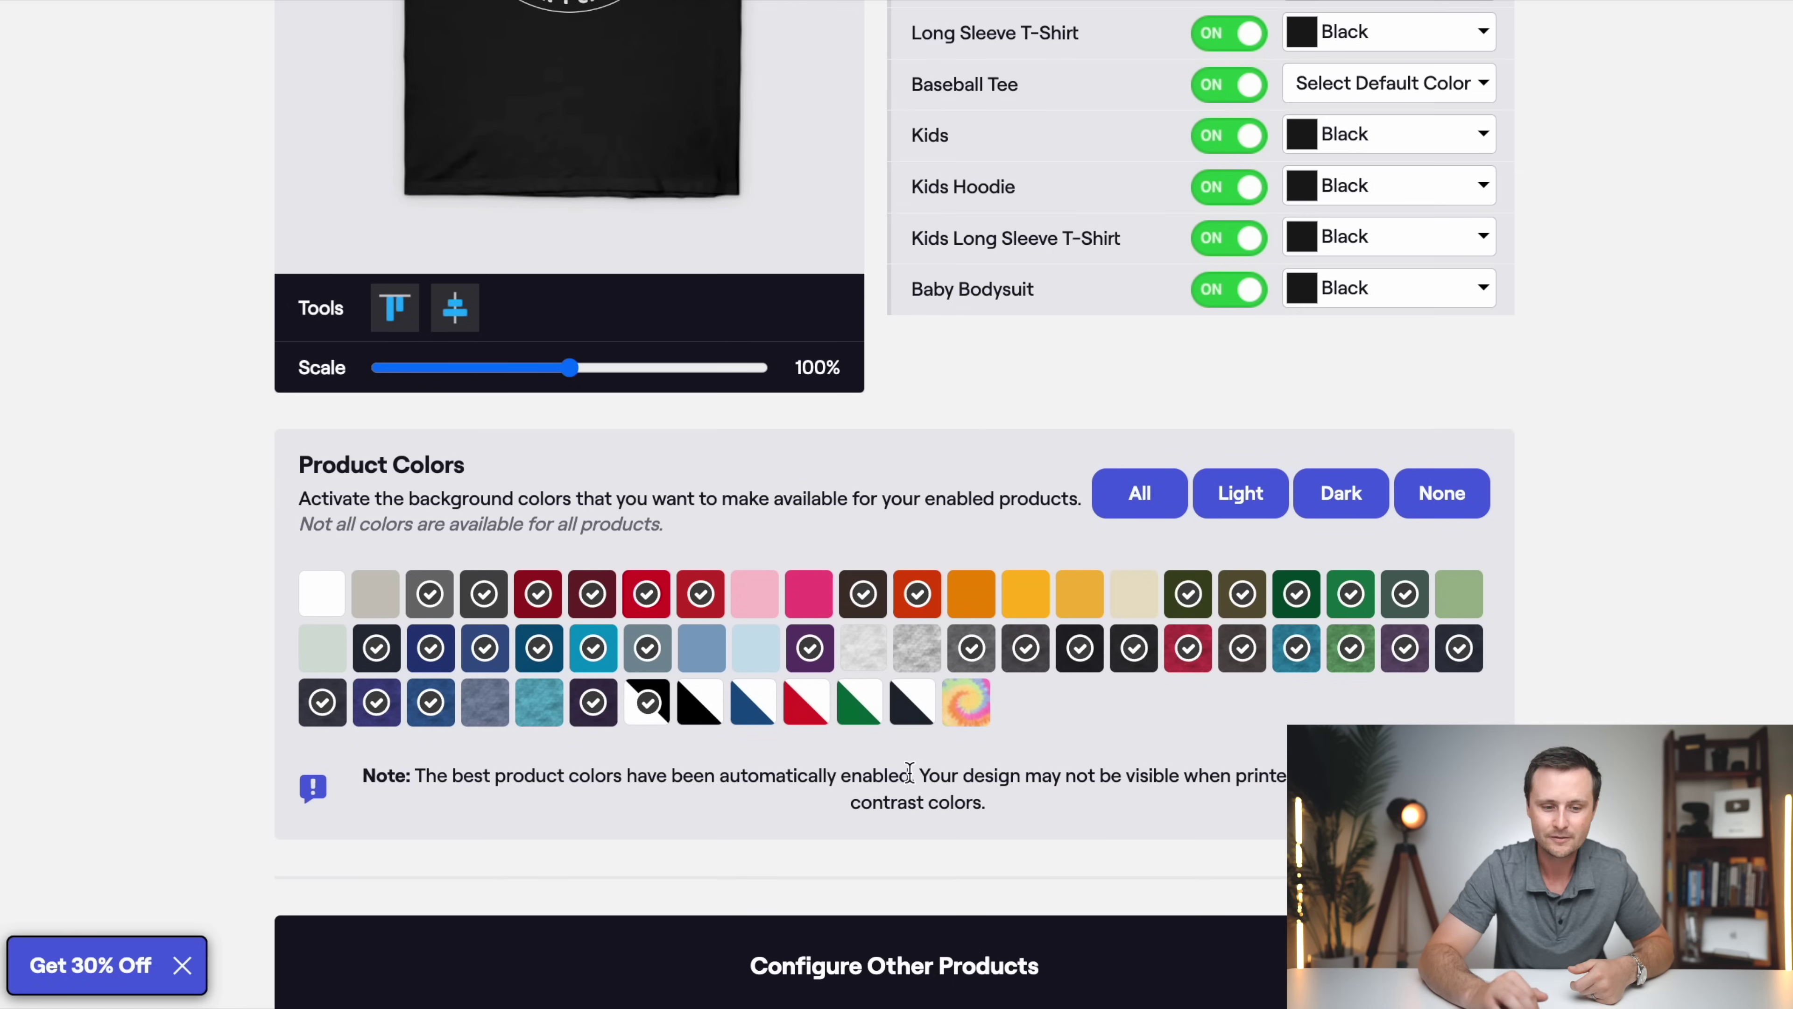
pyautogui.click(1147, 495)
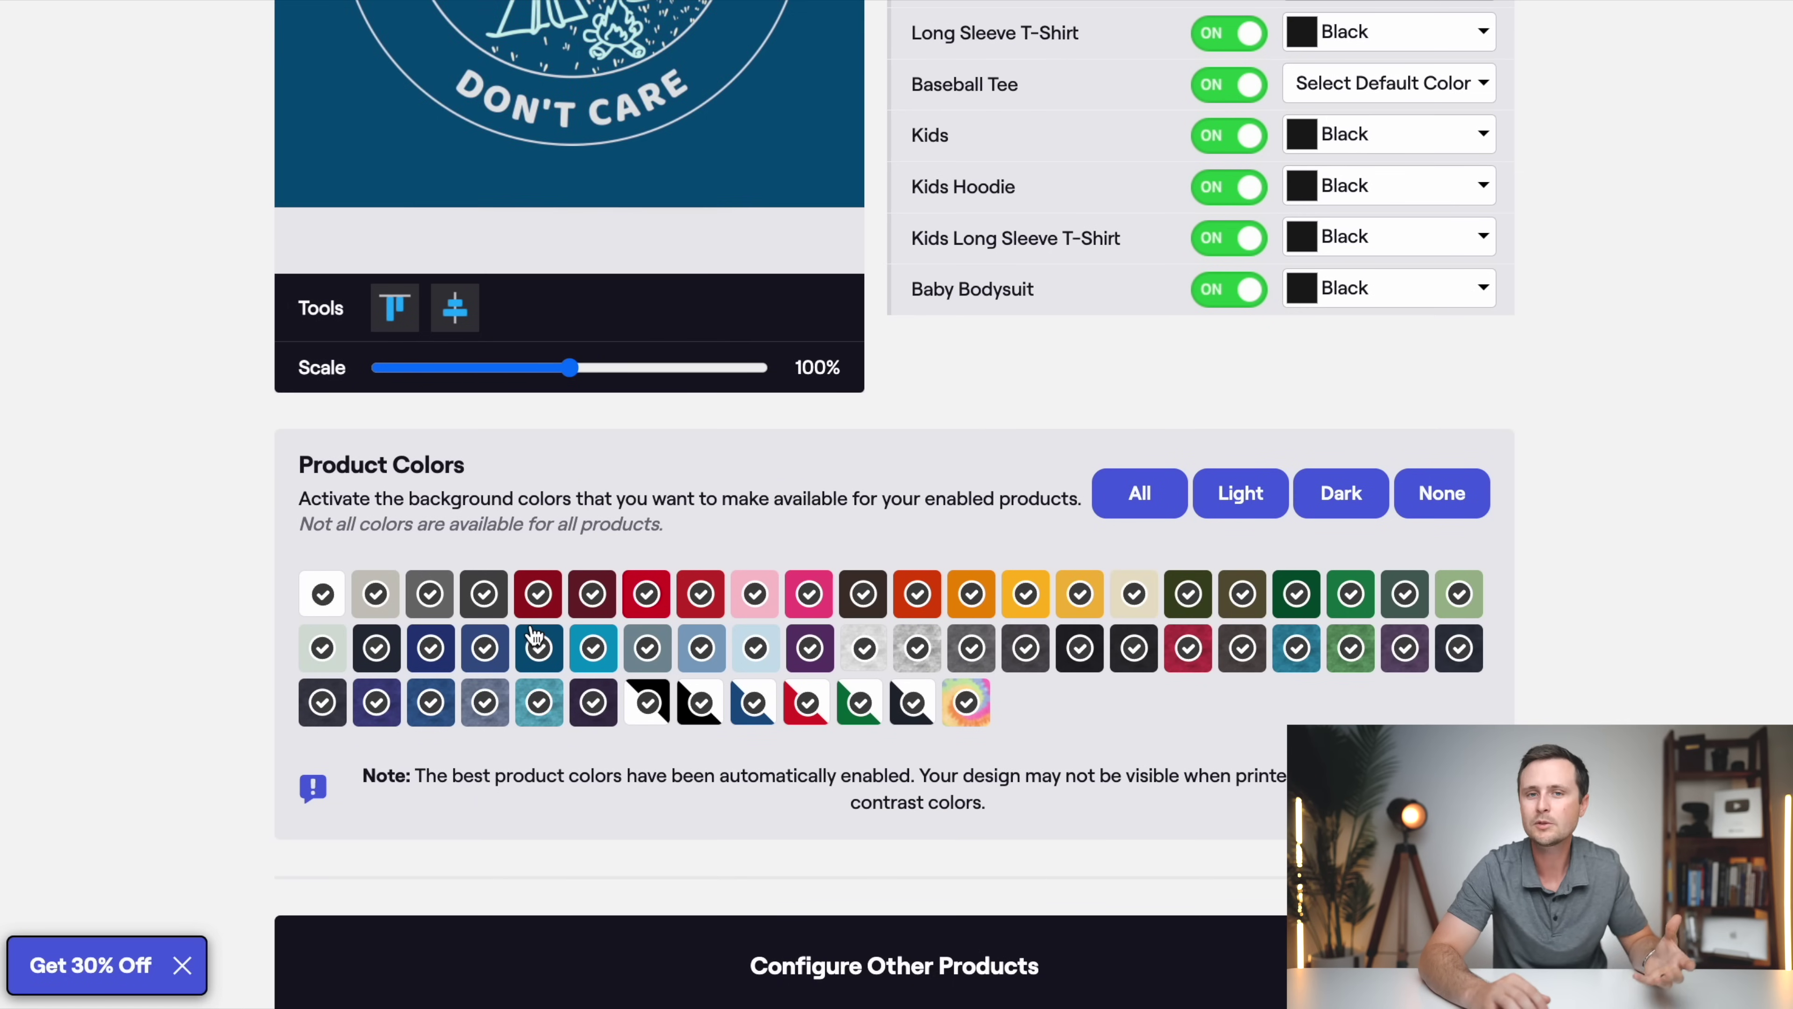
pyautogui.scroll(2, 534, 635)
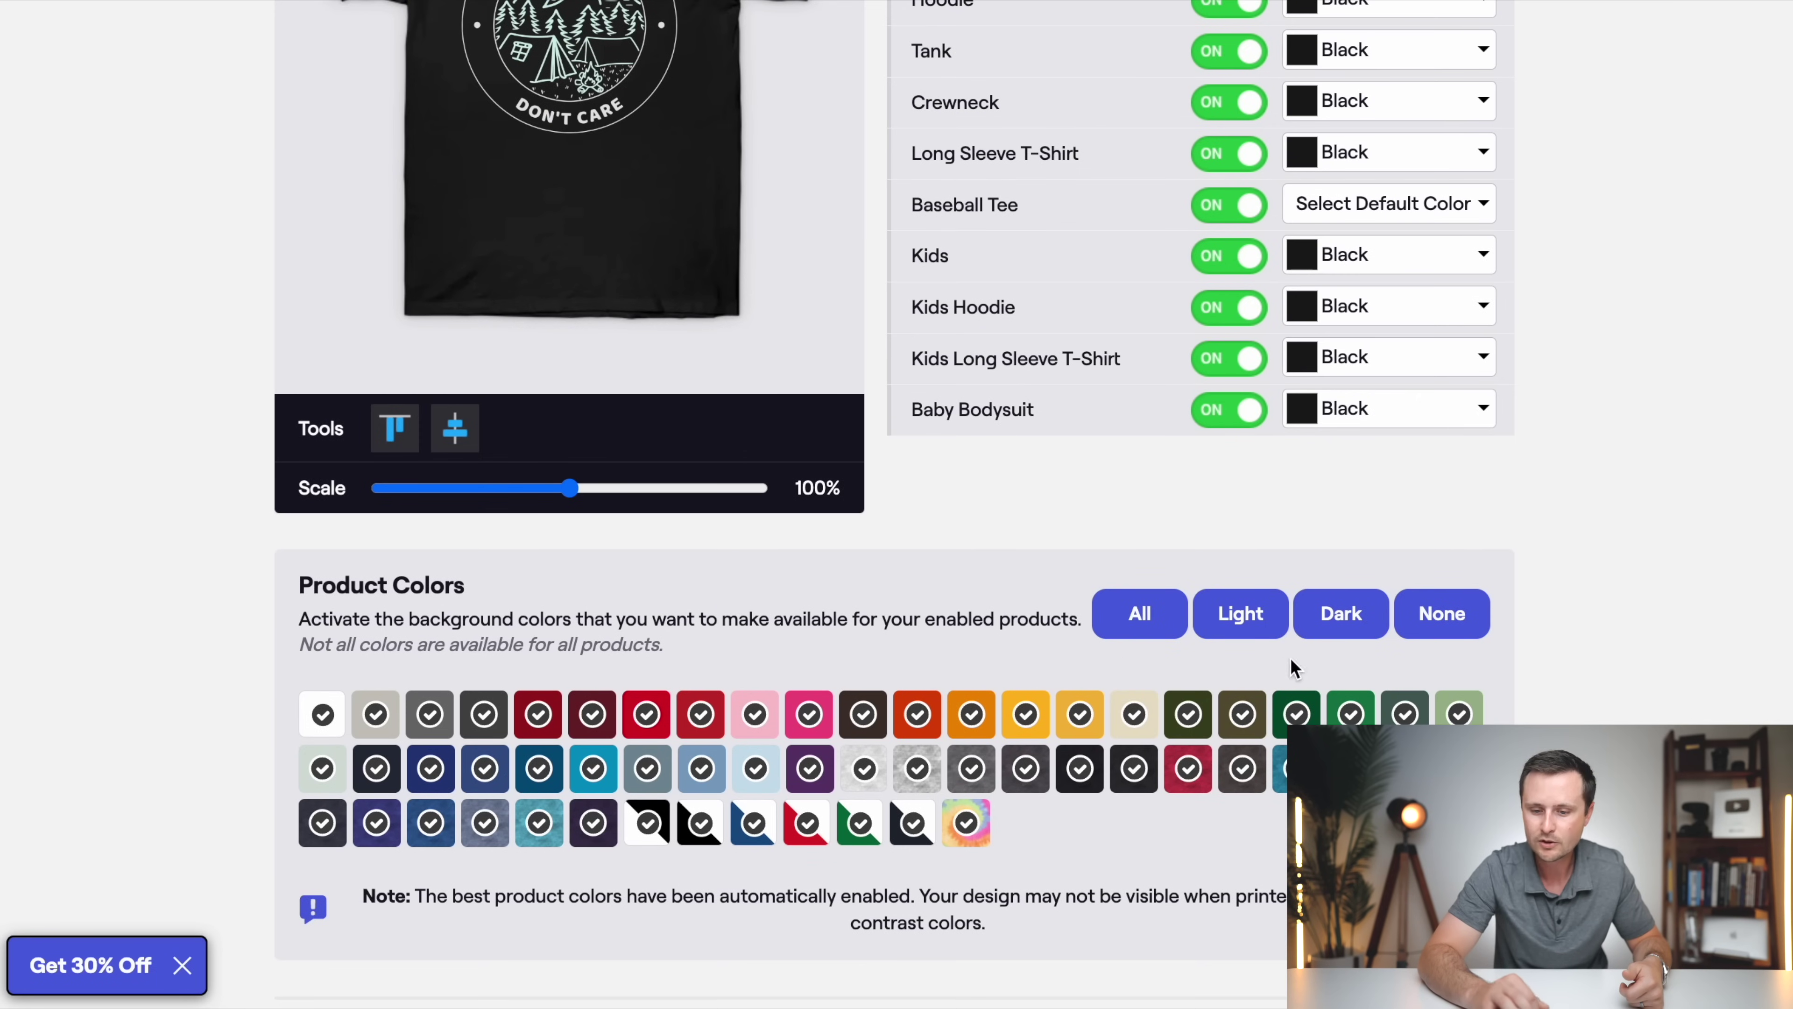
pyautogui.click(1359, 638)
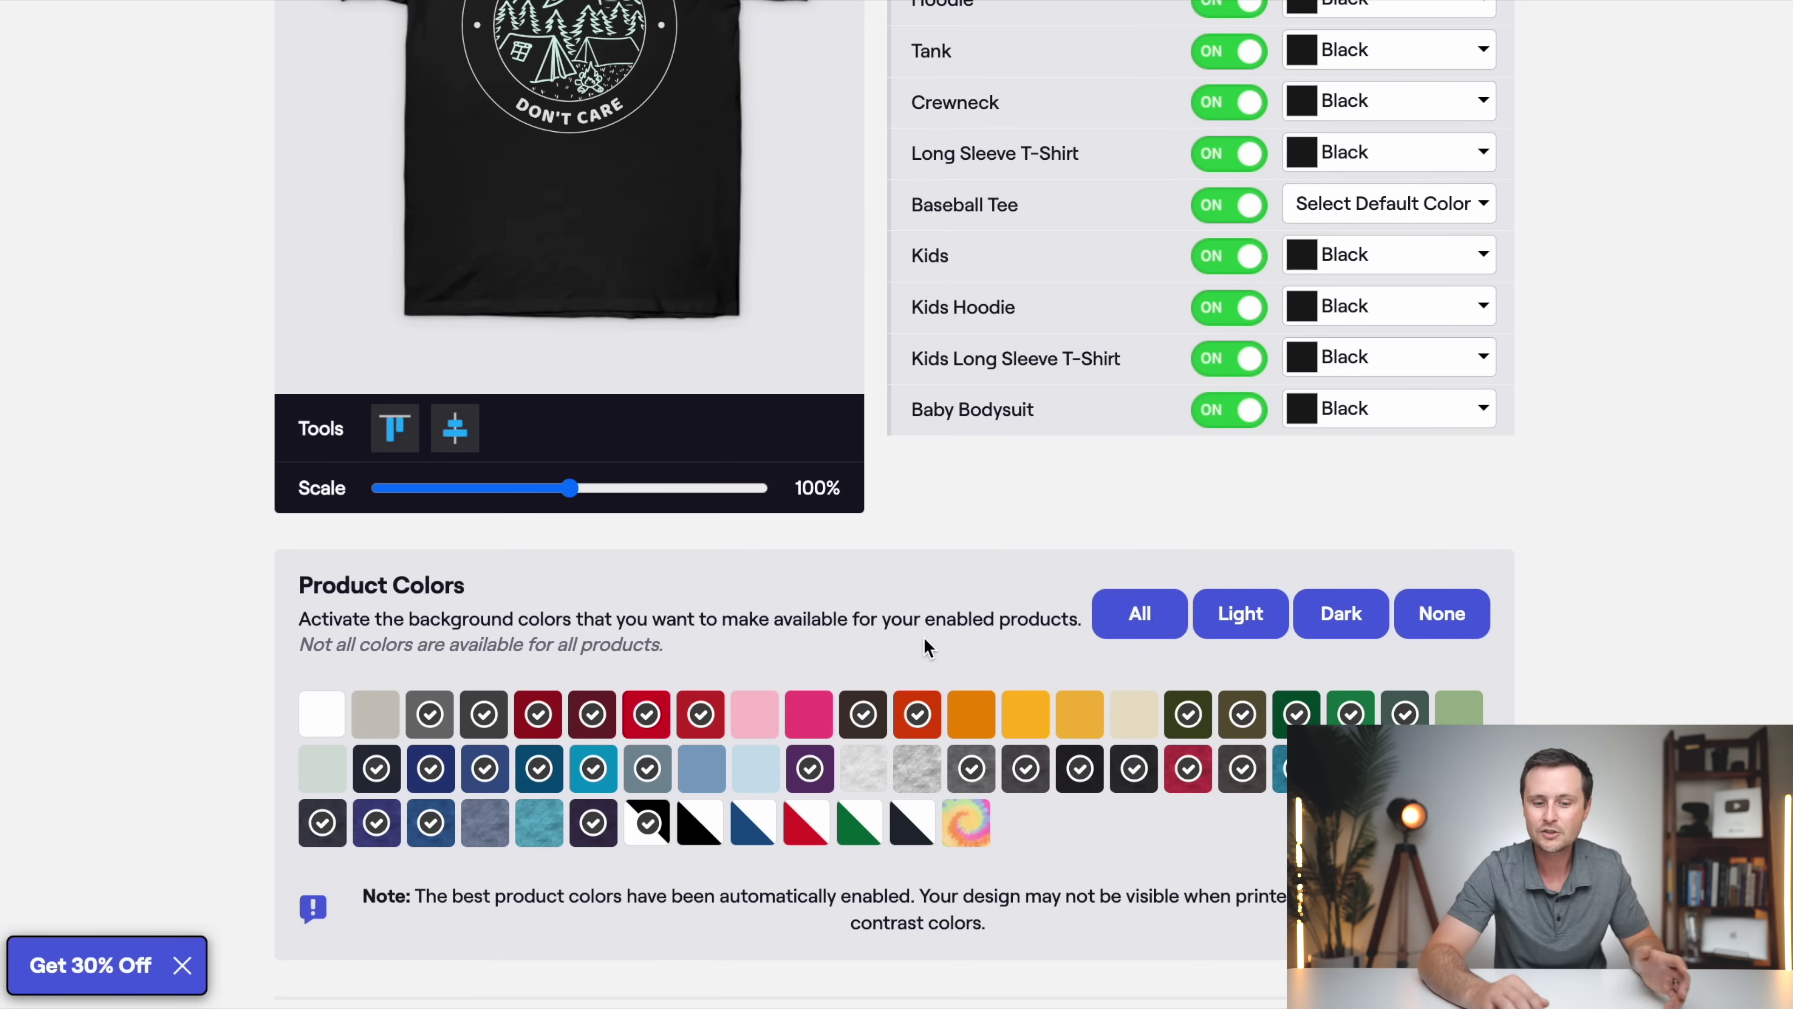
# Step: Examine the artwork on the enabled colors and on each apparel item from the hoodie through the baby bodysuit
pyautogui.scroll(2, 592, 714)
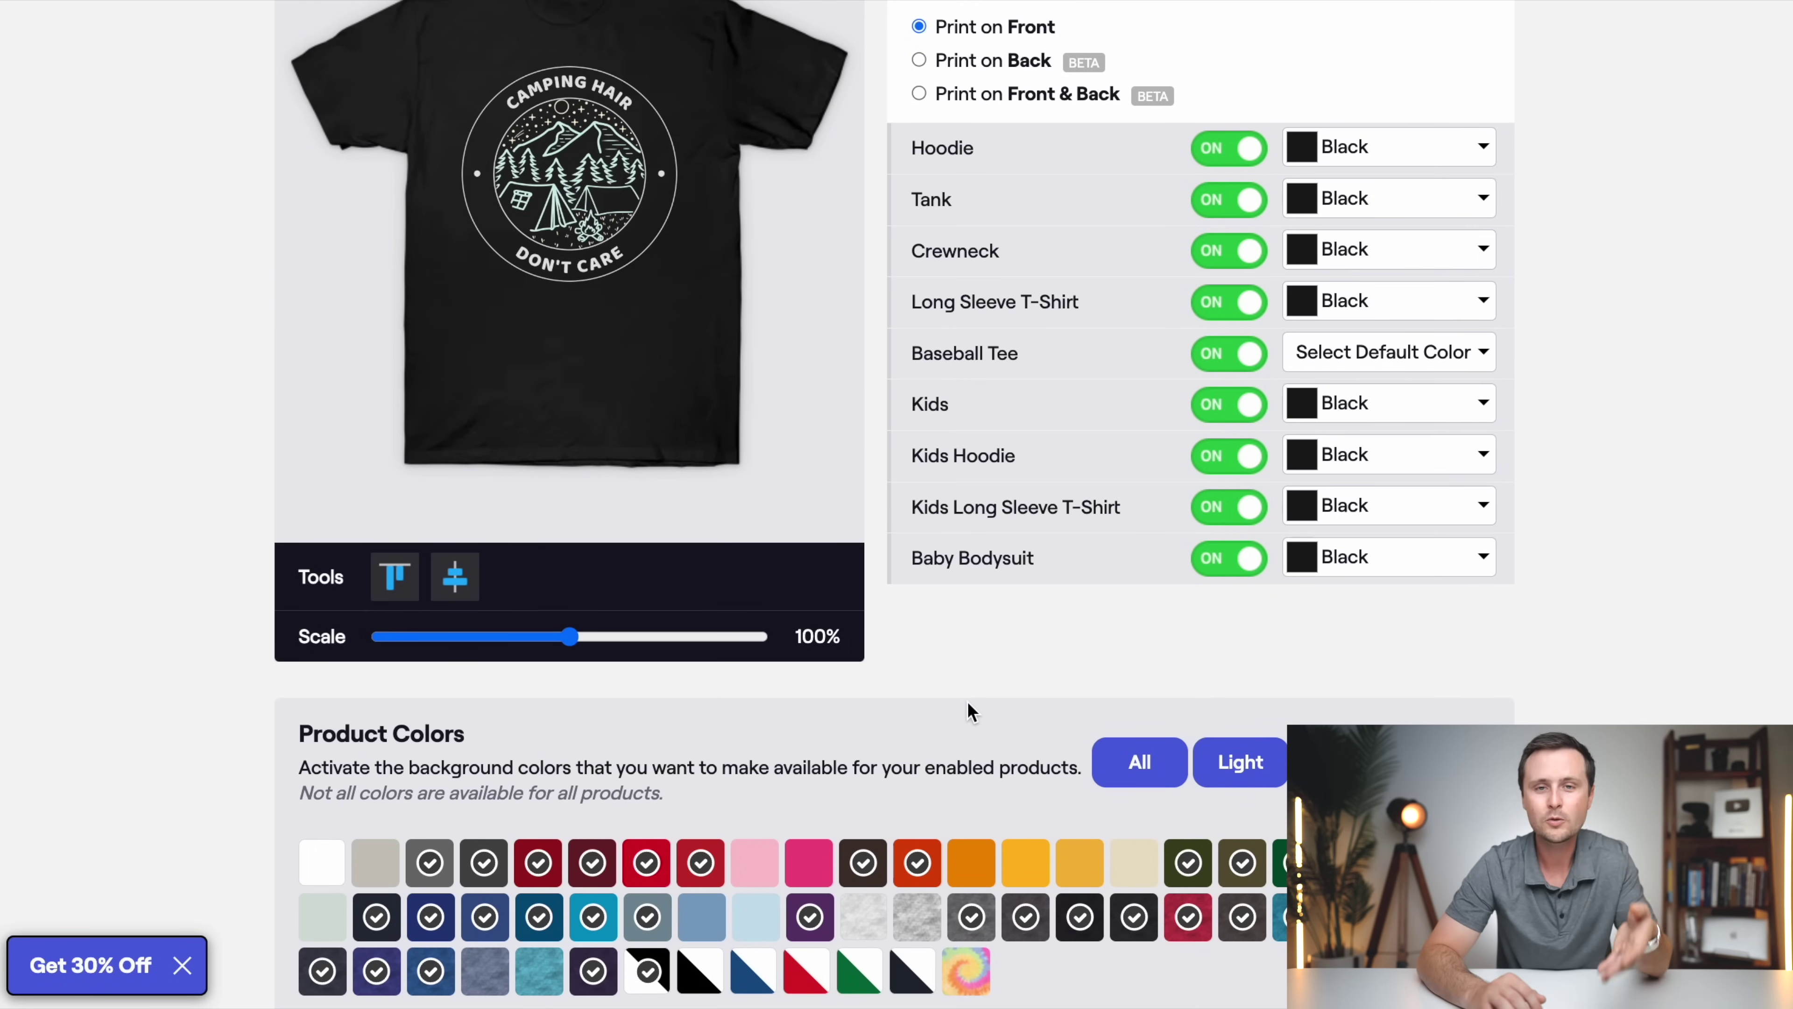
pyautogui.scroll(-4, 971, 710)
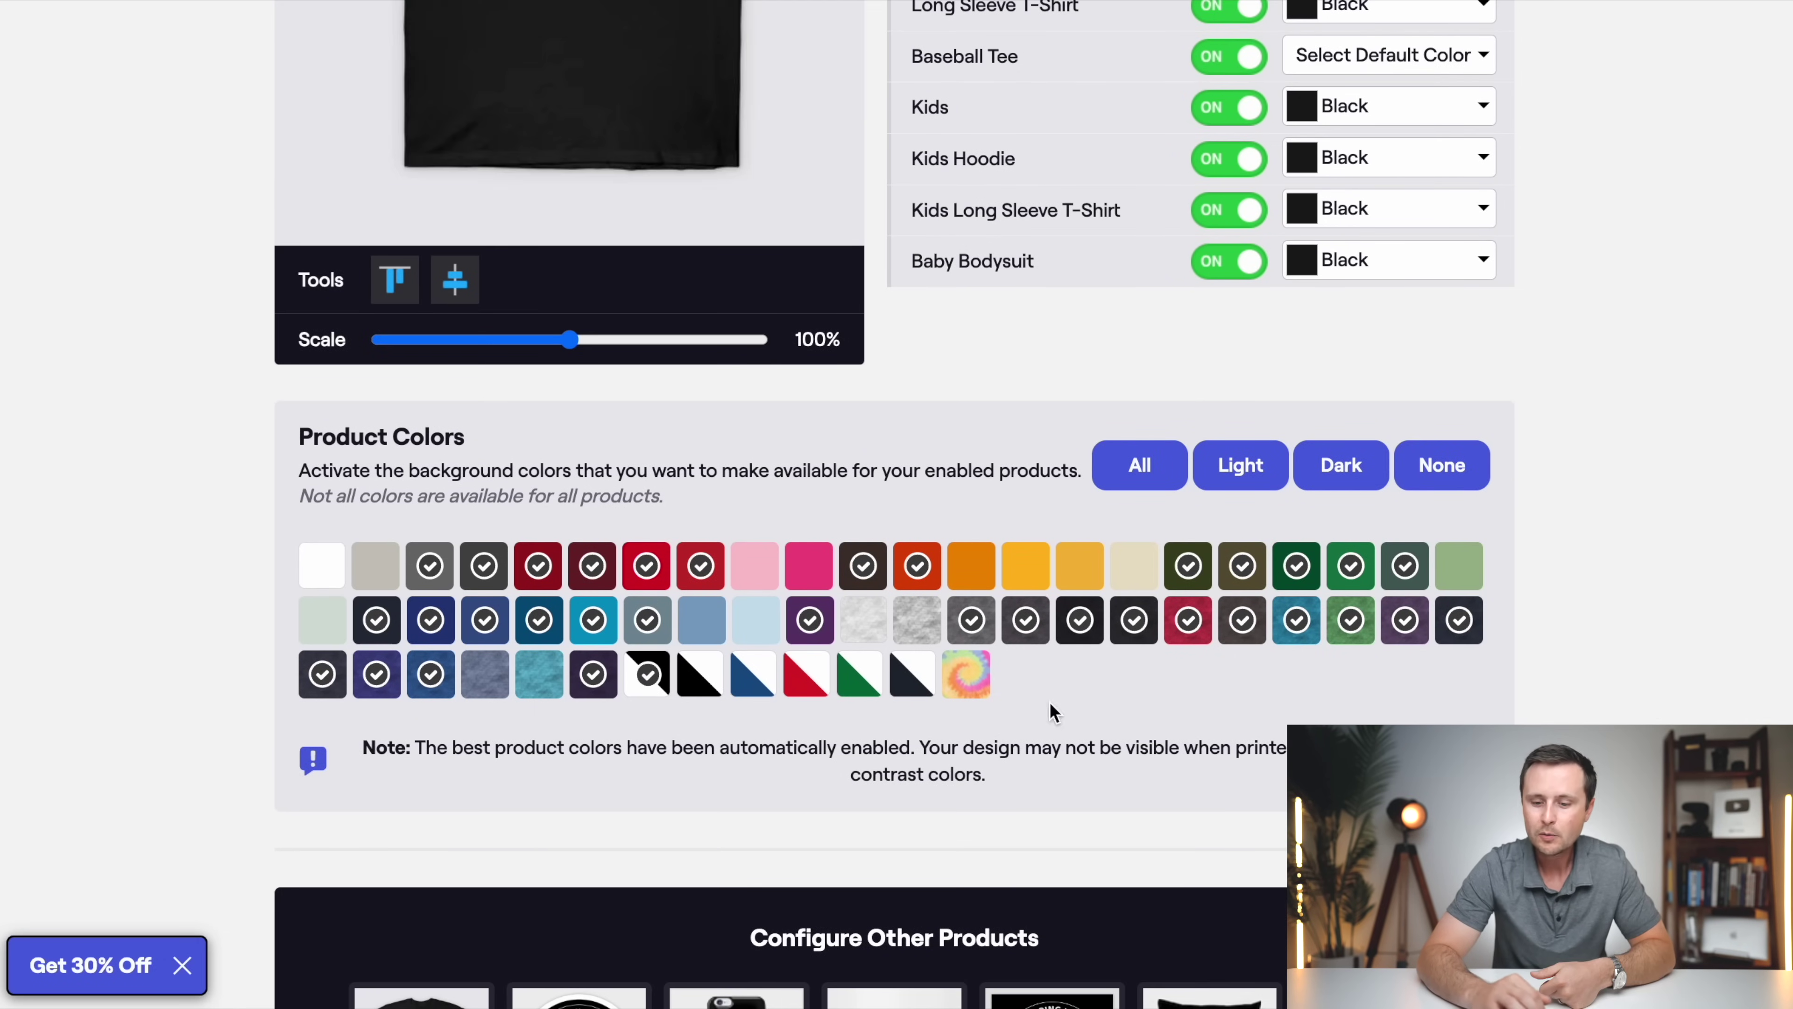
pyautogui.scroll(2, 1621, 613)
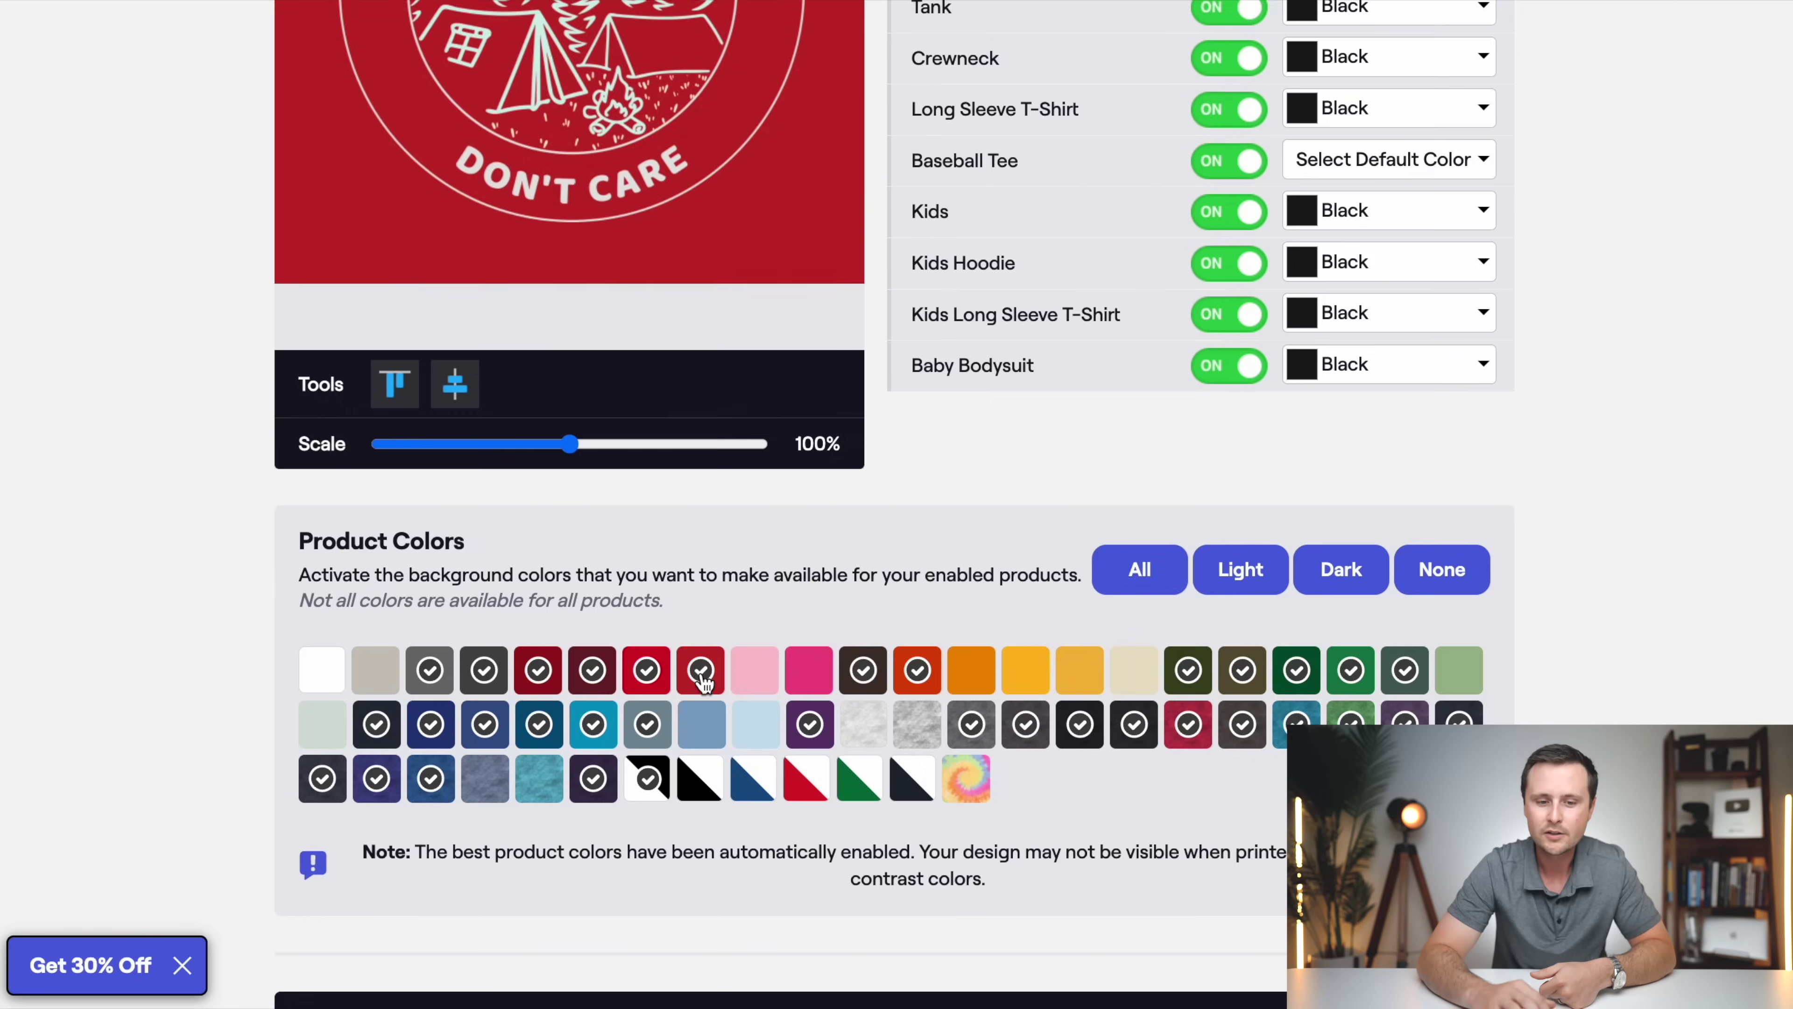
pyautogui.scroll(7, 678, 706)
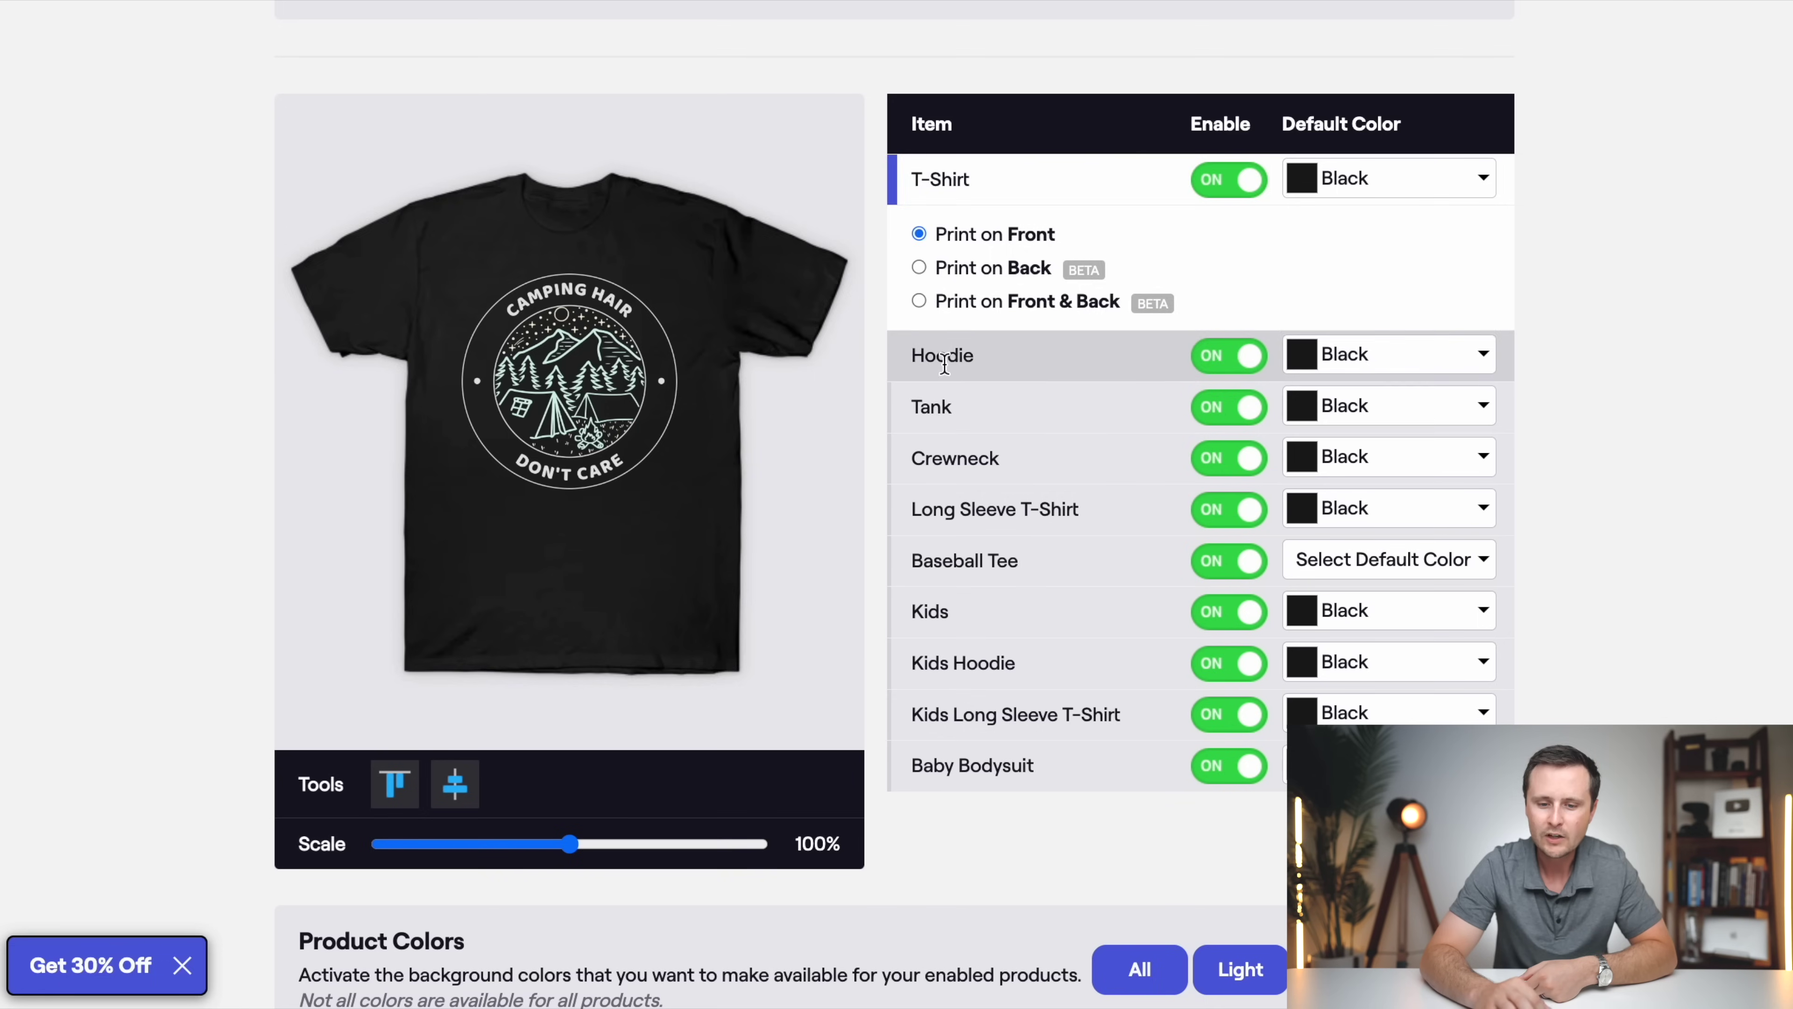
pyautogui.click(939, 349)
pyautogui.click(939, 401)
pyautogui.click(935, 459)
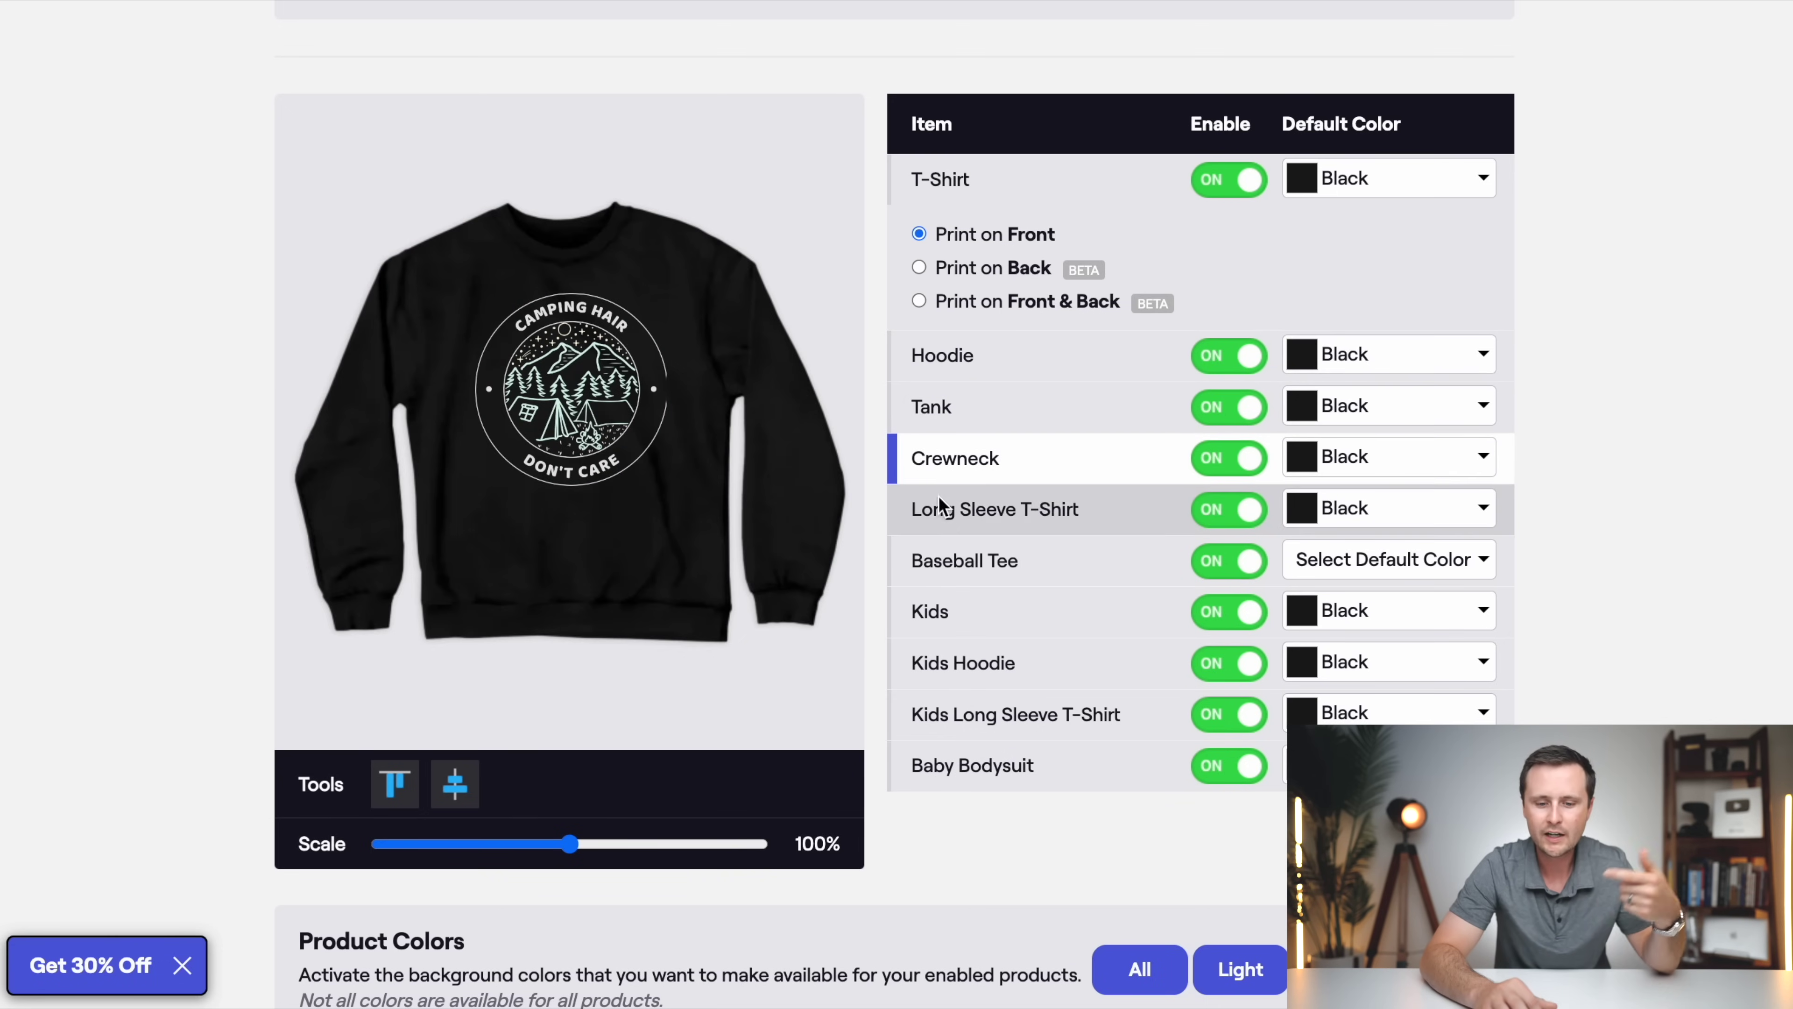
pyautogui.click(935, 509)
pyautogui.click(935, 560)
pyautogui.click(935, 611)
pyautogui.click(940, 663)
pyautogui.click(939, 714)
pyautogui.click(939, 765)
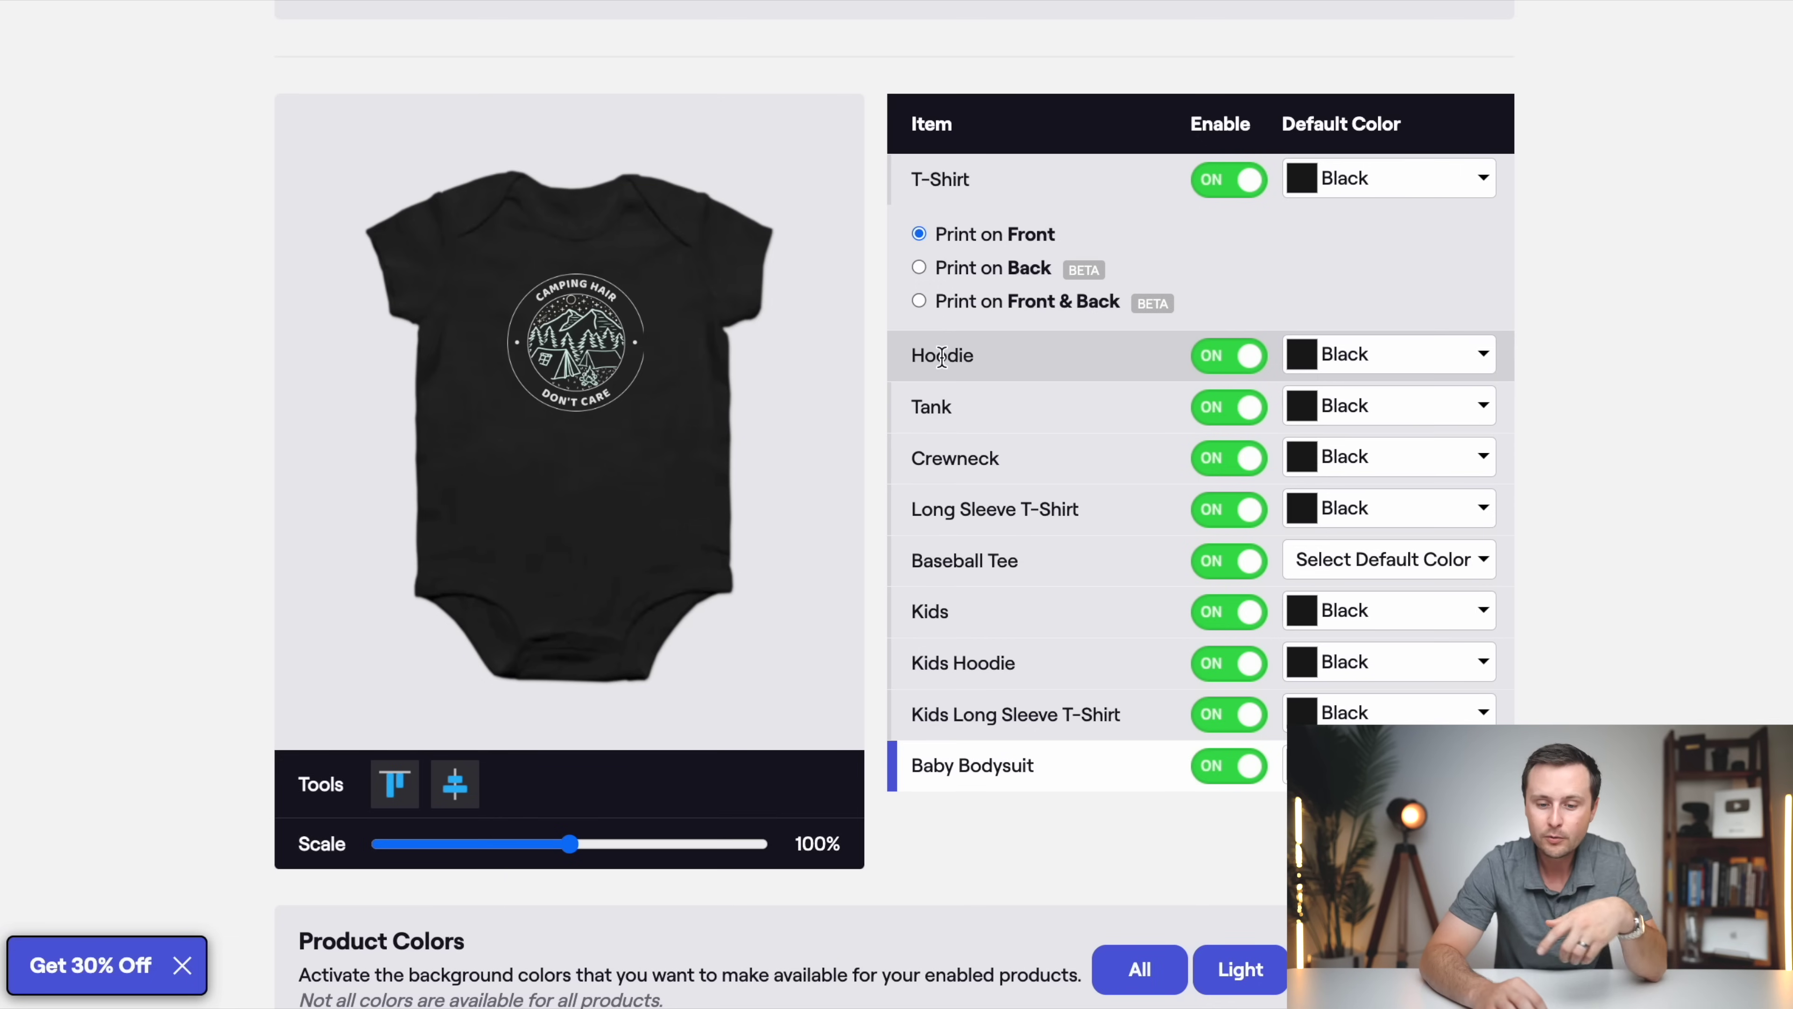
# Step: Scale the artwork on the hoodie down to 98%
pyautogui.click(941, 355)
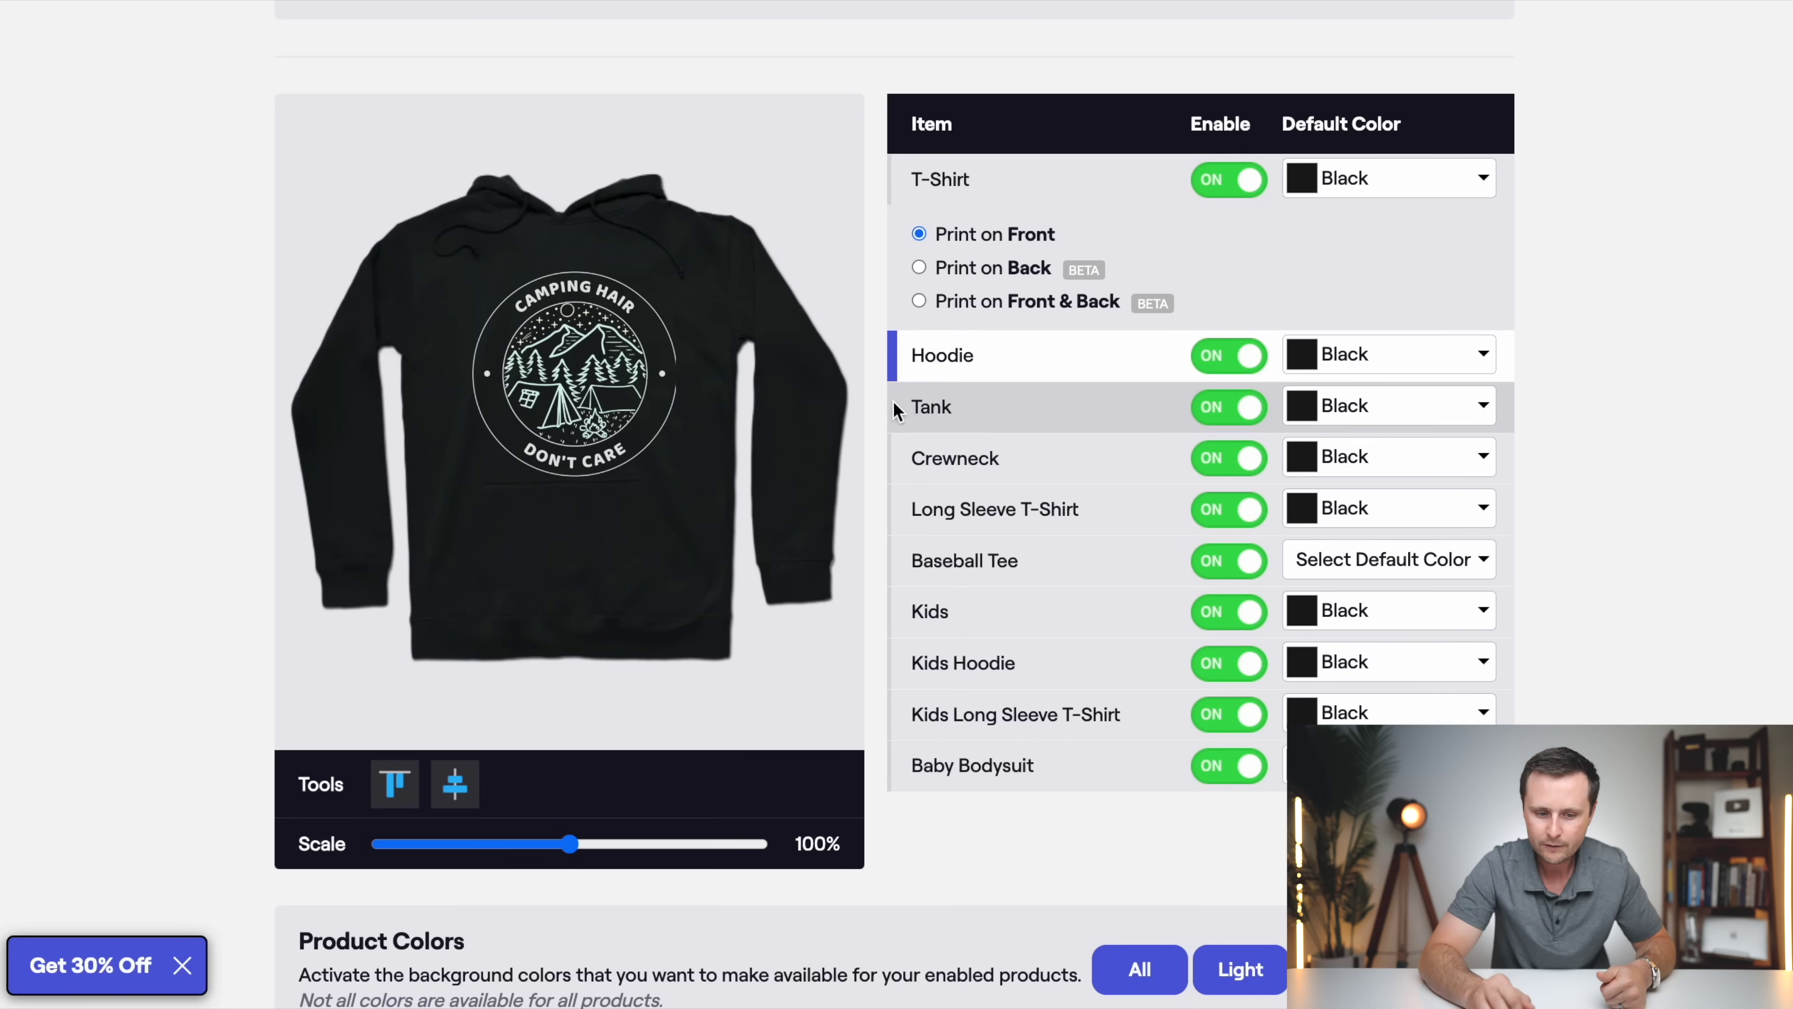
pyautogui.moveTo(570, 847); pyautogui.dragTo(566, 847)
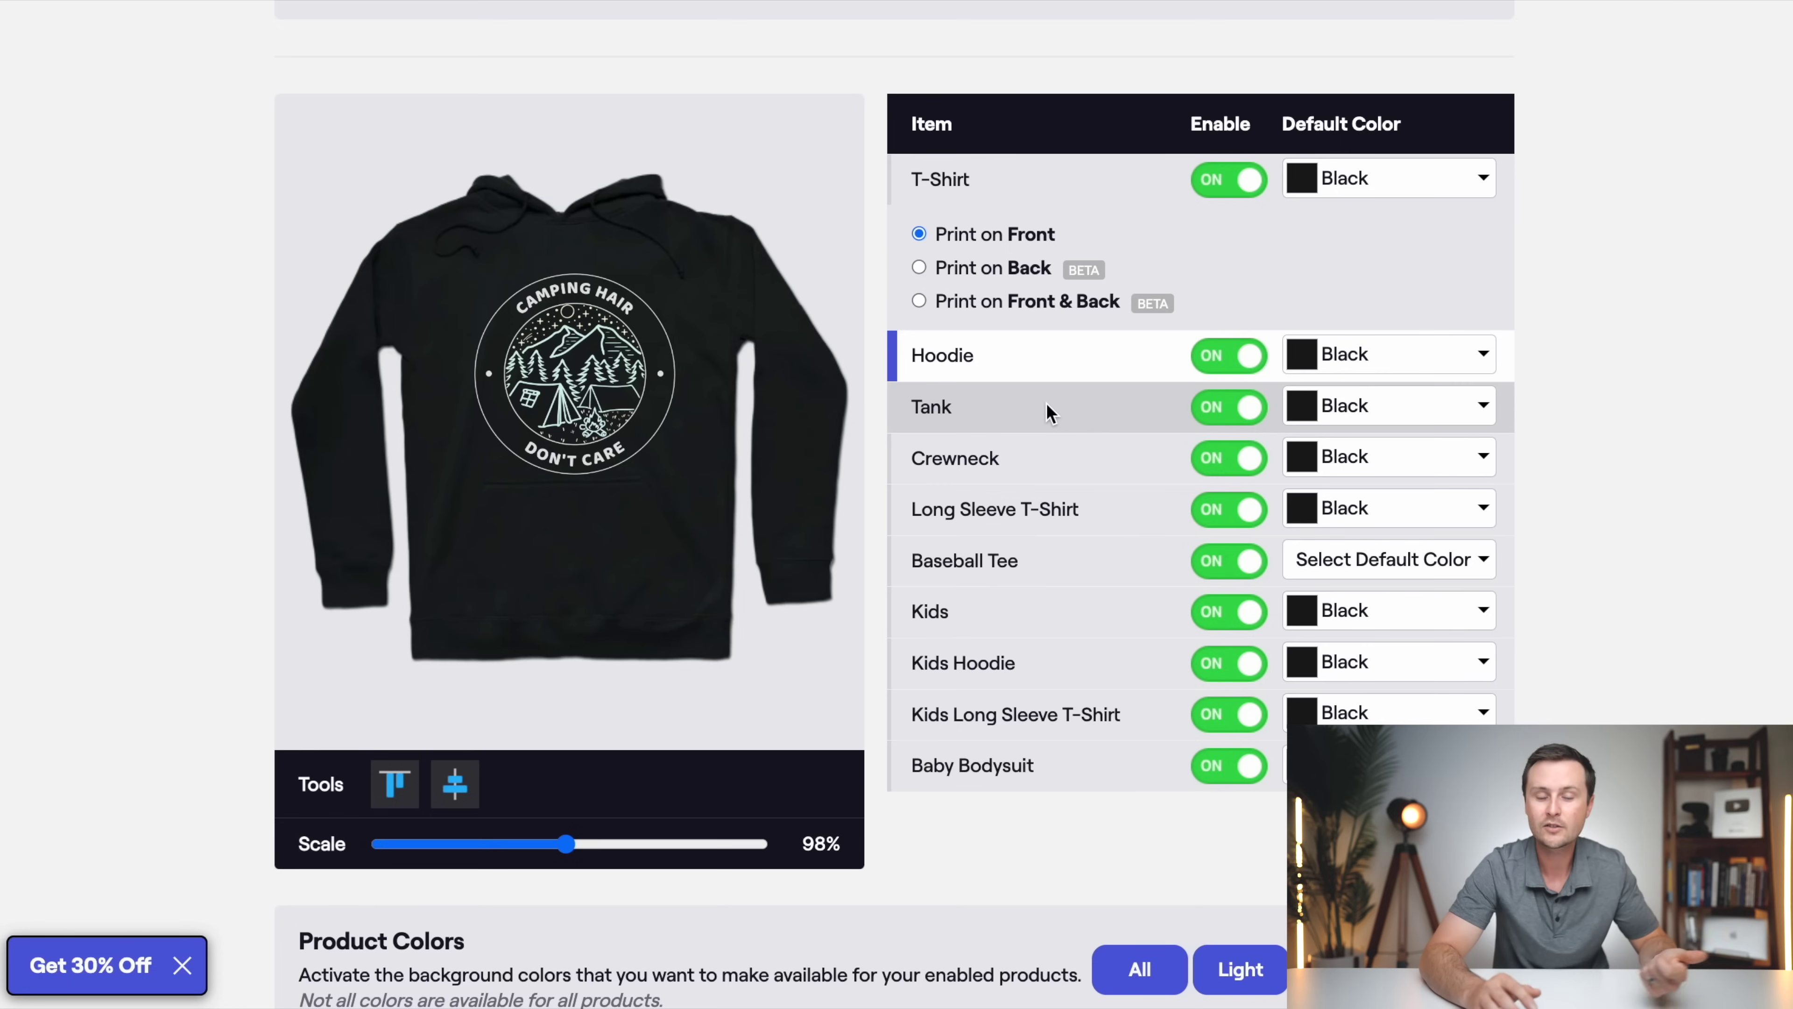
# Step: Examine the artwork on each apparel item from the tank through the baby bodysuit, plus the T-shirt and its default color options
pyautogui.click(981, 407)
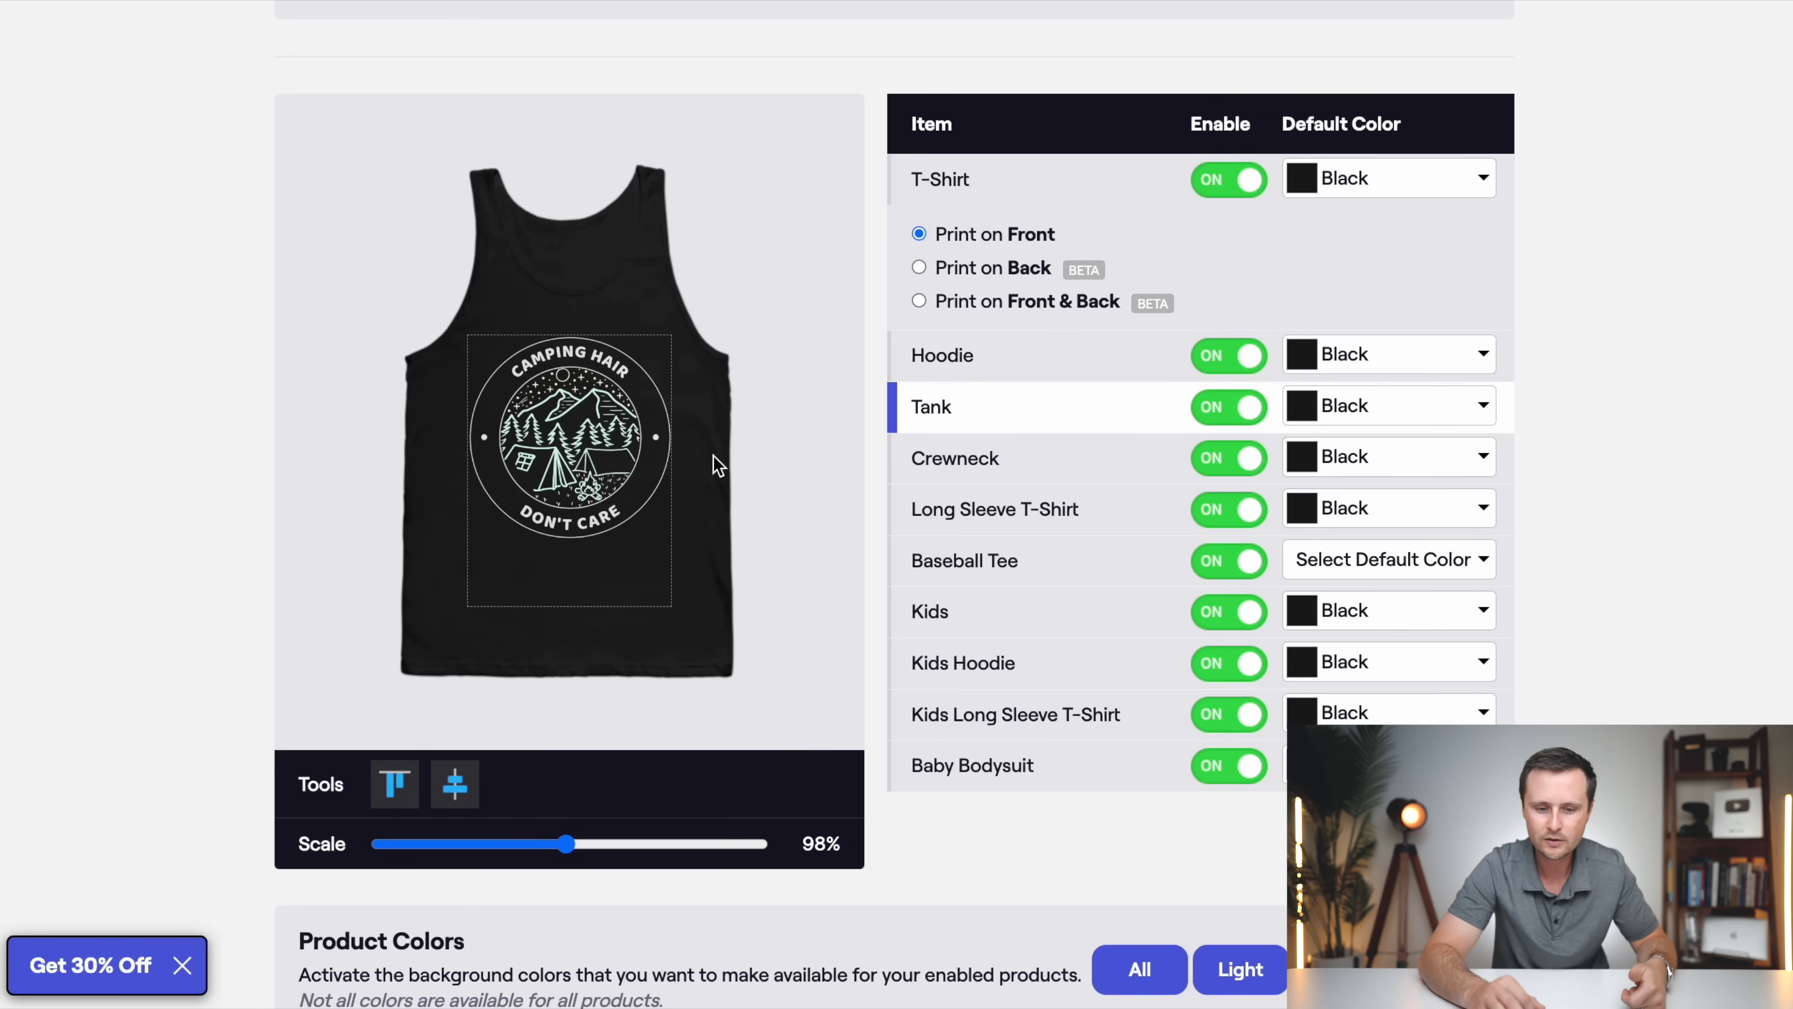
pyautogui.click(990, 461)
pyautogui.click(994, 508)
pyautogui.click(981, 562)
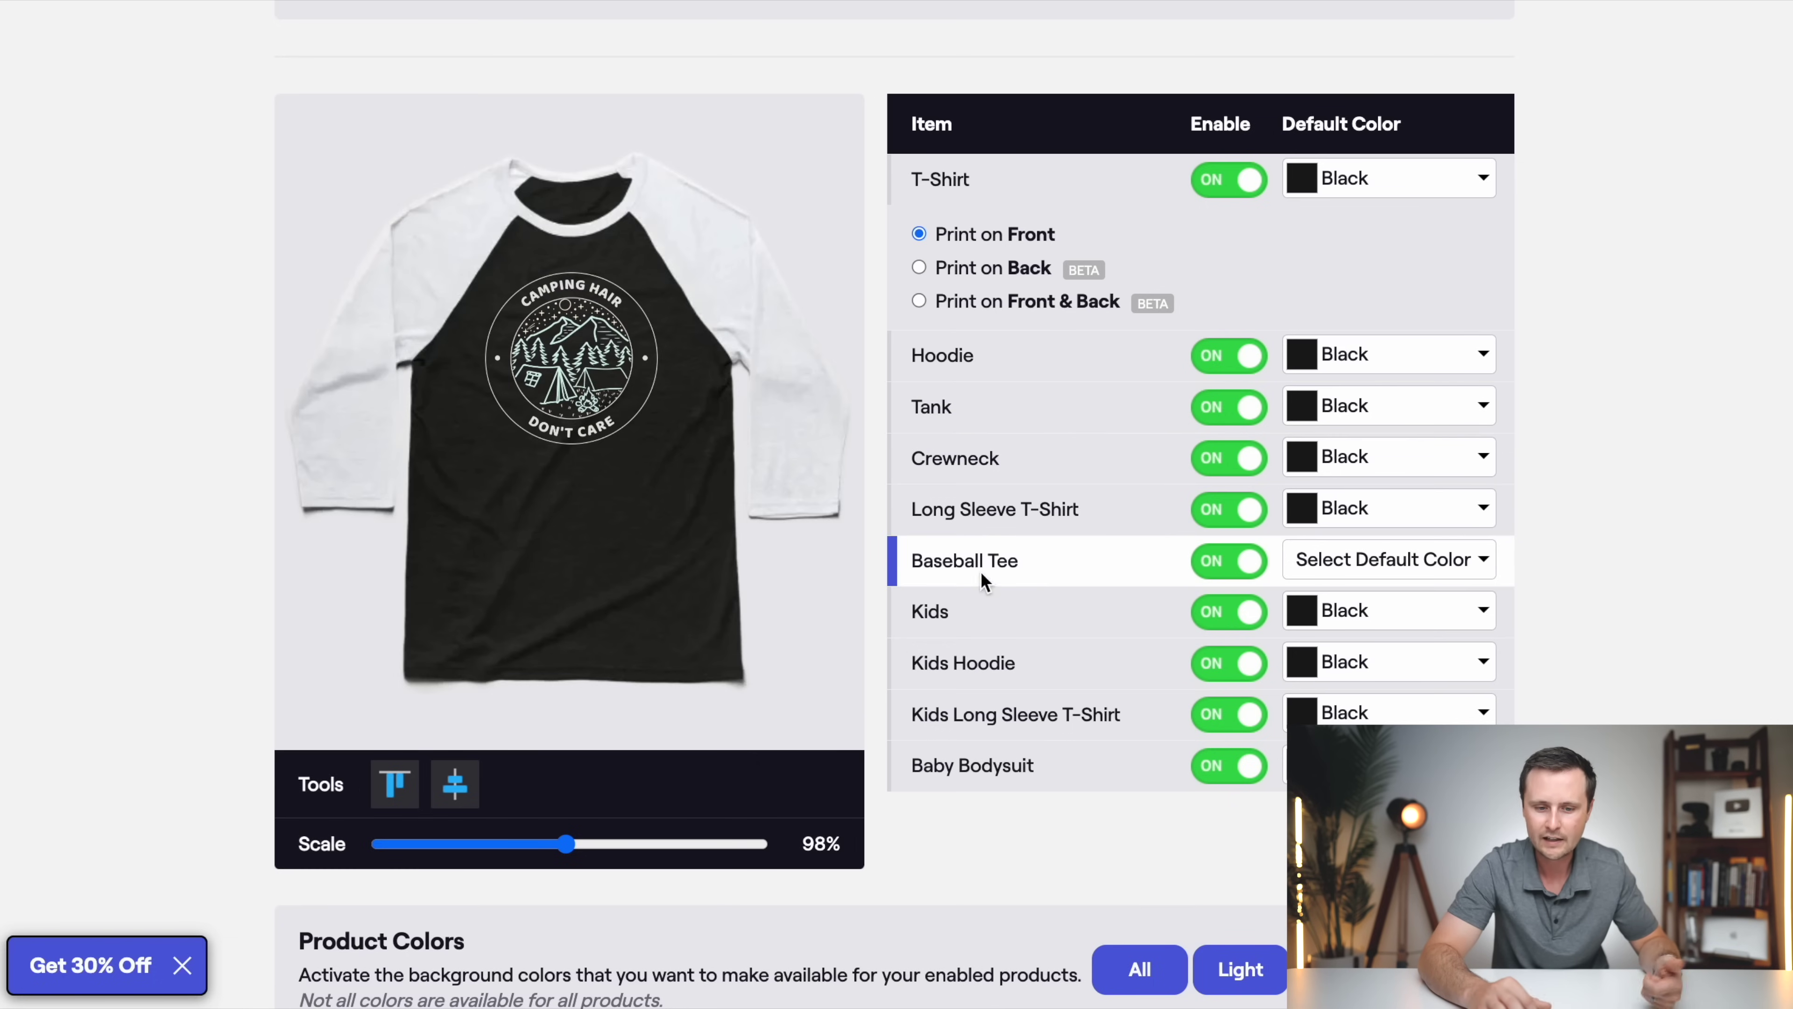
pyautogui.click(978, 610)
pyautogui.click(980, 662)
pyautogui.click(981, 716)
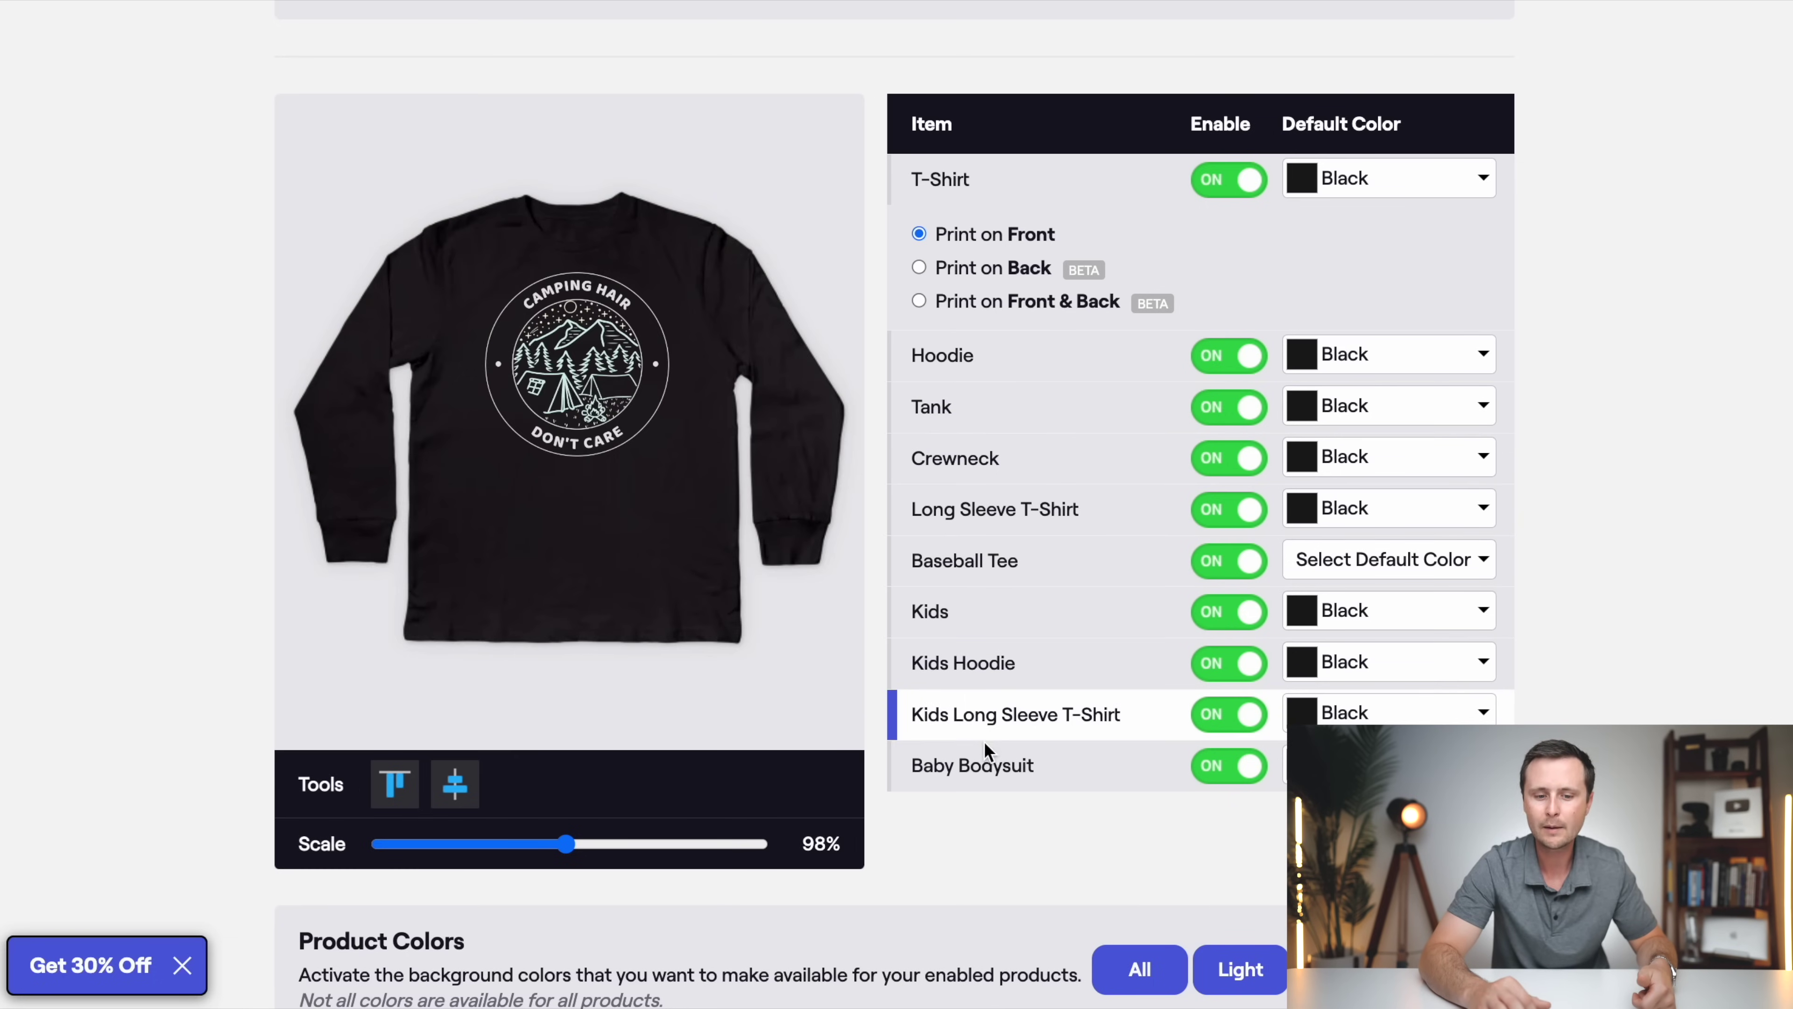
pyautogui.click(992, 766)
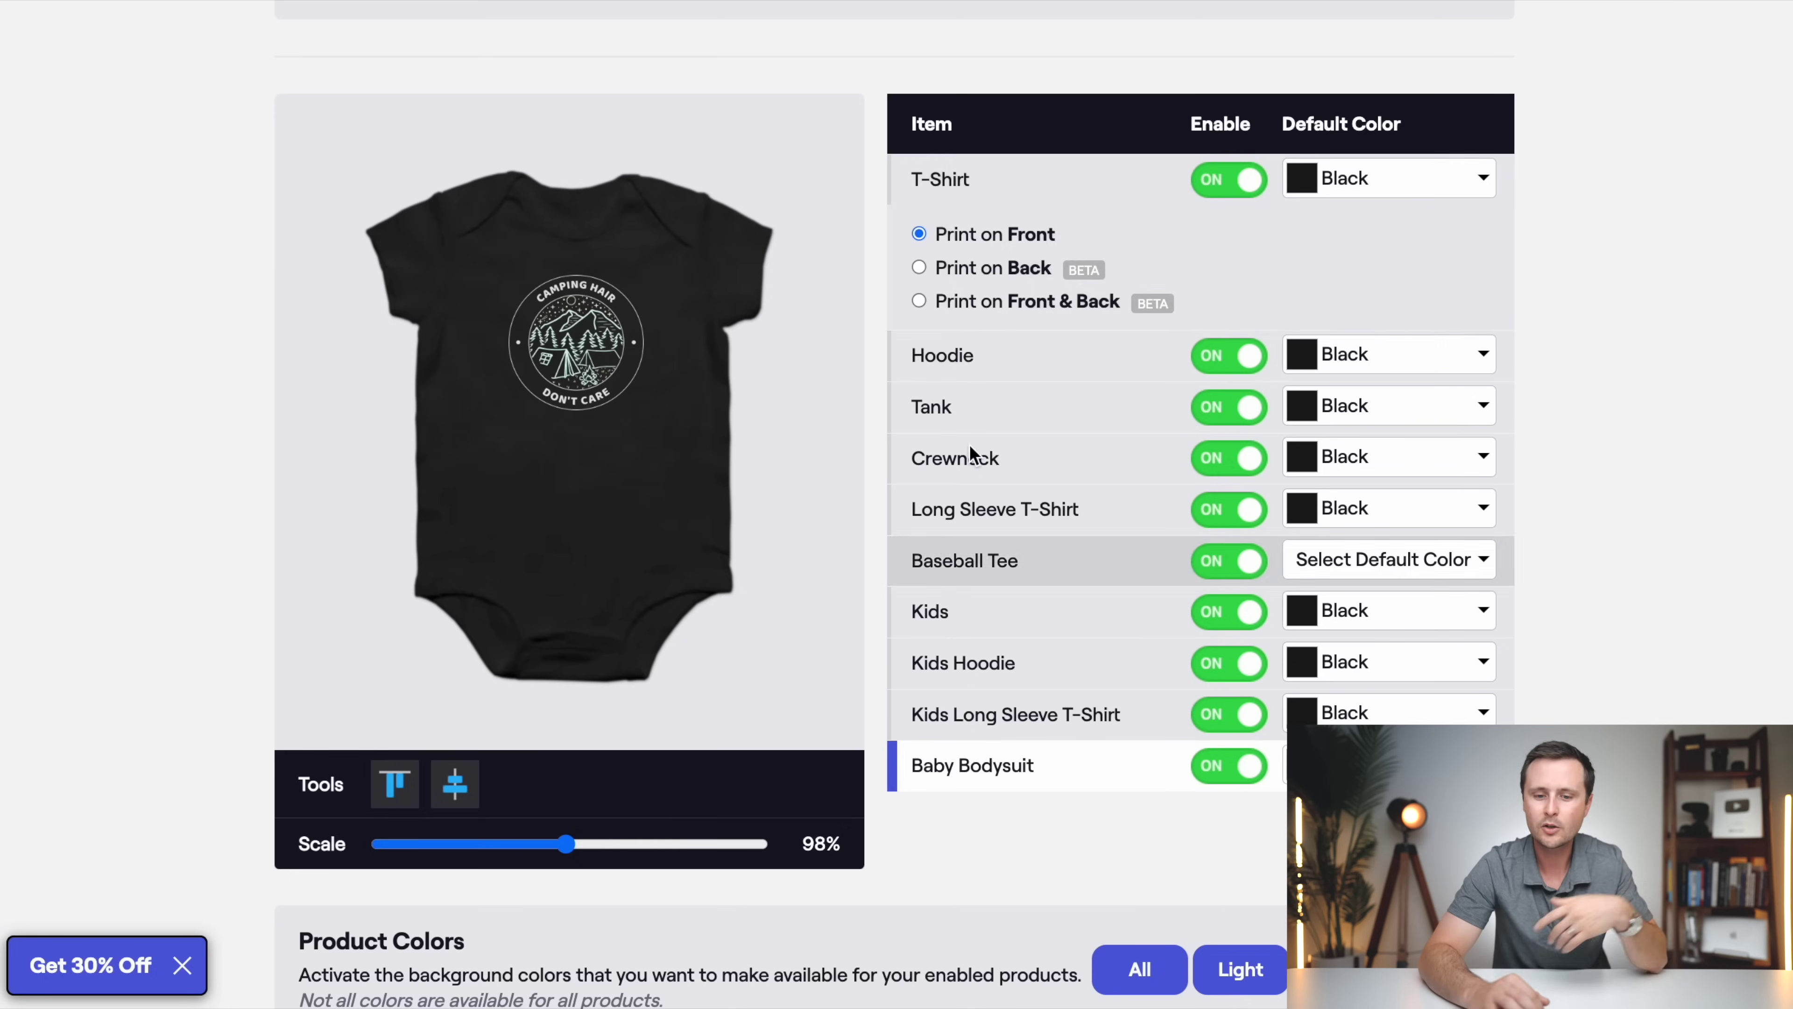
pyautogui.click(949, 180)
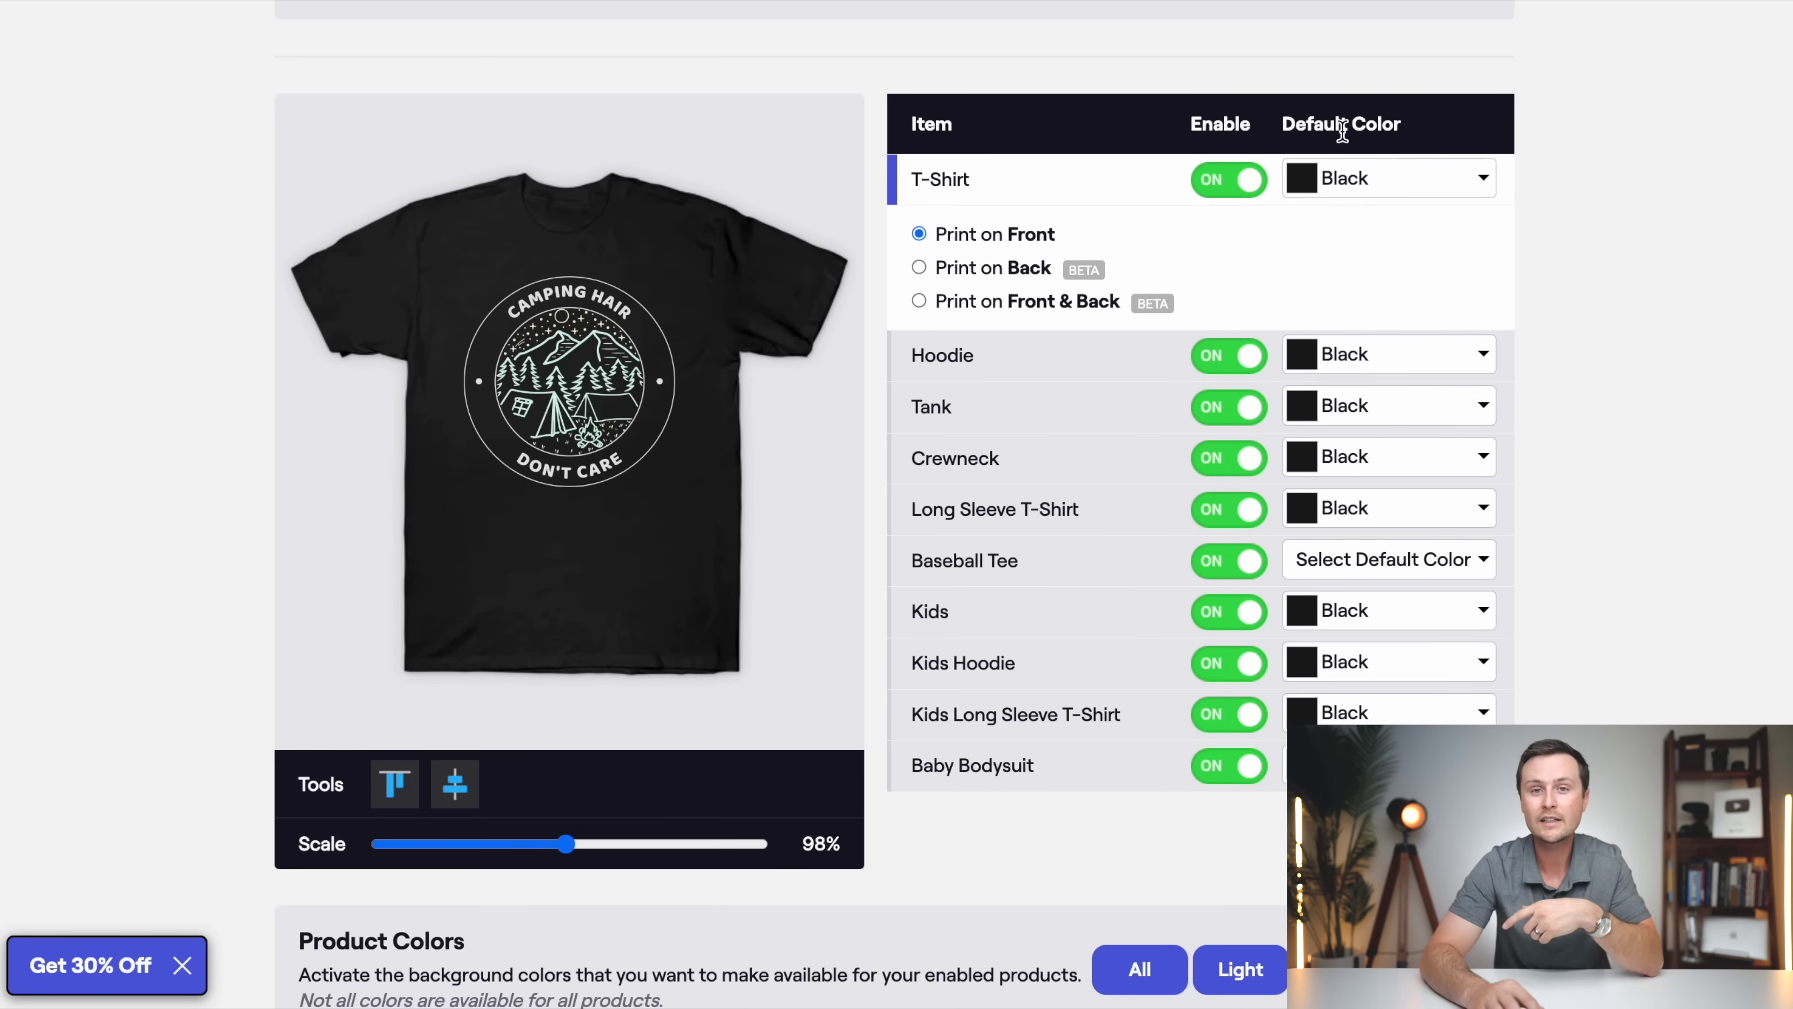
pyautogui.click(1415, 188)
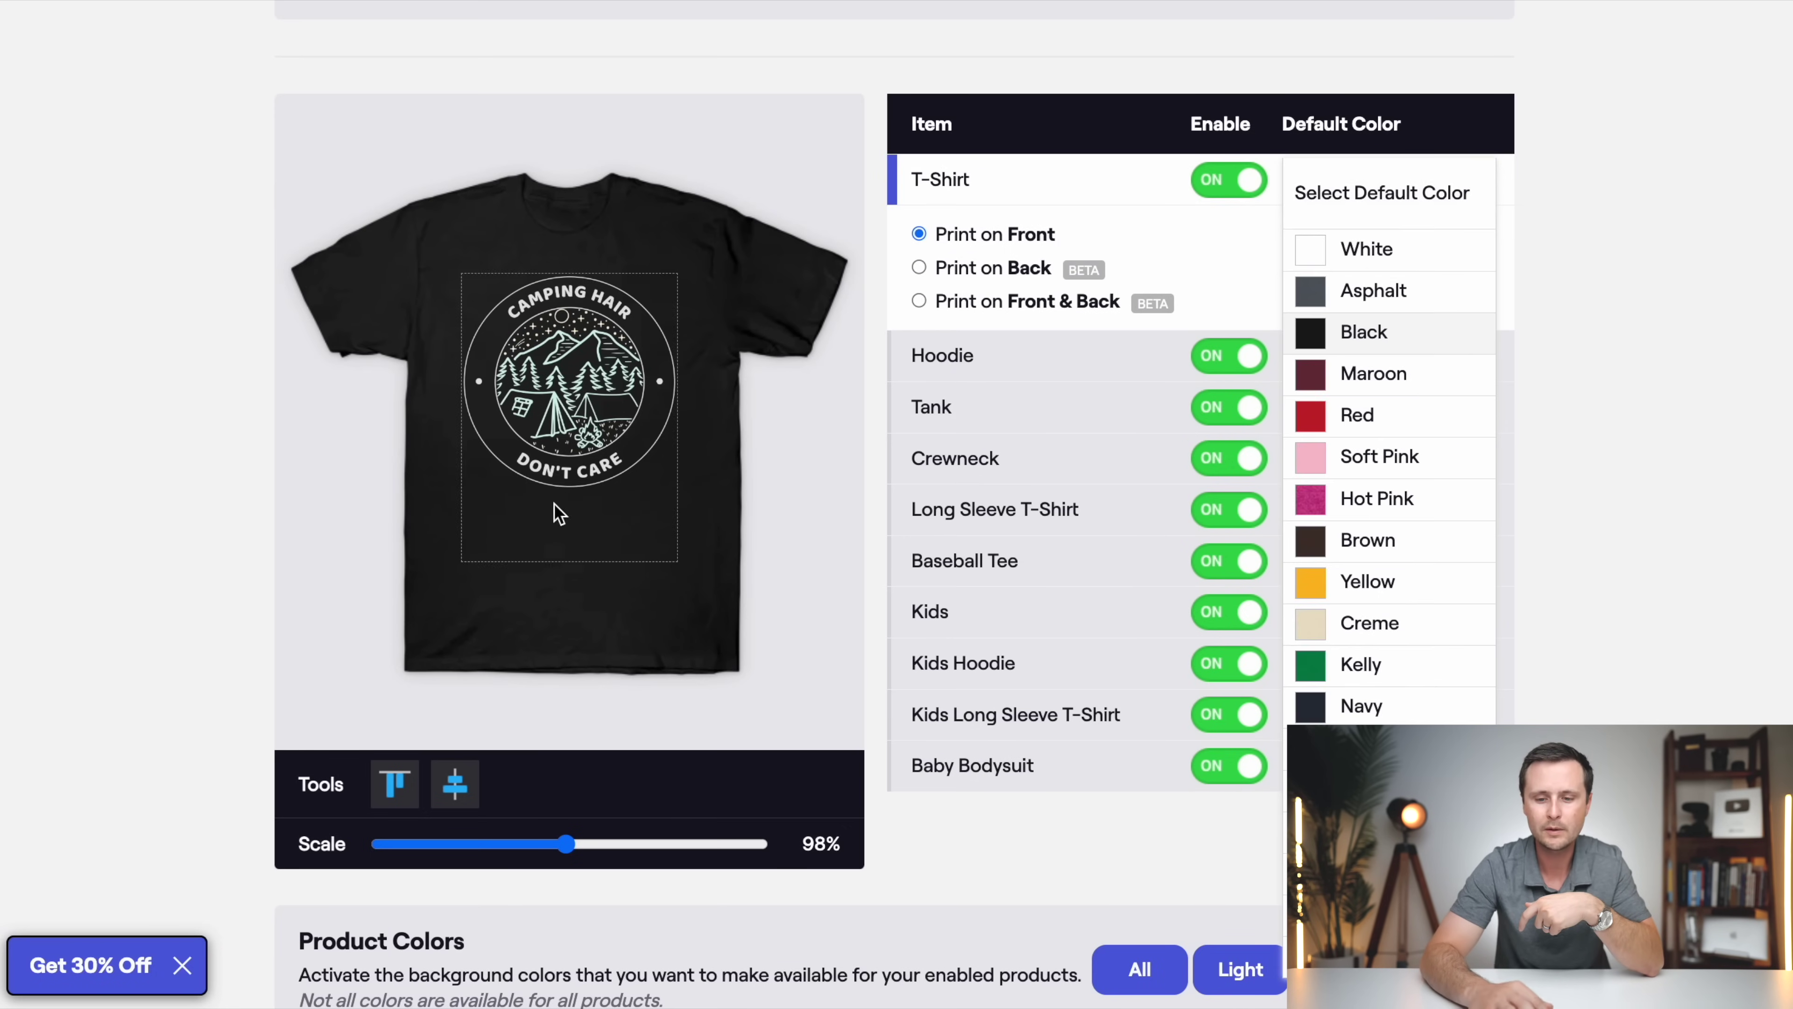
pyautogui.click(1616, 292)
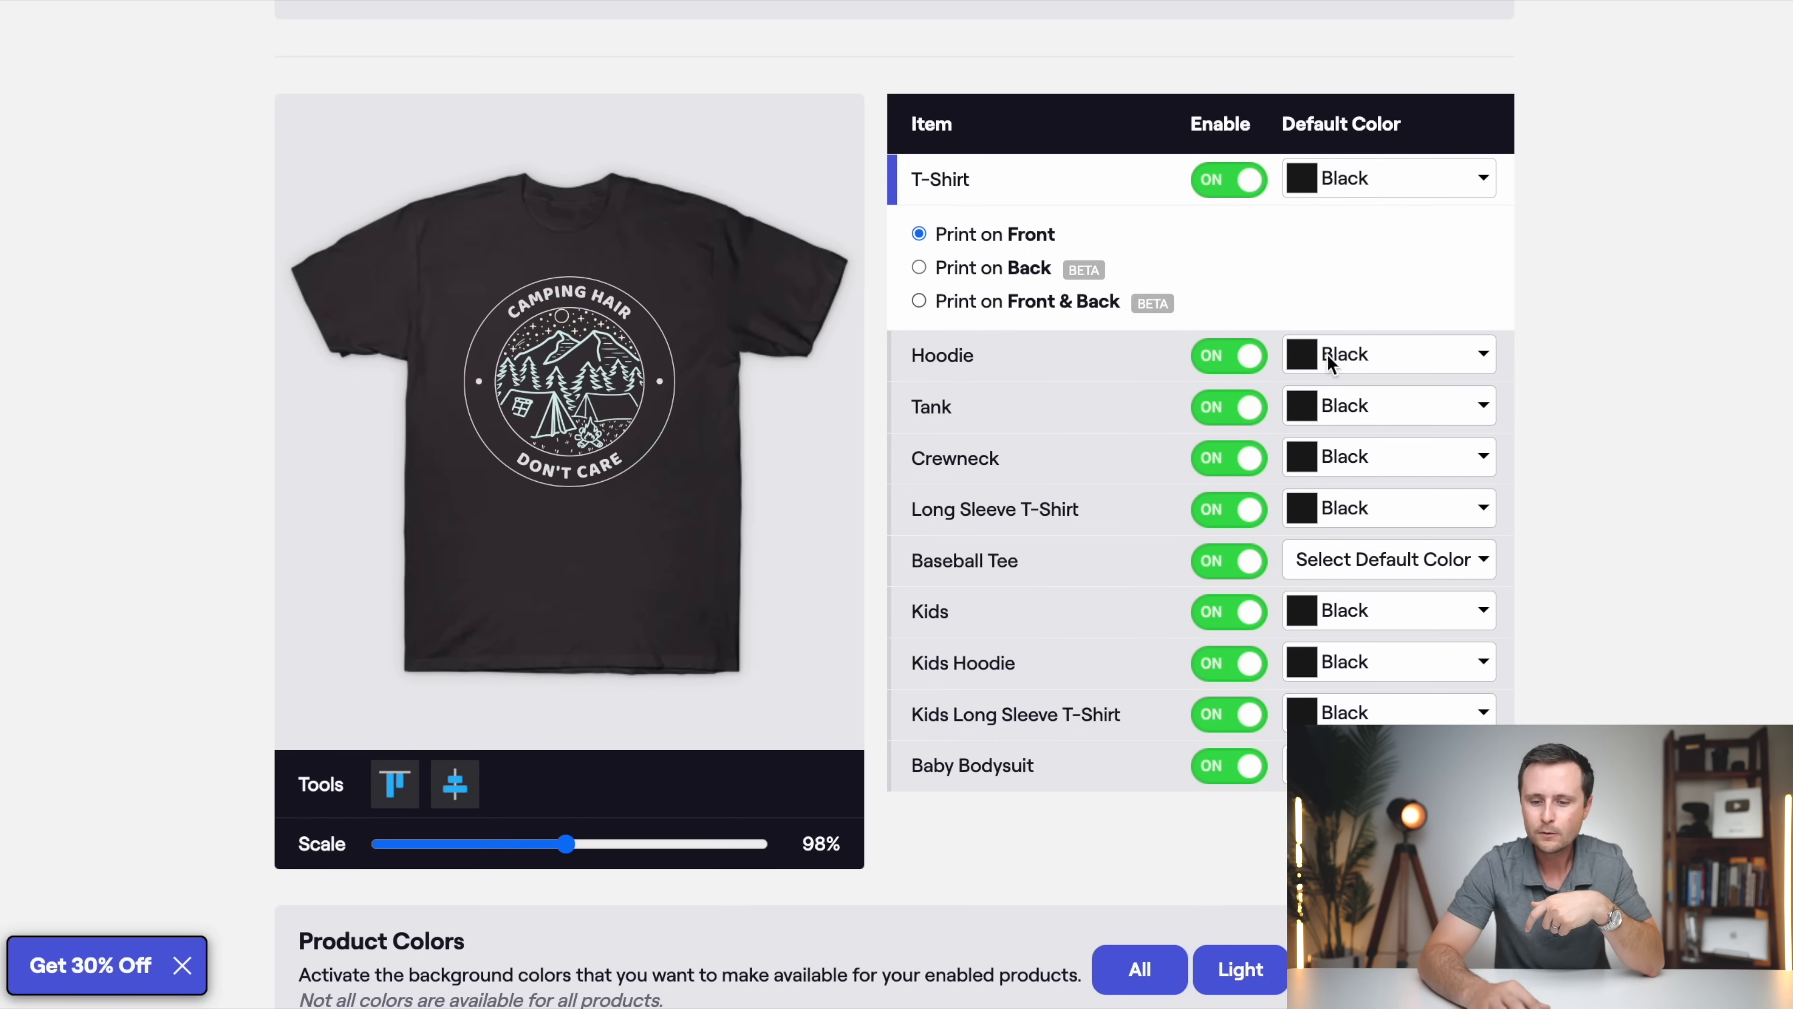
# Step: Set the Baseball Tee's default color to Black/White
pyautogui.click(996, 561)
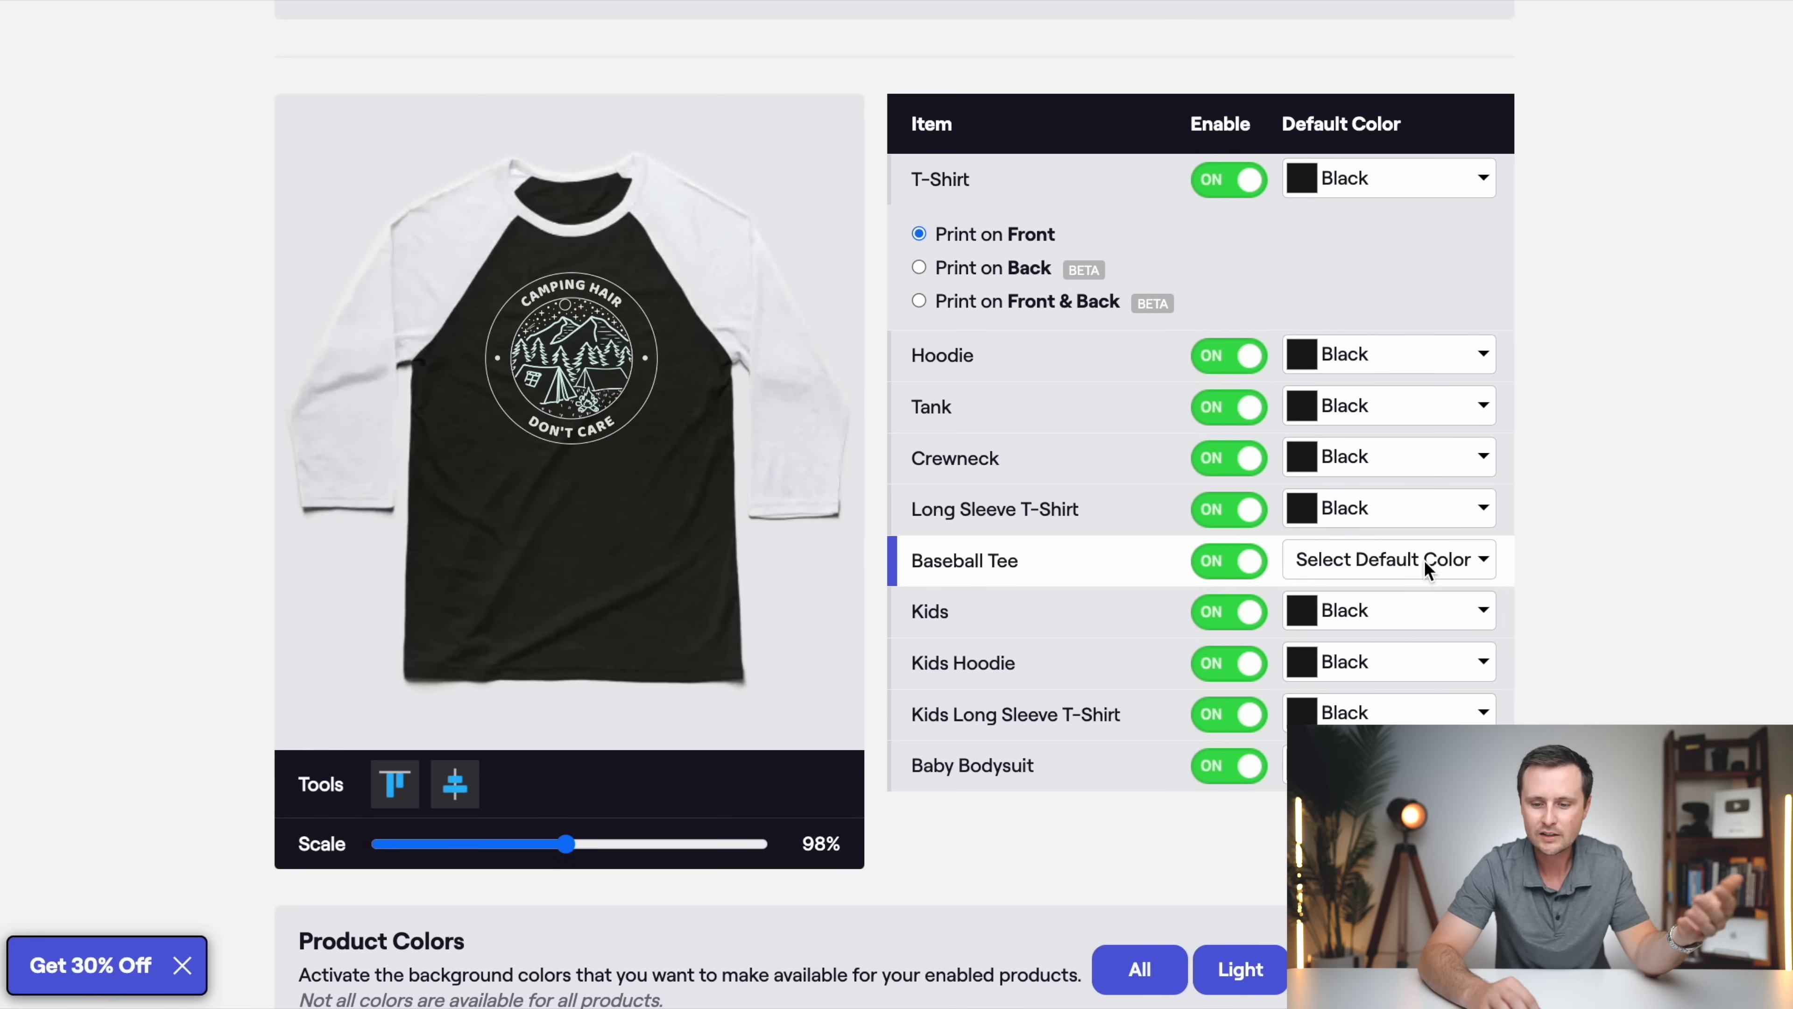
pyautogui.click(1405, 563)
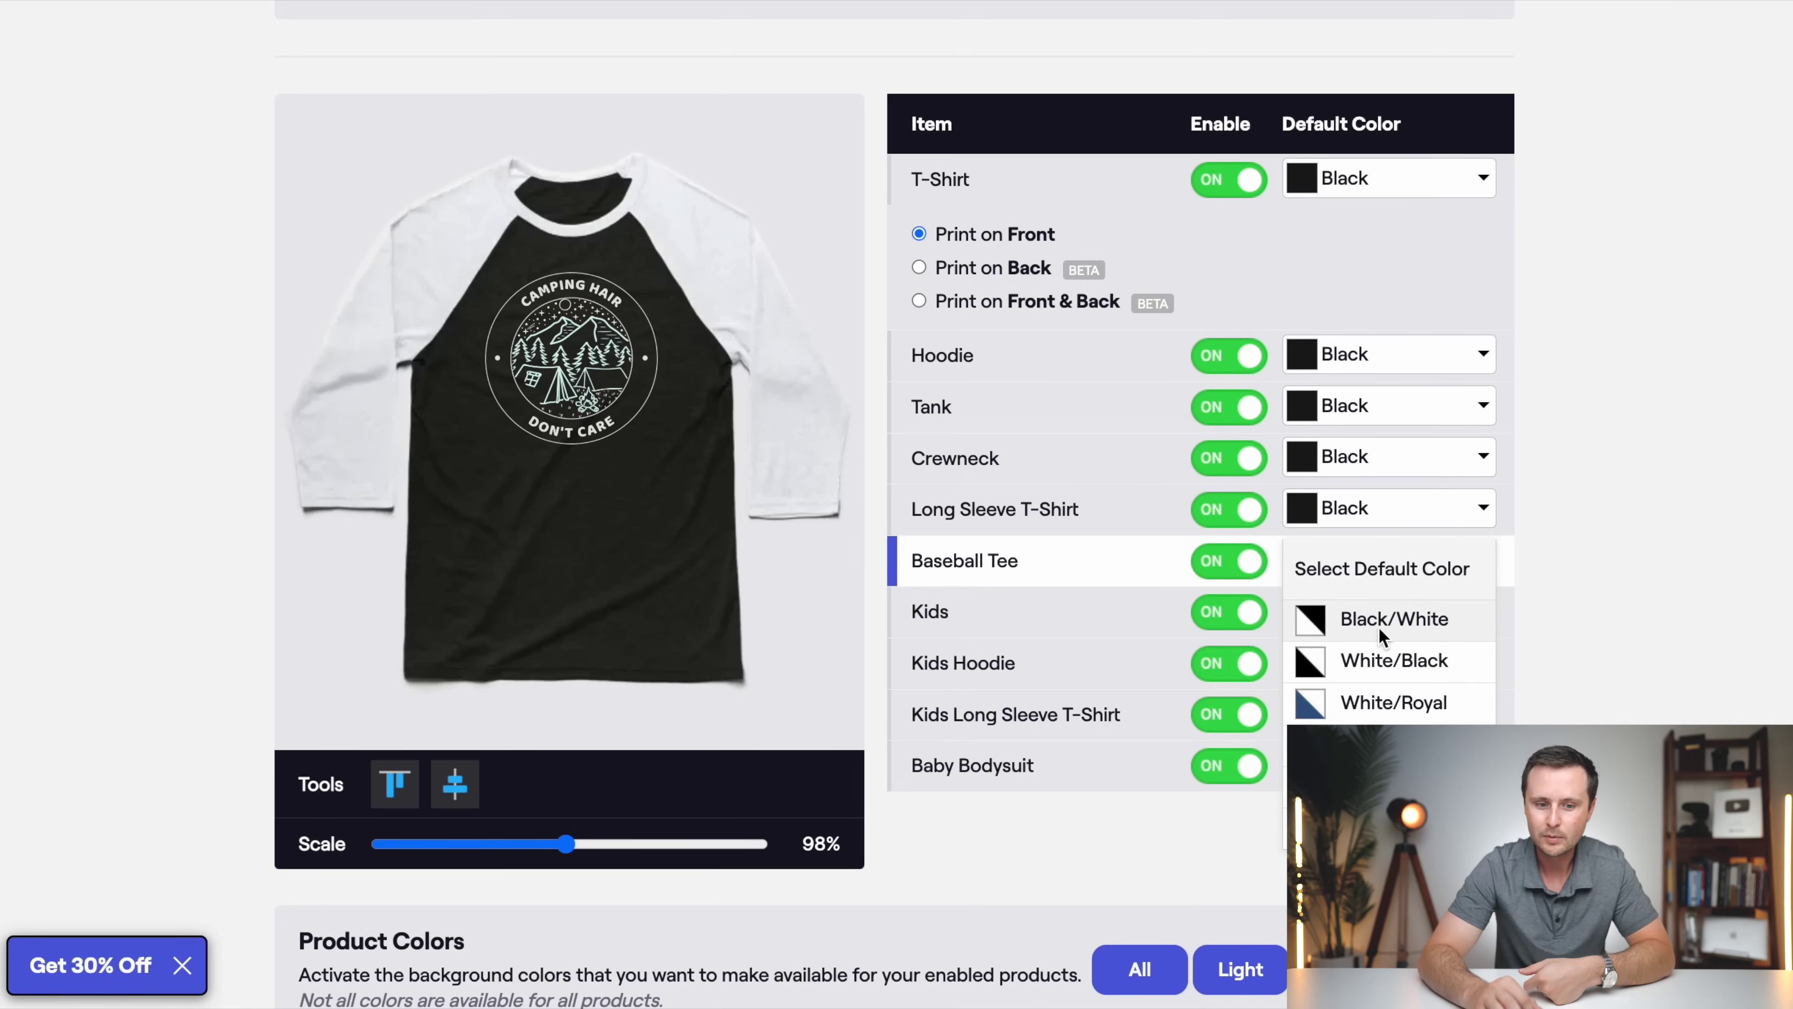
pyautogui.click(1352, 625)
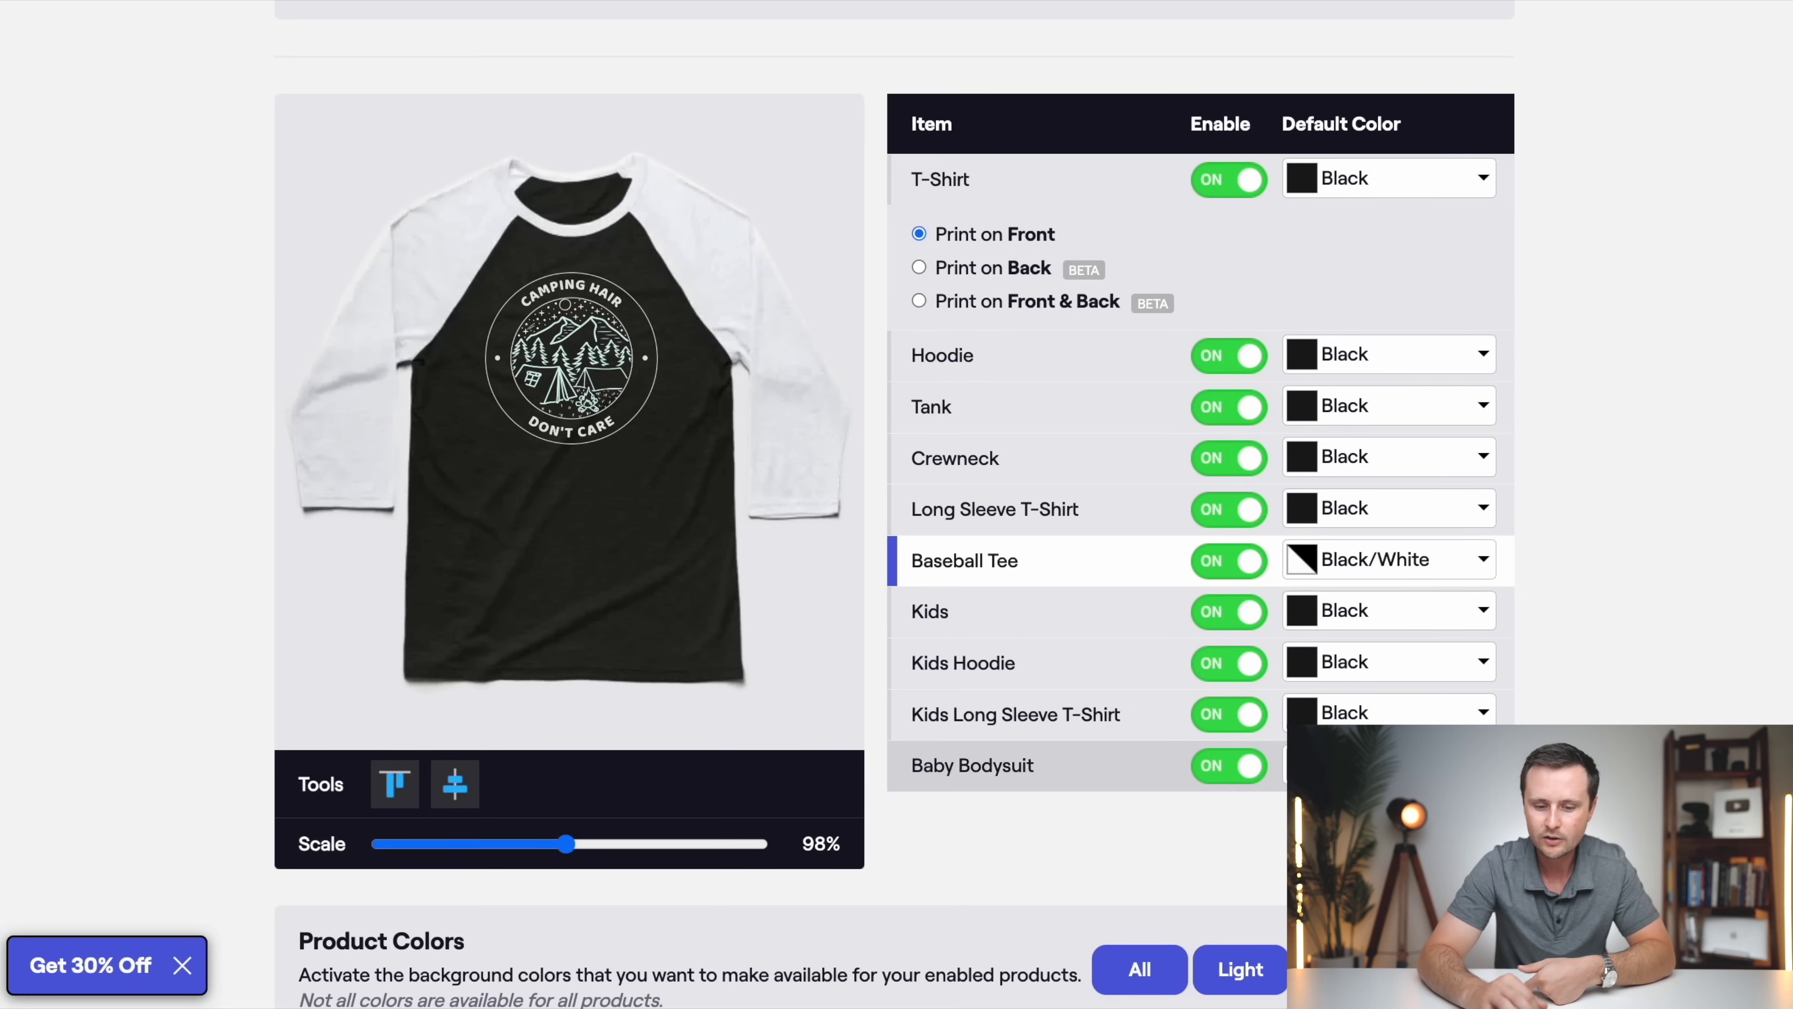
# Step: Open the mug products for editing and scale the artwork down to 66% on the mug and 82% on the travel mug
pyautogui.scroll(-5, 1367, 704)
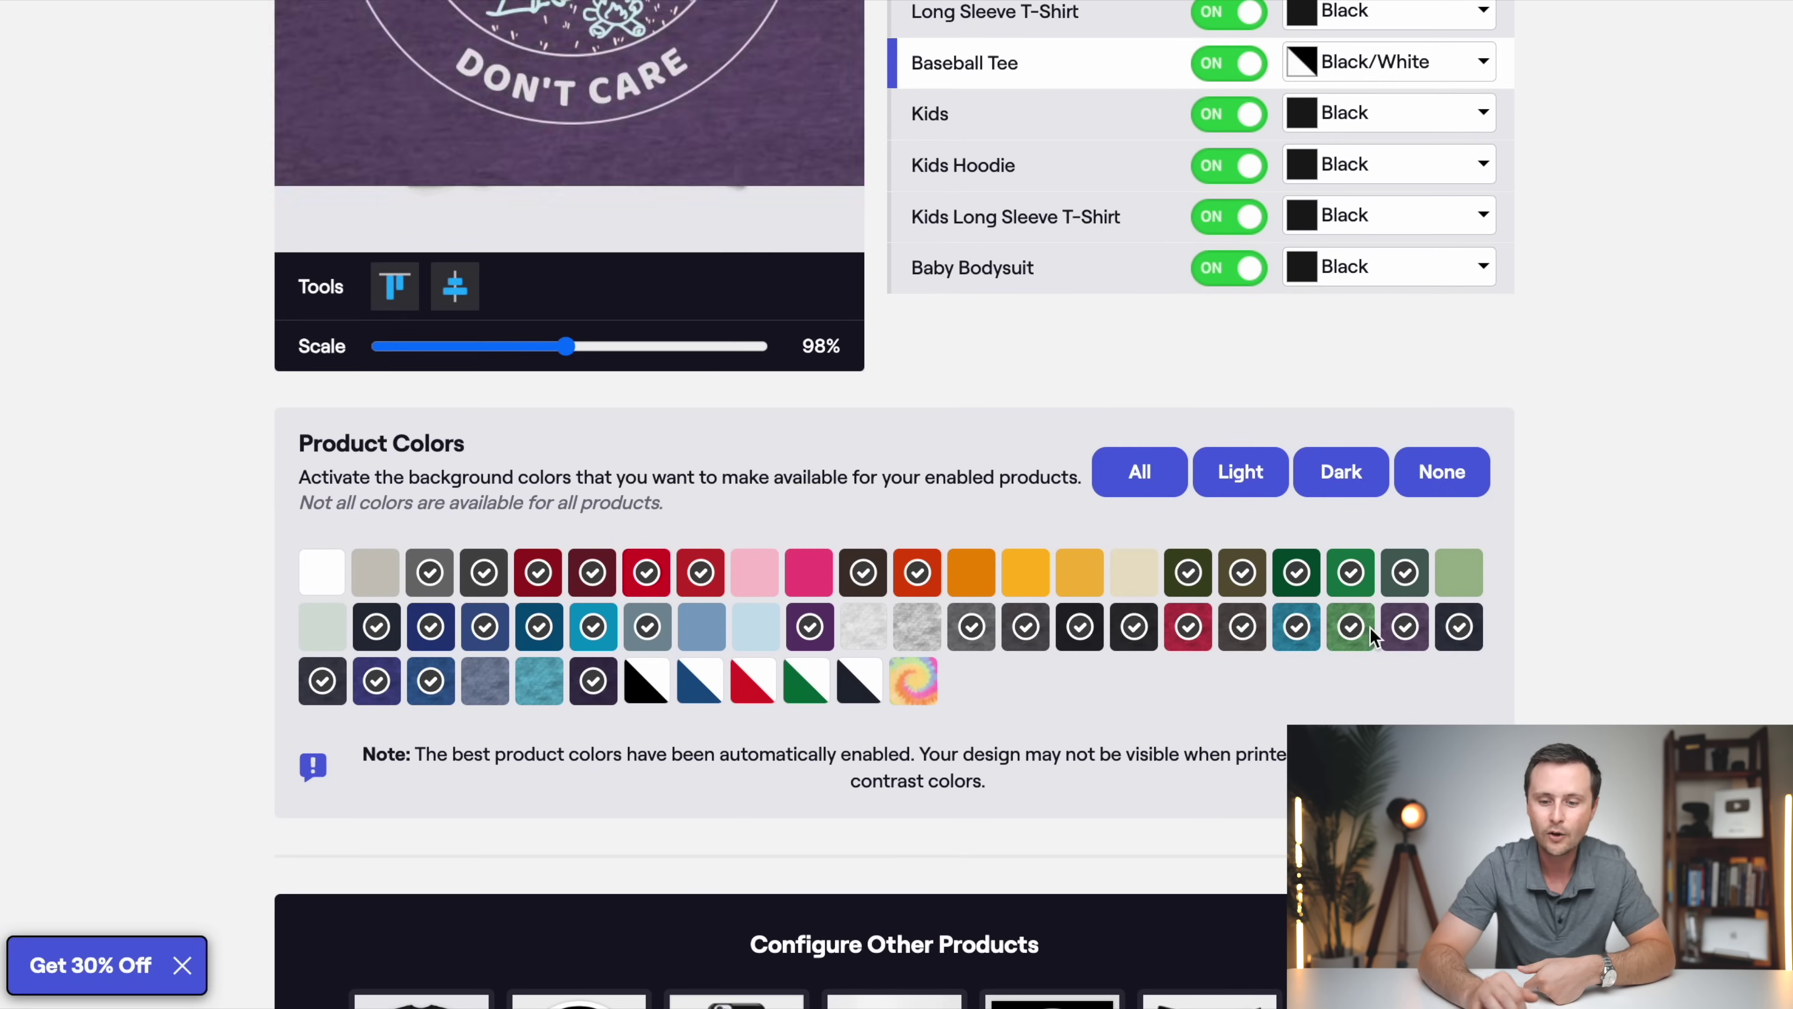
pyautogui.scroll(-3, 1473, 649)
pyautogui.scroll(-6, 1473, 649)
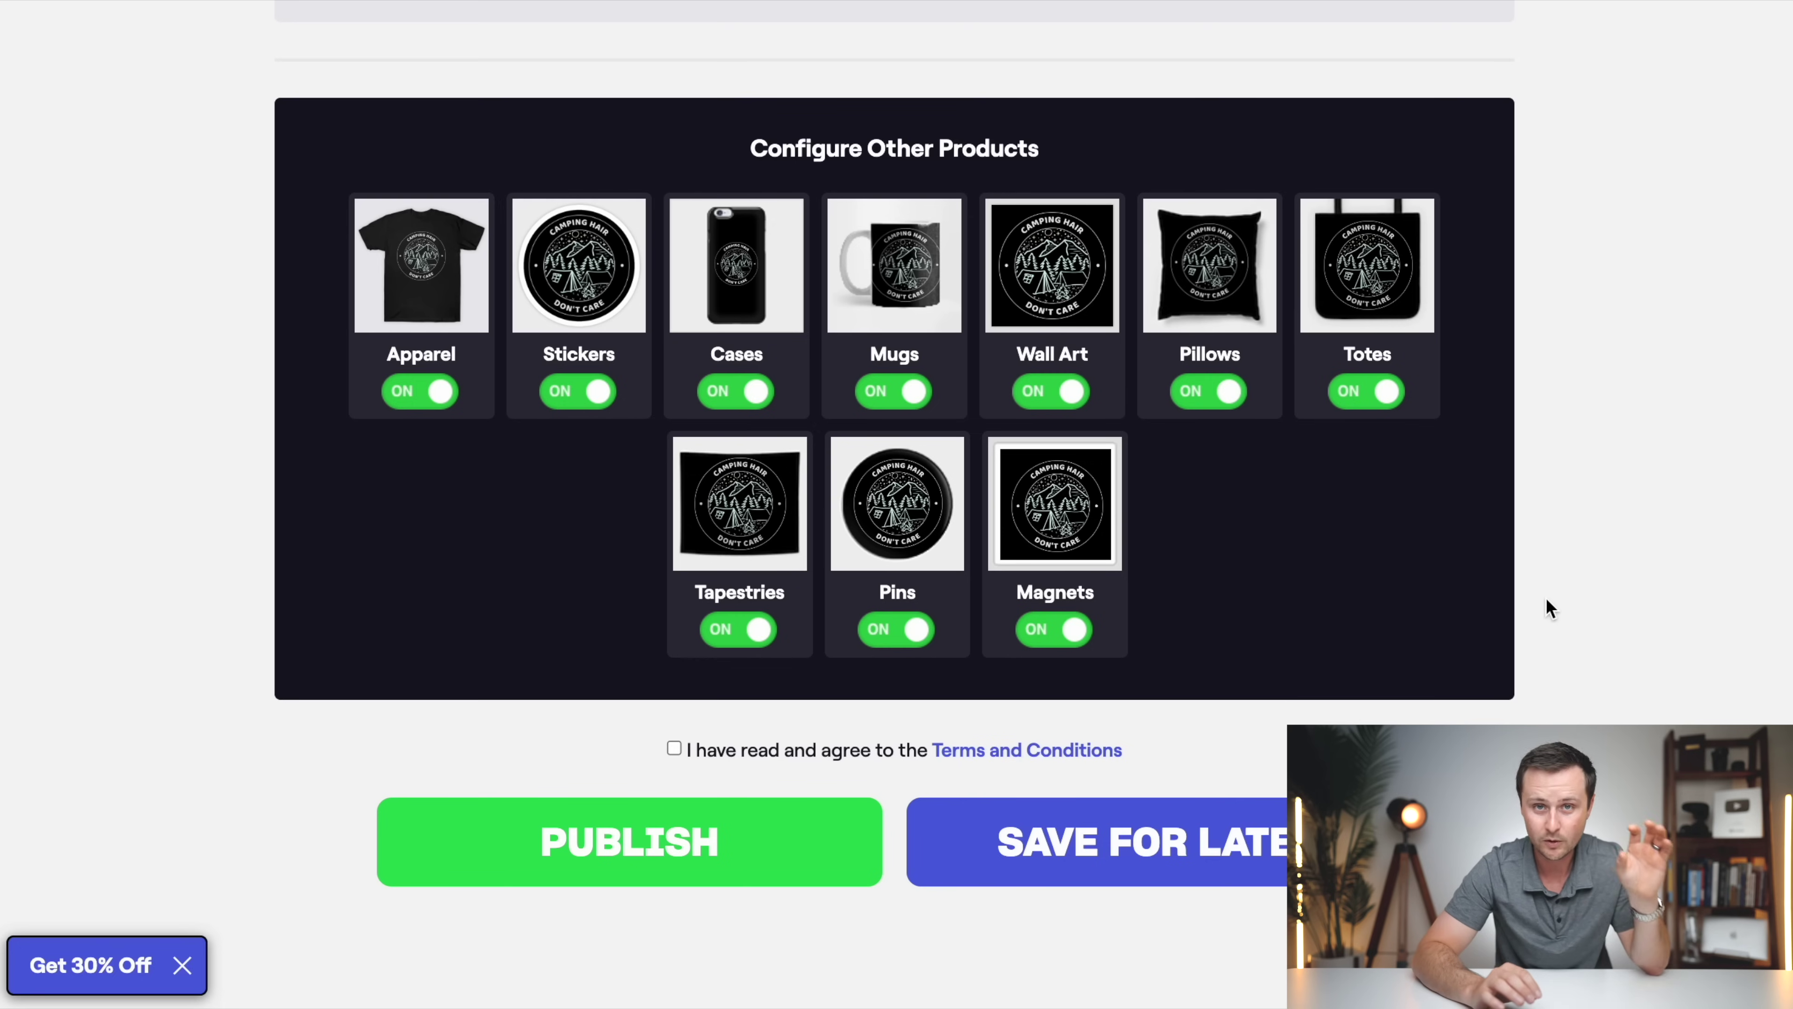
pyautogui.scroll(3, 1458, 561)
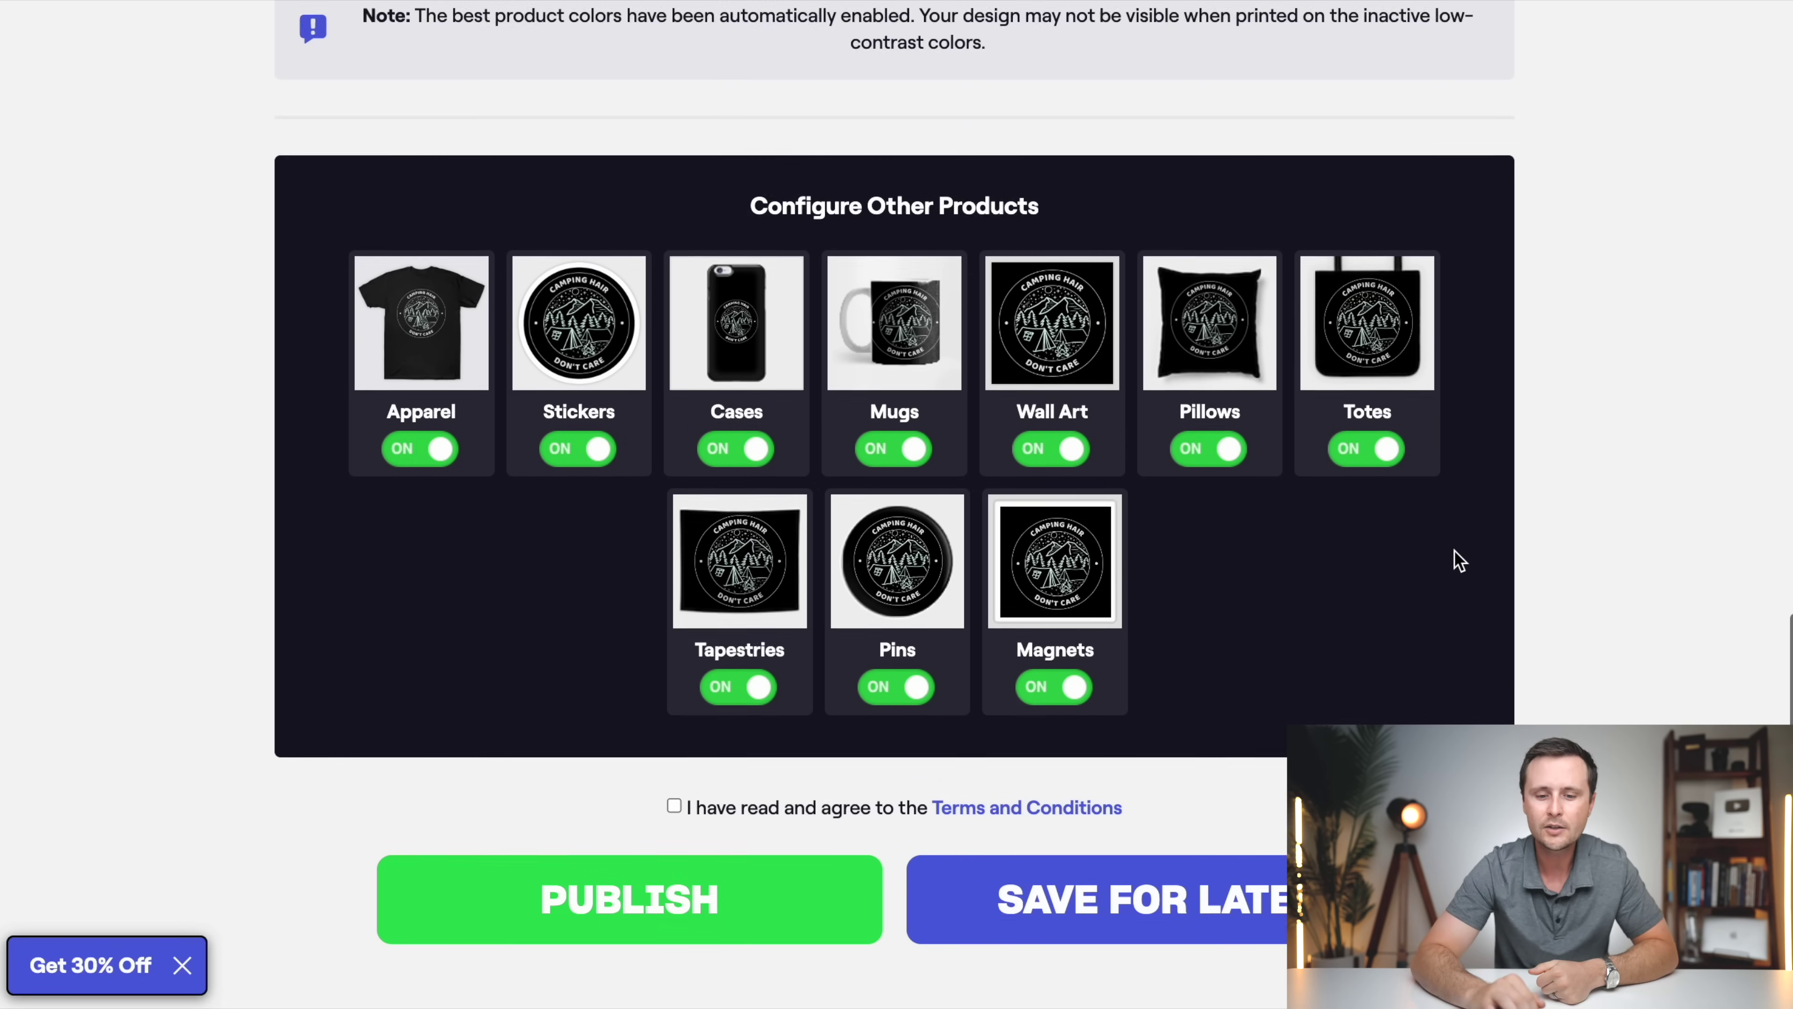
pyautogui.click(901, 449)
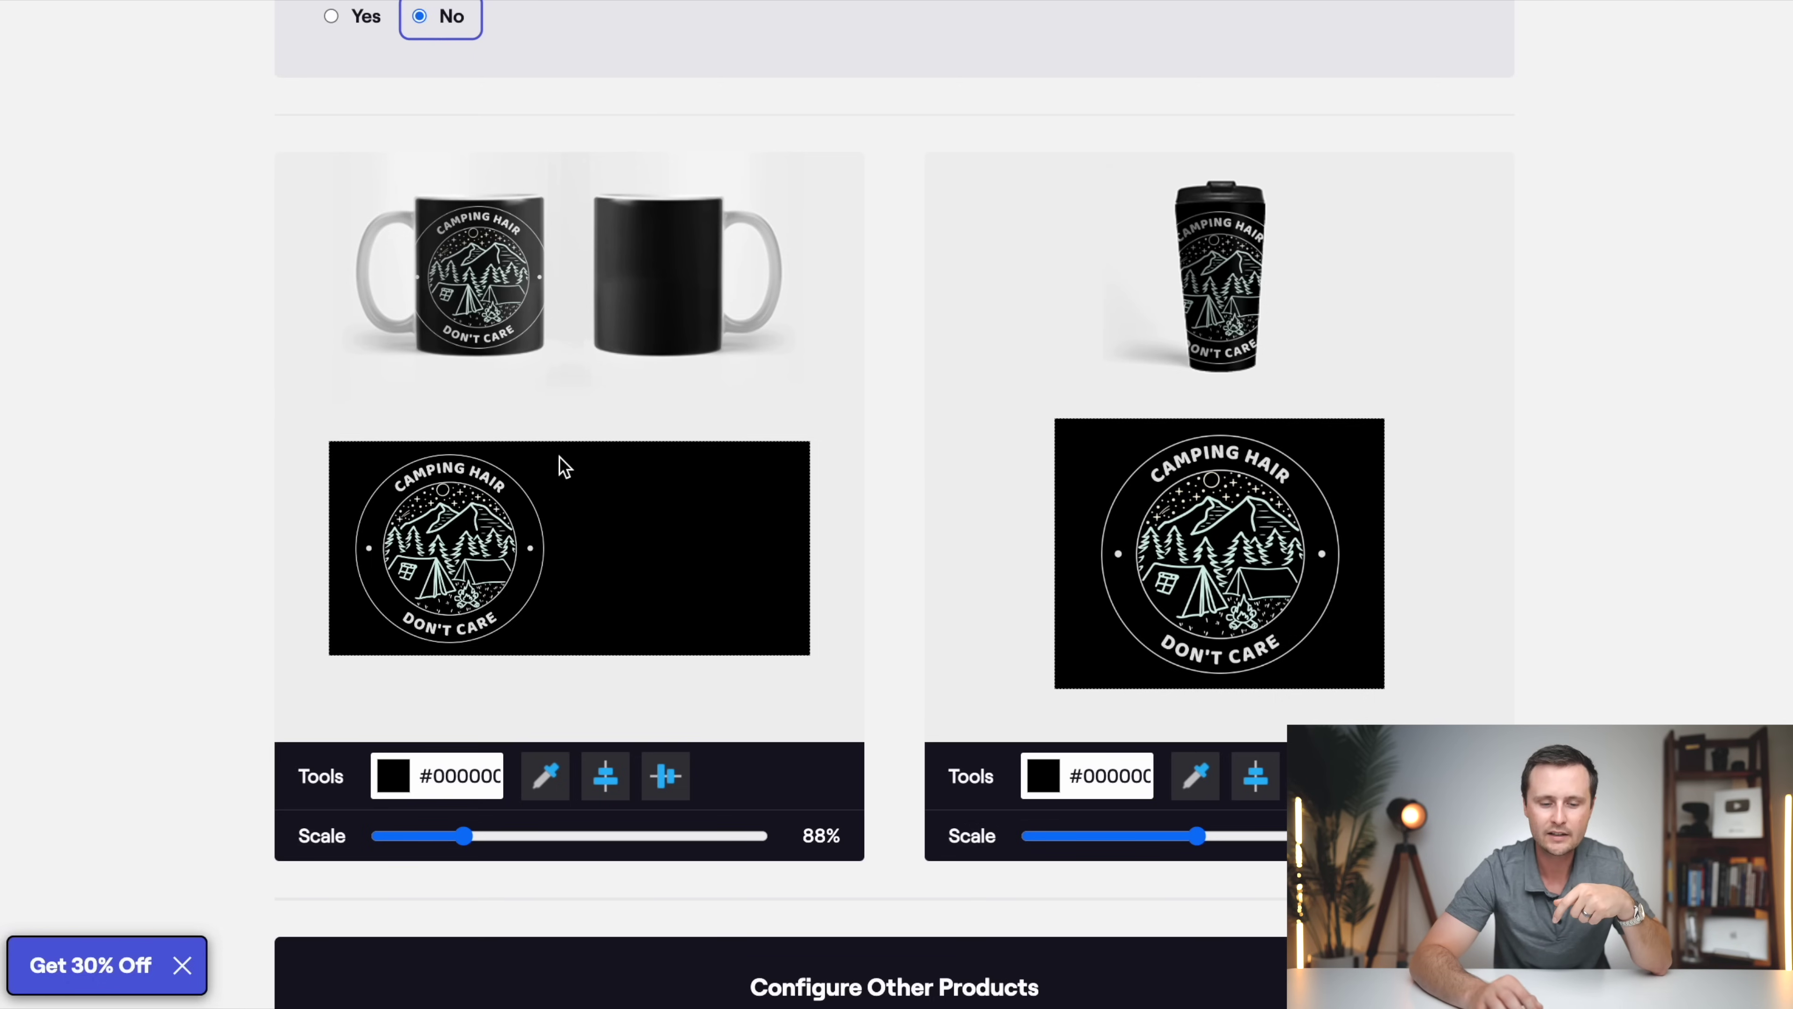
pyautogui.scroll(-5, 753, 477)
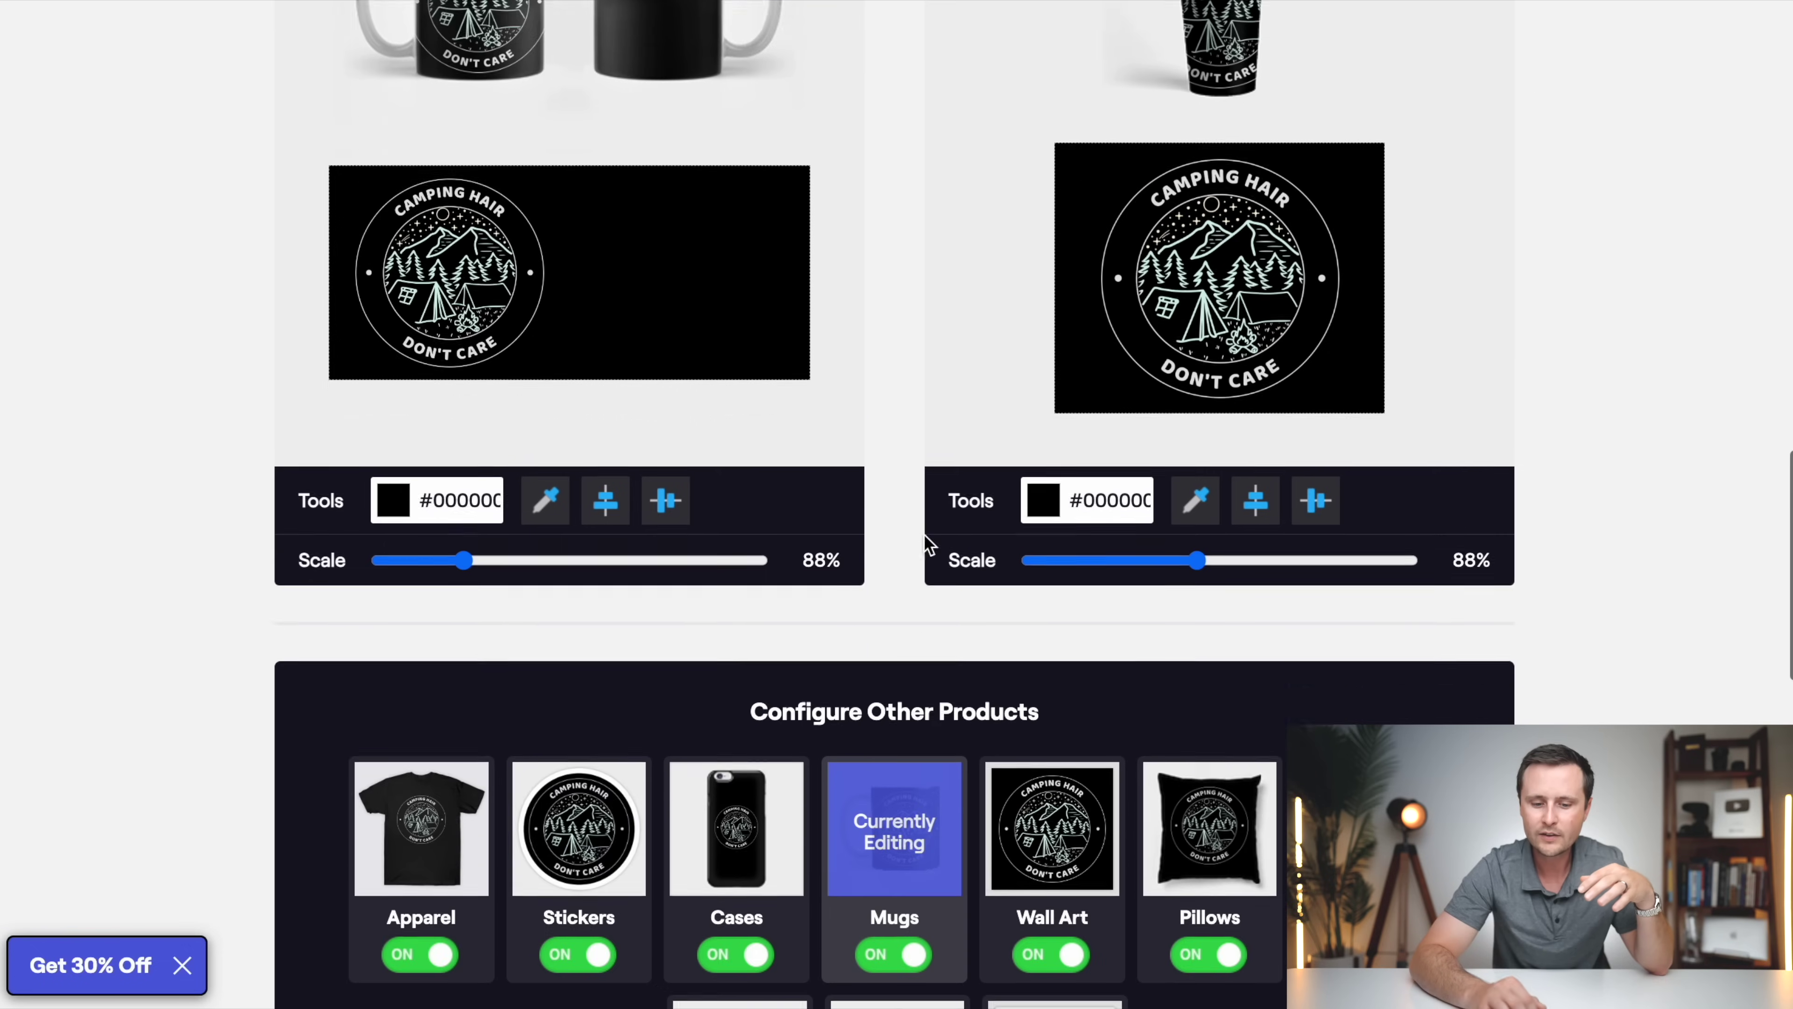
pyautogui.scroll(5, 890, 721)
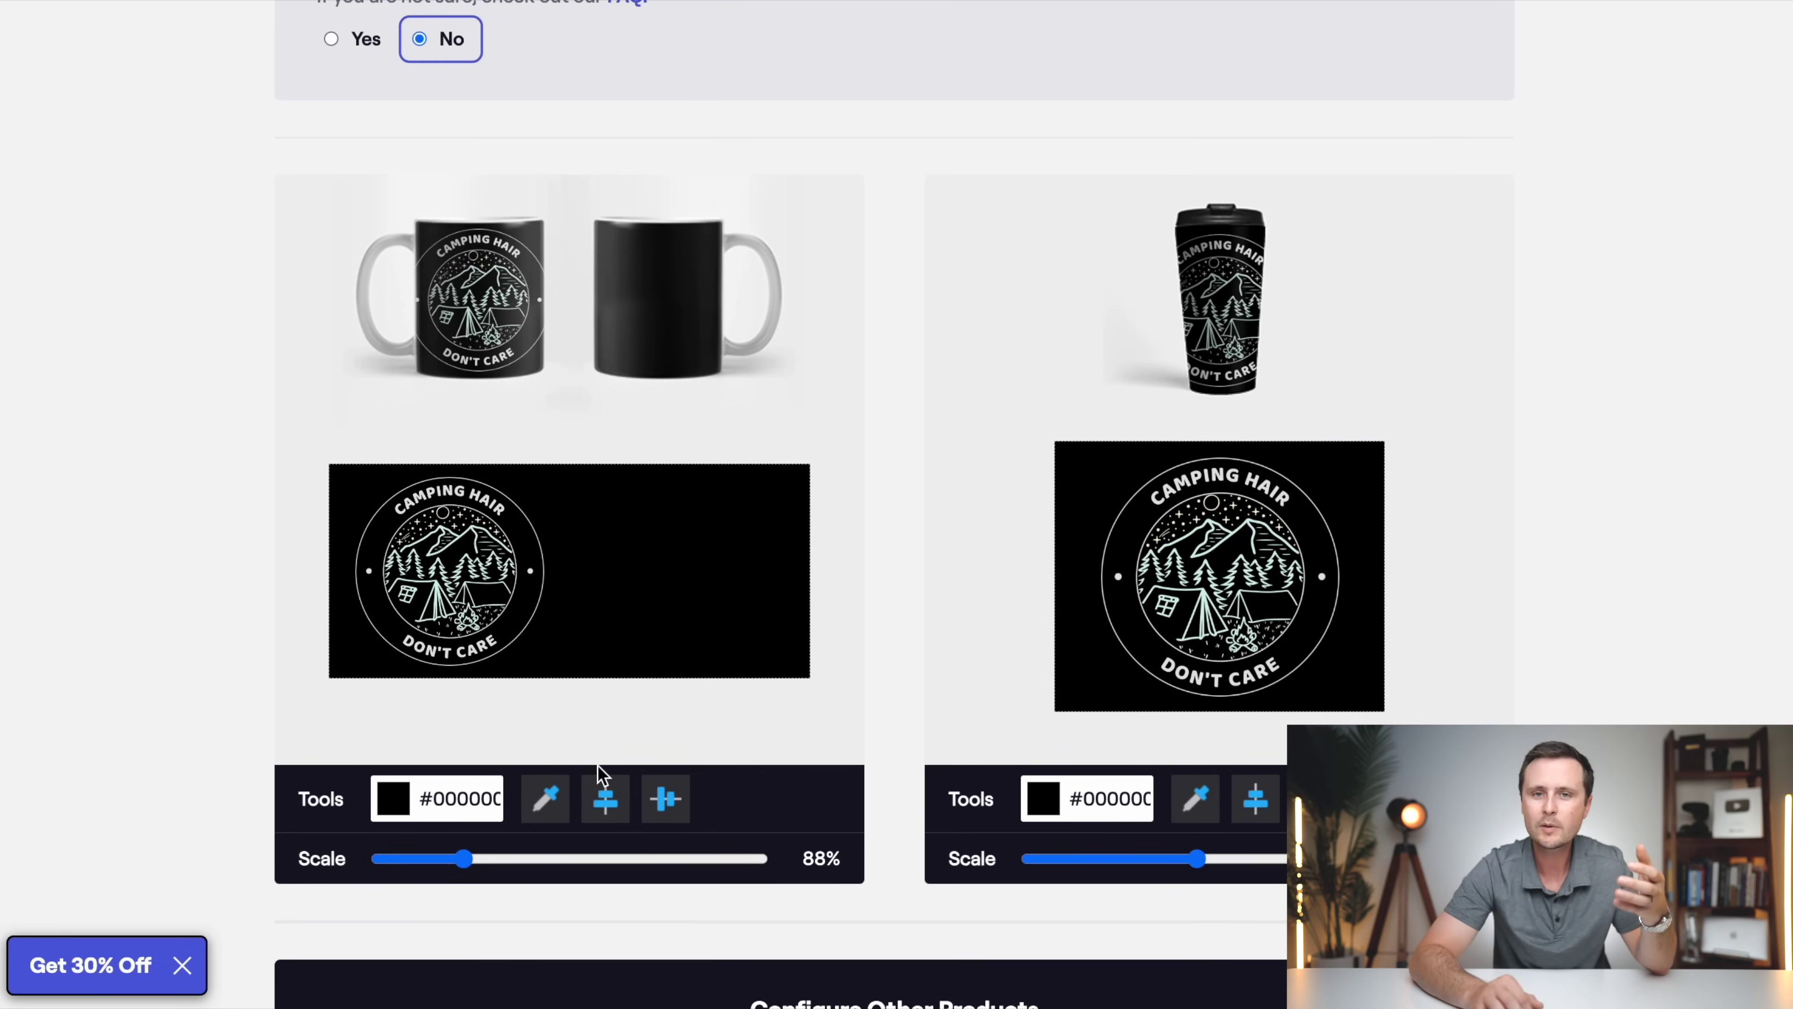
pyautogui.moveTo(463, 864); pyautogui.dragTo(447, 873)
pyautogui.moveTo(1200, 861)
pyautogui.mouseDown()
pyautogui.moveTo(1117, 862)
pyautogui.moveTo(1187, 872)
pyautogui.mouseUp()
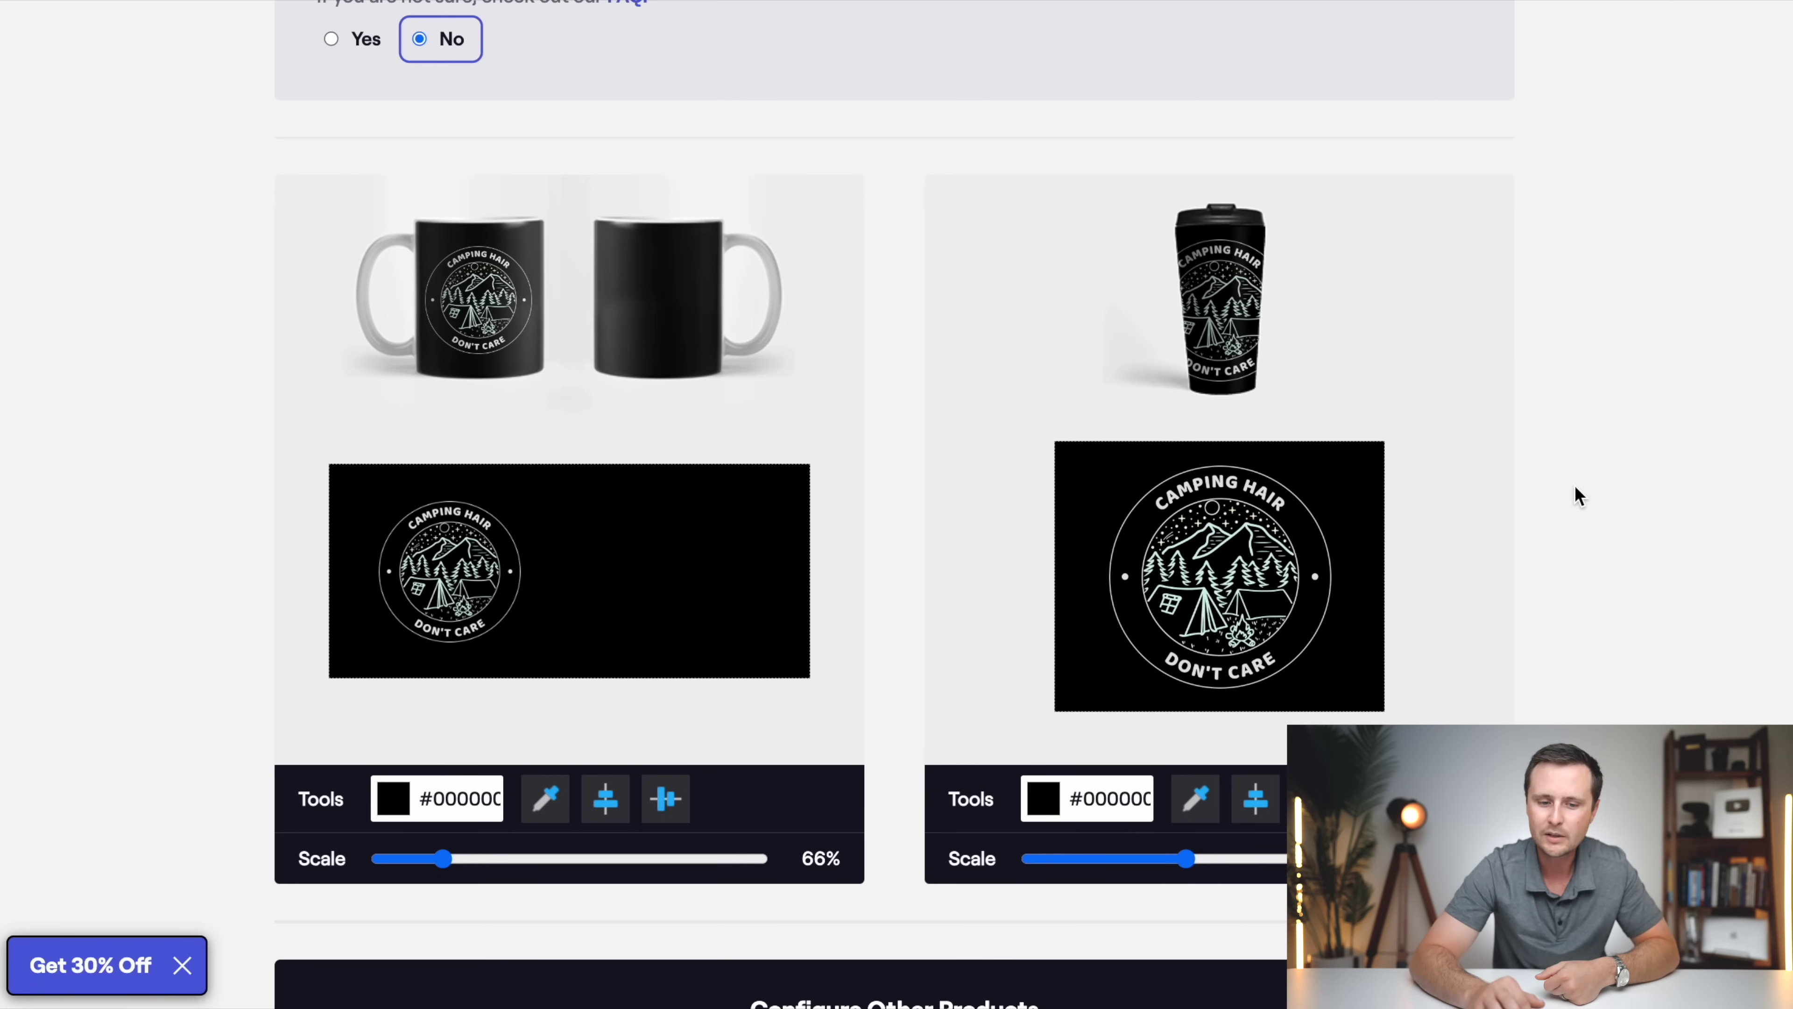
# Step: Disable magnets, pins, tapestries, totes, pillows, wall art, mugs, cases and stickers so that only apparel is offered
pyautogui.scroll(-8, 1579, 496)
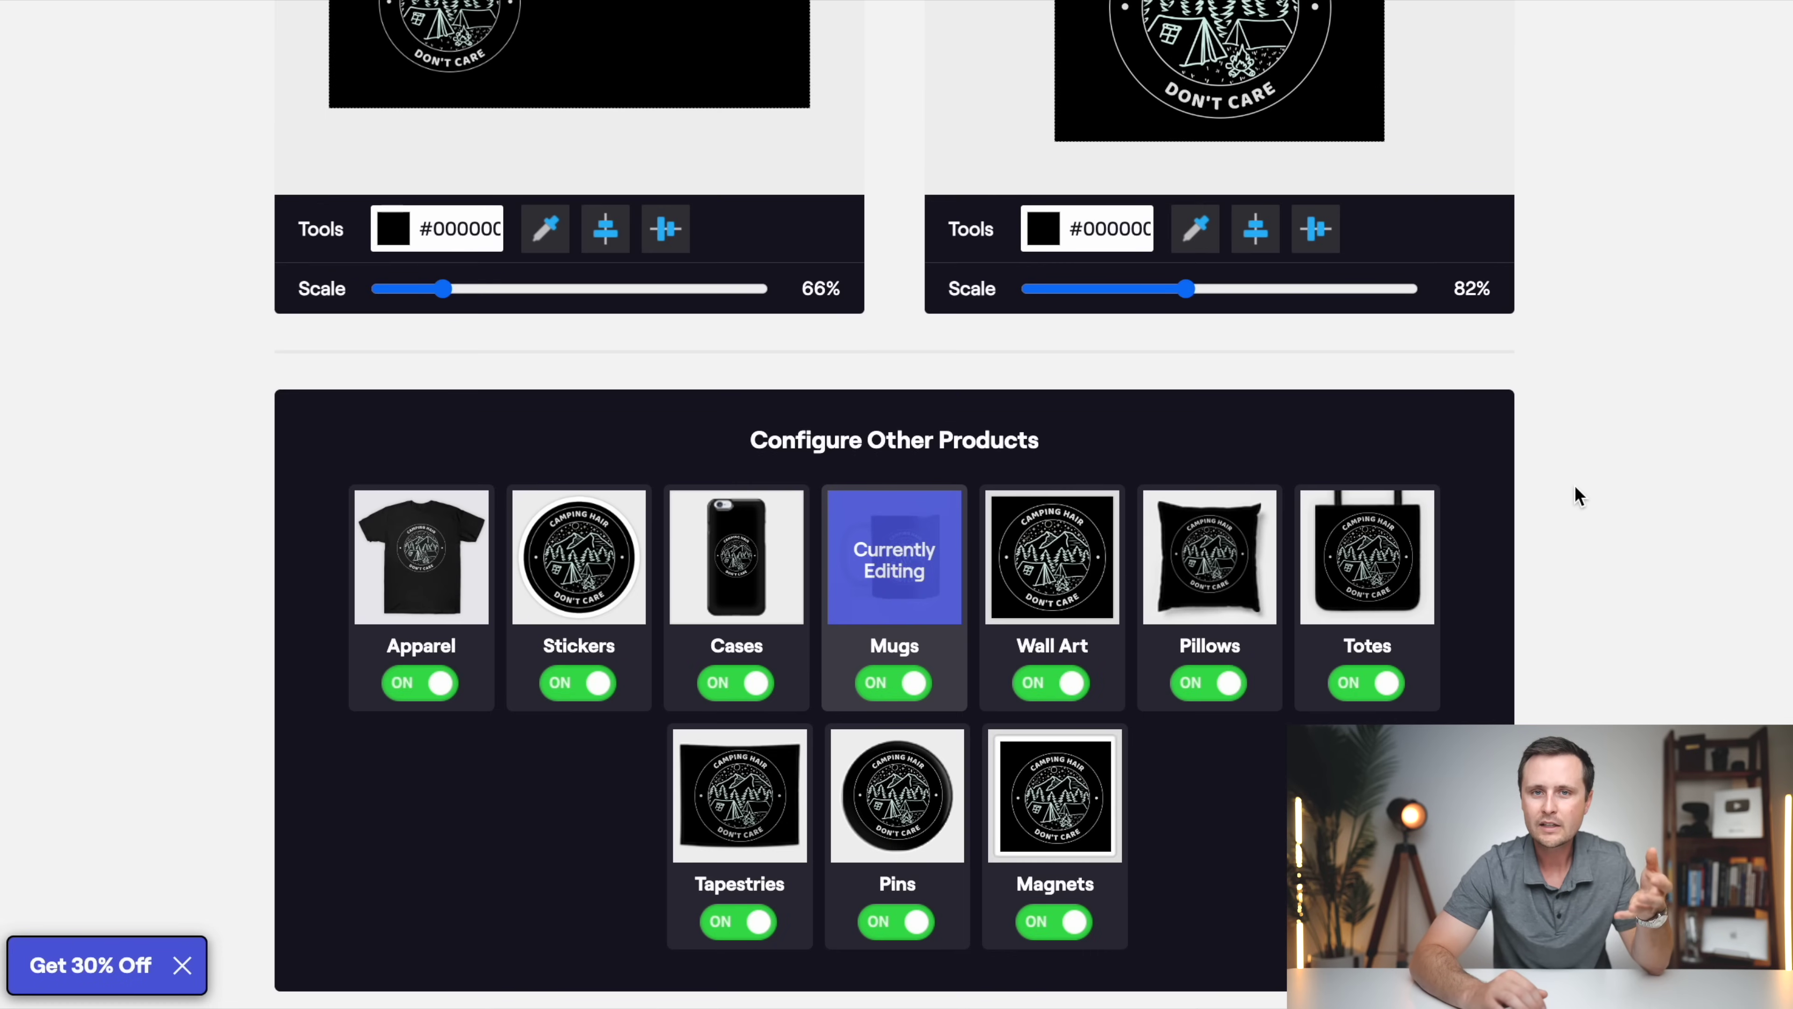
pyautogui.scroll(-3, 1579, 496)
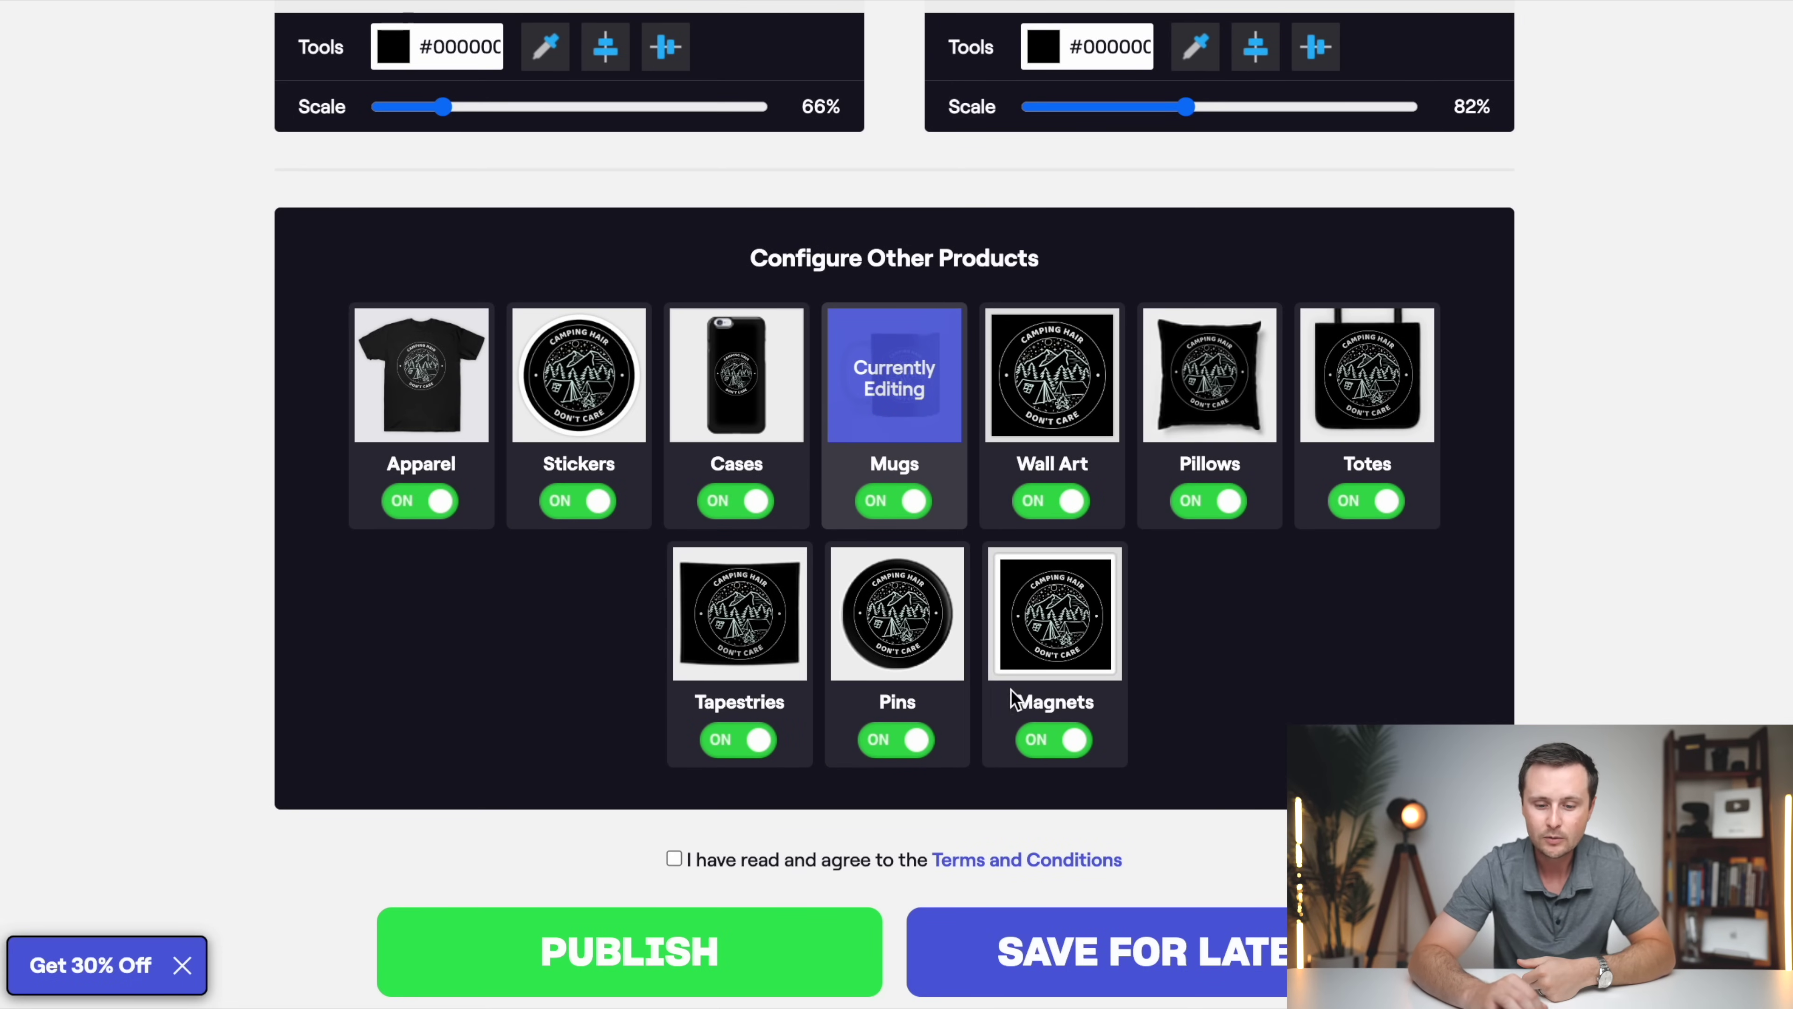
pyautogui.click(1054, 741)
pyautogui.click(895, 741)
pyautogui.click(741, 740)
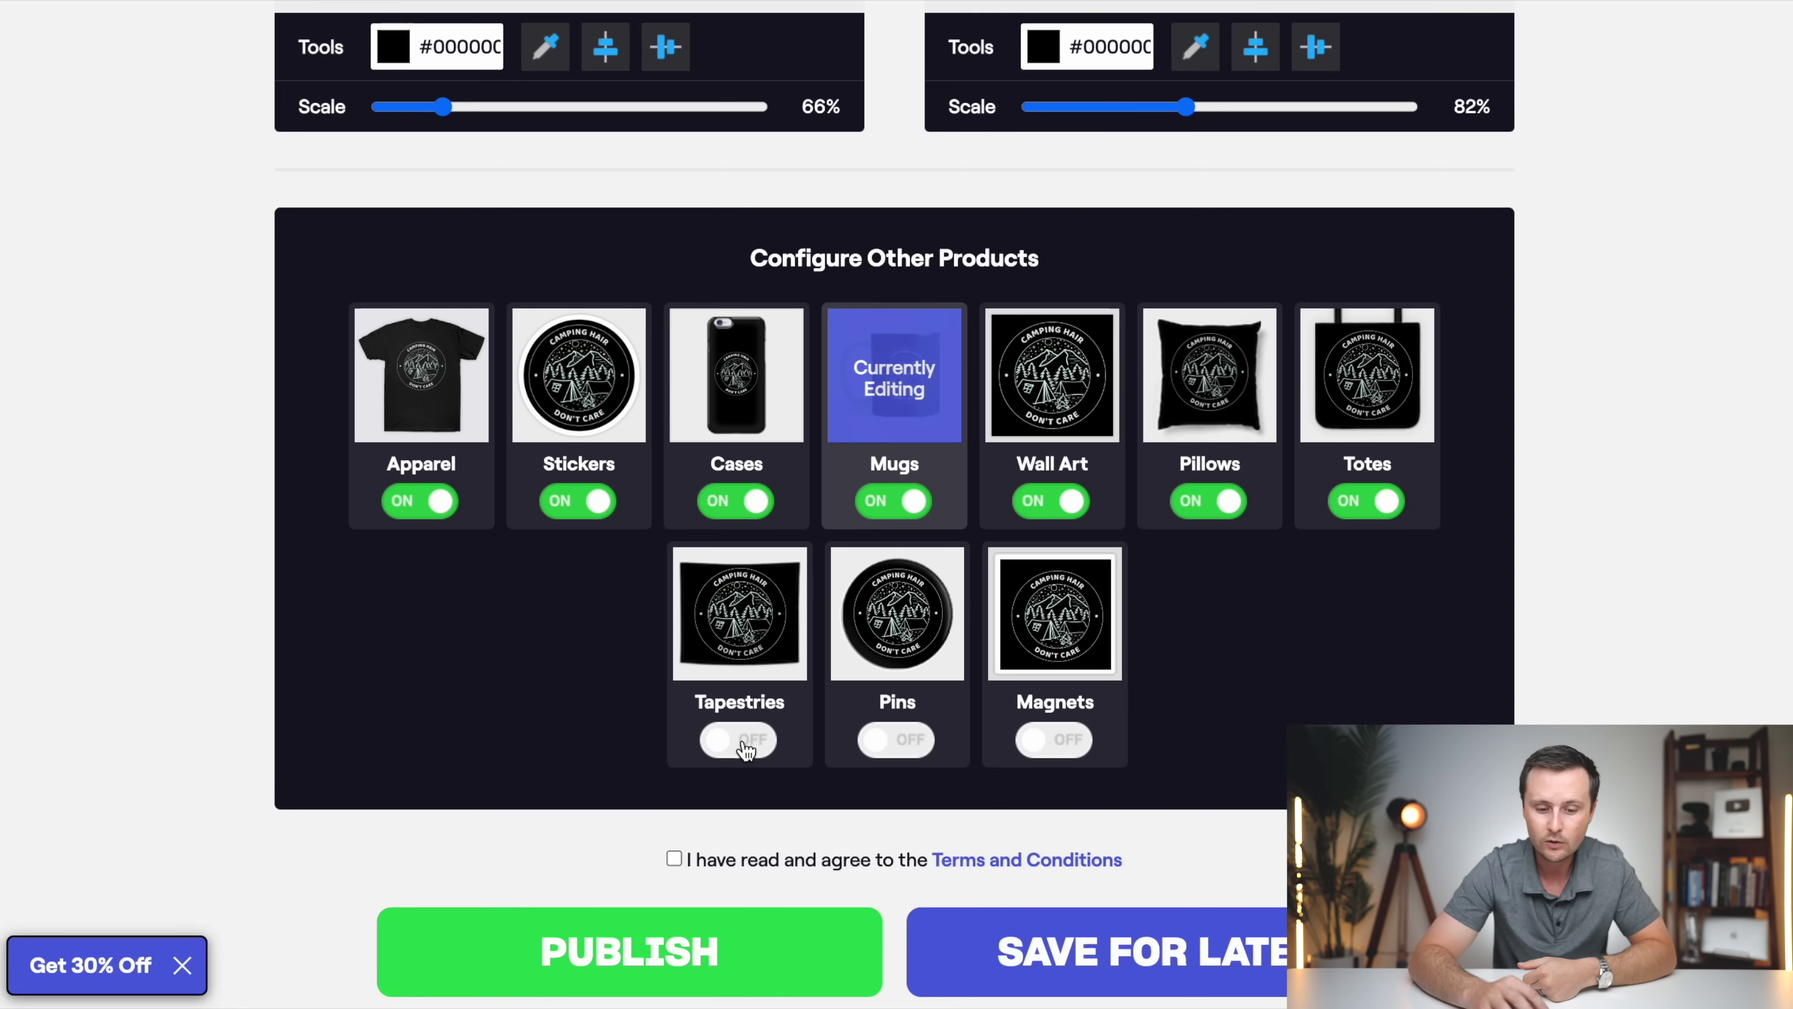
pyautogui.click(1367, 501)
pyautogui.click(1209, 502)
pyautogui.click(1052, 502)
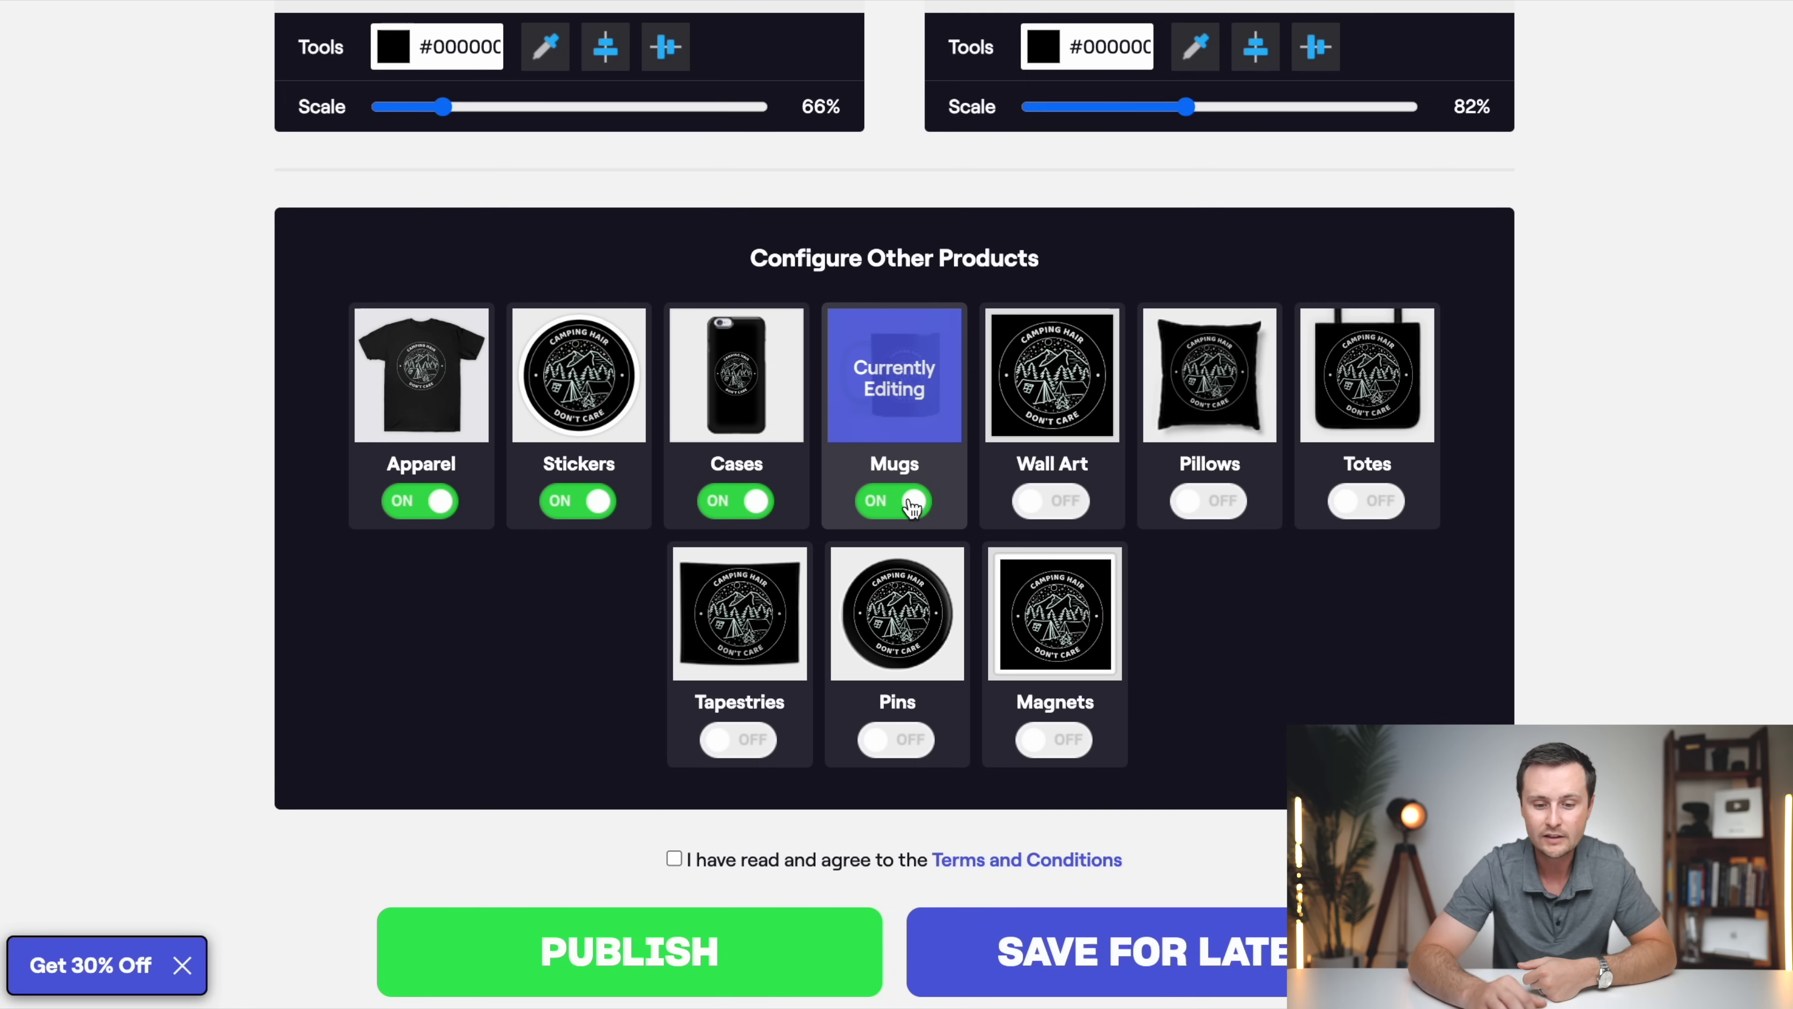
pyautogui.click(894, 502)
pyautogui.click(736, 501)
pyautogui.click(578, 502)
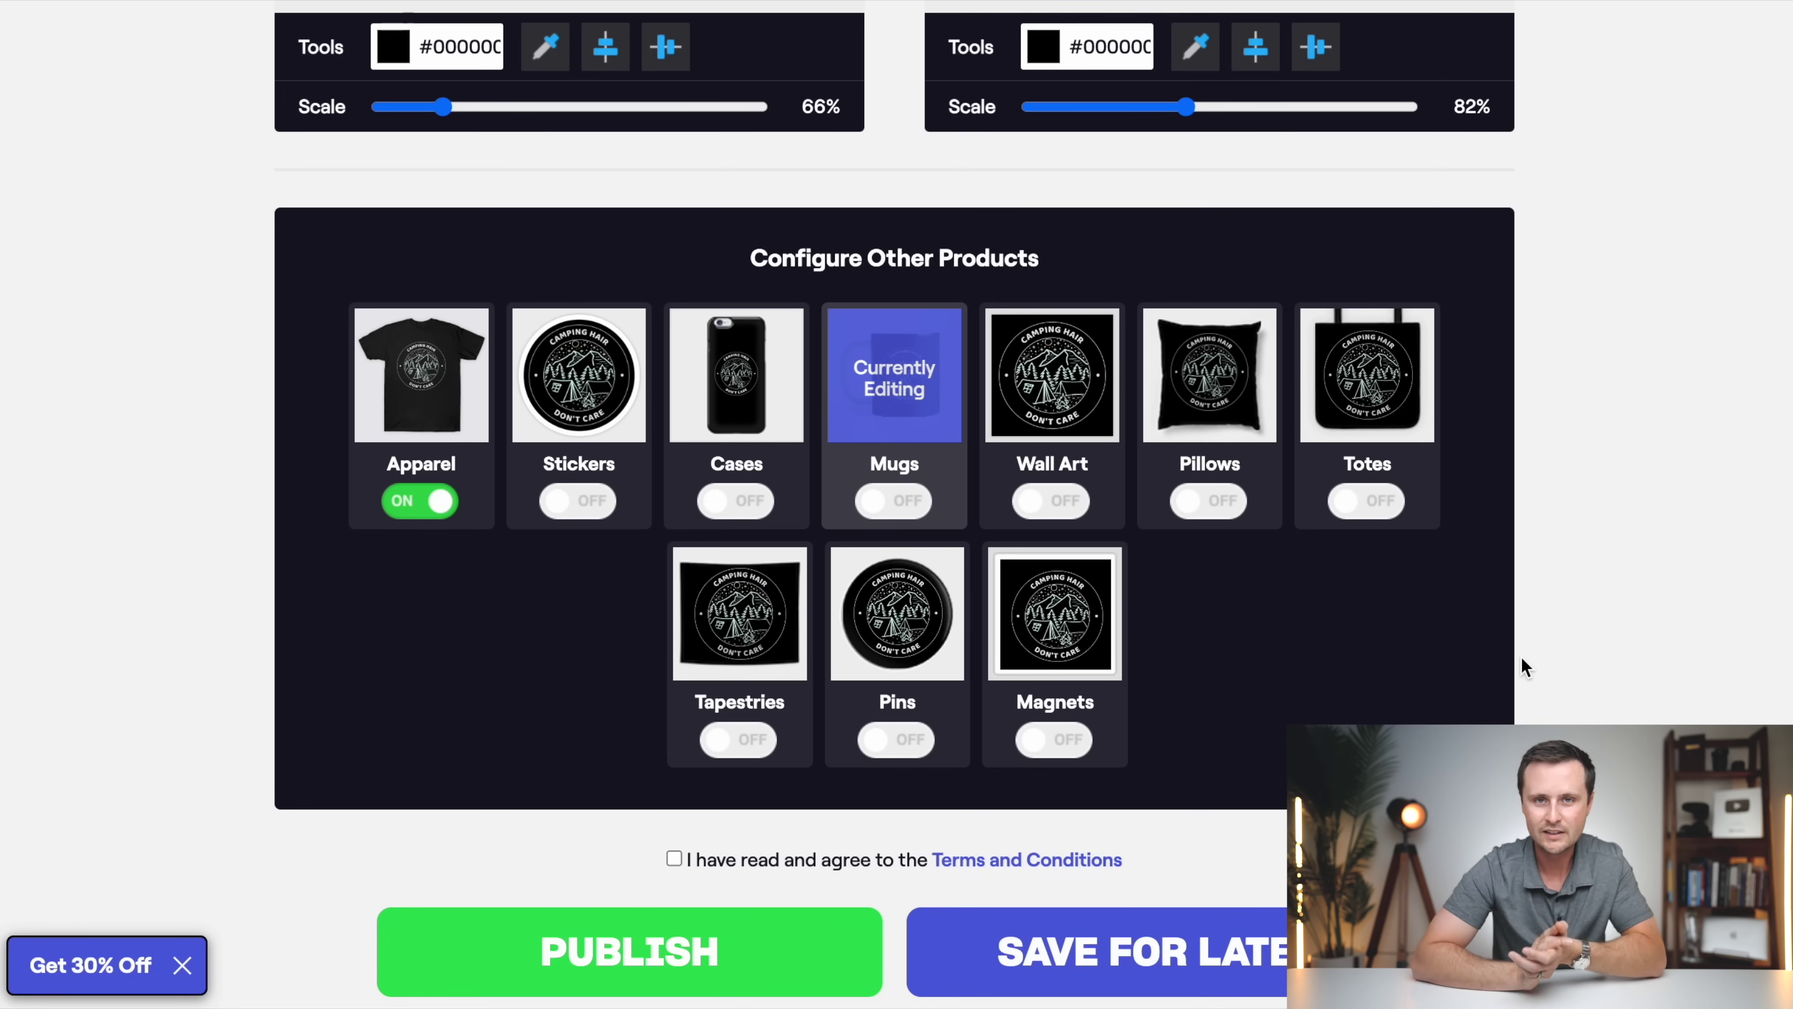
# Step: Agree to the Terms and Conditions and publish the design
pyautogui.scroll(8, 1521, 658)
pyautogui.scroll(10, 1521, 667)
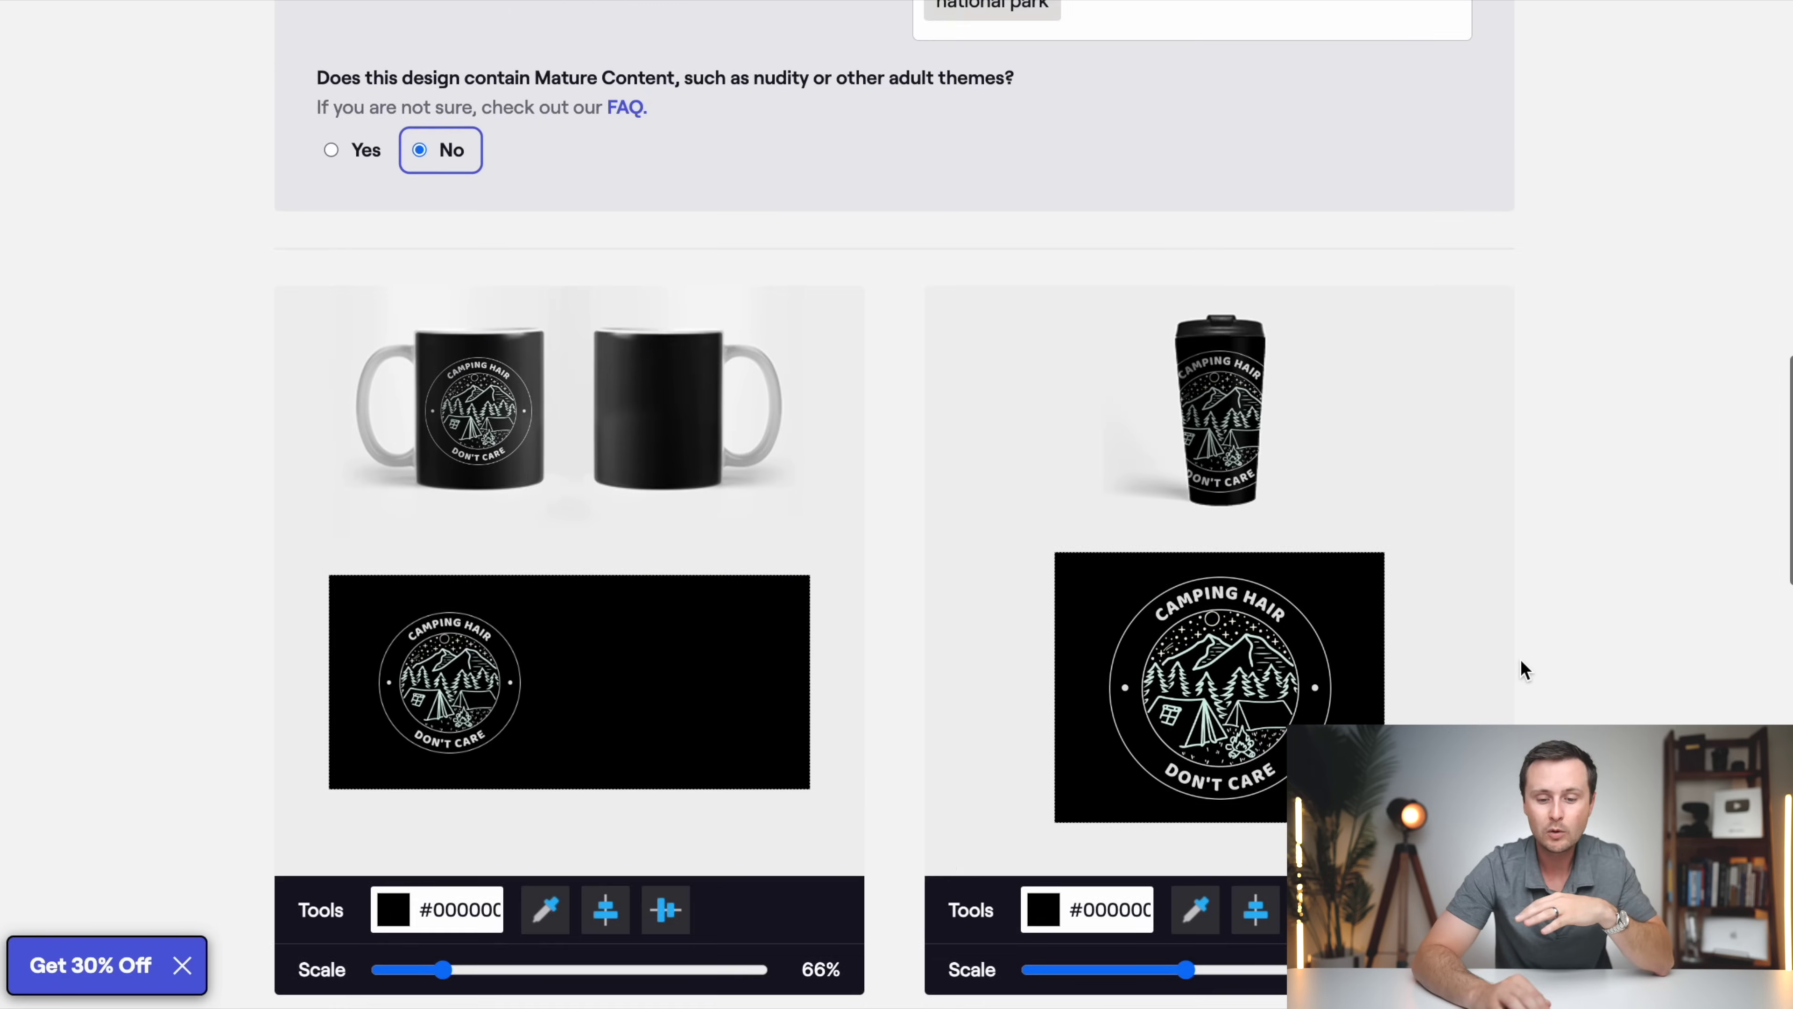
pyautogui.scroll(-20, 1521, 667)
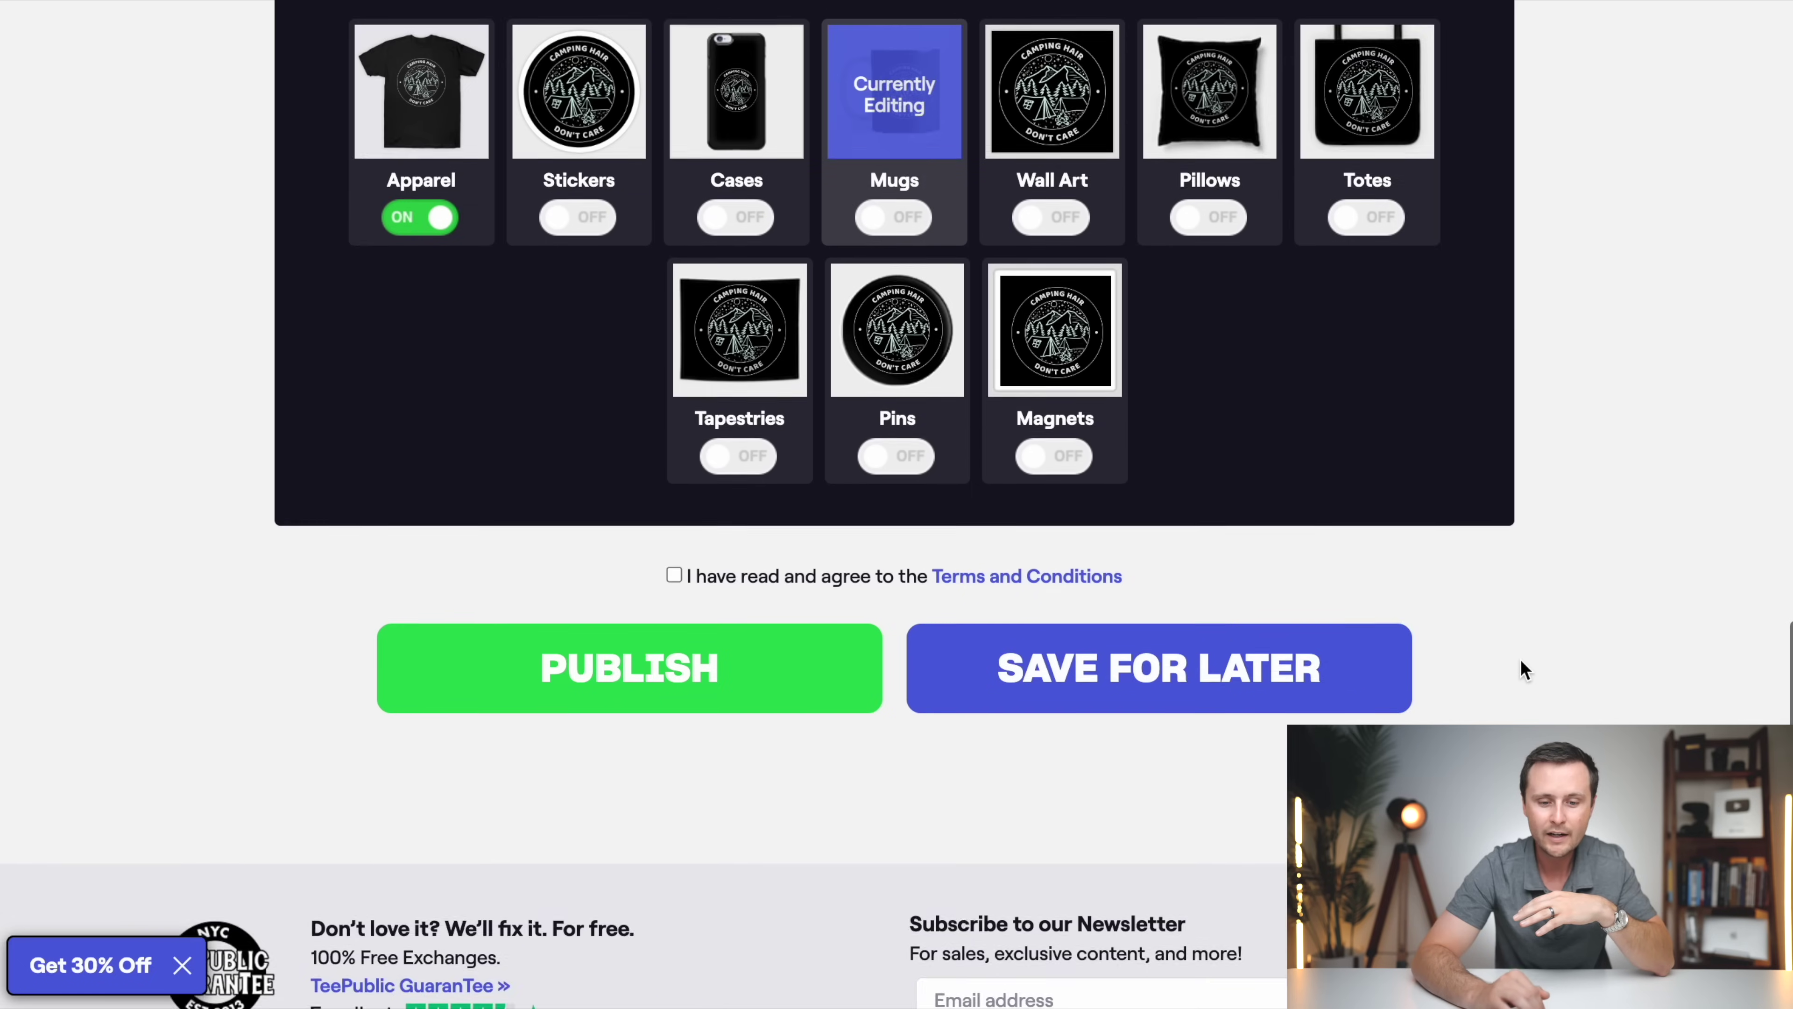
pyautogui.scroll(2, 1521, 668)
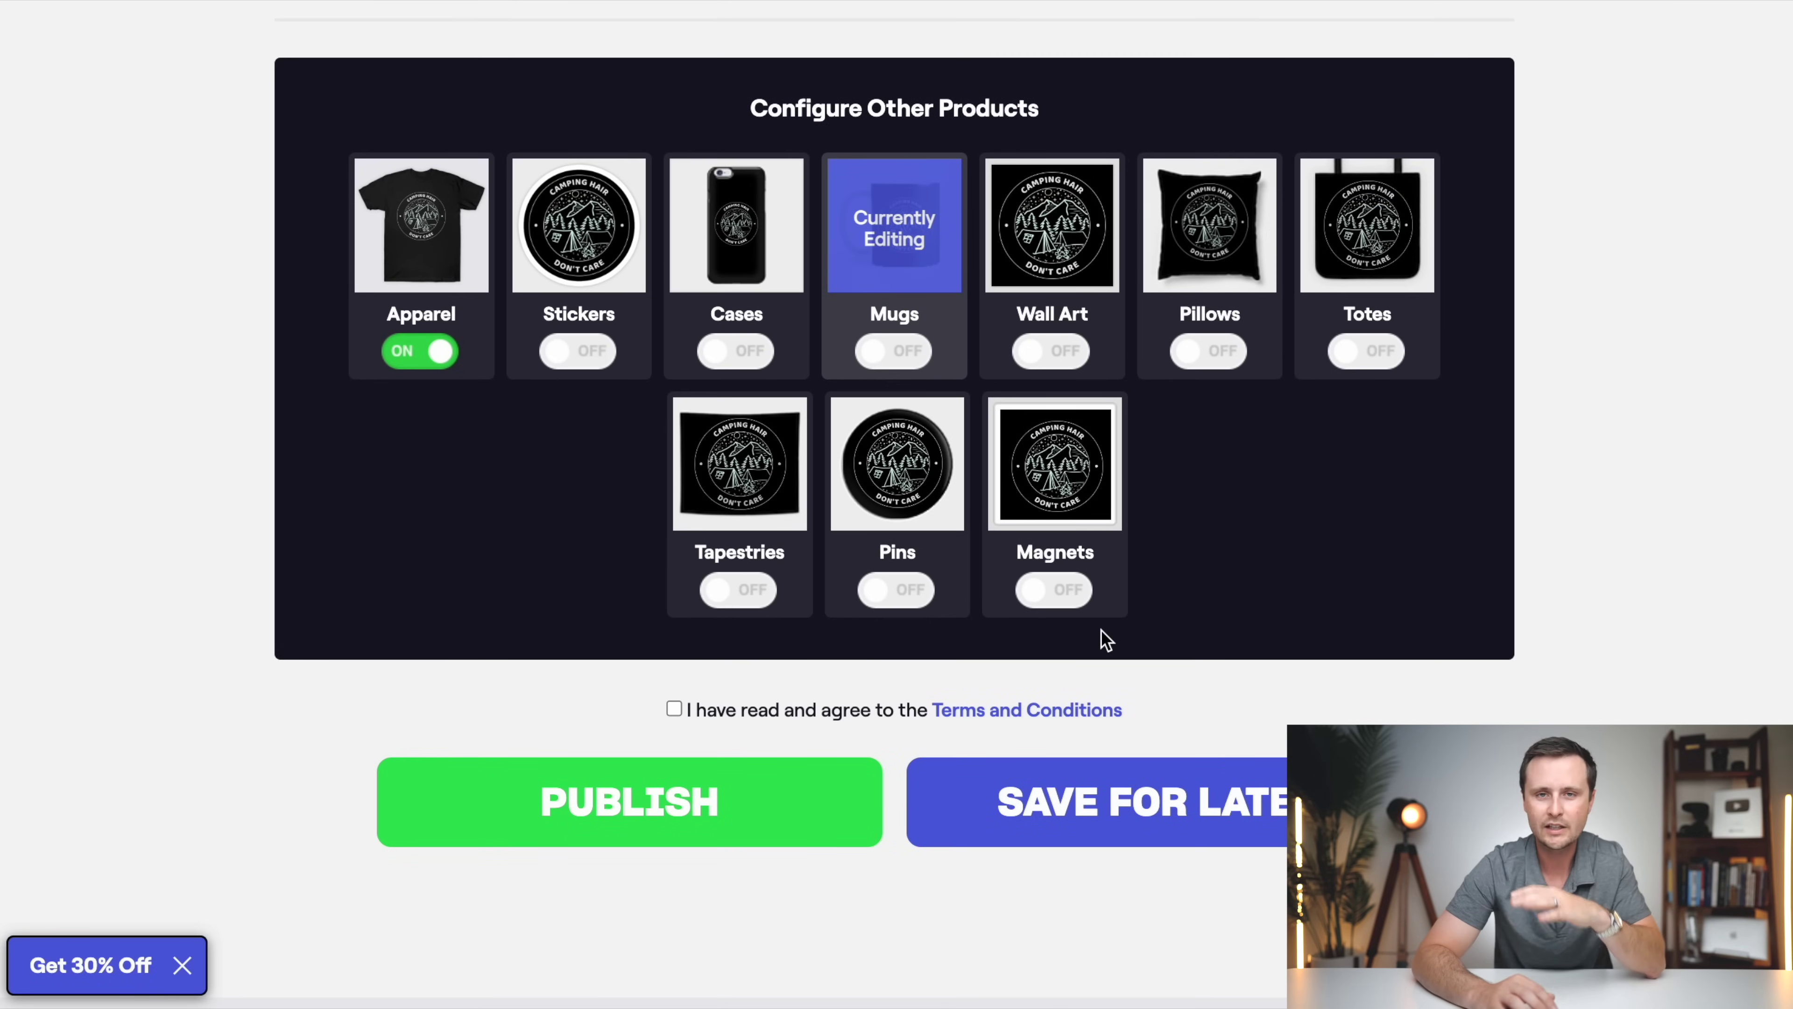
pyautogui.scroll(1, 1567, 634)
pyautogui.scroll(-3, 1565, 625)
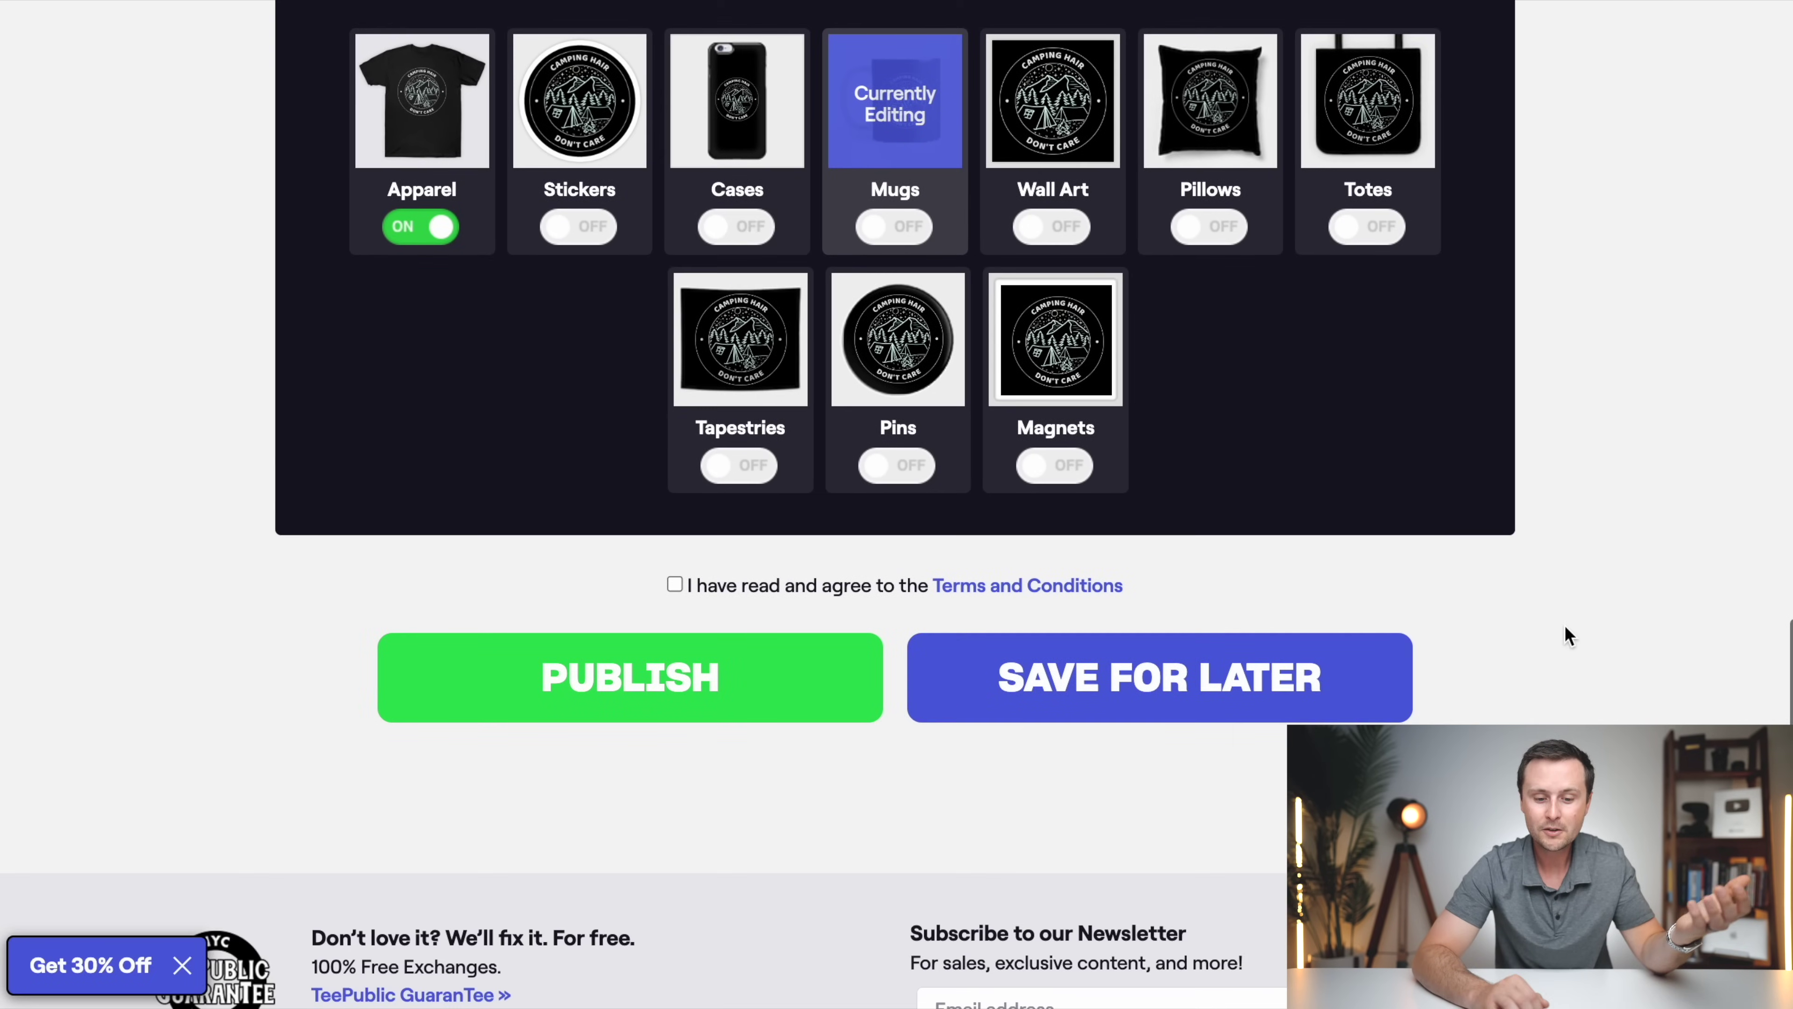
pyautogui.click(673, 585)
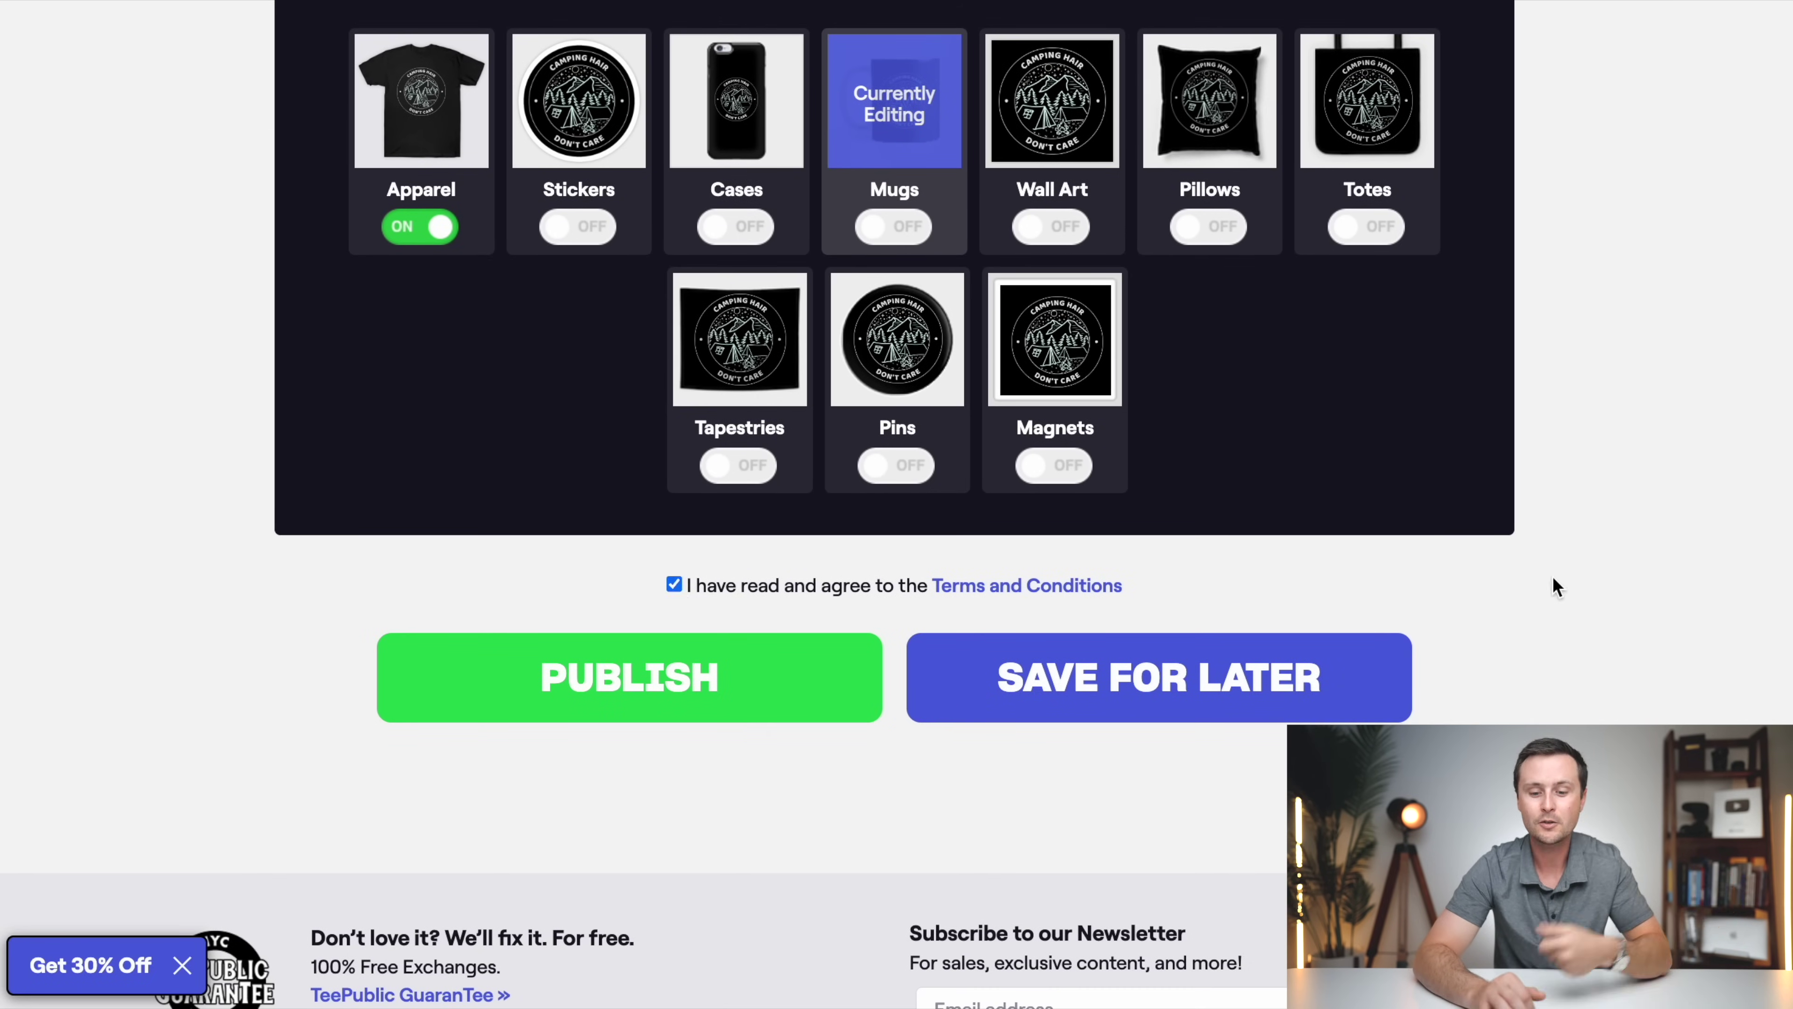
pyautogui.click(745, 683)
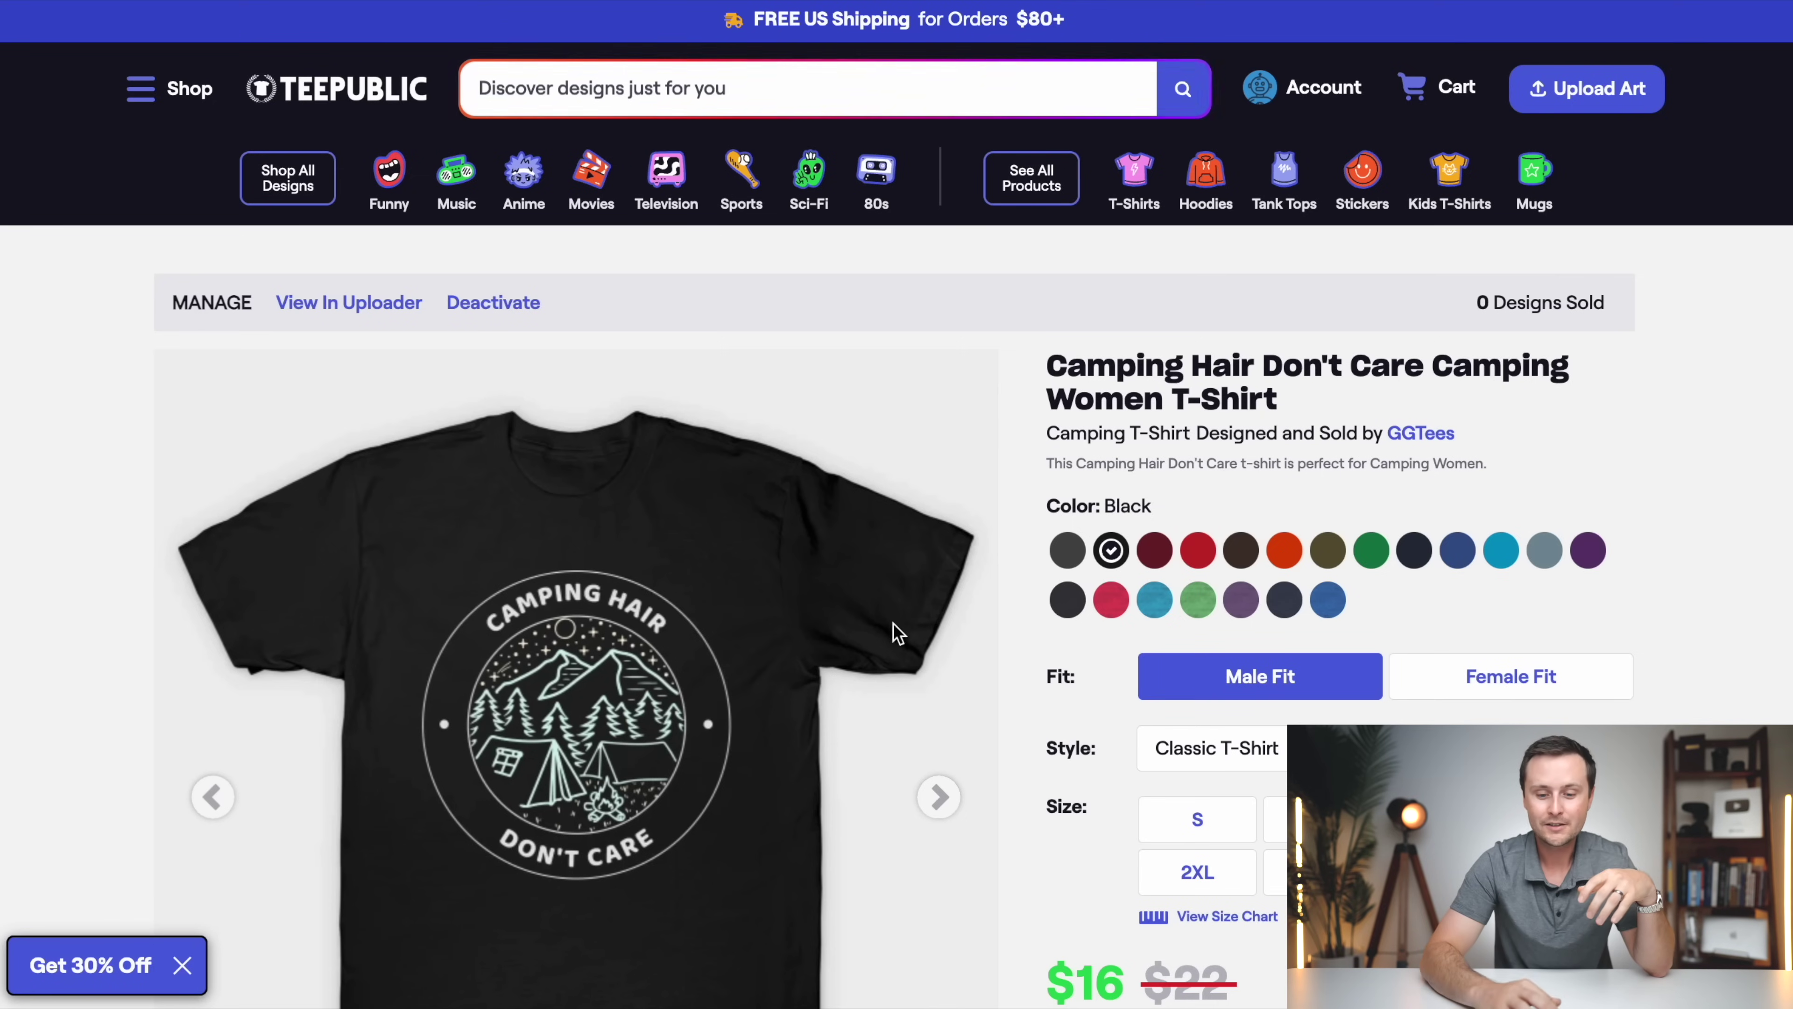
# Step: Examine the published T-shirt listing, including its title keywords, description, store name and available colors
pyautogui.scroll(-3, 1020, 680)
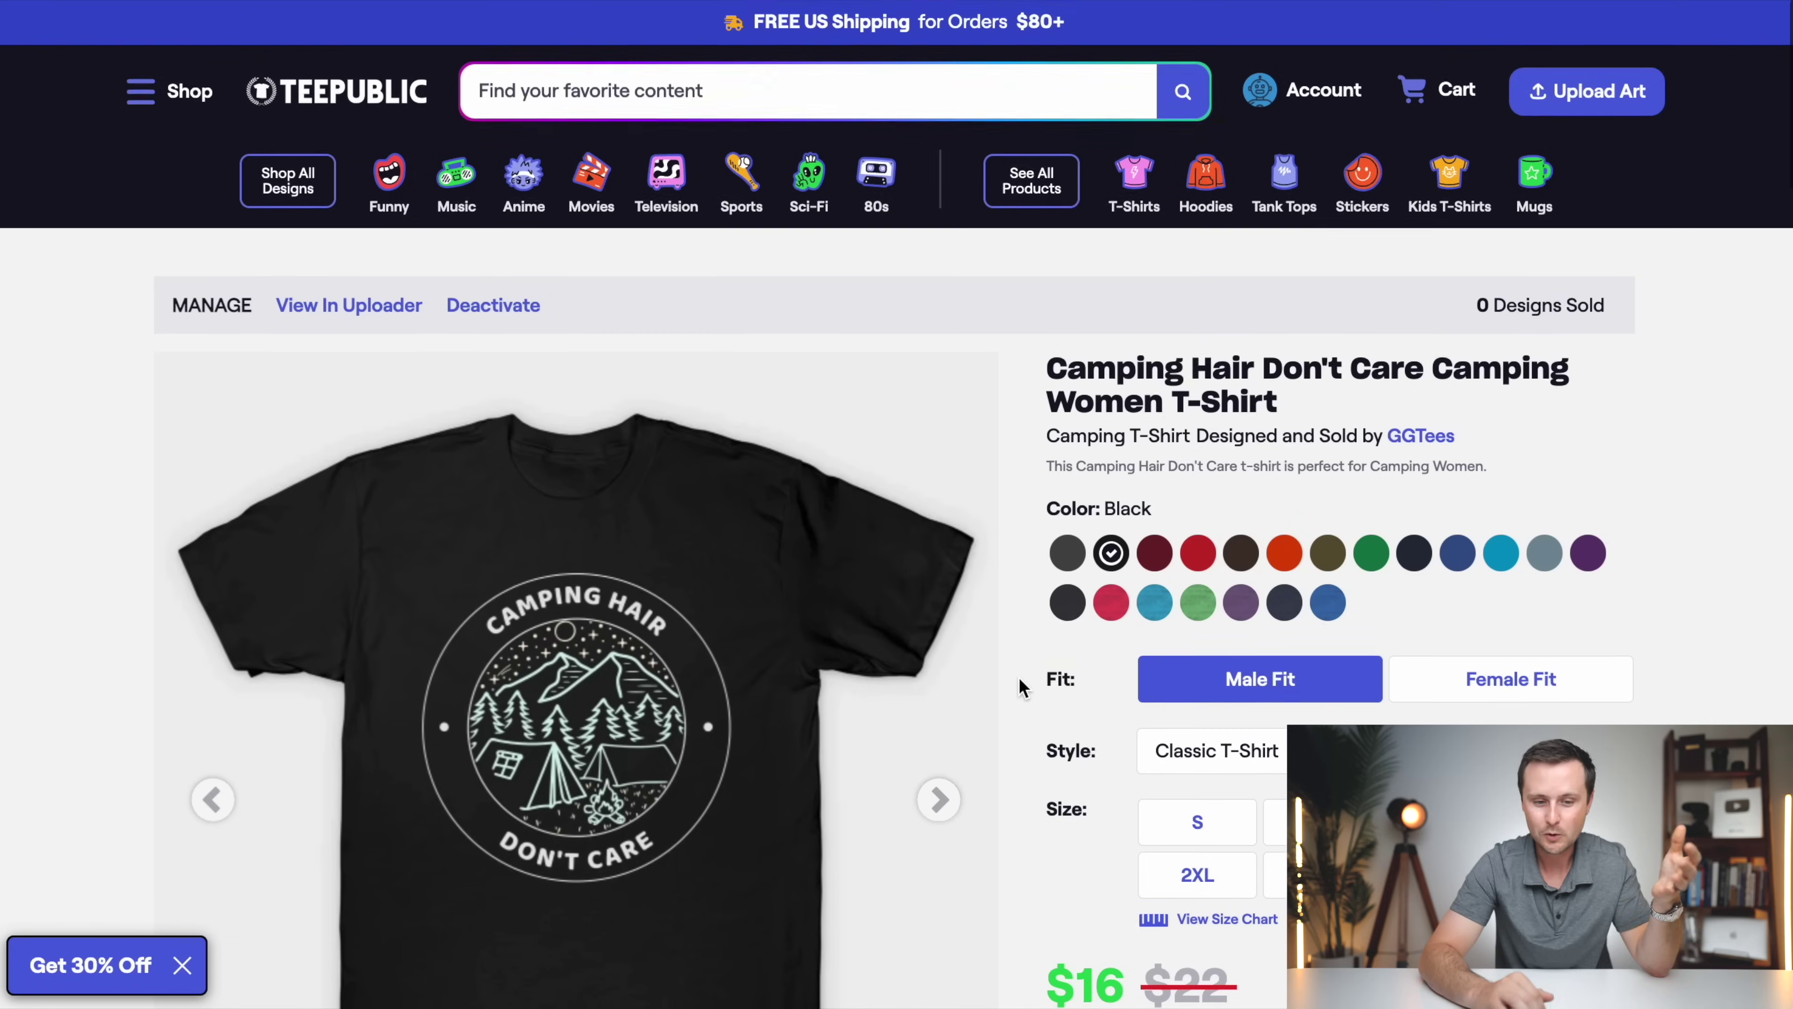
pyautogui.scroll(3, 1019, 678)
pyautogui.scroll(-4, 1018, 676)
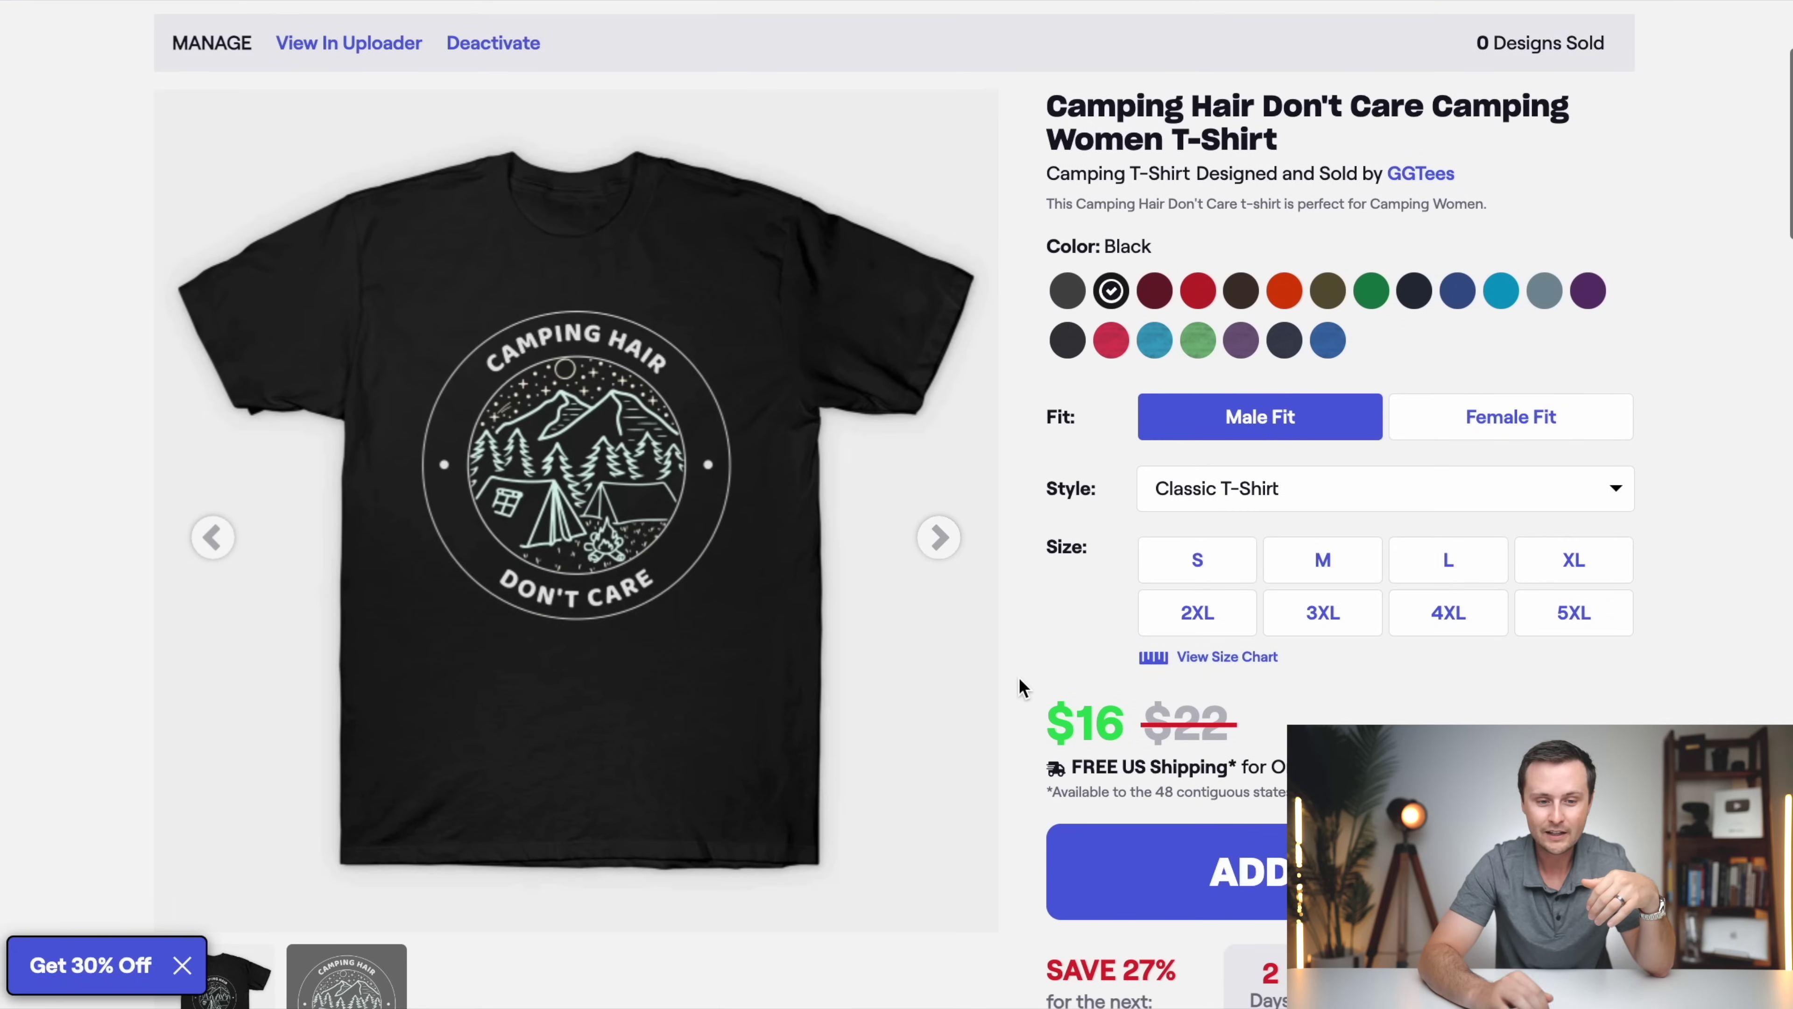
pyautogui.moveTo(1050, 105); pyautogui.dragTo(1178, 107)
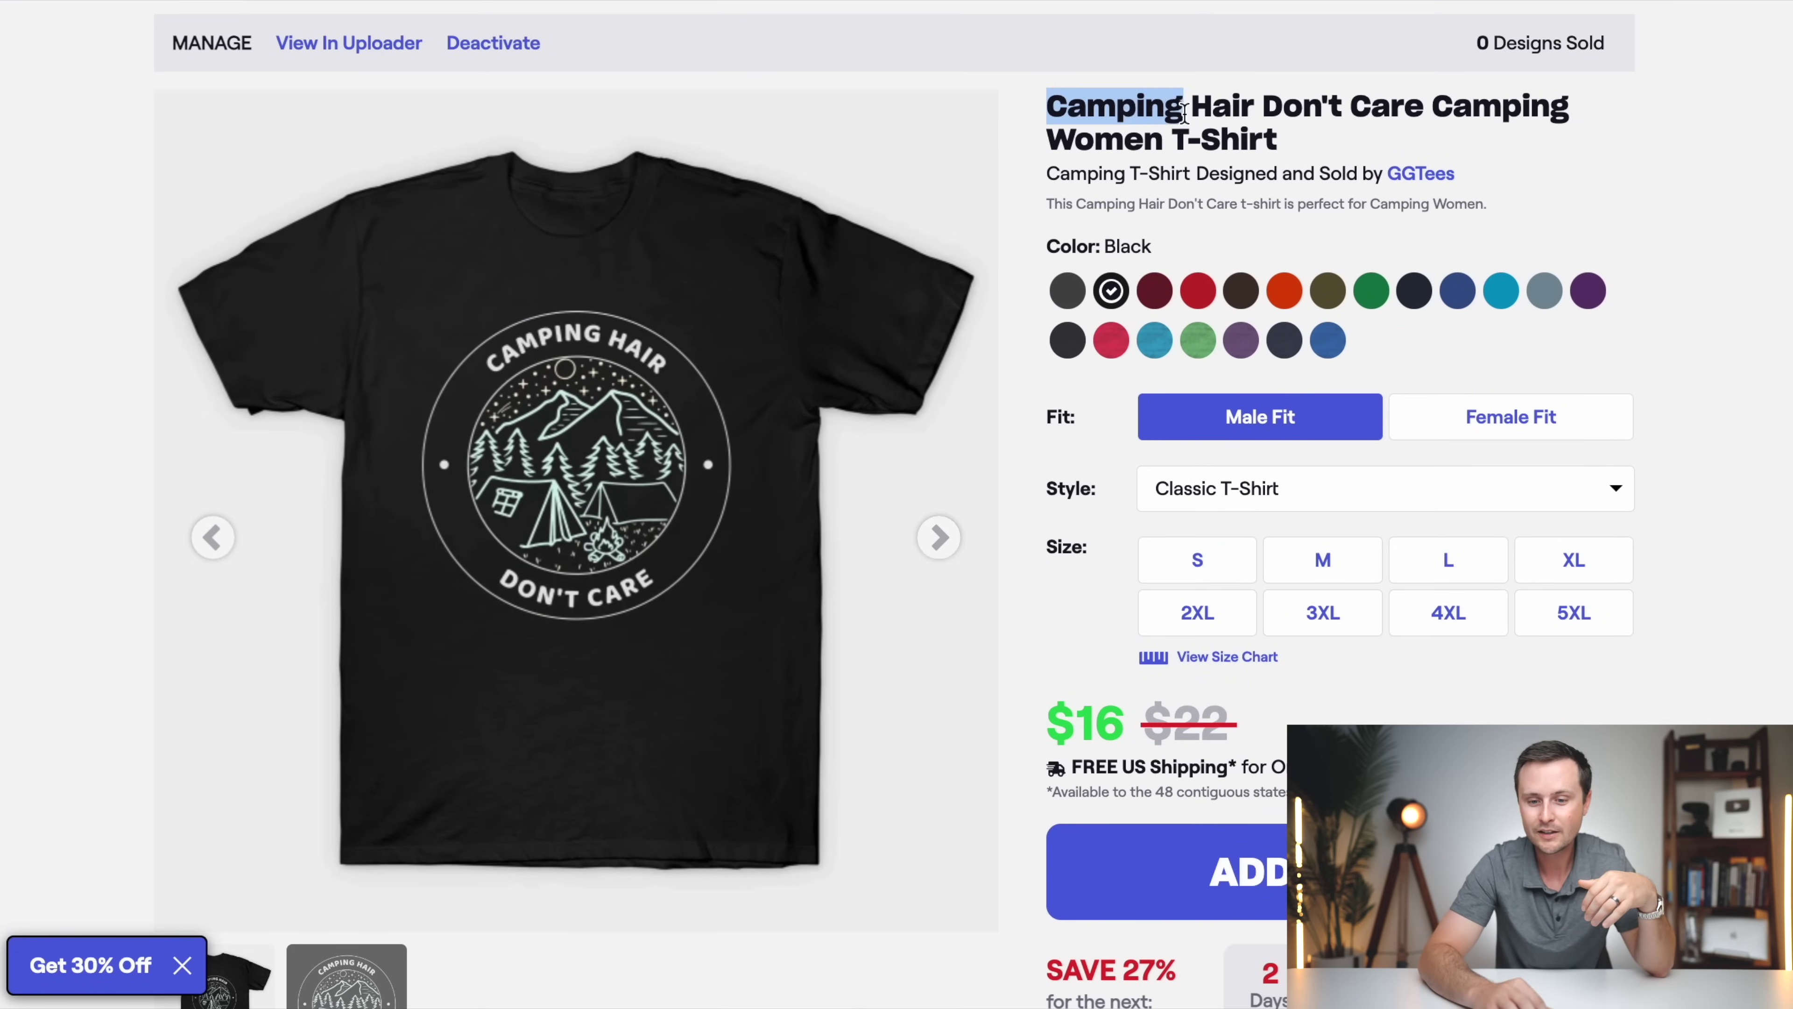
pyautogui.click(1310, 141)
pyautogui.moveTo(1277, 140); pyautogui.dragTo(1175, 142)
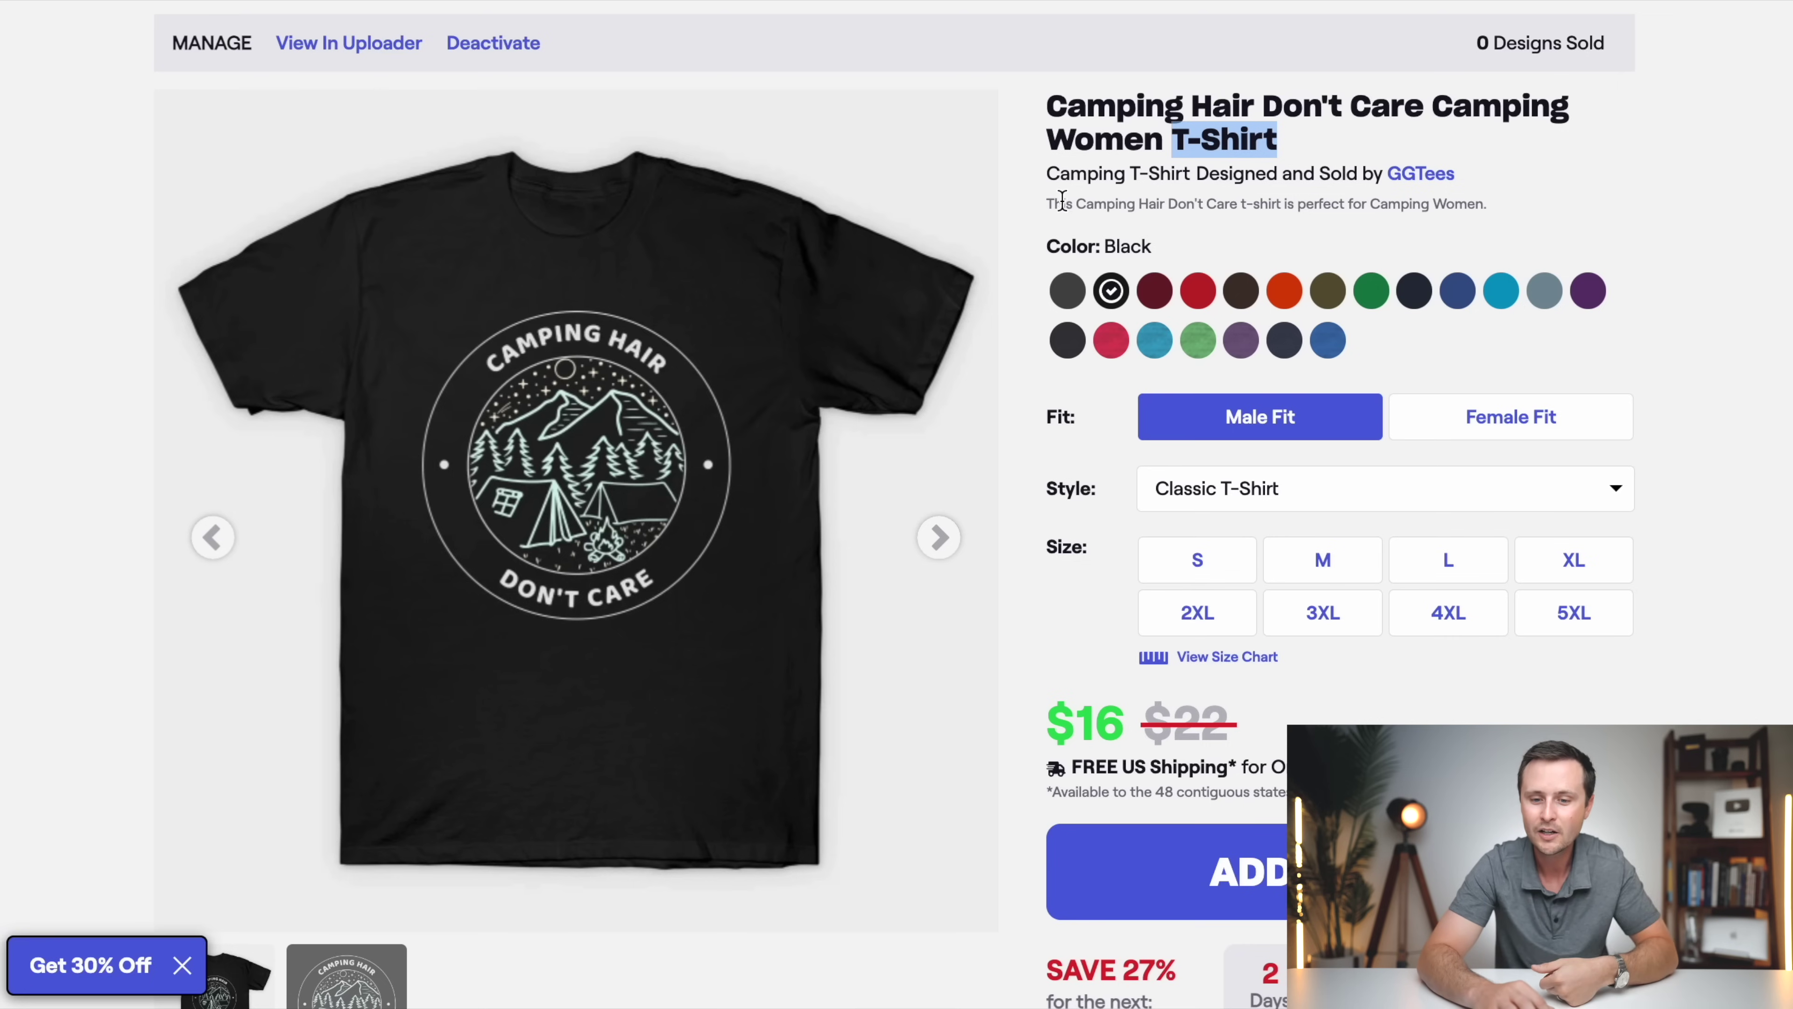
pyautogui.moveTo(1044, 211); pyautogui.dragTo(1507, 211)
pyautogui.click(1585, 212)
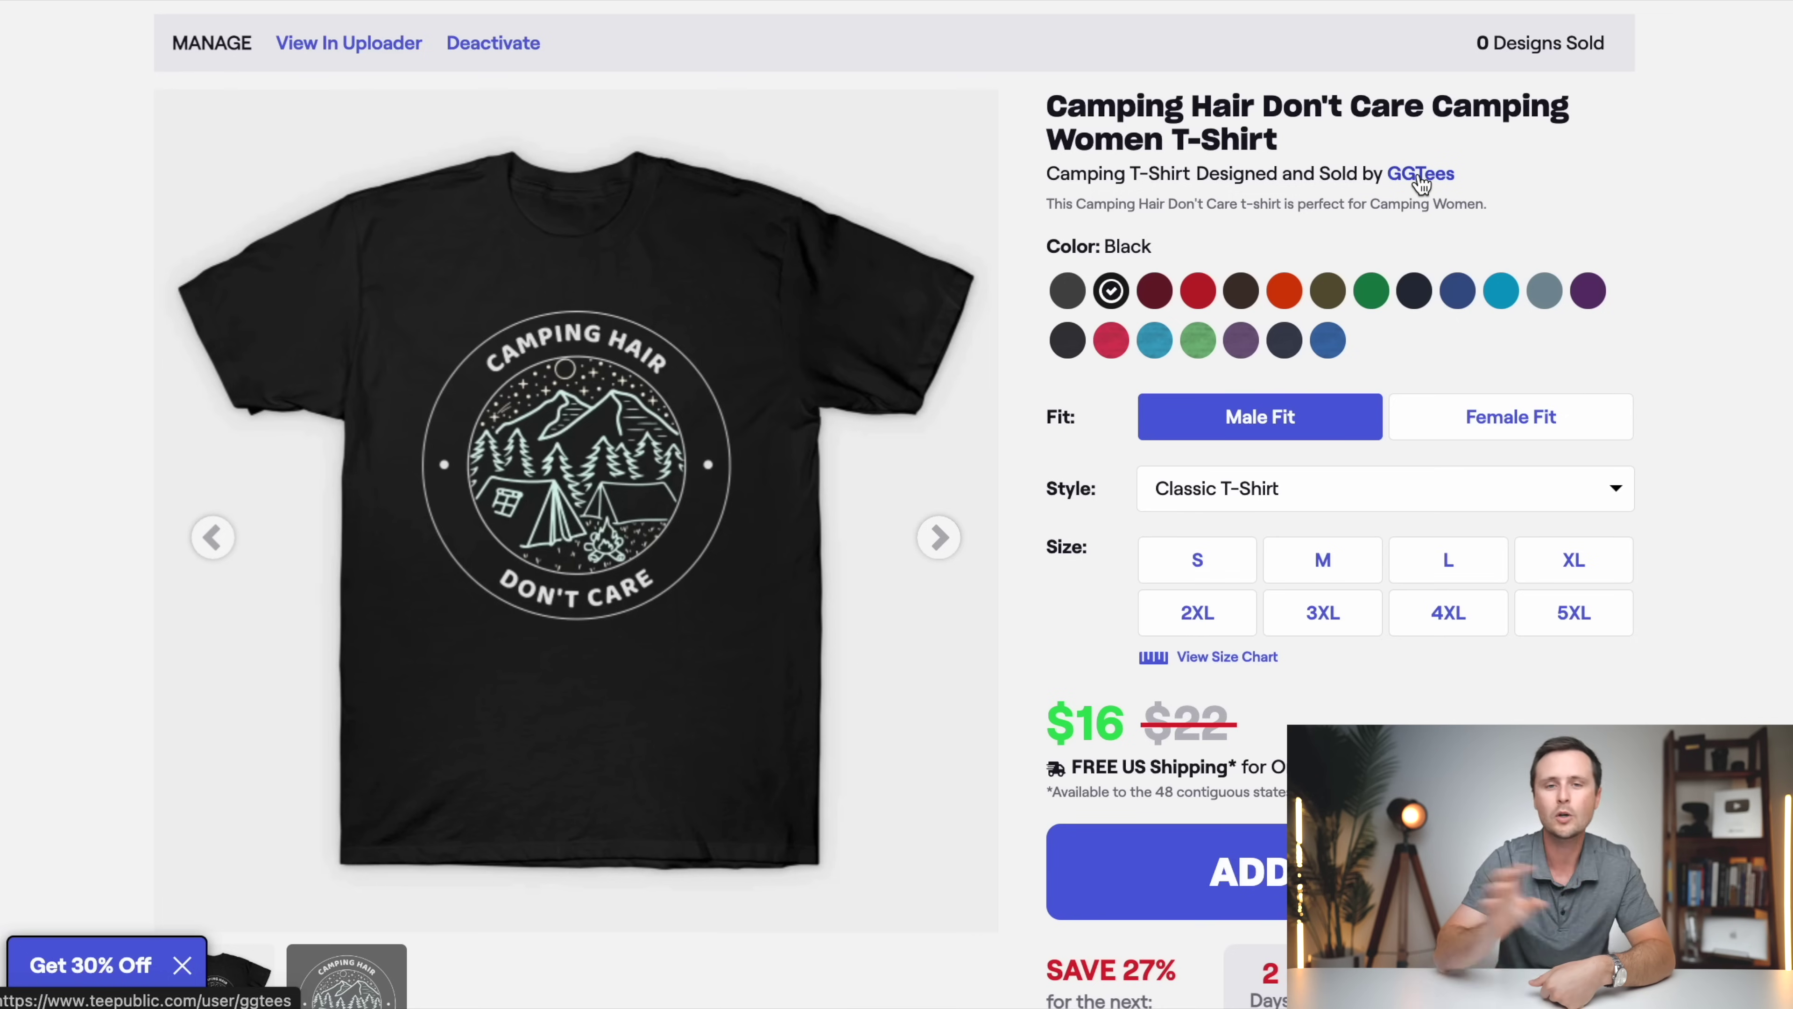
pyautogui.scroll(2, 1421, 182)
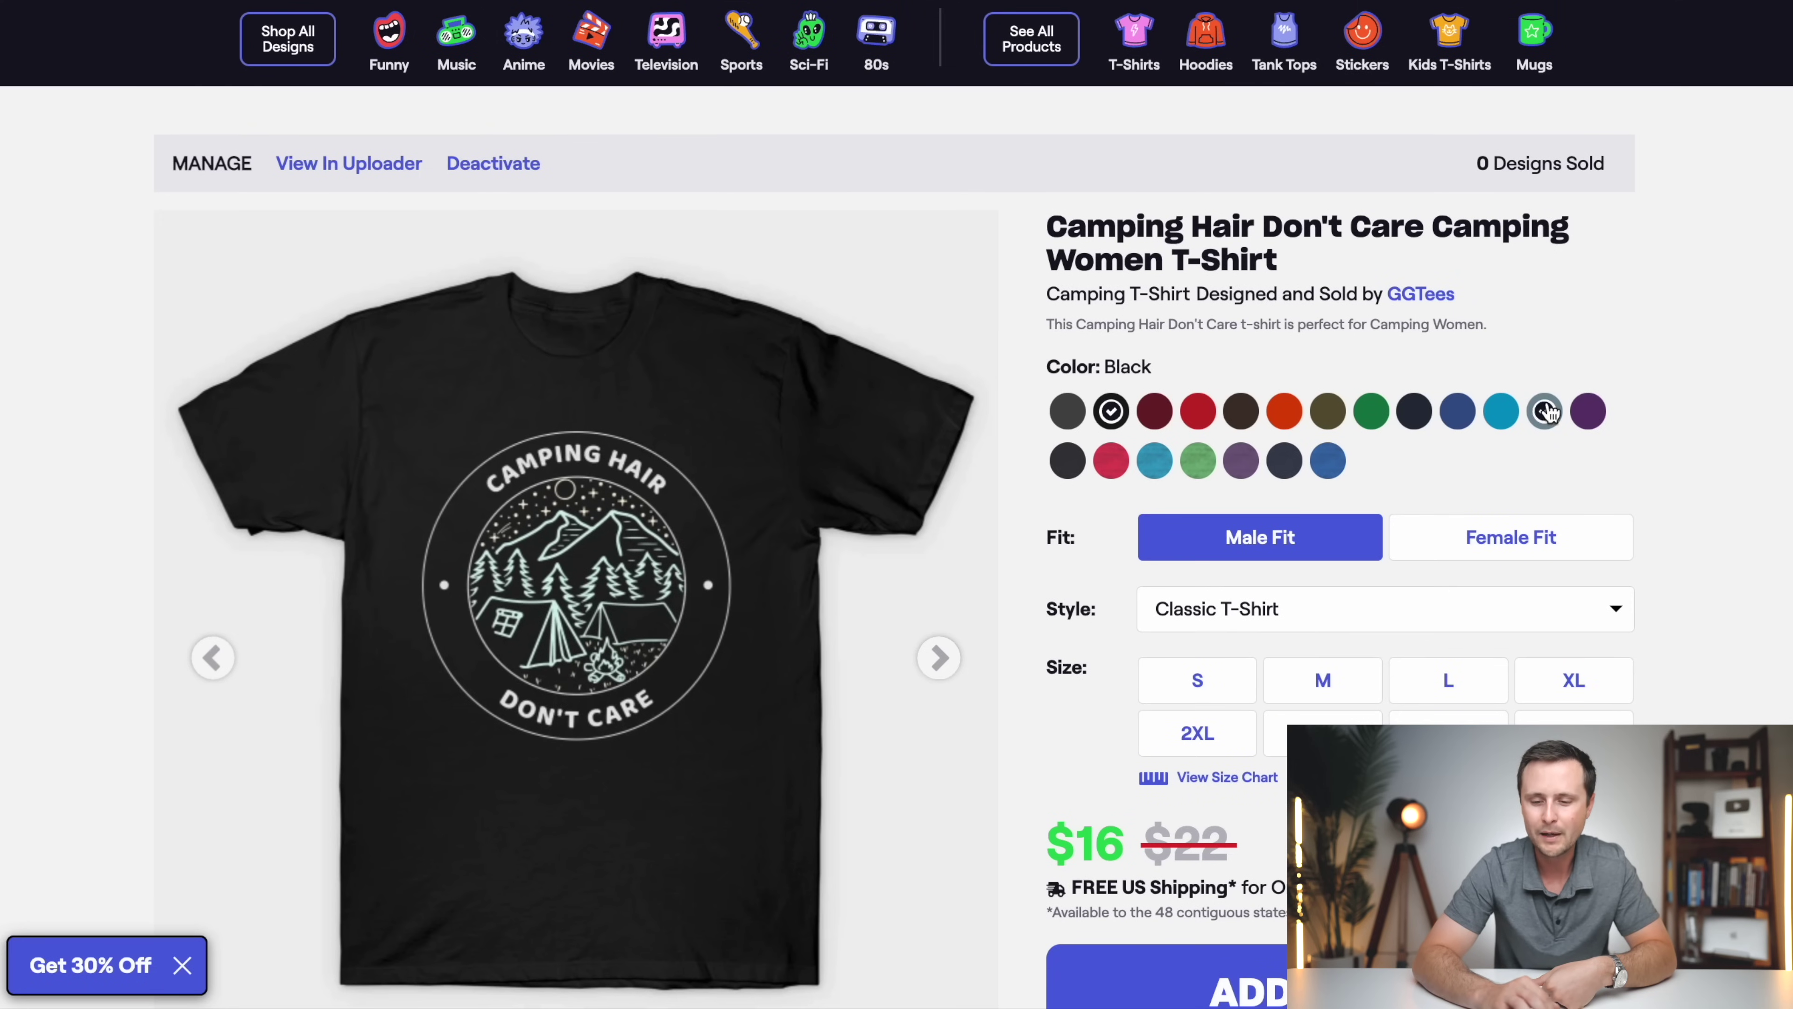
pyautogui.scroll(-2, 1623, 311)
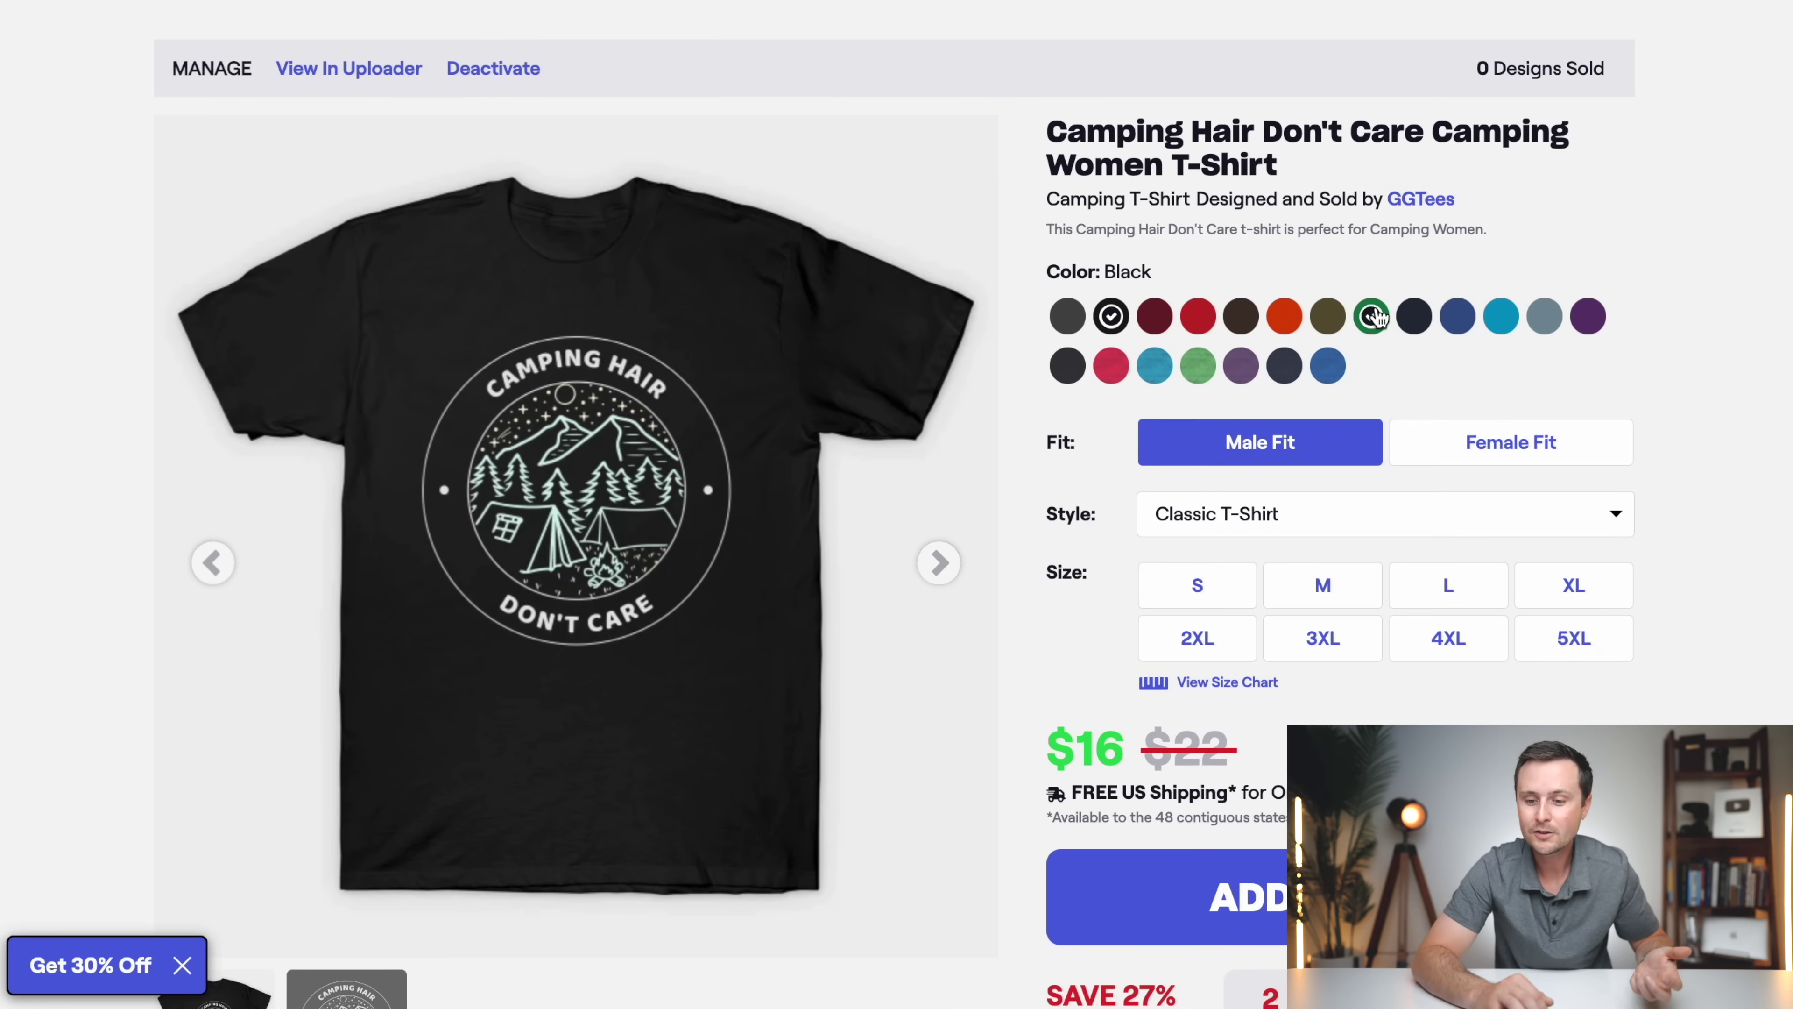
# Step: Preview the published T-shirt in Purple with the Female Fit and check which shirt styles are offered for it
pyautogui.click(1588, 318)
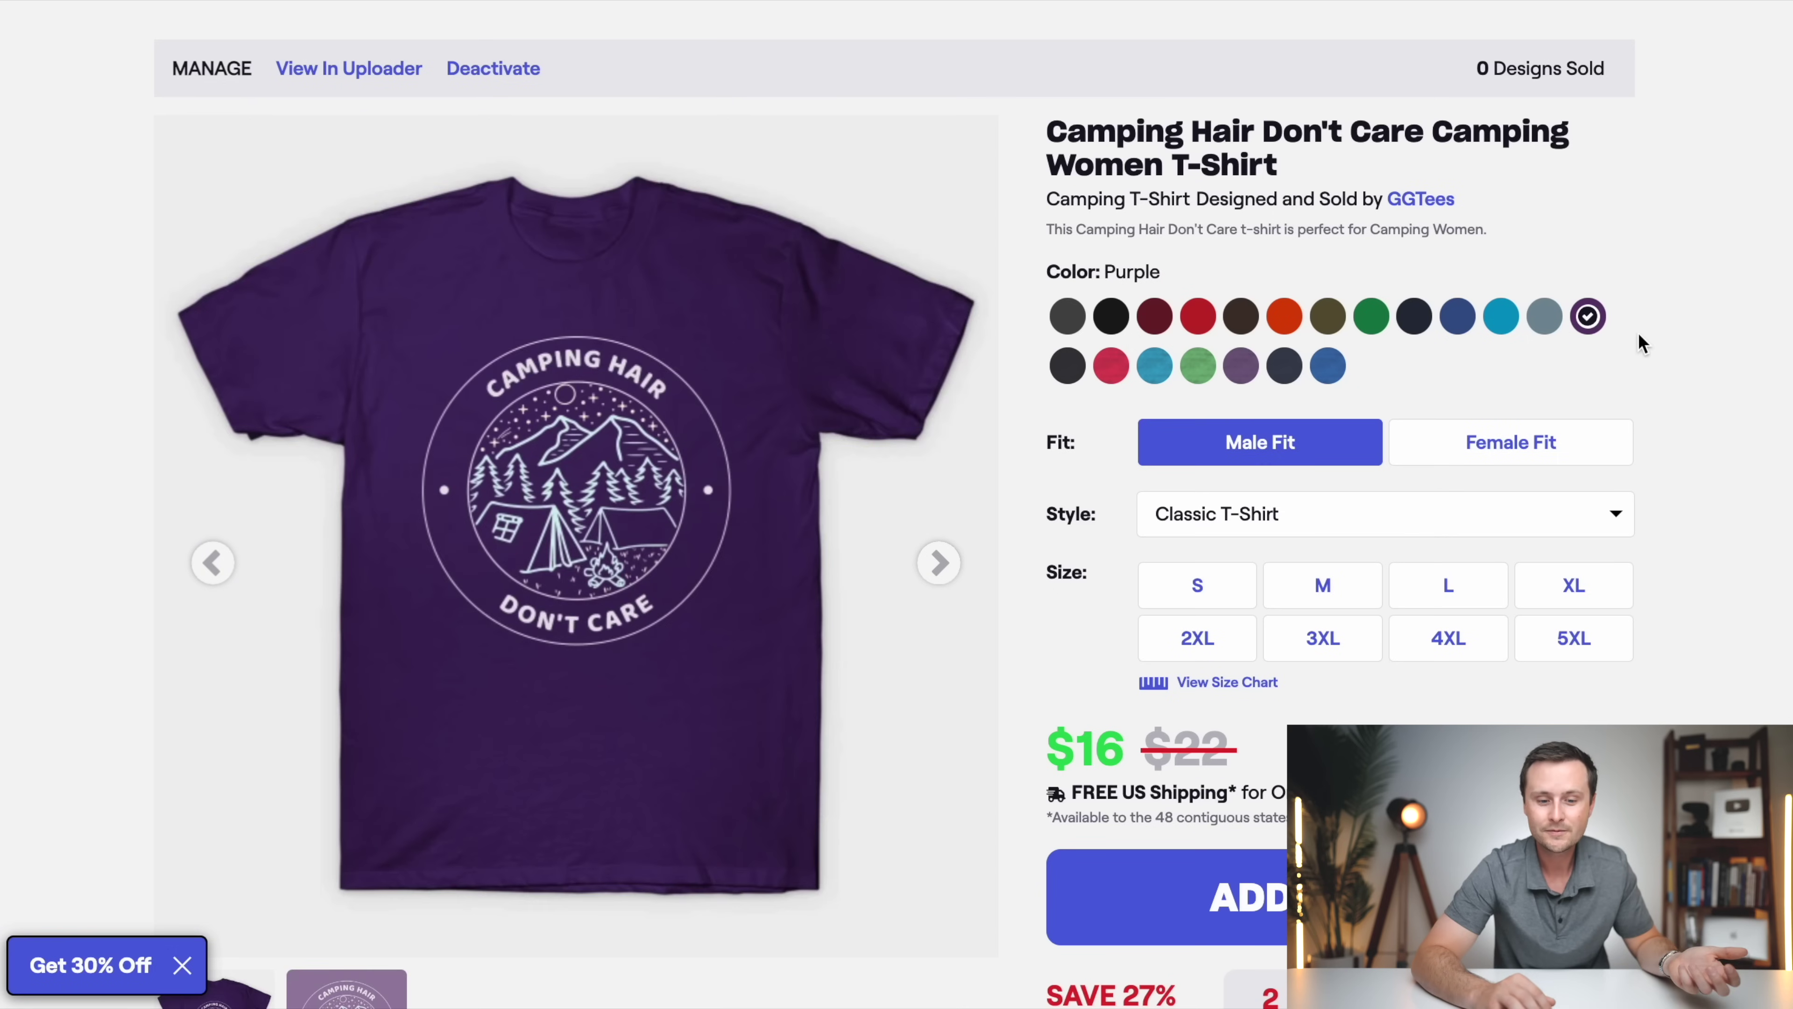
pyautogui.scroll(-3, 1637, 332)
pyautogui.click(1518, 255)
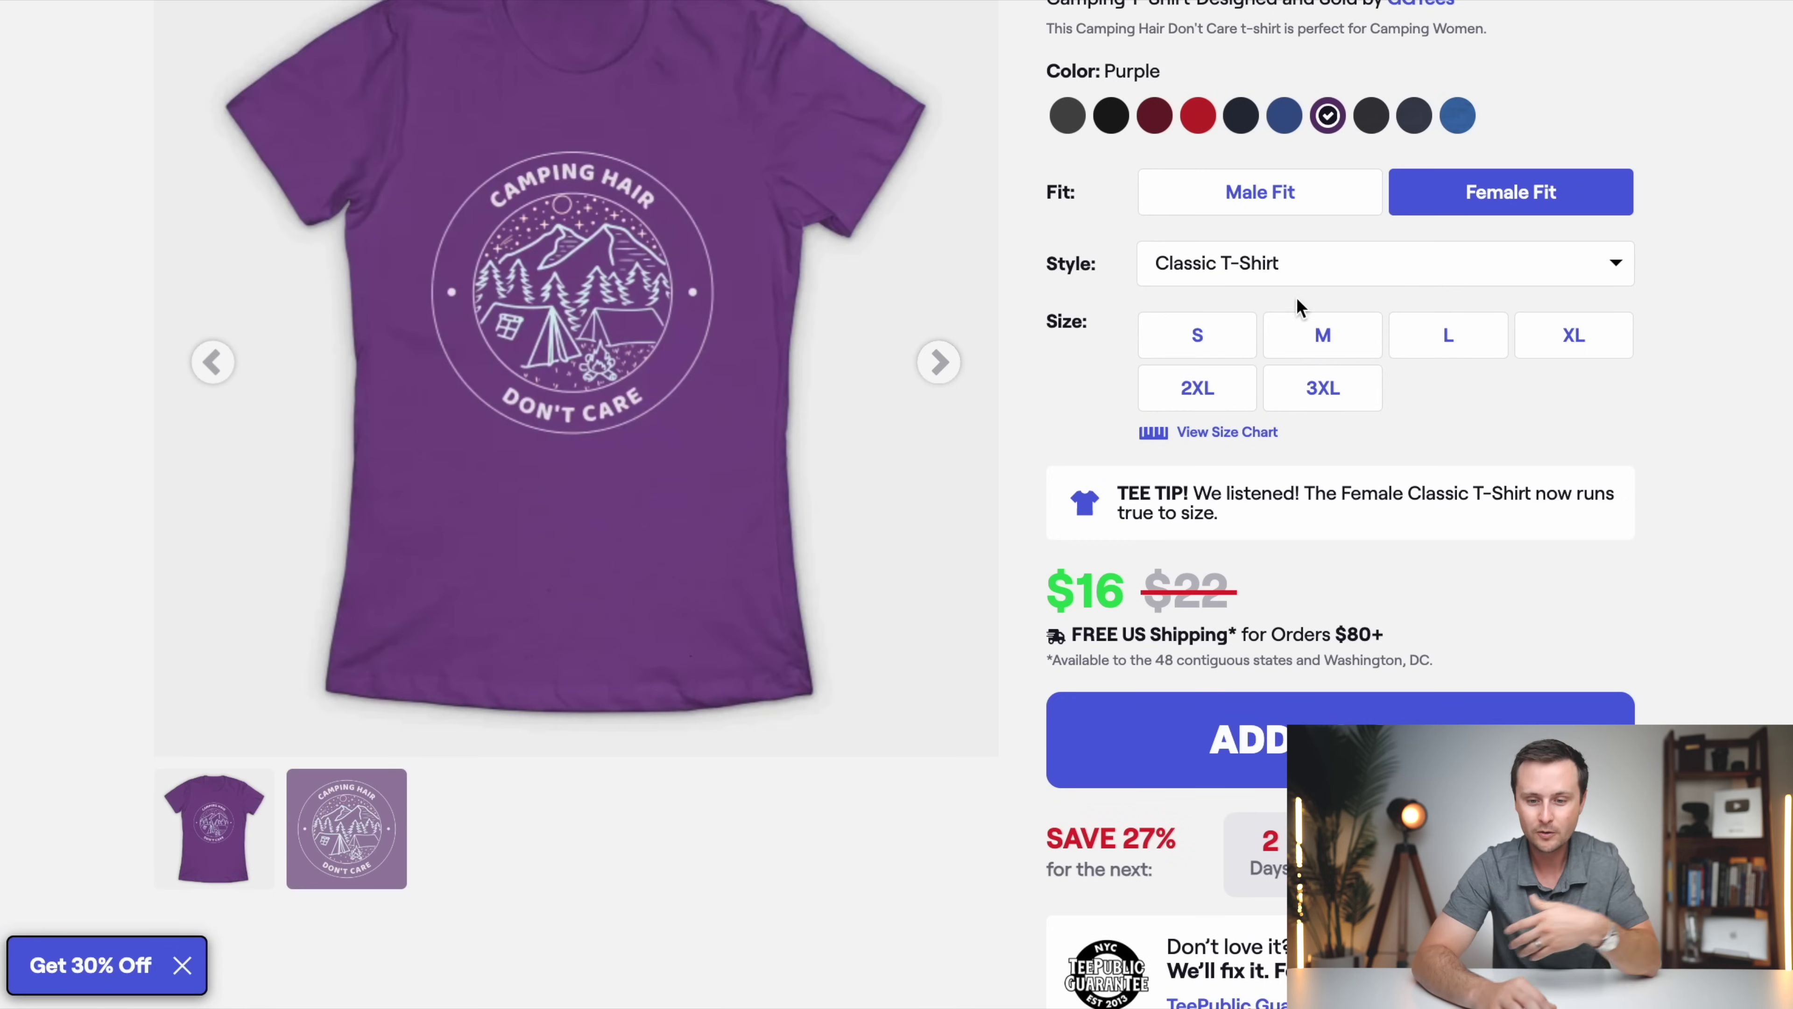
pyautogui.click(1251, 261)
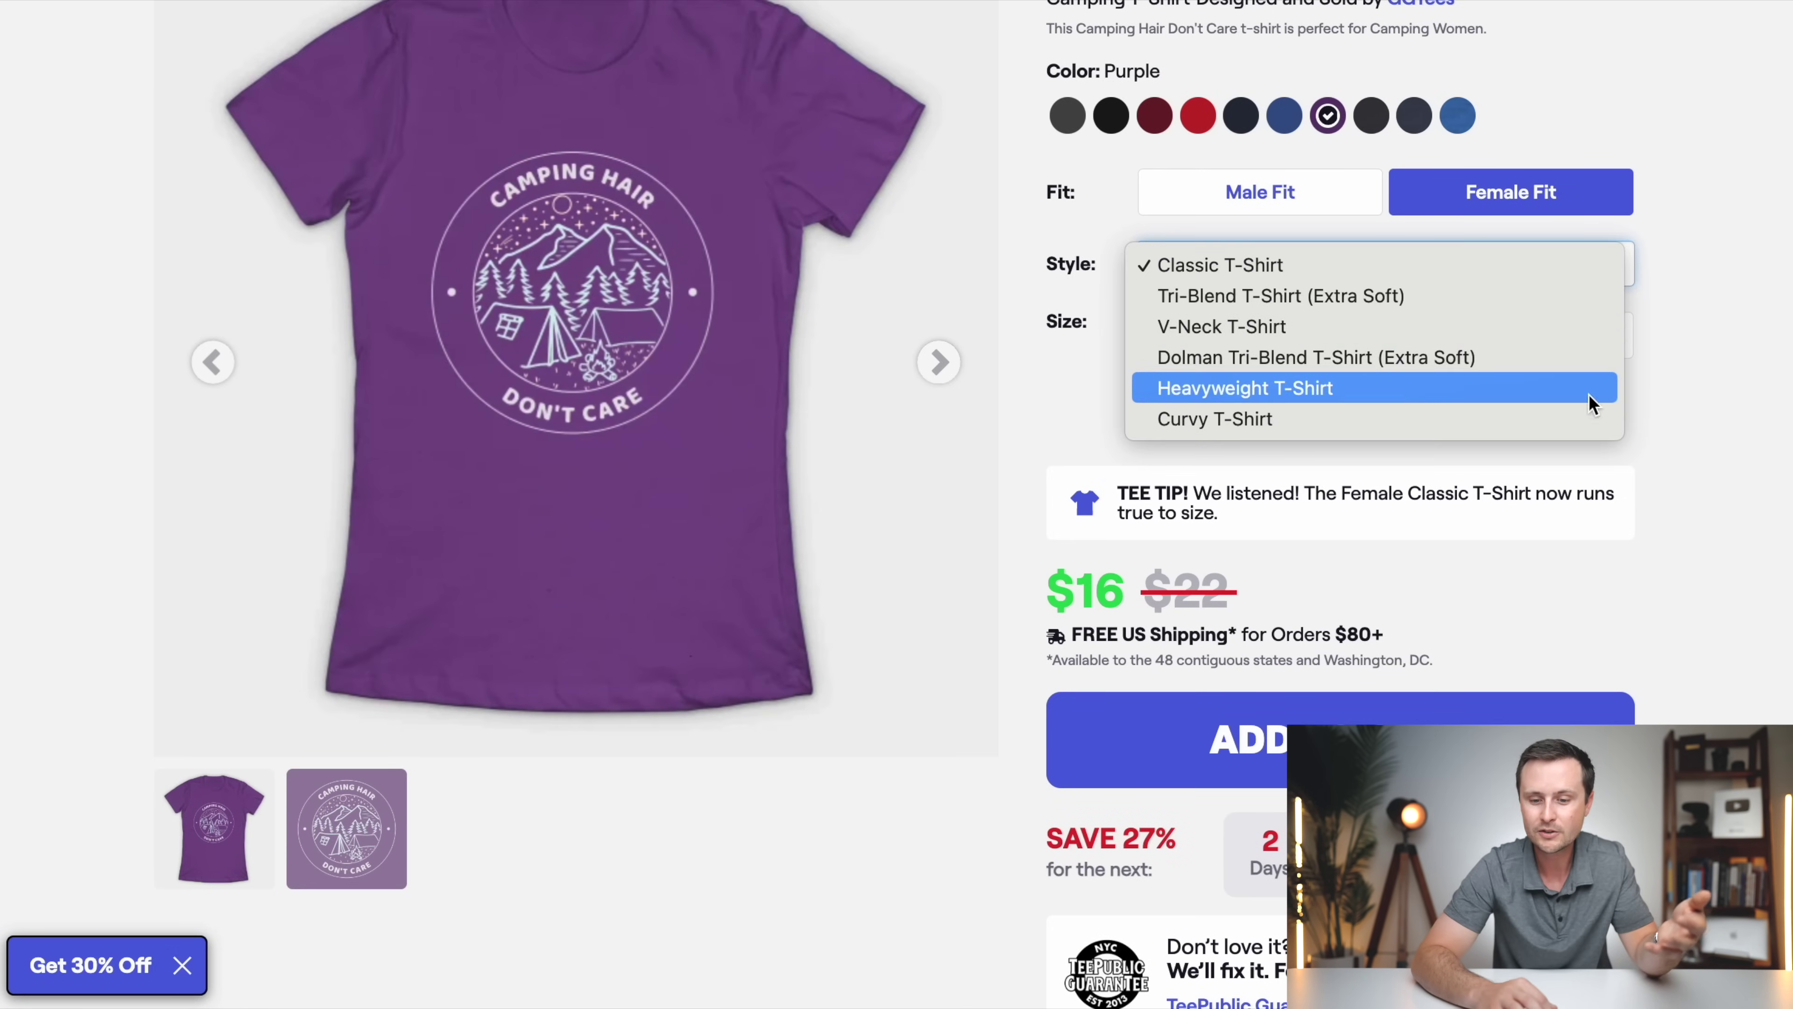
pyautogui.click(1685, 422)
pyautogui.scroll(-2, 1645, 572)
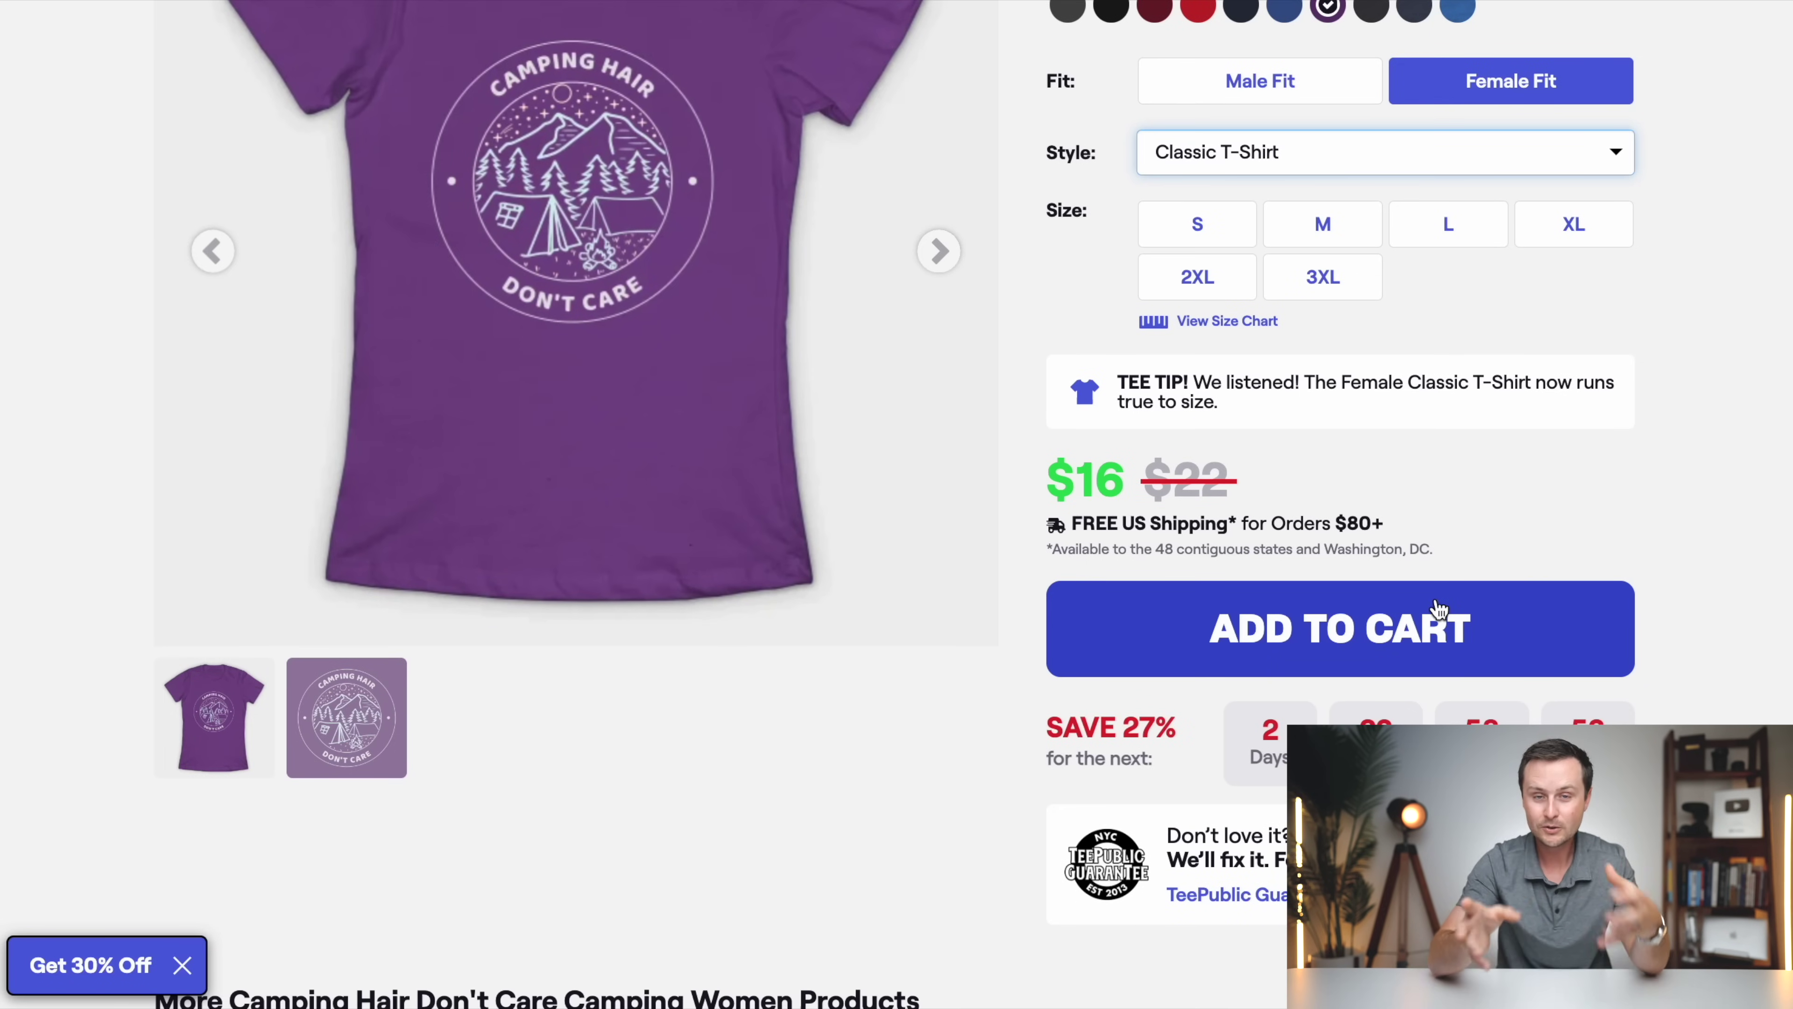
pyautogui.scroll(4, 1439, 607)
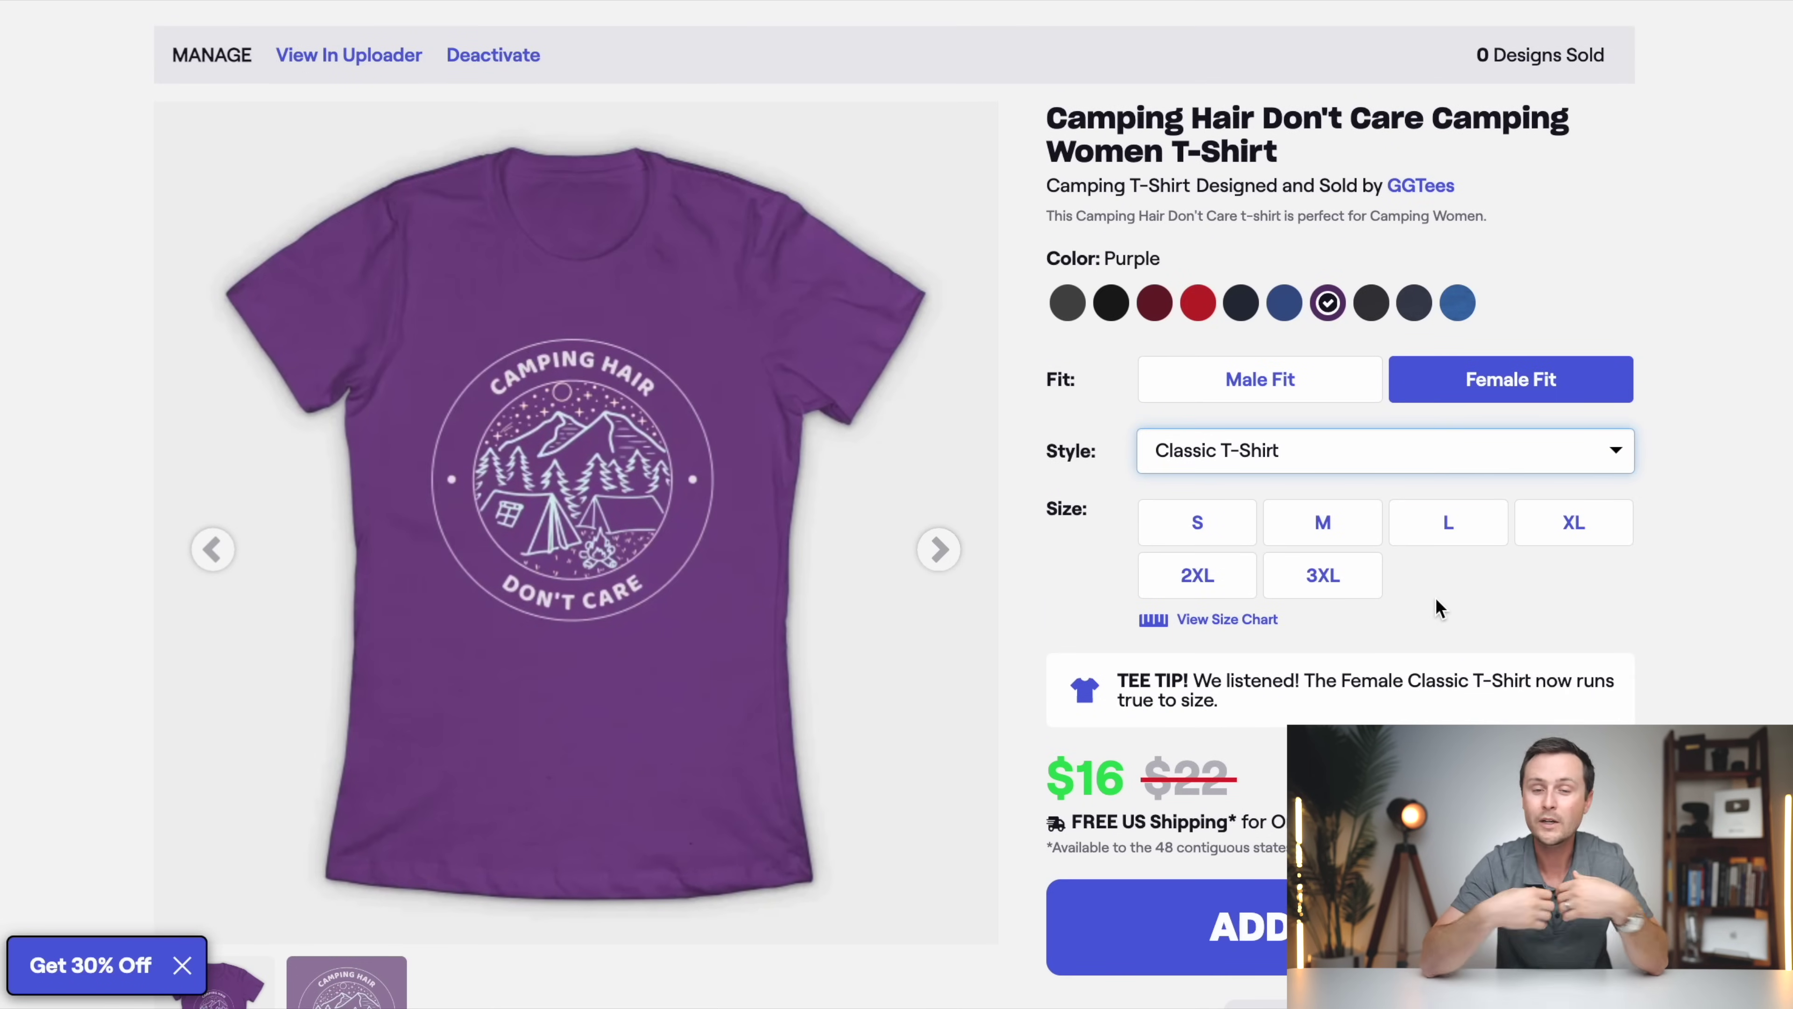
pyautogui.scroll(1, 1532, 703)
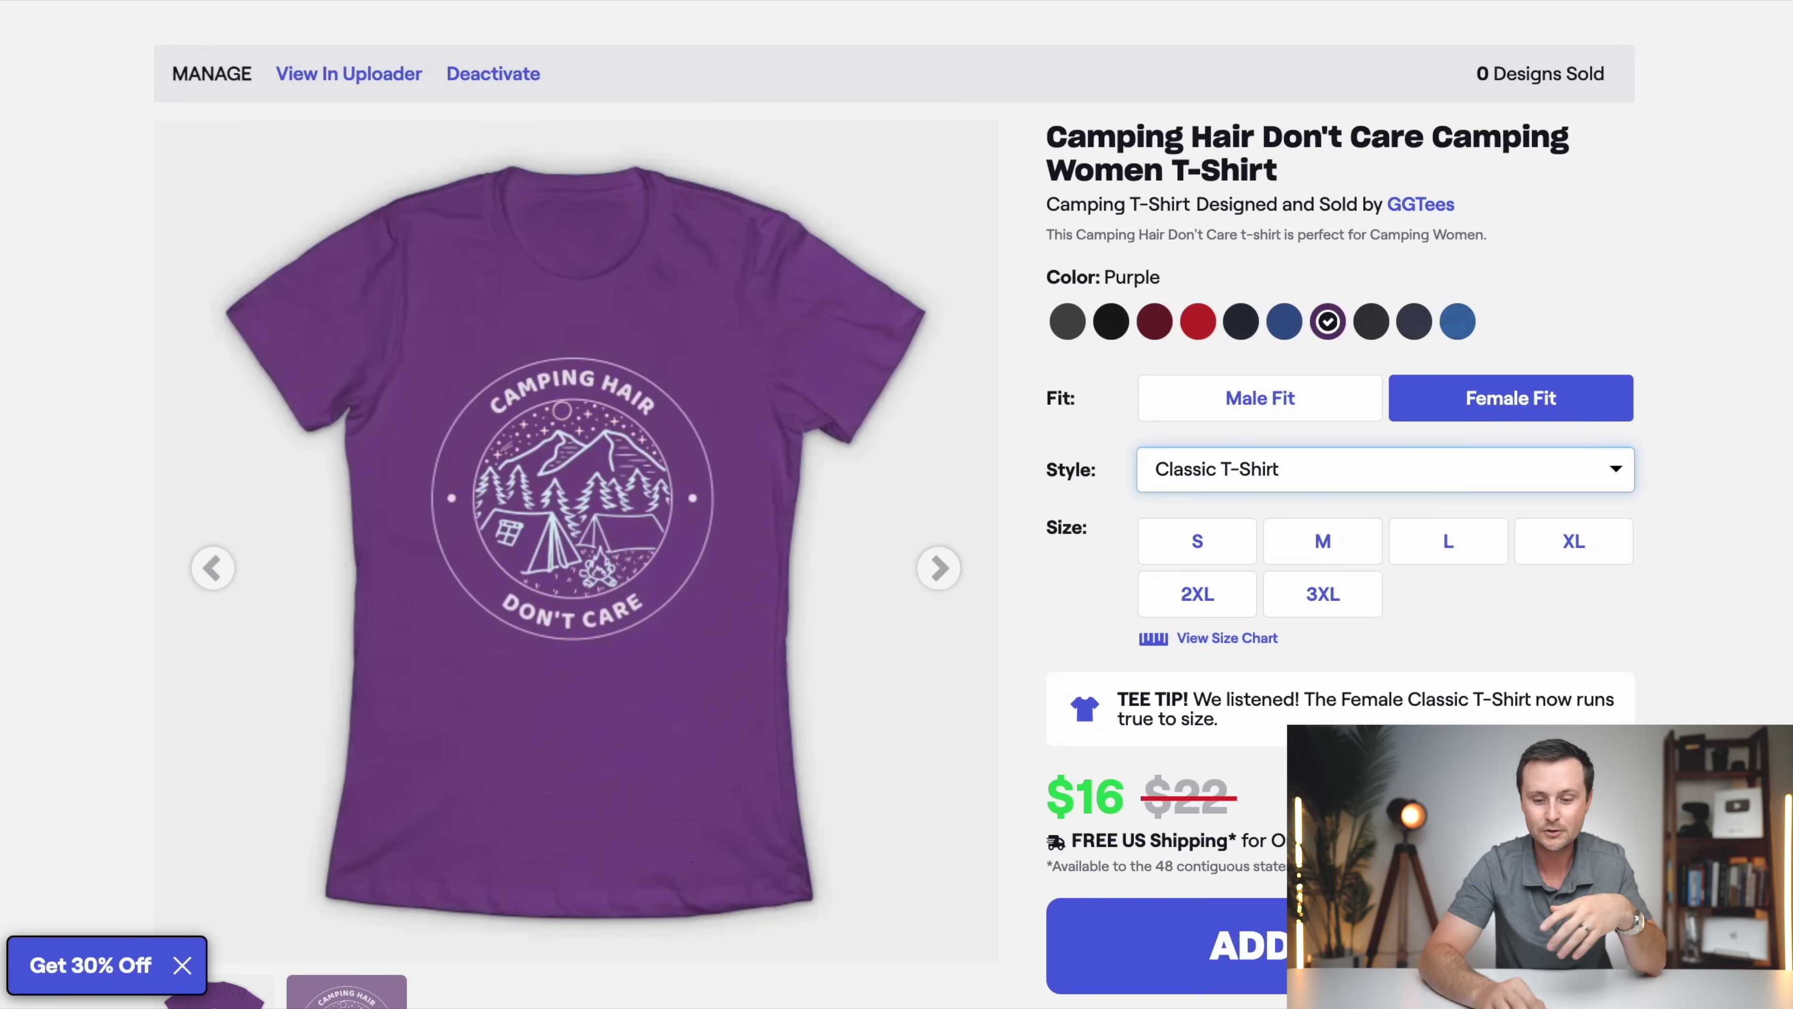
pyautogui.scroll(-1, 1193, 699)
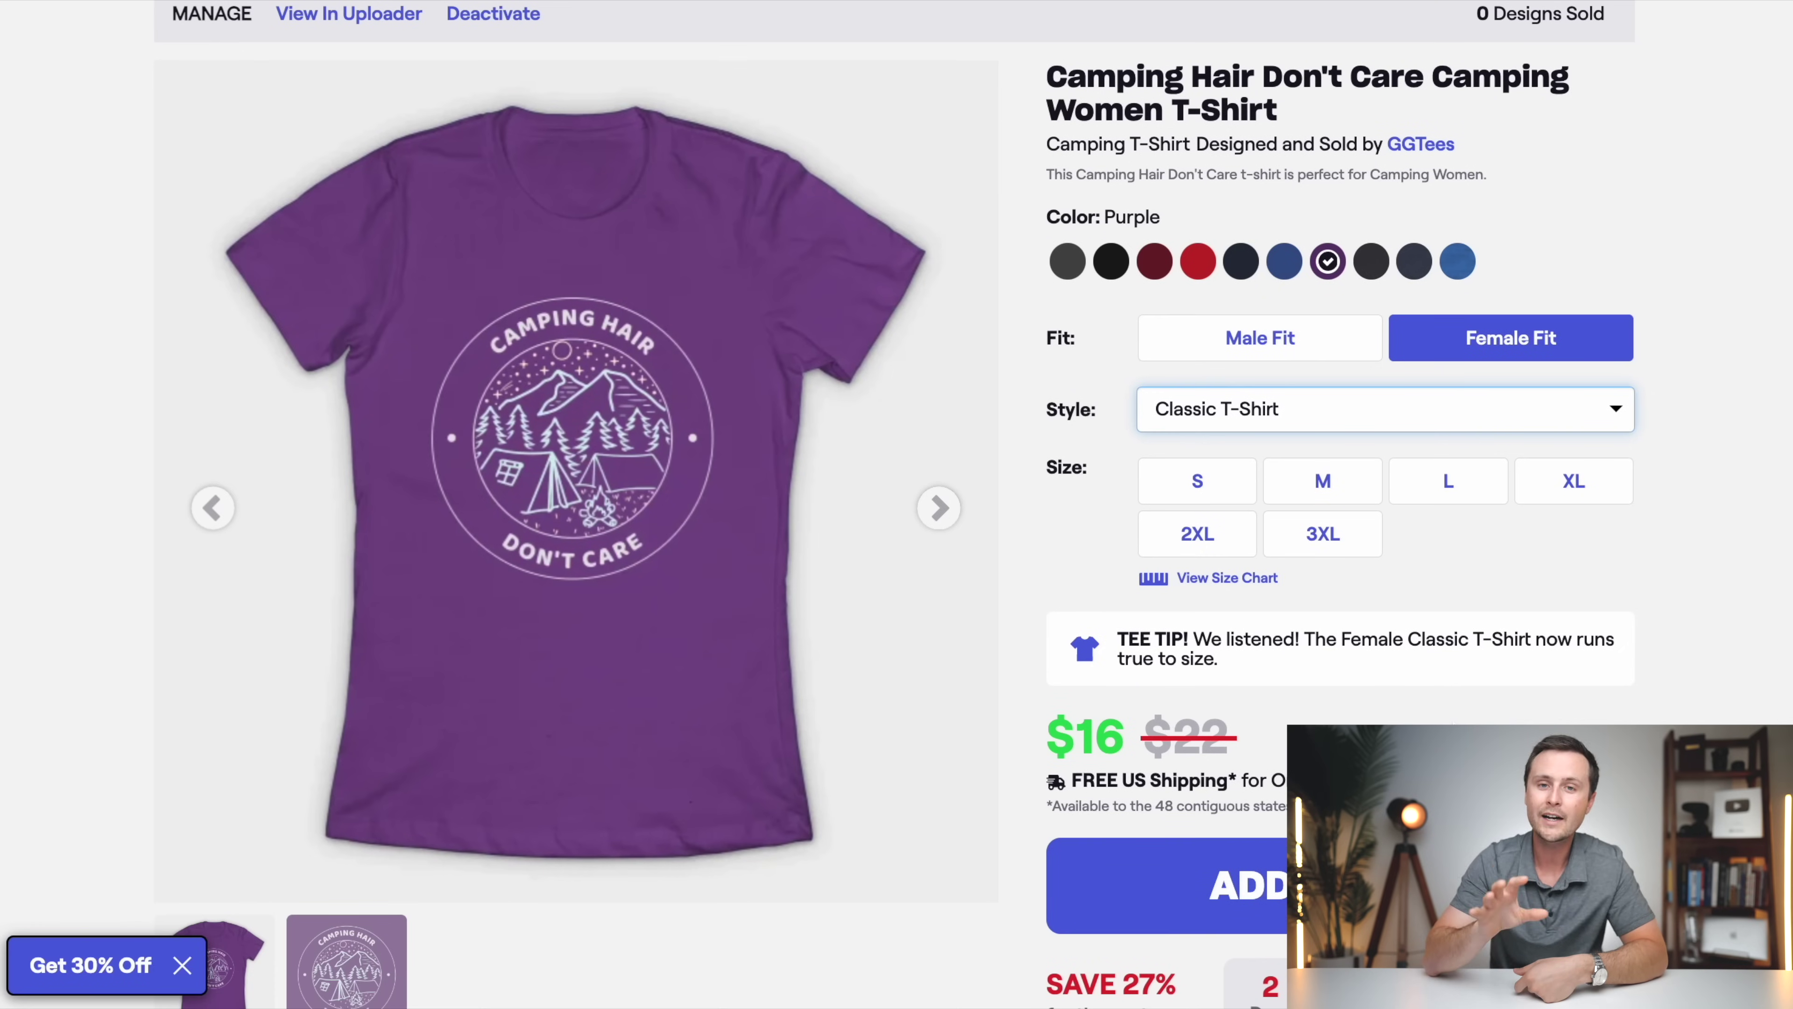